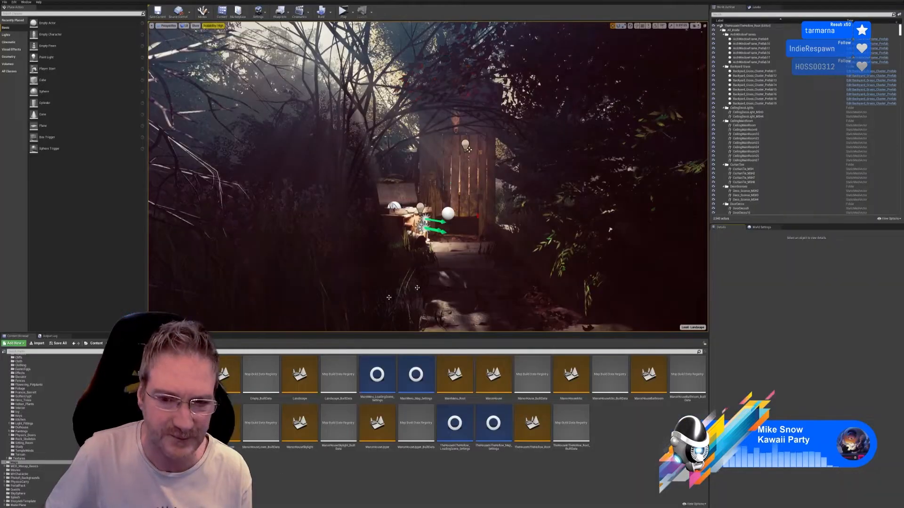
Examine the overgrown garden path, the wooden gate and the crate with the painted sign in the level viewport
right_drag(427, 177, 387, 212)
key(w)
key(w)
key(w)
key(s)
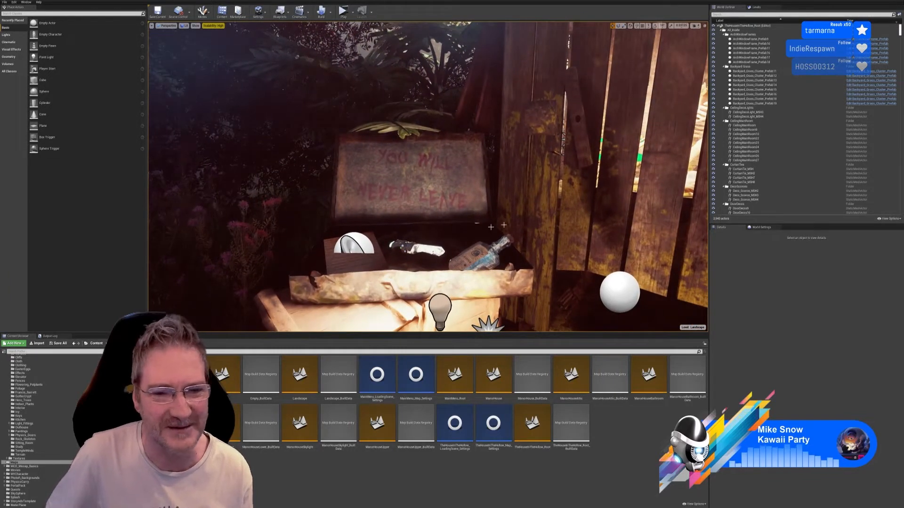
right_drag(387, 212, 420, 210)
key(s)
key(s)
right_drag(430, 126, 402, 141)
key(s)
right_drag(471, 134, 436, 131)
key(w)
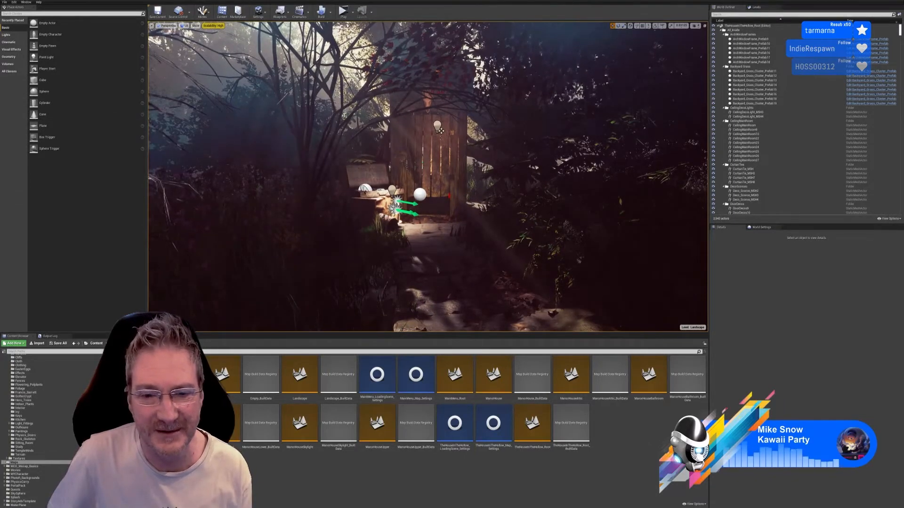
mouse_move(427, 176)
right_down()
mouse_move(471, 189)
mouse_move(433, 183)
mouse_move(432, 169)
mouse_move(444, 176)
mouse_move(418, 167)
right_up()
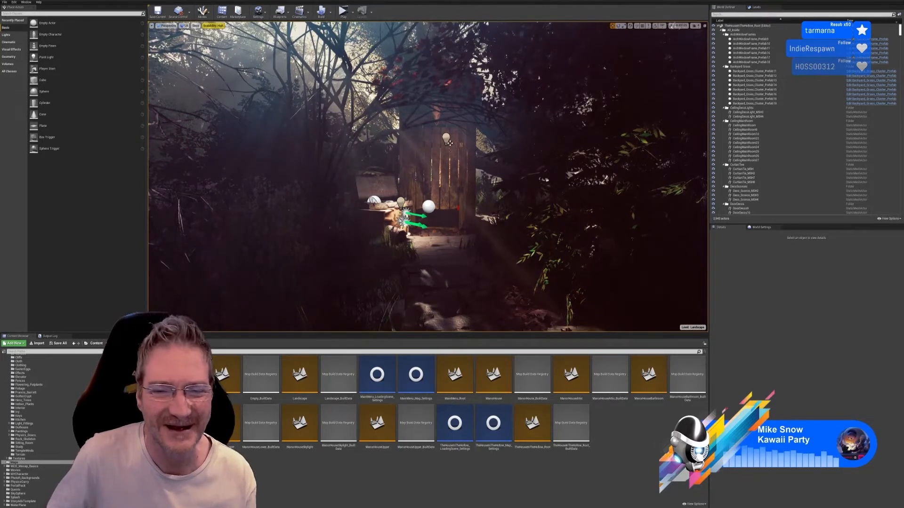
key(s)
mouse_move(472, 256)
right_down()
mouse_move(497, 259)
mouse_move(478, 246)
right_up()
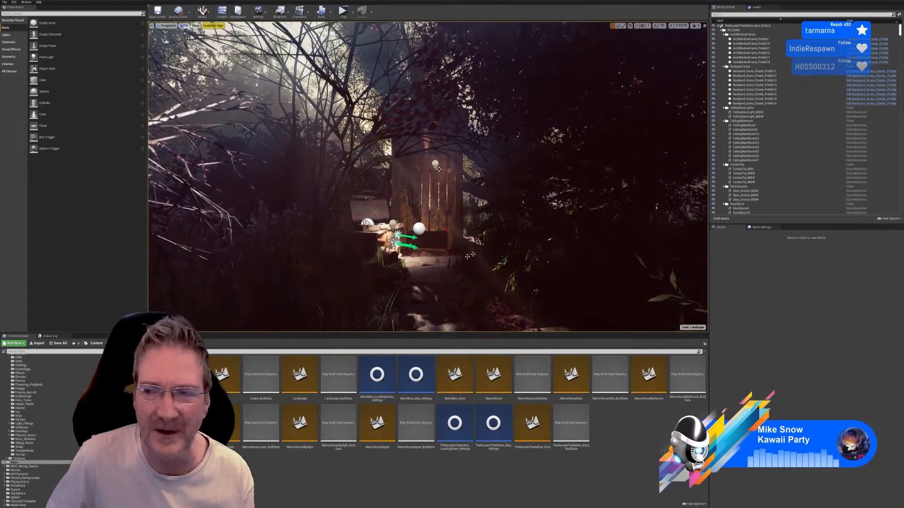
Switch to the 3ds Max car scene, select the blue body and inspect the car from several angles
click(887, 1)
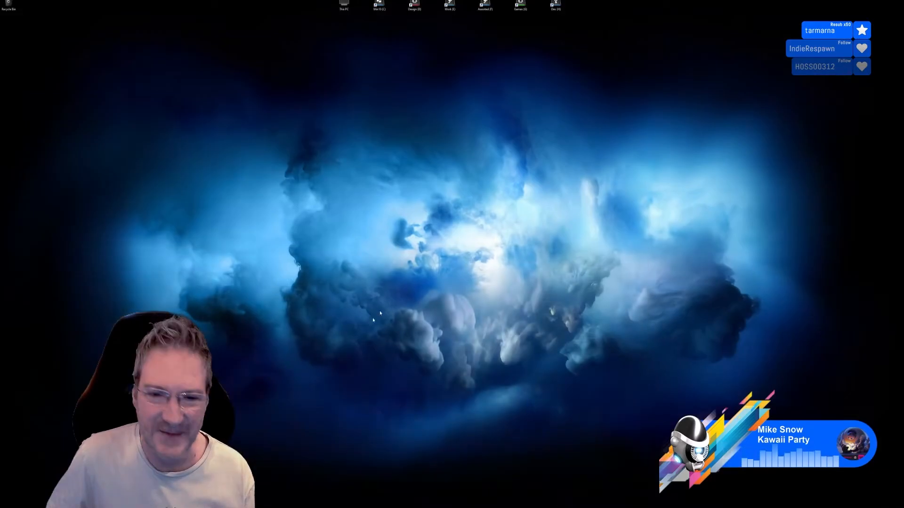
click(384, 507)
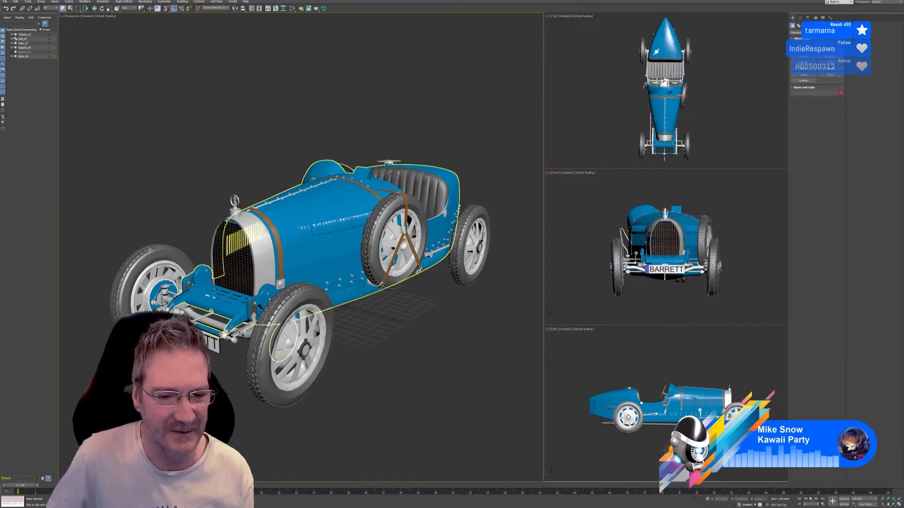
click(348, 266)
mouse_move(371, 376)
alt+middle_down()
mouse_move(453, 388)
mouse_move(469, 380)
mouse_move(464, 389)
mouse_move(361, 377)
mouse_move(372, 374)
alt+middle_up()
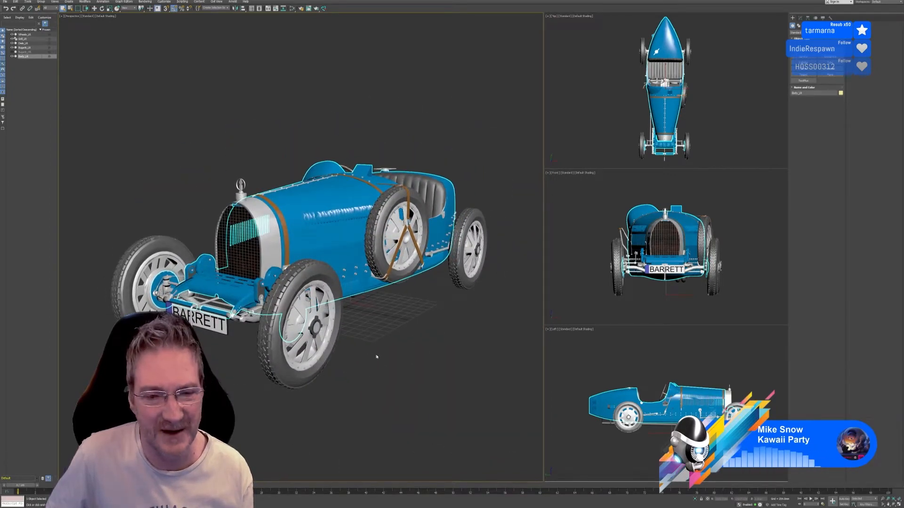
mouse_move(373, 356)
alt+middle_down()
mouse_move(356, 363)
mouse_move(370, 362)
alt+middle_up()
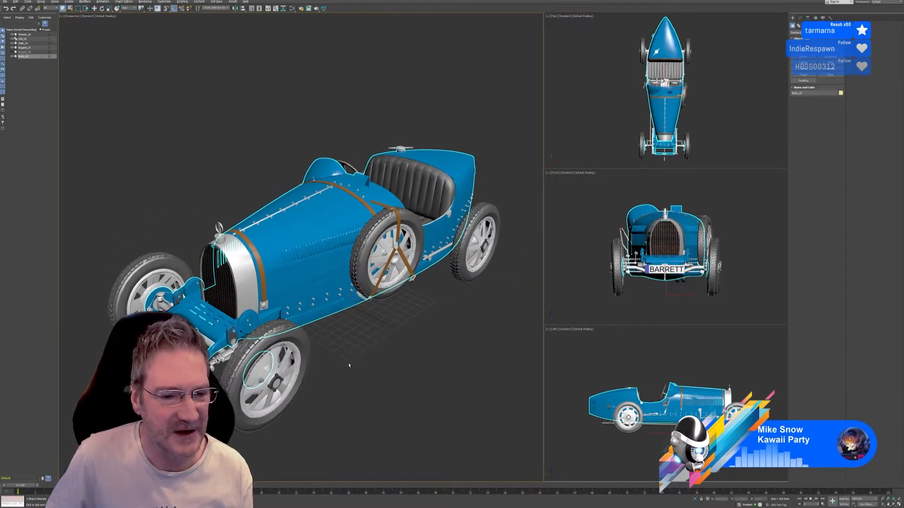
mouse_move(349, 365)
alt+middle_down()
mouse_move(404, 367)
mouse_move(337, 366)
alt+middle_up()
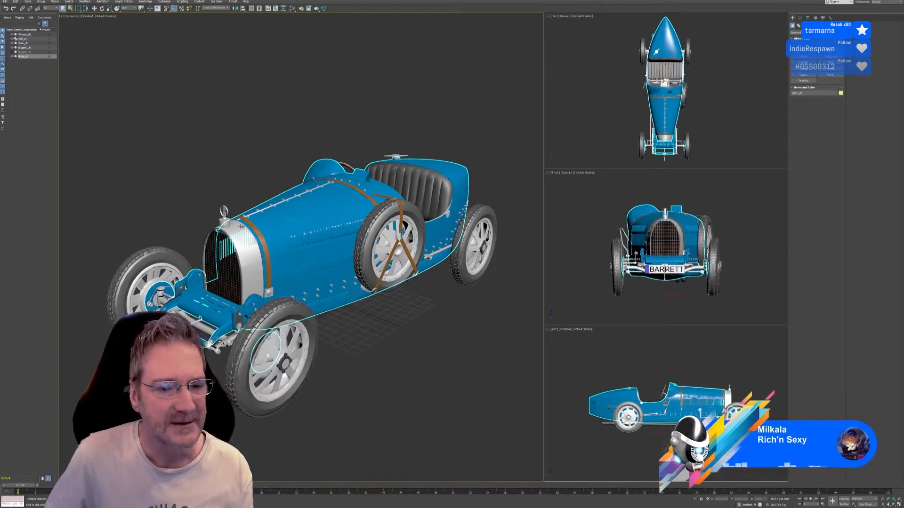
Isolate the selected car body to inspect it from several angles, and show the full car again
click(696, 500)
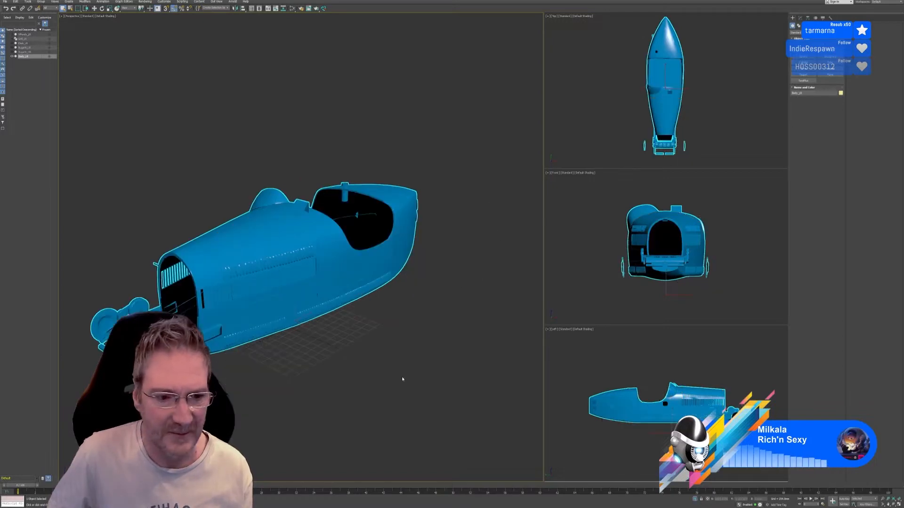
alt+middle_drag(347, 366, 403, 370)
alt+middle_drag(258, 367, 225, 363)
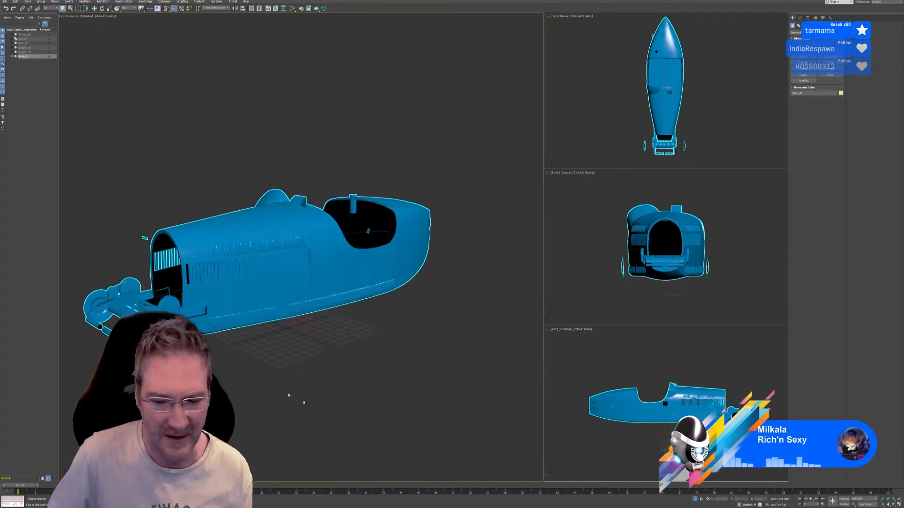
click(694, 499)
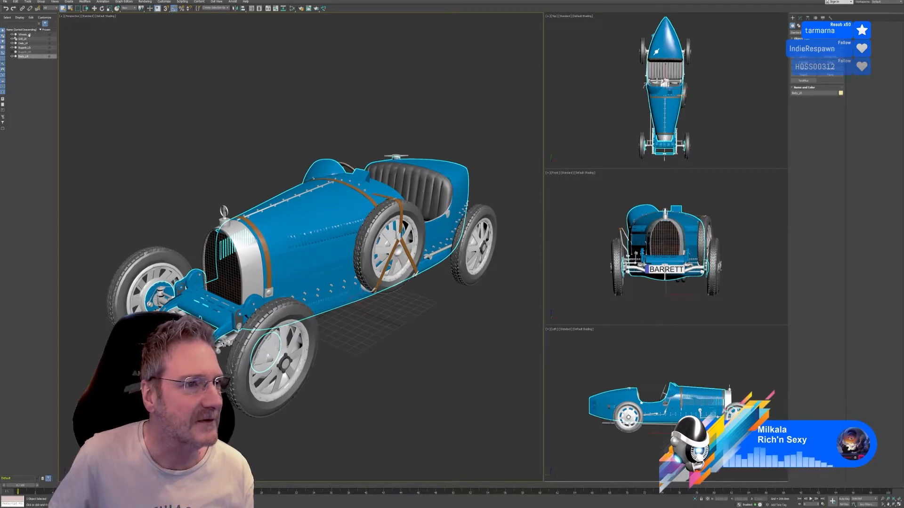
Isolate the wheels object to inspect the wheels and radiator parts, and bring back the rest of the car
click(28, 35)
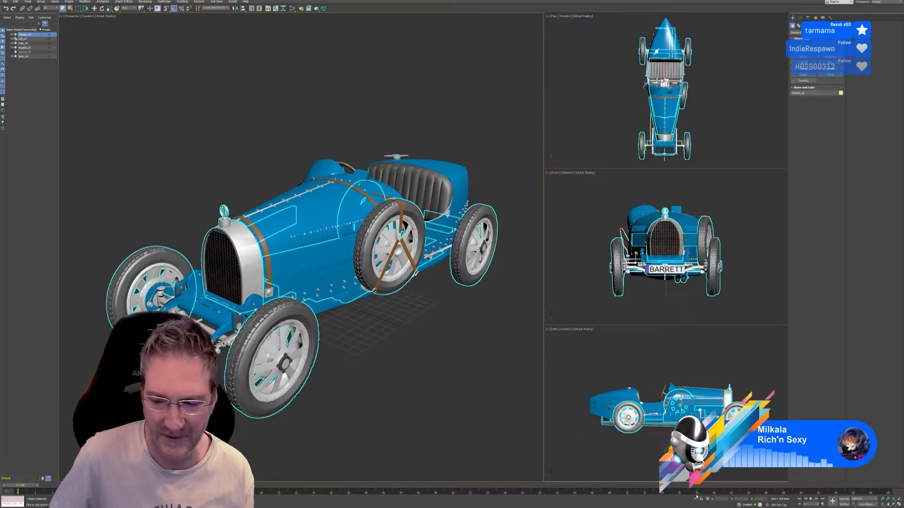
click(695, 498)
alt+middle_drag(340, 370, 306, 362)
scroll(397, 371, up, 3)
scroll(348, 354, down, 5)
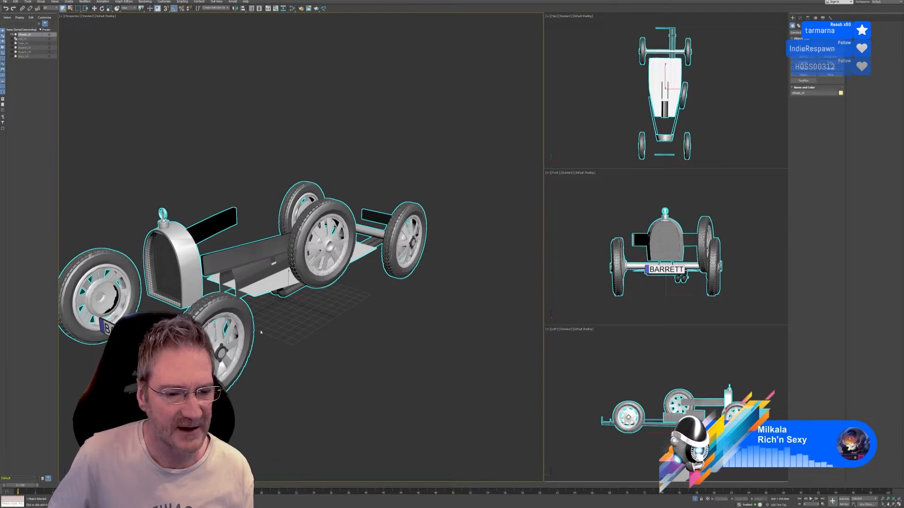
click(696, 501)
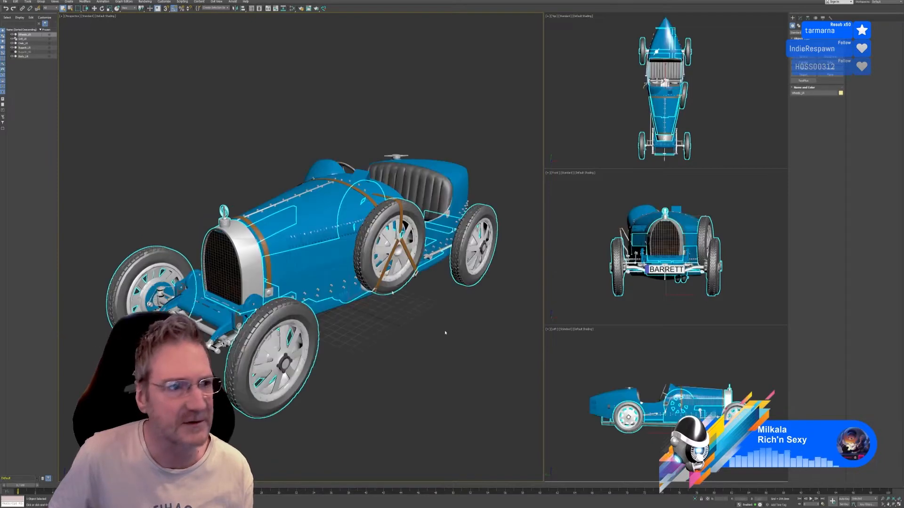
Isolate the Bugatti object with the seat, straps and rivets for inspection, and restore the full car with nothing selected
click(30, 43)
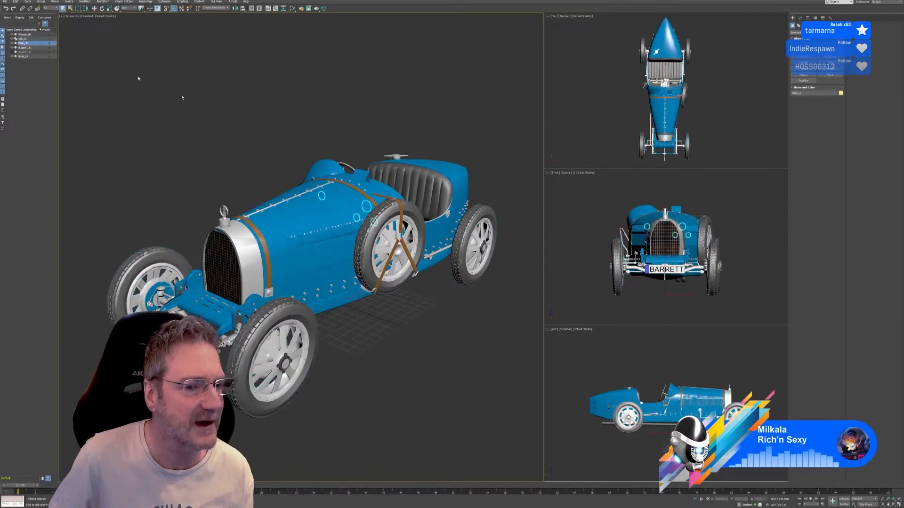
click(29, 47)
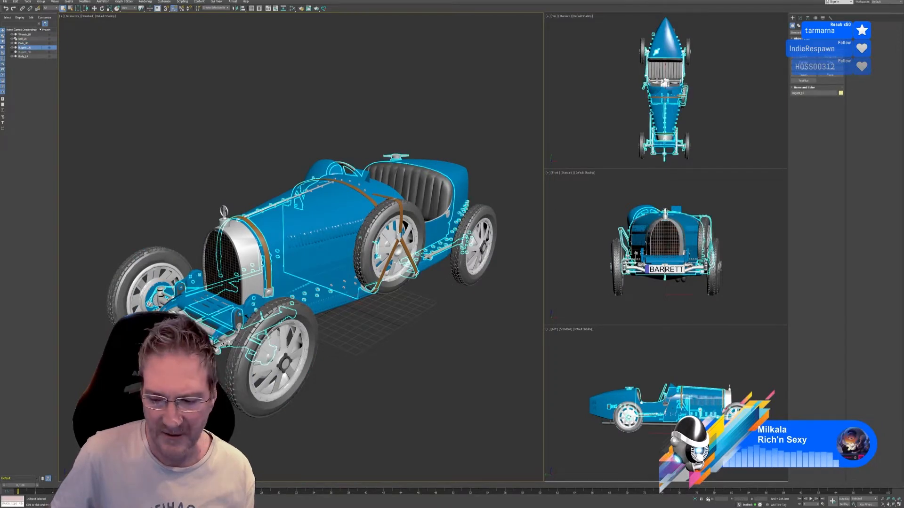
click(695, 501)
mouse_move(375, 368)
alt+middle_down()
mouse_move(354, 383)
mouse_move(320, 386)
mouse_move(339, 369)
mouse_move(369, 365)
alt+middle_up()
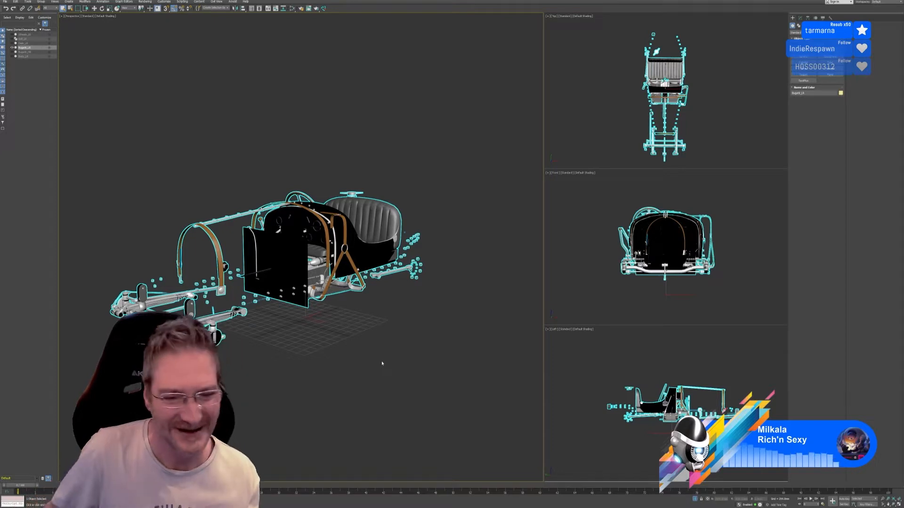
click(694, 500)
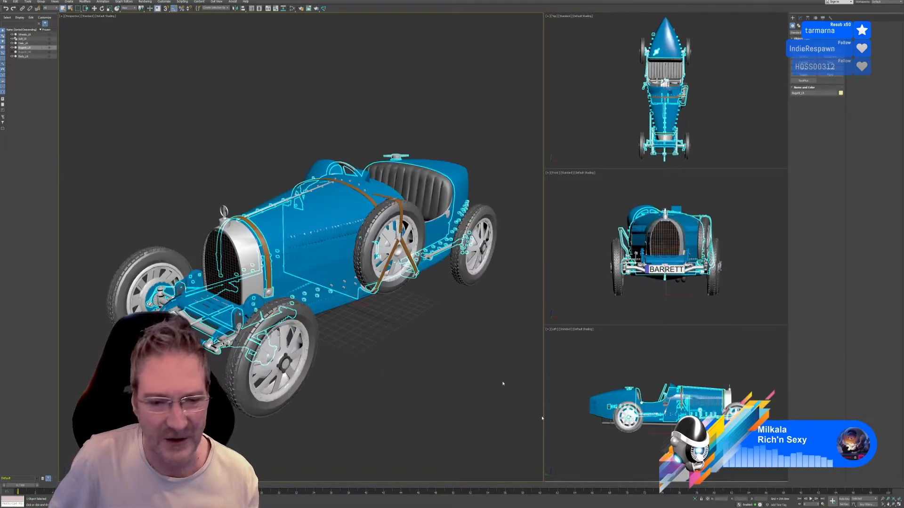
click(416, 368)
middle_drag(402, 323, 392, 324)
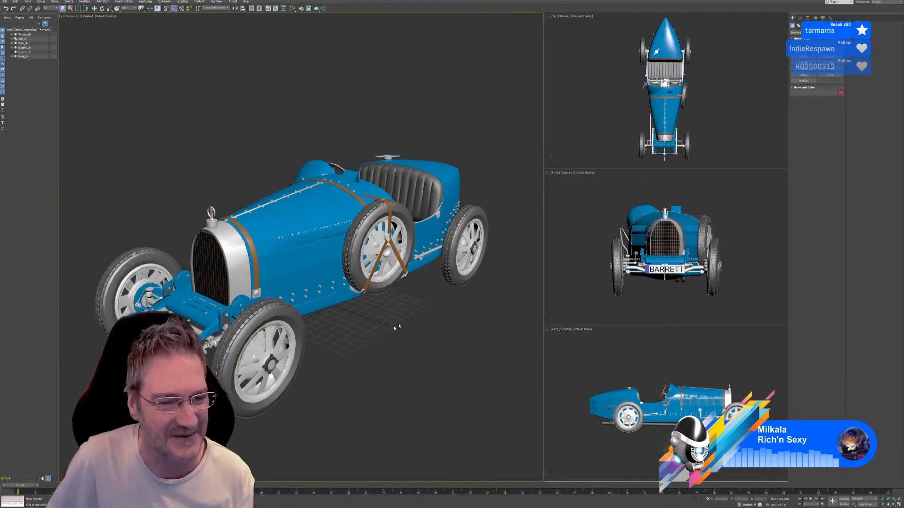
middle_drag(384, 324, 391, 321)
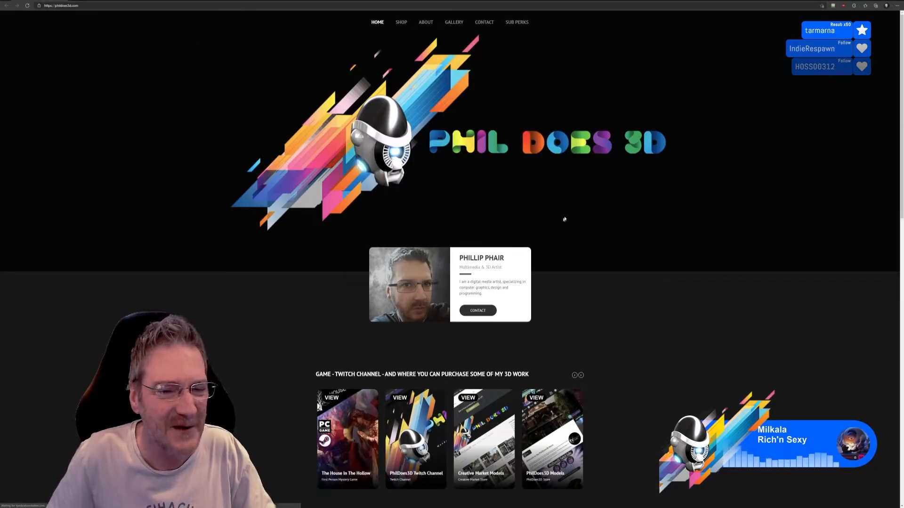
scroll(607, 259, down, 15)
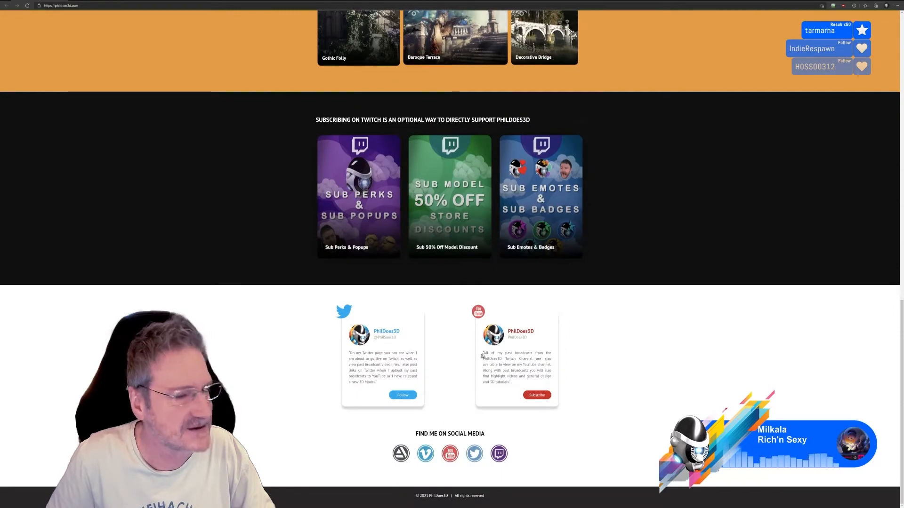
scroll(579, 290, up, 15)
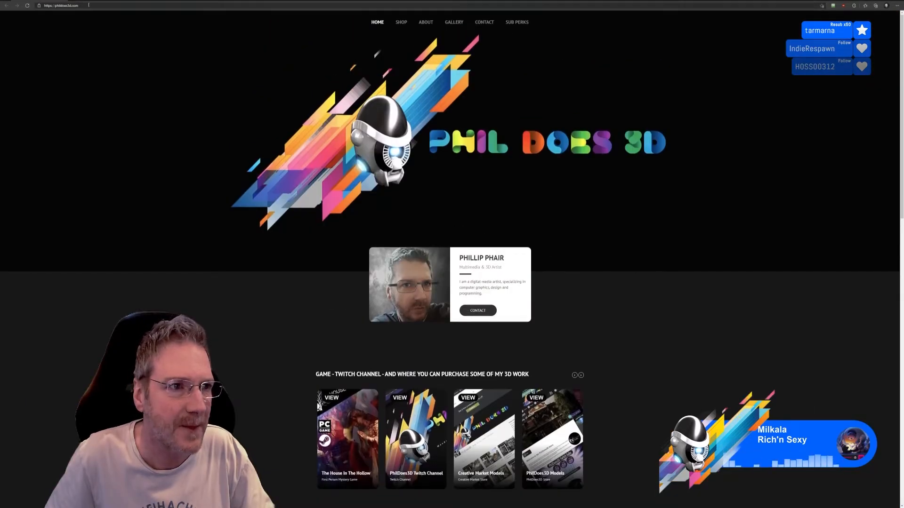
click(75, 5)
text(https://i.imgflip.com/4hqa5l.jpg)
key(Return)
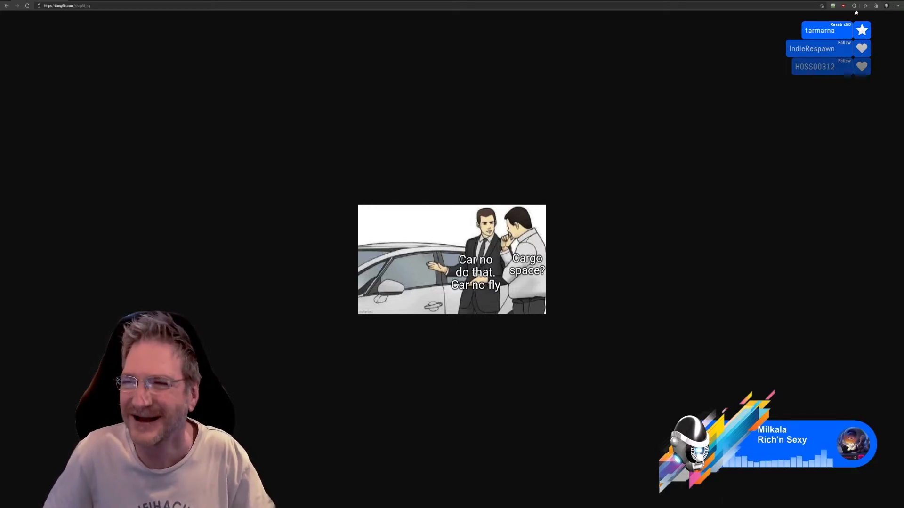
click(897, 1)
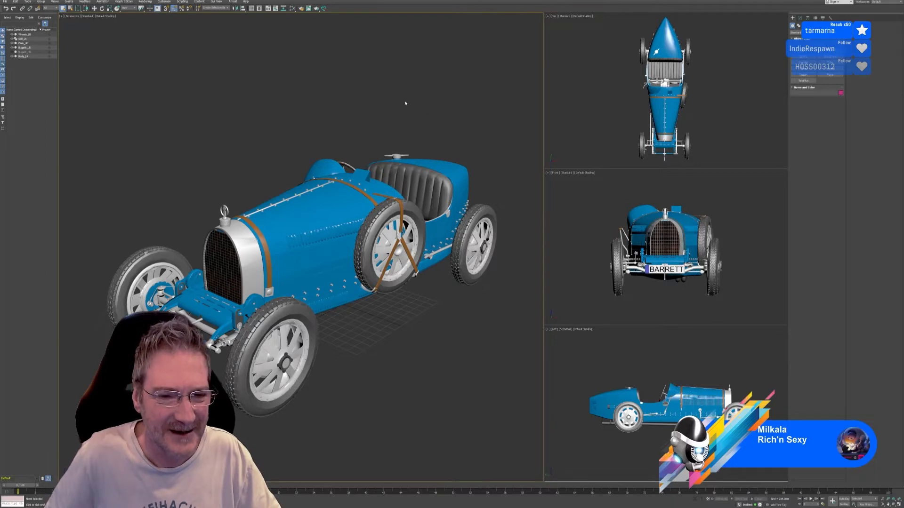
Select the blue car body in 3ds Max and send it to RizomUV through the RizomUV Bridge
click(319, 219)
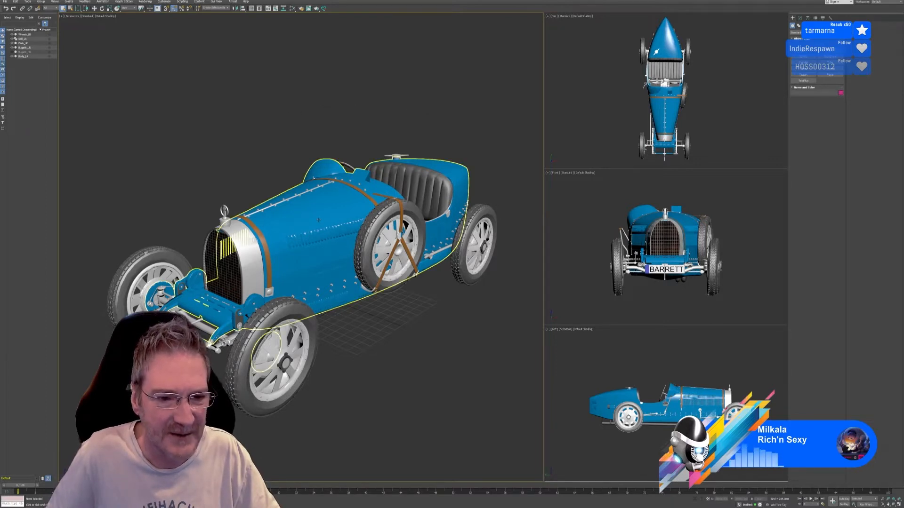
click(324, 8)
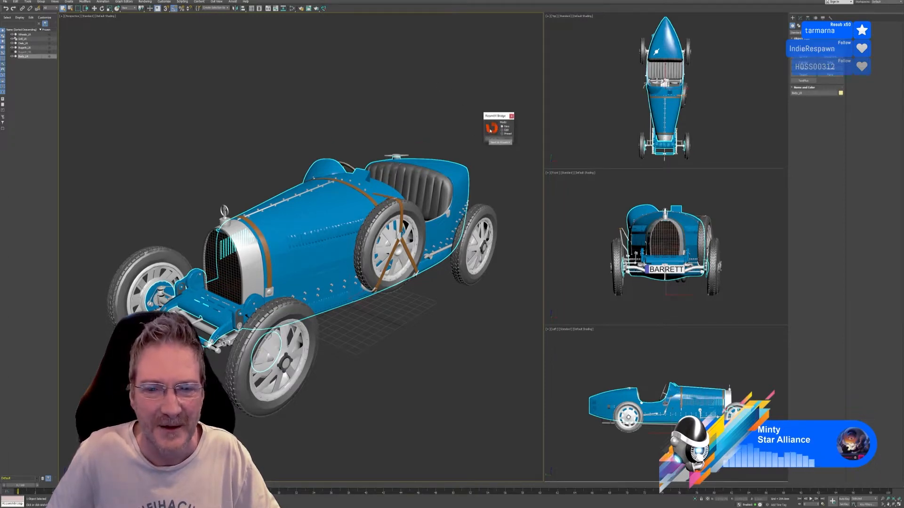
click(490, 131)
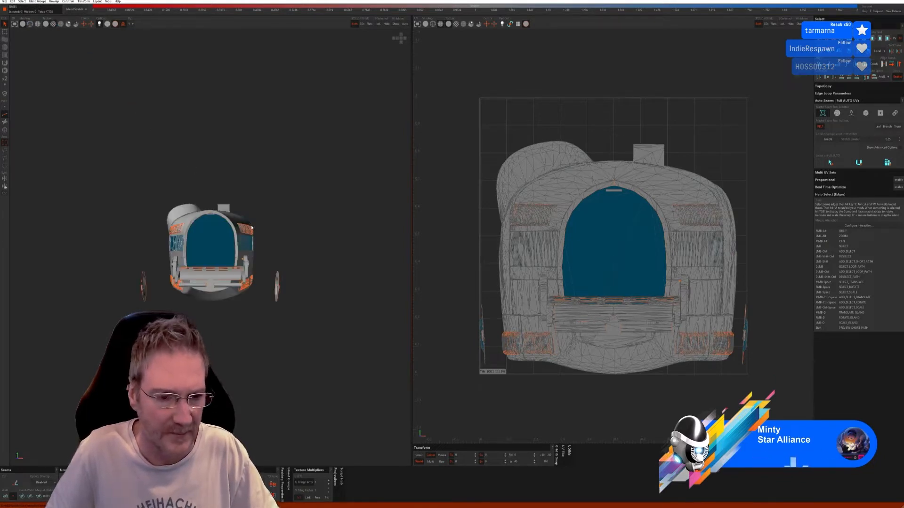
Select the two round disc islands beside the front axle and isolate them from the rest of the body
alt+drag(291, 266, 266, 244)
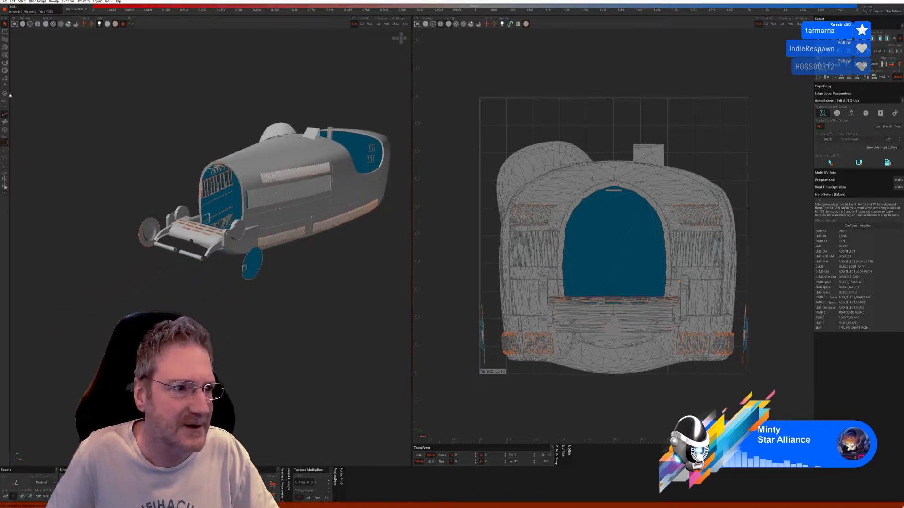
click(4, 129)
click(251, 270)
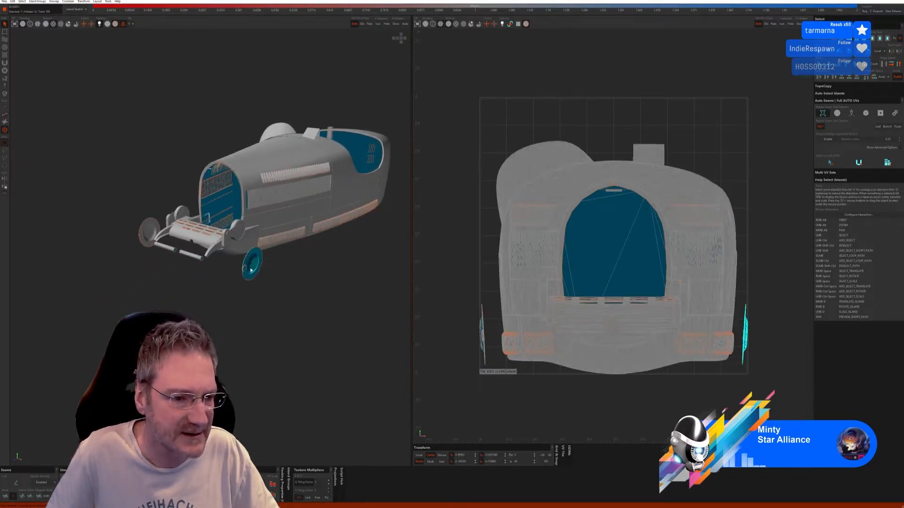
ctrl+click(149, 231)
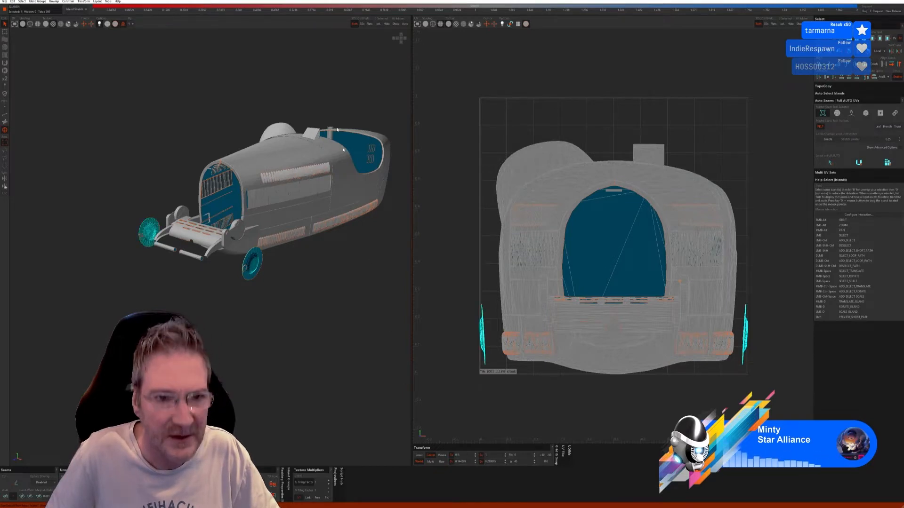
click(378, 24)
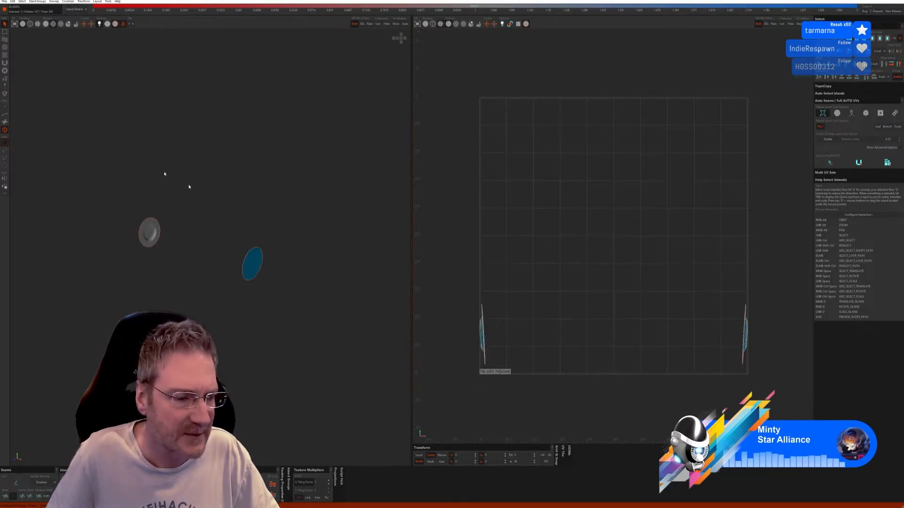
Unwrap and pack the two isolated discs in edge mode with the Mosaic auto seams method
click(4, 114)
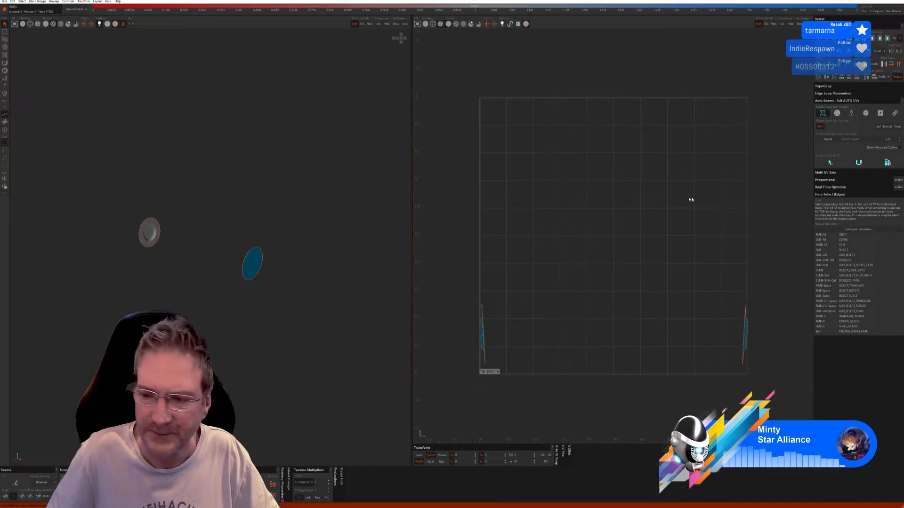
click(838, 114)
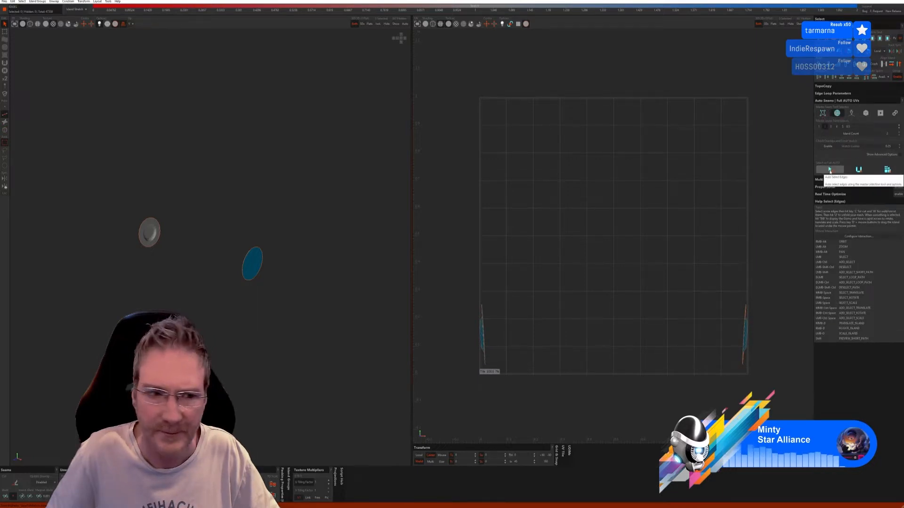
click(882, 171)
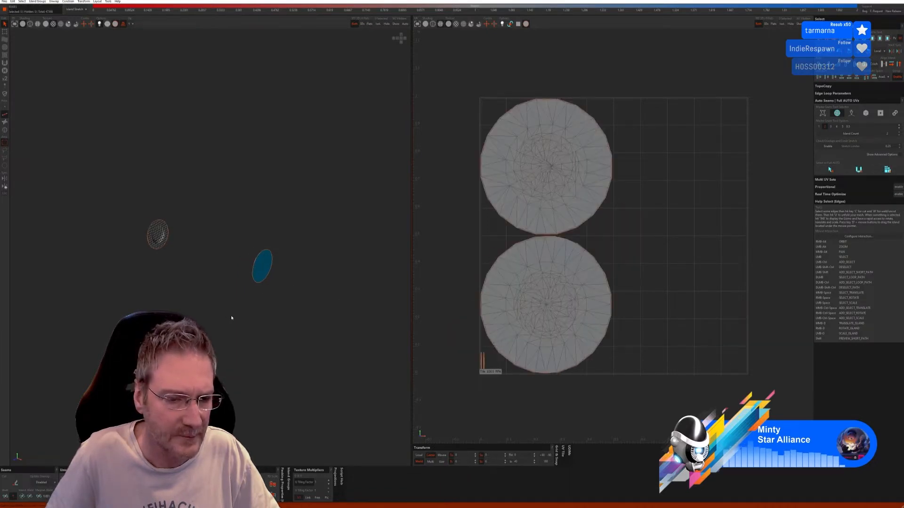
Show all the hidden islands of the car body again around the unwrapped discs
alt+drag(231, 318, 220, 291)
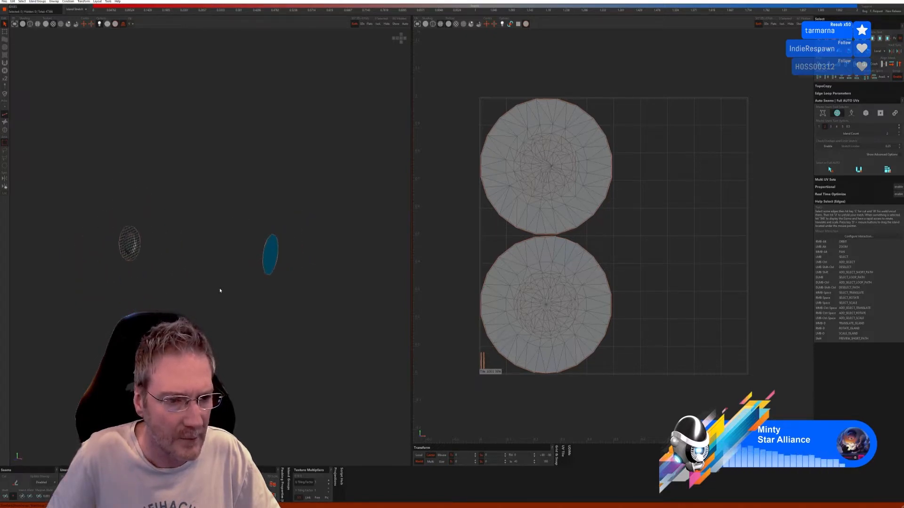
alt+right_drag(220, 290, 222, 290)
click(396, 24)
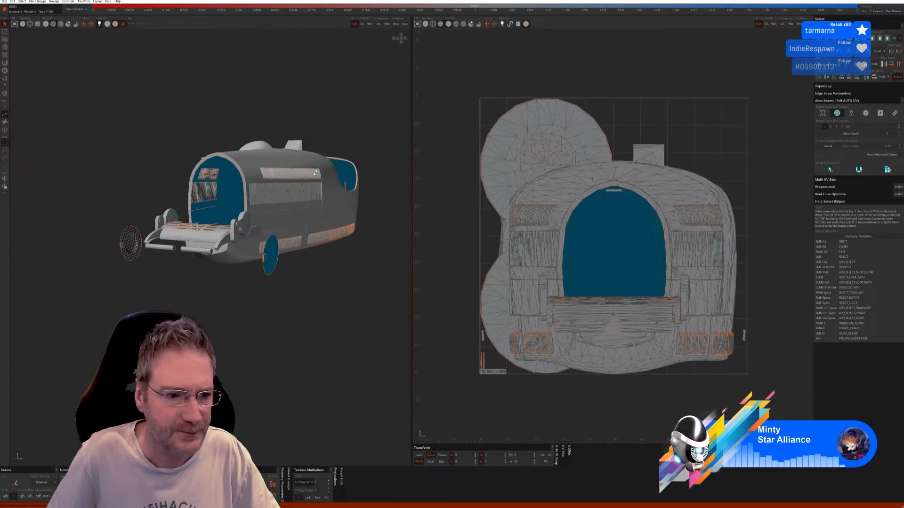
Select the small rectangular block islands attached to both front discs and isolate them from the rest of the body
scroll(285, 276, up, 6)
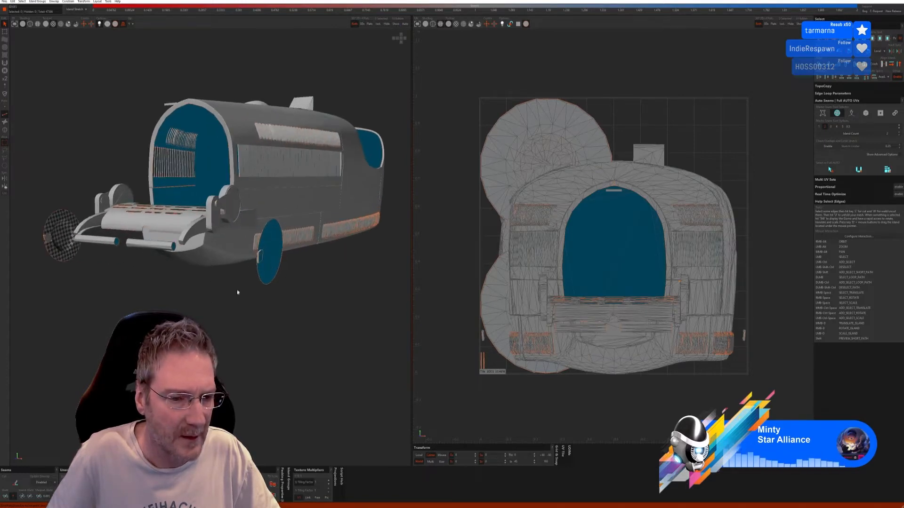
alt+drag(241, 307, 271, 295)
scroll(230, 258, up, 5)
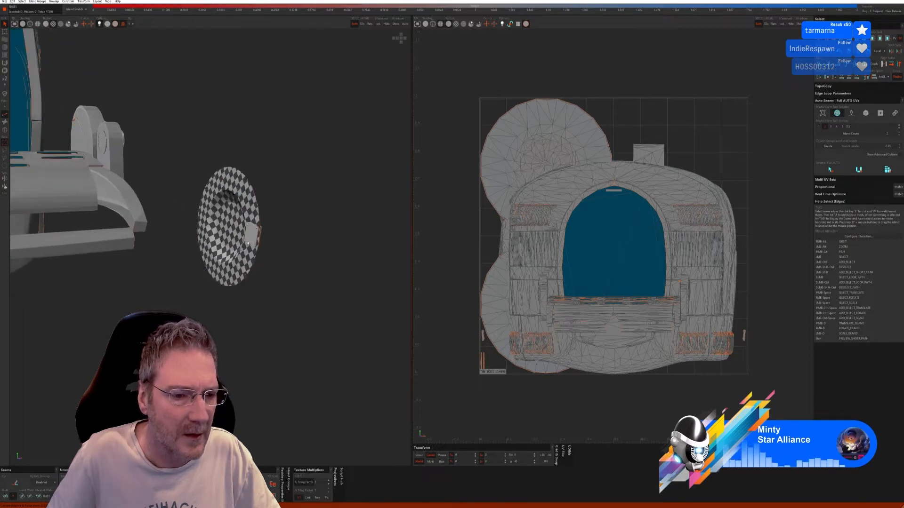
click(5, 130)
click(250, 234)
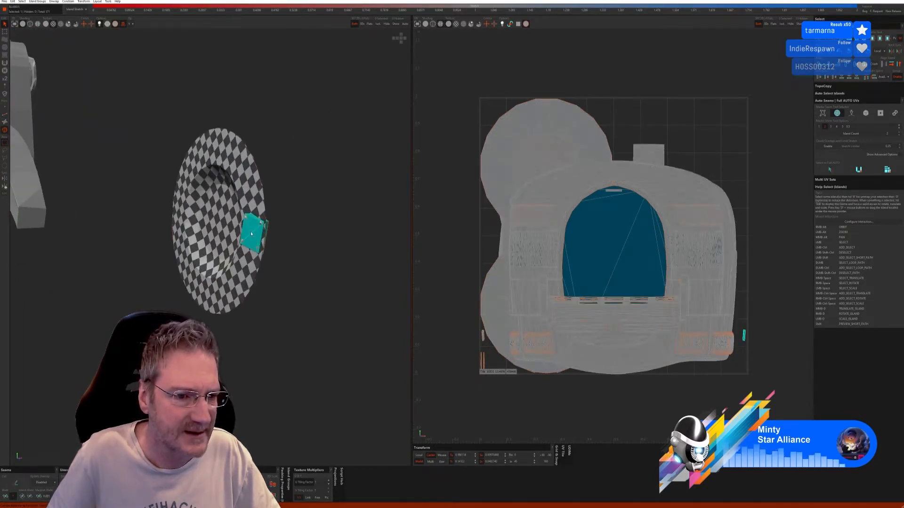
scroll(261, 240, up, 5)
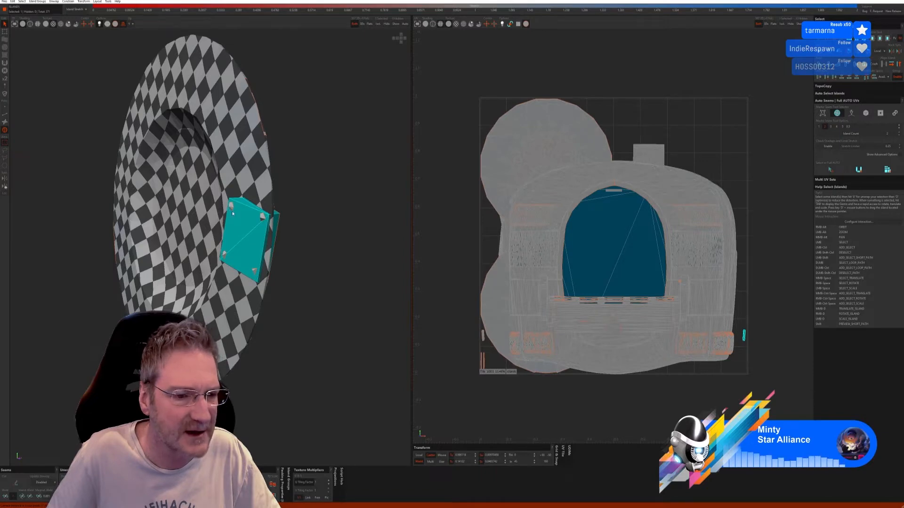
scroll(240, 217, down, 8)
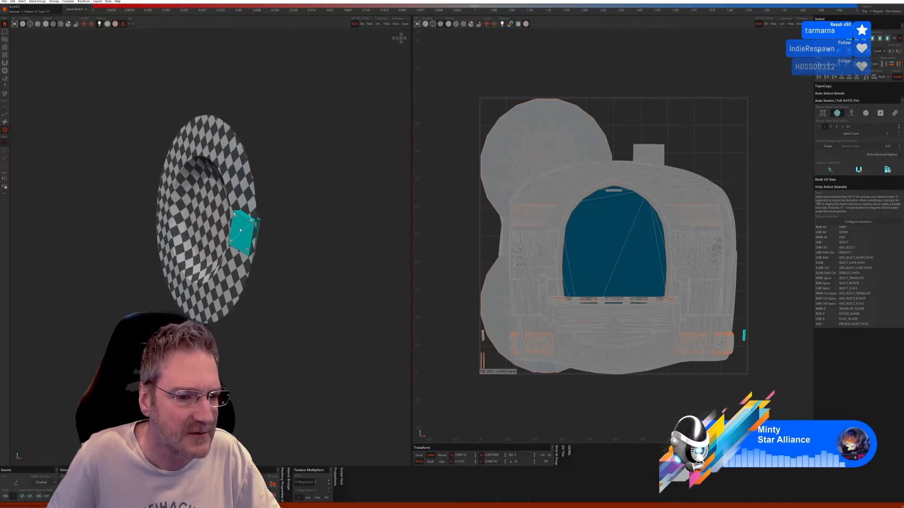
alt+right_drag(262, 281, 203, 290)
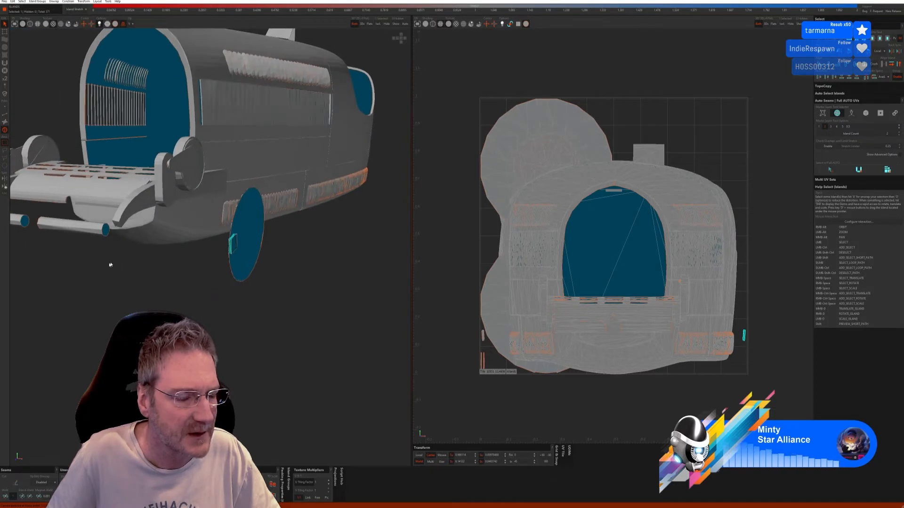
alt+right_drag(111, 265, 181, 268)
scroll(76, 216, up, 4)
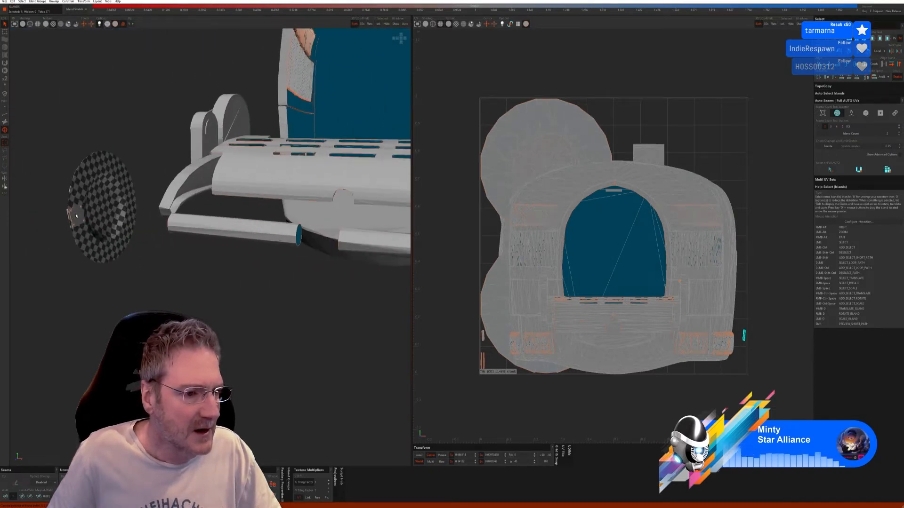
click(75, 216)
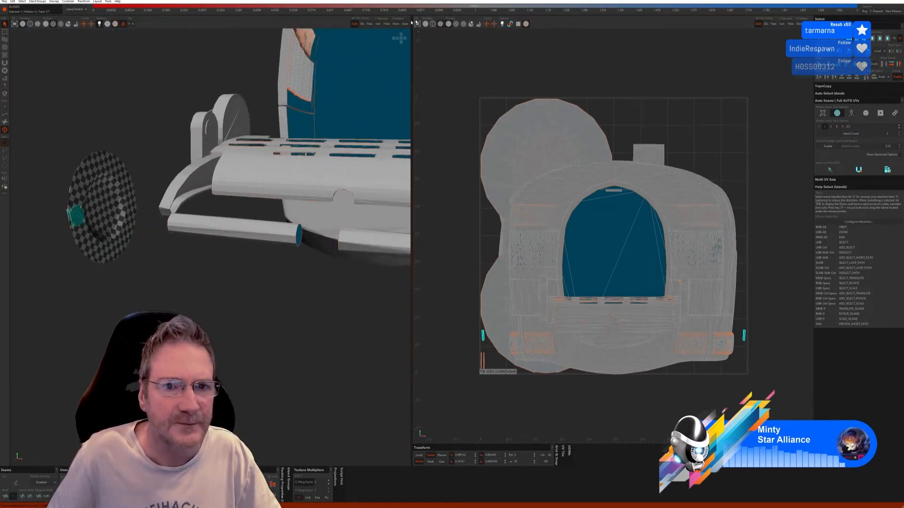
click(378, 24)
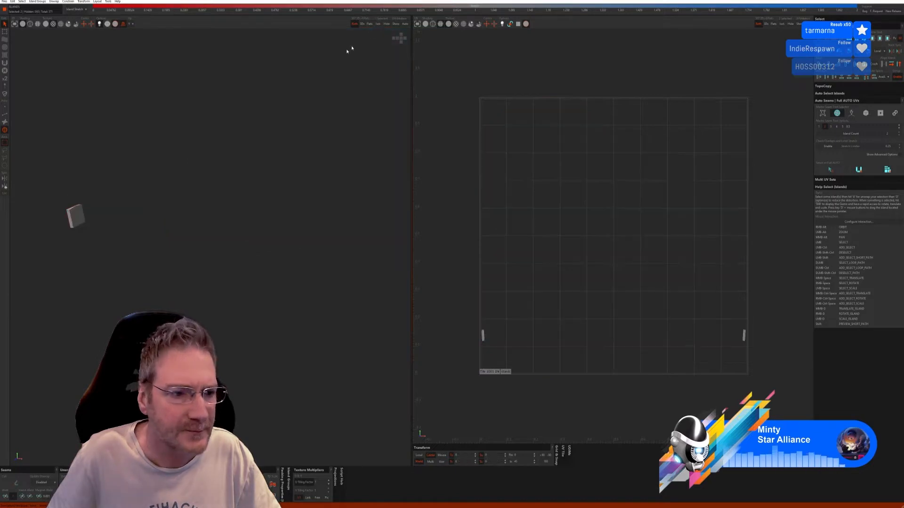
In edge mode, cut the two isolated blocks along their hard edges with Auto Seams, and unfold and pack them
click(5, 114)
scroll(151, 235, down, 3)
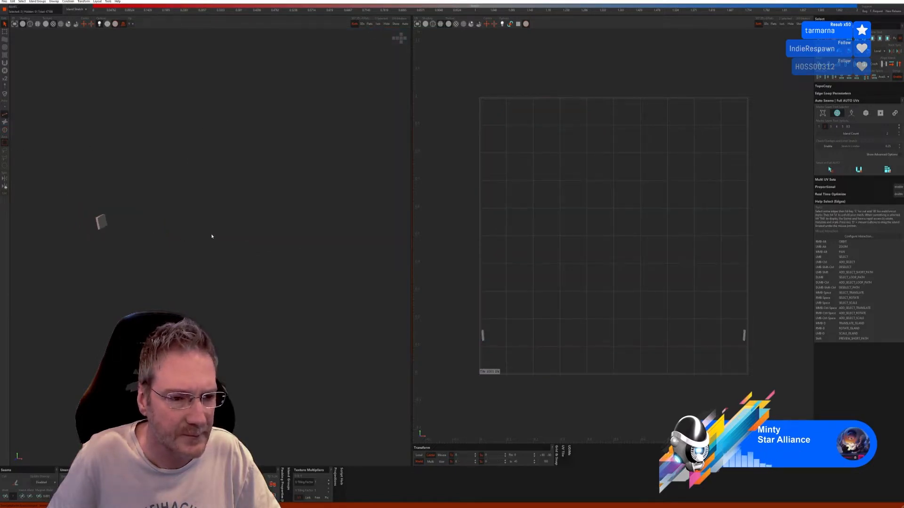
mouse_move(212, 236)
alt+right_down()
mouse_move(111, 218)
mouse_move(139, 232)
mouse_move(214, 236)
alt+right_up()
scroll(107, 218, up, 2)
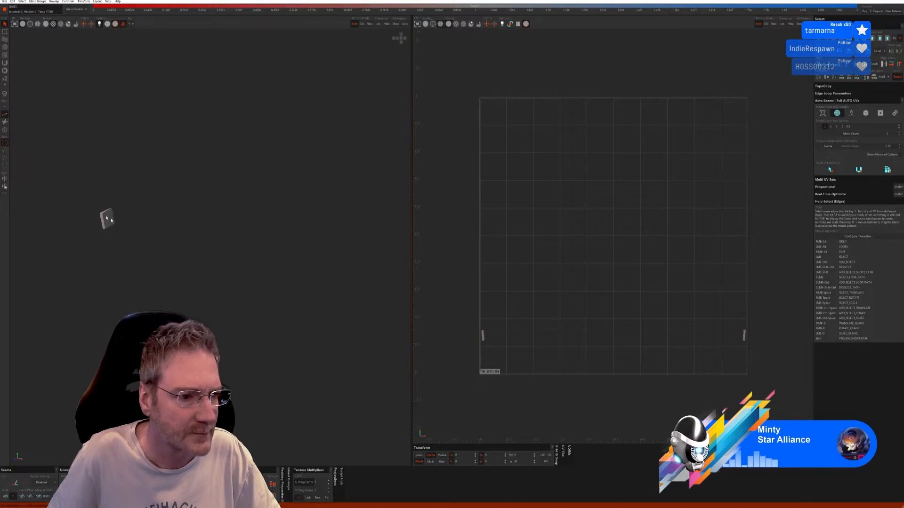
alt+drag(111, 220, 231, 228)
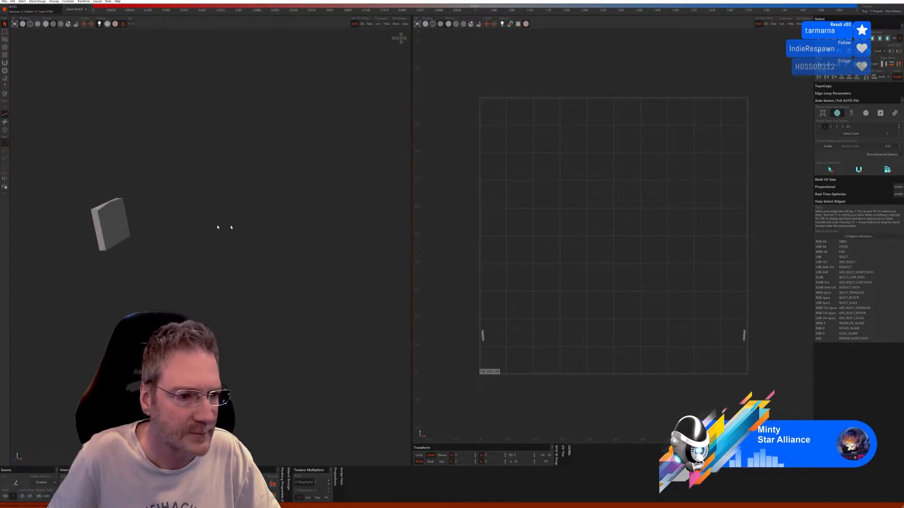
click(851, 113)
click(831, 162)
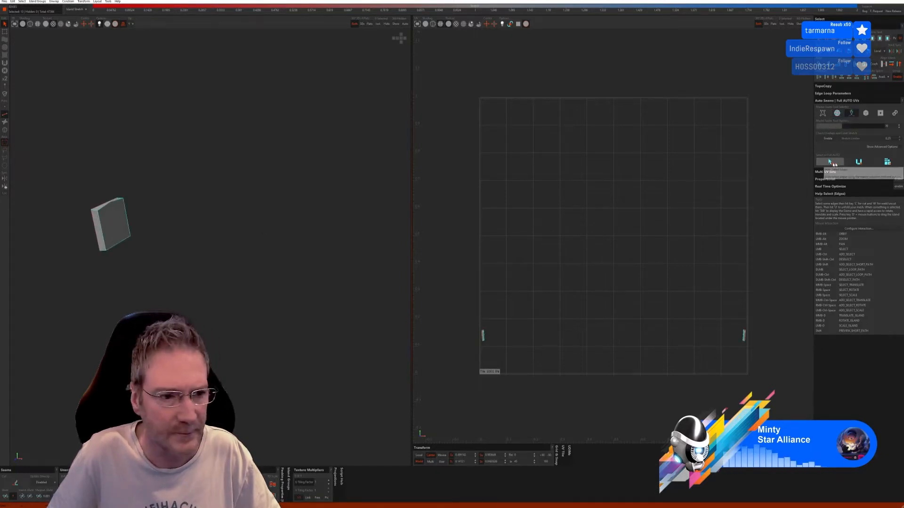
click(859, 162)
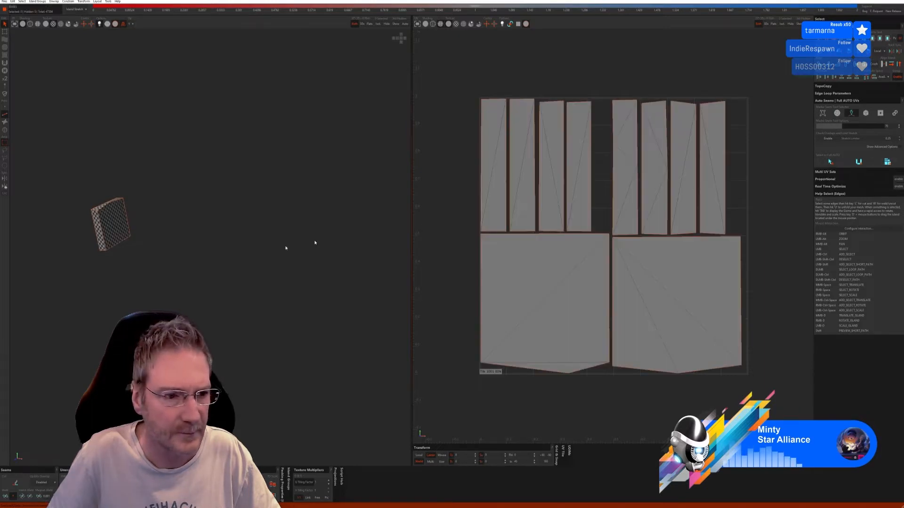
Show the whole car body again and select the four small bolt islands on one disc's rectangular block
mouse_move(185, 255)
alt+right_down()
mouse_move(131, 256)
mouse_move(210, 272)
mouse_move(222, 265)
mouse_move(177, 263)
alt+right_up()
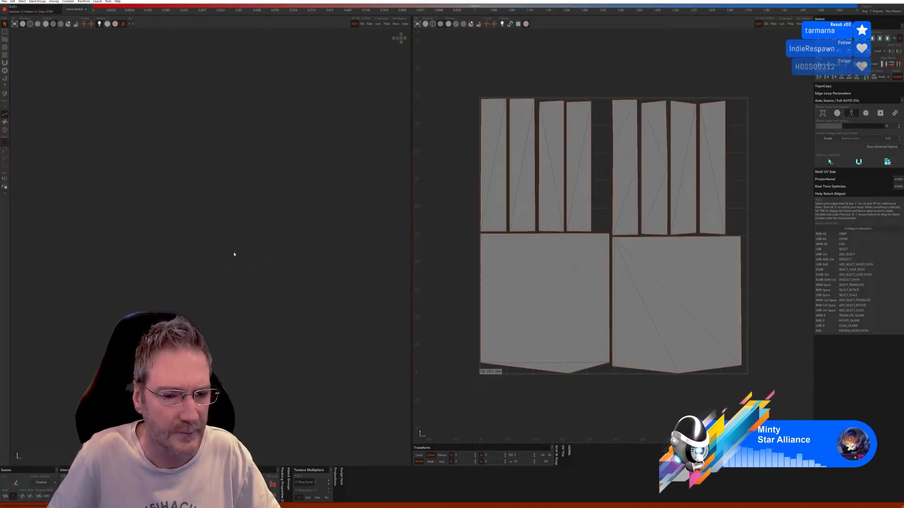
mouse_move(242, 257)
alt+right_down()
mouse_move(313, 258)
mouse_move(255, 249)
alt+right_up()
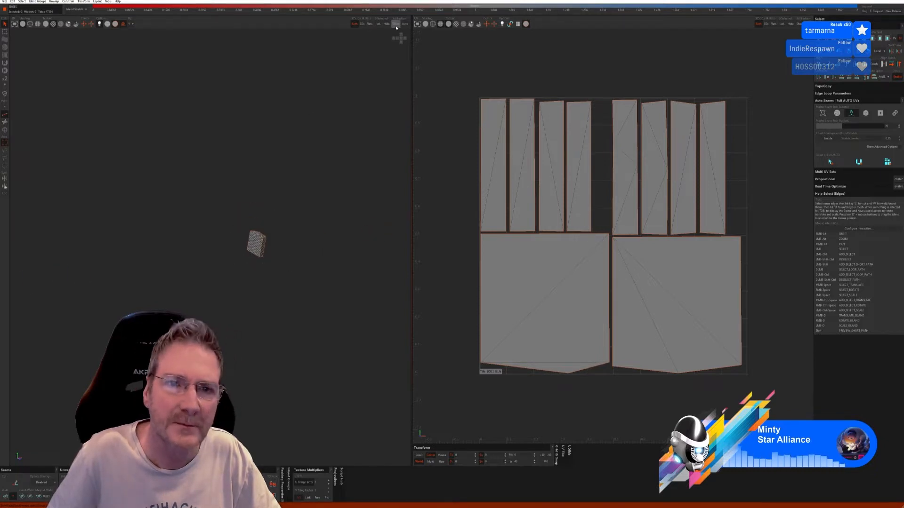
click(396, 24)
alt+right_drag(301, 170, 349, 241)
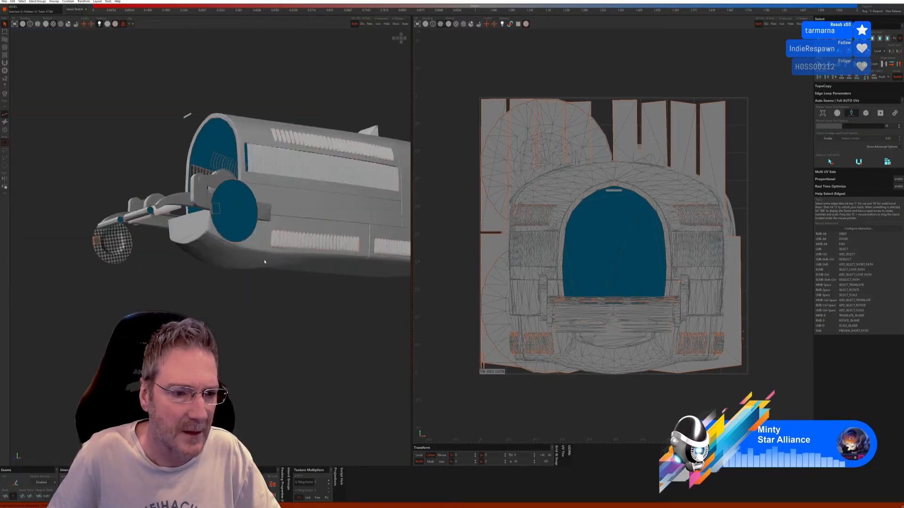
alt+right_drag(264, 262, 56, 276)
alt+middle_drag(81, 258, 144, 254)
alt+drag(145, 254, 216, 225)
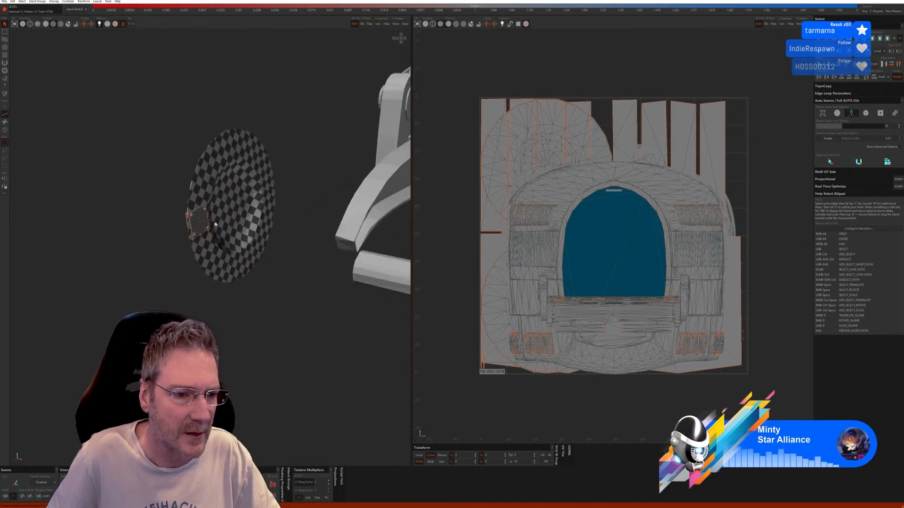
scroll(216, 224, up, 3)
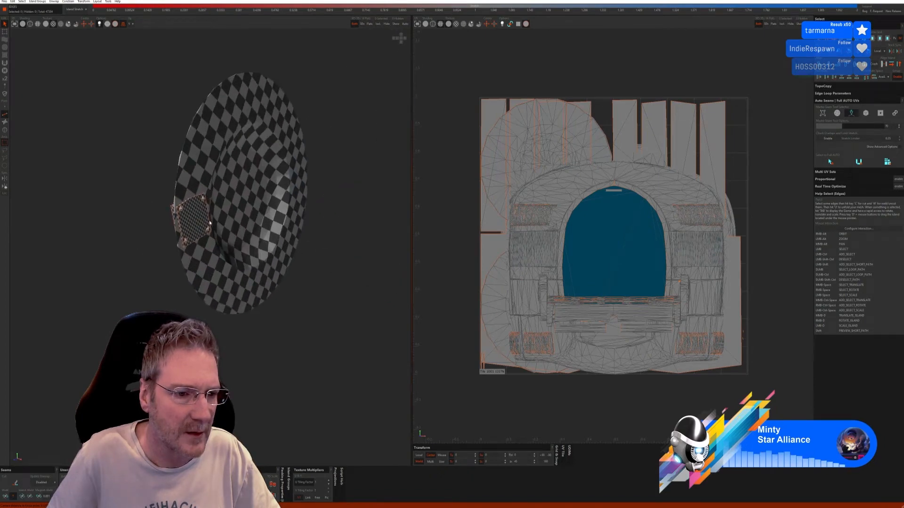
click(5, 130)
click(180, 210)
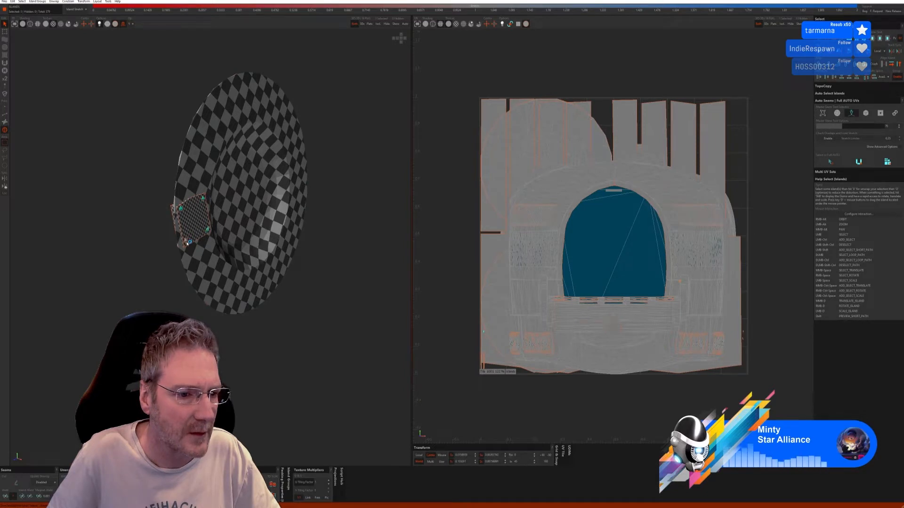
Add the four bolts on the opposite disc's block to the island selection and isolate all eight bolts
scroll(186, 244, down, 5)
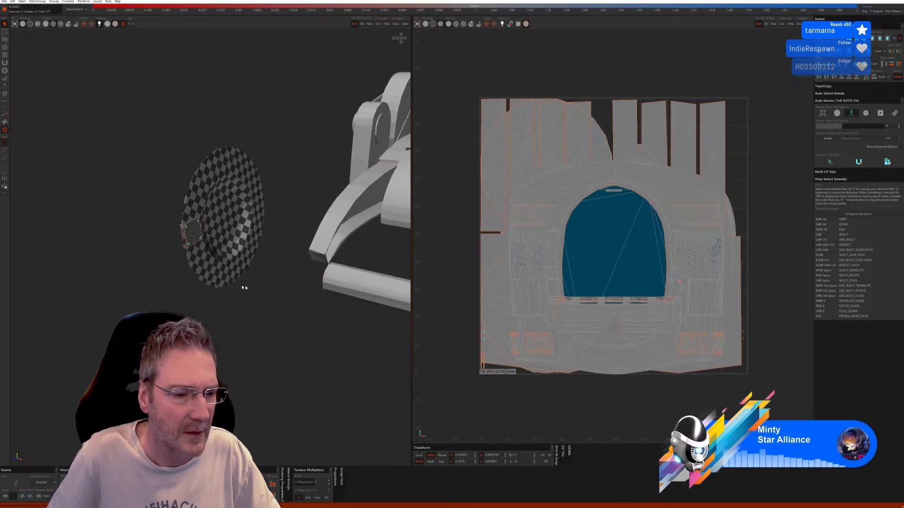
alt+right_drag(210, 288, 309, 258)
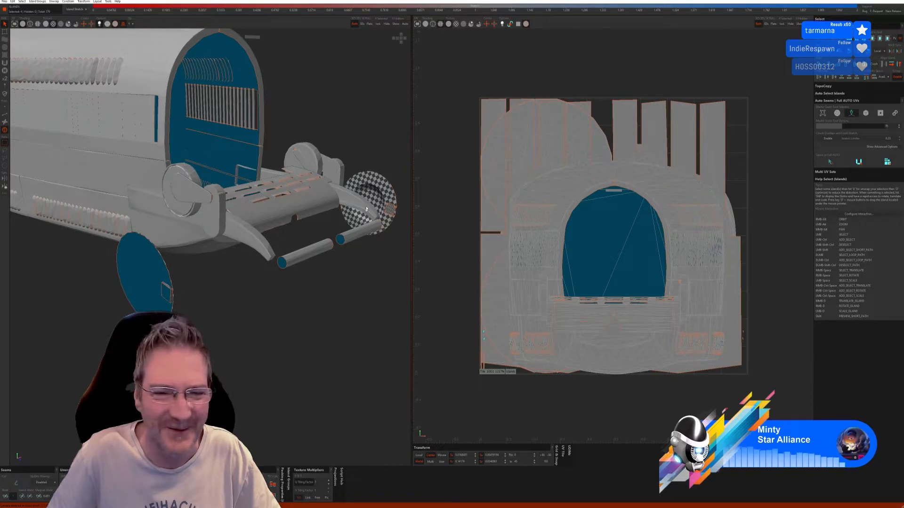
scroll(366, 209, up, 8)
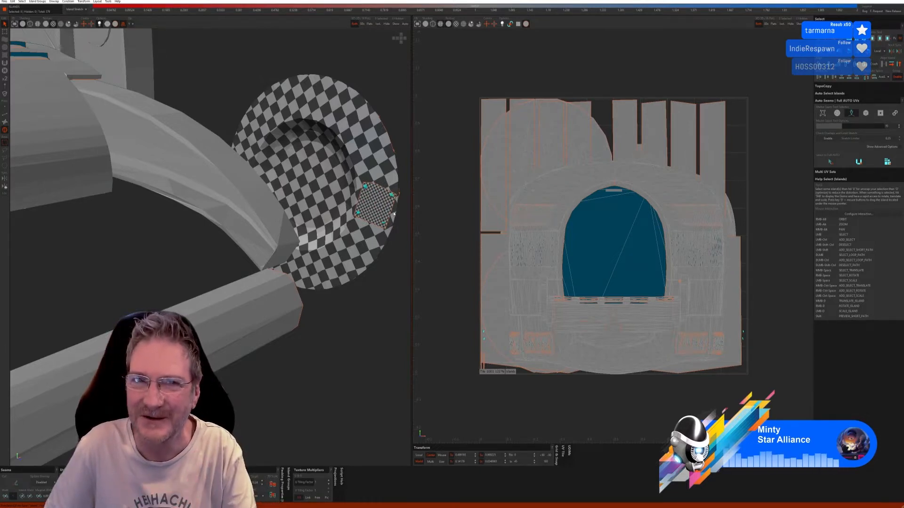
scroll(356, 241, down, 4)
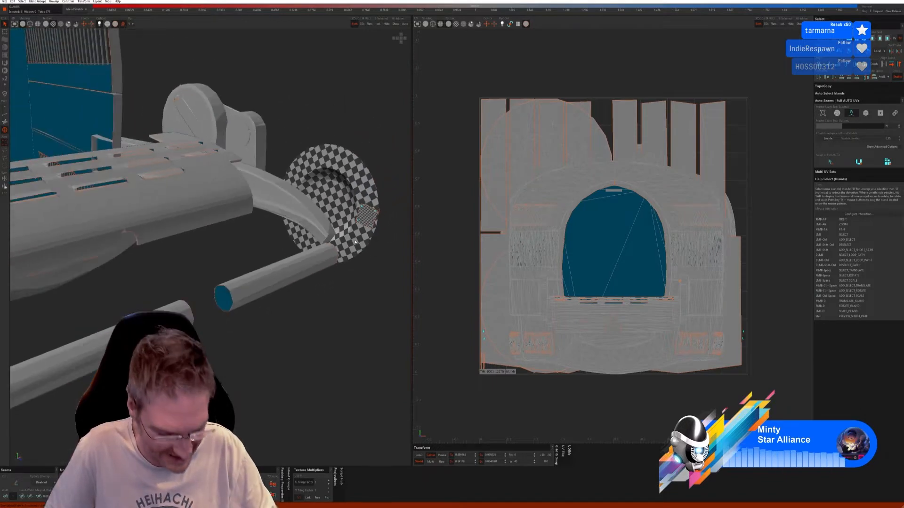
scroll(356, 242, down, 2)
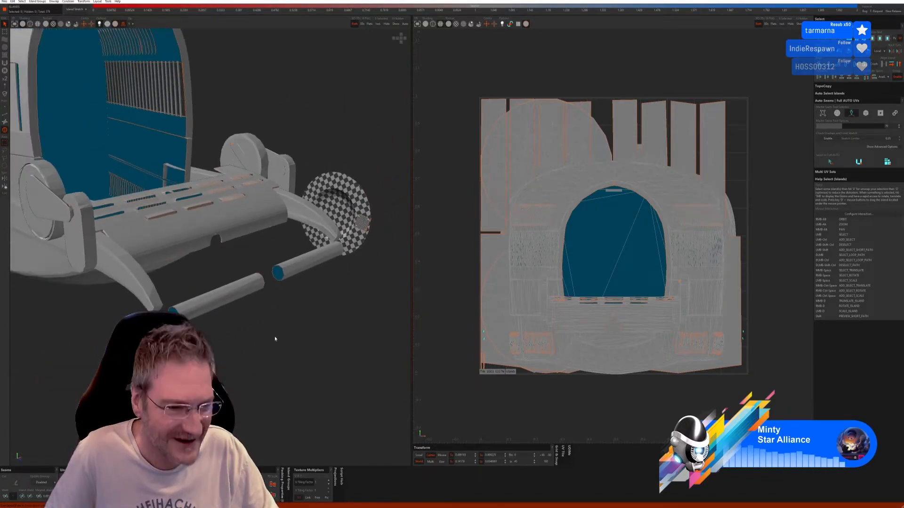
scroll(274, 338, down, 3)
alt+right_drag(269, 339, 212, 333)
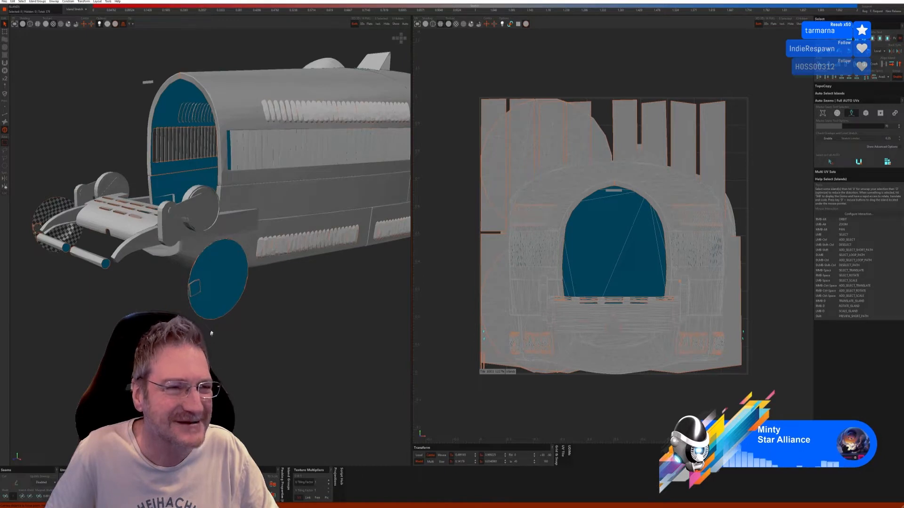
click(377, 26)
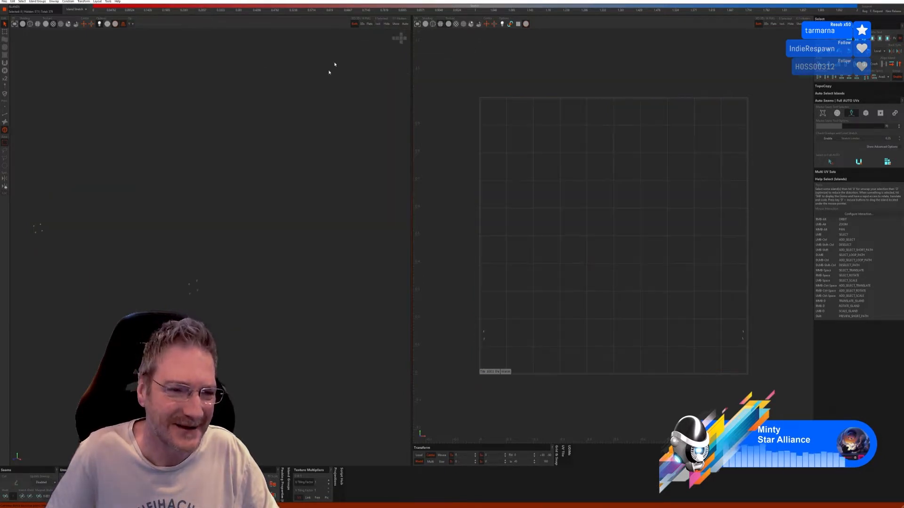
Unwrap and pack the eight isolated bolts in edge mode with the Mosaic auto seams method
click(4, 114)
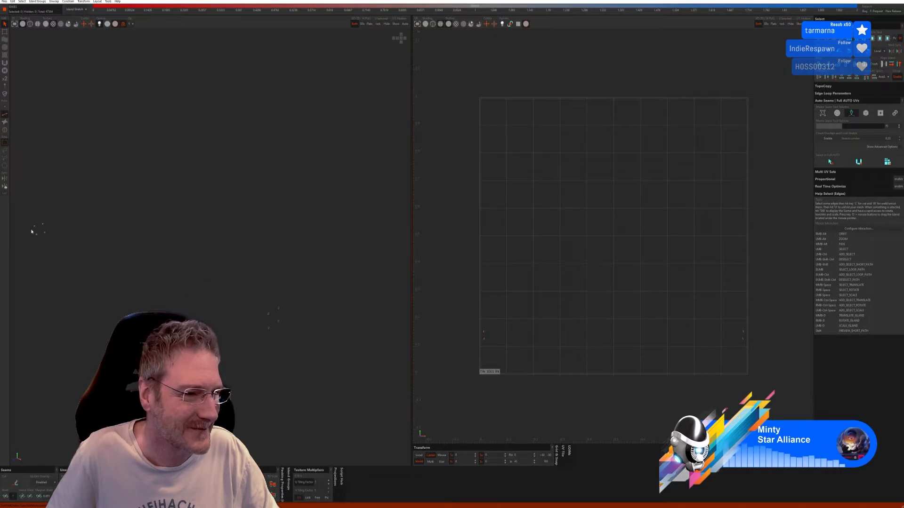
scroll(38, 228, up, 4)
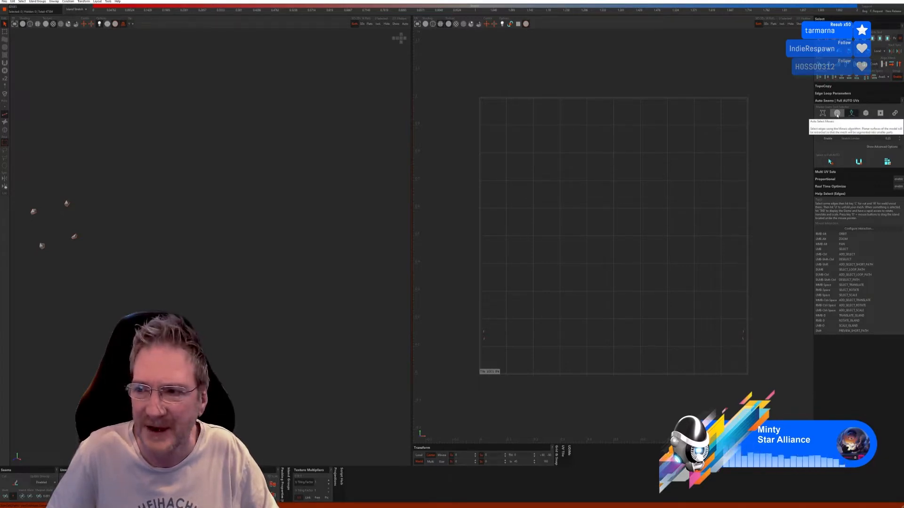
click(837, 114)
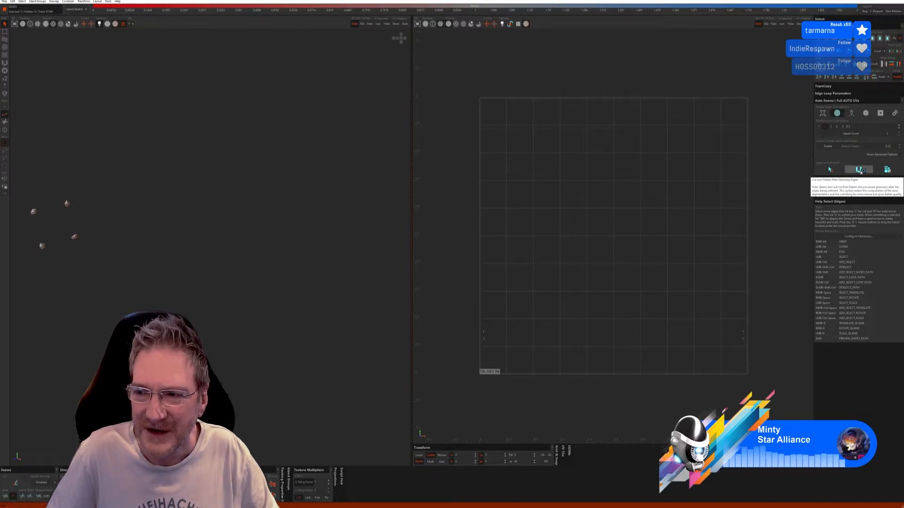
click(860, 170)
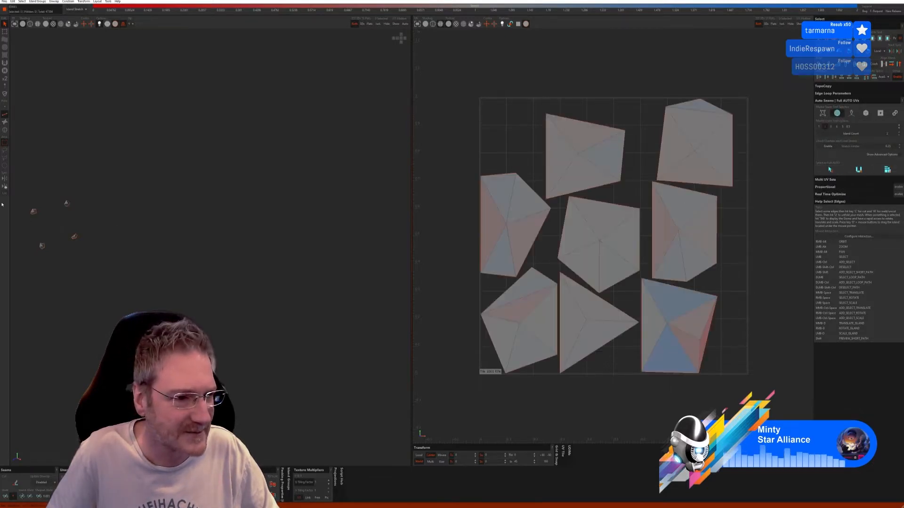
scroll(51, 212, up, 5)
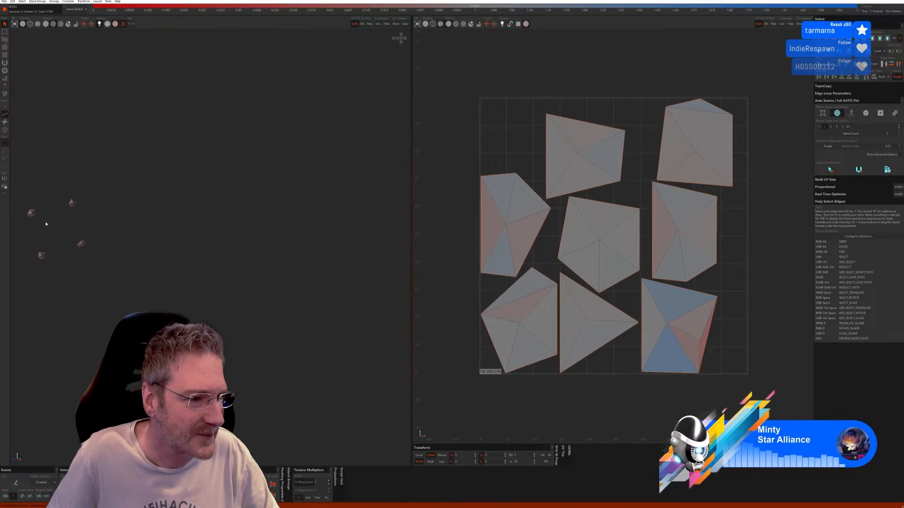
scroll(61, 226, down, 3)
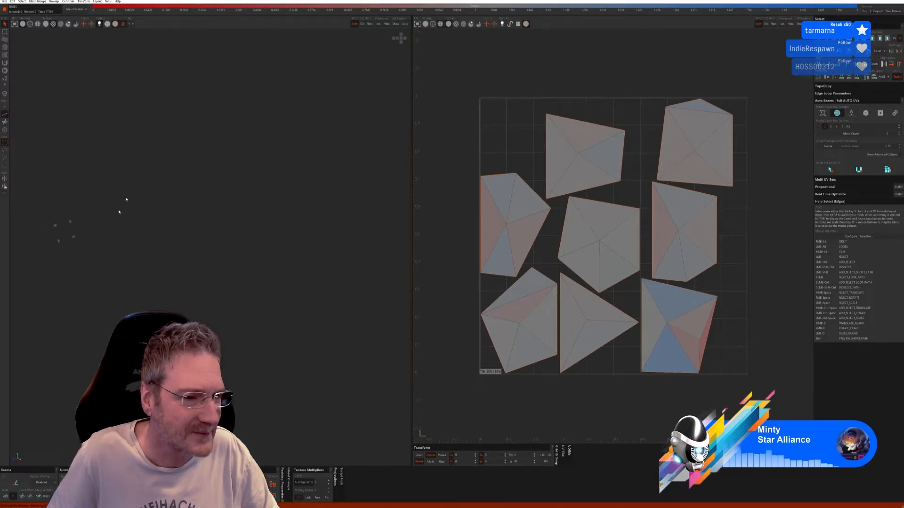
Show the whole car body again, select the two cylindrical bars at the front as islands, and isolate them
click(394, 25)
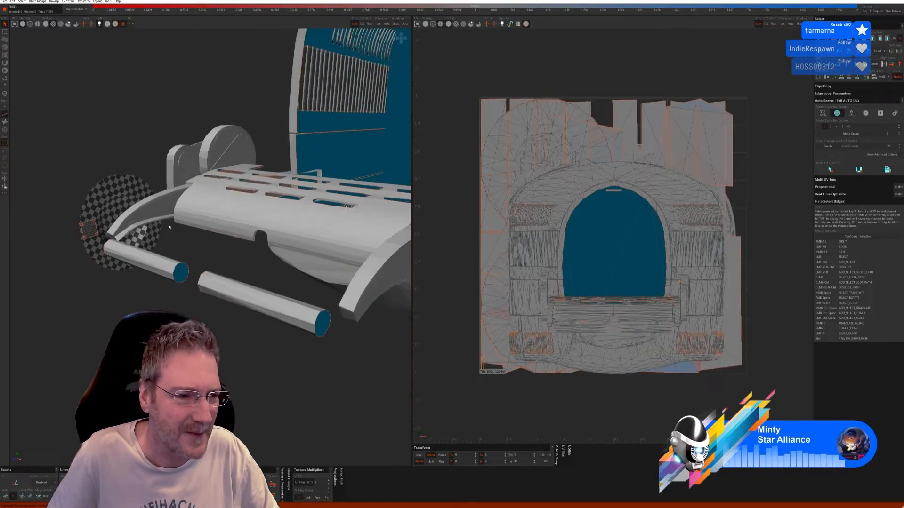
click(6, 131)
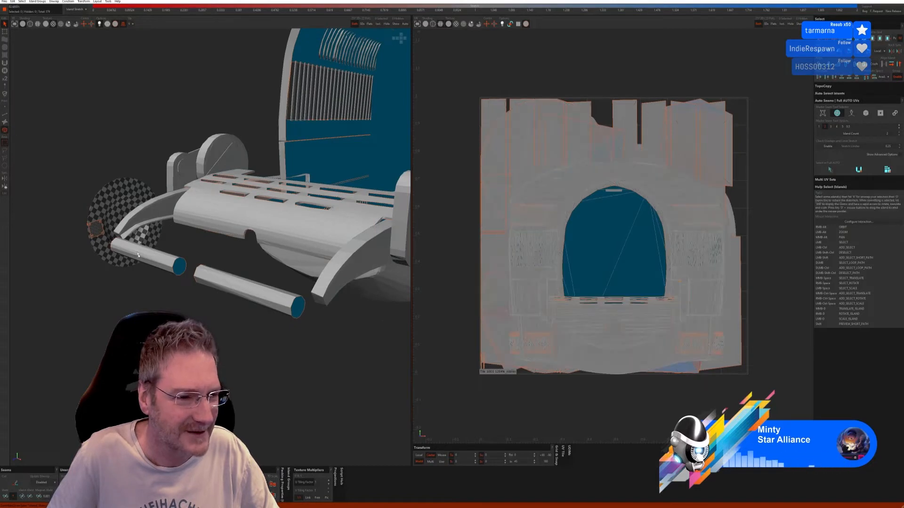
click(145, 256)
ctrl+click(254, 294)
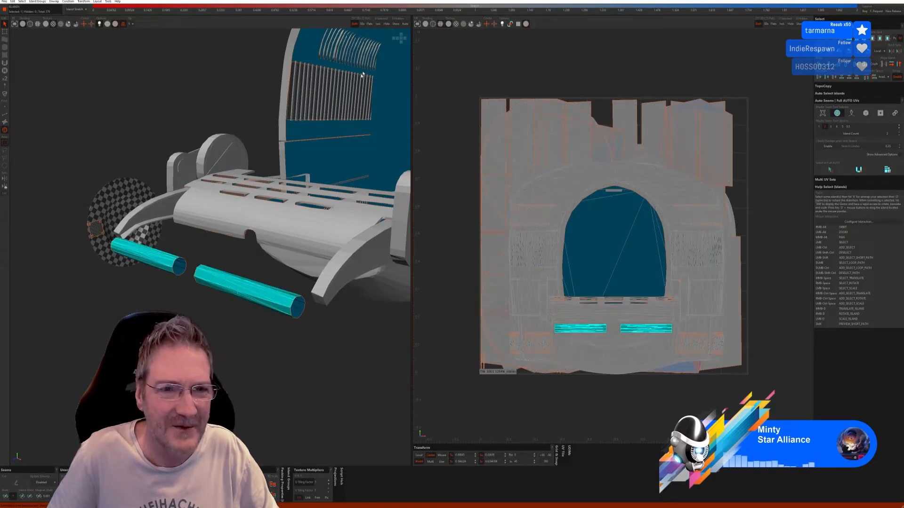
click(377, 24)
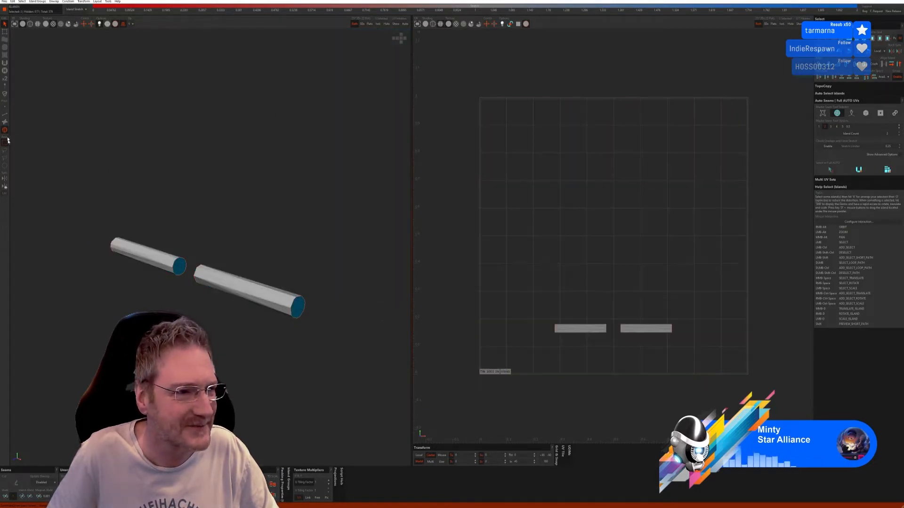
In edge mode, cut one lengthwise seam along each of the two isolated cylindrical bars
click(4, 114)
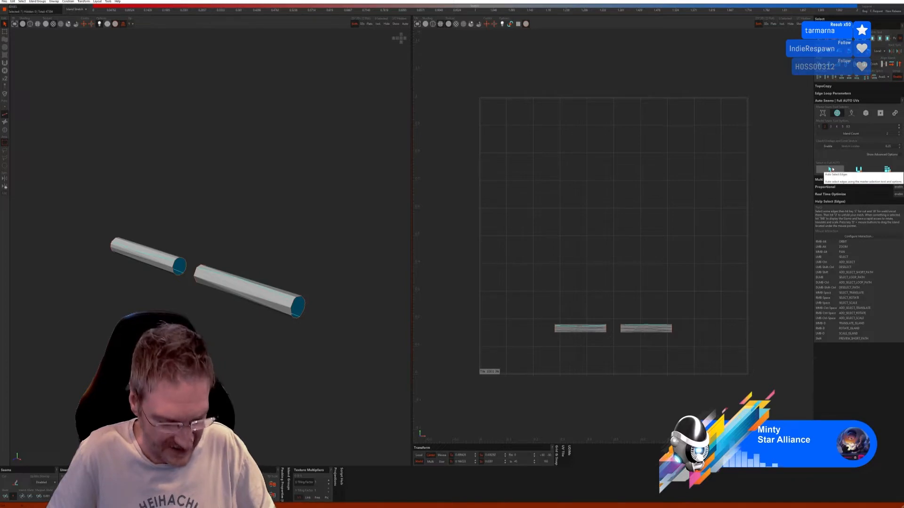
click(830, 168)
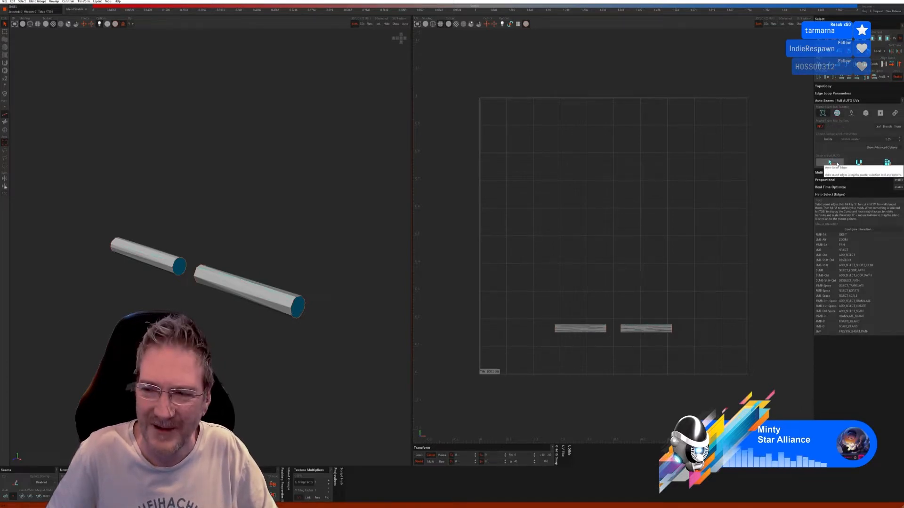
alt+drag(313, 303, 301, 304)
alt+right_drag(301, 305, 263, 293)
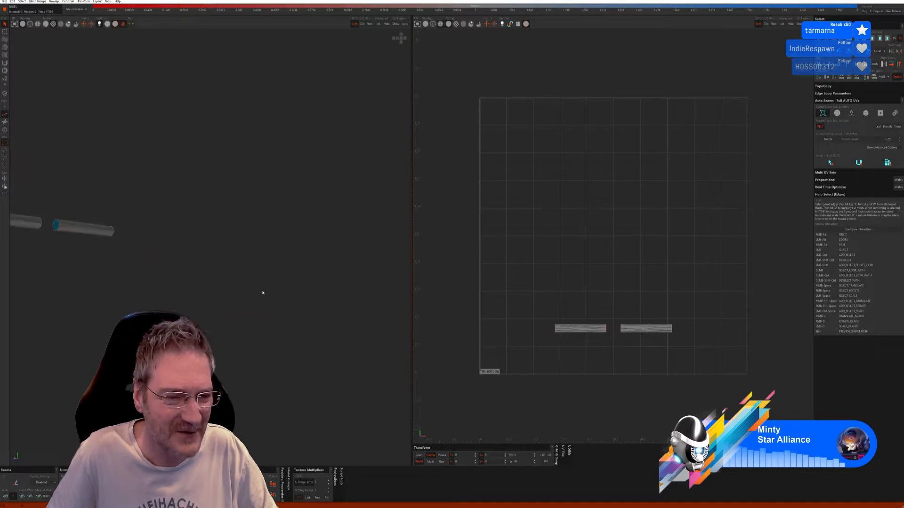
alt+drag(262, 293, 215, 247)
alt+middle_drag(215, 246, 243, 245)
scroll(204, 247, up, 5)
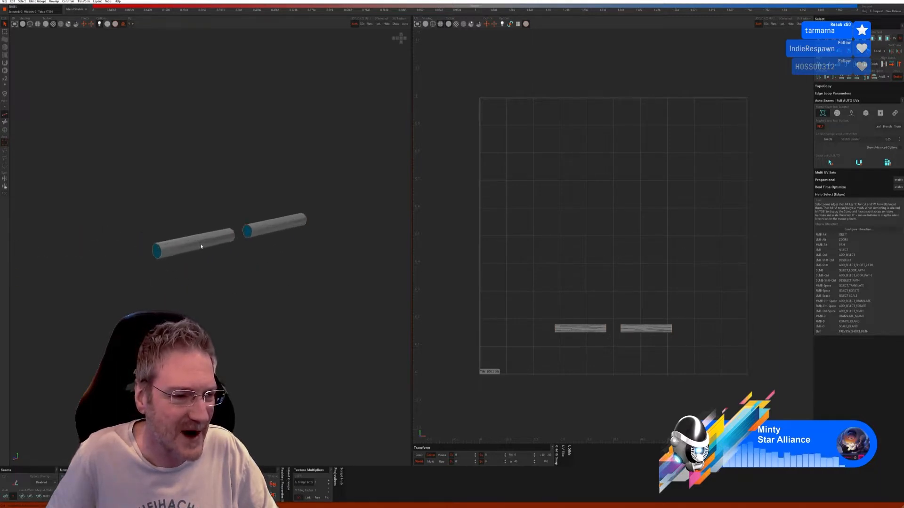
alt+drag(222, 256, 231, 217)
alt+middle_drag(231, 217, 200, 218)
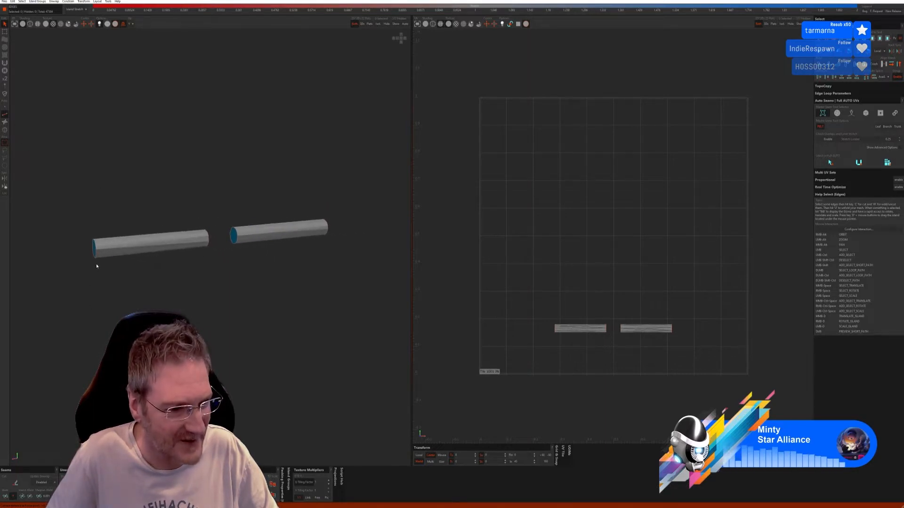
click(97, 251)
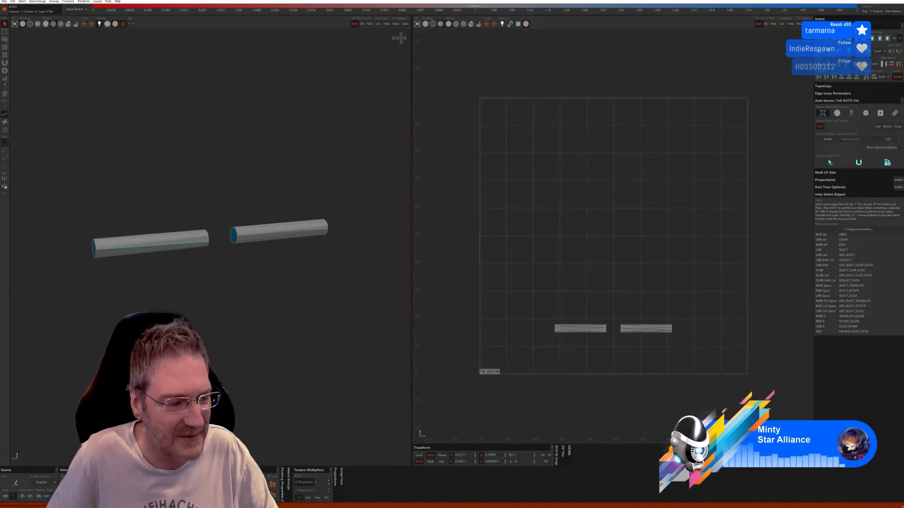
click(21, 483)
click(262, 244)
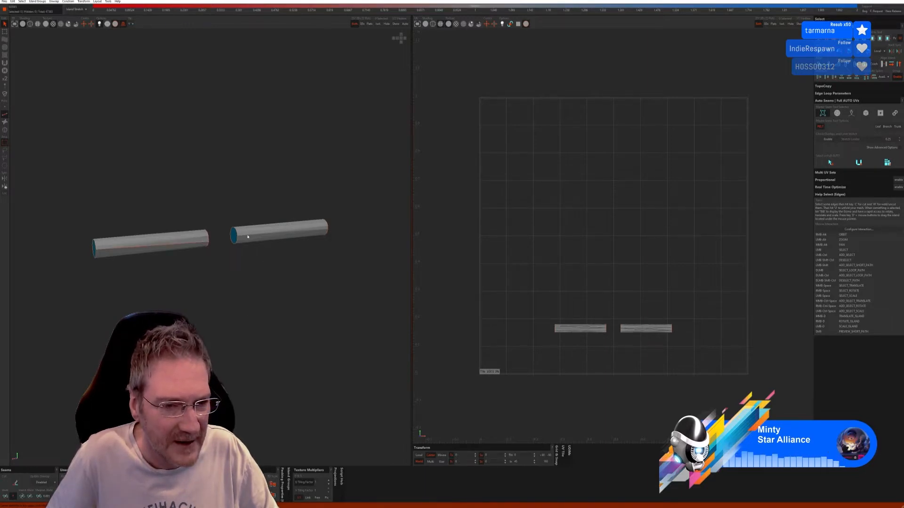
click(19, 483)
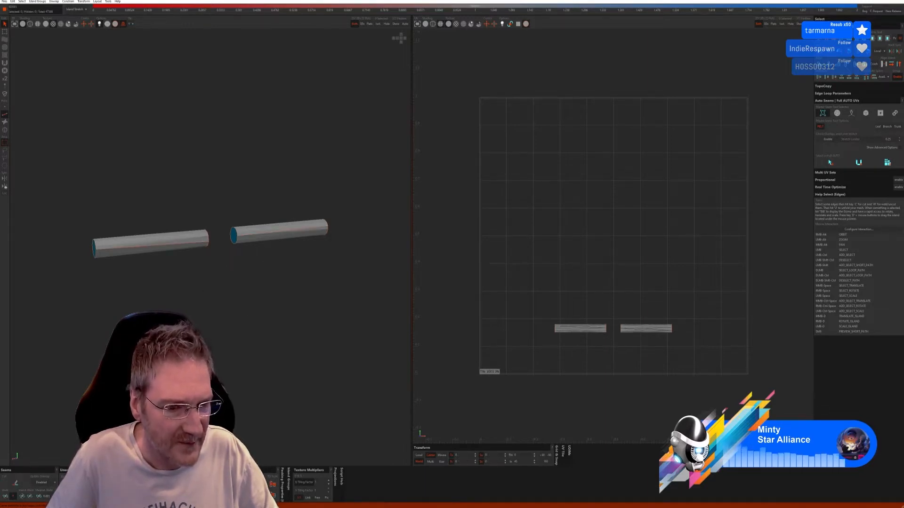
Unfold and pack the two cut bars, checking the checker pattern around them
alt+drag(183, 273, 163, 302)
alt+right_drag(163, 303, 245, 299)
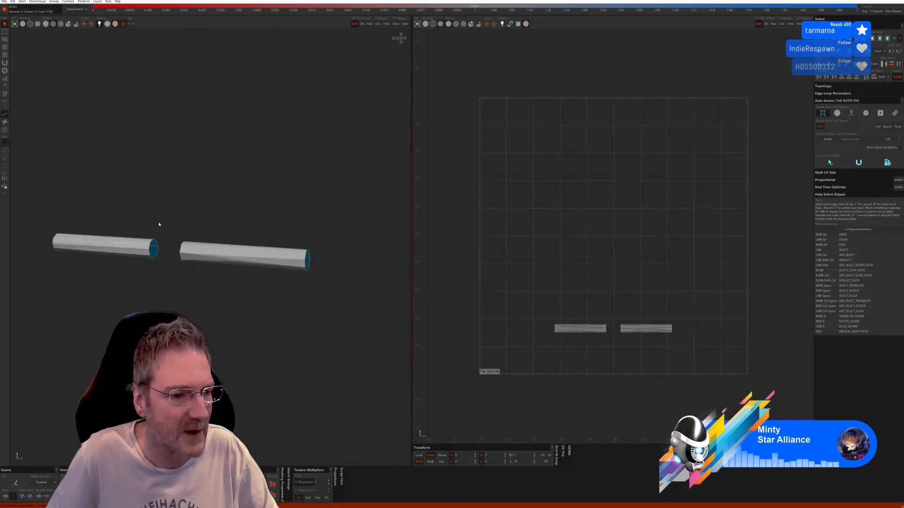
alt+drag(221, 301, 264, 317)
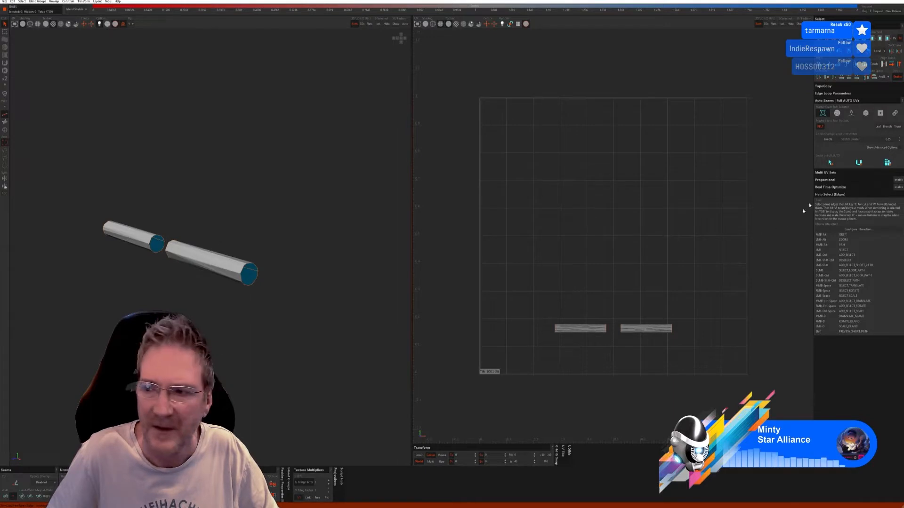
click(885, 162)
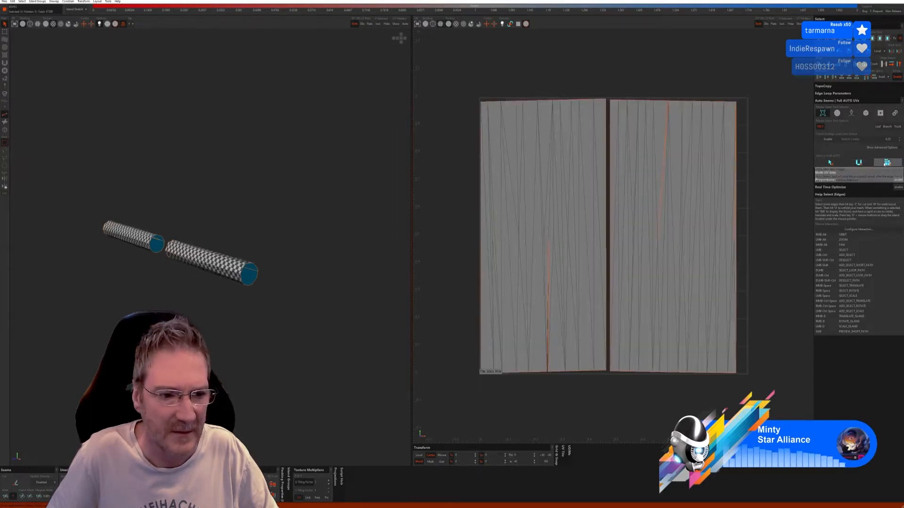
alt+drag(390, 255, 210, 315)
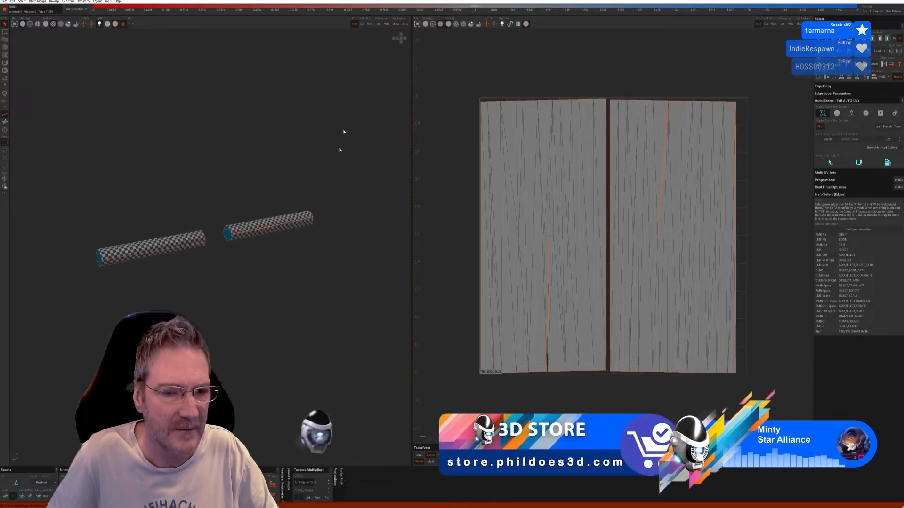
Show the whole car body again, select the two curved arms beside the front panel as islands, and isolate them
click(397, 24)
scroll(212, 226, down, 12)
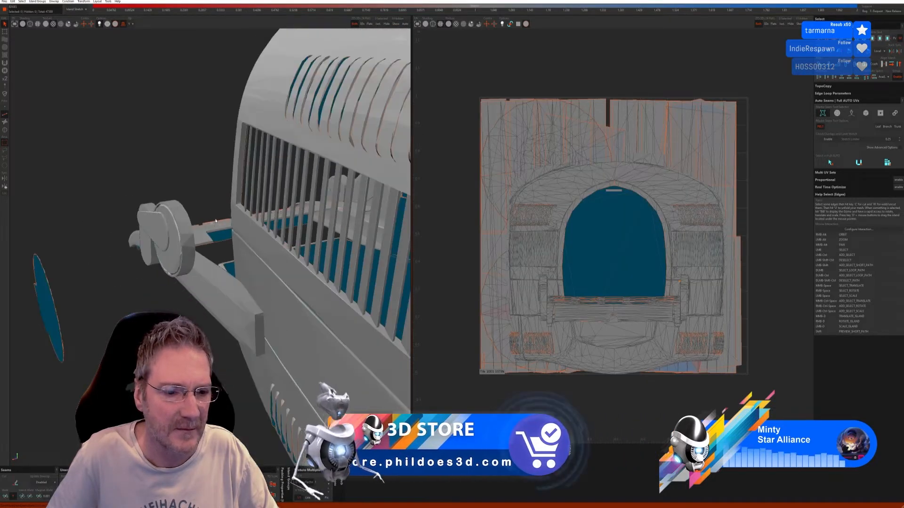
alt+right_drag(200, 288, 244, 283)
scroll(298, 292, down, 2)
scroll(310, 297, up, 6)
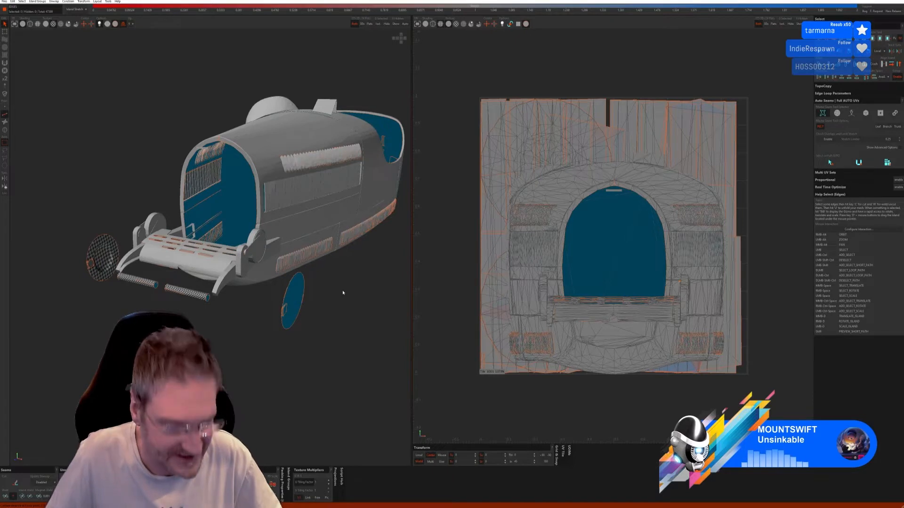
scroll(219, 304, up, 4)
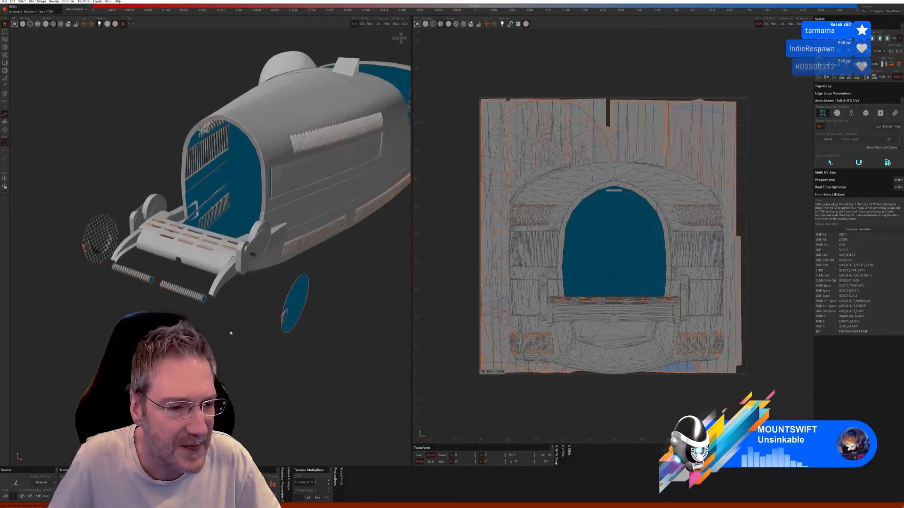
click(5, 130)
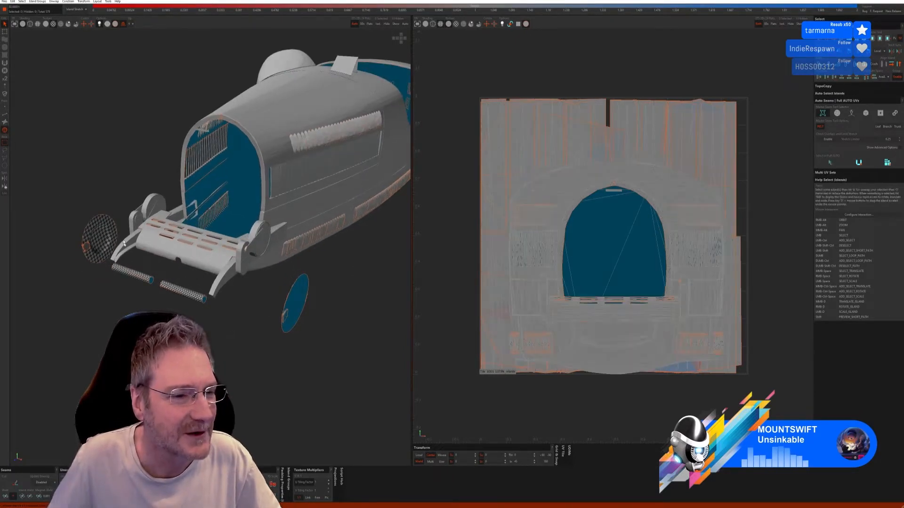
click(130, 248)
ctrl+click(227, 277)
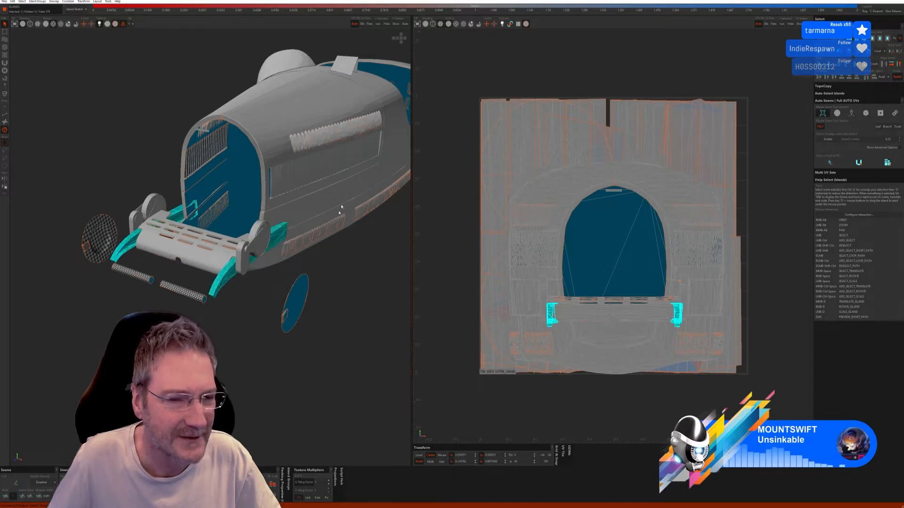
key(i)
scroll(237, 304, up, 1)
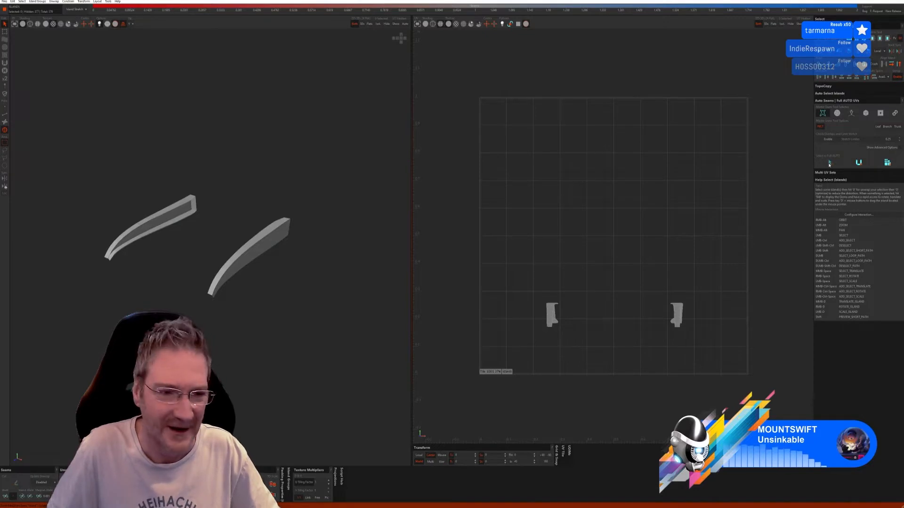
Switch from island to edge selection for unwrapping the two isolated curved arms
alt+drag(237, 306, 295, 287)
click(837, 113)
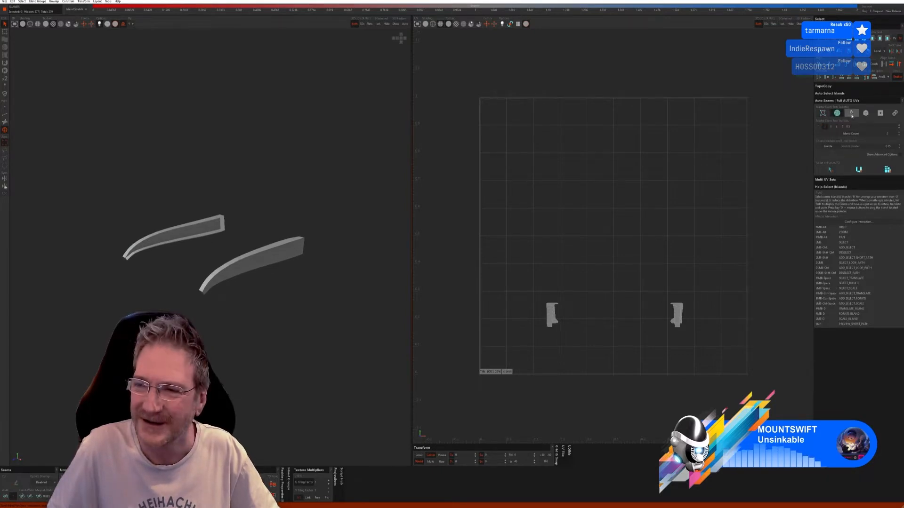
click(851, 113)
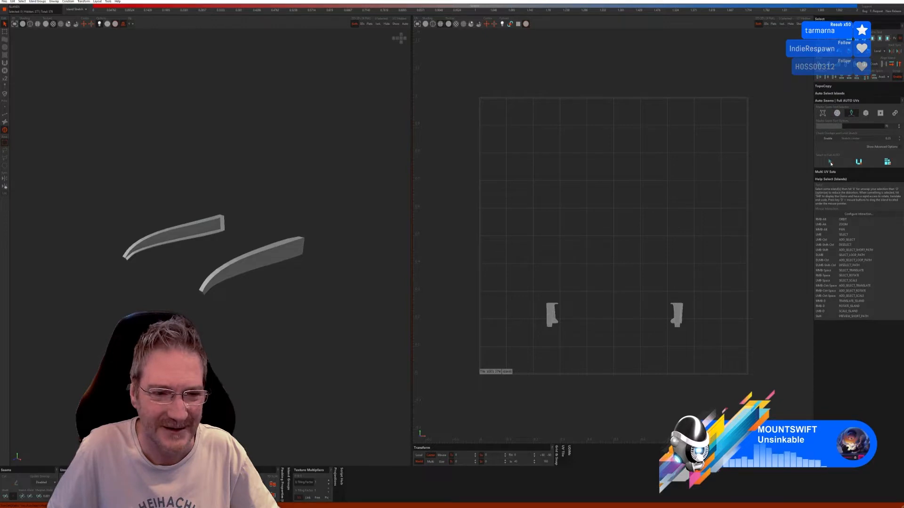
click(4, 115)
Try to unwrap and pack the two curved arms with the sharp-edges auto seams method, and undo the attempt
click(822, 114)
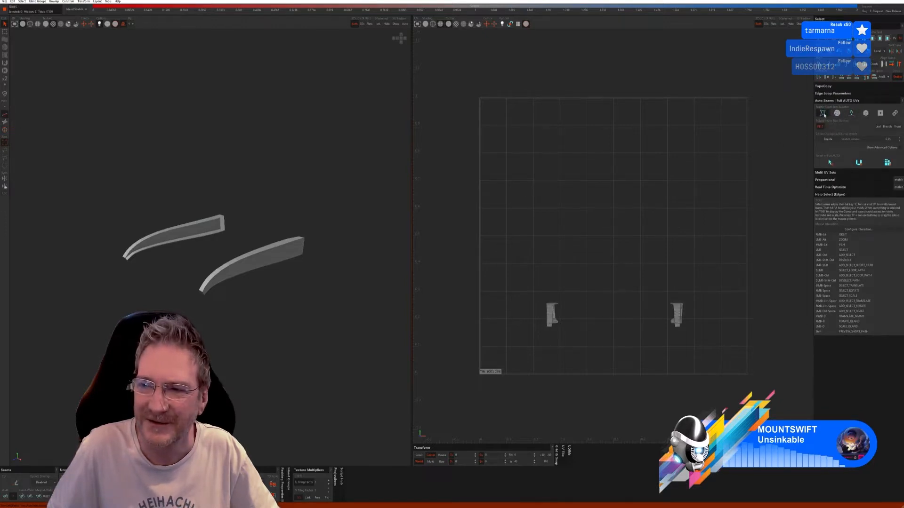
click(831, 164)
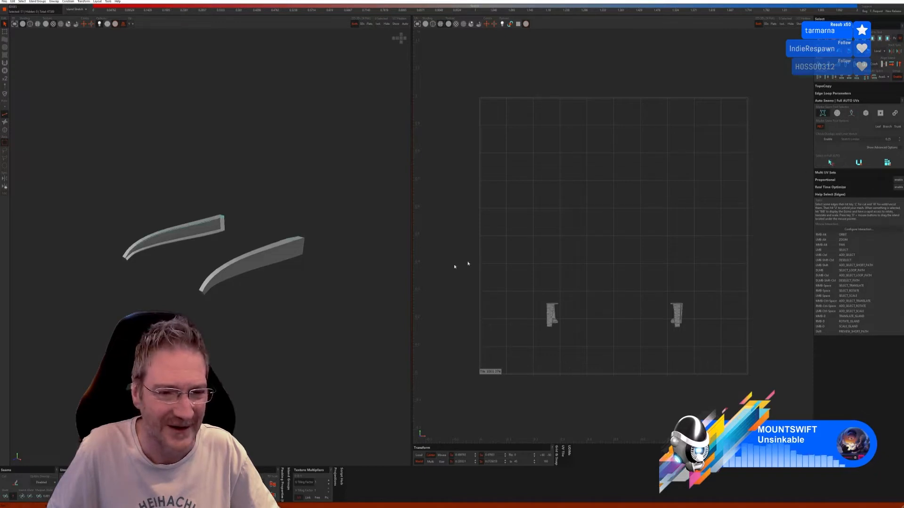
alt+right_drag(233, 306, 254, 305)
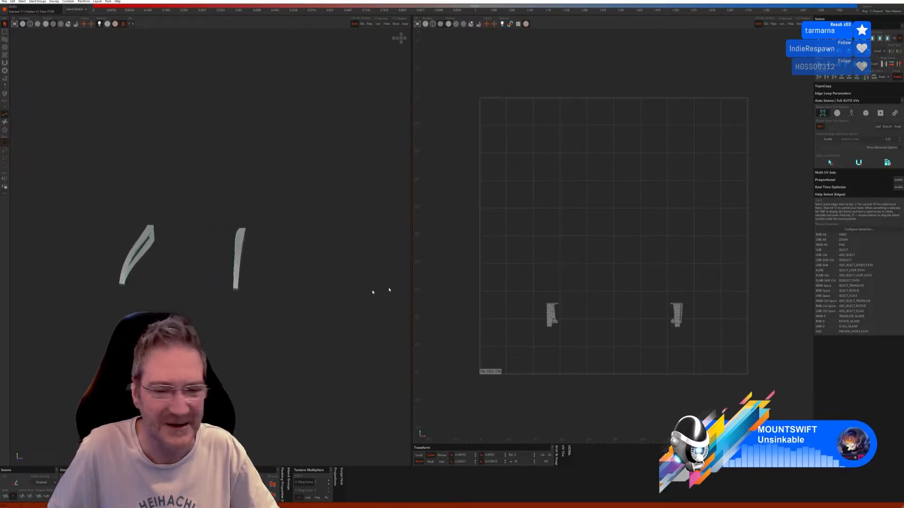
click(858, 163)
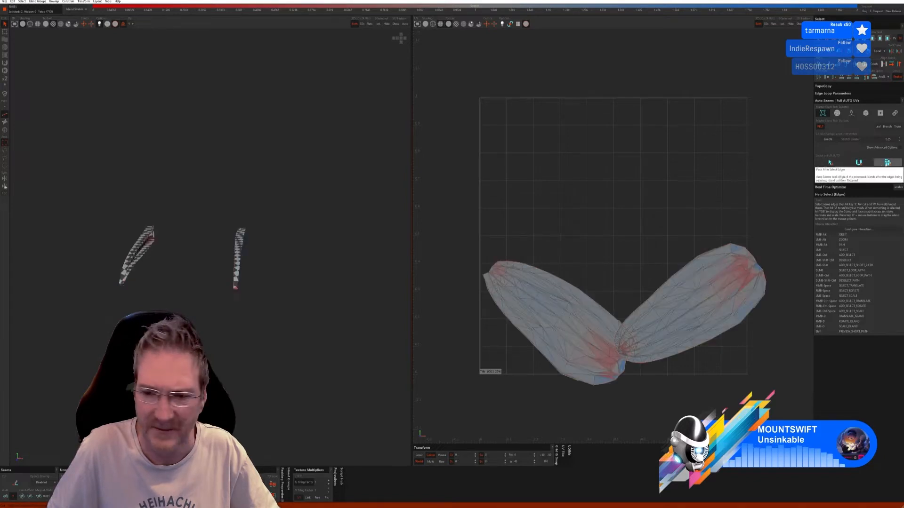
click(887, 163)
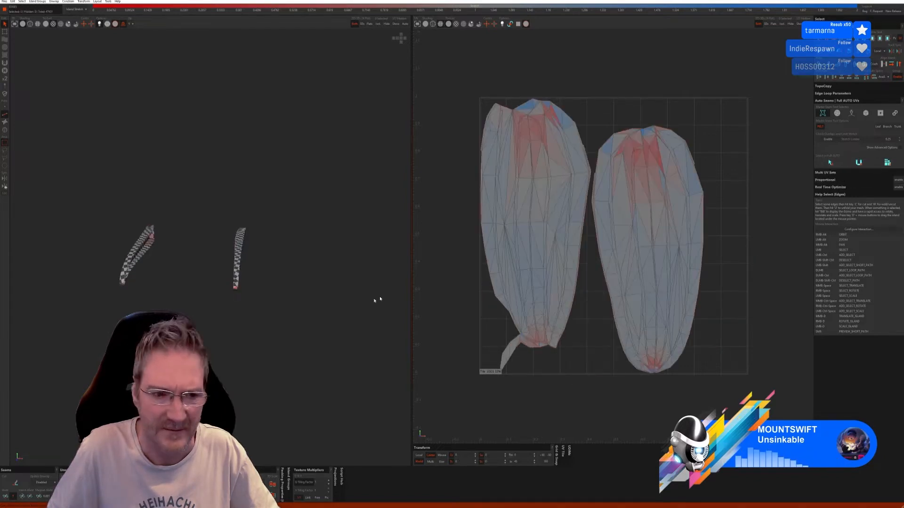
alt+right_drag(302, 305, 256, 296)
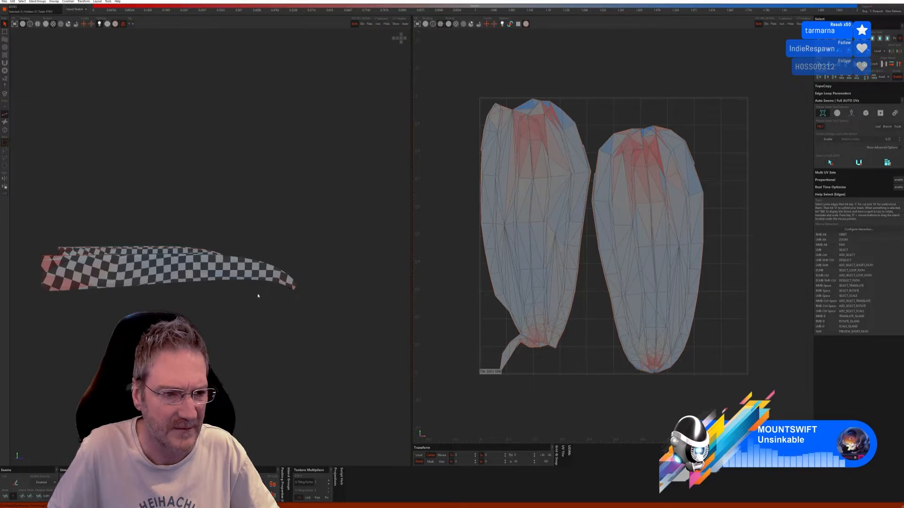
key(ctrl+z)
key(ctrl+z)
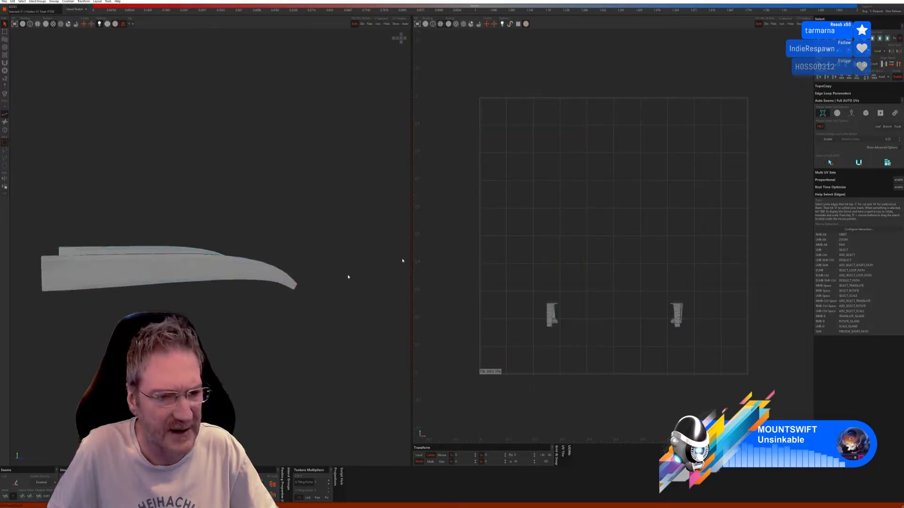
Try to unwrap the two curved arms with the Mosaic auto seams method, and undo the attempt
click(837, 113)
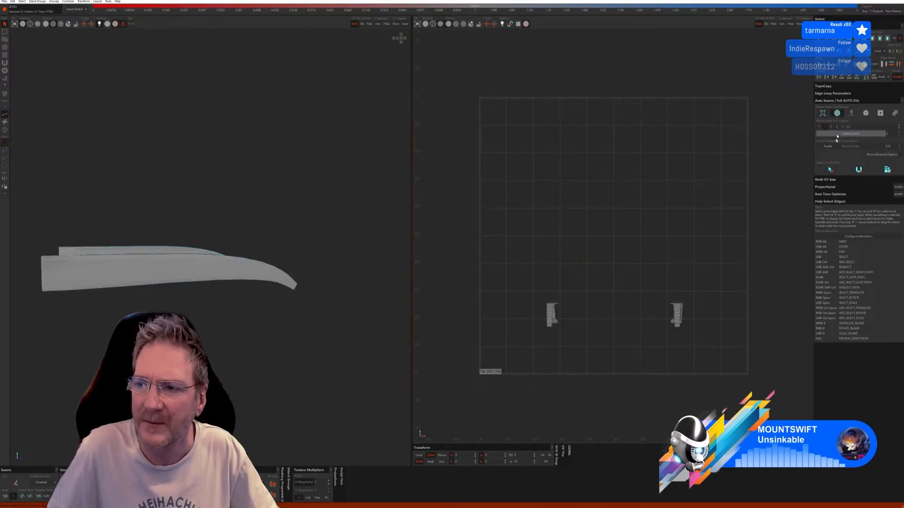
click(829, 169)
click(884, 170)
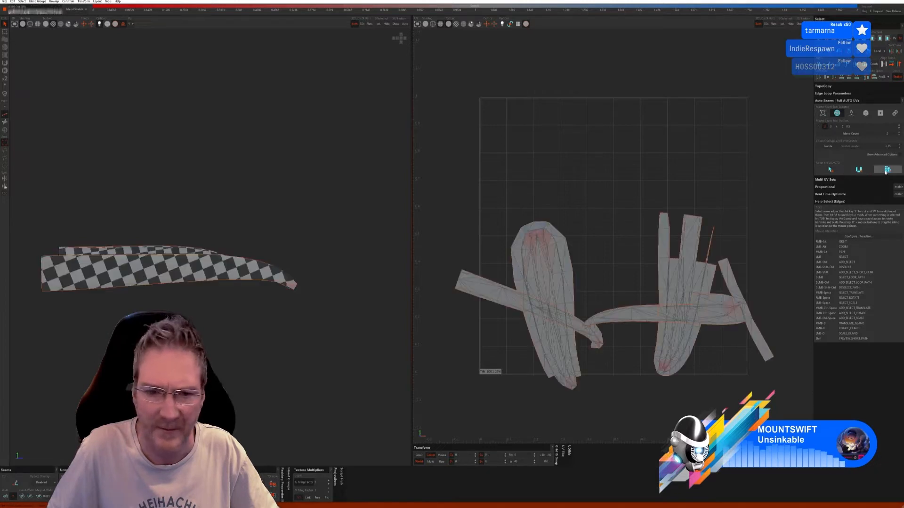
alt+drag(320, 286, 236, 271)
key(ctrl+z)
key(ctrl+z)
key(ctrl+z)
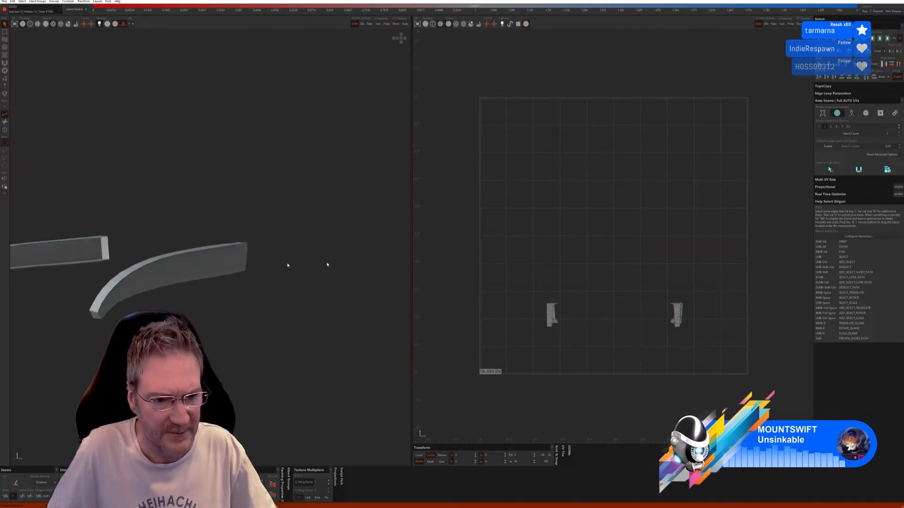
Unwrap and pack the two isolated curved arms with the sharp-edges auto seams method and check the checker pattern on them
click(851, 113)
click(837, 163)
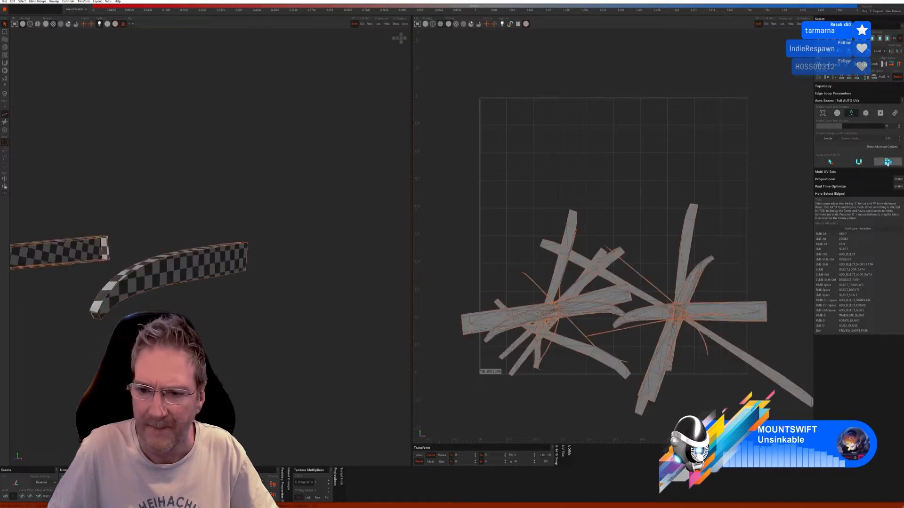
alt+drag(246, 300, 161, 270)
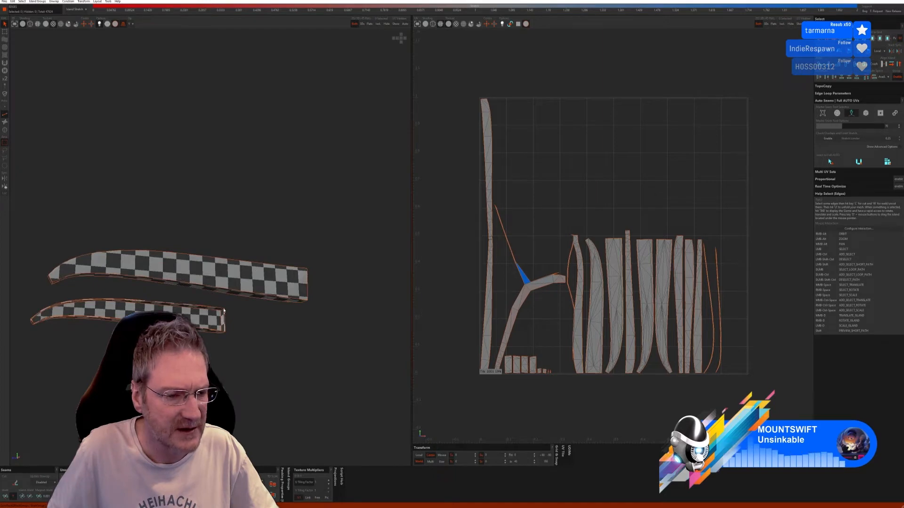
alt+drag(224, 310, 246, 323)
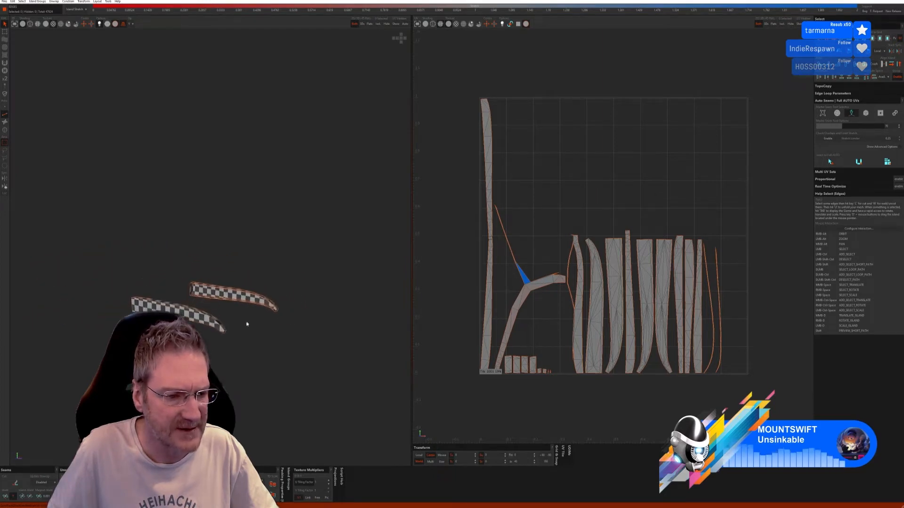
alt+right_drag(246, 324, 201, 307)
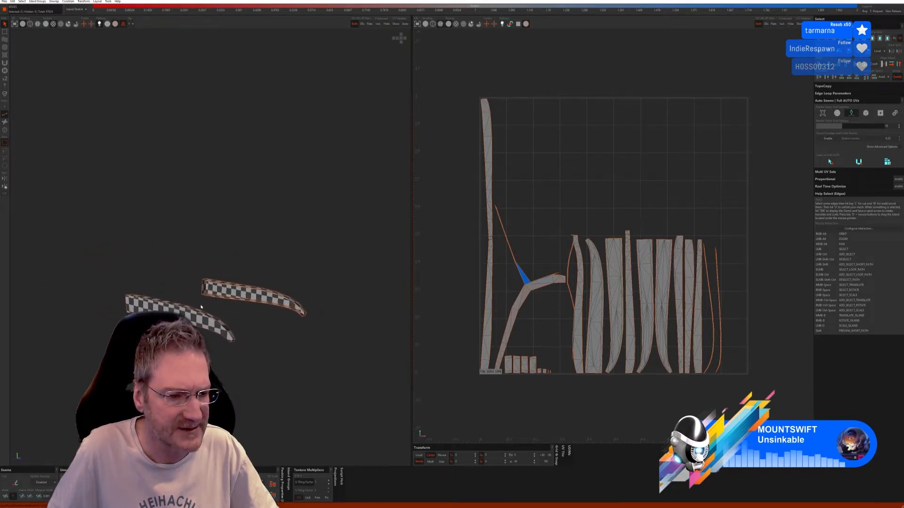
alt+drag(201, 307, 137, 307)
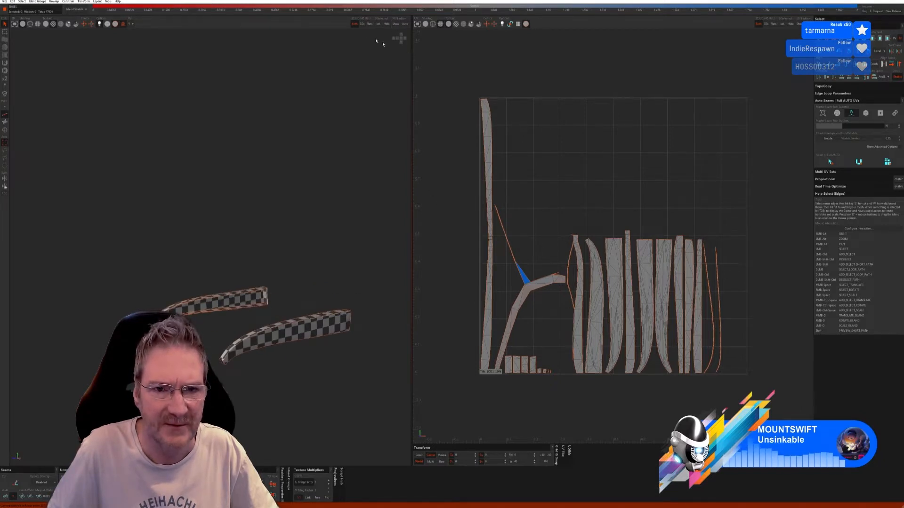
Show the whole car body again, isolate the two upright rounded plates beside the front panel, and switch to edge selection
click(397, 24)
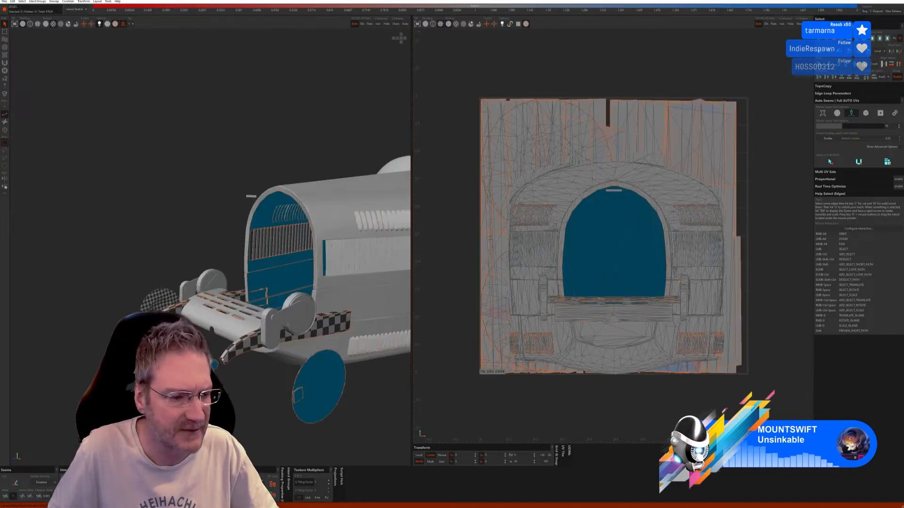
scroll(228, 339, up, 3)
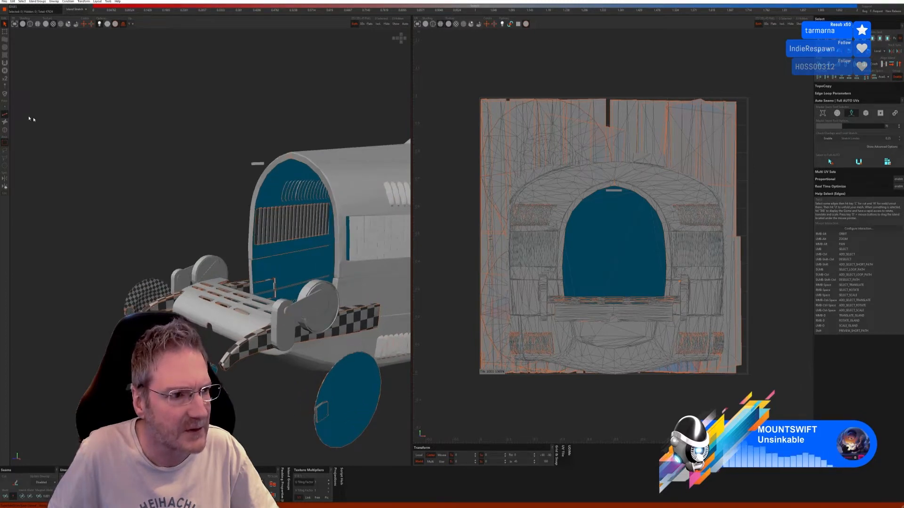
click(5, 130)
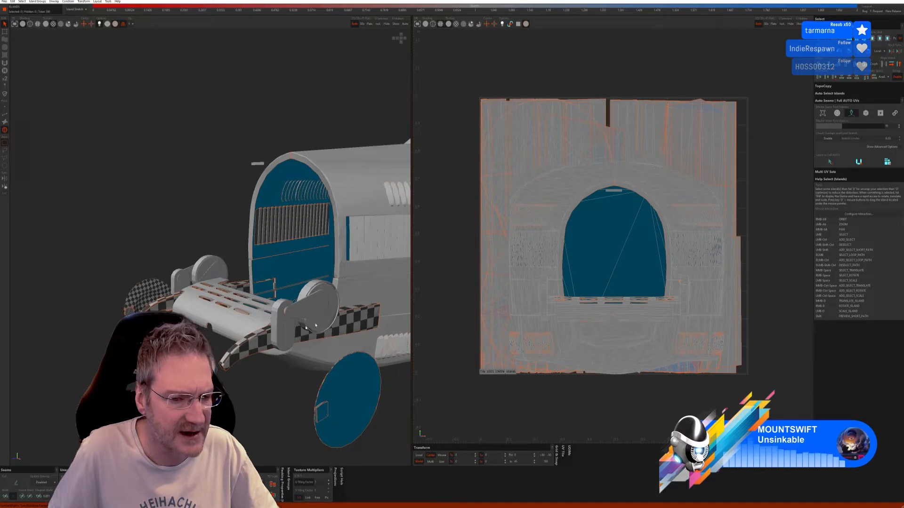
click(278, 336)
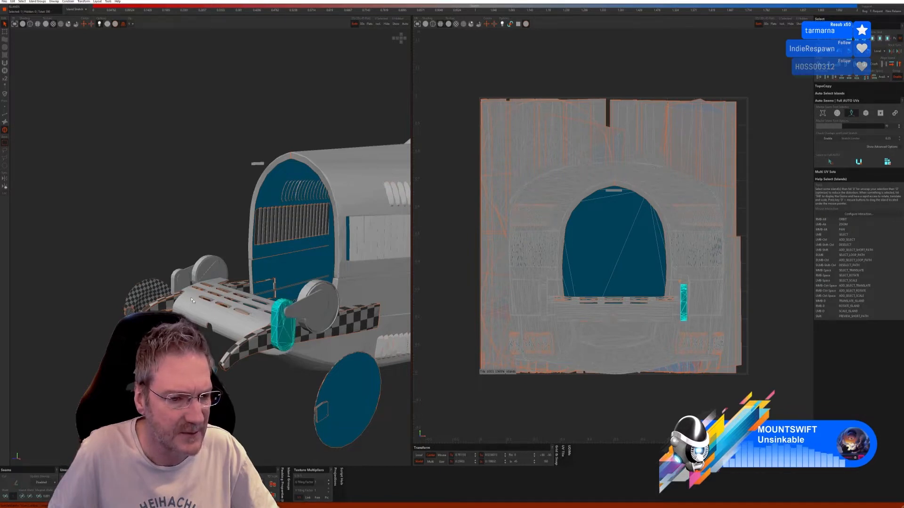
ctrl+click(176, 282)
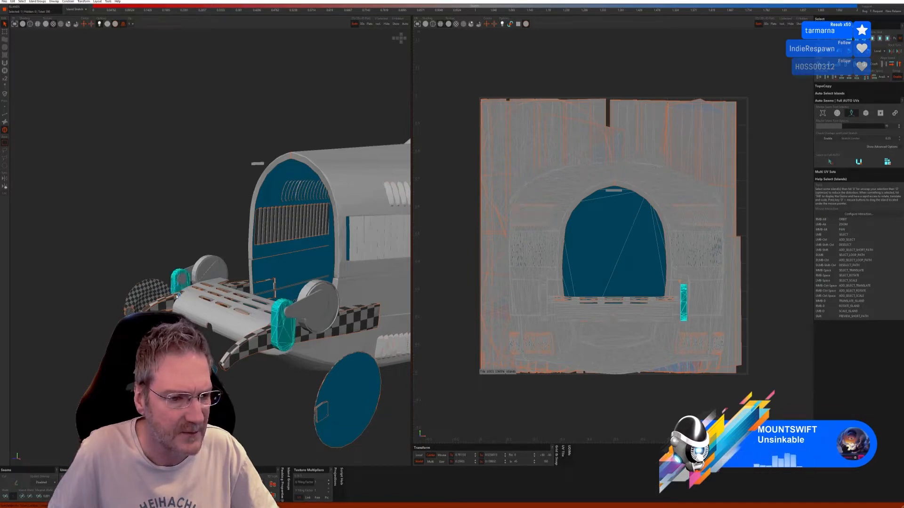
click(377, 24)
key(F2)
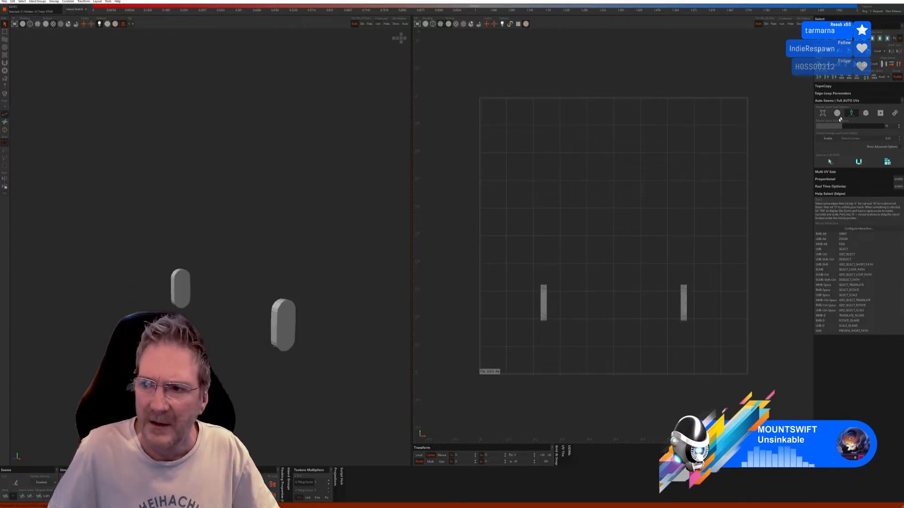
Try to unwrap and pack the two rounded plates with the Pelt auto seams method, and undo the attempt
click(823, 113)
click(830, 162)
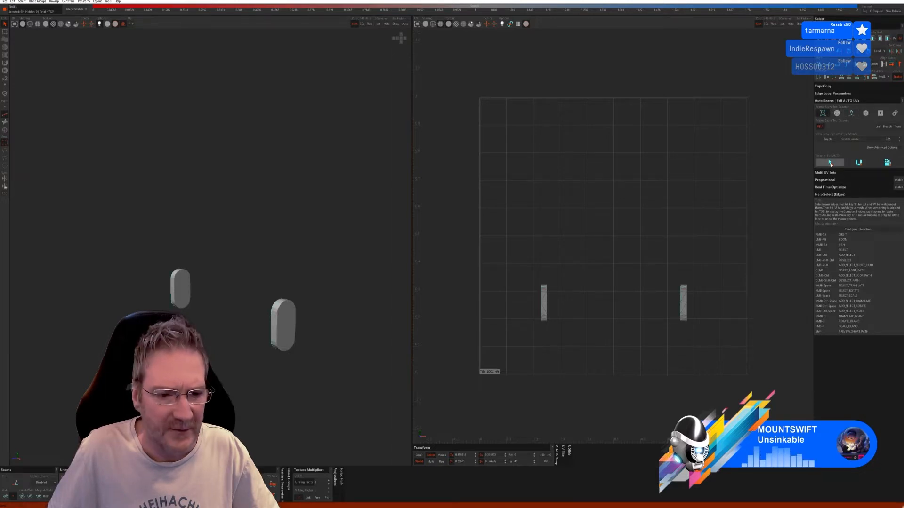
click(885, 163)
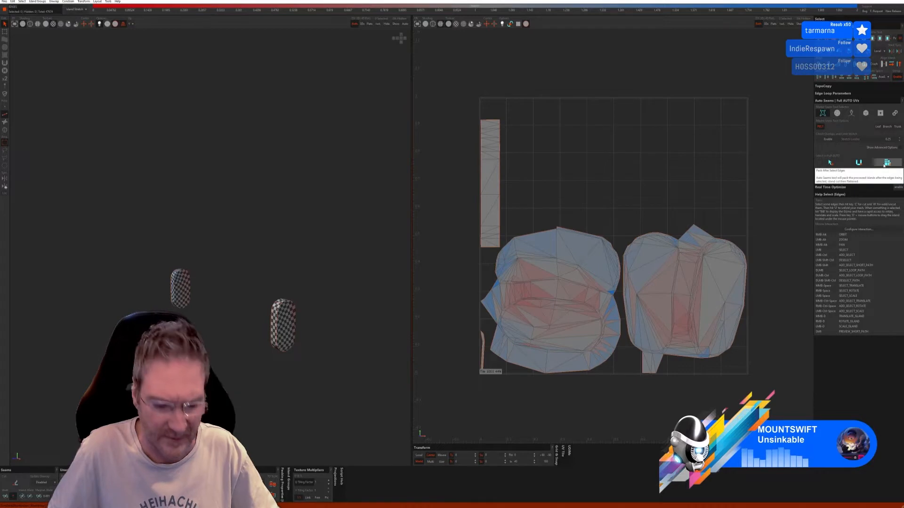
key(ctrl+z)
key(ctrl+z)
key(ctrl+z)
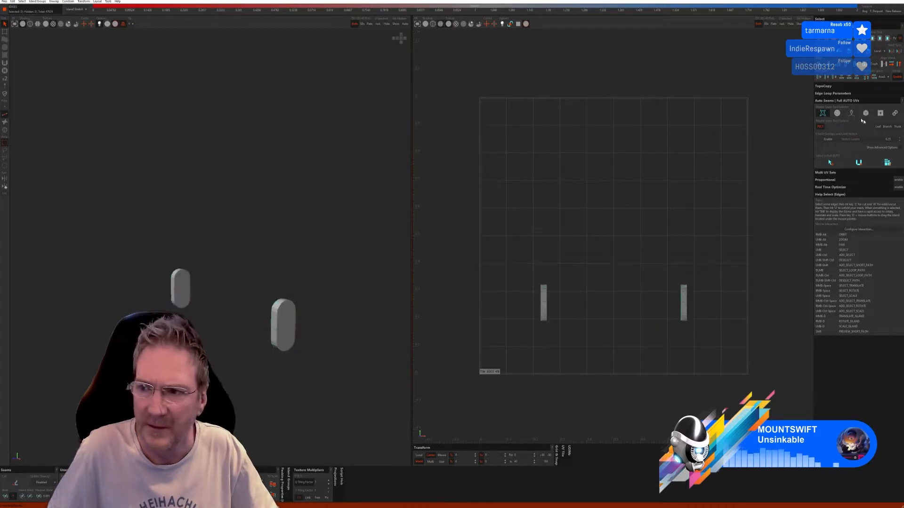
Try Mosaic seams on the two rounded plates, and unwrap and pack them with the sharp-edges auto seams method instead
click(837, 113)
click(830, 169)
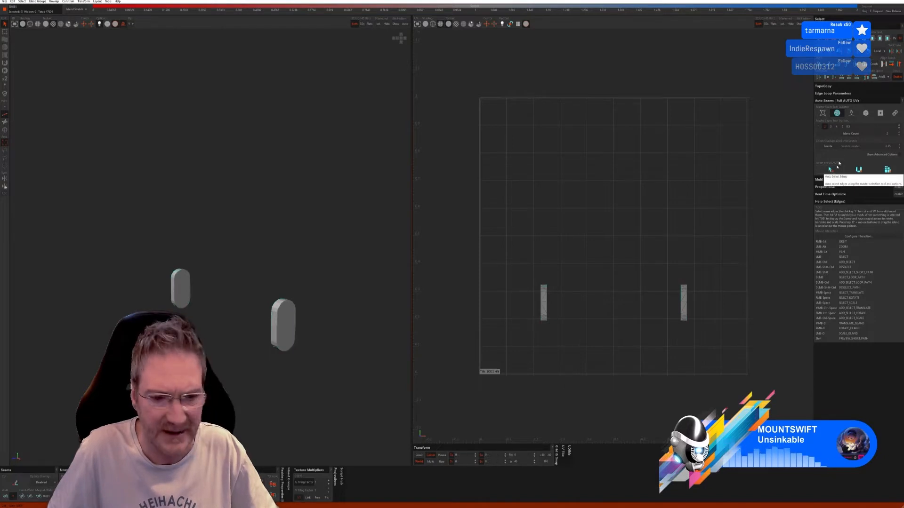
click(851, 113)
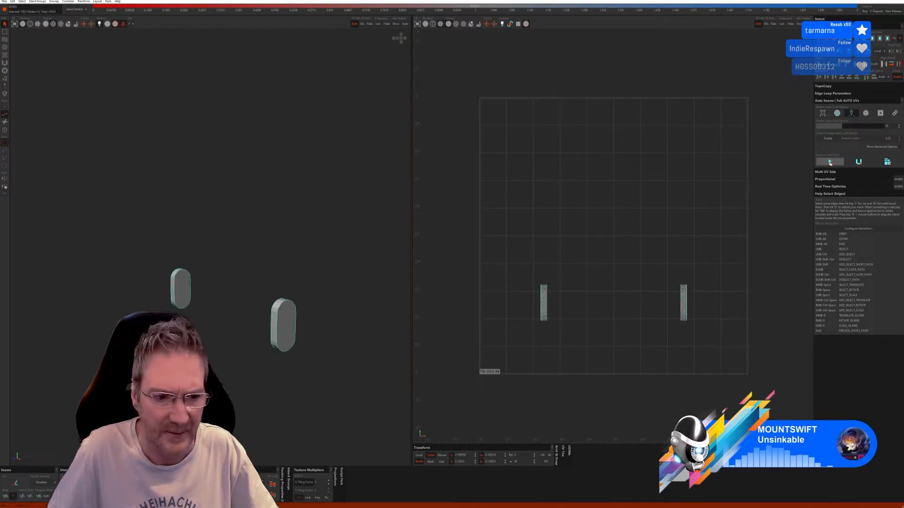
click(886, 162)
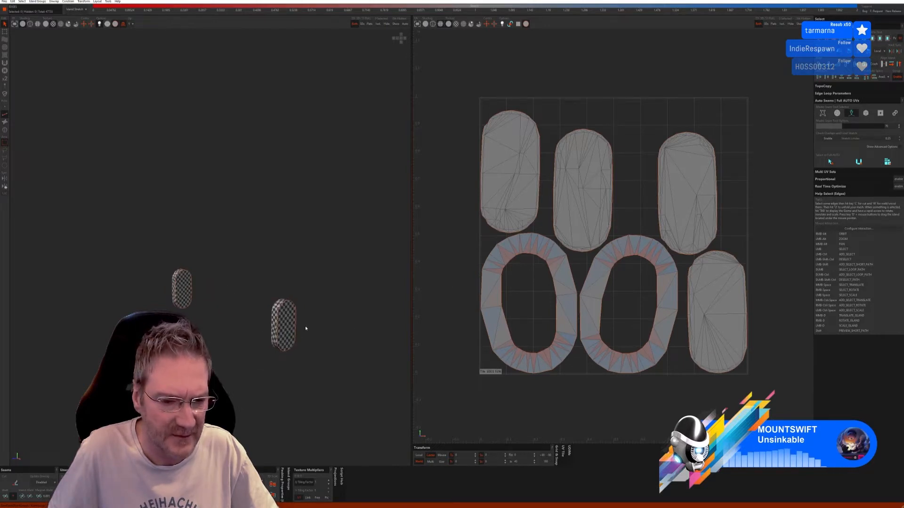
alt+drag(301, 325, 365, 163)
Show the whole car body again, select the small round caps on both rounded plates as islands, and isolate them
click(395, 24)
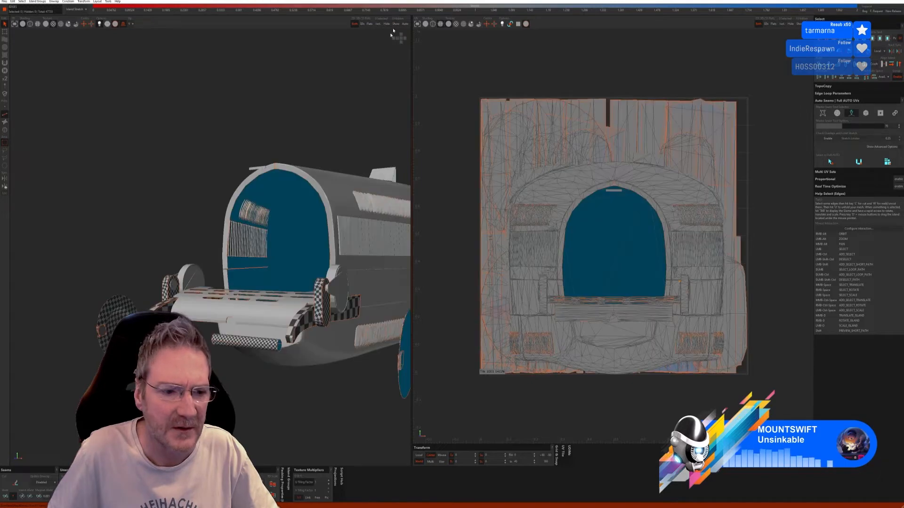
click(4, 130)
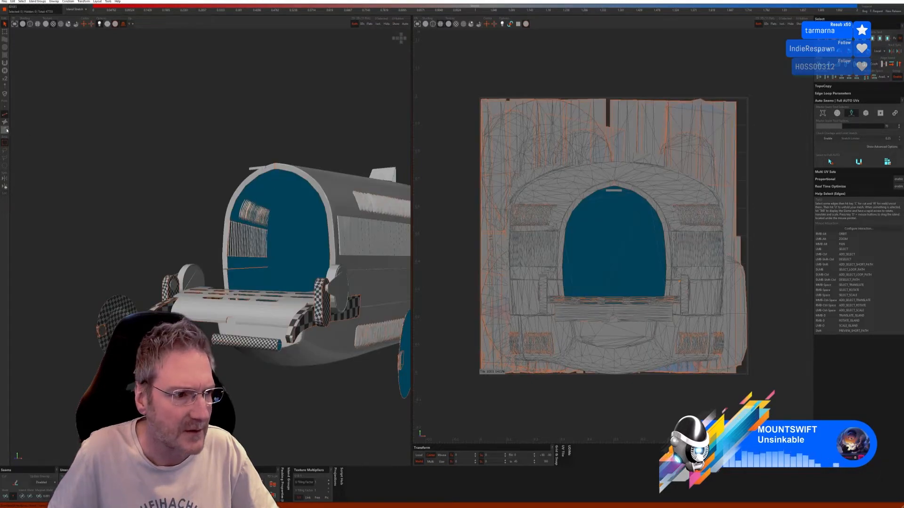
scroll(179, 284, up, 5)
click(166, 280)
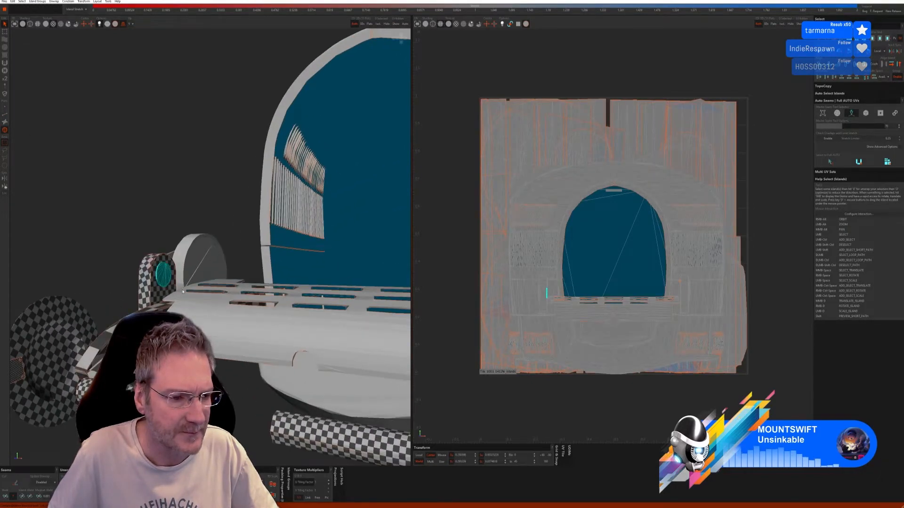
scroll(167, 280, down, 5)
alt+right_drag(198, 314, 272, 317)
scroll(283, 288, up, 5)
ctrl+click(289, 292)
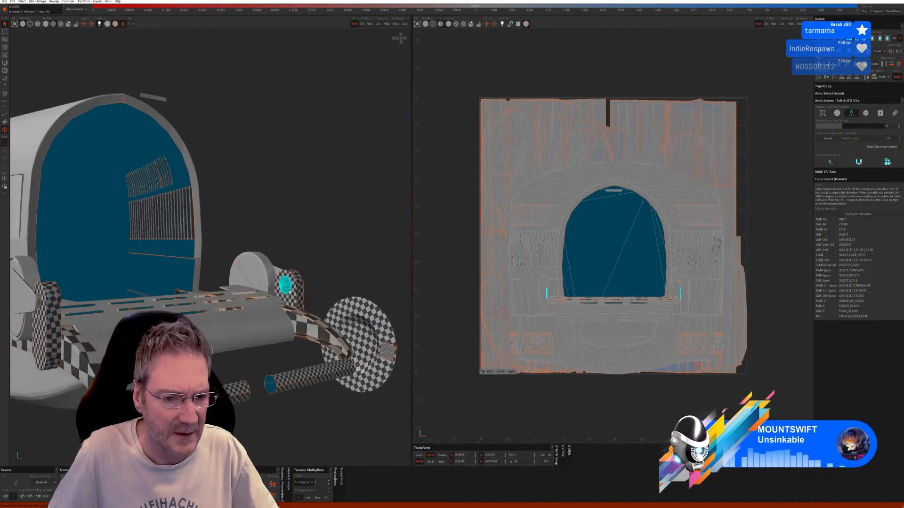
click(378, 25)
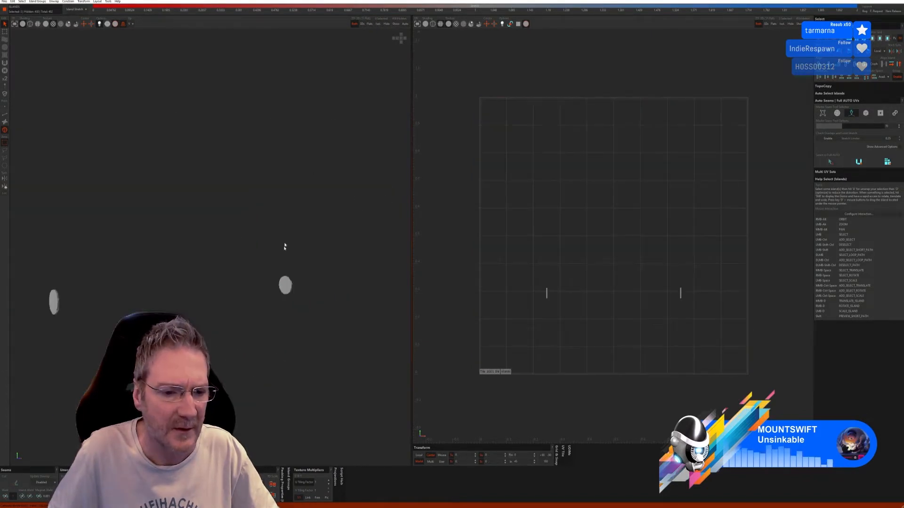
Switch to edge selection and unwrap and pack the two small round caps with the sharp-edges auto seams method
alt+right_drag(285, 247, 232, 272)
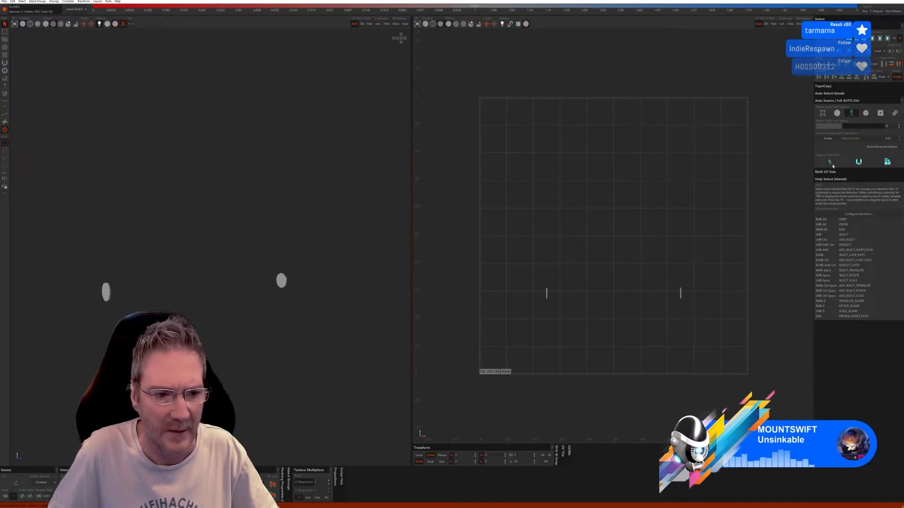
click(5, 118)
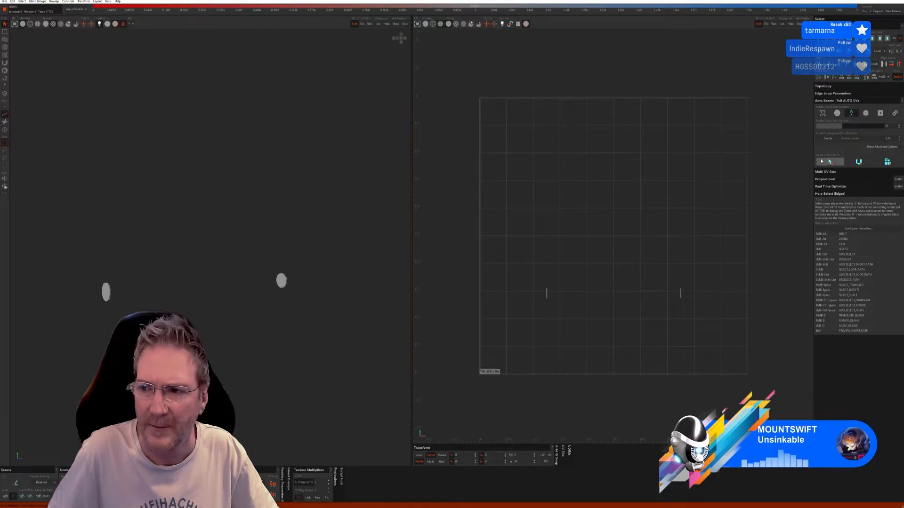
click(859, 163)
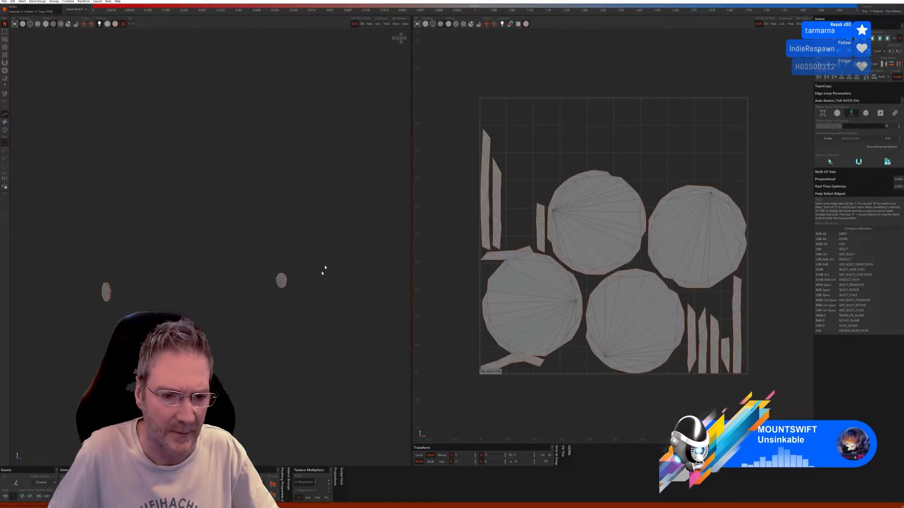
Show the whole car body again, select the two tapered levers in front of the round discs as islands, and isolate them
click(396, 25)
alt+right_drag(317, 245, 41, 140)
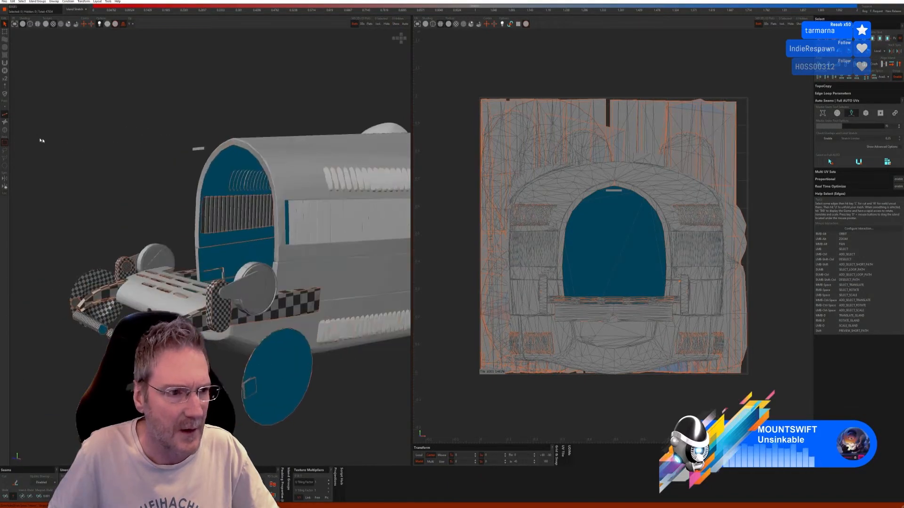
click(6, 131)
click(242, 290)
scroll(243, 291, up, 1)
scroll(243, 291, down, 1)
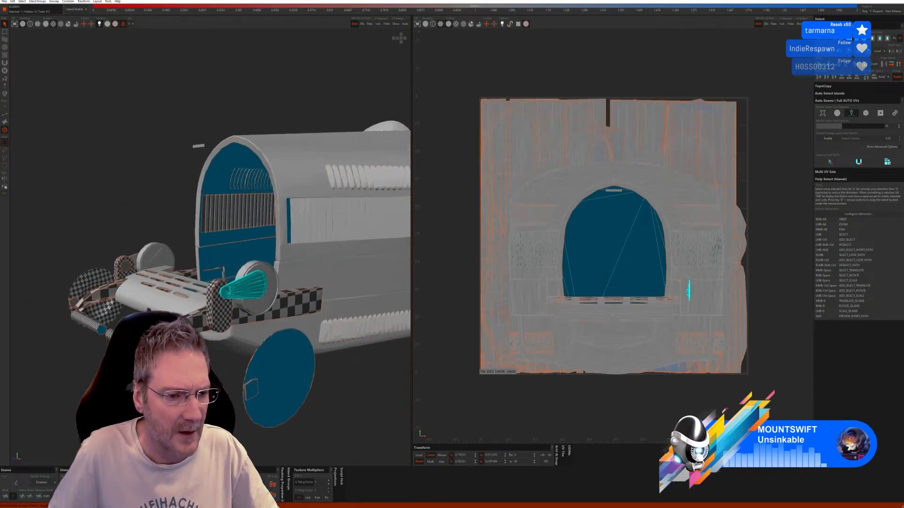
alt+right_drag(137, 324, 259, 325)
alt+middle_drag(113, 324, 282, 274)
scroll(281, 274, up, 2)
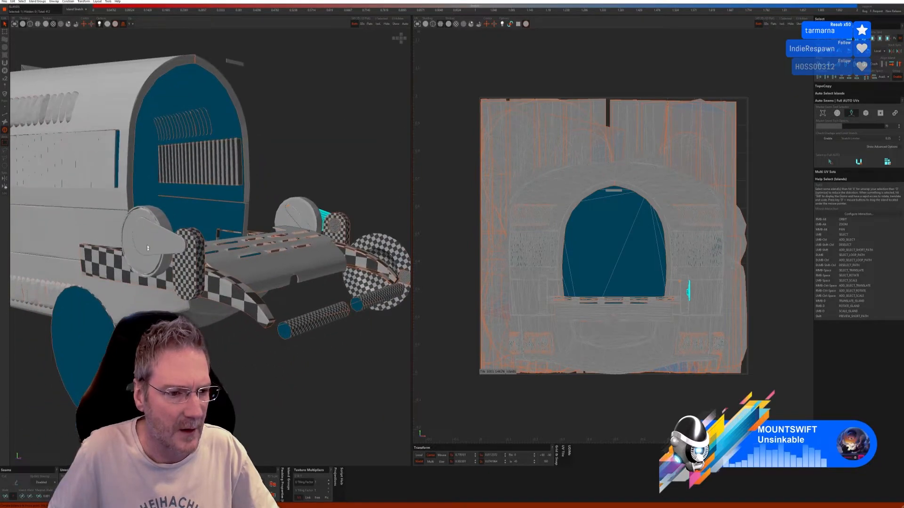
ctrl+click(147, 248)
click(378, 23)
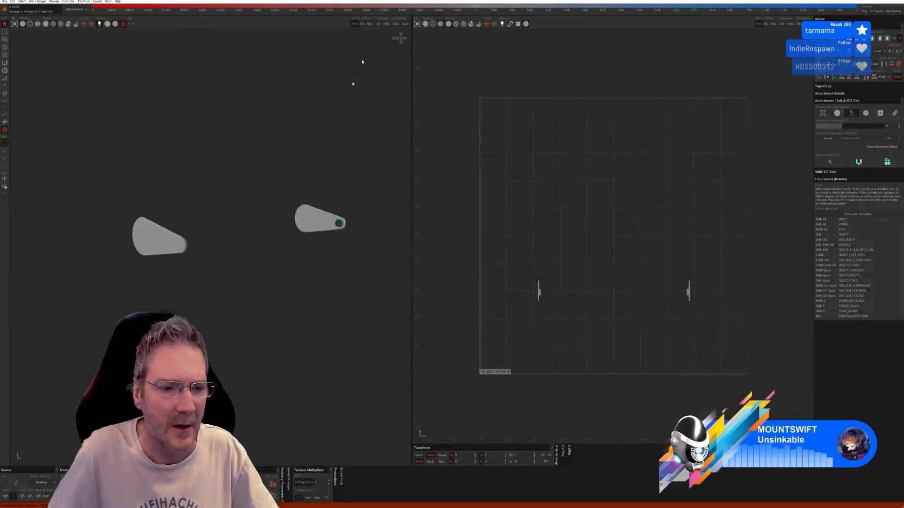
Switch to edge selection and unwrap and pack the two tapered levers with the sharp-edges auto seams method
alt+right_drag(265, 210, 204, 217)
click(6, 114)
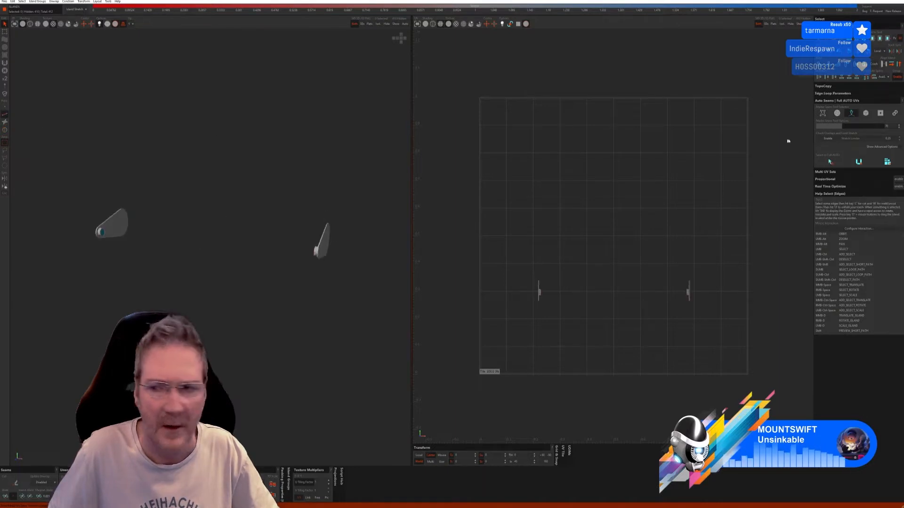
click(887, 162)
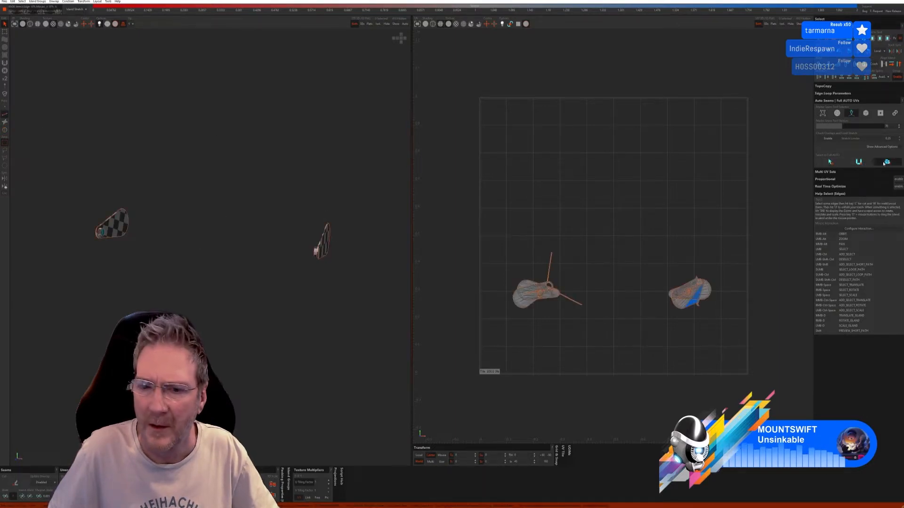
alt+right_drag(387, 246, 414, 243)
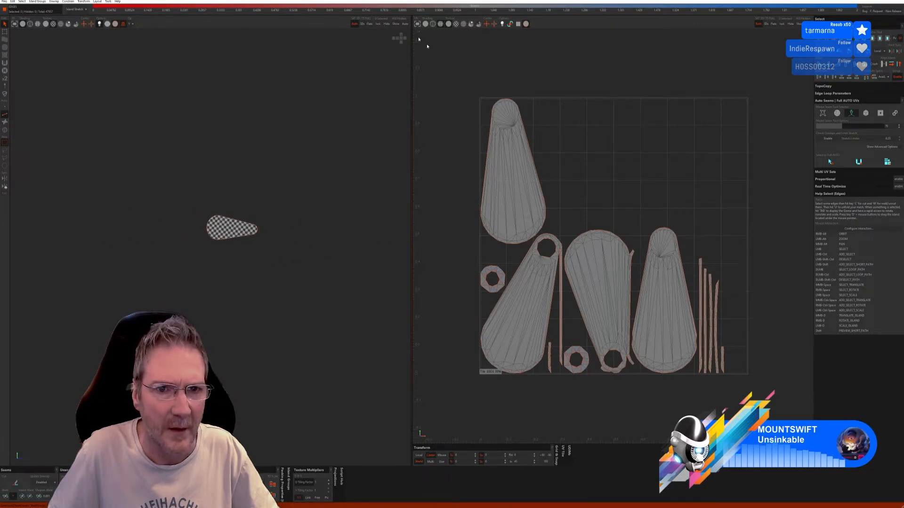
Show the whole car body again, isolate the two round discs behind the tapered levers as islands, and switch to edge selection
click(395, 24)
scroll(296, 208, down, 2)
mouse_move(289, 216)
alt+right_down()
mouse_move(256, 220)
mouse_move(295, 223)
alt+right_up()
alt+drag(295, 222, 206, 189)
alt+middle_drag(206, 188, 173, 148)
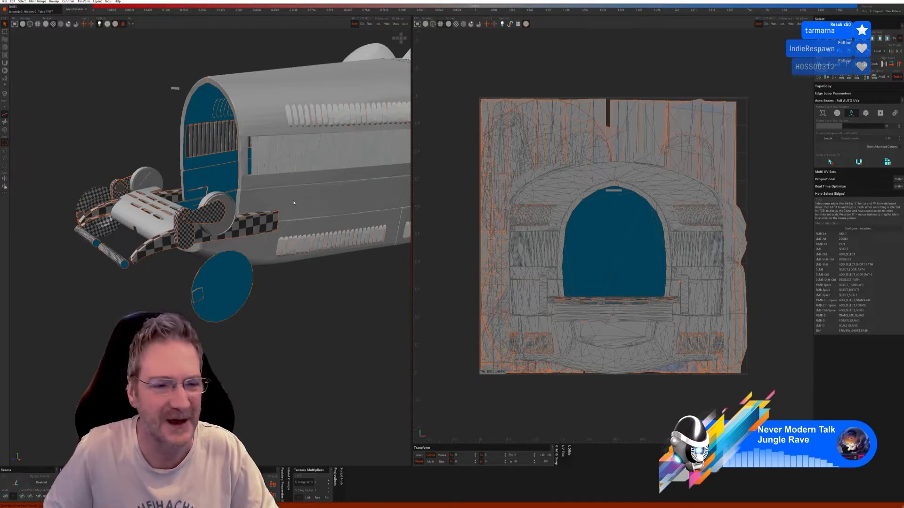
scroll(175, 199, up, 2)
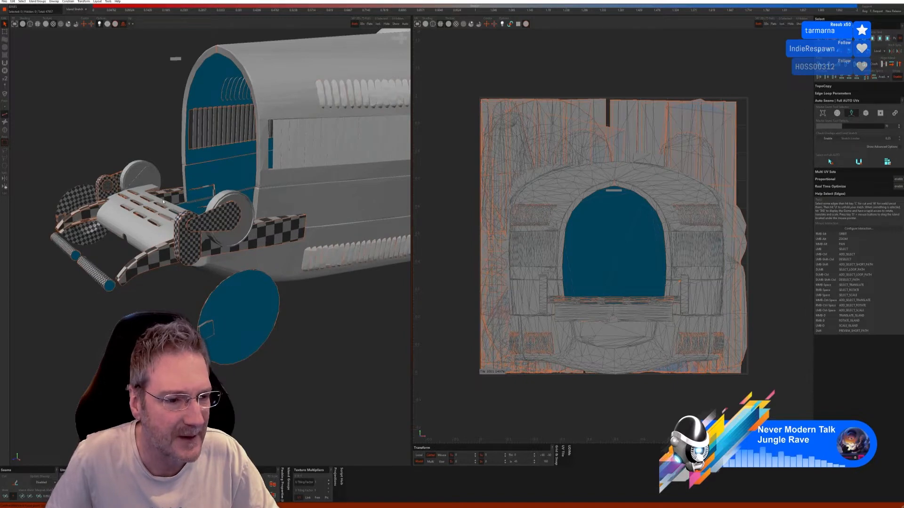
scroll(160, 196, up, 2)
click(4, 130)
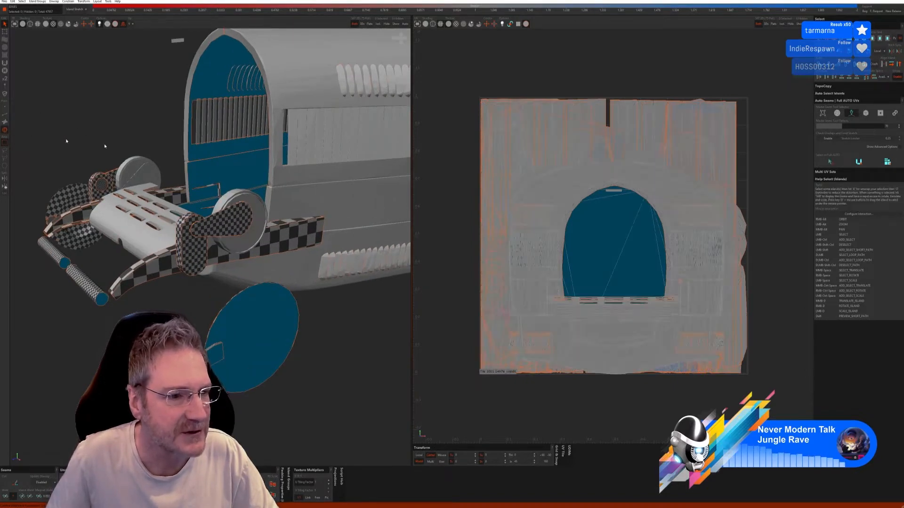
click(157, 180)
ctrl+click(260, 210)
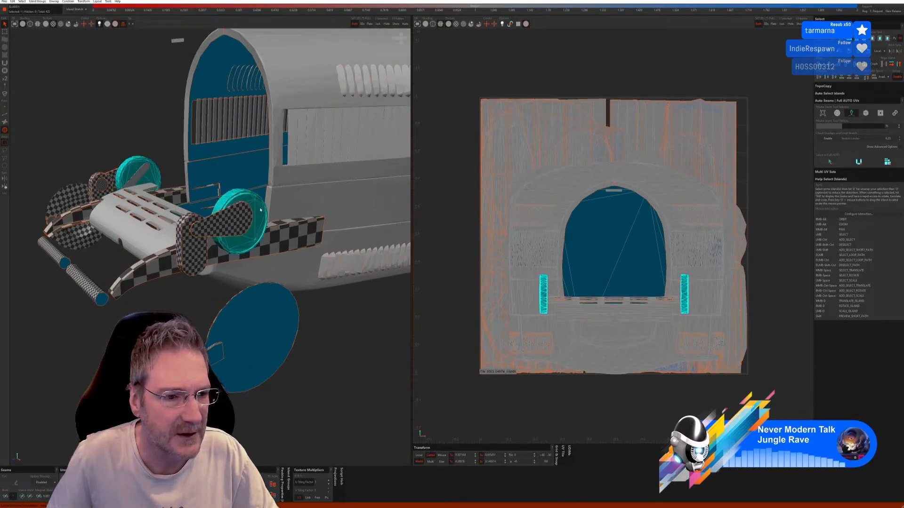
click(377, 24)
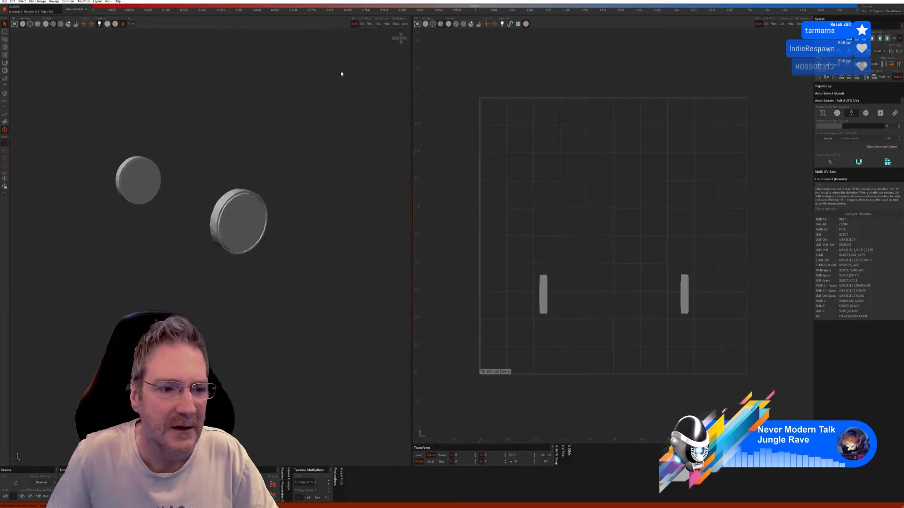
click(5, 115)
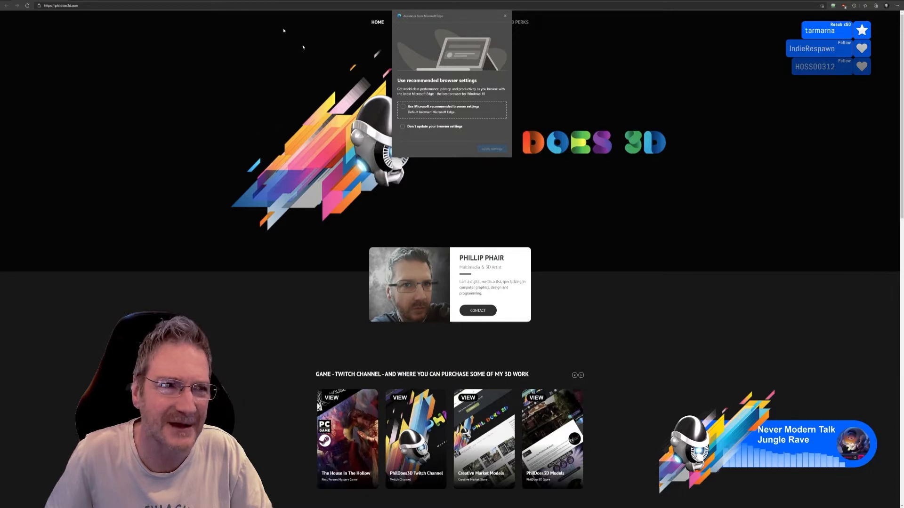
In Microsoft Edge, decline the recommended browser settings, open the copied Discord image link and enlarge the flintlock pistol picture
click(402, 127)
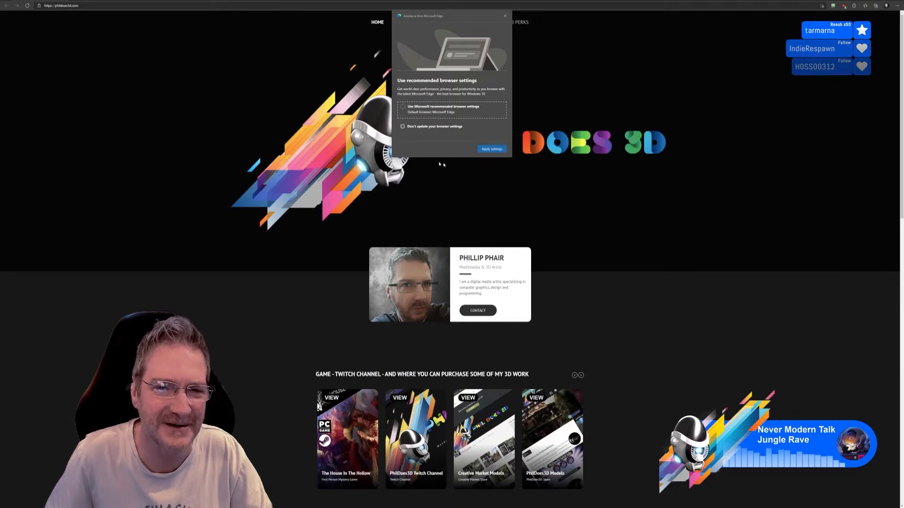
click(492, 149)
click(85, 6)
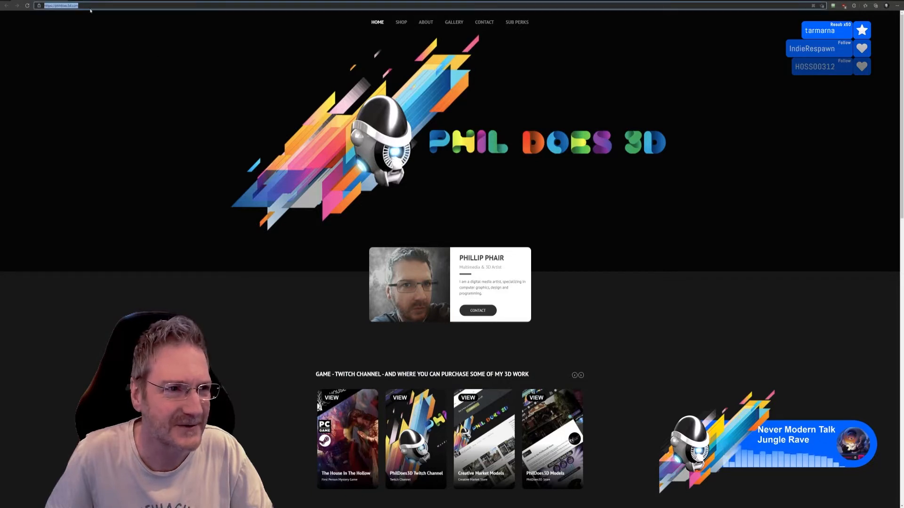
key(ctrl+v)
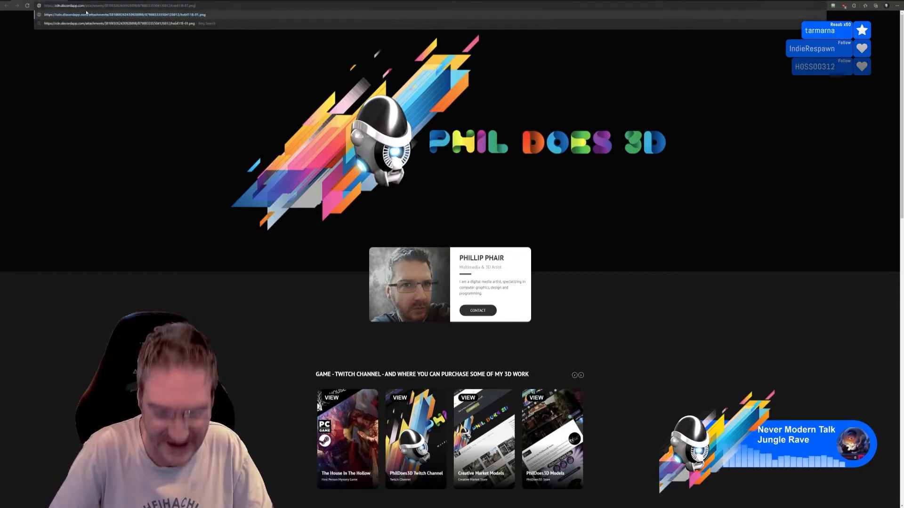
key(Return)
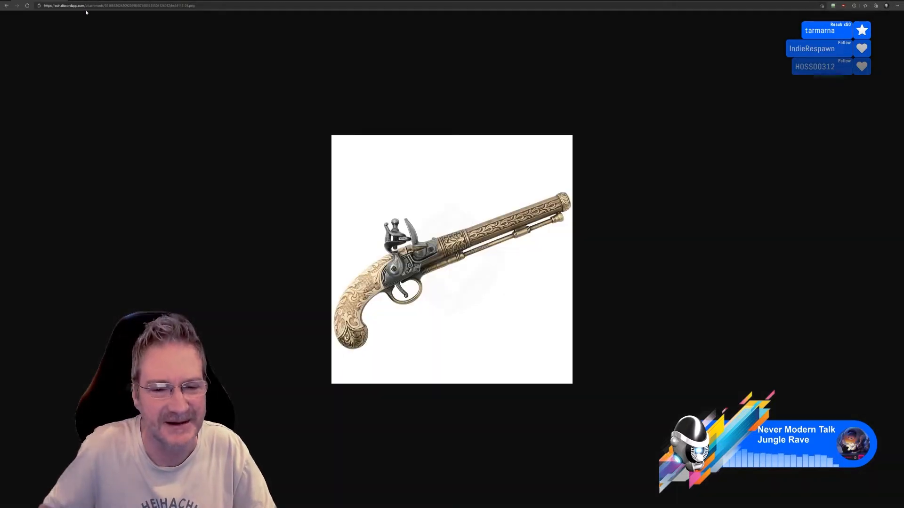
ctrl+scroll(433, 291, up, 3)
ctrl+scroll(433, 291, up, 1)
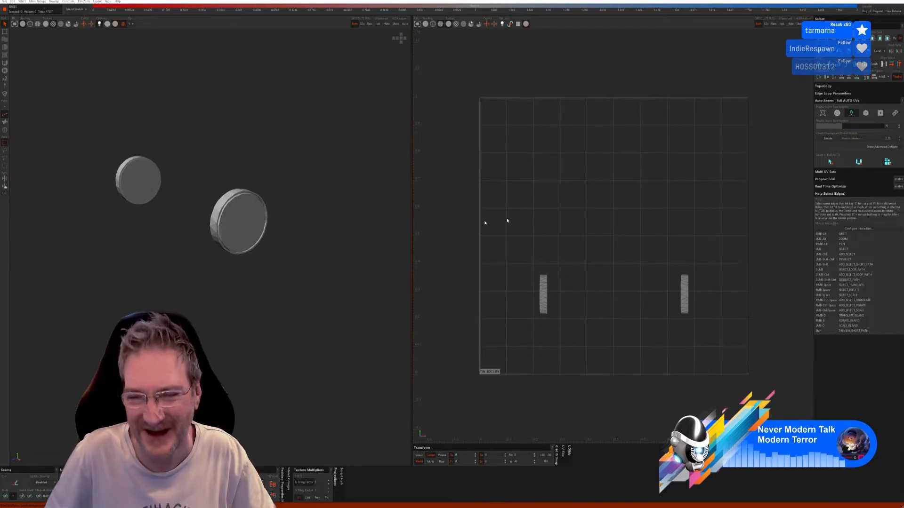
Try to unwrap the two round discs with the sharp-edges auto seams method, inspect the checker pattern and undo it
click(831, 161)
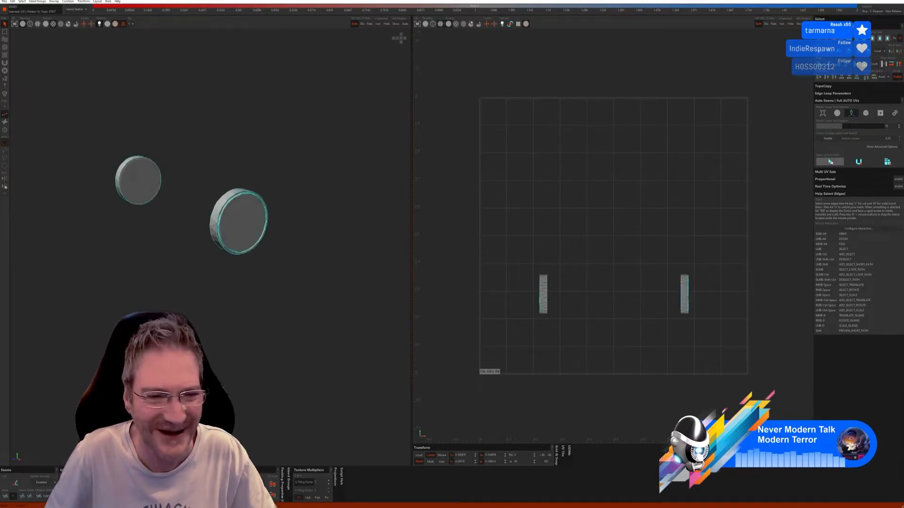
click(864, 163)
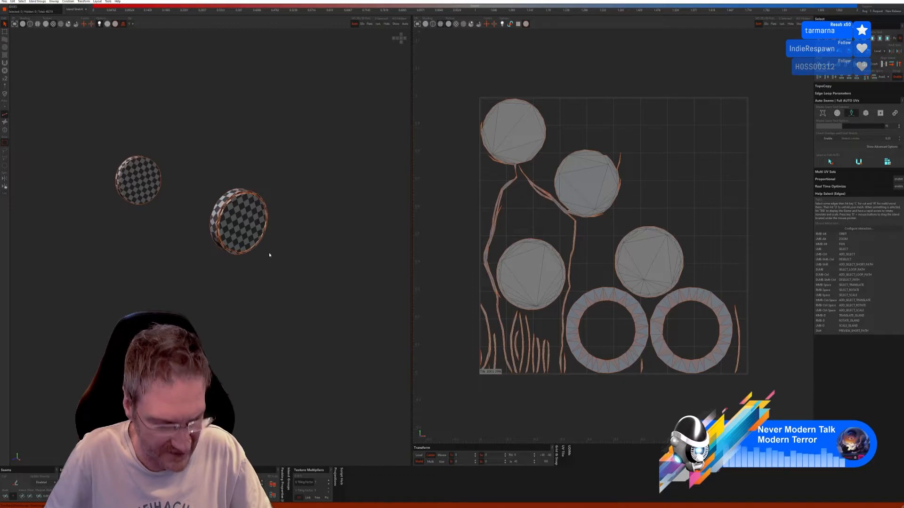
alt+drag(250, 270, 298, 279)
alt+right_drag(282, 279, 245, 281)
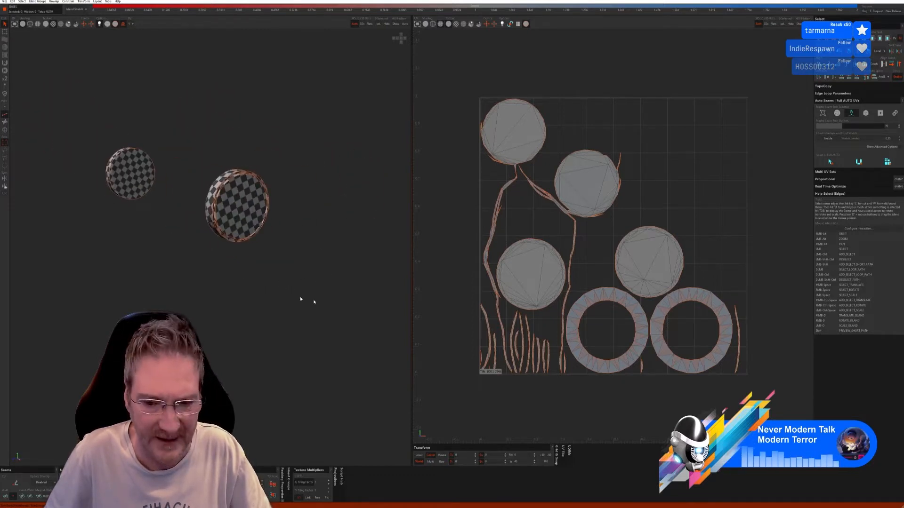
key(ctrl+z)
key(ctrl+z)
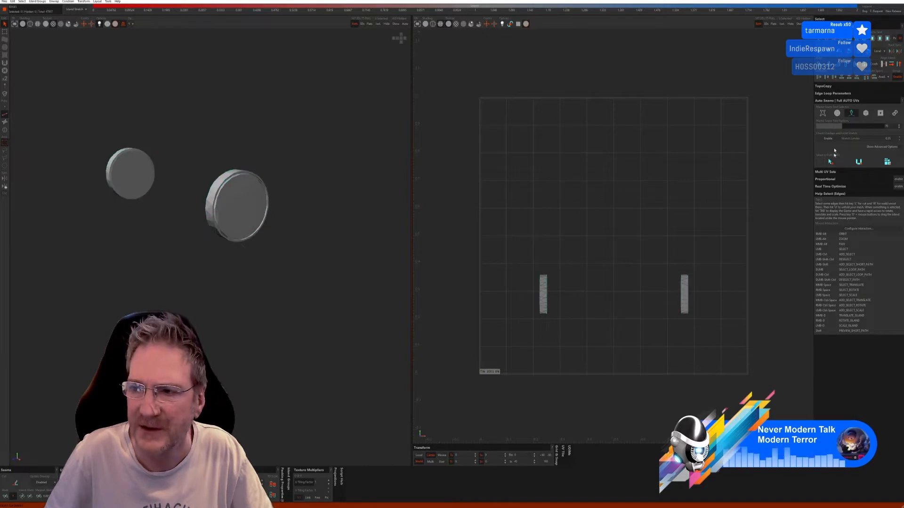
Try to unwrap and pack the two round discs with the pelt auto seams method, then undo the attempt
click(826, 114)
click(830, 162)
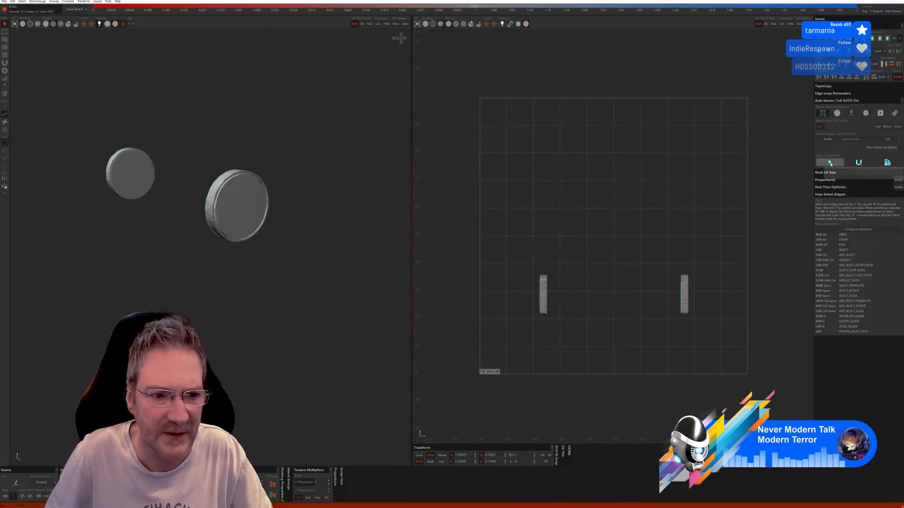
click(864, 165)
click(886, 162)
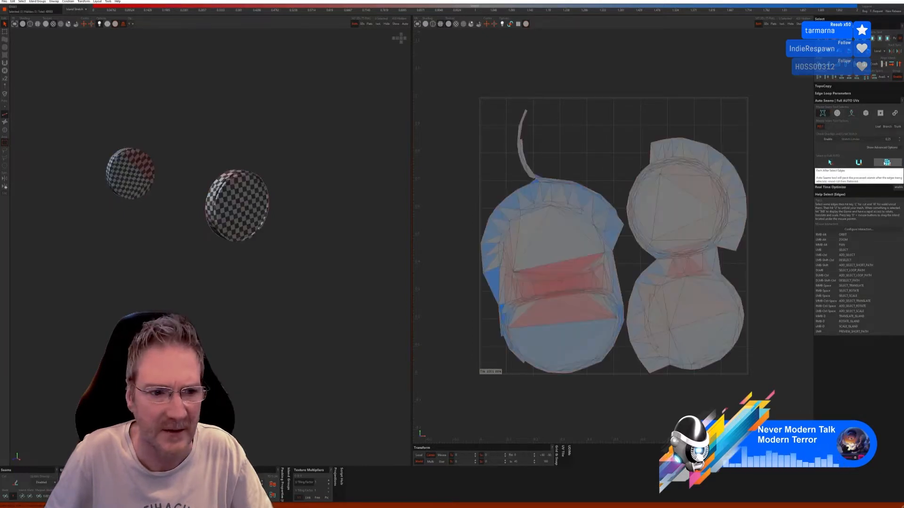
key(ctrl+z)
key(ctrl+z)
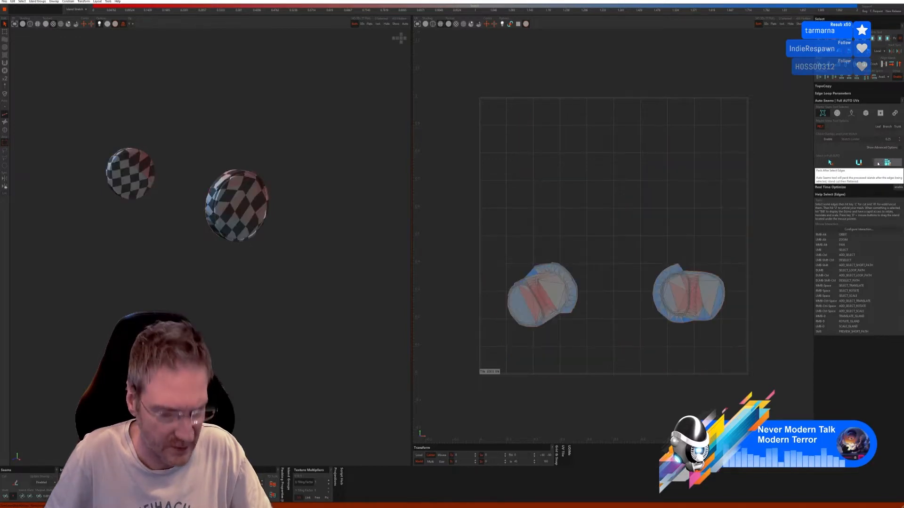
Unwrap and pack the two round discs with the mosaic auto seams method
click(837, 114)
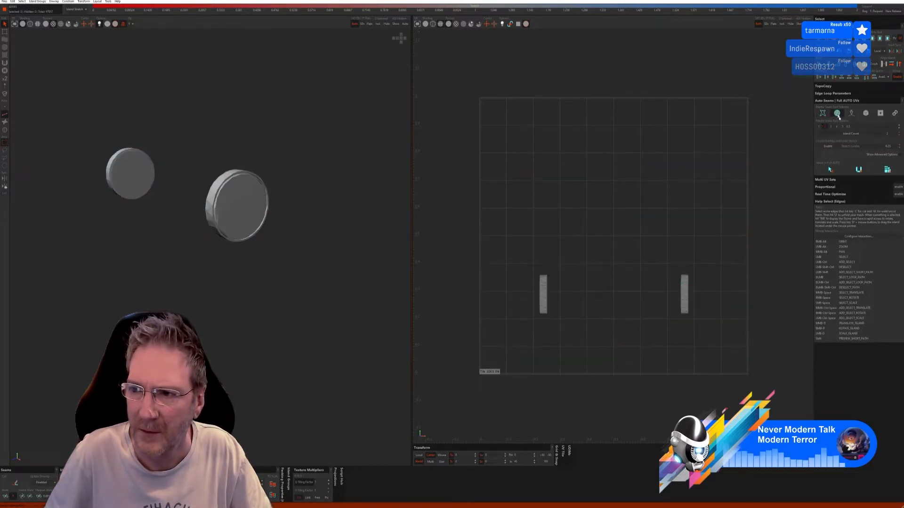
click(857, 169)
click(857, 171)
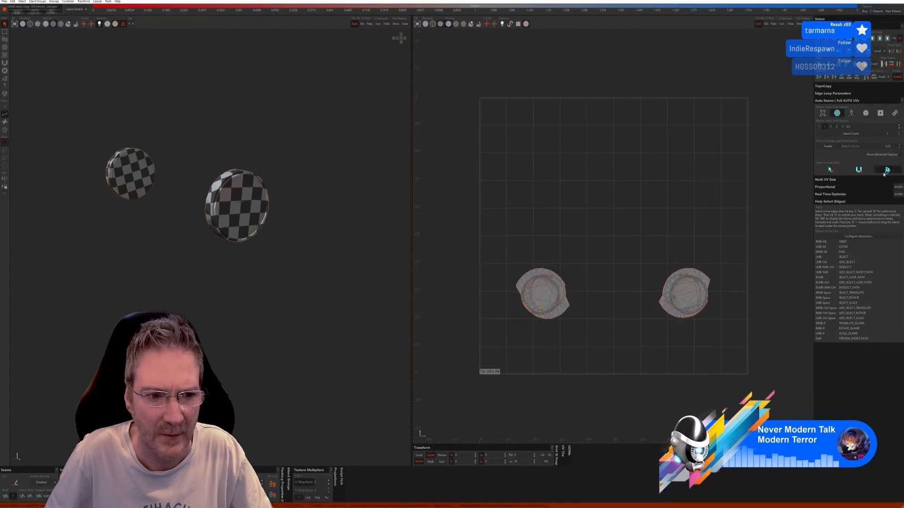
click(885, 171)
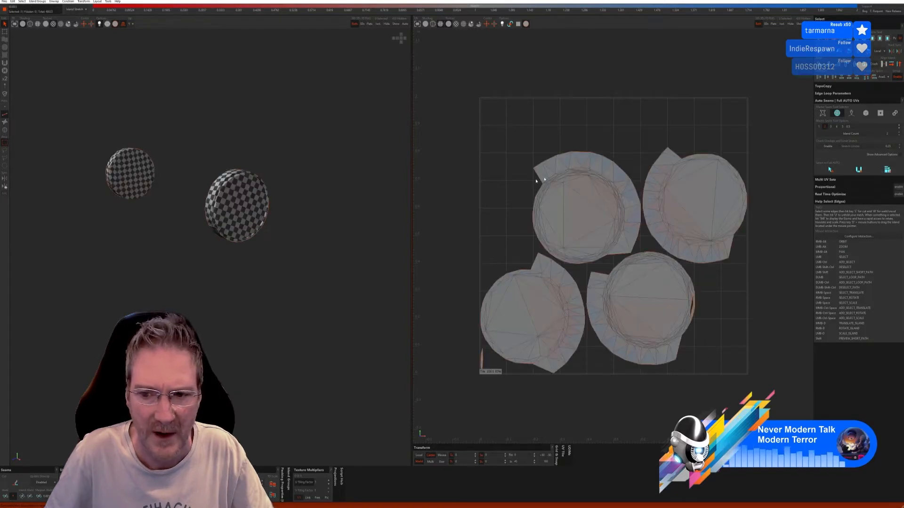
scroll(245, 261, down, 2)
alt+right_drag(240, 262, 298, 202)
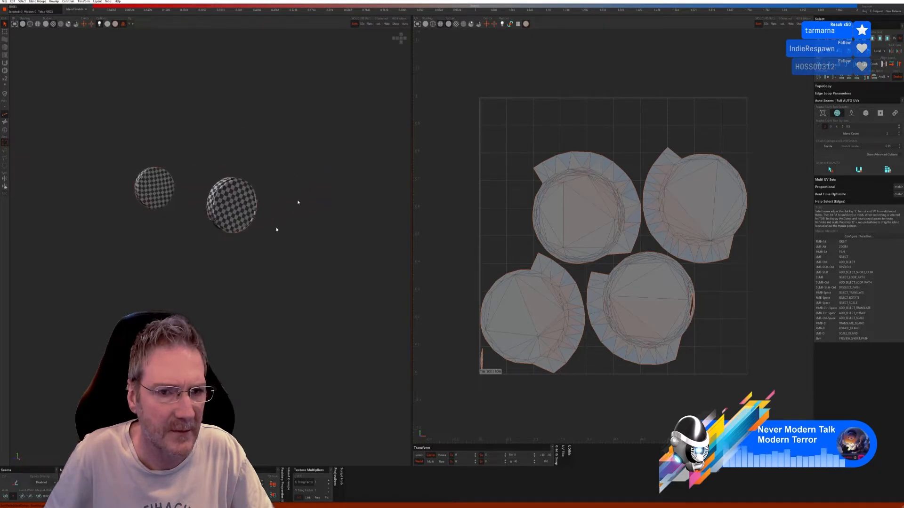
Show the whole car body again, isolate the two thin bars beside the round discs as islands, and switch to edge selection
click(395, 24)
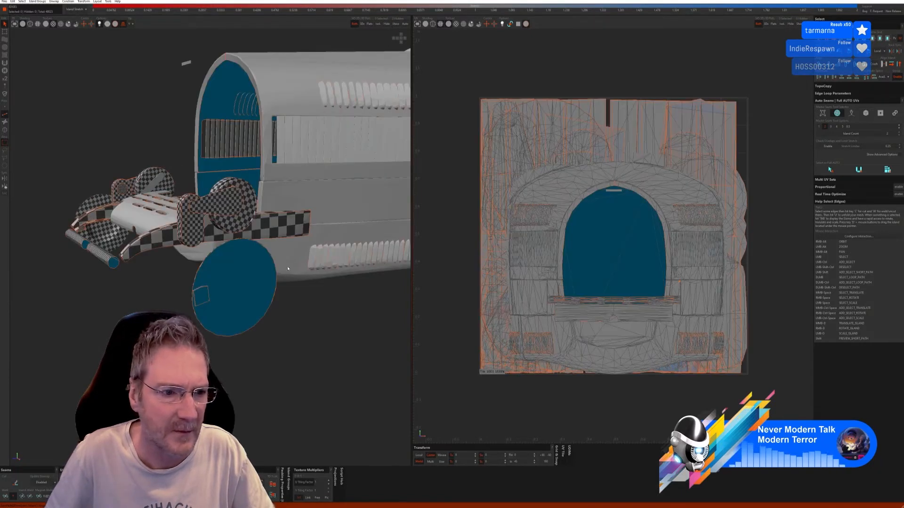
alt+right_drag(145, 304, 214, 330)
scroll(128, 202, up, 3)
alt+right_drag(128, 203, 61, 141)
key(F4)
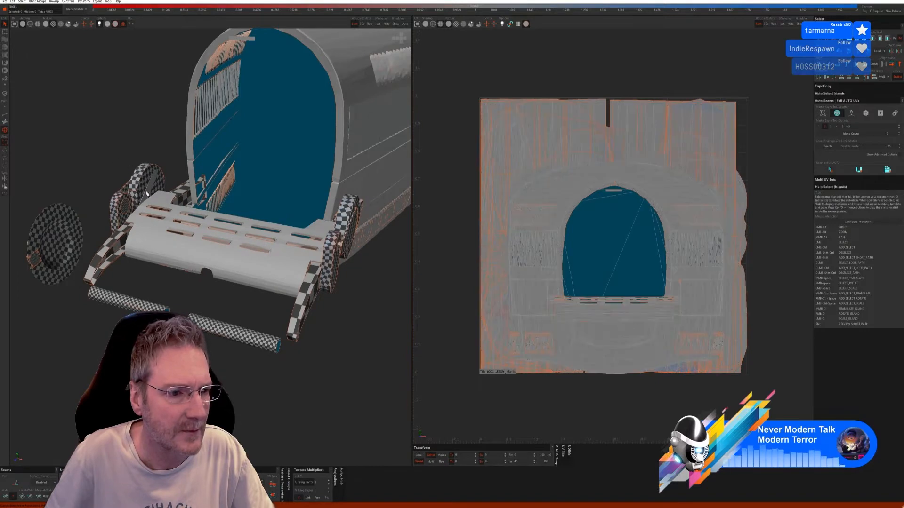
mouse_move(196, 296)
alt+right_down()
mouse_move(269, 172)
mouse_move(252, 282)
mouse_move(203, 286)
alt+right_up()
ctrl+click(269, 172)
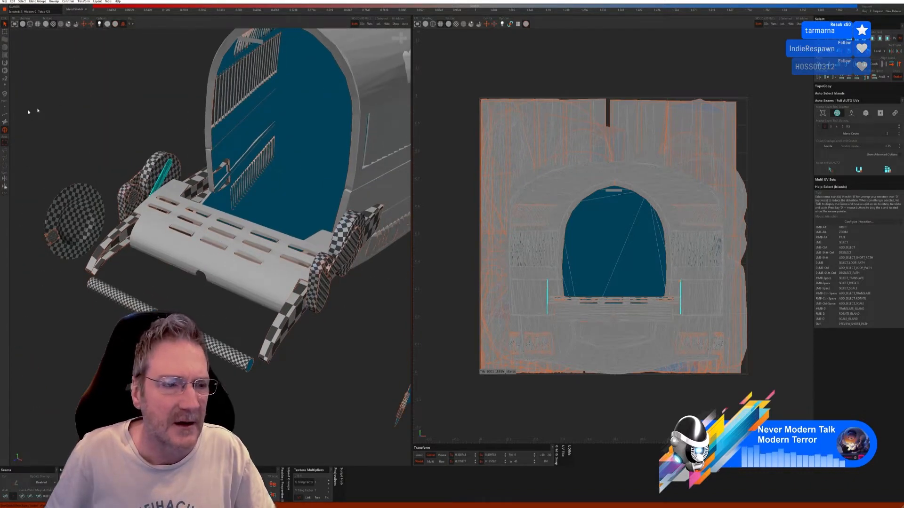
click(378, 24)
click(5, 114)
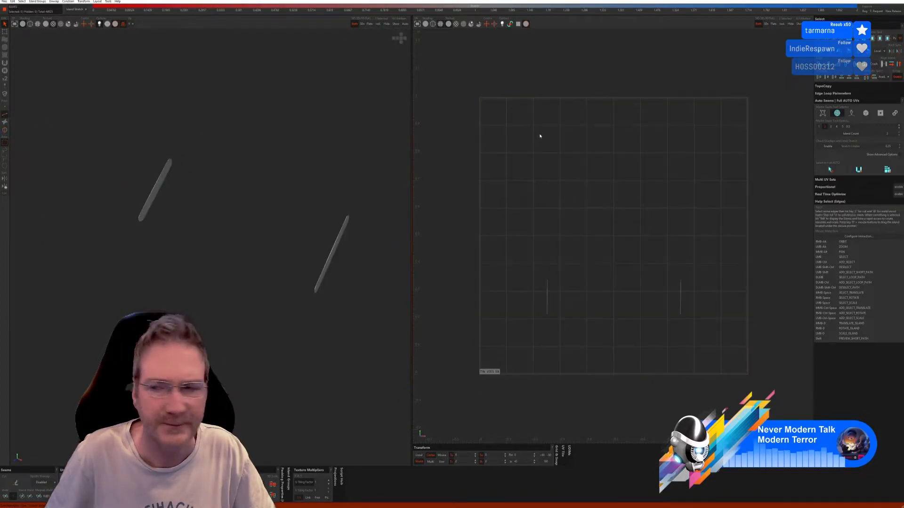
Try to unwrap the two thin bars with the sharp-edges auto seams method, undo it, and try the box method
click(851, 113)
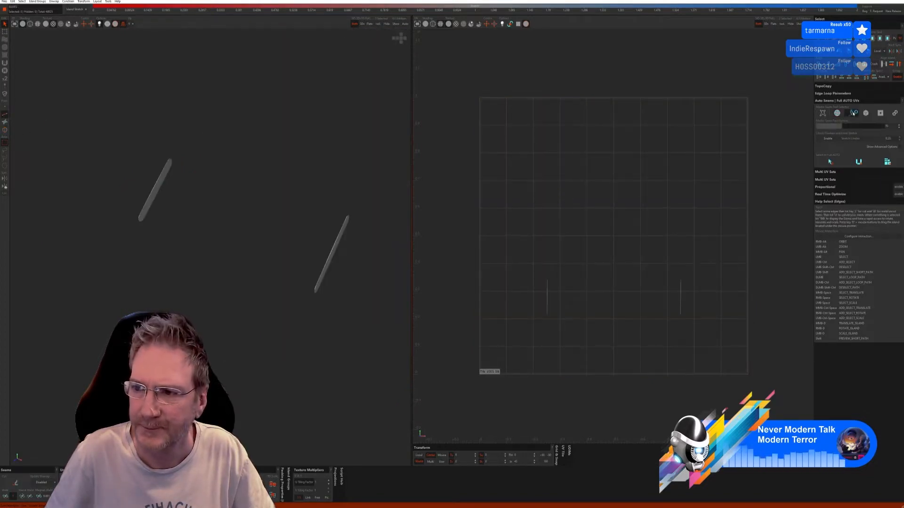
click(858, 162)
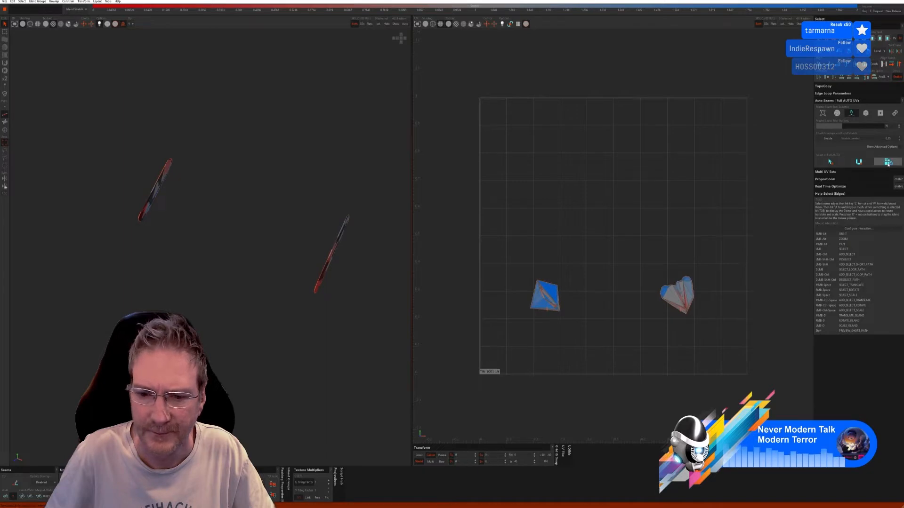
key(ctrl+z)
key(ctrl+z)
key(ctrl+z)
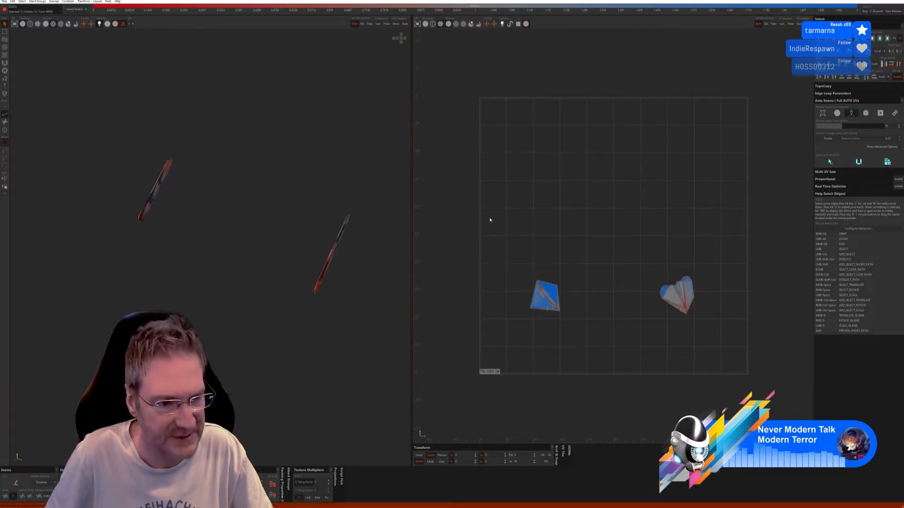
click(864, 114)
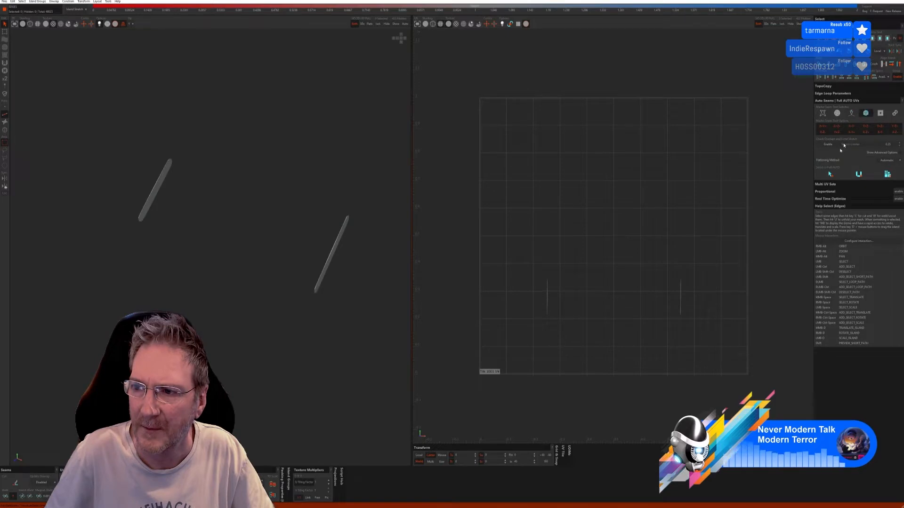
click(864, 177)
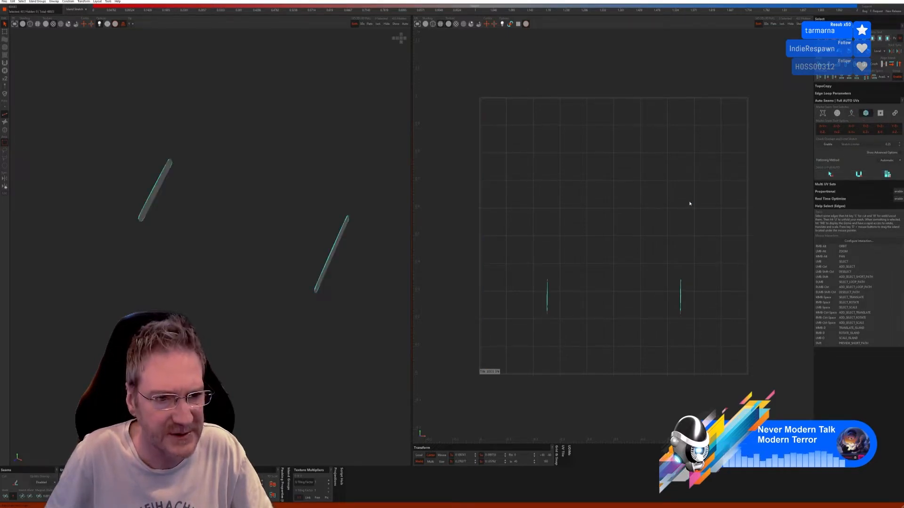
Try to unwrap and pack the two thin bars with the pelt auto seams method, inspect them and undo the attempt
click(822, 113)
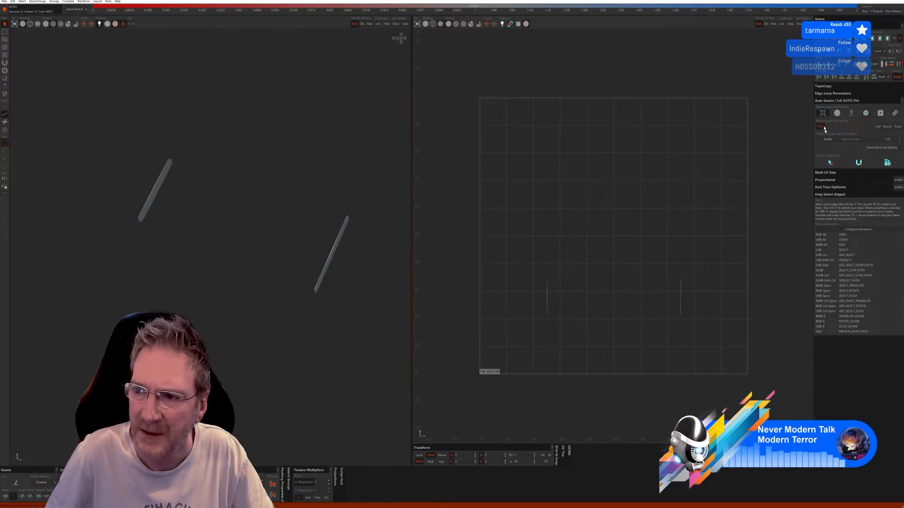
click(830, 162)
click(859, 162)
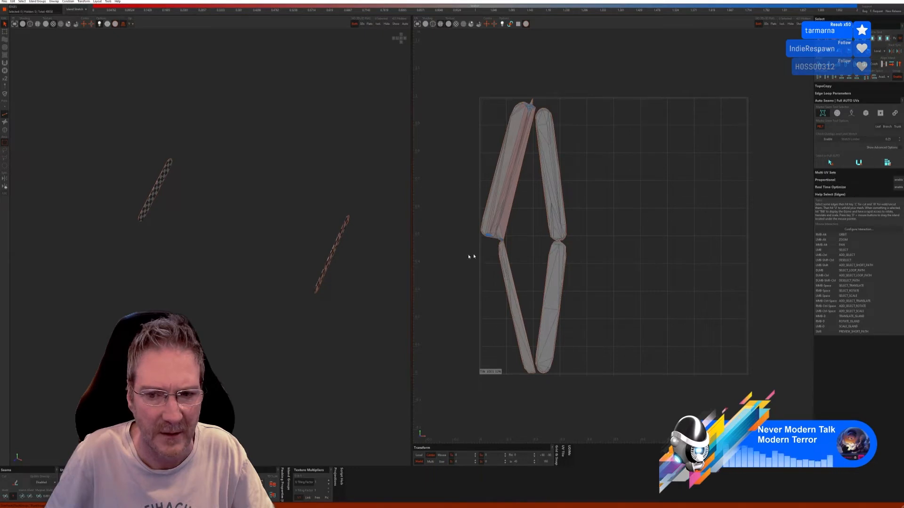
alt+drag(339, 273, 377, 269)
alt+right_drag(376, 270, 325, 267)
key(ctrl+z)
key(ctrl+z)
key(ctrl+z)
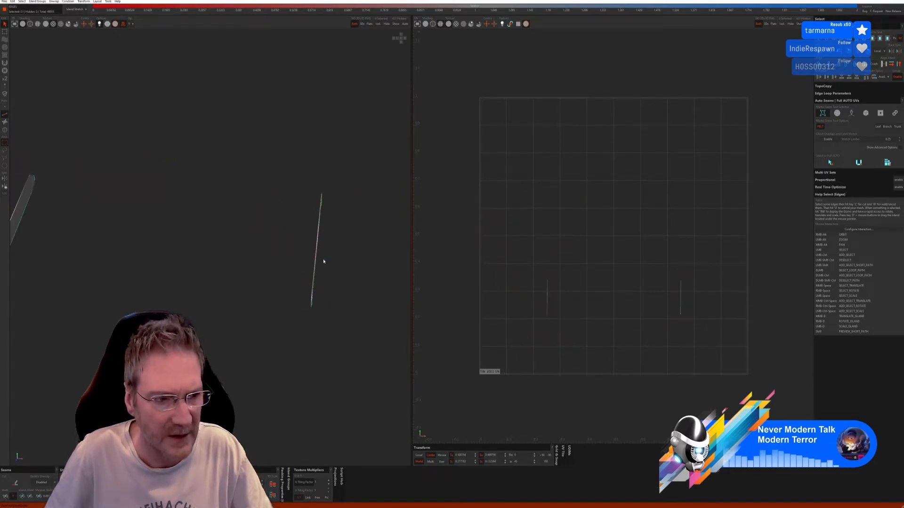
Unwrap and pack the two thin bars with the mosaic auto seams method
click(837, 113)
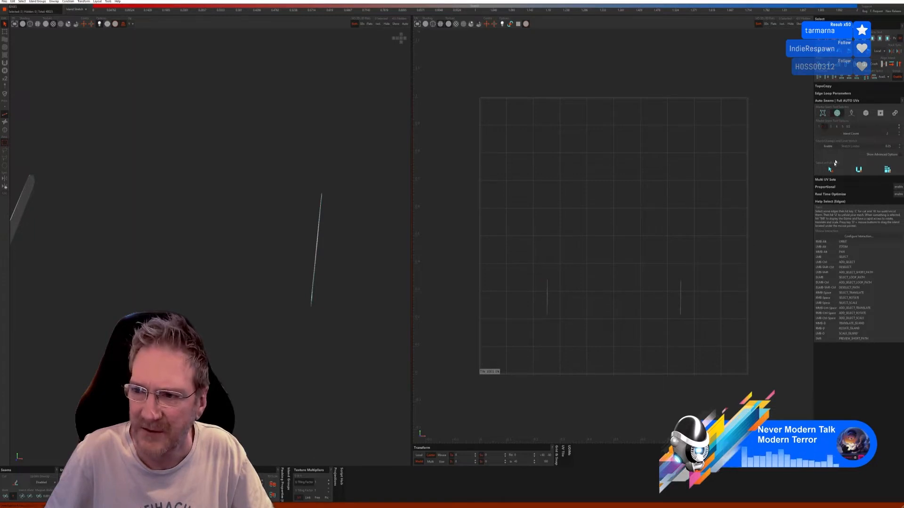
click(831, 169)
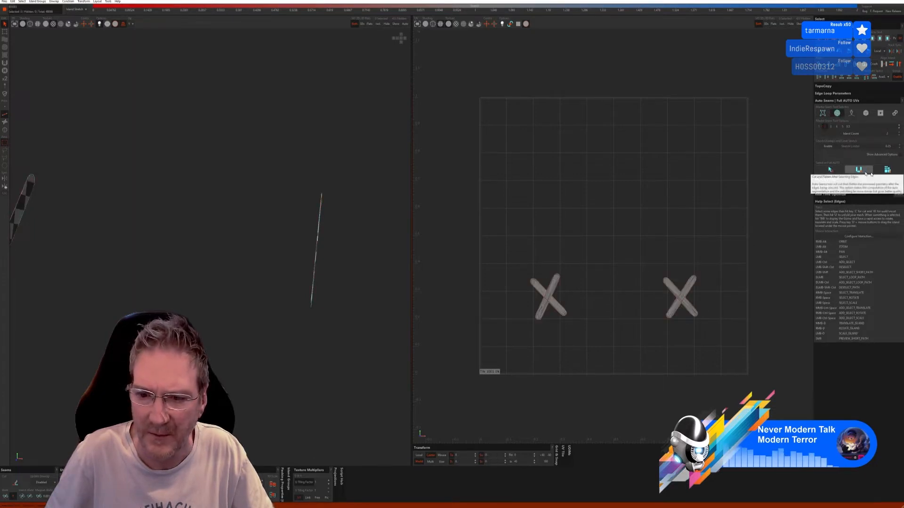
click(885, 171)
alt+right_drag(369, 261, 368, 183)
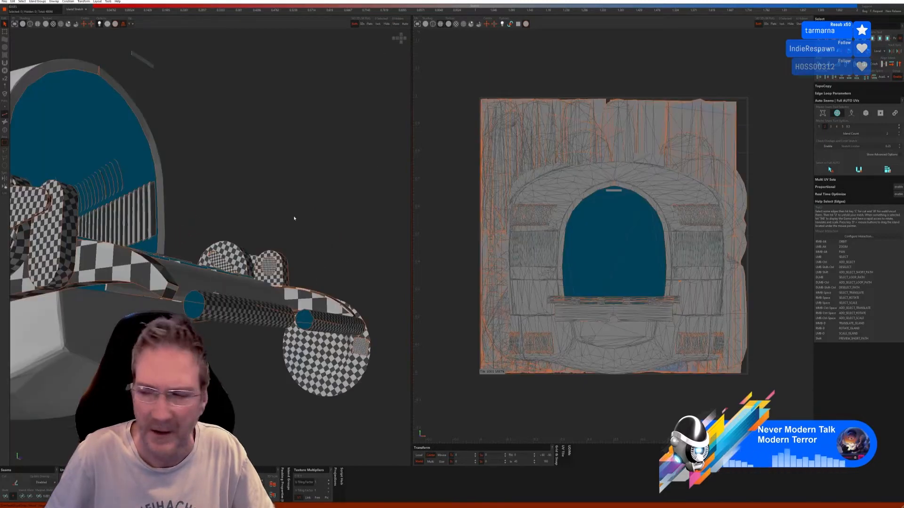
Isolate the slotted front panel between the checkered arms as an island and switch to edge selection
alt+right_drag(296, 218, 235, 237)
alt+right_drag(223, 205, 193, 258)
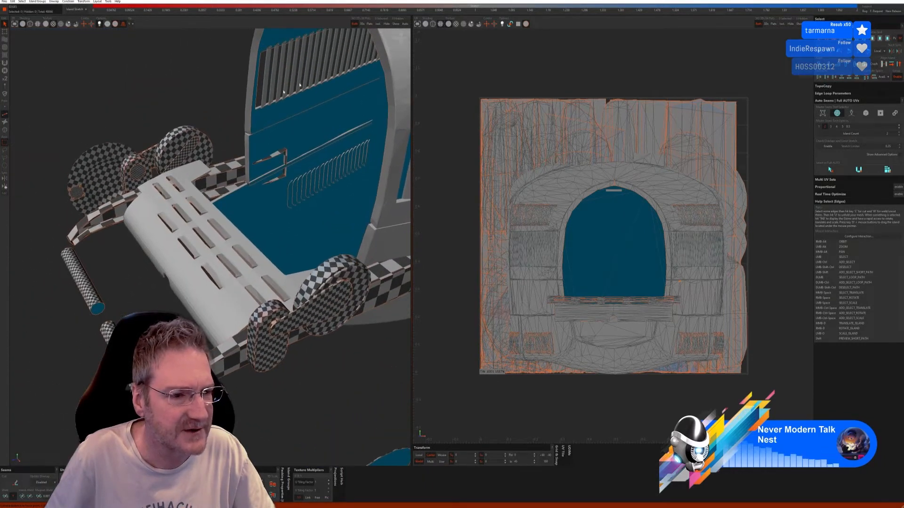
click(5, 131)
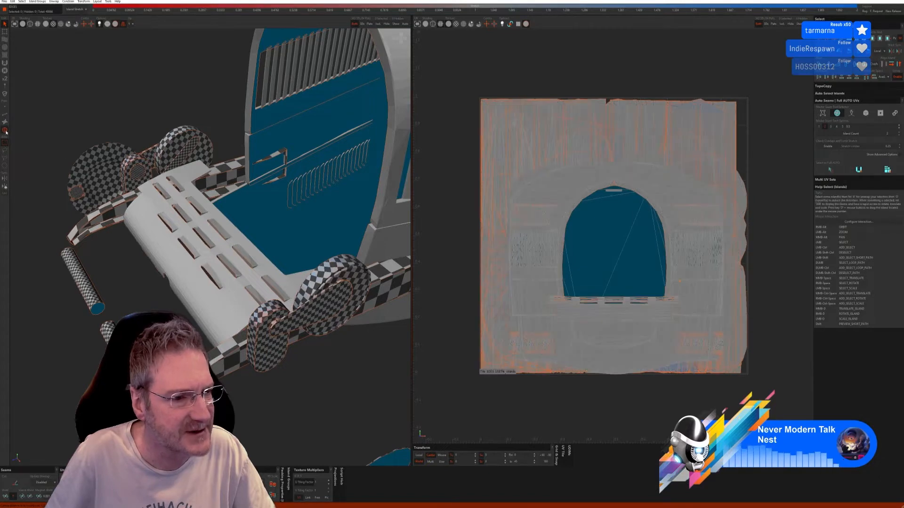
click(154, 223)
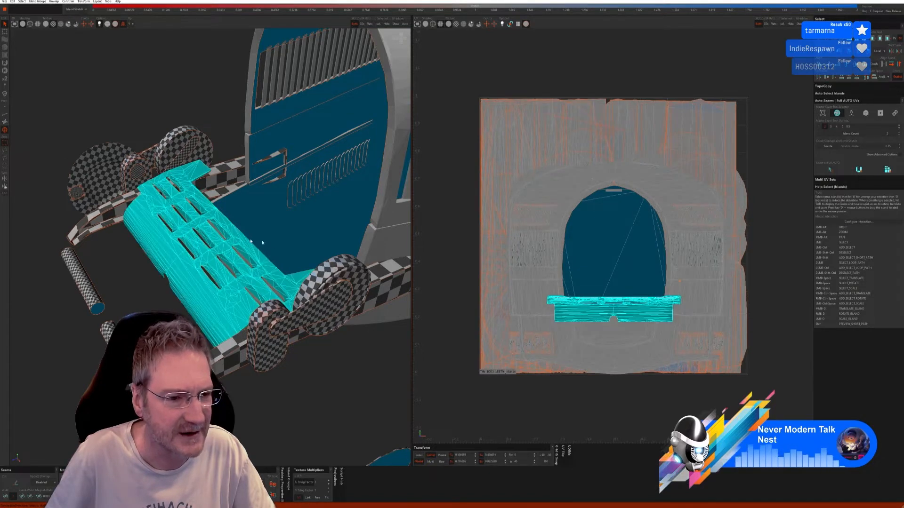
click(379, 24)
scroll(253, 210, down, 2)
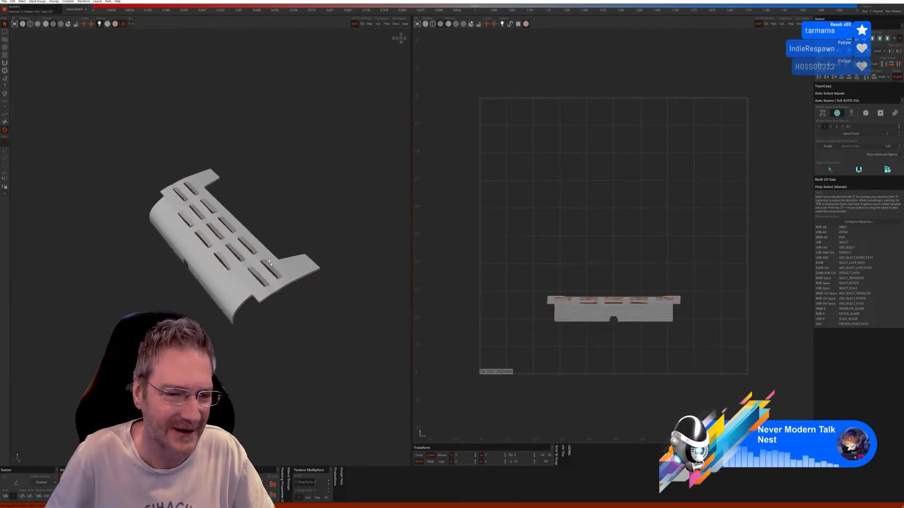
alt+right_drag(252, 210, 292, 246)
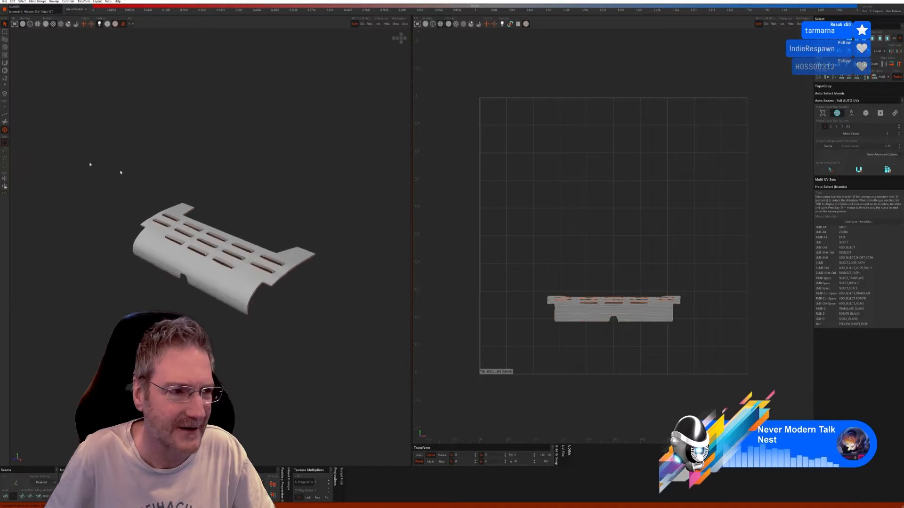
click(5, 116)
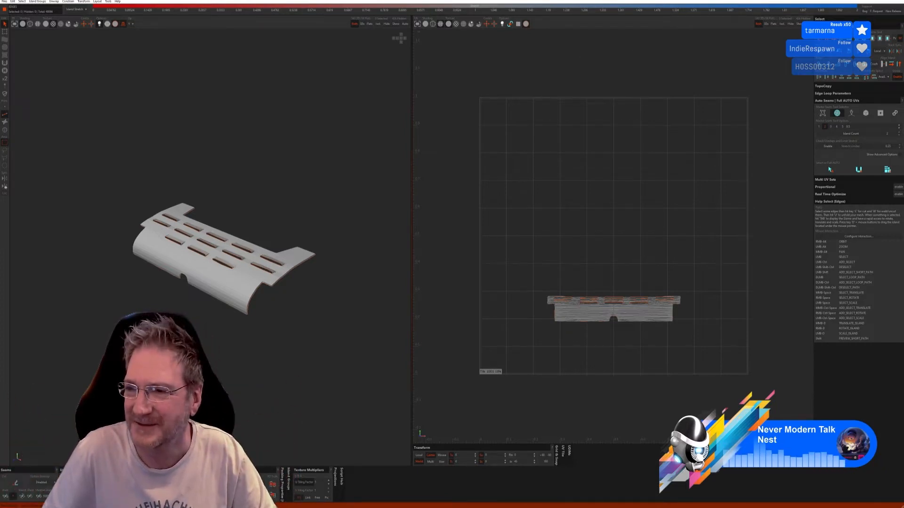
Try to unwrap and pack the slotted front panel with the pelt auto seams method and undo the attempt
click(850, 113)
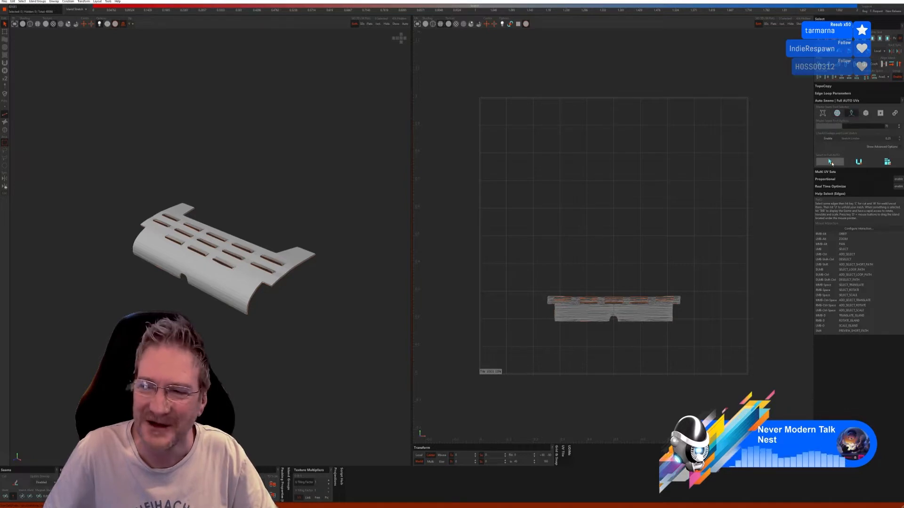
click(859, 162)
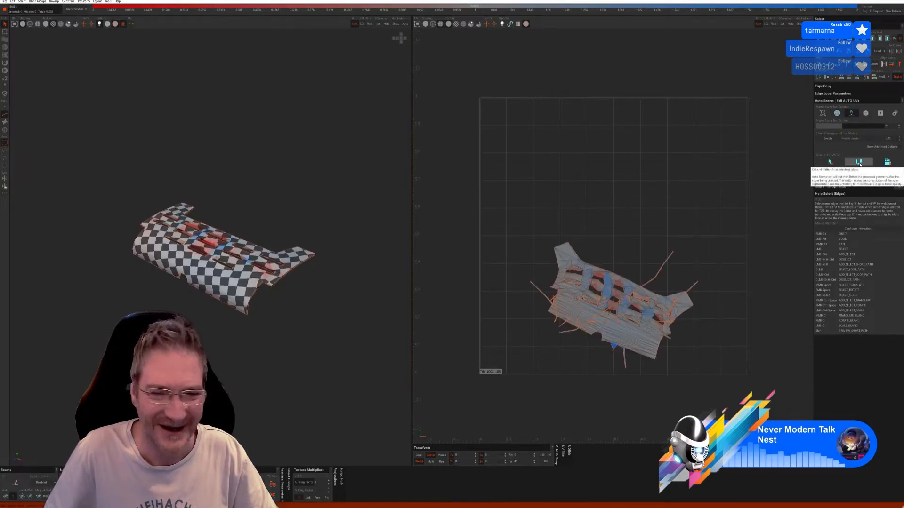
click(887, 163)
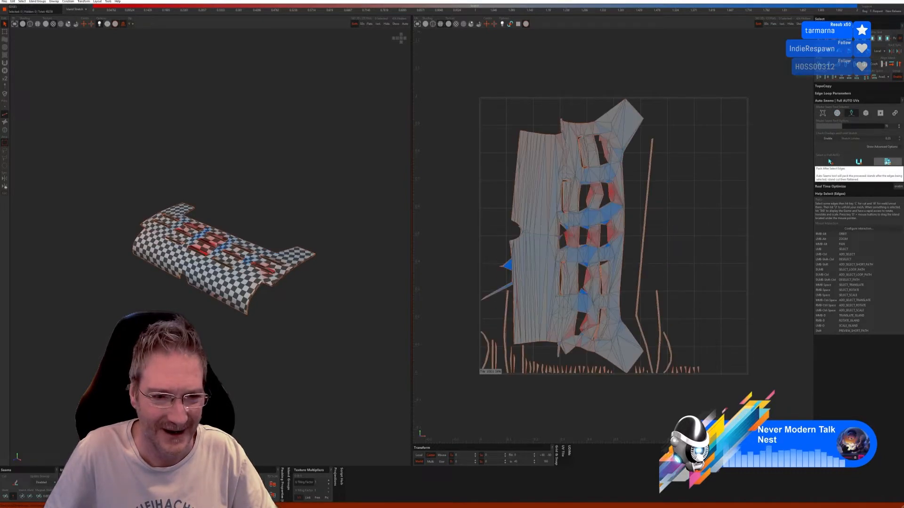
key(ctrl+z)
key(ctrl+z)
key(ctrl+z)
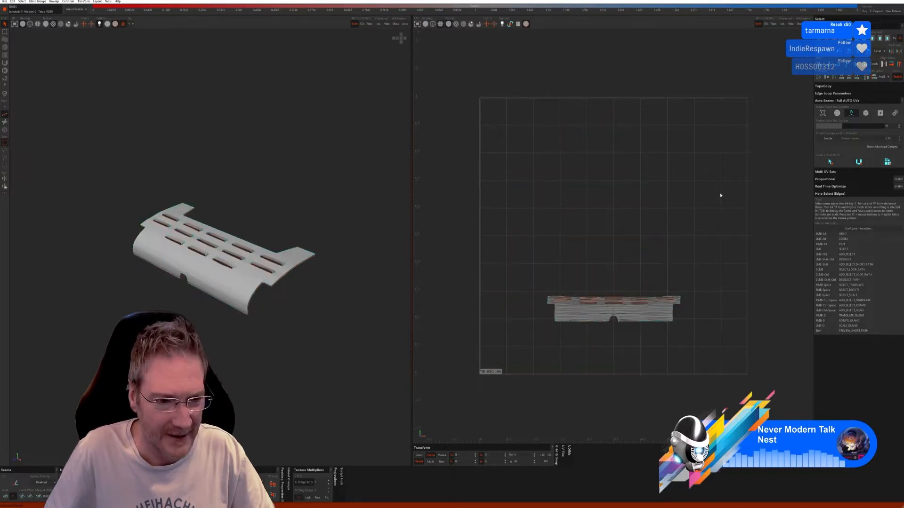
Unwrap and pack the slotted front panel with the box auto seams method, inspect both sides, and unfold its islands again
click(865, 113)
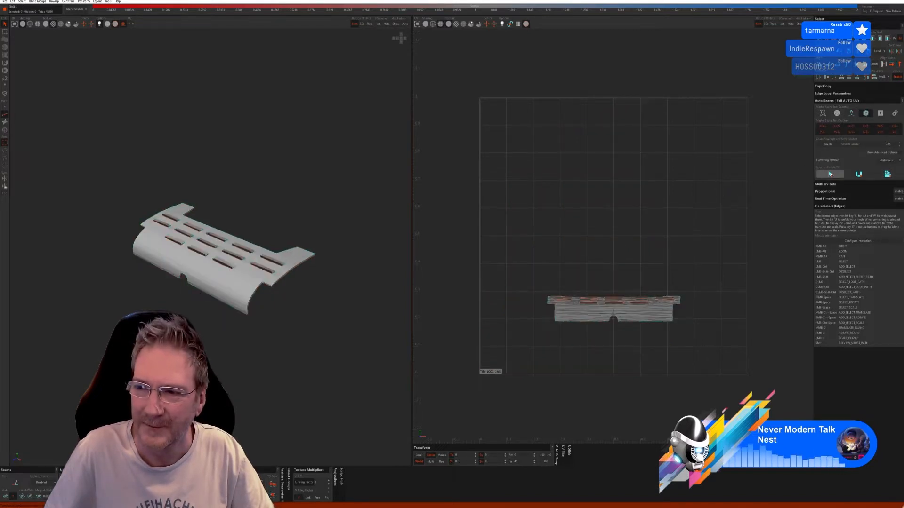
click(857, 175)
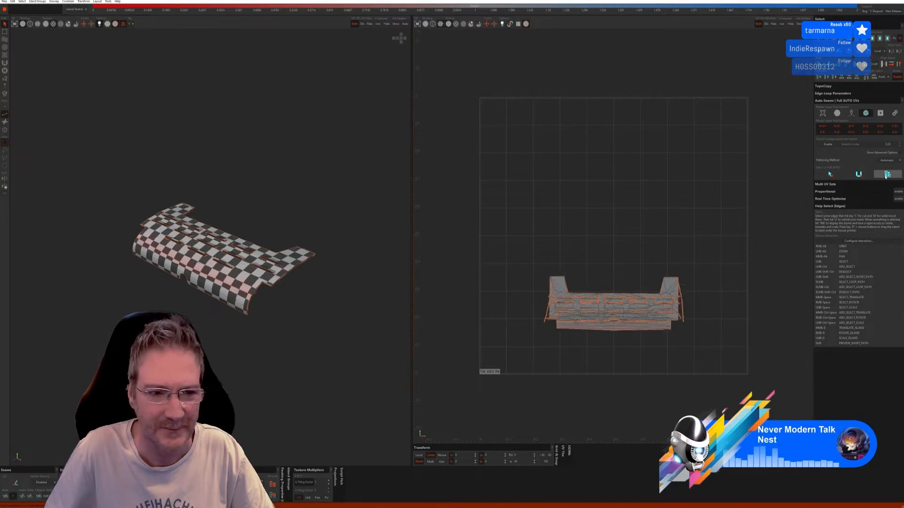
alt+drag(340, 289, 258, 257)
scroll(207, 242, up, 3)
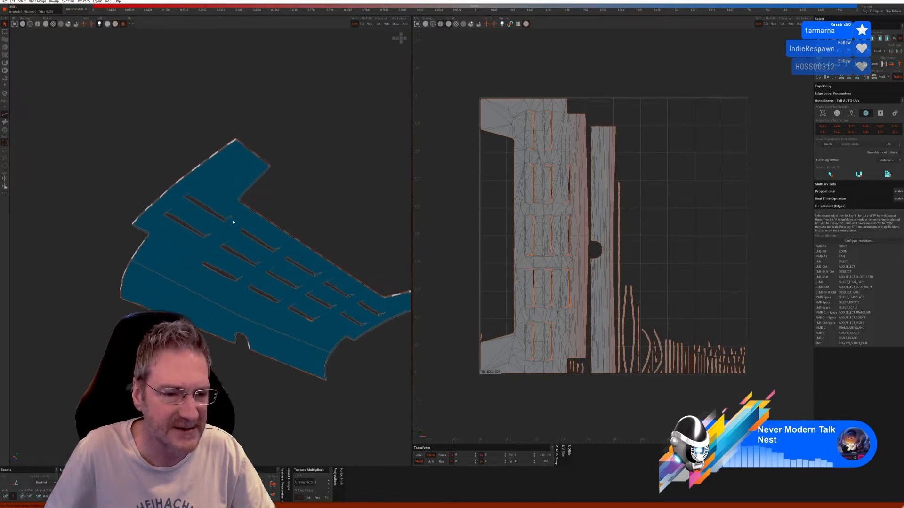
alt+drag(230, 221, 264, 198)
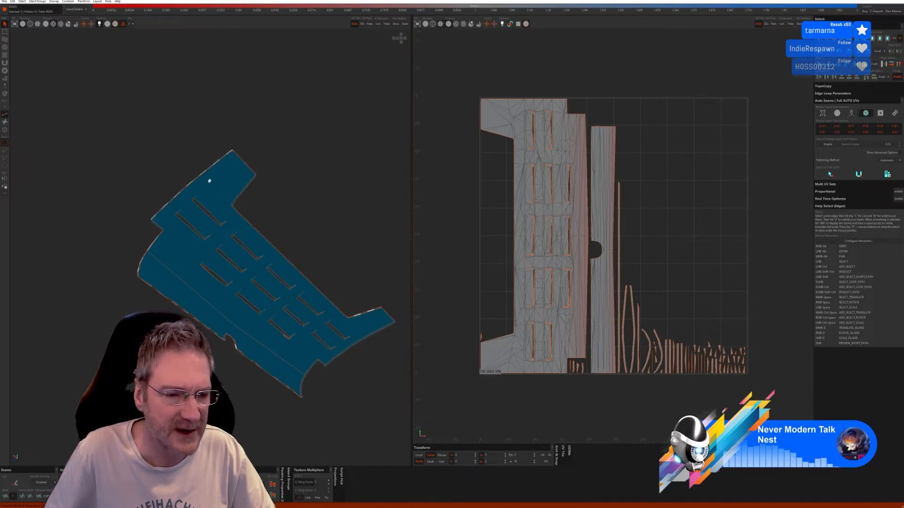
alt+drag(292, 227, 310, 256)
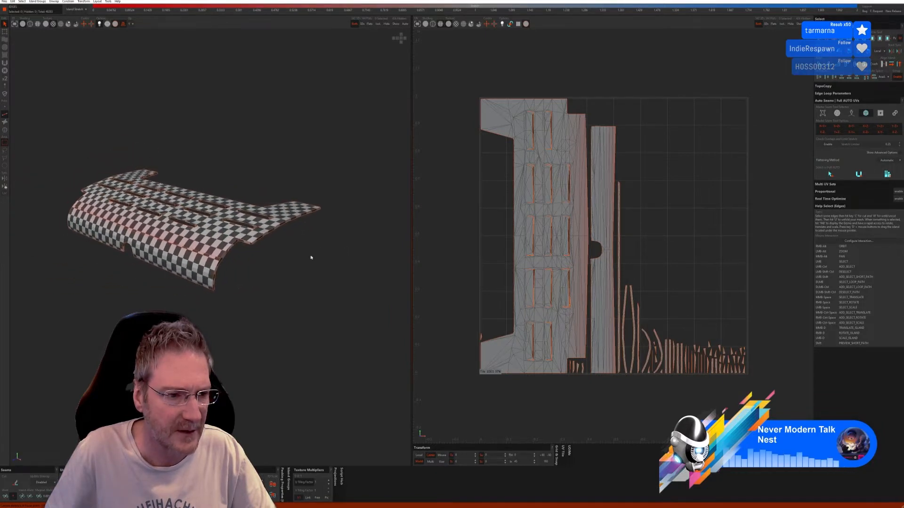
key(u)
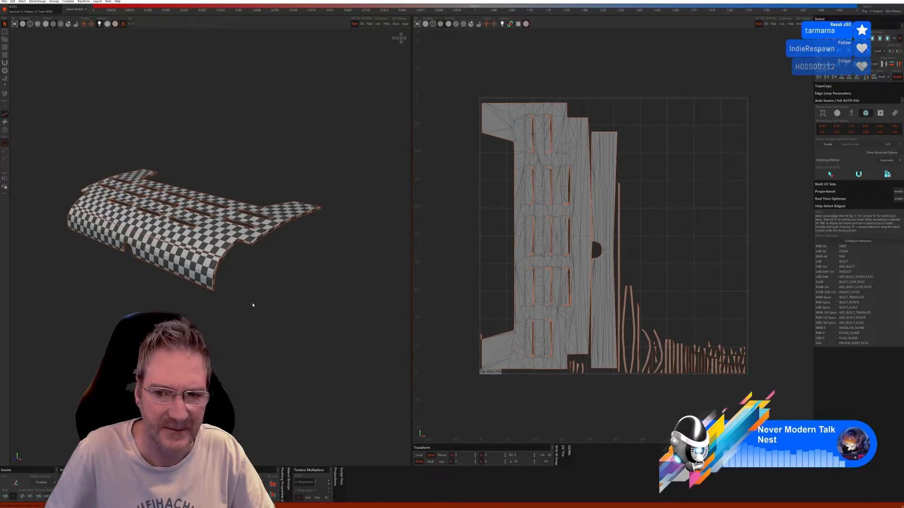
Weld the long seam across the panel's curved front so the separate strip joins the main island
alt+drag(243, 311, 208, 317)
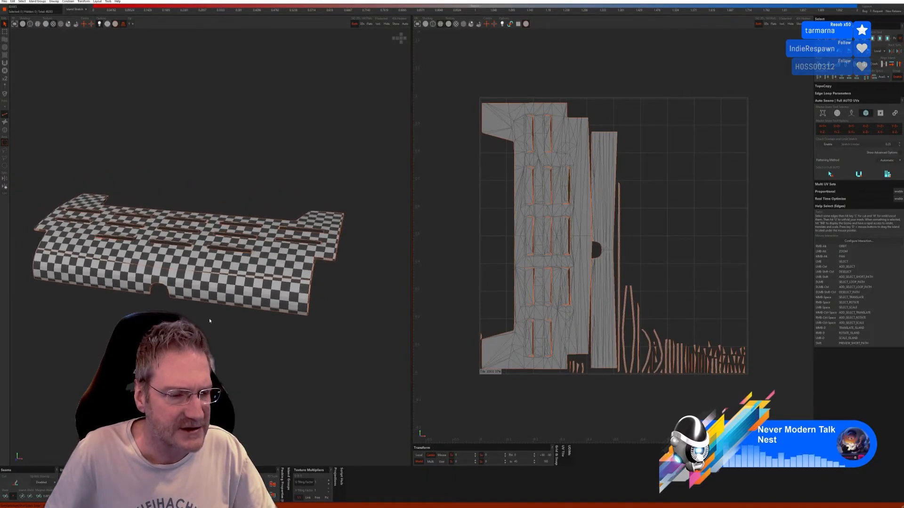
click(41, 251)
click(44, 253)
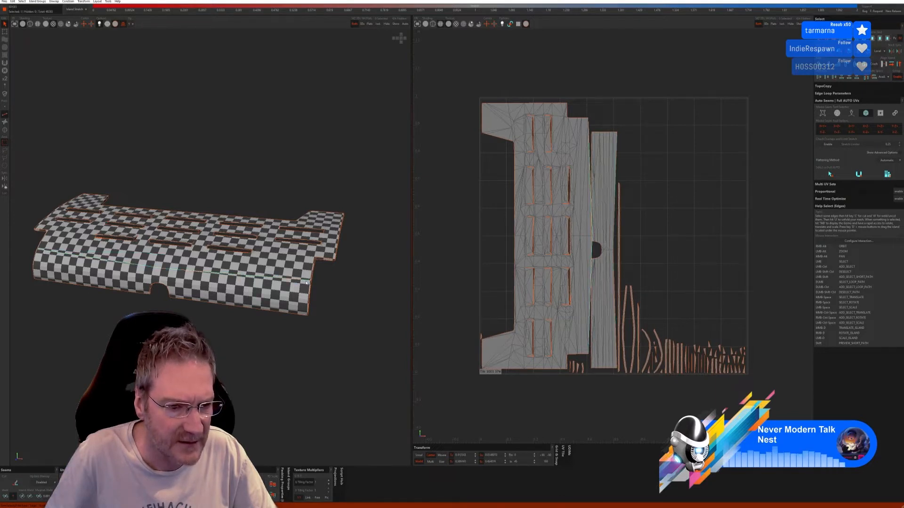
click(4, 498)
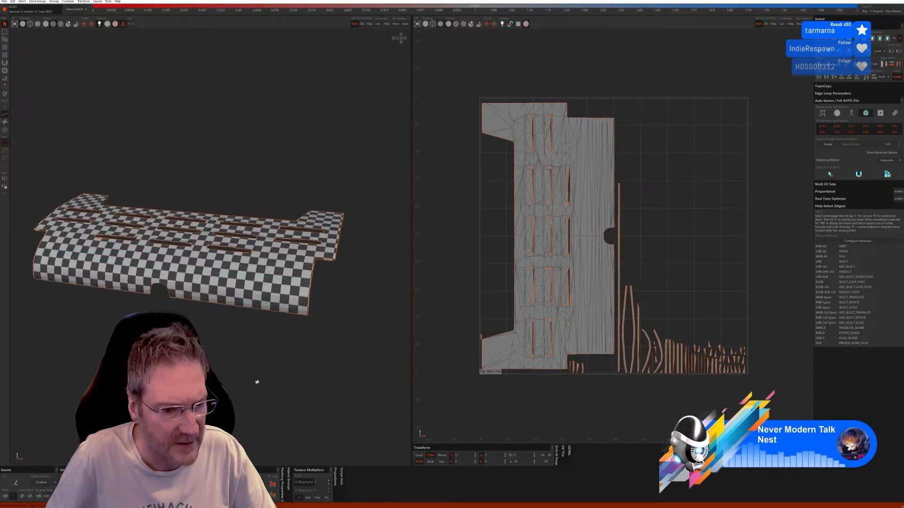
alt+drag(272, 374, 255, 366)
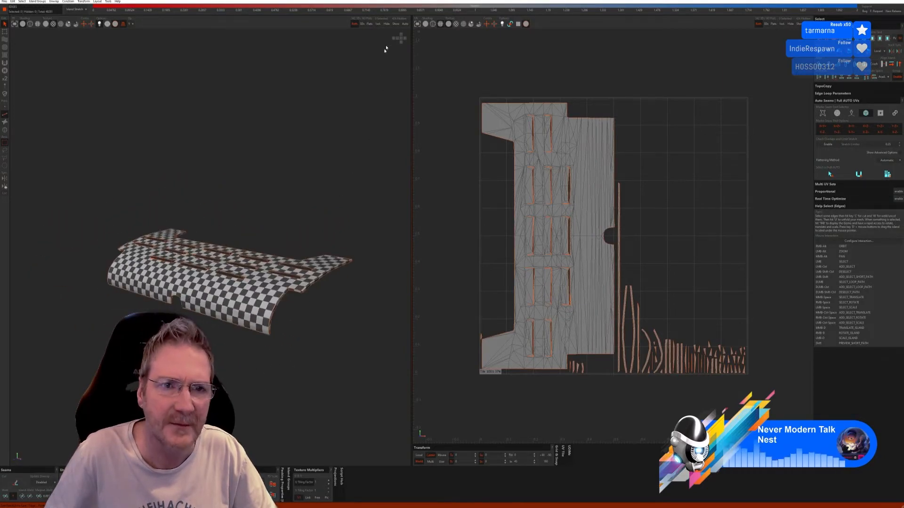
Show the whole car body again, isolate the arched engine hood as an island, and switch to edge selection
click(399, 26)
alt+right_drag(301, 349, 288, 371)
alt+middle_drag(277, 343, 264, 361)
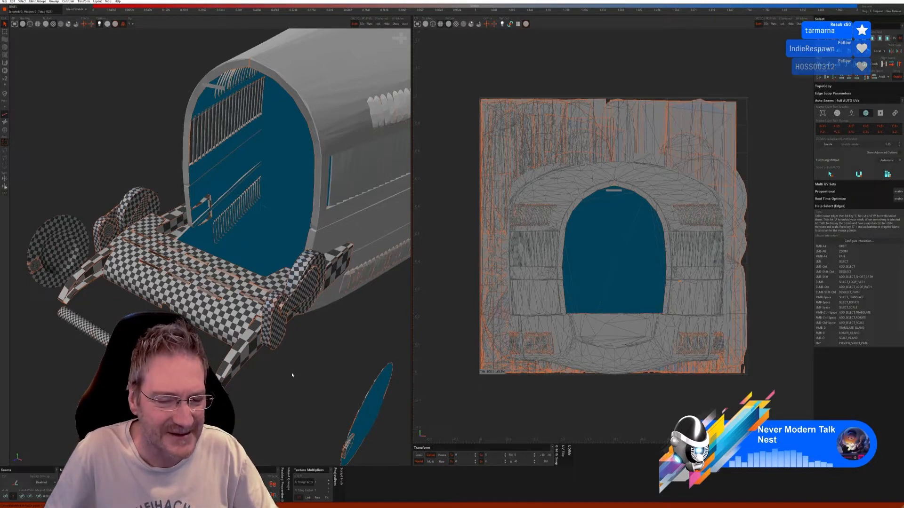
alt+right_drag(292, 375, 278, 346)
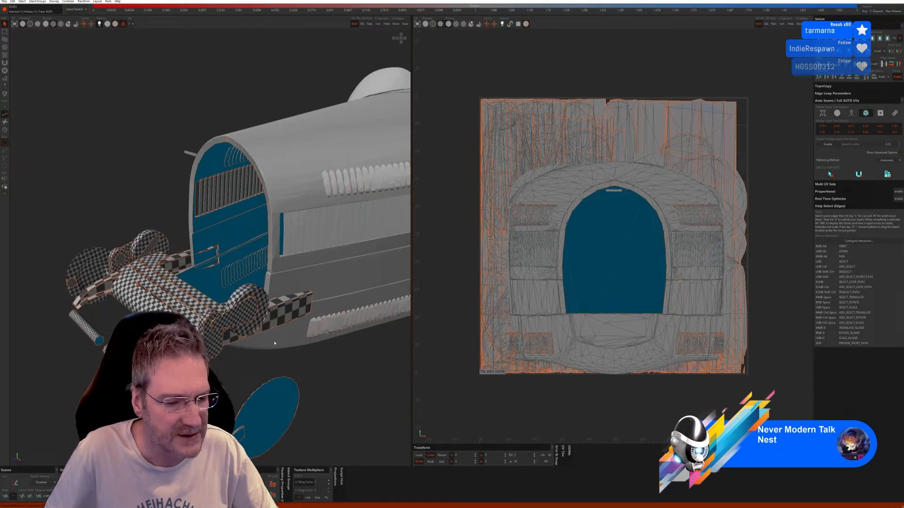
mouse_move(281, 347)
alt+right_down()
mouse_move(306, 343)
mouse_move(276, 335)
alt+right_up()
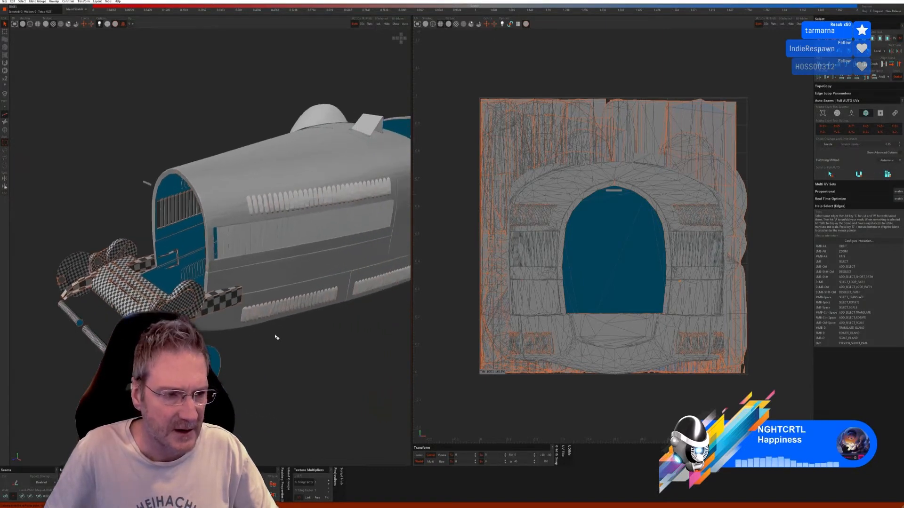
click(5, 130)
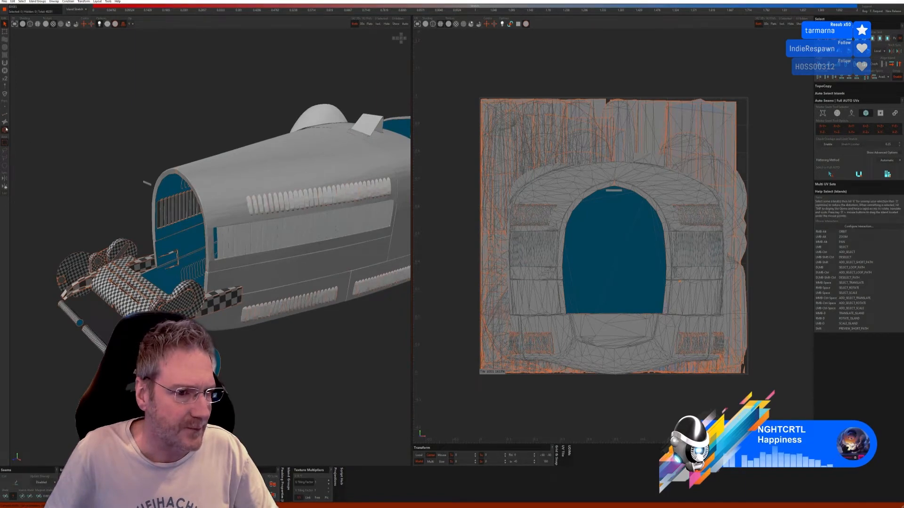
click(234, 220)
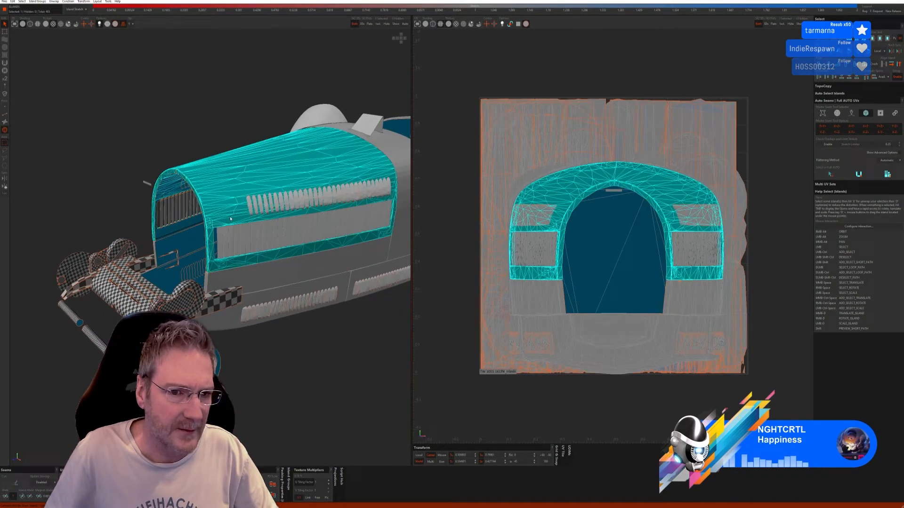
click(377, 24)
alt+drag(250, 115, 221, 134)
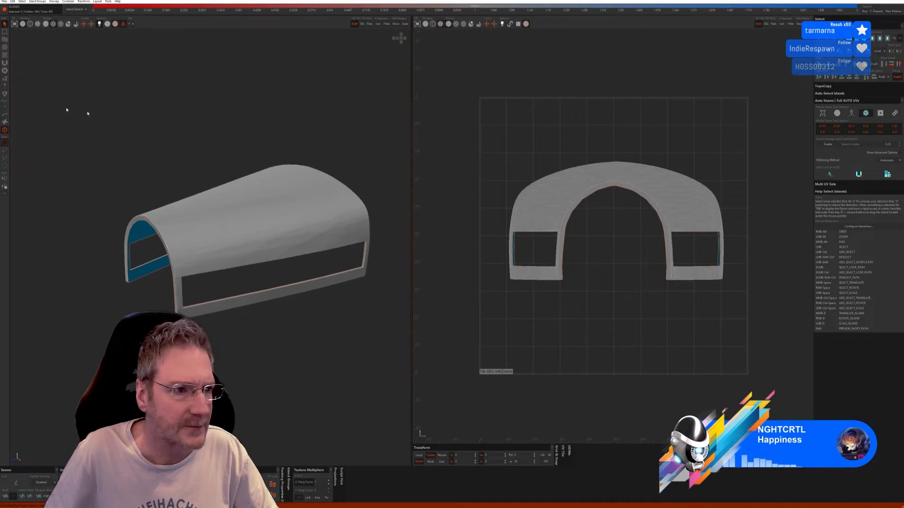
click(6, 115)
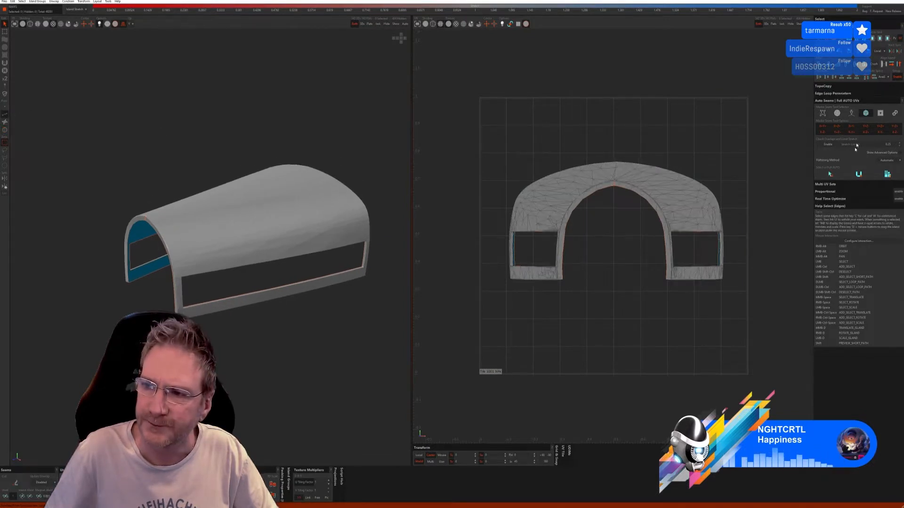
Try to unwrap and pack the engine hood with the sharp-edges auto seams method, inspect it, and undo the unwrap
click(822, 113)
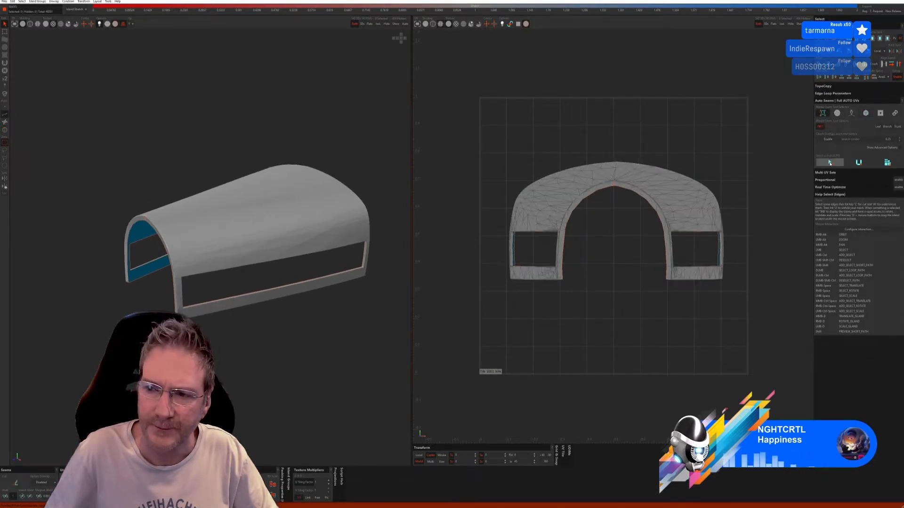
click(830, 163)
click(857, 163)
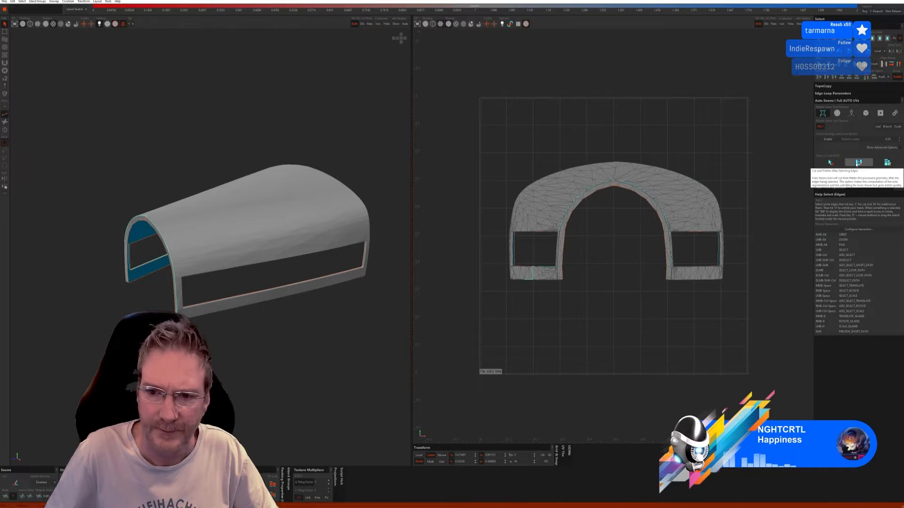
click(887, 162)
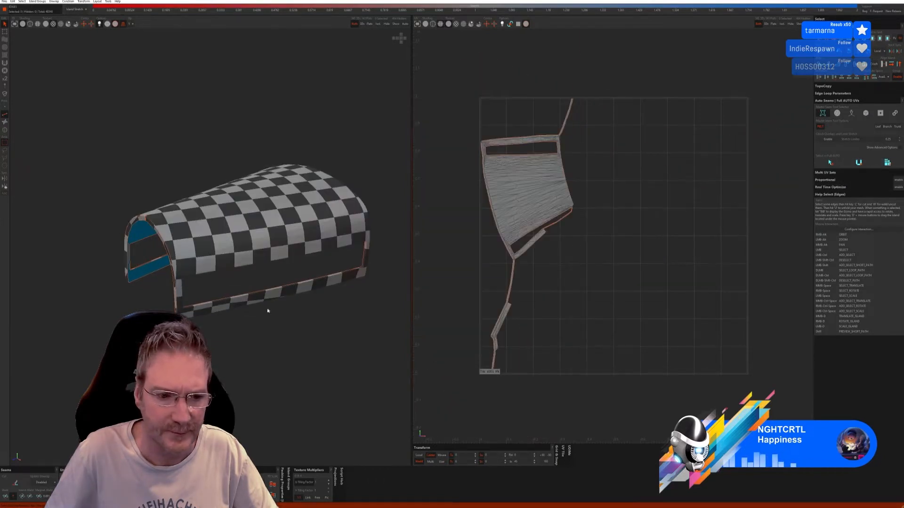
alt+drag(268, 311, 319, 316)
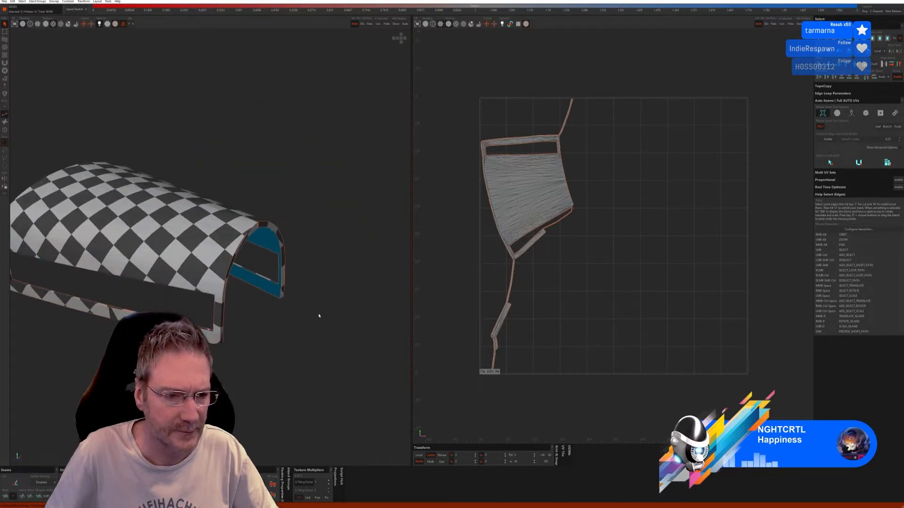
alt+right_drag(319, 316, 264, 307)
key(ctrl+z)
key(ctrl+z)
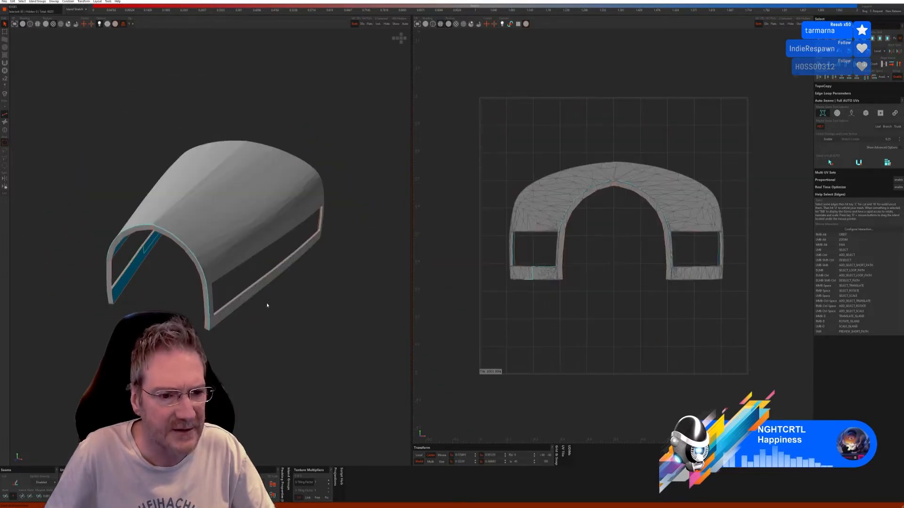
Undo the last auto seams selection and try the mosaic auto seams method on the engine hood
key(ctrl+z)
click(837, 113)
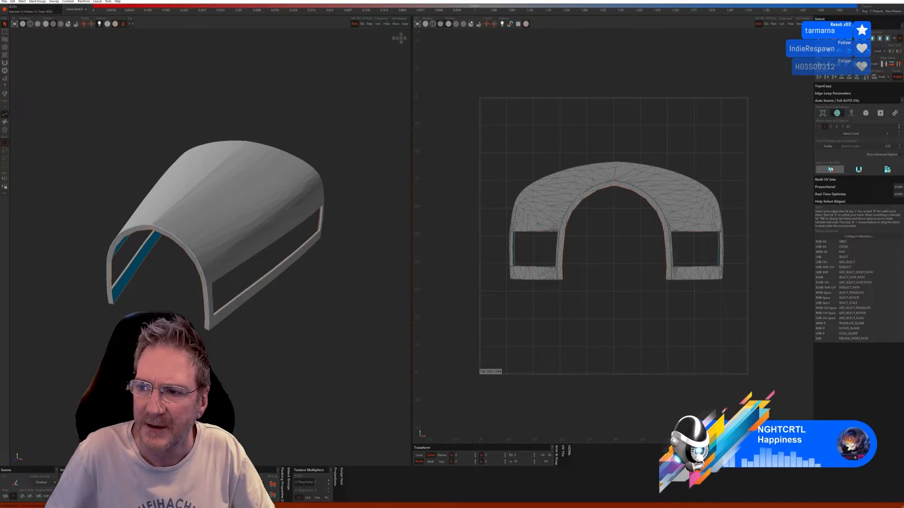
click(830, 170)
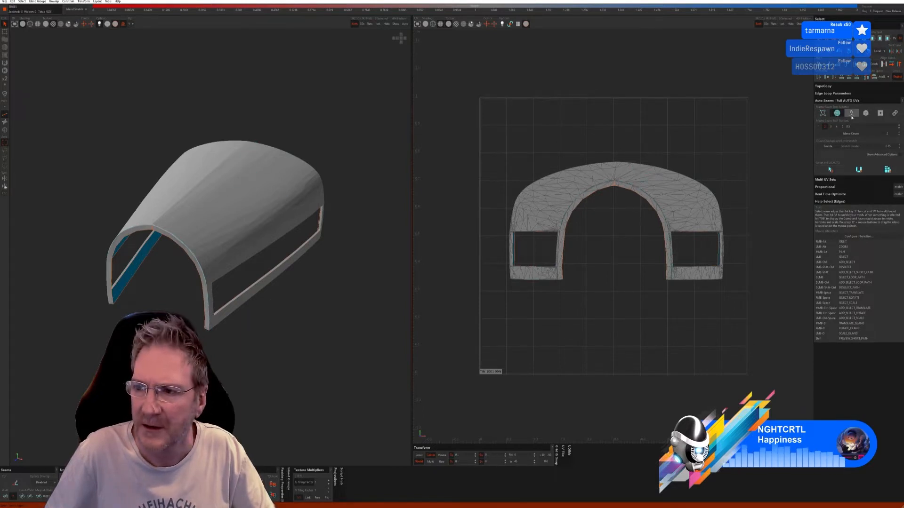
Try to unwrap and pack the engine hood with the sharp-edges auto seams method, and undo the result
click(851, 113)
click(867, 162)
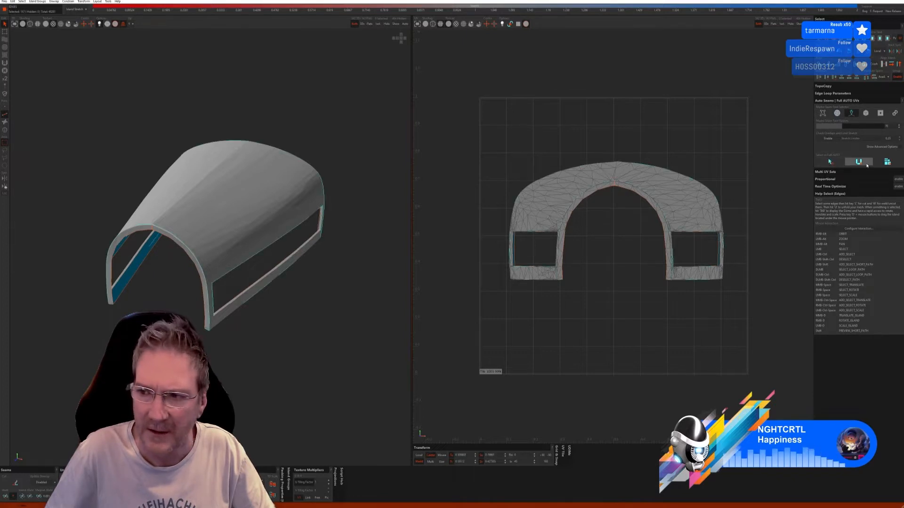
click(887, 162)
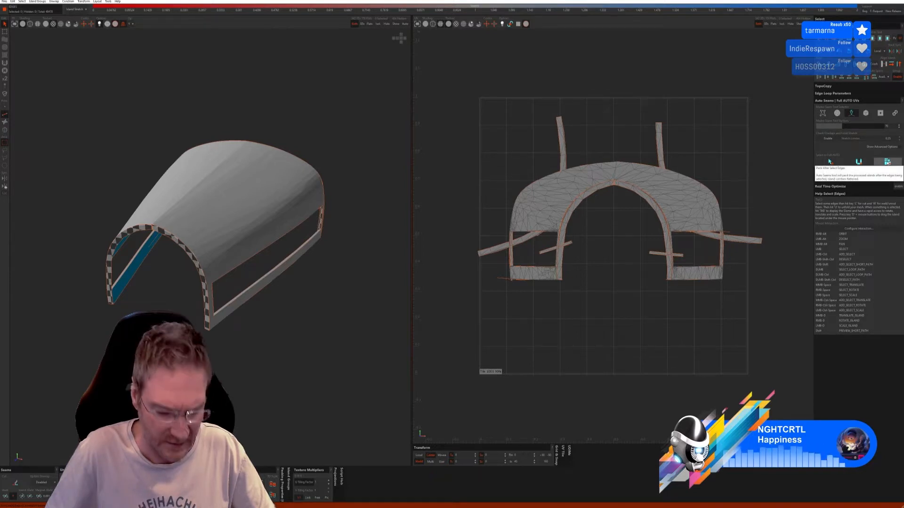
click(888, 162)
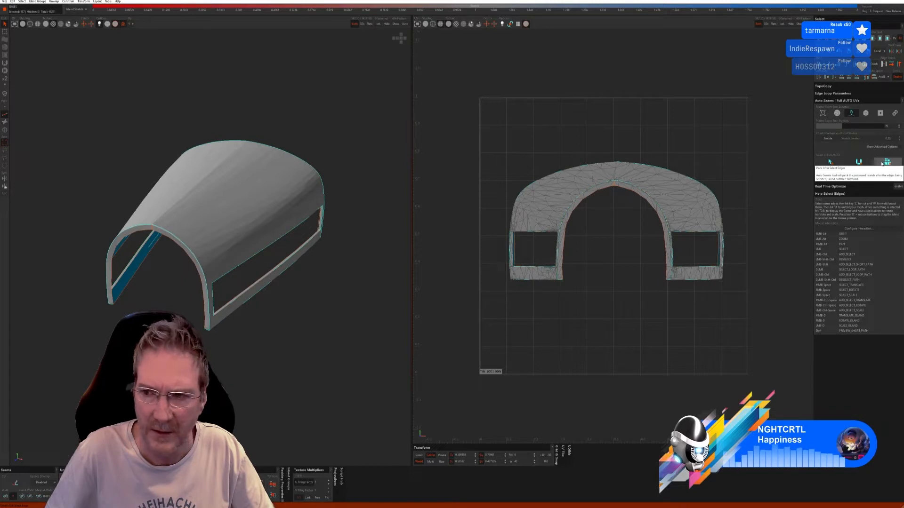
click(859, 162)
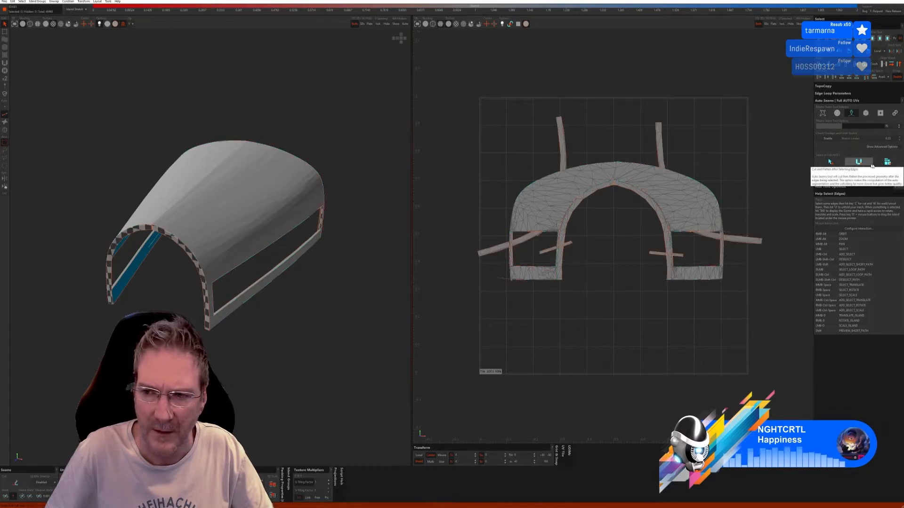
click(883, 165)
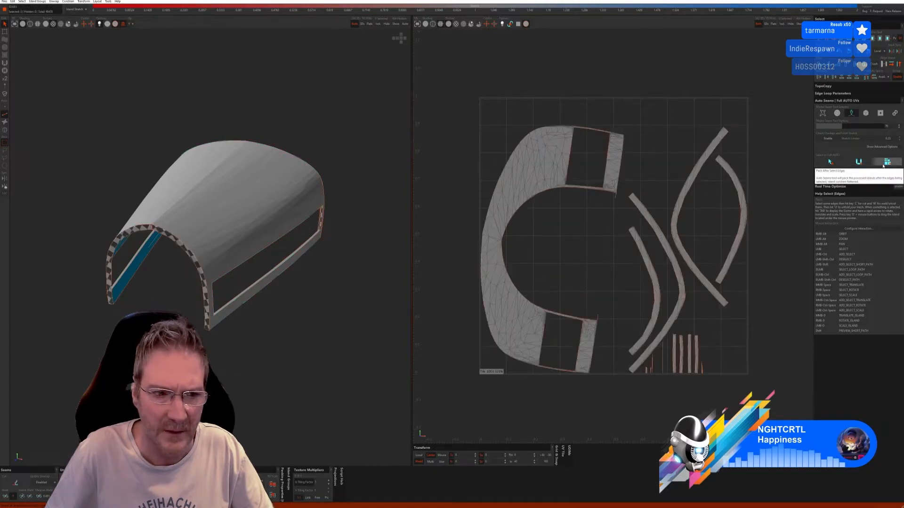
key(ctrl+z)
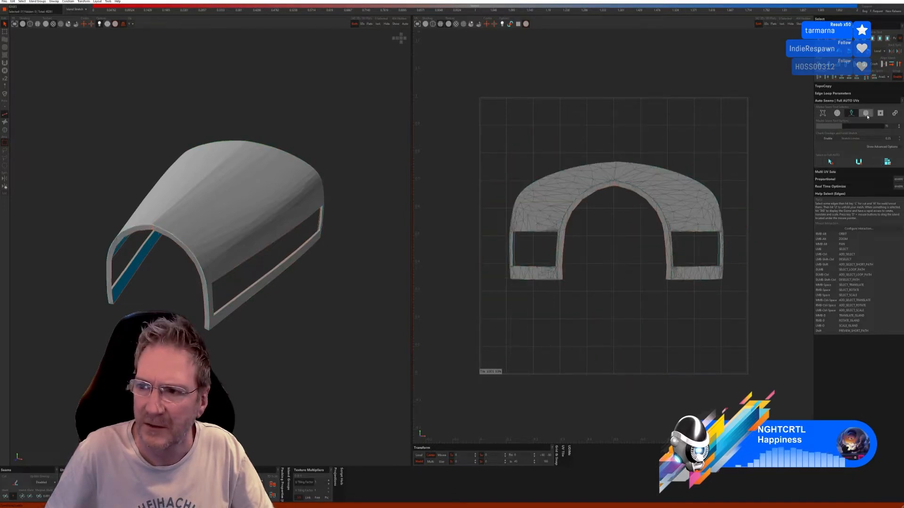
Try selecting the hood's seams with the box auto seams method and clear that selection
click(866, 114)
click(830, 174)
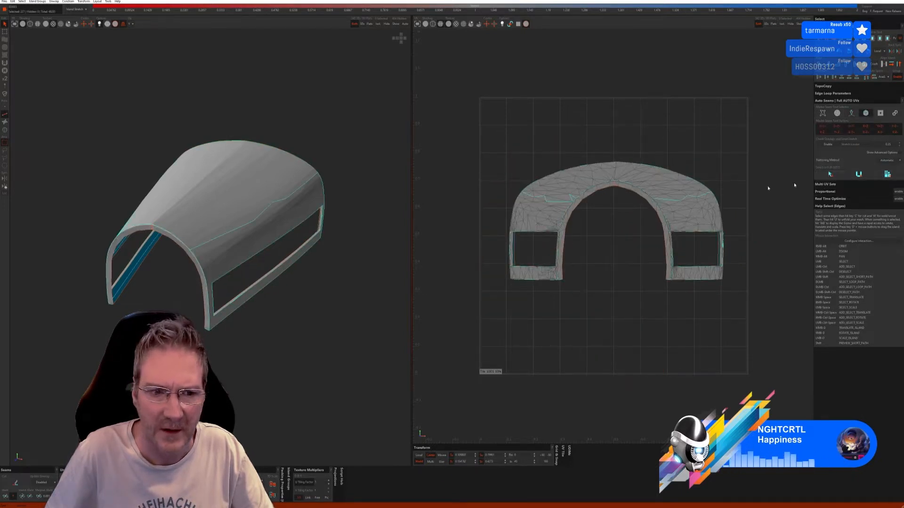
click(499, 205)
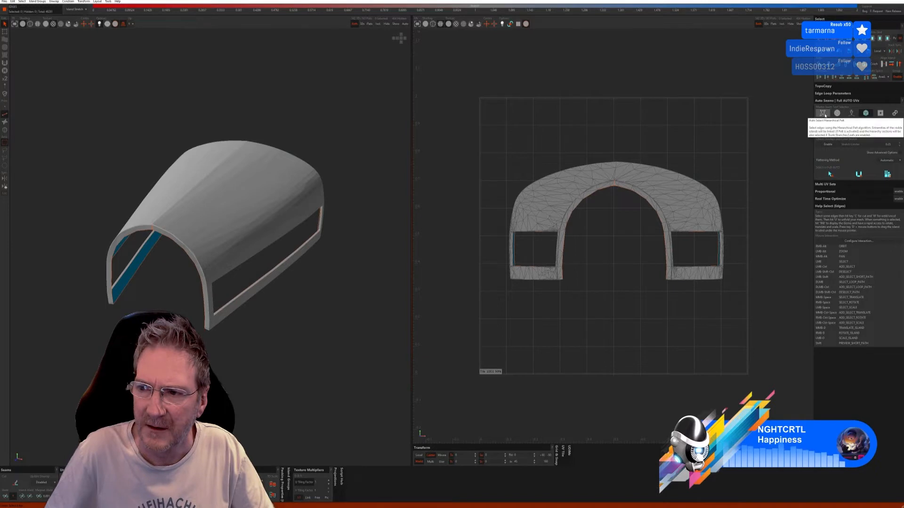
Unwrap and pack the engine hood with the Hierarchical Pelt auto seams method and check the checker pattern on its surface
click(826, 118)
click(830, 164)
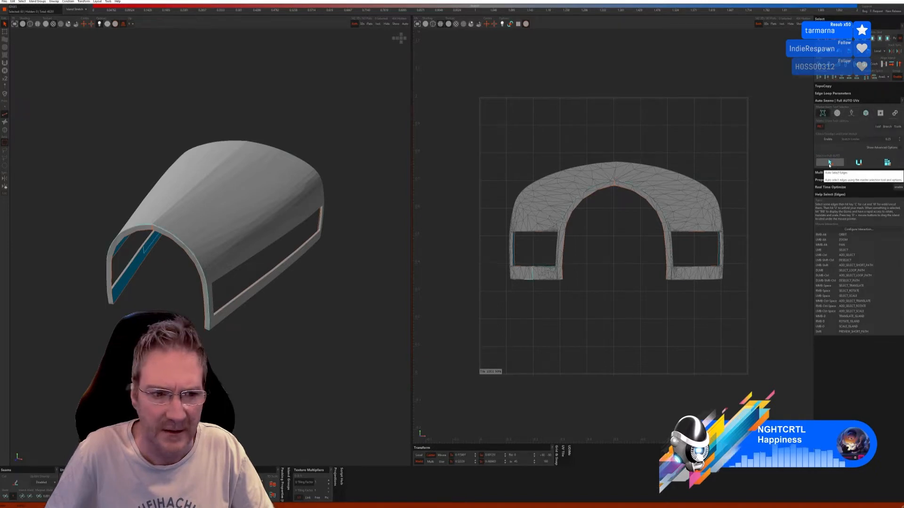
click(859, 164)
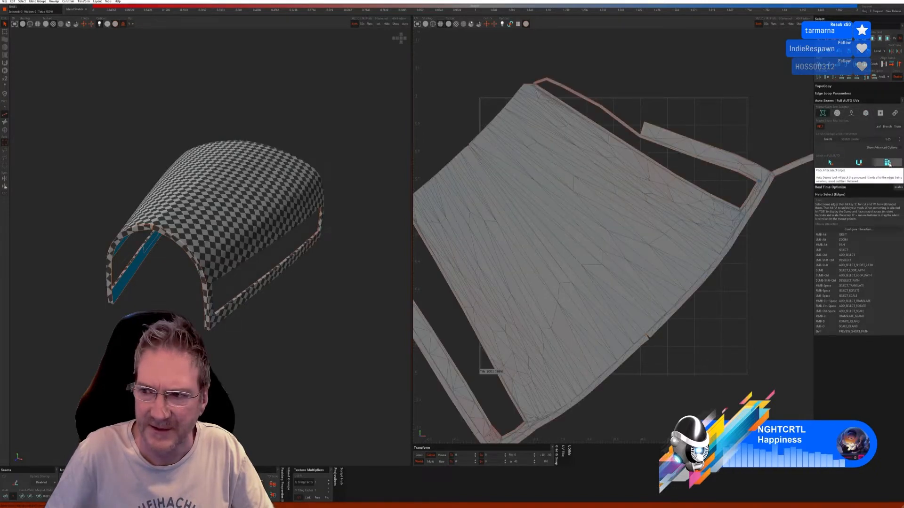
click(889, 163)
alt+drag(252, 302, 260, 268)
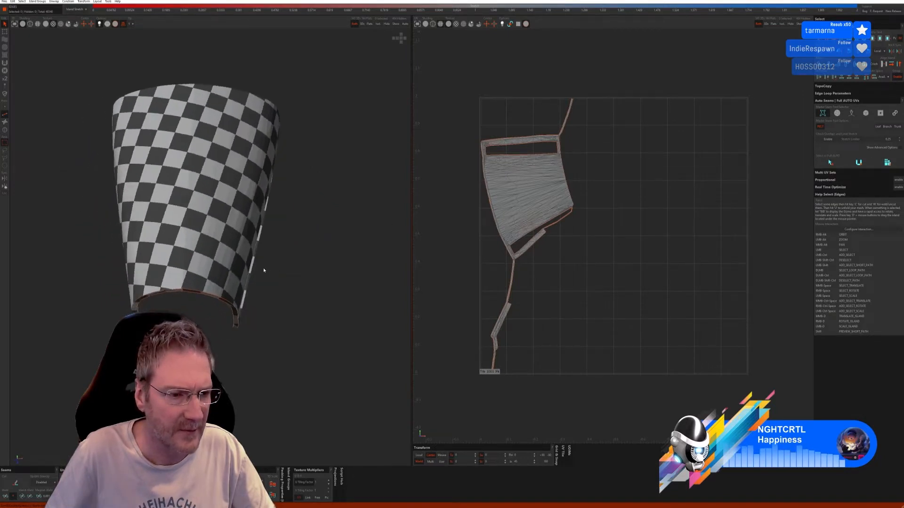
Optimize the hood's UV island several times to even out the checker distortion
key(o)
key(o)
key(o)
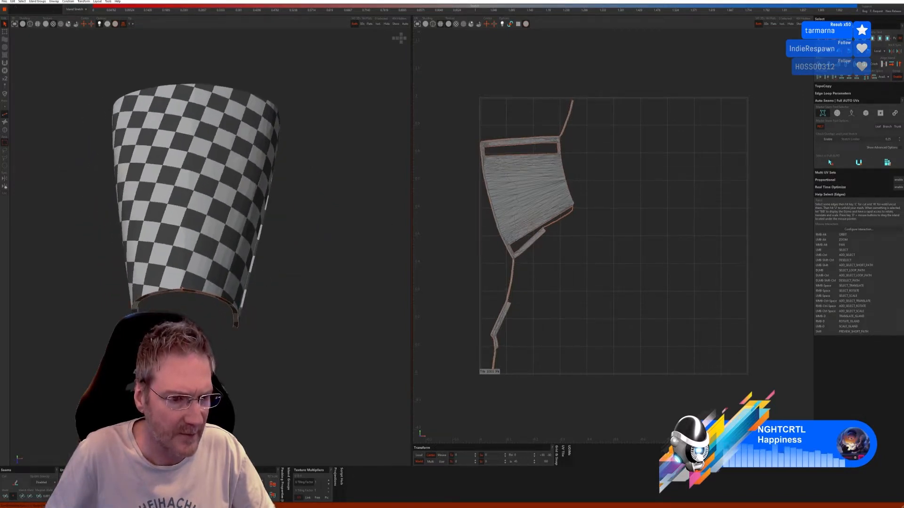
Cut the thin trailing strip off the main hood island at its narrow junction edge and repack the islands
mouse_move(195, 346)
alt+right_down()
mouse_move(220, 325)
mouse_move(247, 328)
mouse_move(200, 330)
mouse_move(200, 339)
alt+right_up()
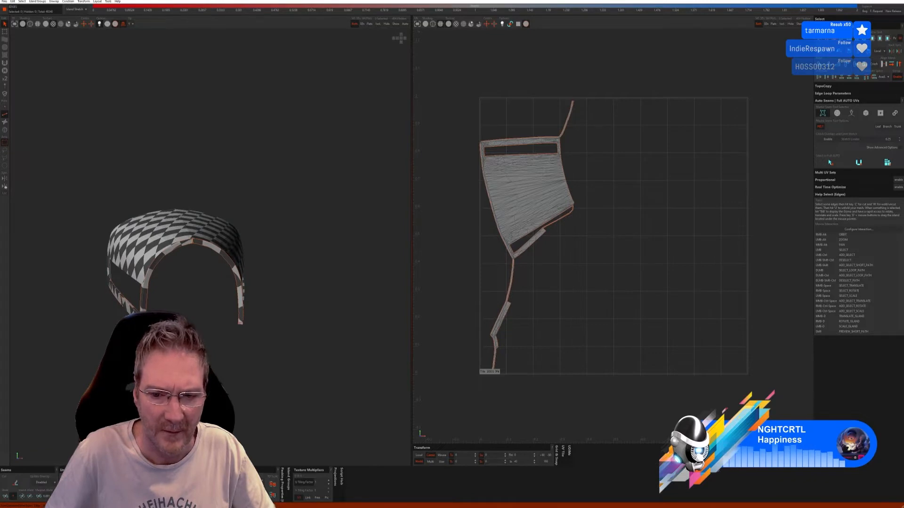
scroll(518, 252, up, 10)
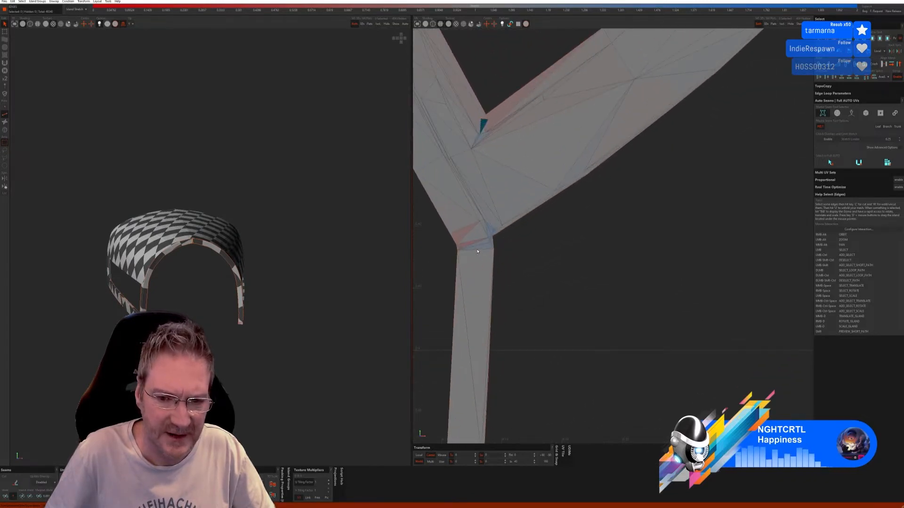
click(478, 251)
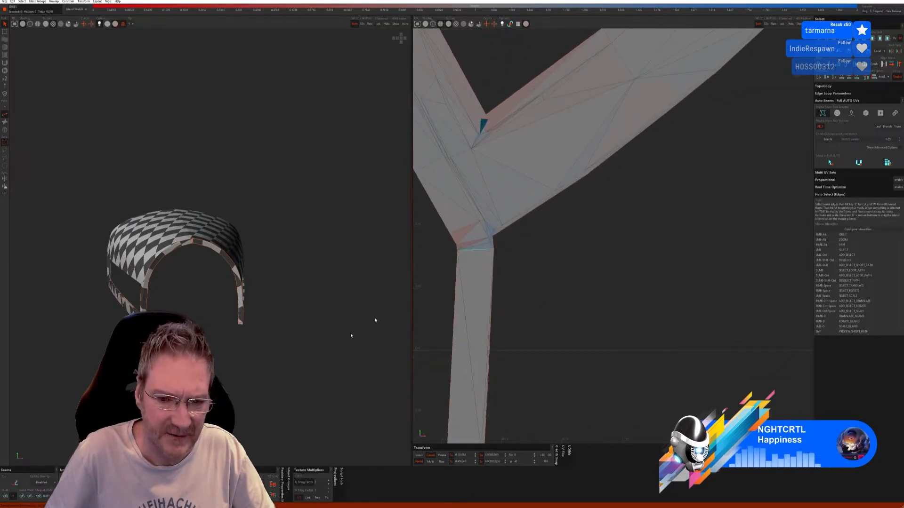
click(16, 483)
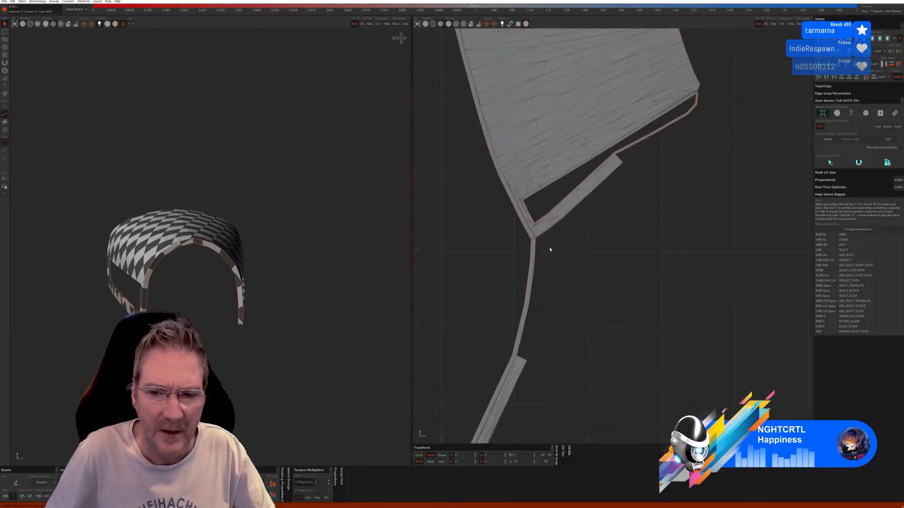
scroll(550, 249, down, 3)
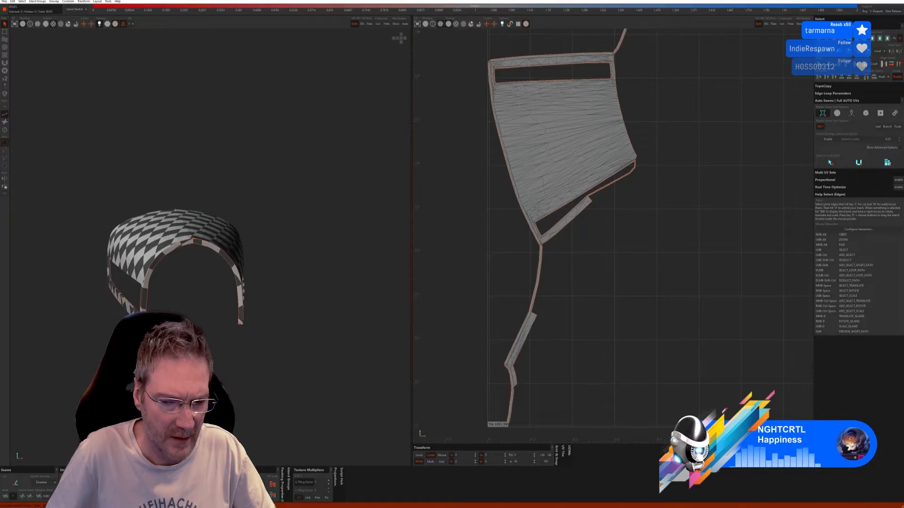
key(p)
Start an edge selection on the outer corner edge at one foot of the hood's wider arched end
alt+right_drag(215, 341, 261, 333)
scroll(148, 321, up, 2)
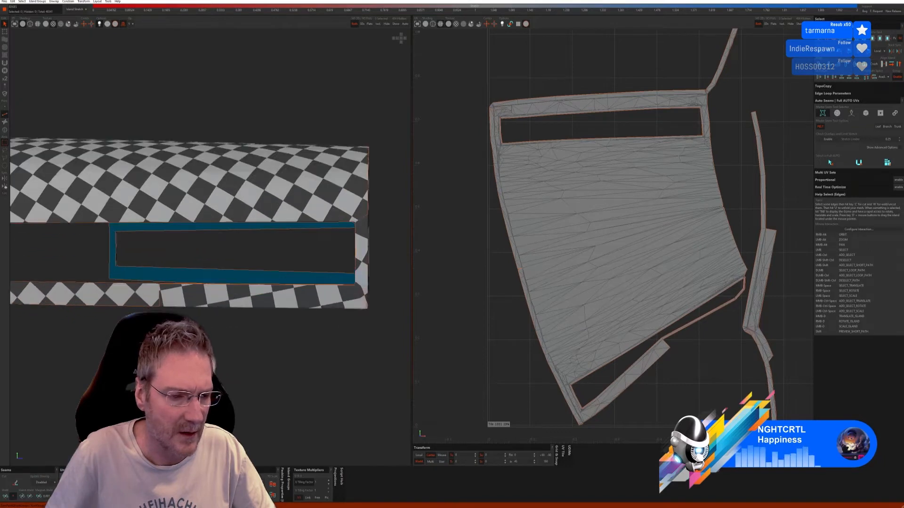
scroll(148, 321, down, 2)
alt+right_drag(148, 321, 250, 317)
scroll(263, 324, up, 5)
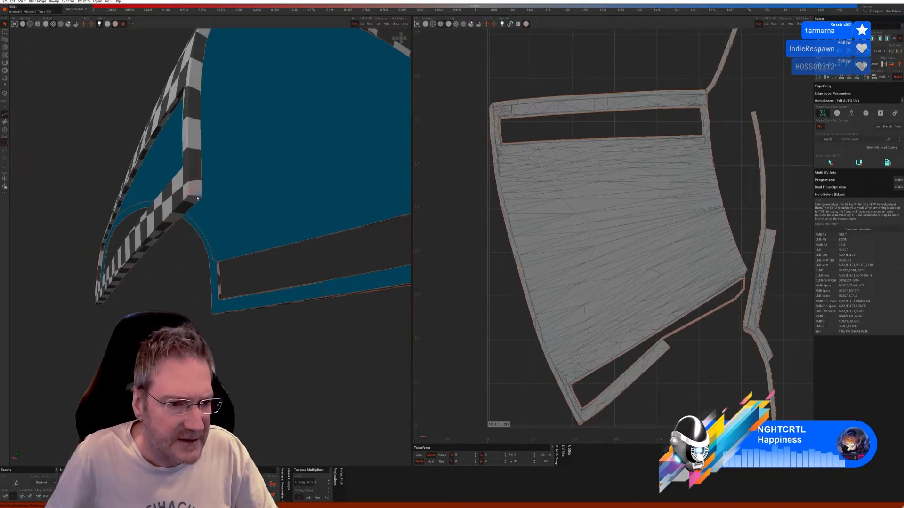
scroll(187, 189, up, 2)
scroll(188, 190, up, 3)
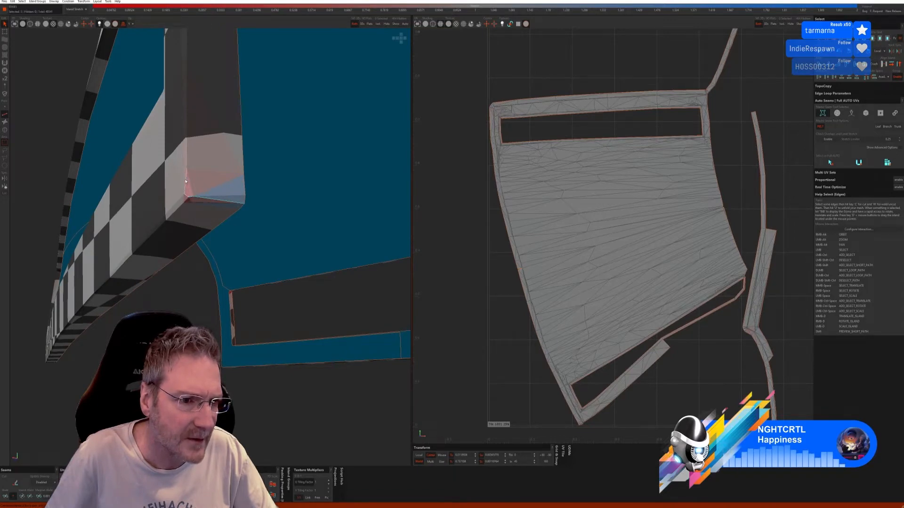
ctrl+click(187, 154)
Extend the edge selection along the outer edge of the arched rim, over the top and down to the opposite foot
scroll(187, 154, down, 4)
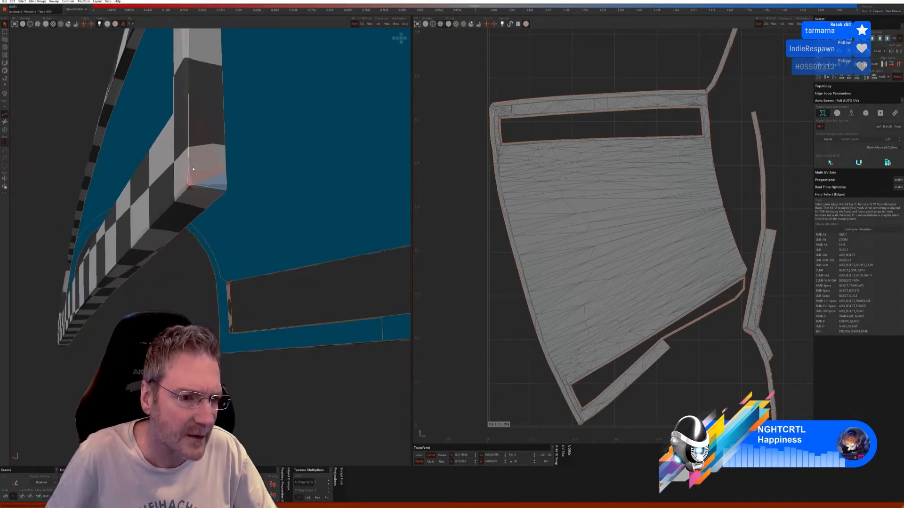
alt+right_drag(187, 154, 215, 209)
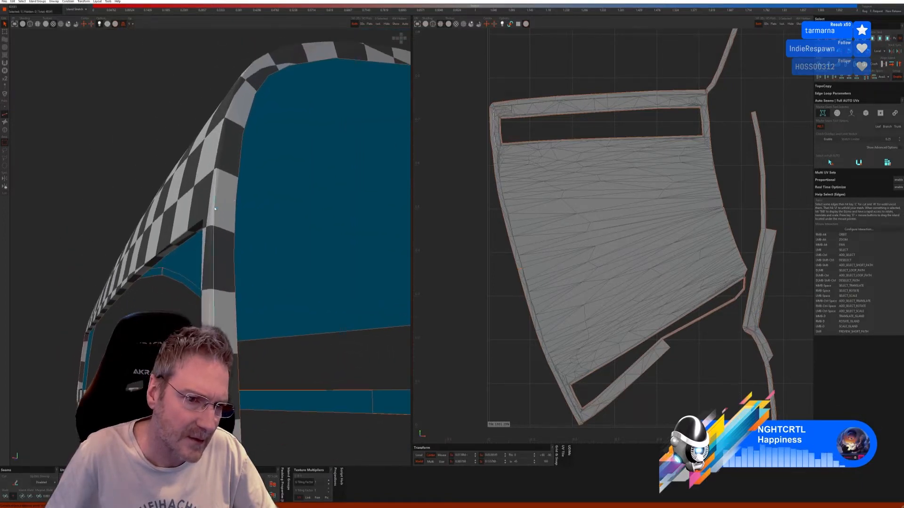
alt+right_drag(264, 235, 244, 256)
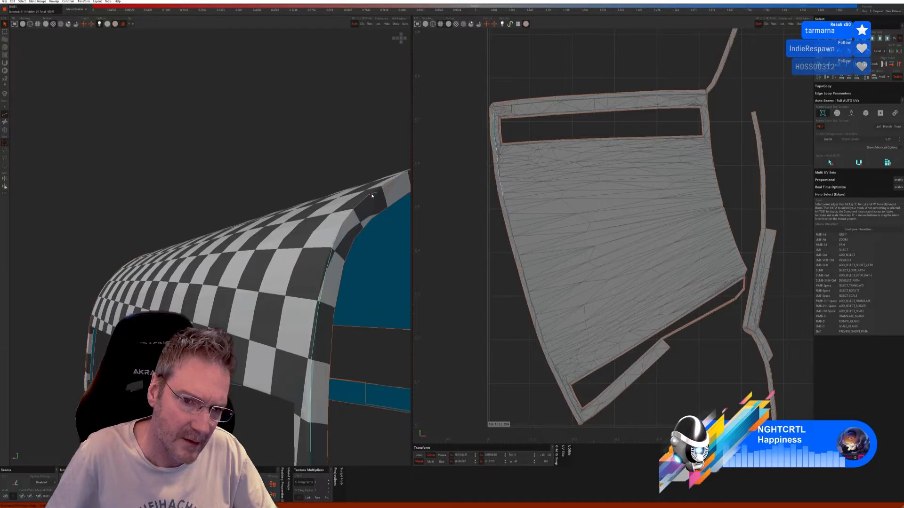
alt+right_drag(353, 240, 238, 313)
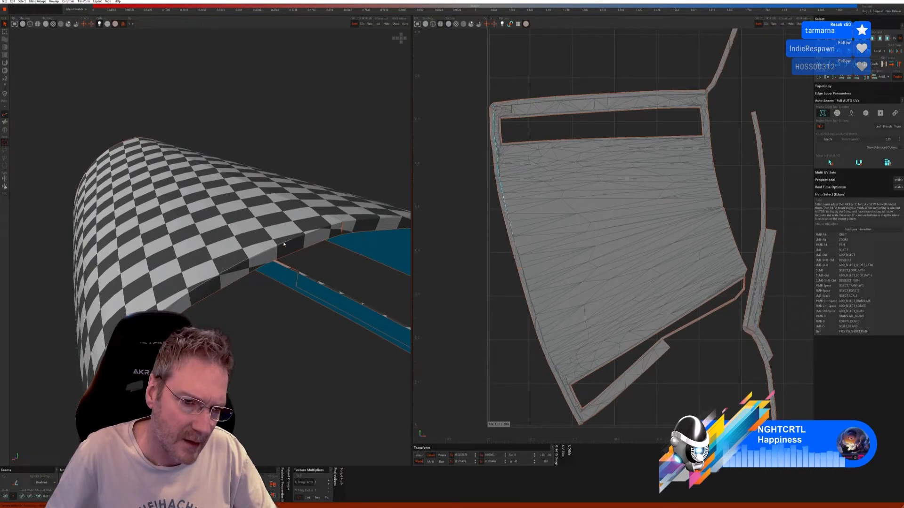
alt+right_drag(293, 273, 268, 309)
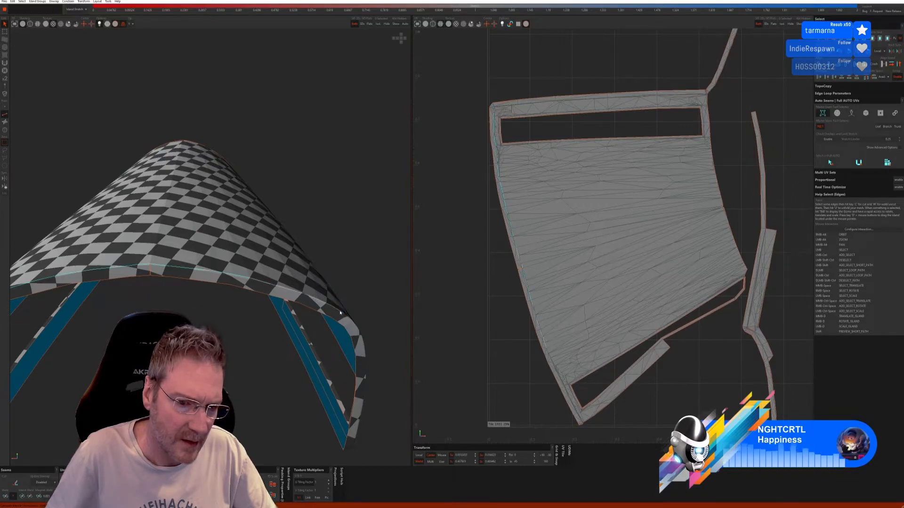
alt+right_drag(329, 331, 261, 324)
scroll(261, 323, up, 2)
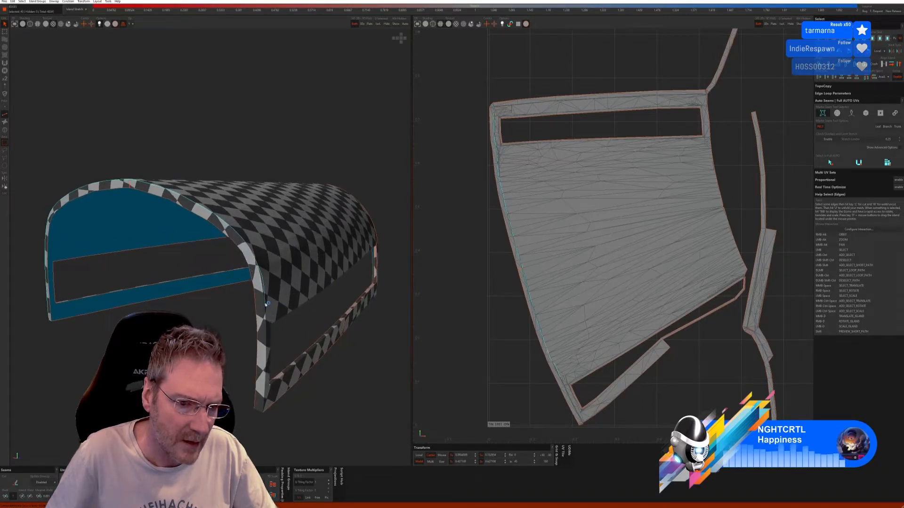
key(ctrl+z)
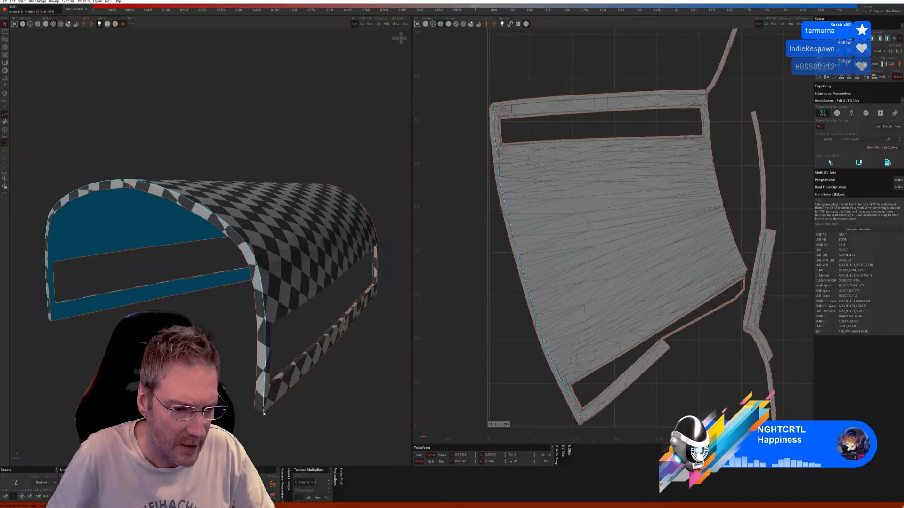
shift+click(263, 414)
Cut the UVs along the selected outer rim edges of the arched end and look over the hood's side
alt+right_drag(264, 413, 283, 358)
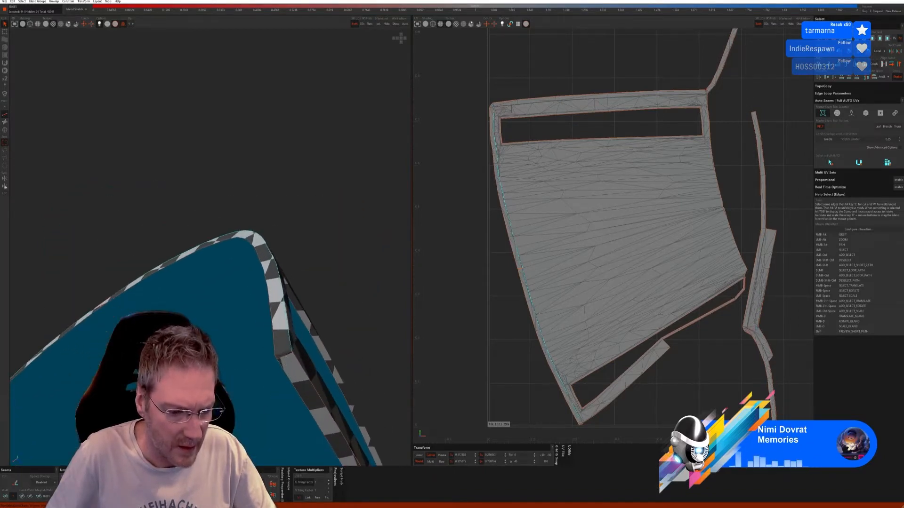
click(5, 497)
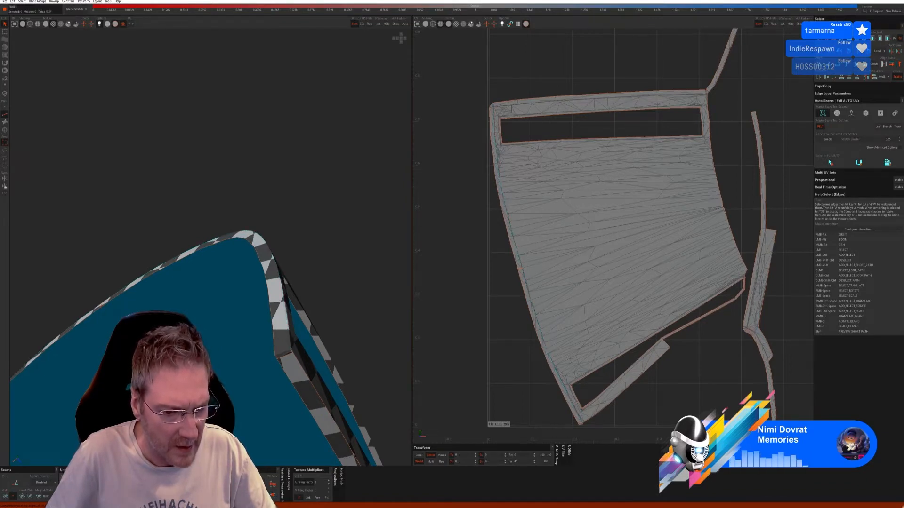
scroll(181, 326, down, 4)
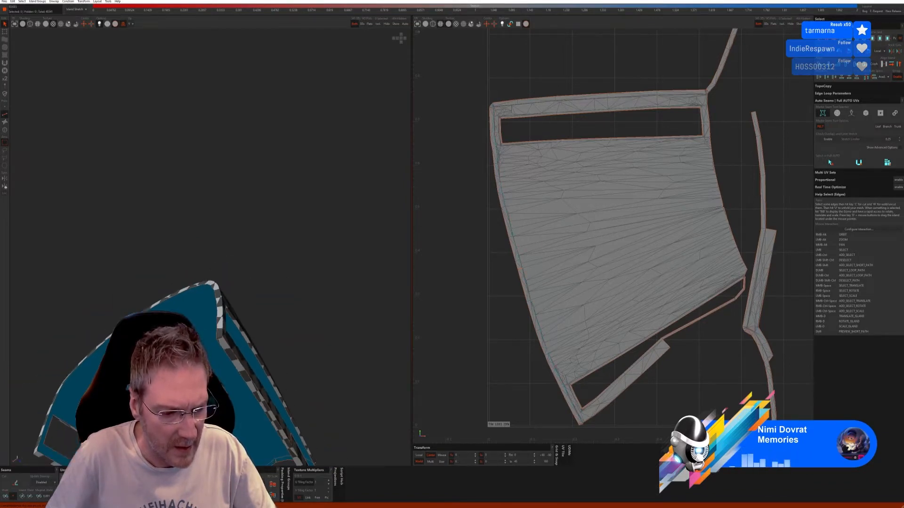
key(ctrl+z)
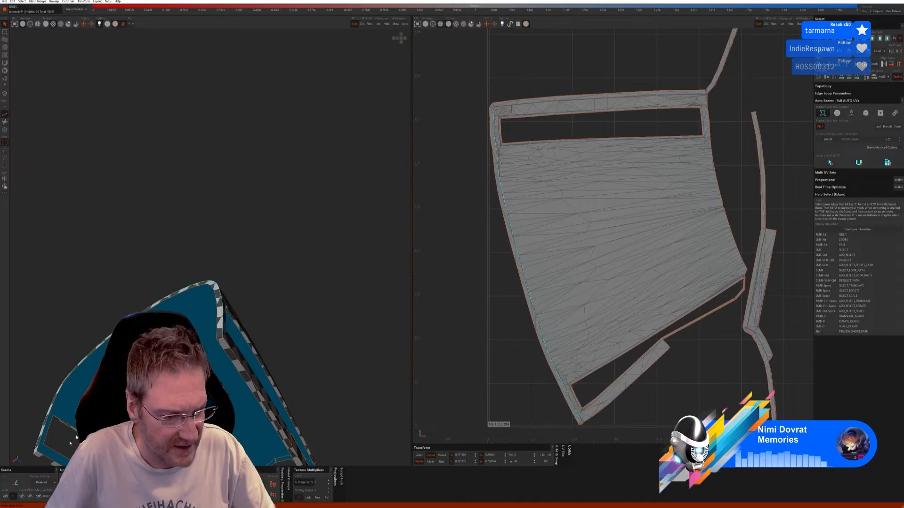
click(15, 484)
scroll(231, 275, down, 3)
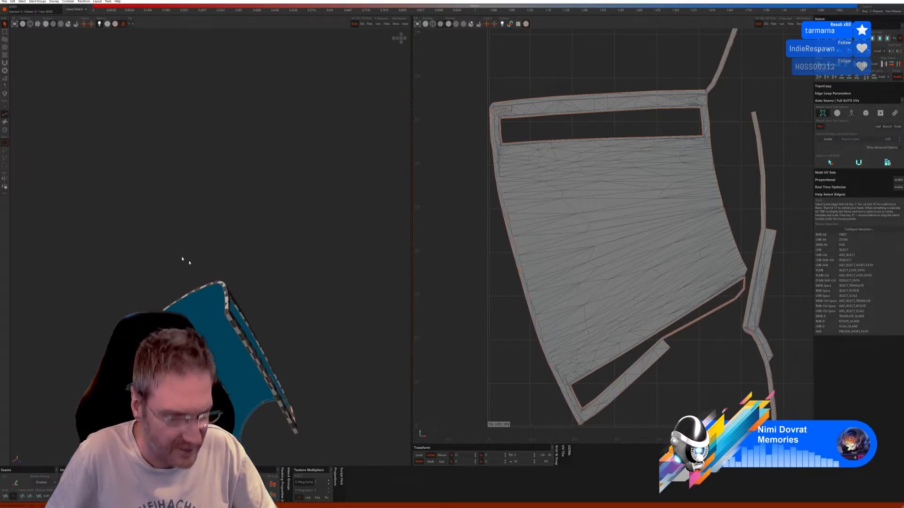
scroll(185, 261, up, 3)
scroll(189, 284, down, 4)
alt+right_drag(189, 285, 103, 315)
alt+middle_drag(70, 330, 208, 282)
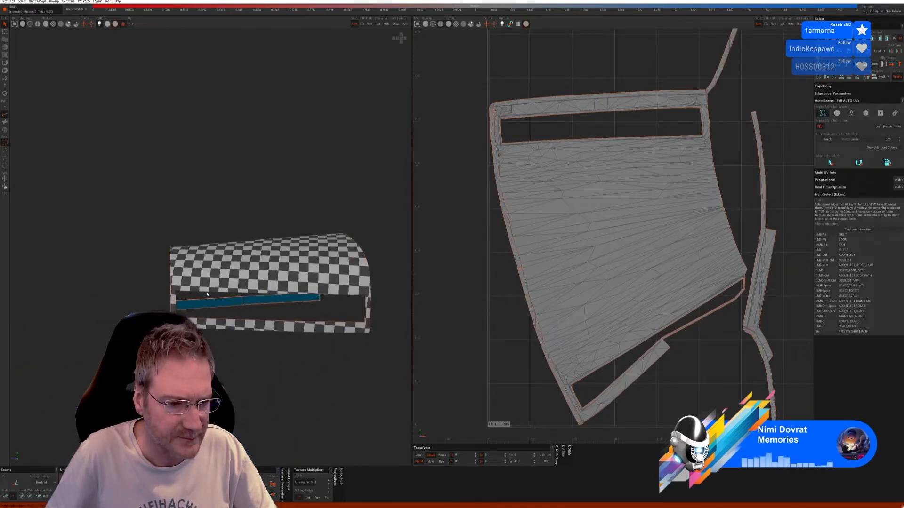
Cut the short edge at the foot of the arched end where the end post meets the lower side rail
alt+right_drag(207, 282, 303, 285)
alt+middle_drag(134, 302, 211, 273)
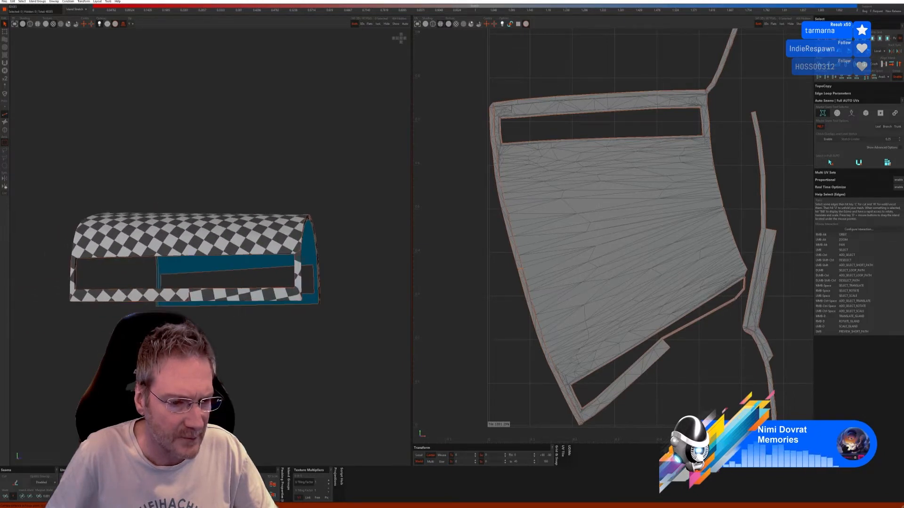
alt+right_drag(218, 323, 221, 283)
scroll(209, 324, down, 1)
scroll(201, 243, up, 2)
scroll(201, 243, up, 4)
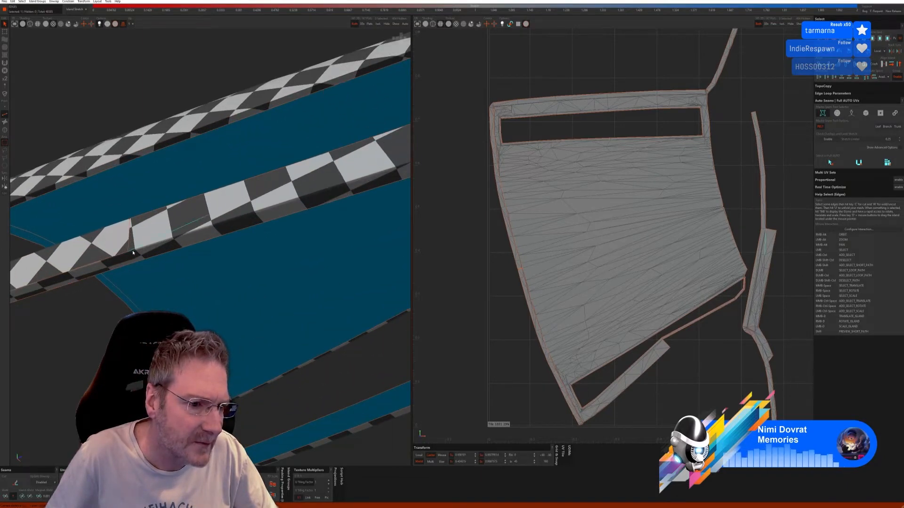
scroll(136, 254, down, 2)
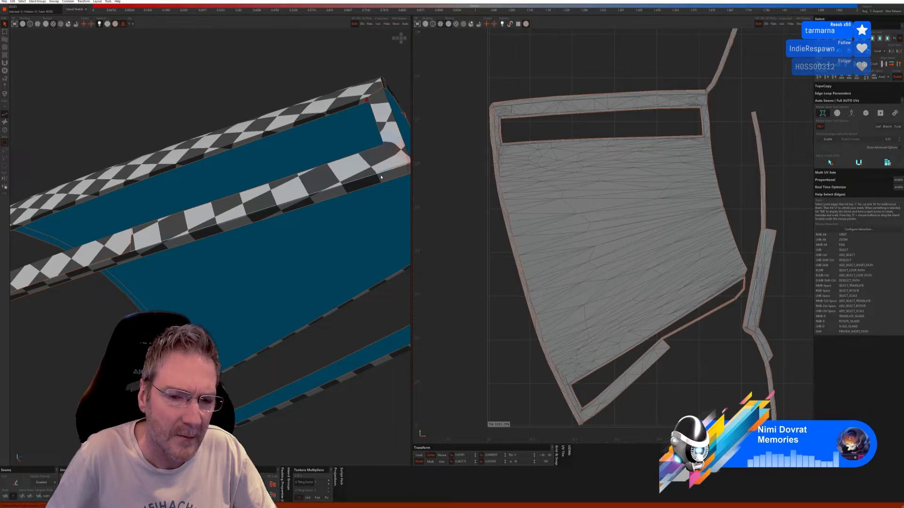
alt+right_drag(381, 177, 348, 208)
scroll(285, 224, up, 2)
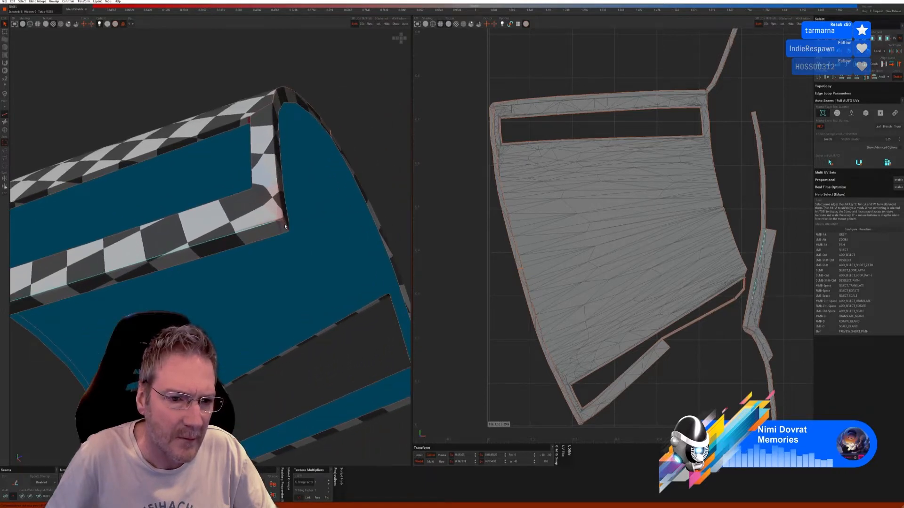
scroll(285, 225, up, 1)
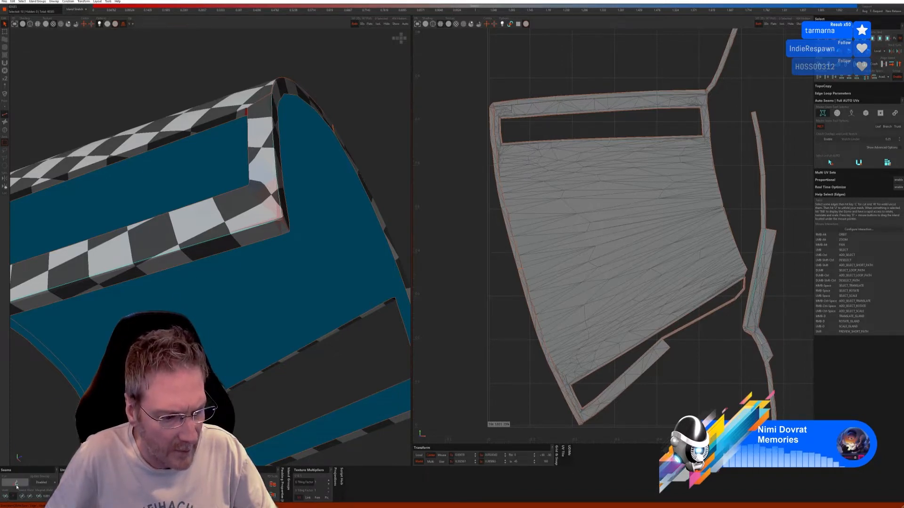
scroll(183, 291, down, 5)
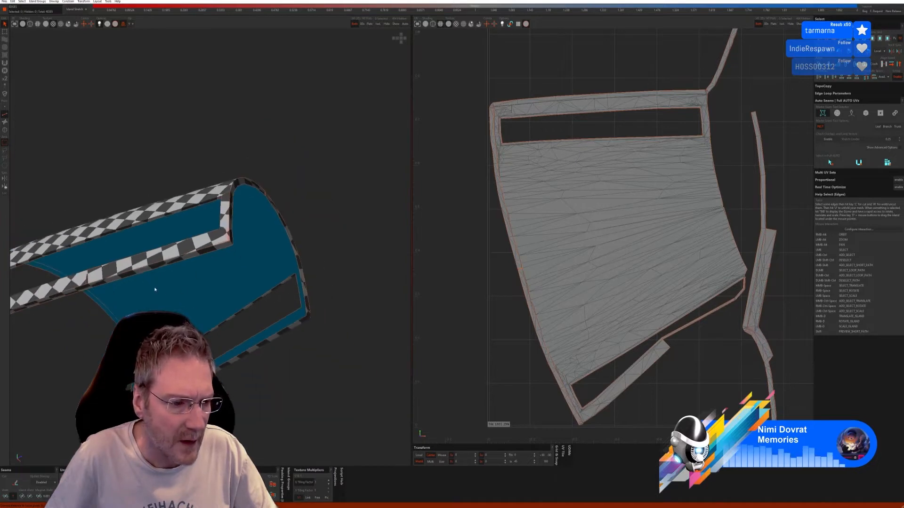
Check the hood's side frame, then unfold and repack the UV islands
alt+right_drag(156, 289, 180, 252)
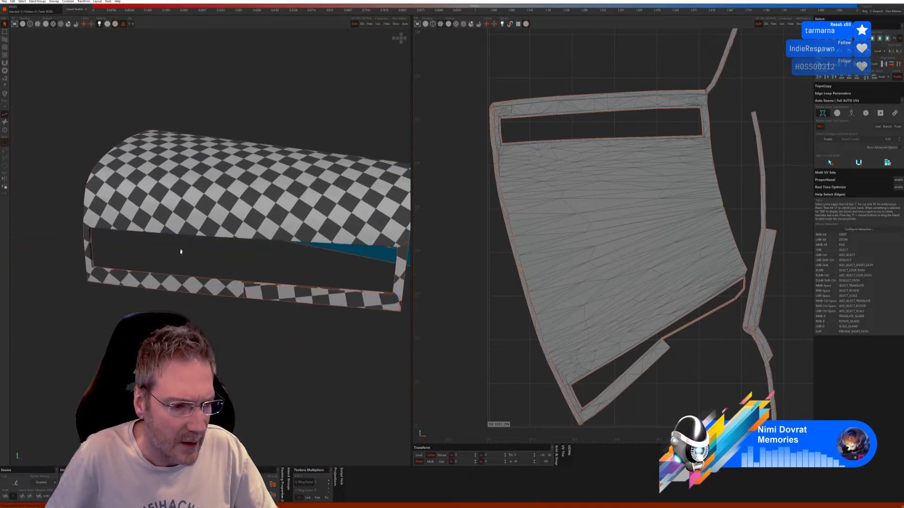
scroll(177, 301, up, 3)
mouse_move(175, 304)
alt+right_down()
mouse_move(198, 346)
mouse_move(184, 295)
mouse_move(162, 297)
alt+right_up()
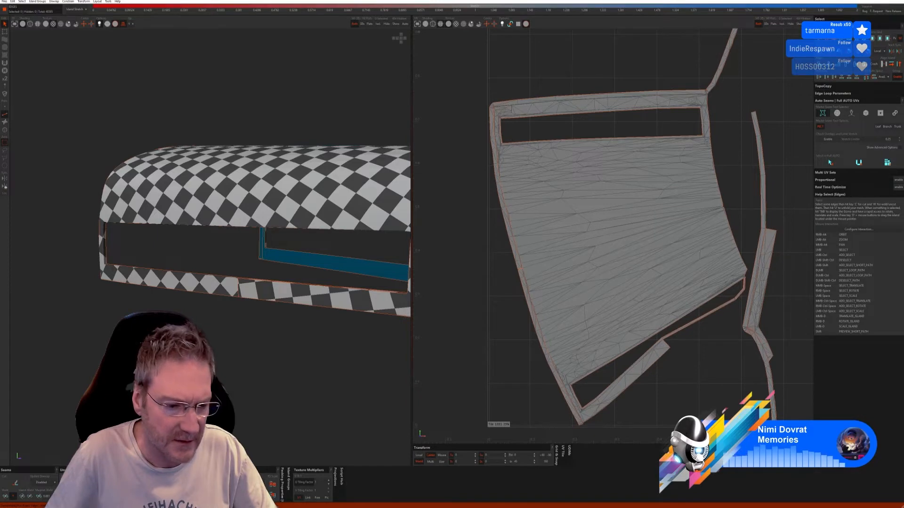
key(ctrl+z)
key(ctrl+z)
key(p)
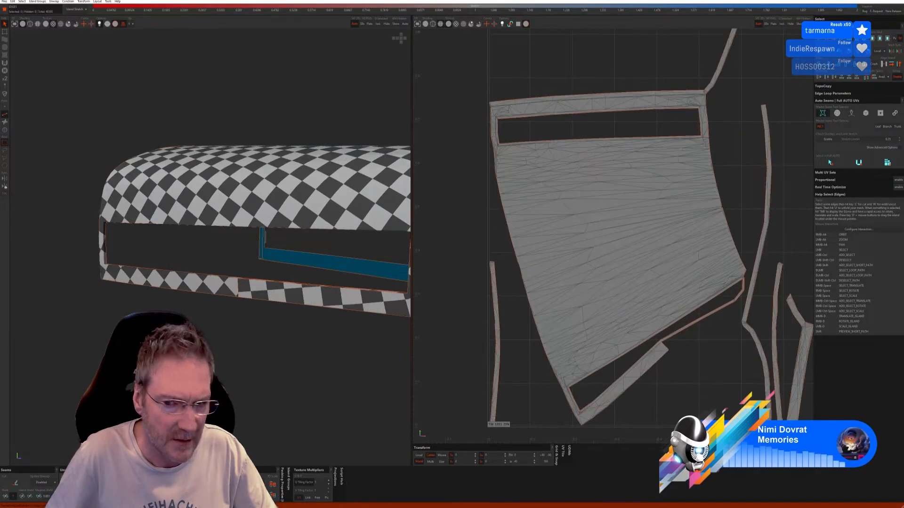
Cut the short edges across the thin rim strip at its bend near the foot of the arched end
scroll(261, 368, down, 4)
scroll(279, 382, up, 1)
alt+drag(278, 382, 236, 340)
scroll(196, 170, up, 8)
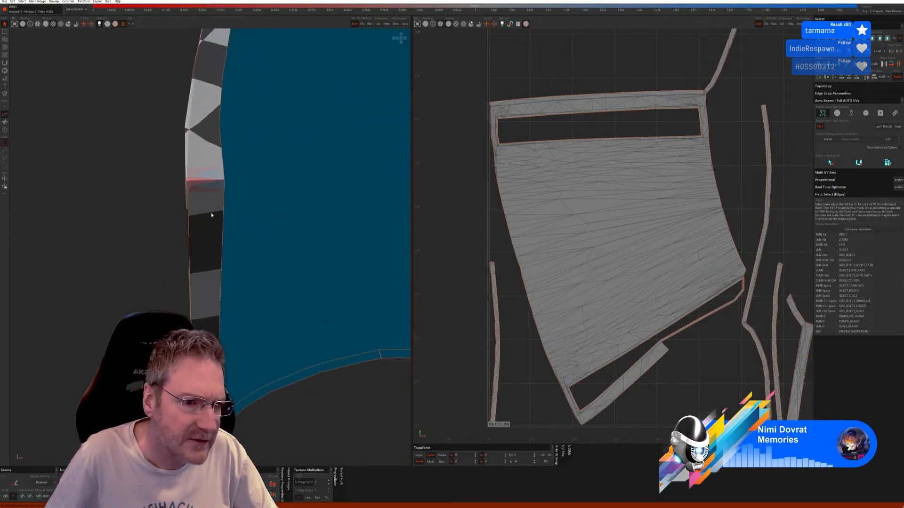
ctrl+click(187, 184)
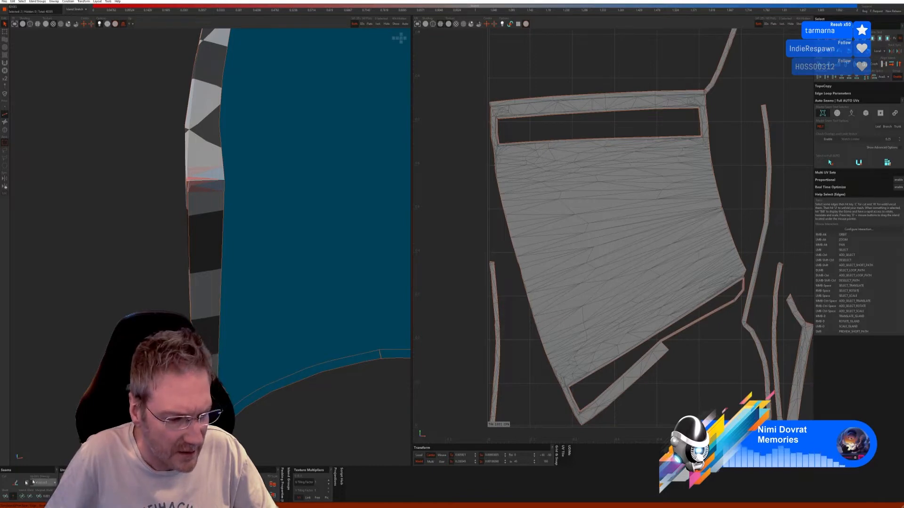
click(15, 483)
Cut the matching short edge across the rim strip at the corner of the opposite foot
scroll(152, 355, down, 6)
alt+right_drag(270, 346, 198, 308)
scroll(213, 245, up, 6)
scroll(209, 234, up, 2)
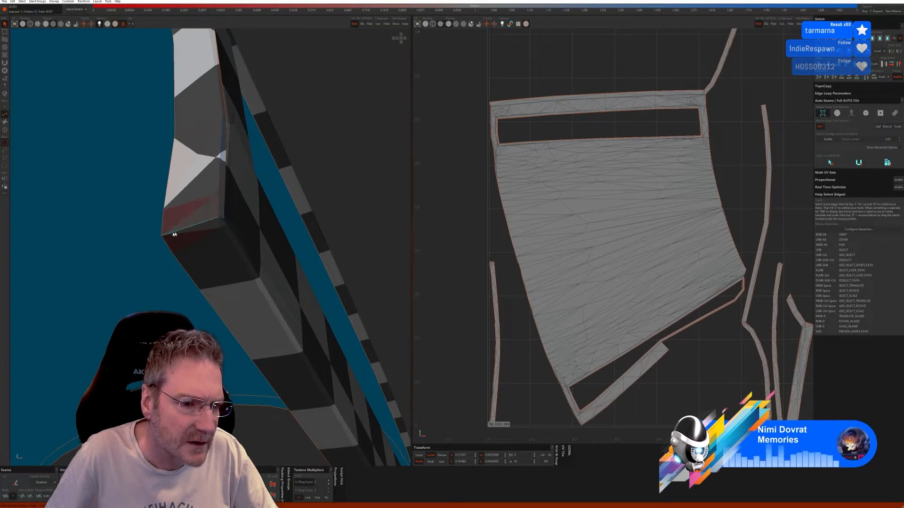
key(c)
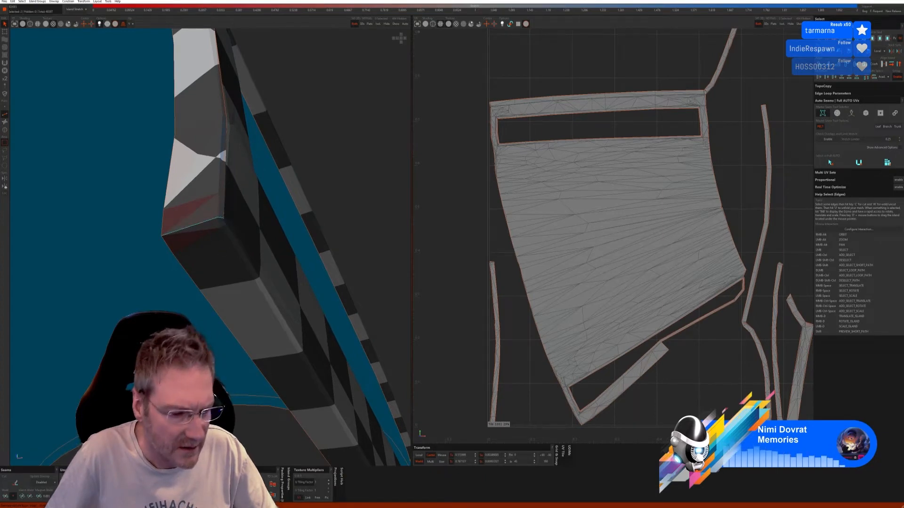
click(17, 485)
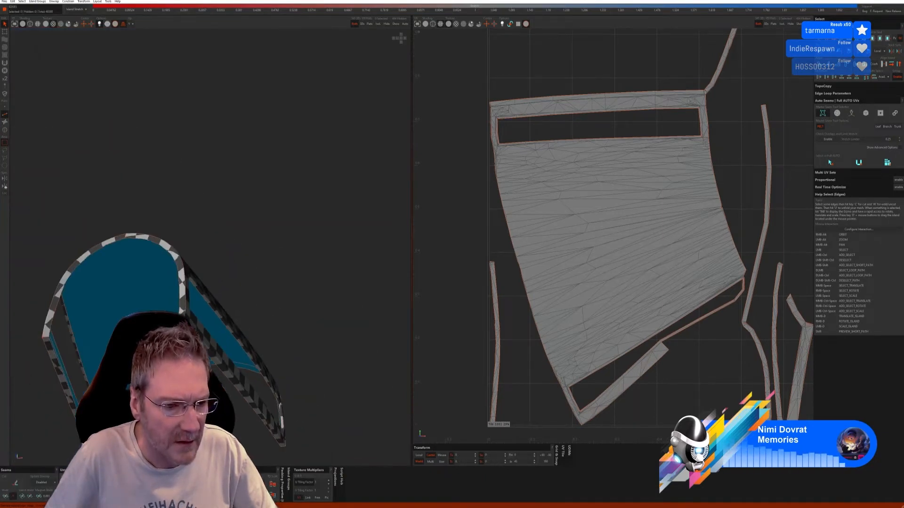
Cut the UVs along the side rail's lower outer edge from the arched end's corner to its far end, then unfold and repack
scroll(221, 335, up, 10)
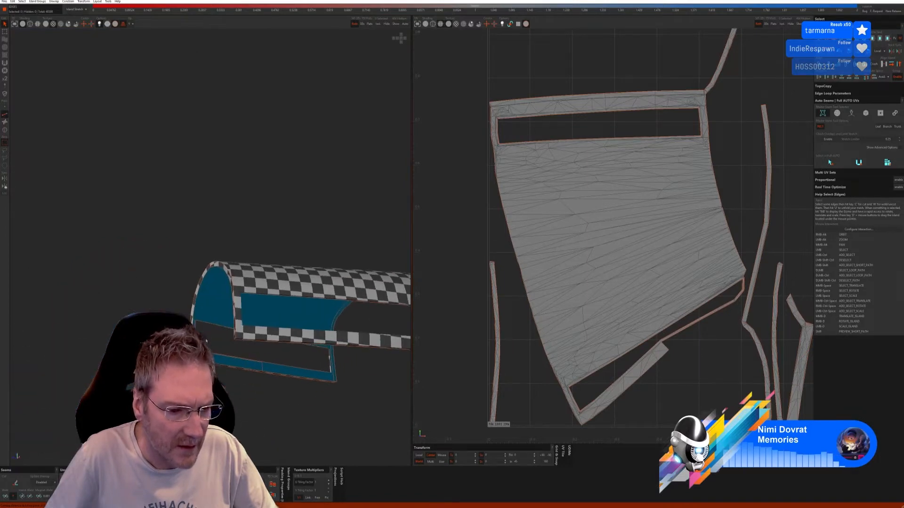
scroll(263, 338, down, 5)
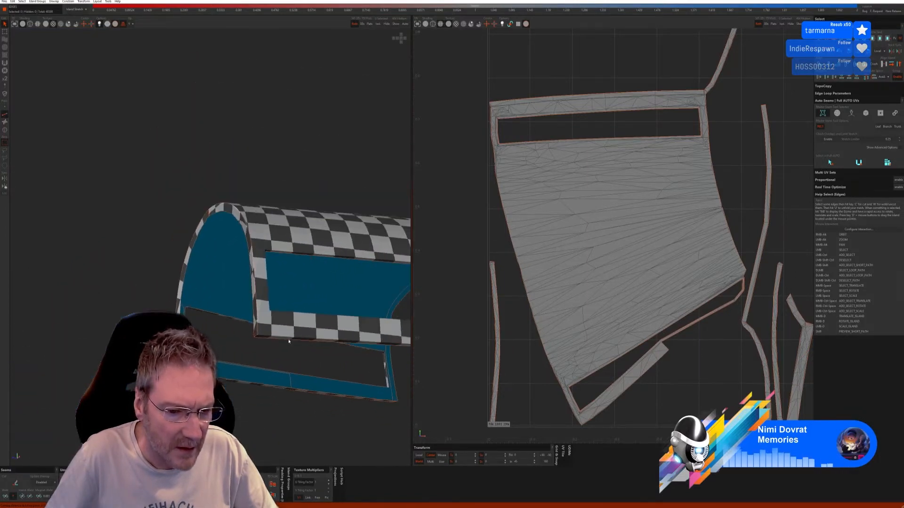
alt+right_drag(289, 341, 177, 263)
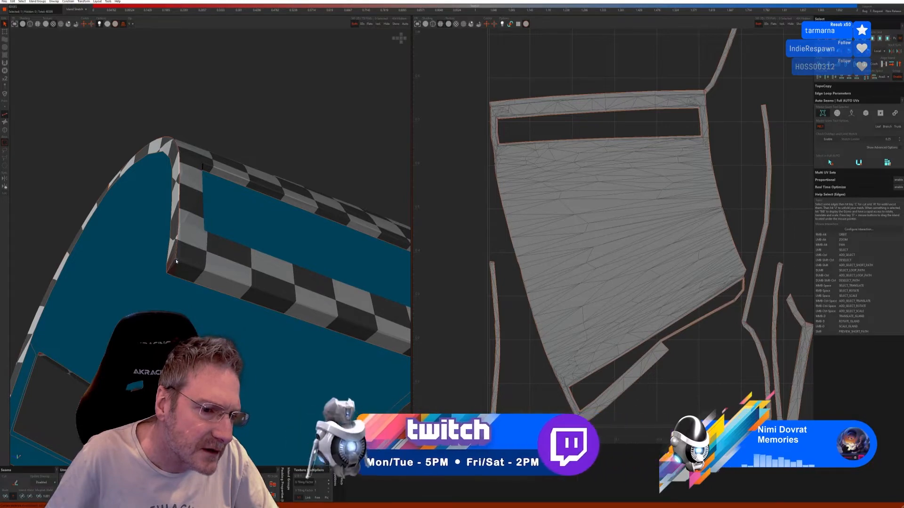
click(262, 292)
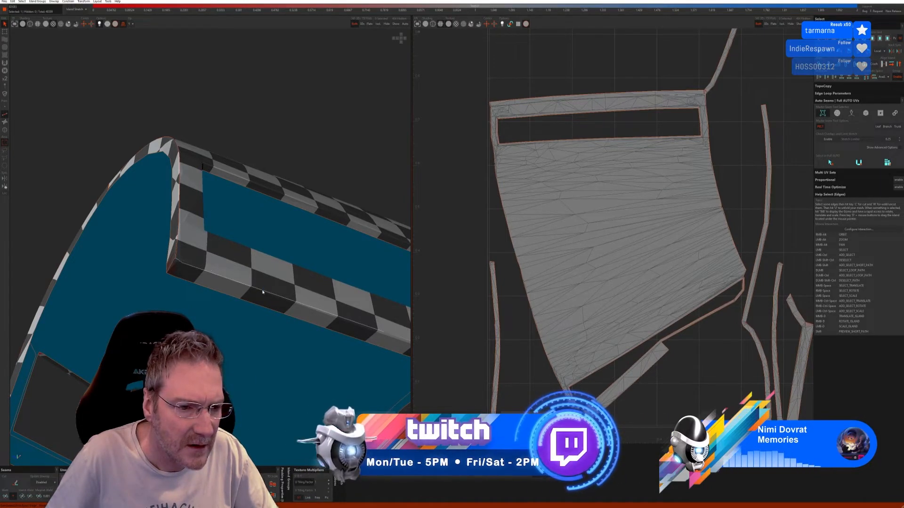
alt+middle_drag(300, 320, 211, 290)
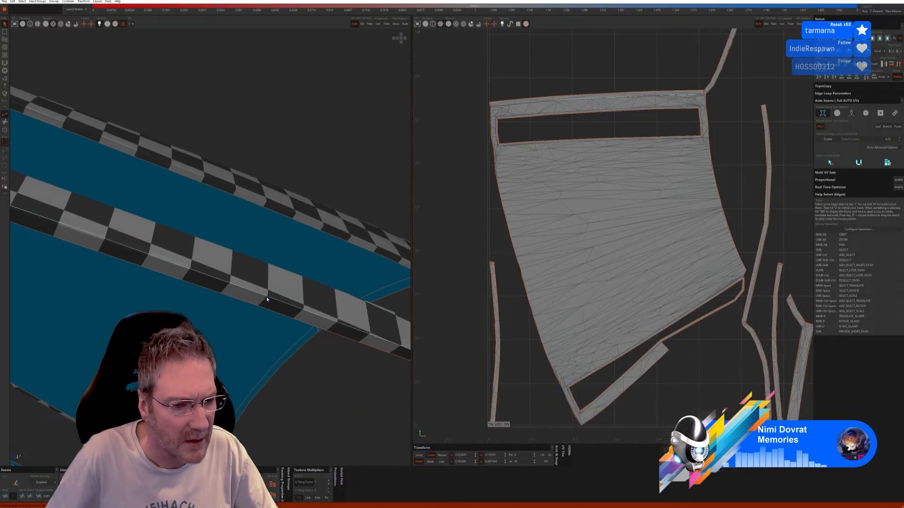
alt+middle_drag(267, 299, 228, 318)
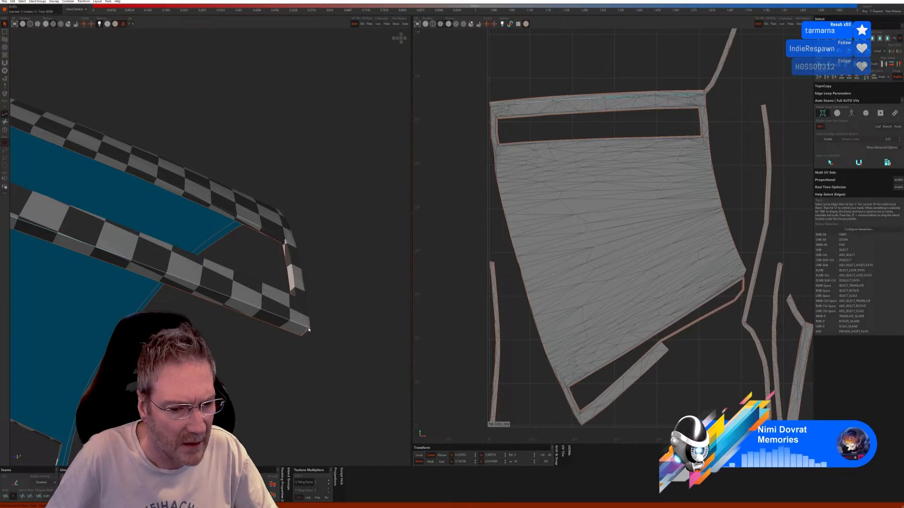
key(c)
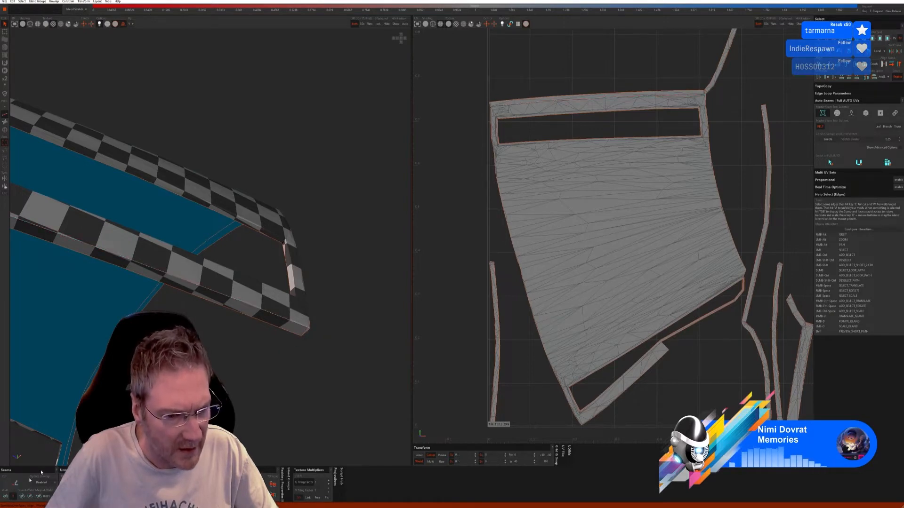
alt+right_drag(309, 329, 123, 233)
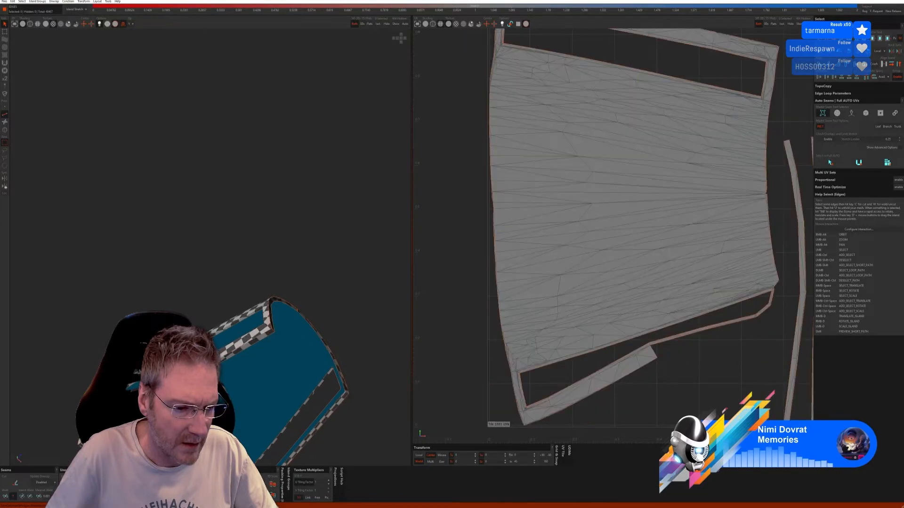
scroll(210, 327, up, 2)
alt+right_drag(209, 326, 195, 426)
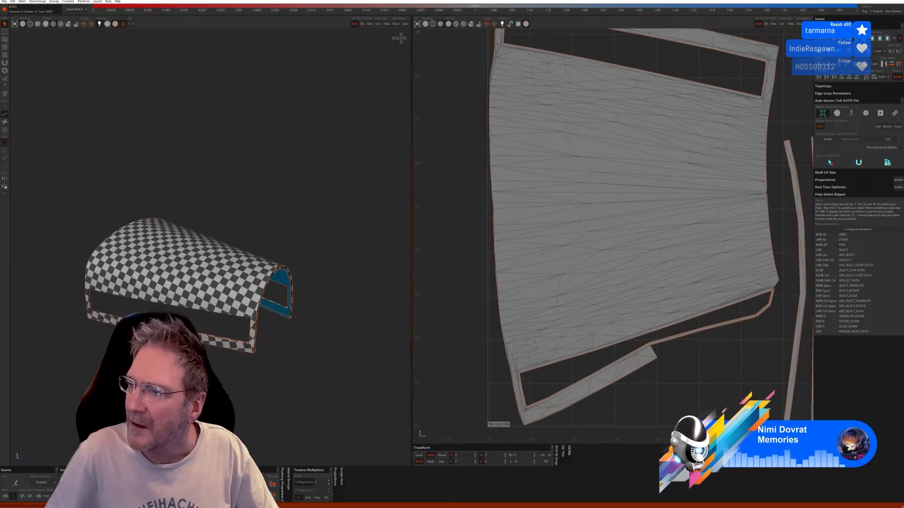
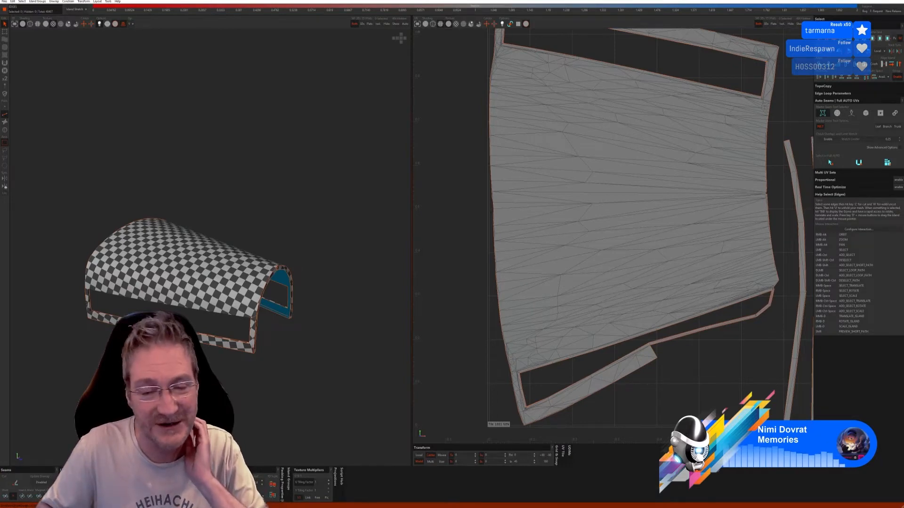
Cut the UVs along the inner edge of the lower rail beneath the hood's side opening
scroll(188, 283, up, 3)
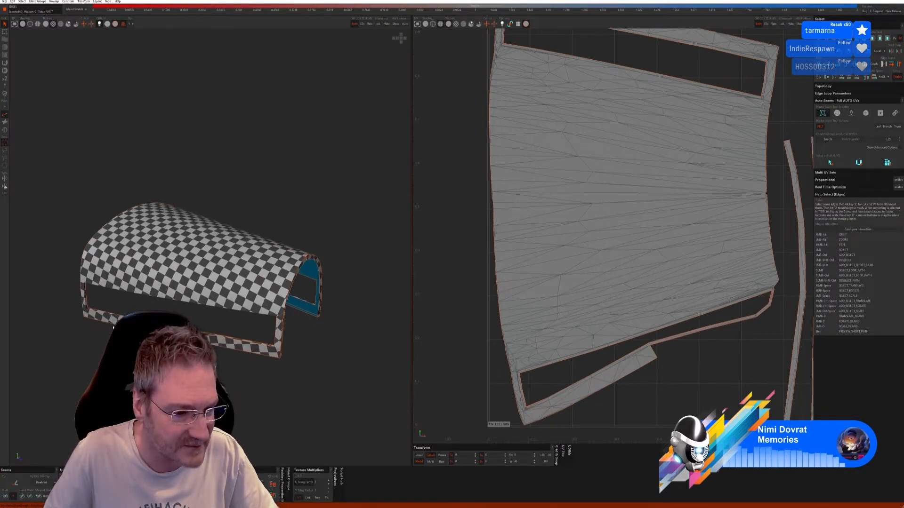
alt+right_drag(101, 351, 126, 363)
alt+middle_drag(127, 364, 223, 335)
scroll(223, 335, up, 10)
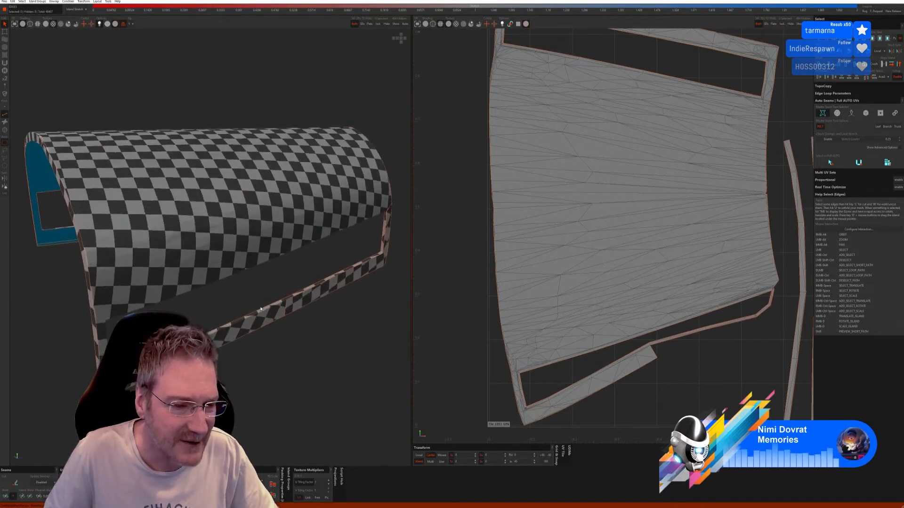
click(279, 305)
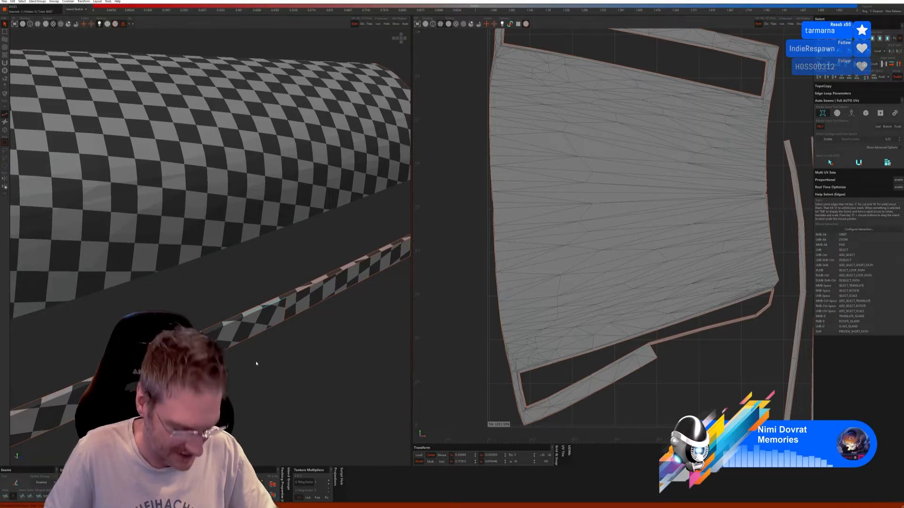
alt+right_drag(257, 363, 257, 354)
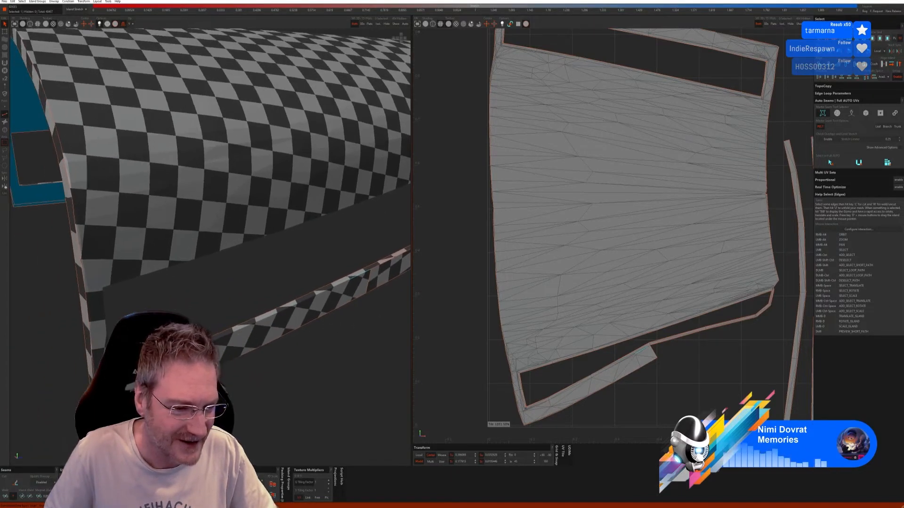
shift+click(125, 376)
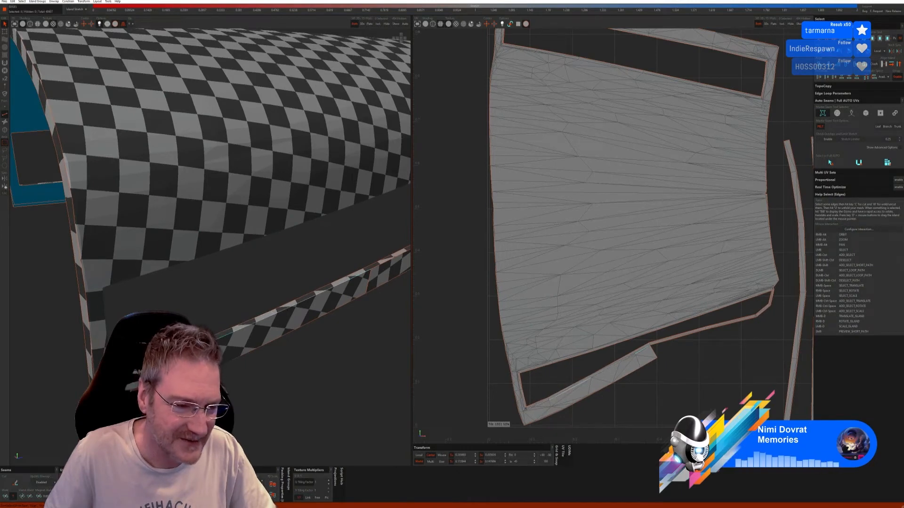
click(18, 484)
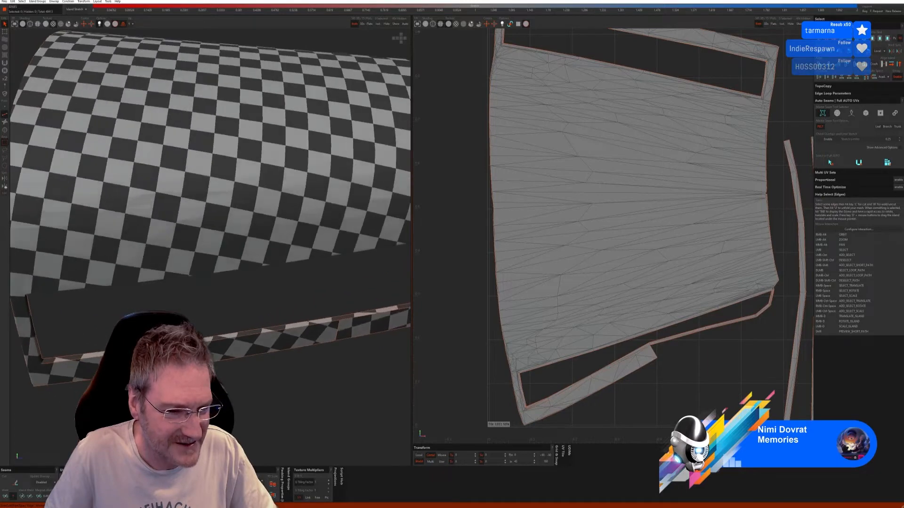
Cut the short edge at the side opening's lower inner corner, where the far end post meets the rail
alt+right_drag(158, 359, 80, 363)
alt+middle_drag(81, 362, 153, 404)
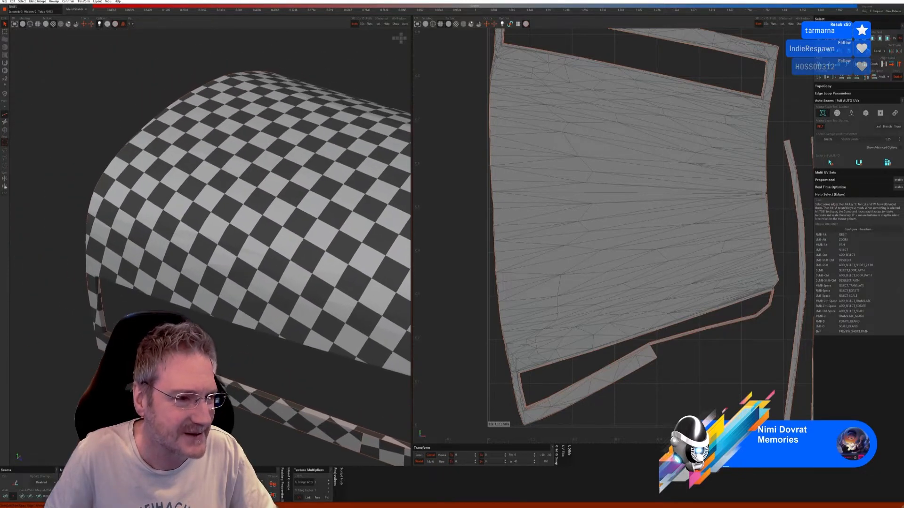
scroll(107, 332, up, 5)
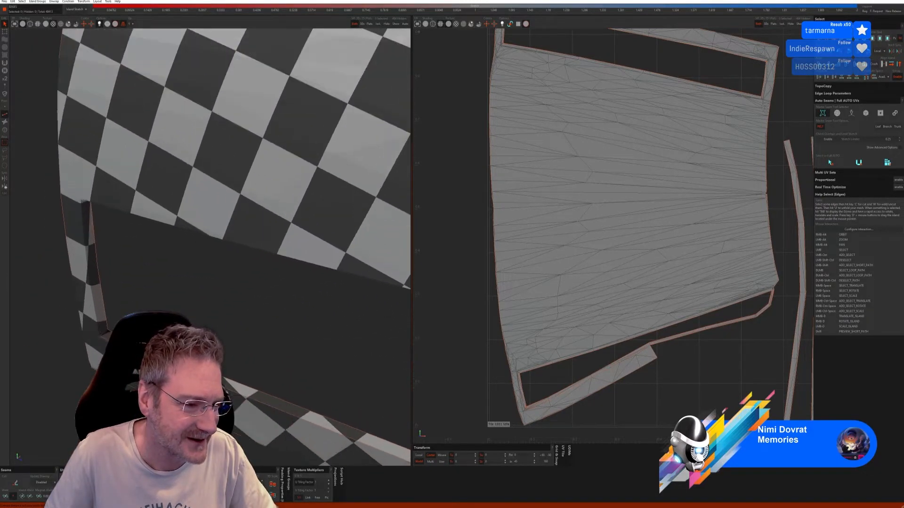
scroll(103, 336, up, 3)
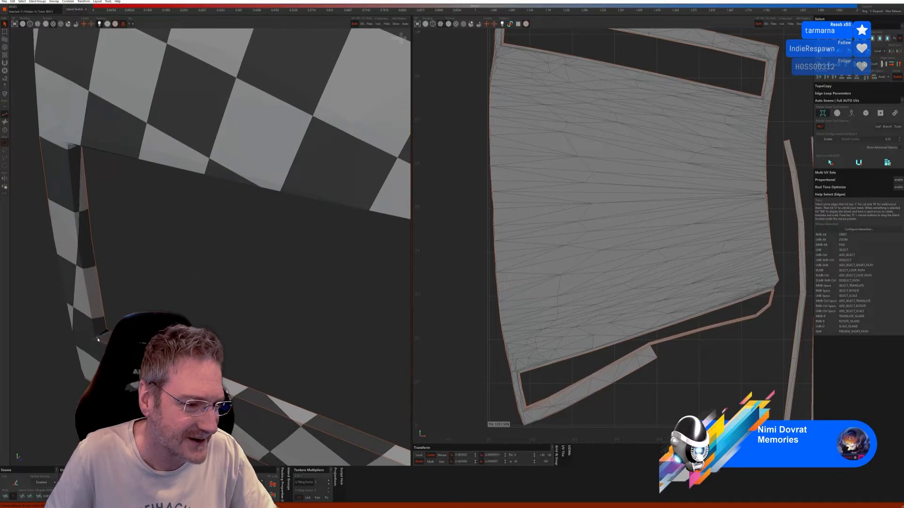
click(15, 485)
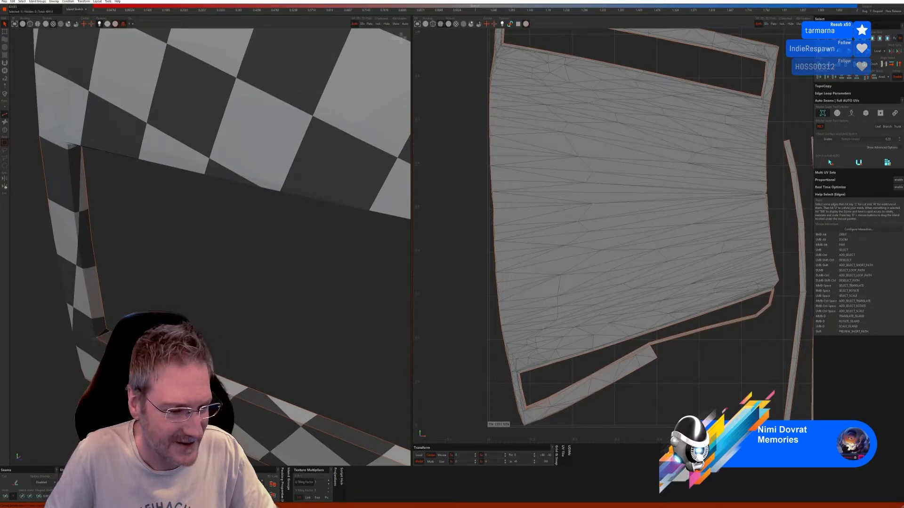
scroll(153, 367, down, 6)
alt+middle_drag(268, 414, 202, 340)
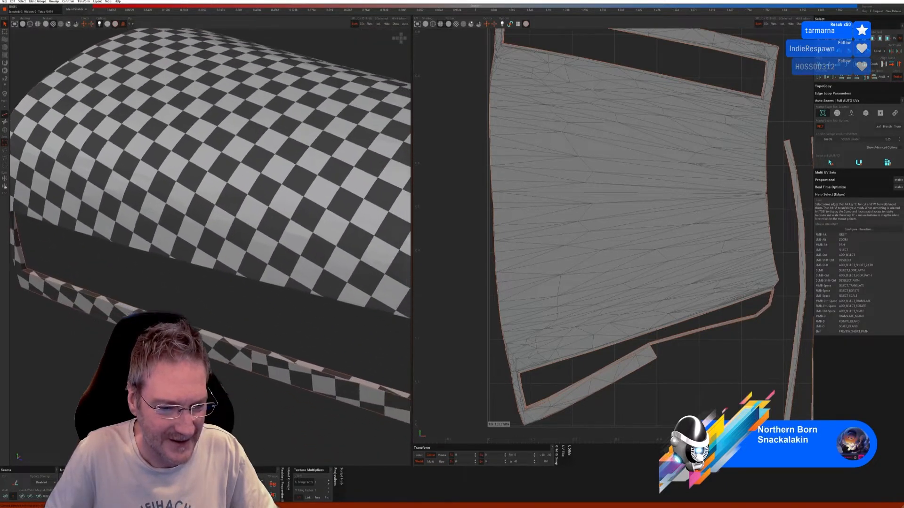
Cut the short edge at the side opening's other lower inner corner, where the near end post meets the lower rail
scroll(202, 340, up, 4)
scroll(202, 339, down, 3)
alt+drag(202, 339, 317, 308)
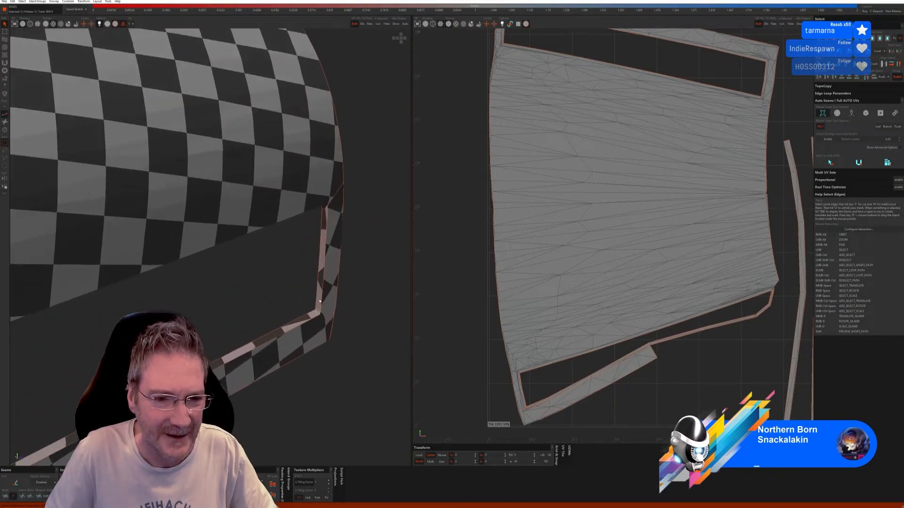
click(321, 318)
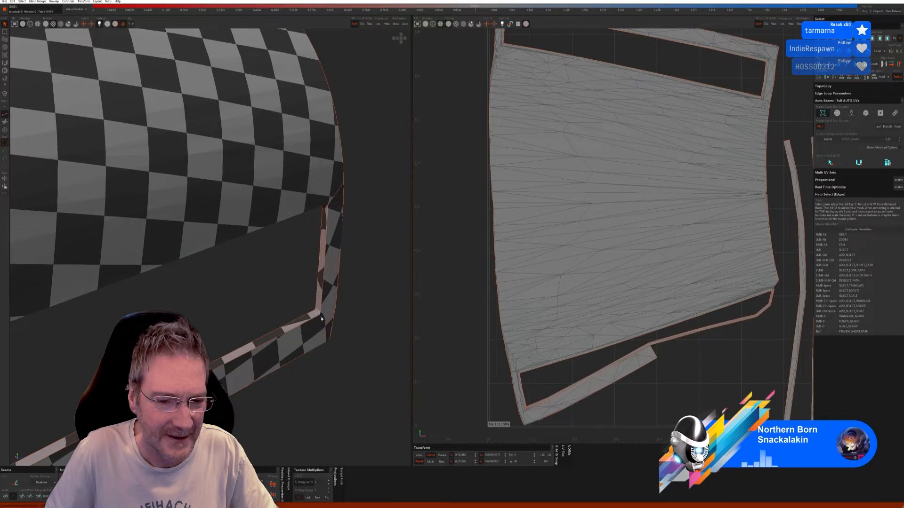
click(319, 317)
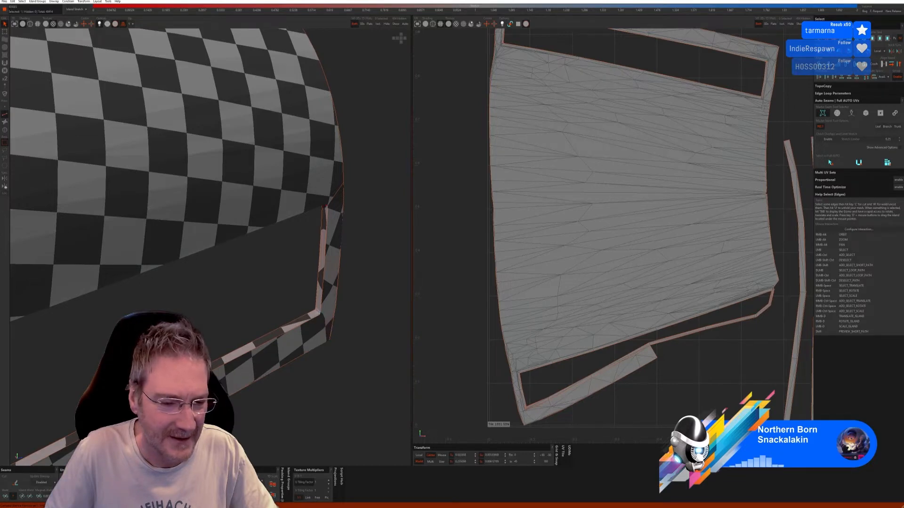
click(15, 484)
Cut the short edge at the upper inner corner of the same end post, where it meets the hood
alt+right_drag(302, 336, 292, 272)
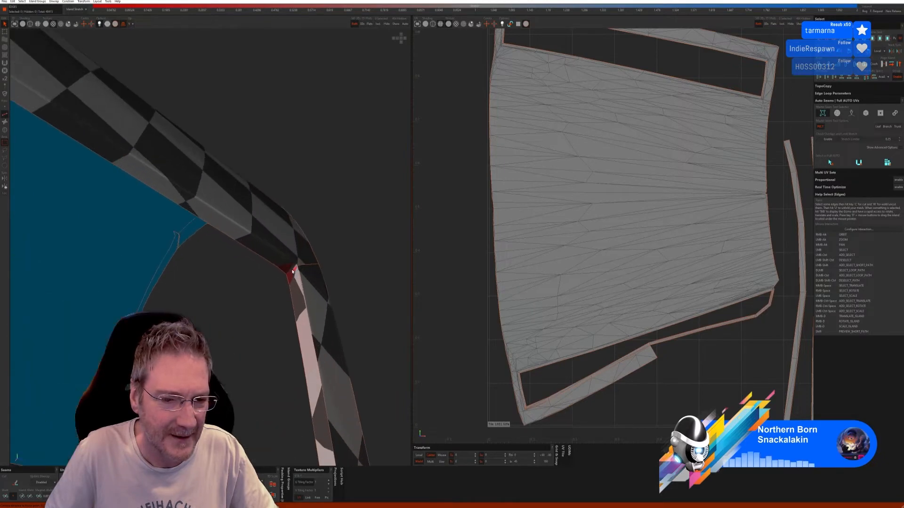
click(293, 271)
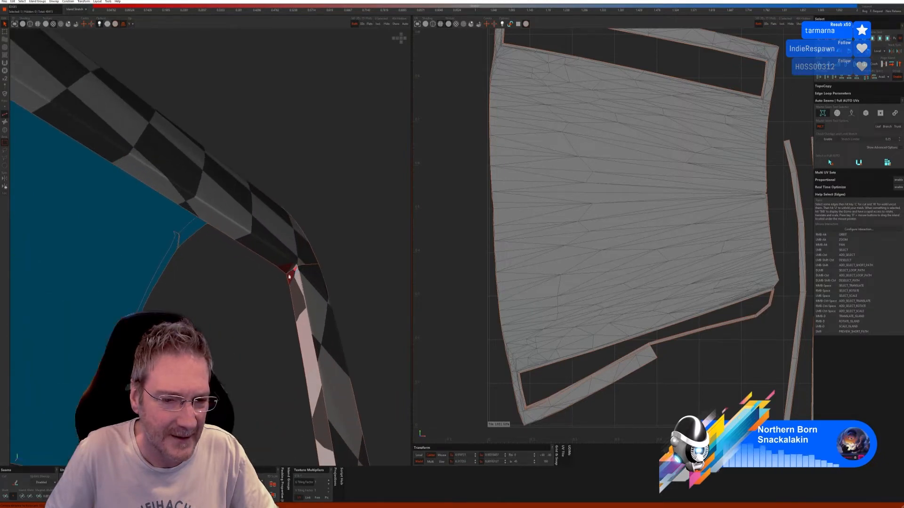
click(15, 483)
Cut the short edge at the side opening's opposite upper inner corner, where the other end post meets the hood
scroll(237, 315, down, 8)
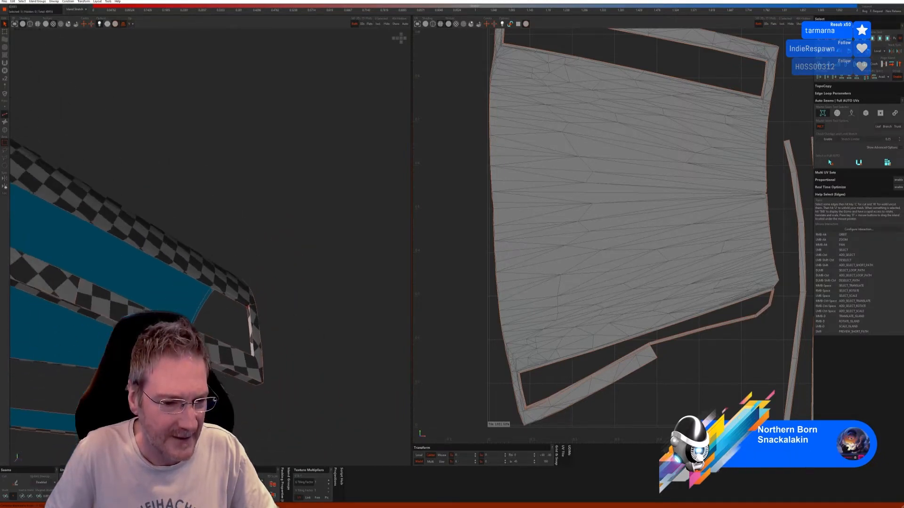
alt+right_drag(238, 317, 247, 349)
scroll(182, 312, up, 10)
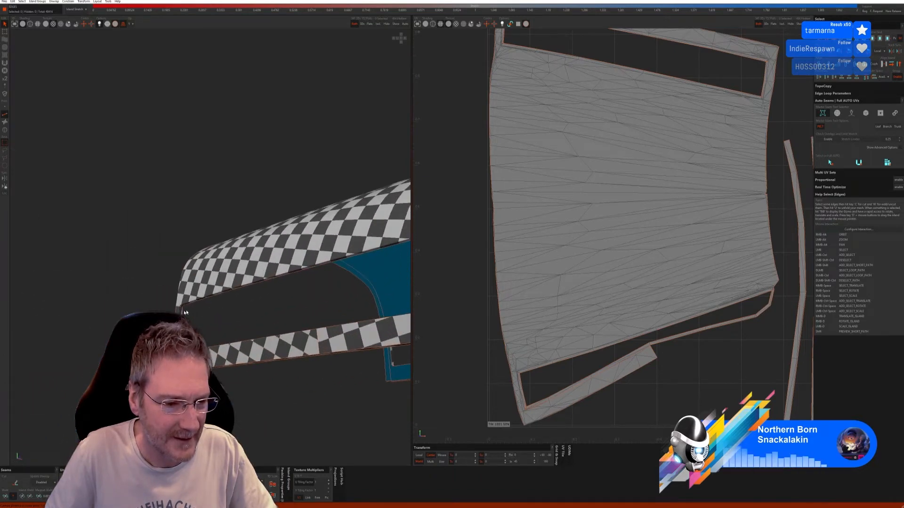
scroll(182, 313, up, 5)
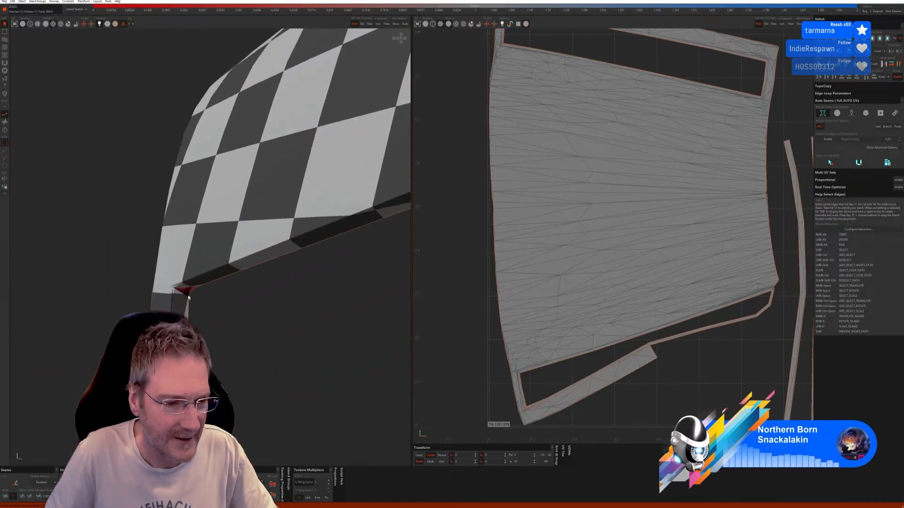
click(184, 293)
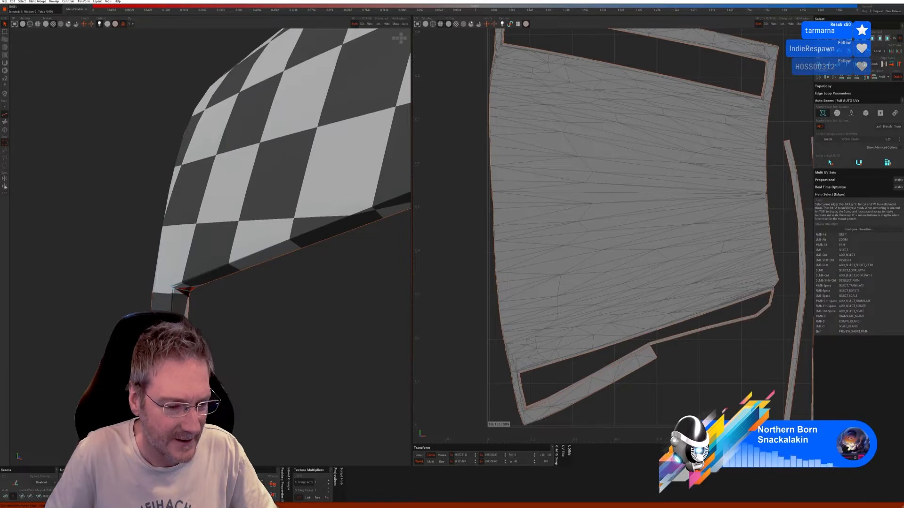
click(15, 483)
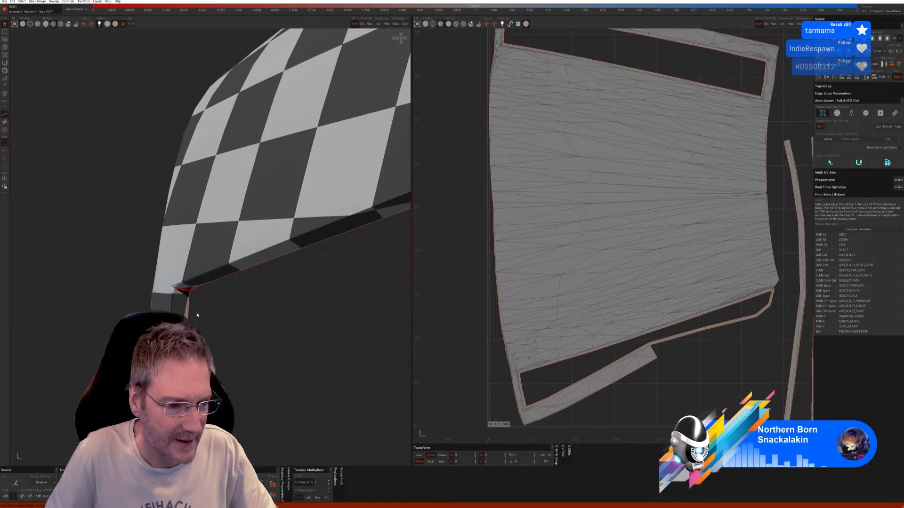
Cut the long vertical edge along that end post's inner side, running down from the side opening's upper corner
alt+right_drag(205, 308, 206, 292)
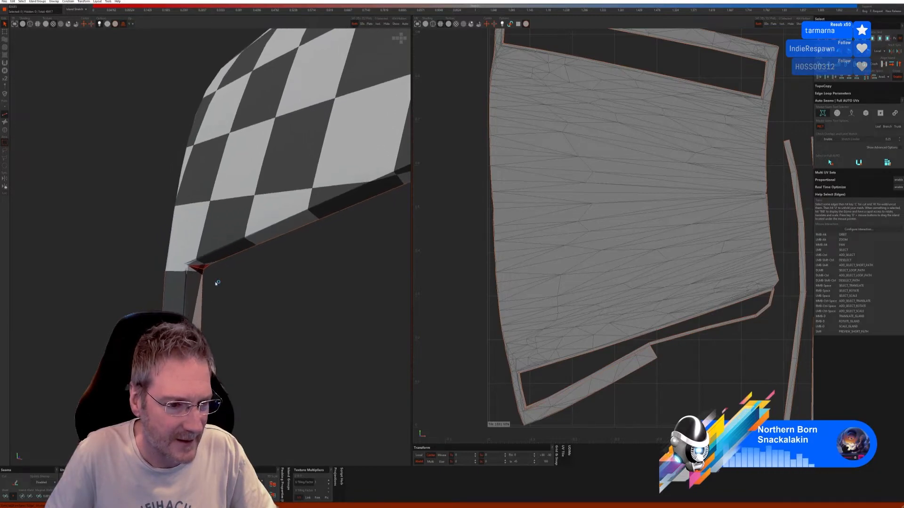
click(187, 273)
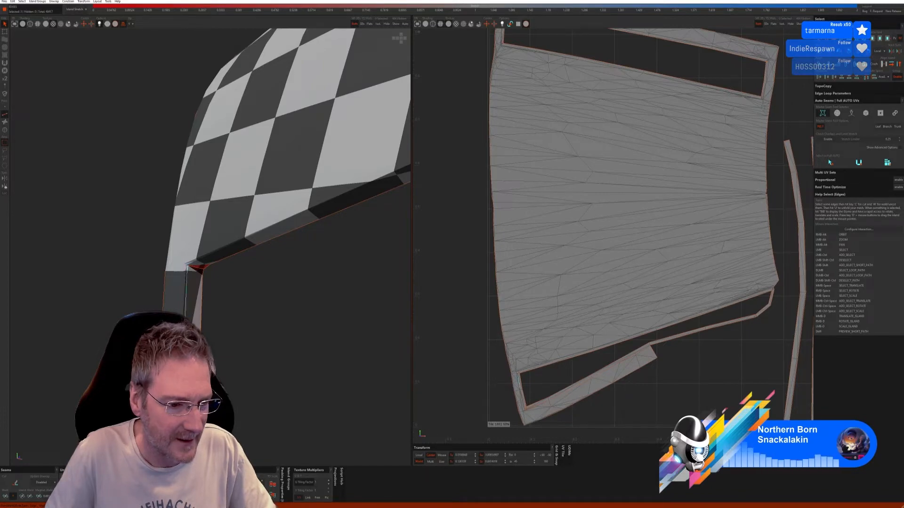
scroll(201, 423, down, 1)
alt+middle_drag(214, 444, 218, 320)
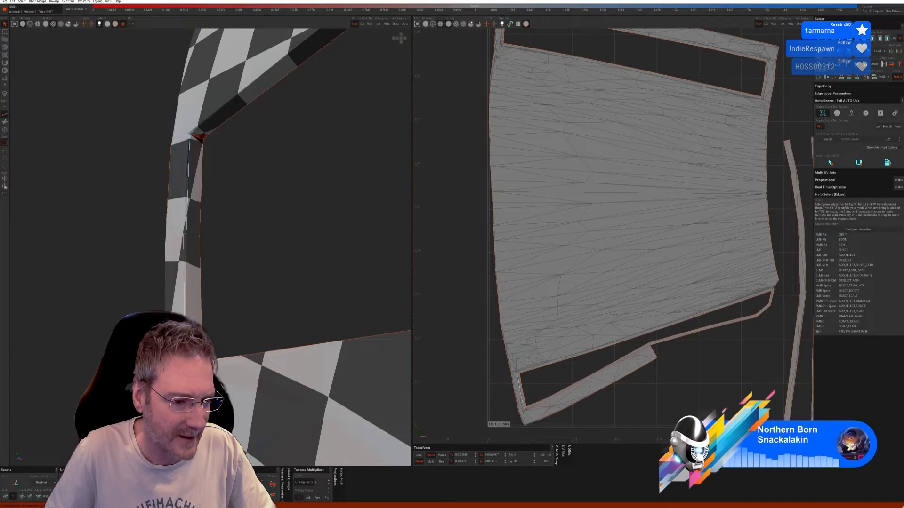
click(15, 483)
scroll(169, 400, down, 2)
scroll(202, 325, down, 6)
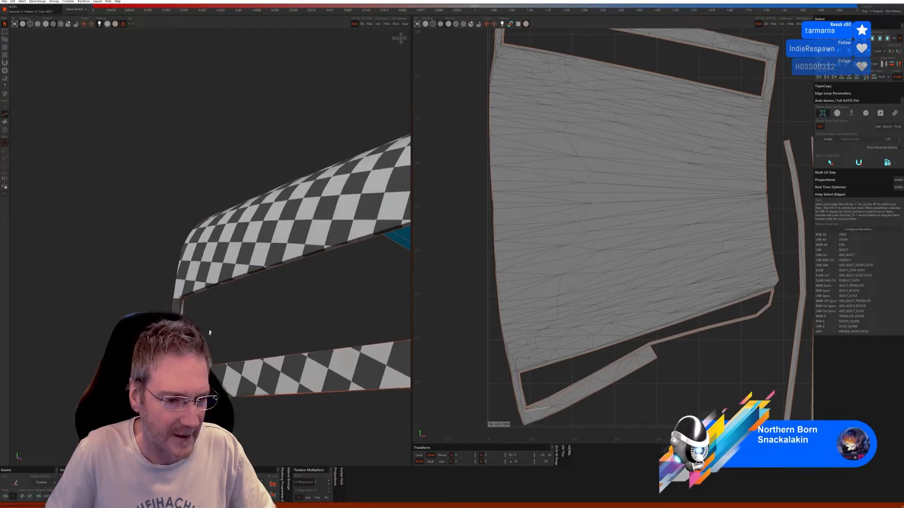
Cut the UVs along the upper edge of the side opening beneath the hood surface, from one corner to the other
alt+drag(201, 318, 139, 379)
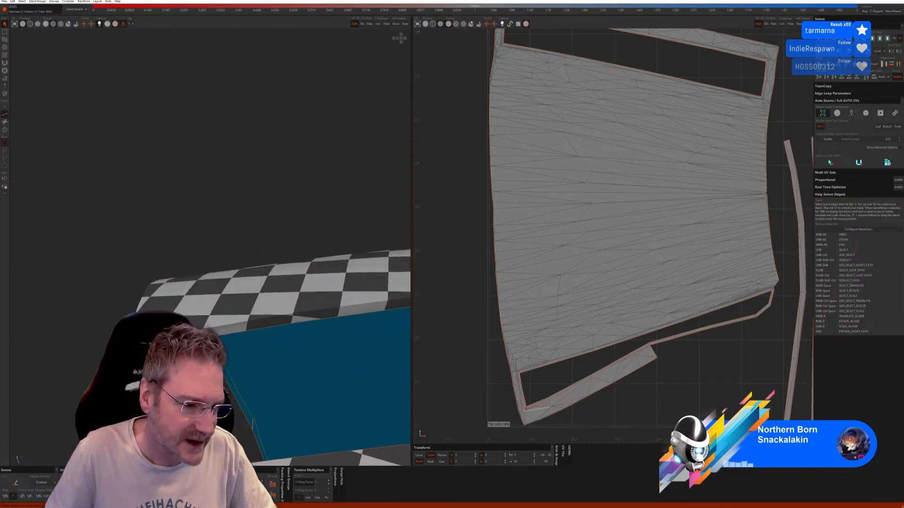
click(249, 417)
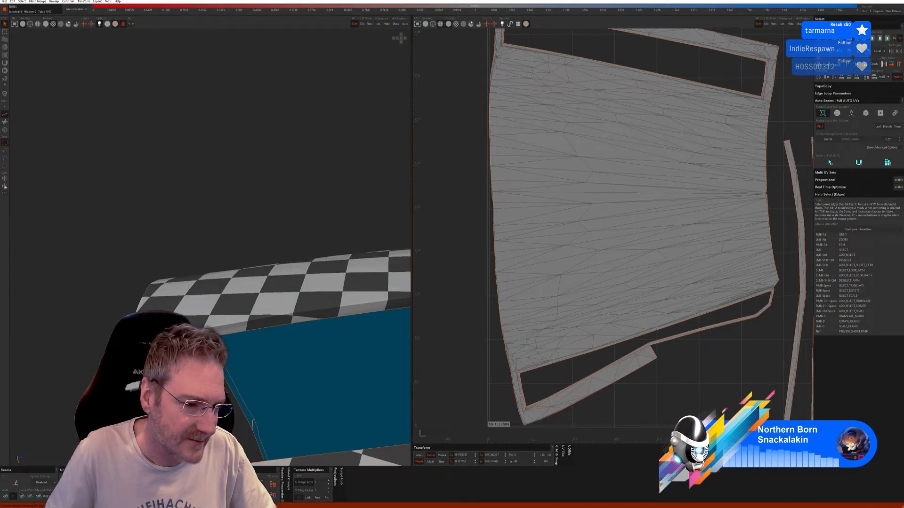
scroll(176, 334, up, 4)
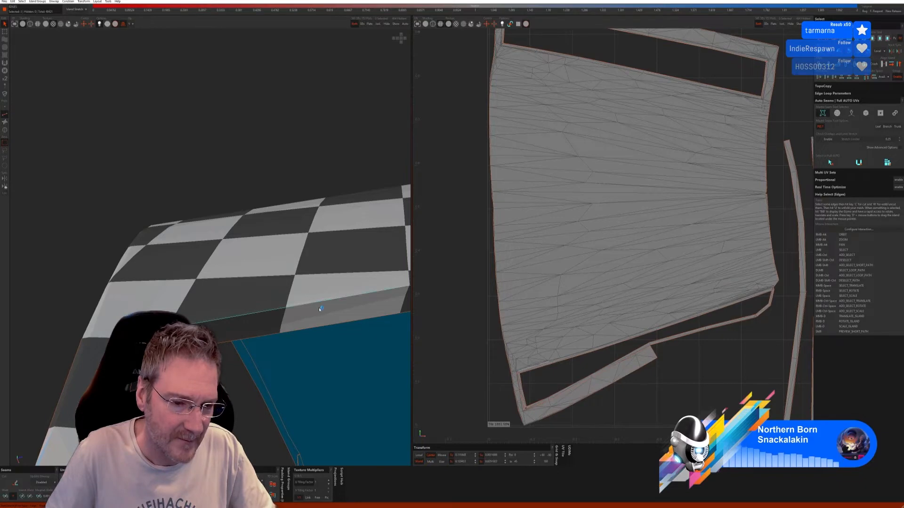
scroll(320, 309, down, 4)
alt+right_drag(319, 327, 279, 329)
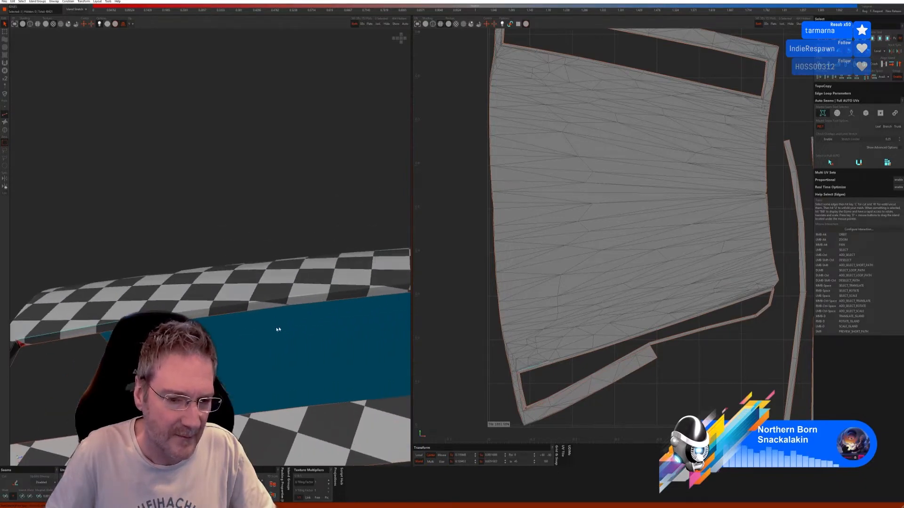
click(347, 294)
shift+click(347, 294)
alt+right_drag(366, 300, 277, 308)
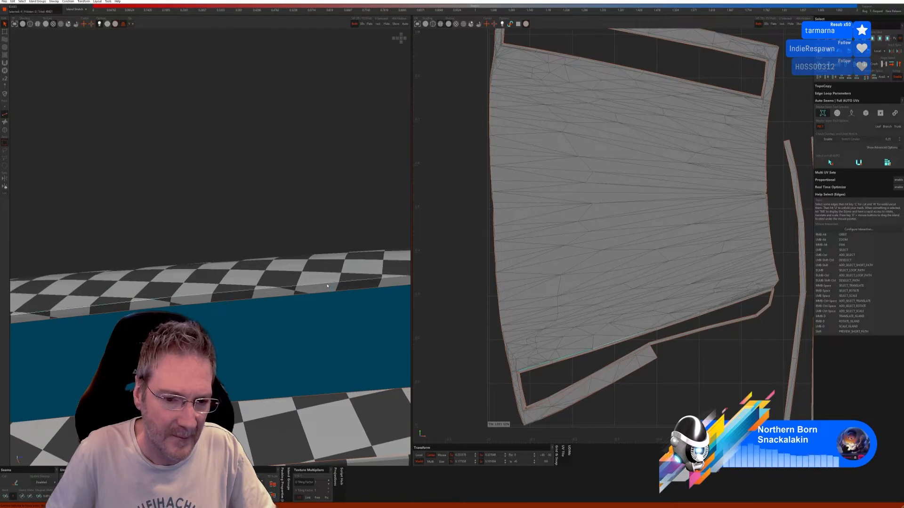
alt+right_drag(327, 286, 309, 298)
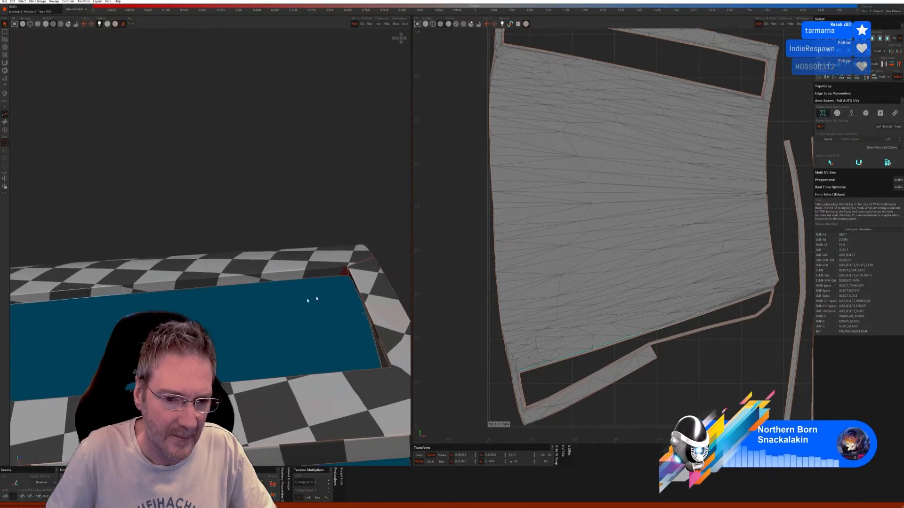
shift+click(343, 270)
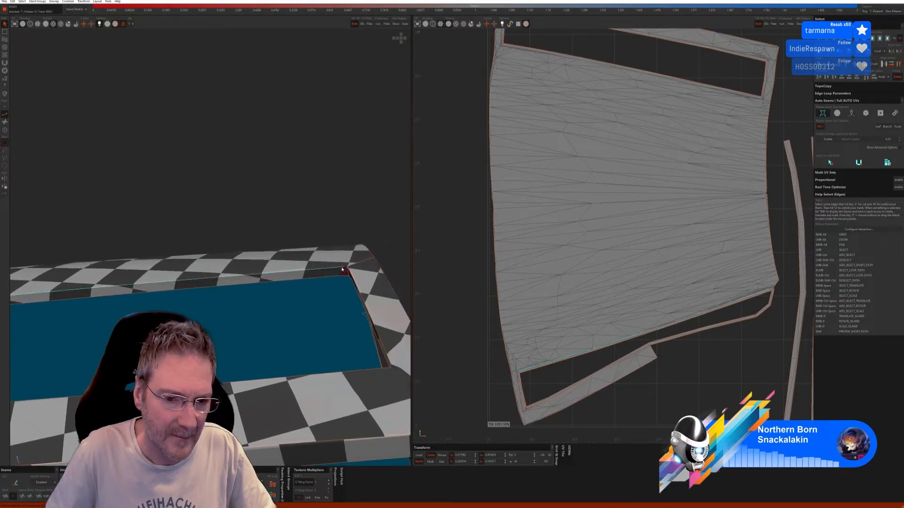
scroll(343, 267, up, 5)
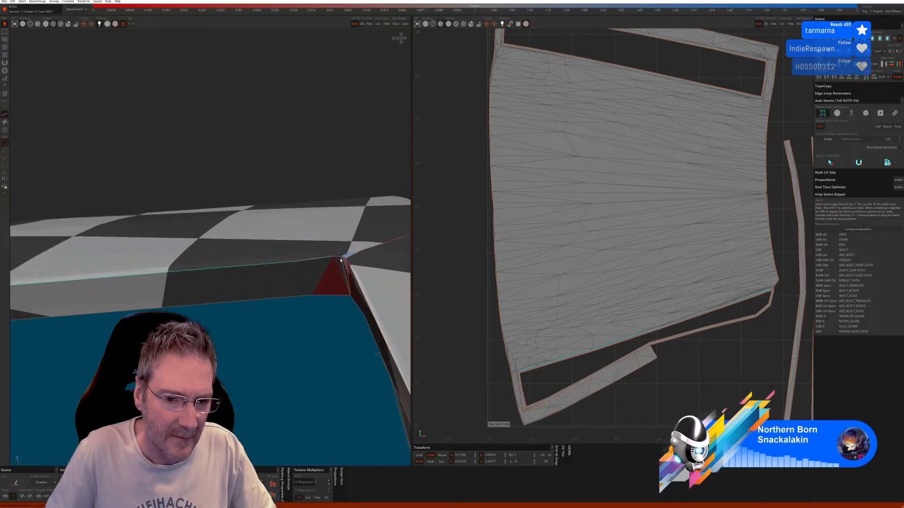
click(11, 480)
Cut the short edge at the lower inner corner of the side opening on the hood's opposite side
scroll(214, 339, down, 5)
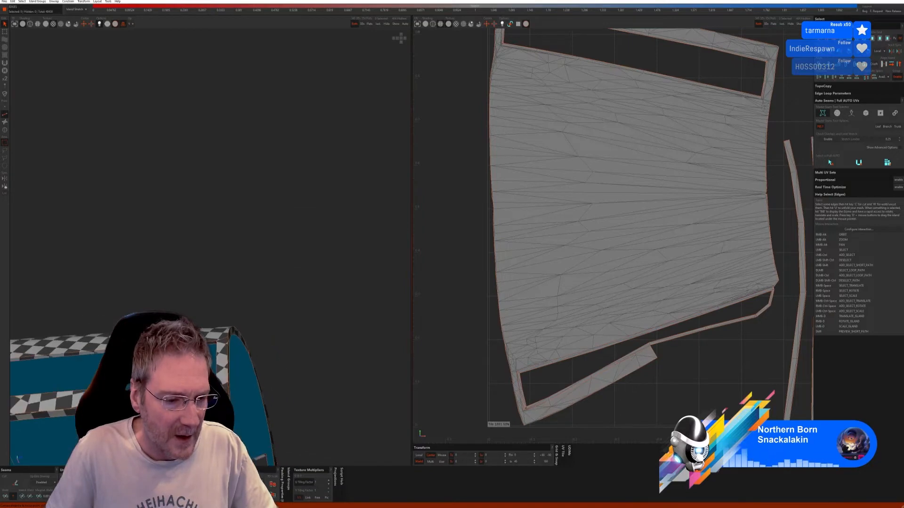
alt+right_drag(213, 338, 103, 334)
alt+middle_drag(104, 333, 188, 303)
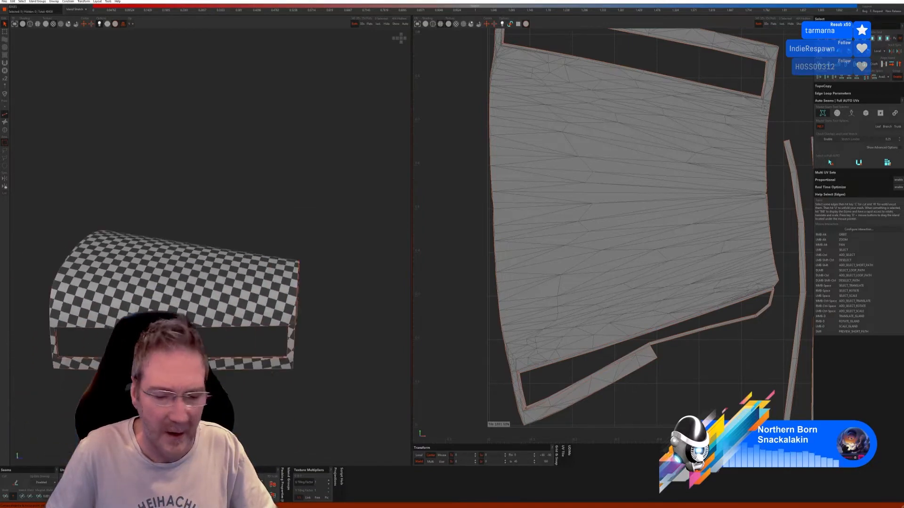
alt+middle_drag(141, 377, 221, 346)
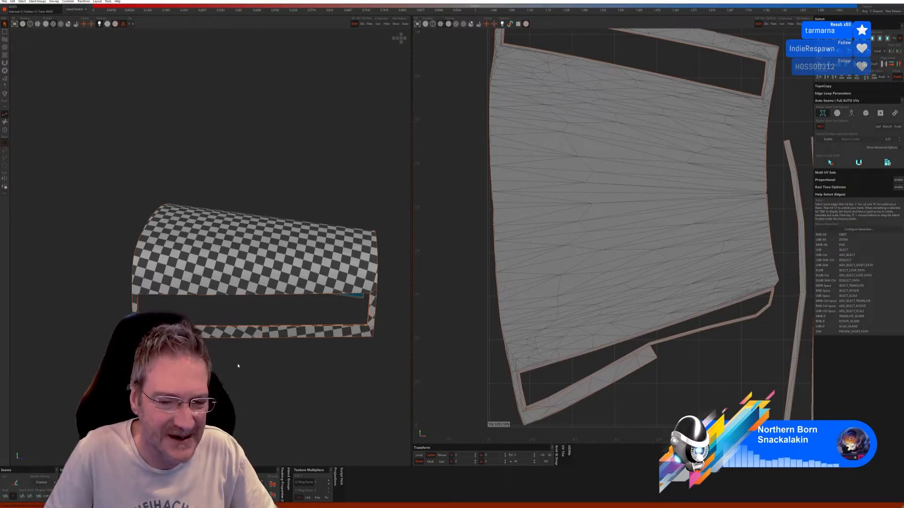
mouse_move(236, 365)
alt+mouse_down()
mouse_move(262, 370)
mouse_move(263, 349)
mouse_move(249, 359)
alt+mouse_up()
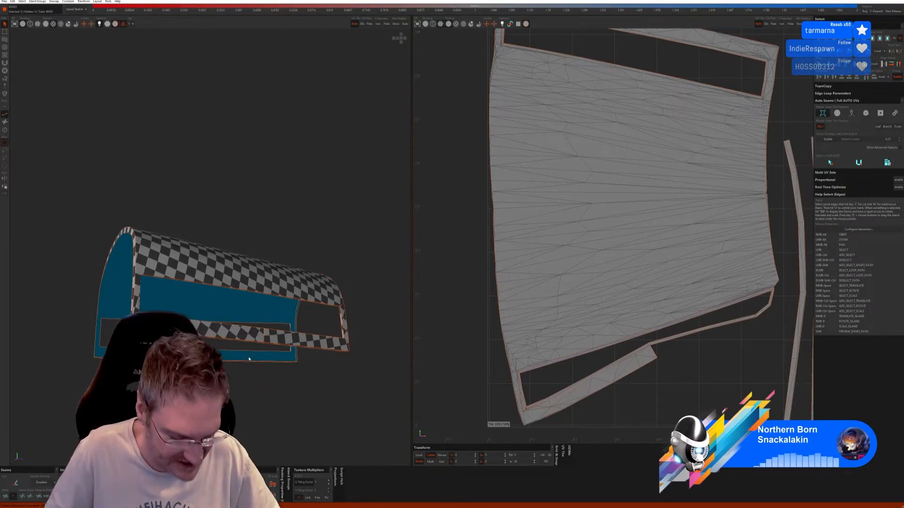
scroll(154, 382, up, 1)
alt+right_drag(153, 384, 148, 298)
scroll(149, 296, up, 5)
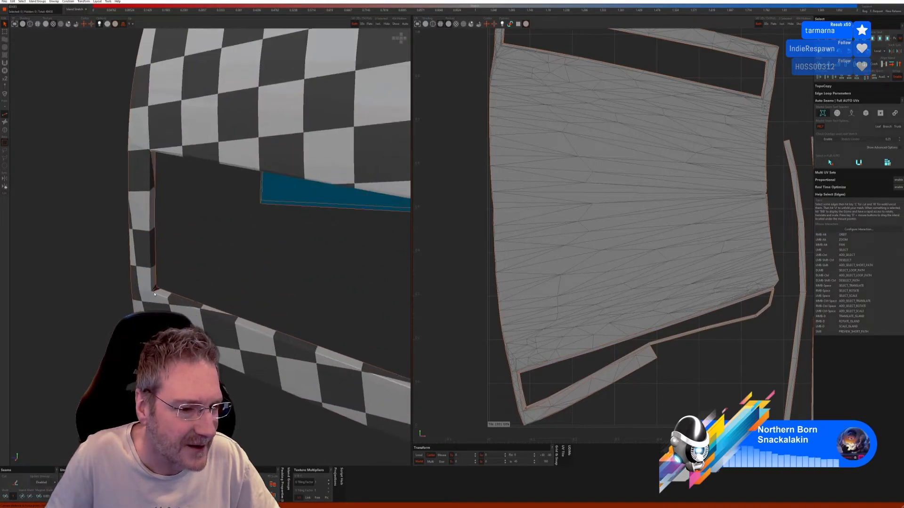
click(155, 289)
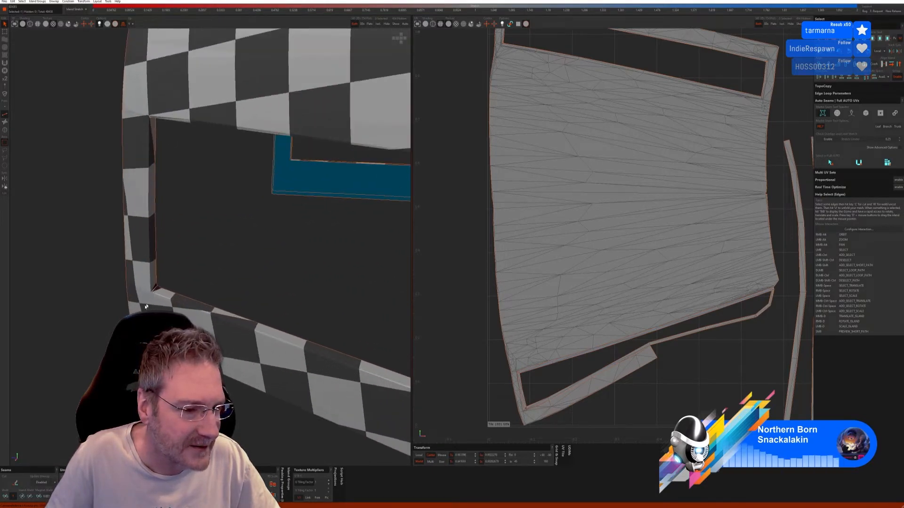
click(16, 483)
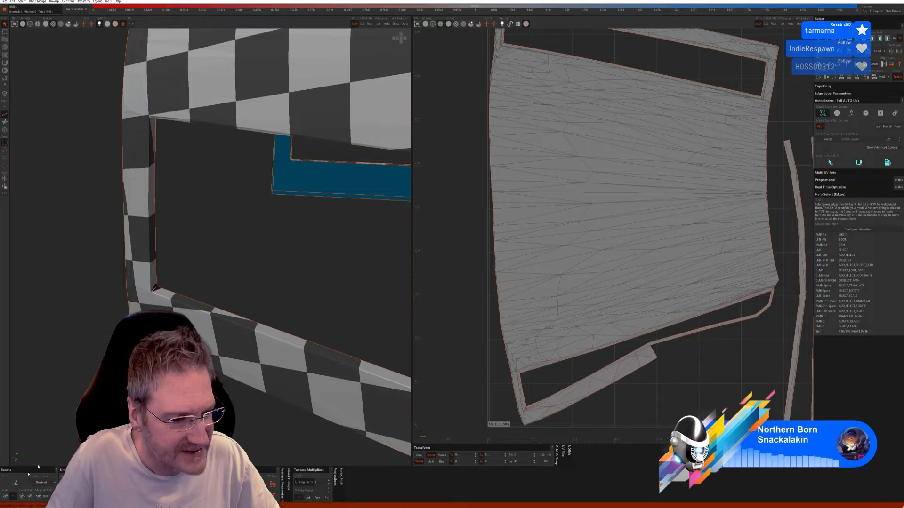
Cut the long edge along the side opening's lower rim on the hood's opposite side, from one lower corner to the other
click(153, 296)
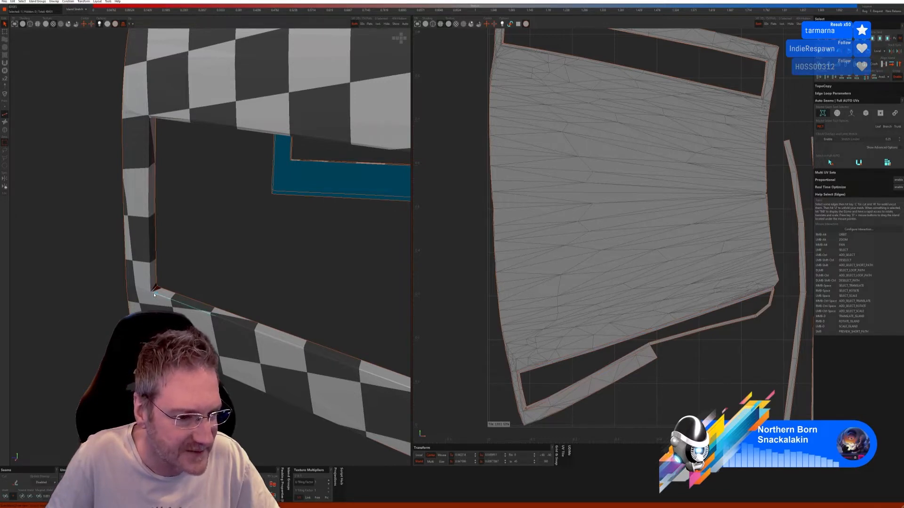
scroll(153, 295, up, 4)
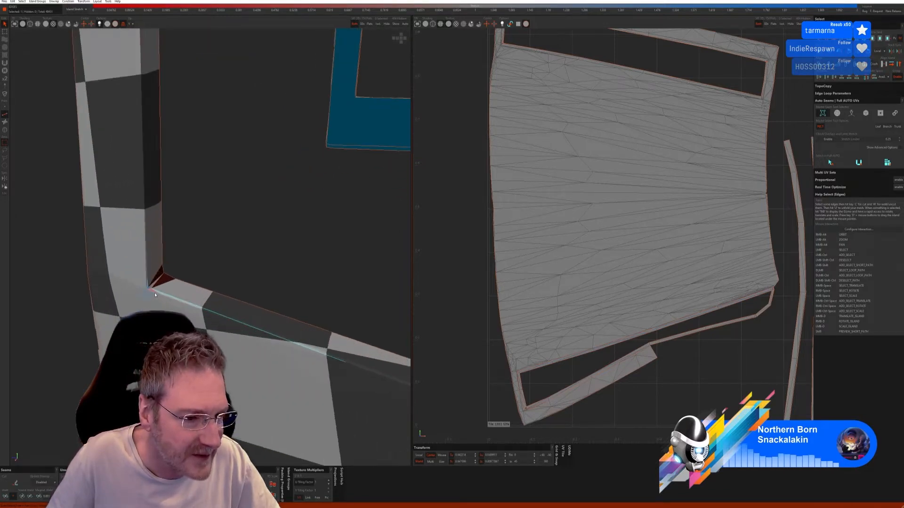
scroll(155, 295, down, 5)
scroll(254, 315, down, 1)
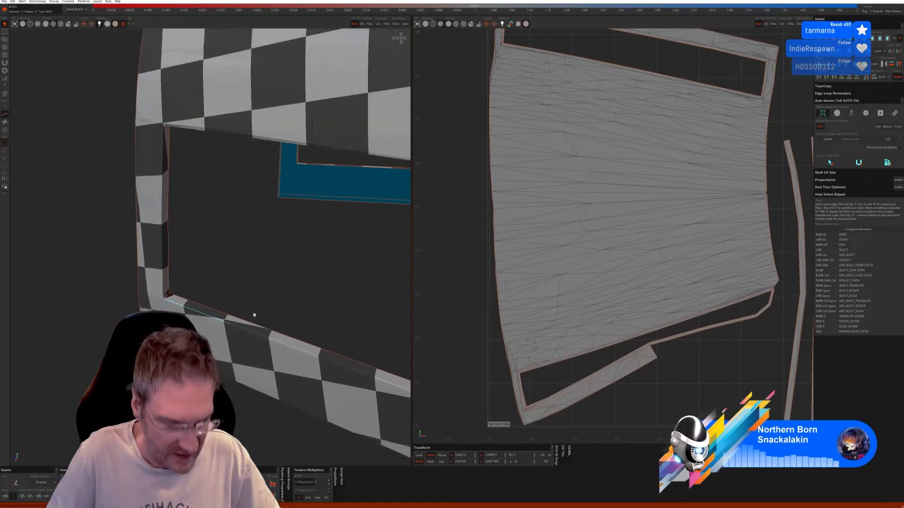
alt+middle_drag(254, 315, 203, 267)
shift+click(254, 275)
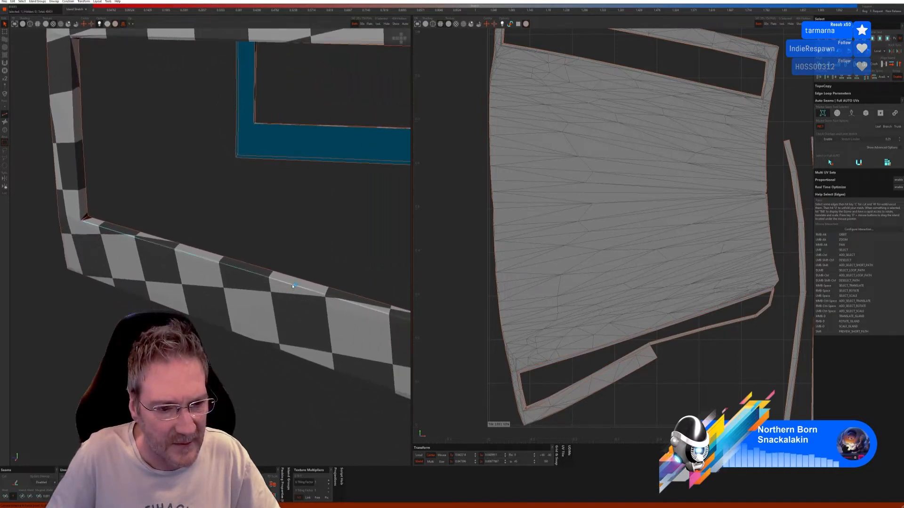
alt+middle_drag(347, 267, 312, 251)
shift+click(312, 255)
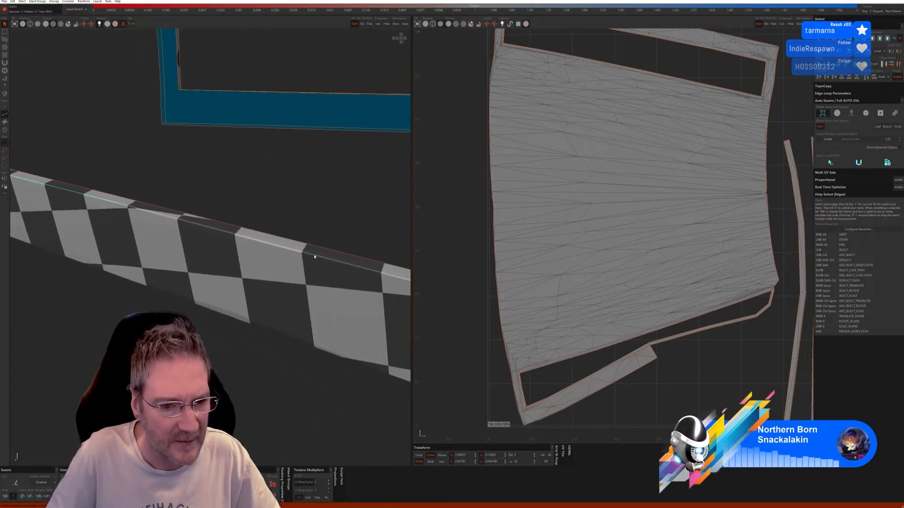
scroll(316, 260, down, 2)
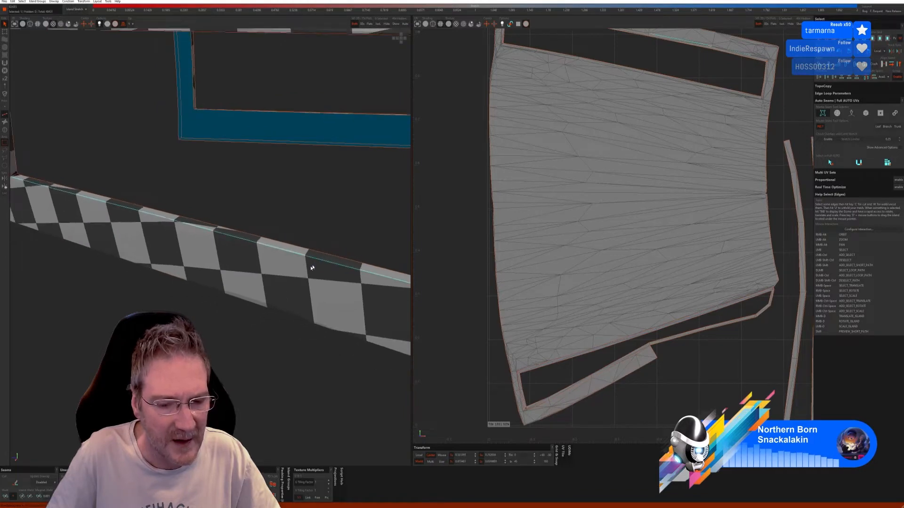
alt+right_drag(281, 362, 321, 345)
alt+middle_drag(320, 345, 238, 391)
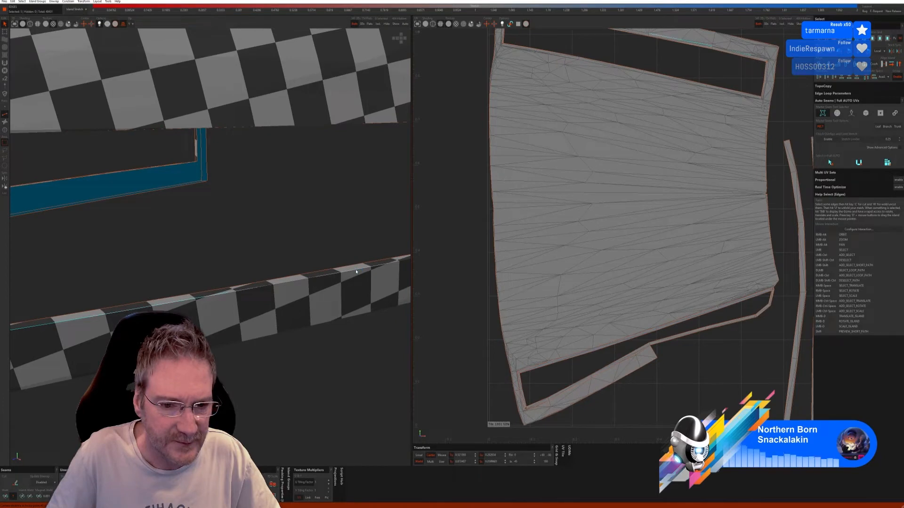
alt+right_drag(368, 323, 359, 299)
click(359, 295)
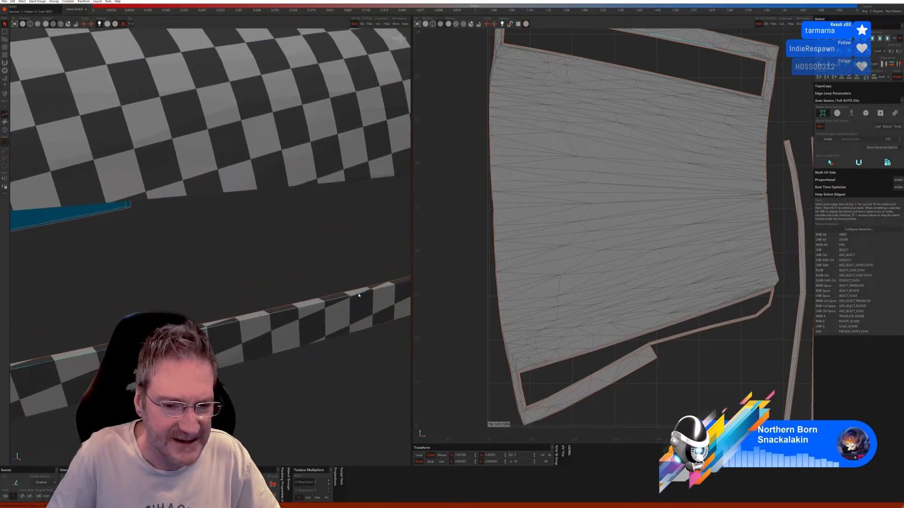
shift+click(361, 309)
alt+middle_drag(373, 353, 278, 388)
scroll(325, 312, up, 2)
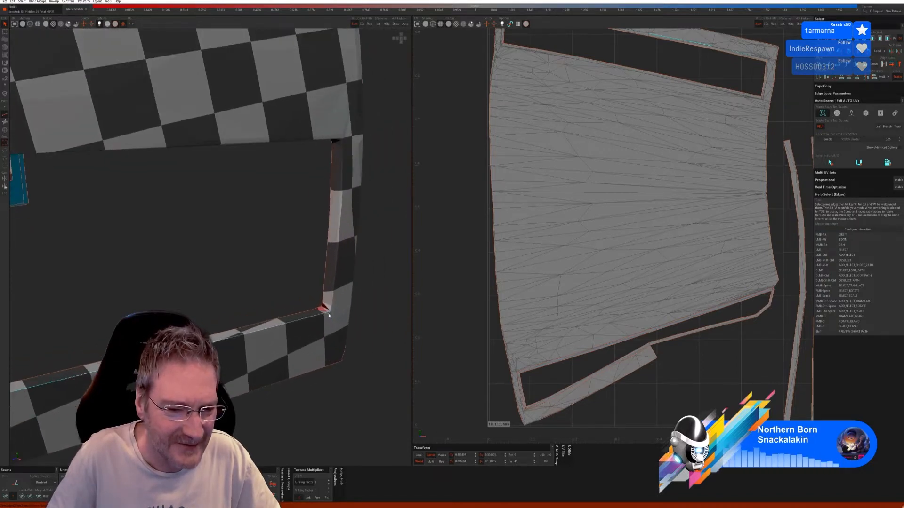
shift+click(331, 313)
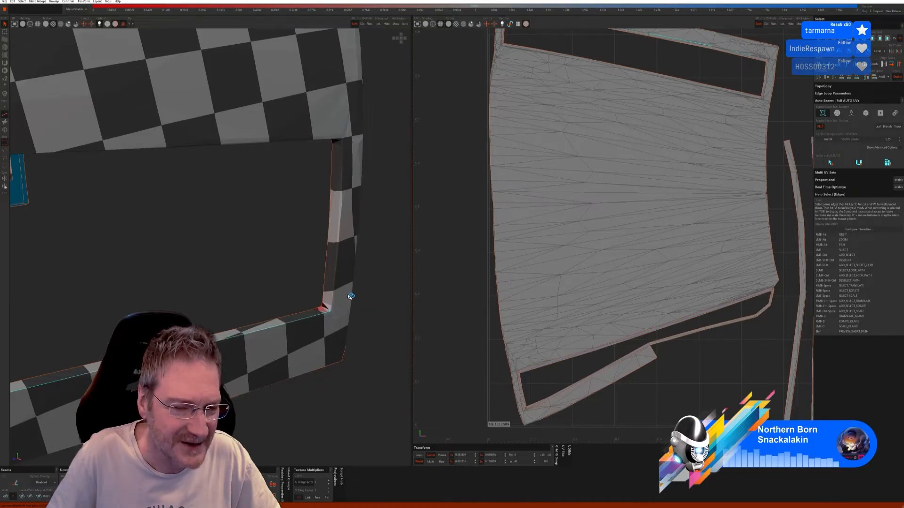
click(9, 484)
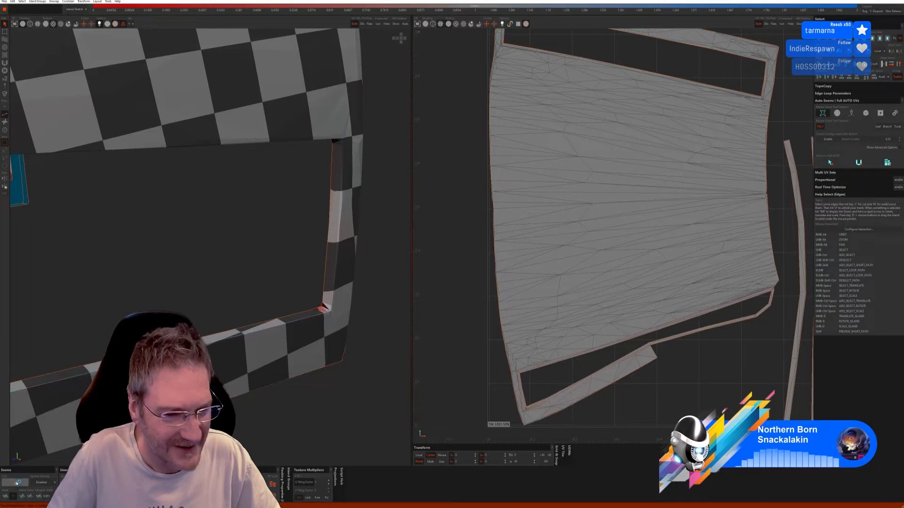
Cut the vertical edge where the opening's inner rim meets the end post, from the lower corner up to the upper corner
alt+drag(282, 314, 314, 279)
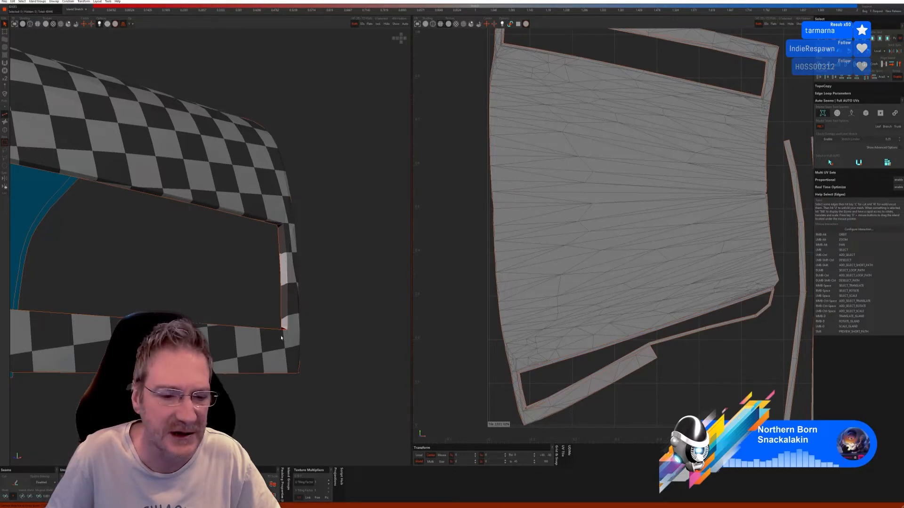
scroll(292, 324, up, 5)
alt+right_drag(317, 326, 301, 339)
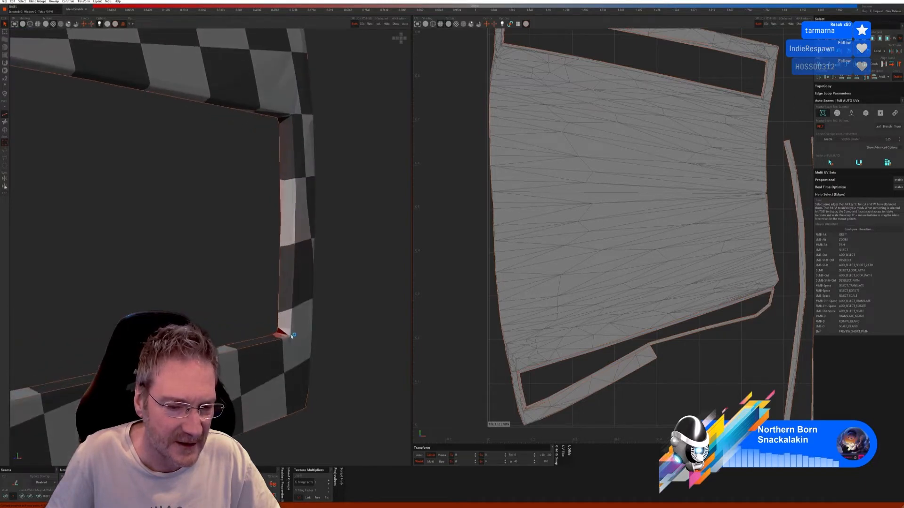
click(292, 333)
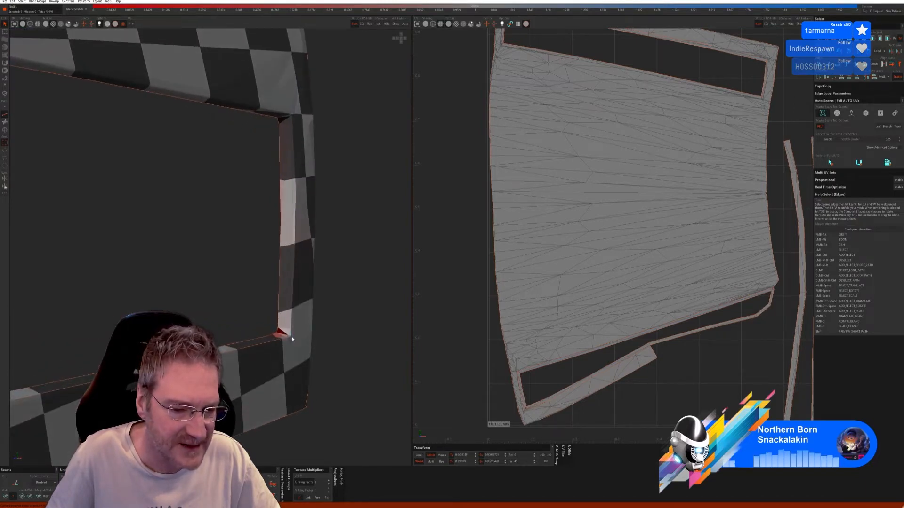
alt+right_drag(289, 339, 285, 305)
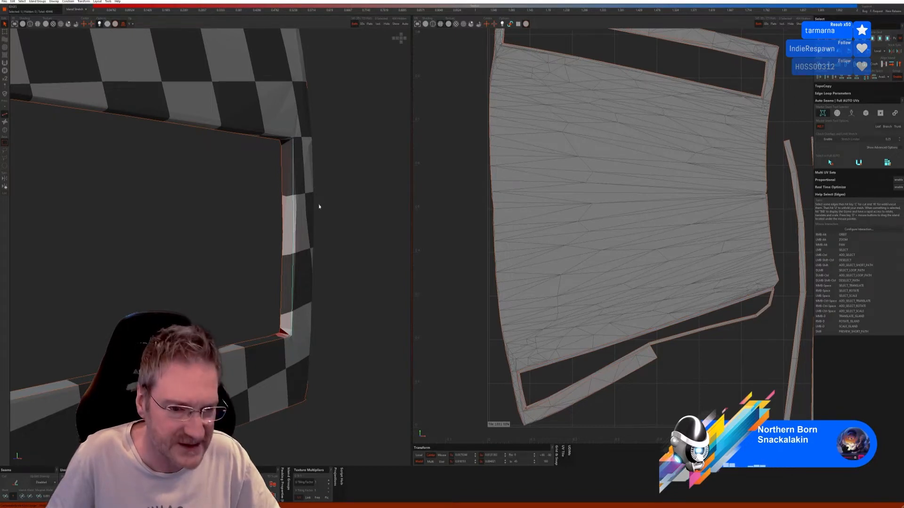
click(318, 215)
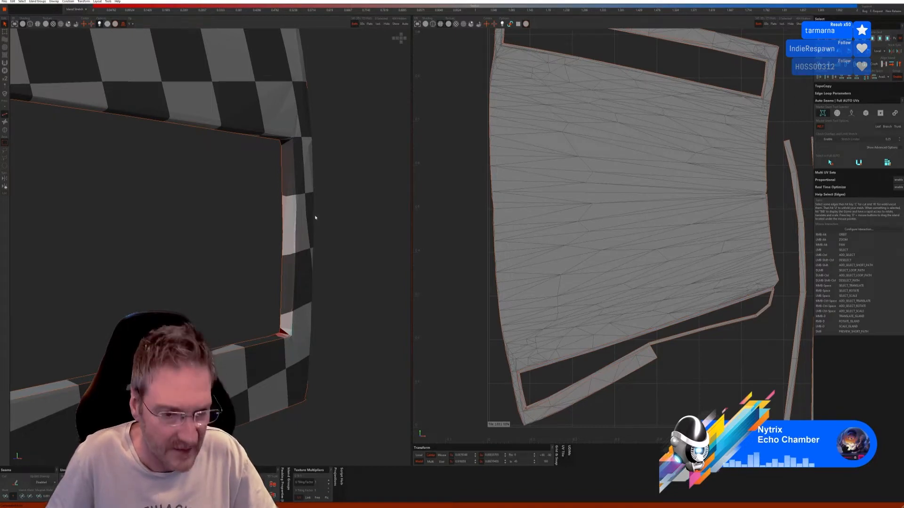
click(292, 324)
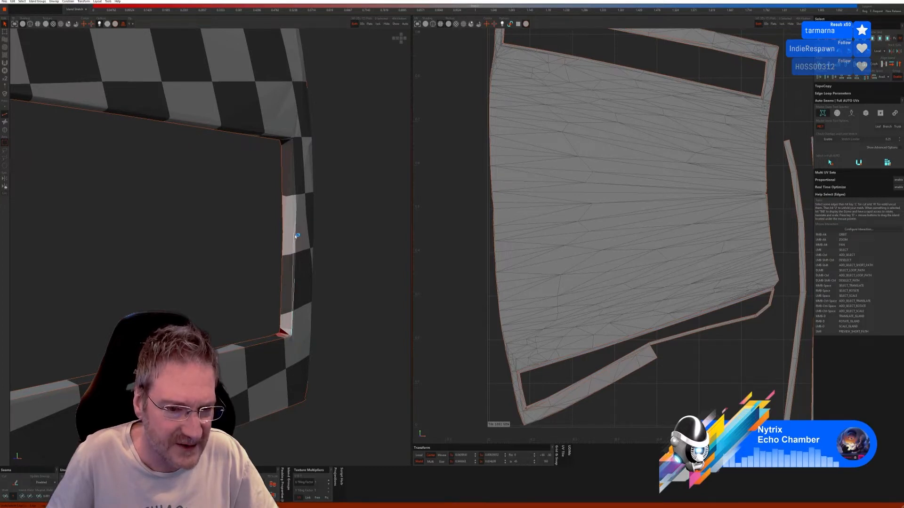
ctrl+click(295, 185)
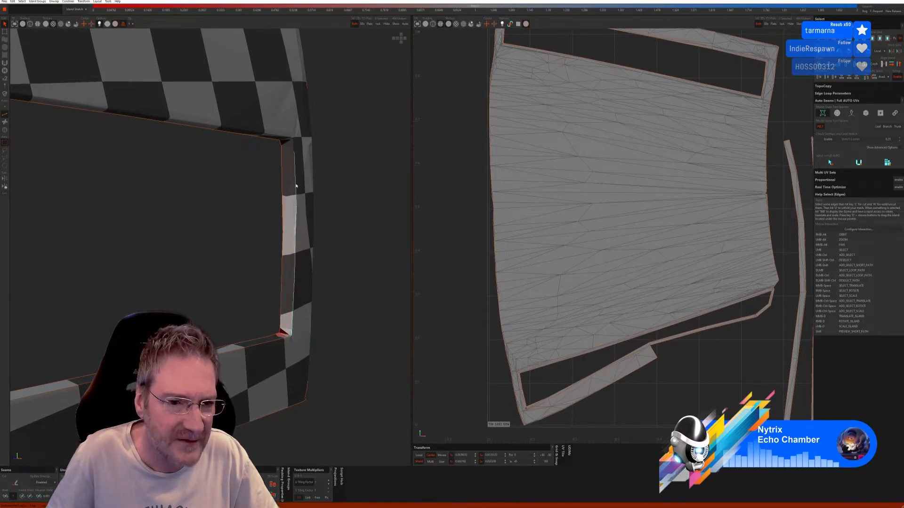
ctrl+click(291, 150)
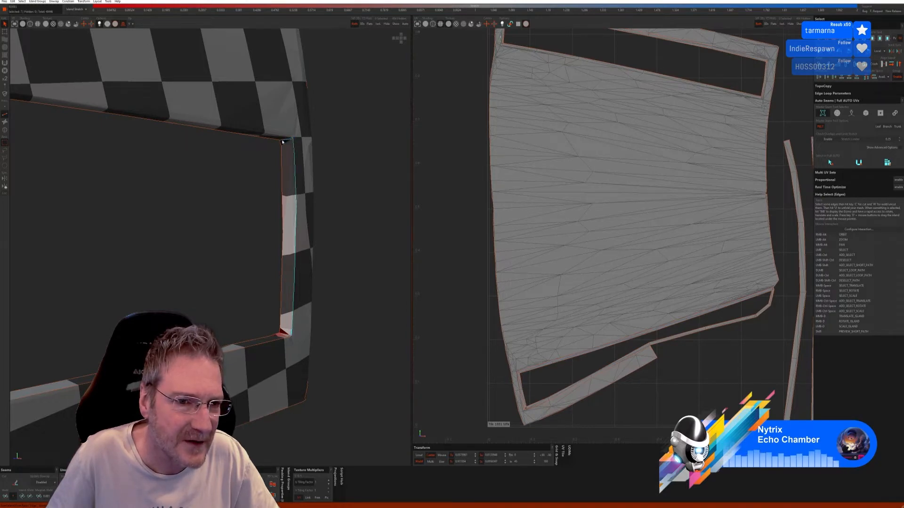
click(17, 484)
Cut the long edge along the side opening's upper rim, where it meets the hood surface, running from corner to corner
scroll(261, 237, down, 3)
alt+right_drag(243, 254, 275, 199)
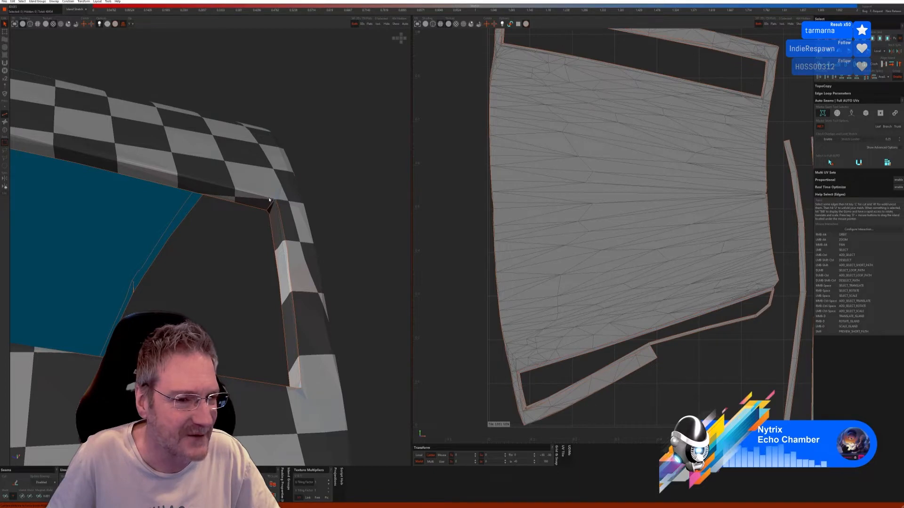
click(269, 200)
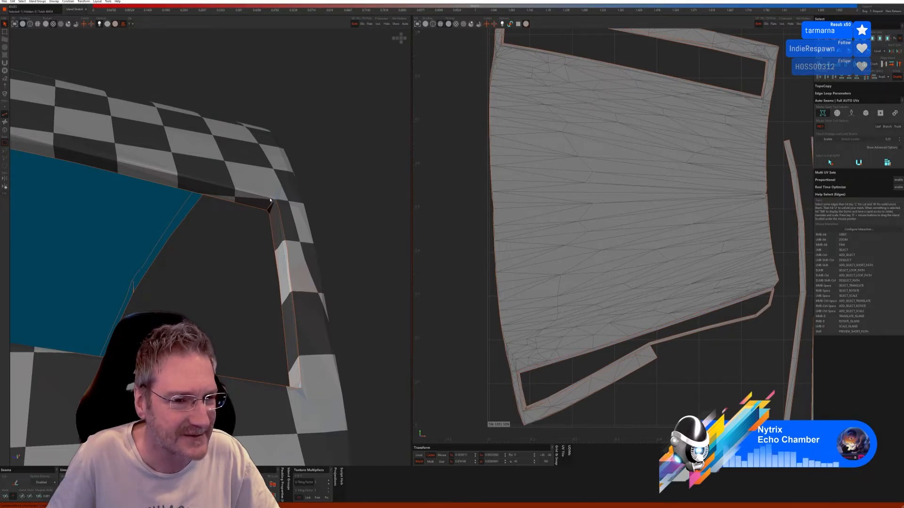
click(271, 200)
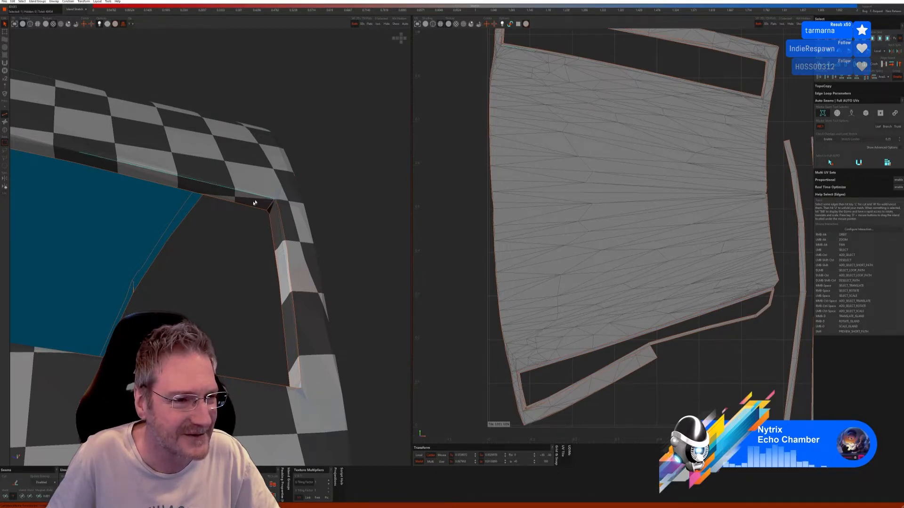
alt+right_drag(111, 228, 228, 240)
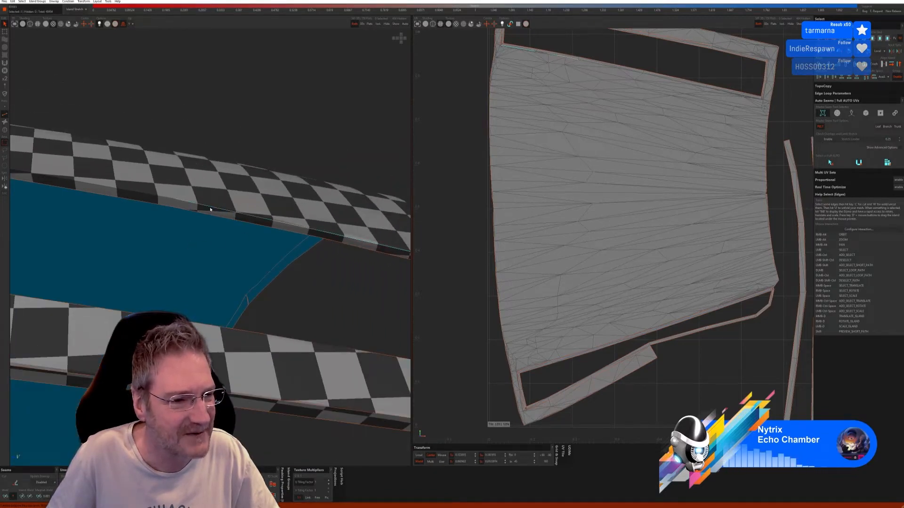
ctrl+click(62, 180)
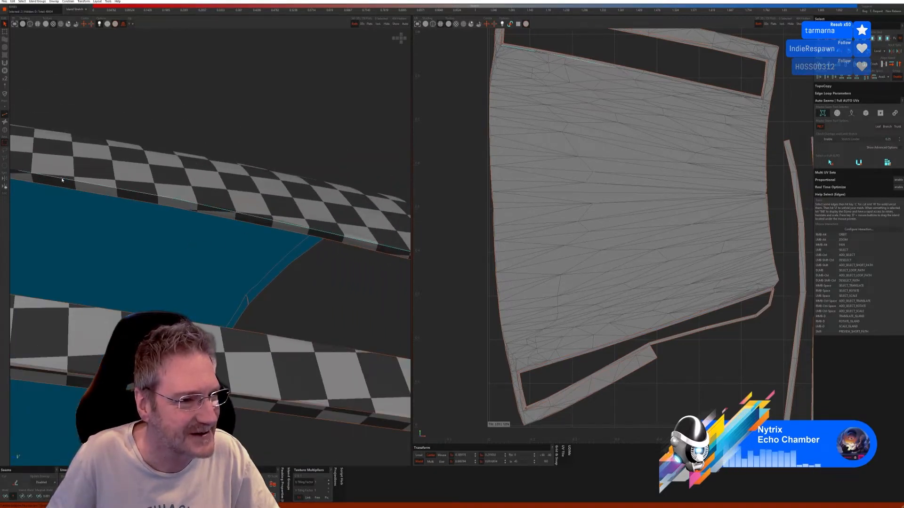
alt+right_drag(63, 218, 156, 230)
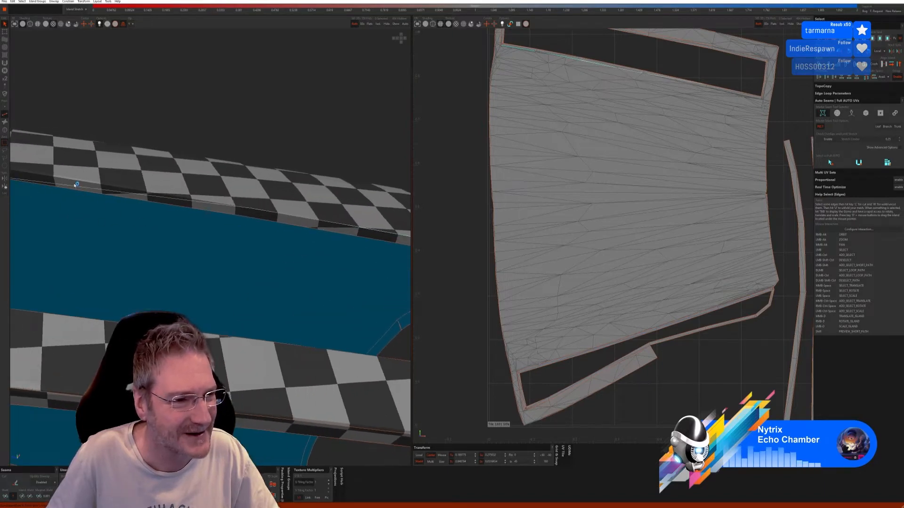
alt+right_drag(71, 187, 154, 234)
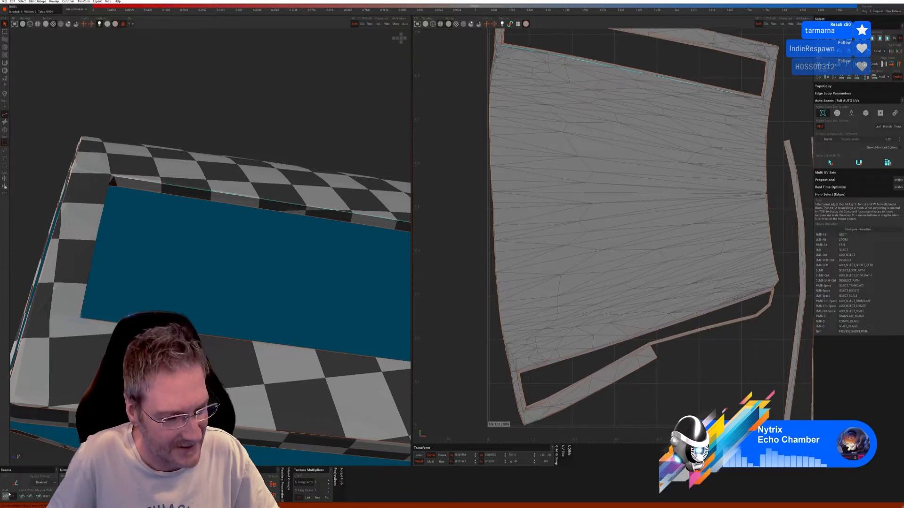
click(15, 484)
alt+right_drag(181, 292, 135, 221)
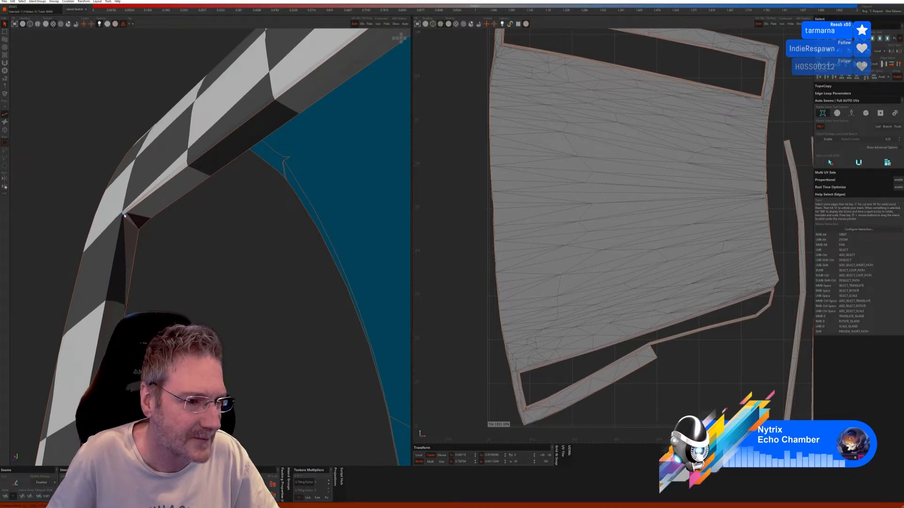
Cut seams at the inner corner of the hood's side opening and along the vertical edge of the adjacent pillar
ctrl+click(132, 223)
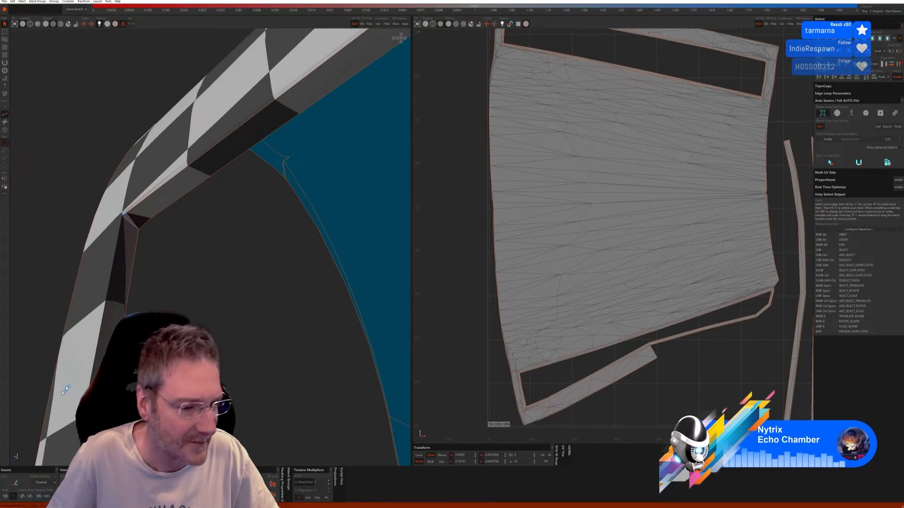
click(17, 482)
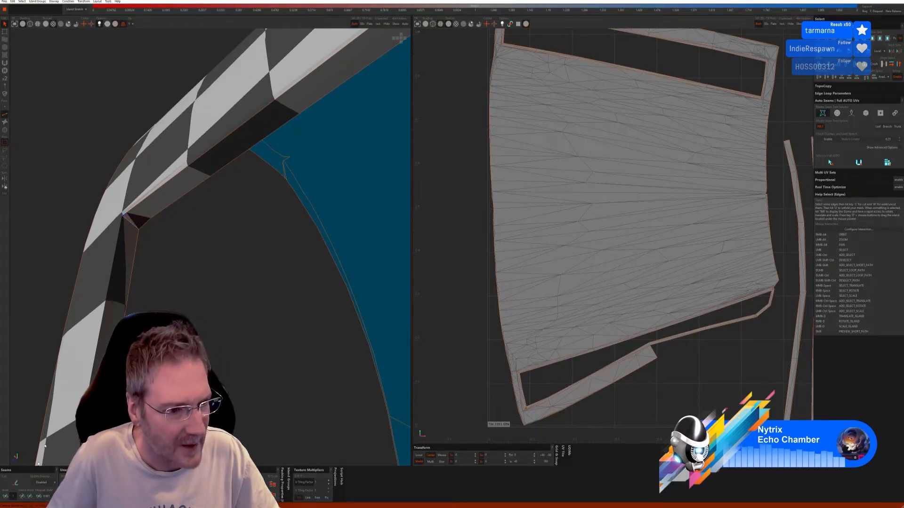
click(123, 219)
scroll(127, 272, down, 2)
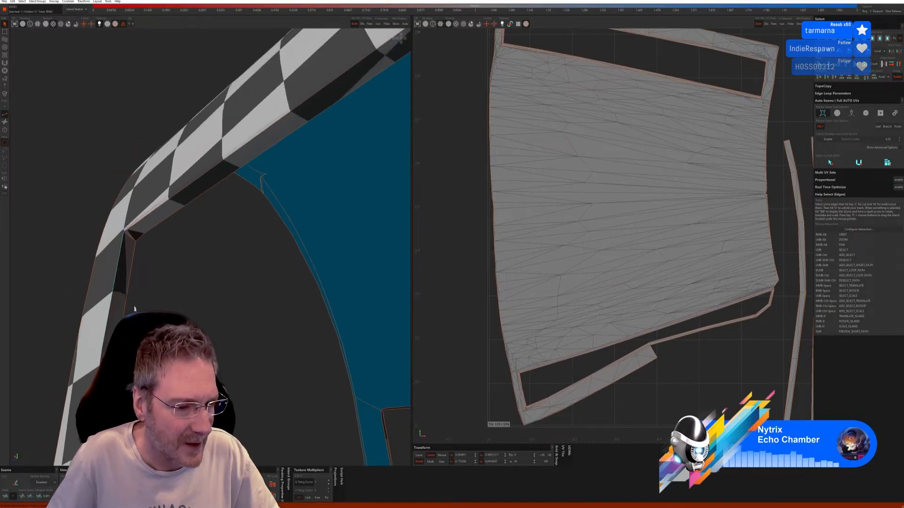
alt+right_drag(128, 272, 165, 263)
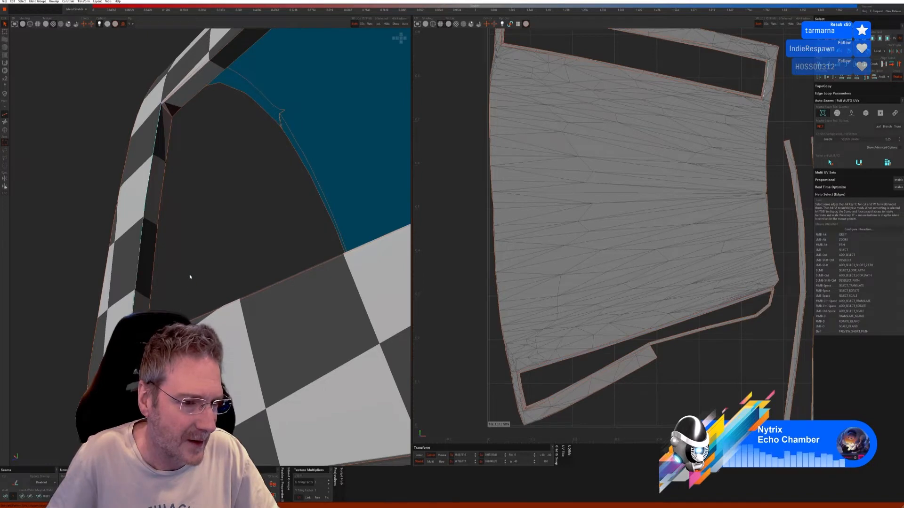
alt+right_drag(189, 276, 192, 301)
scroll(149, 400, up, 6)
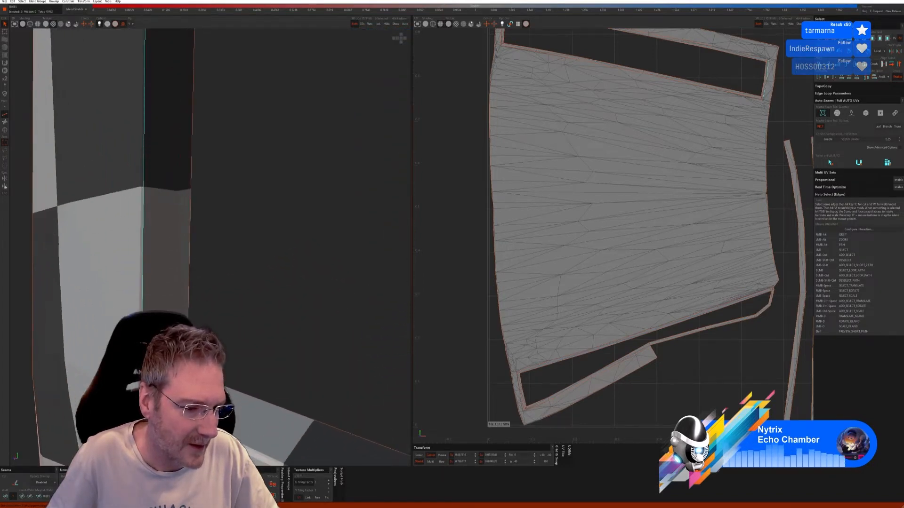
scroll(187, 376, down, 6)
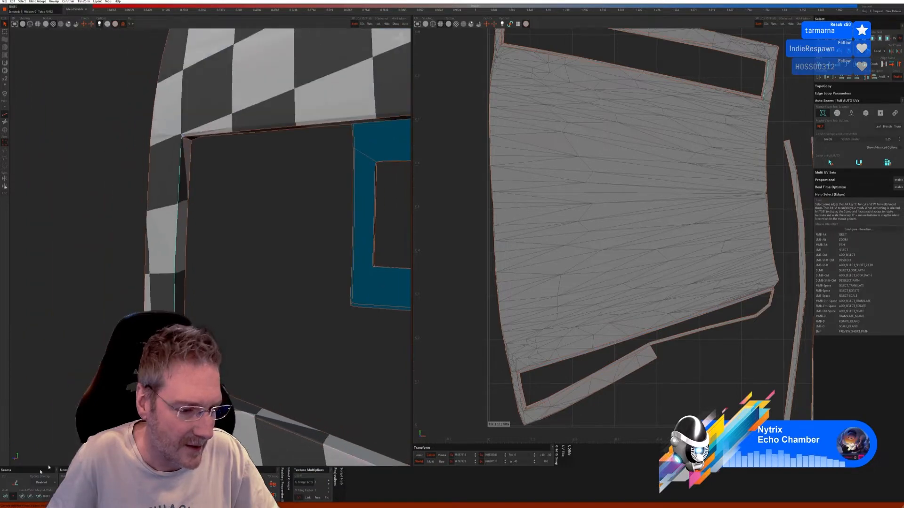
click(17, 485)
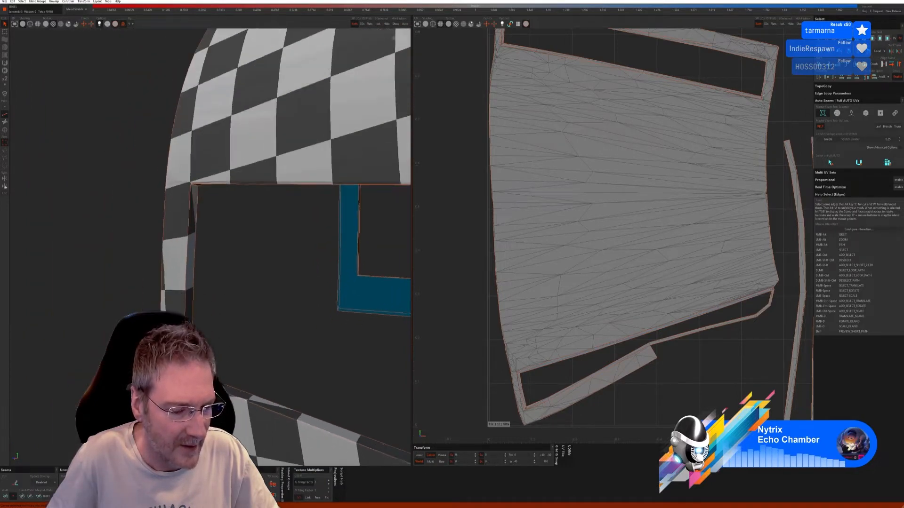
Optimize and pack the isolated hood's UV islands to apply the new cuts
scroll(200, 362, up, 3)
scroll(199, 363, down, 7)
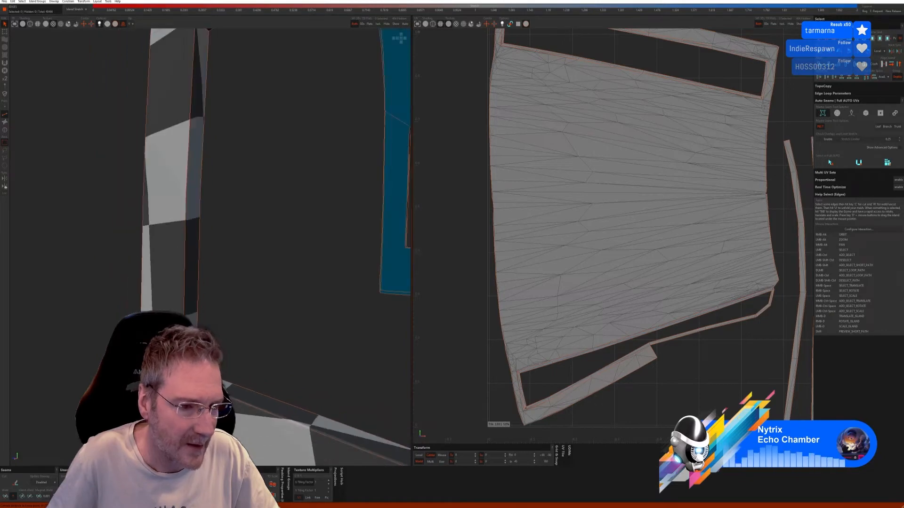
scroll(223, 355, down, 4)
alt+right_drag(230, 343, 113, 326)
scroll(258, 298, down, 3)
alt+right_drag(203, 363, 150, 308)
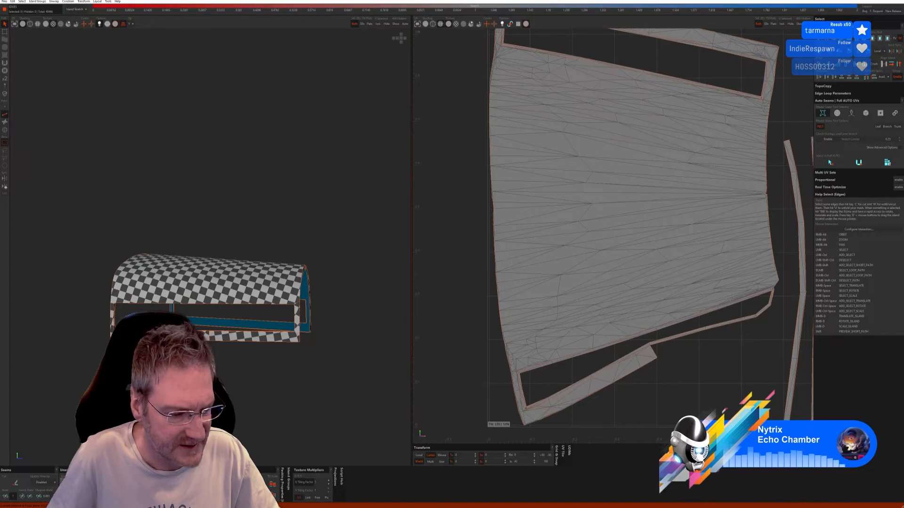
key(o)
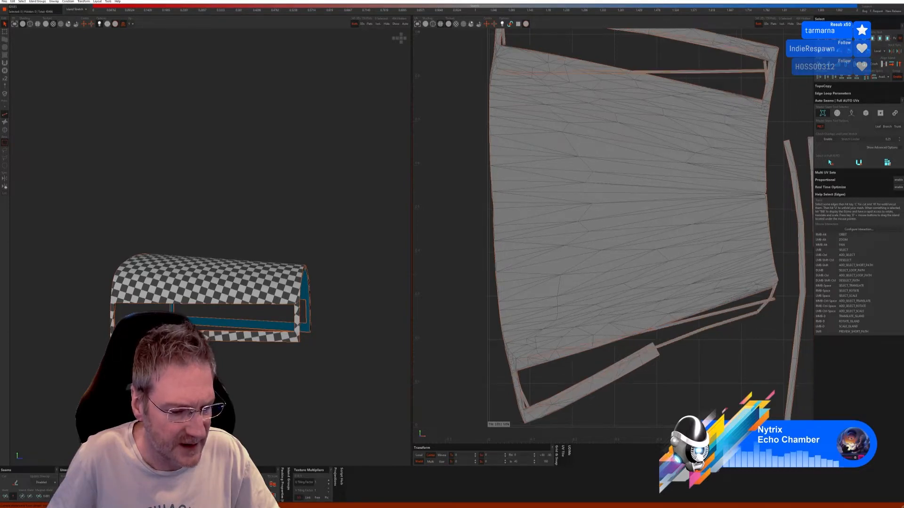
key(p)
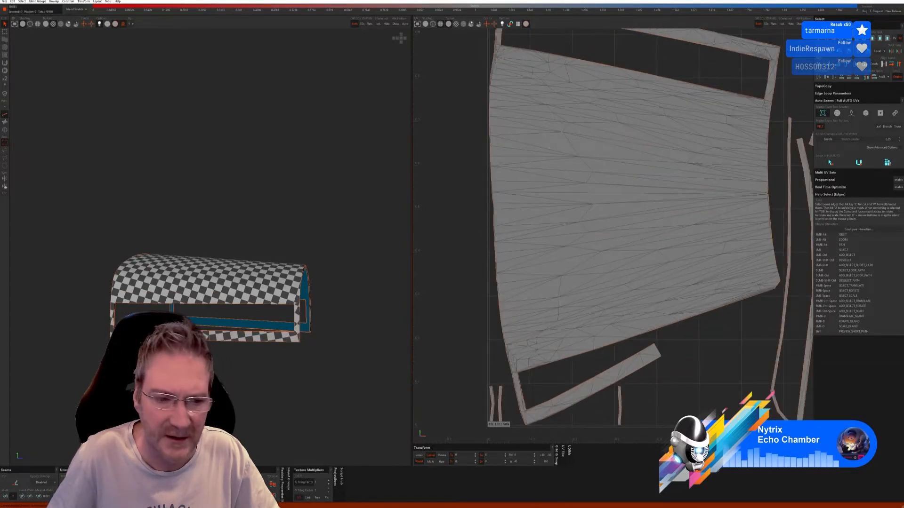
Weld the lower strip below the hood's side opening back to the frame and unfold the UVs again
scroll(214, 339, up, 5)
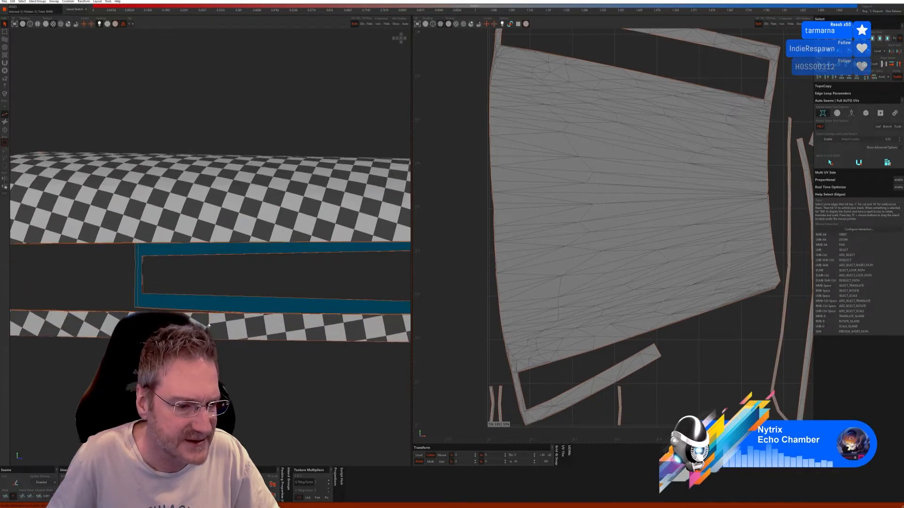
click(6, 496)
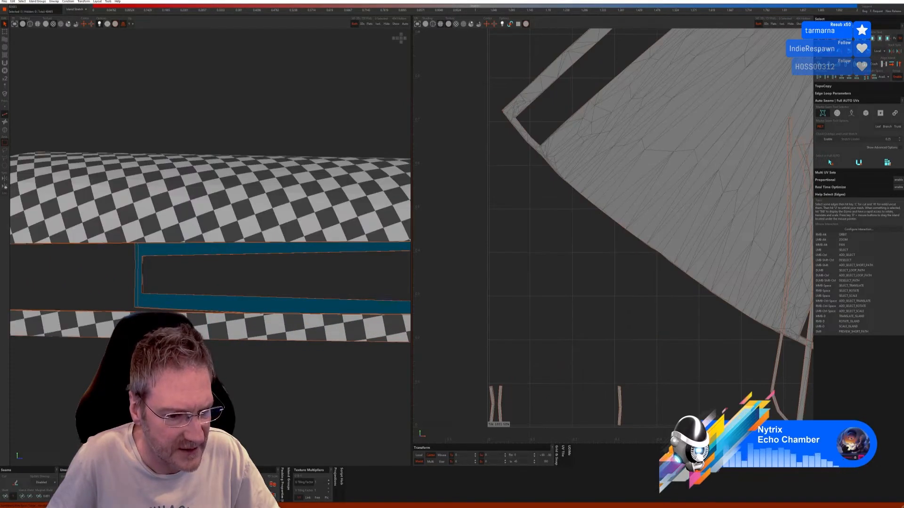
scroll(215, 339, down, 5)
mouse_move(245, 405)
alt+right_down()
mouse_move(197, 406)
mouse_move(282, 405)
mouse_move(193, 406)
mouse_move(241, 404)
alt+right_up()
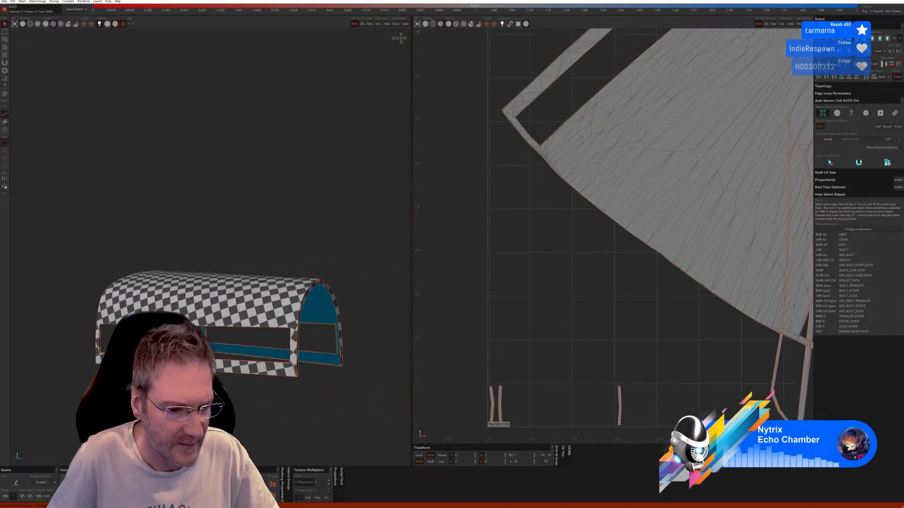
key(u)
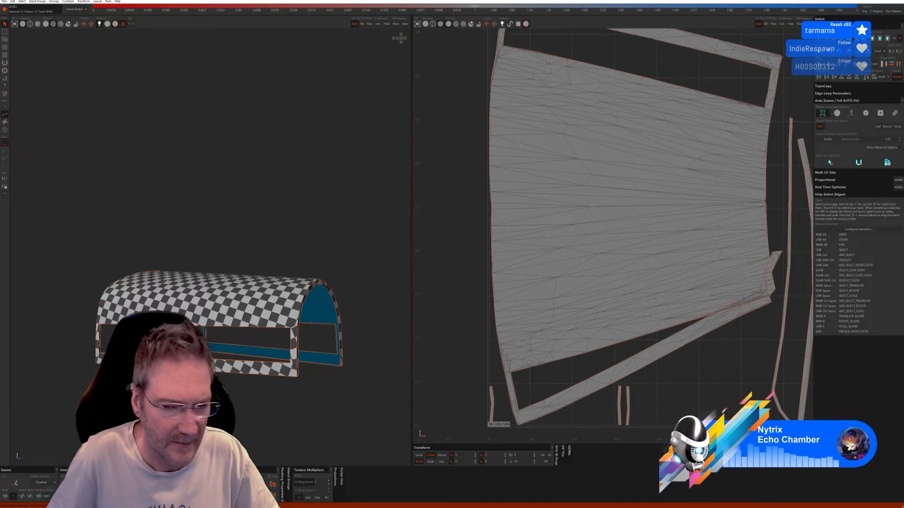
Show the whole car again and isolate the two side panels directly below the hood frame's side openings
alt+right_drag(237, 398, 242, 369)
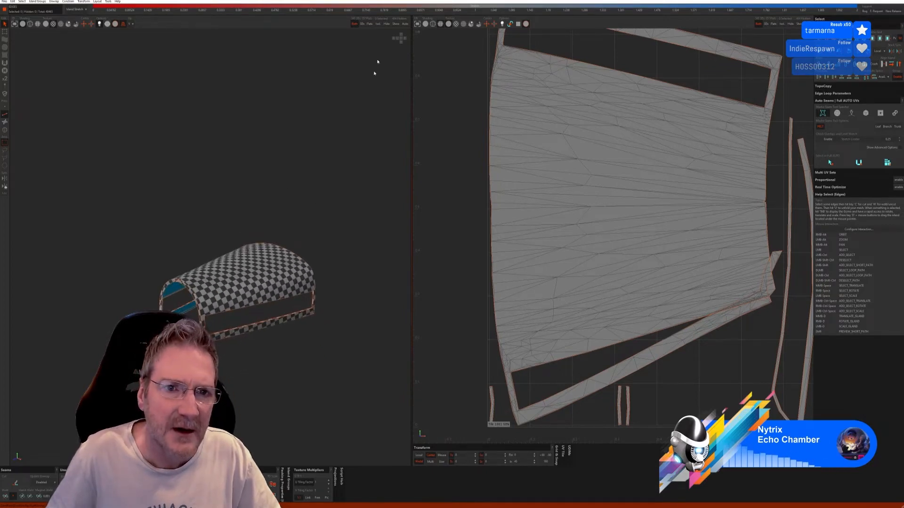
click(396, 24)
scroll(254, 254, down, 1)
scroll(253, 254, up, 2)
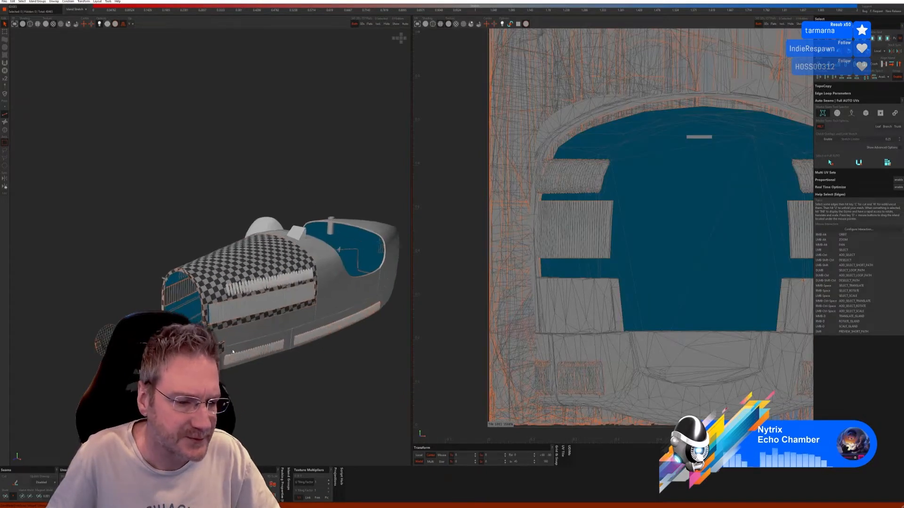
click(5, 131)
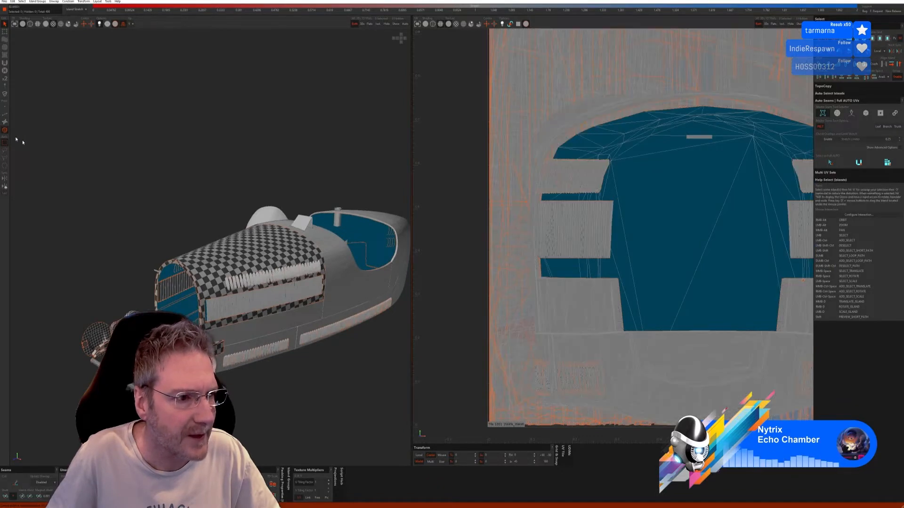
click(249, 341)
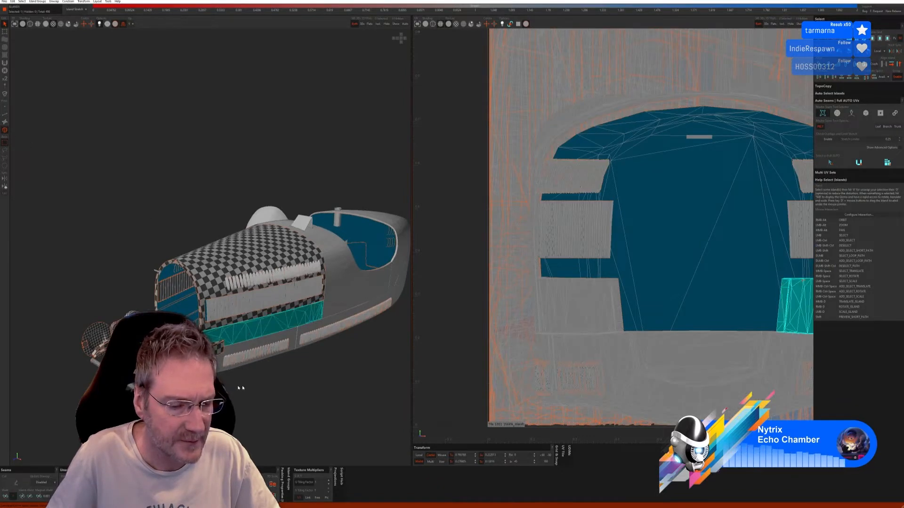
alt+right_drag(241, 388, 374, 400)
ctrl+click(124, 305)
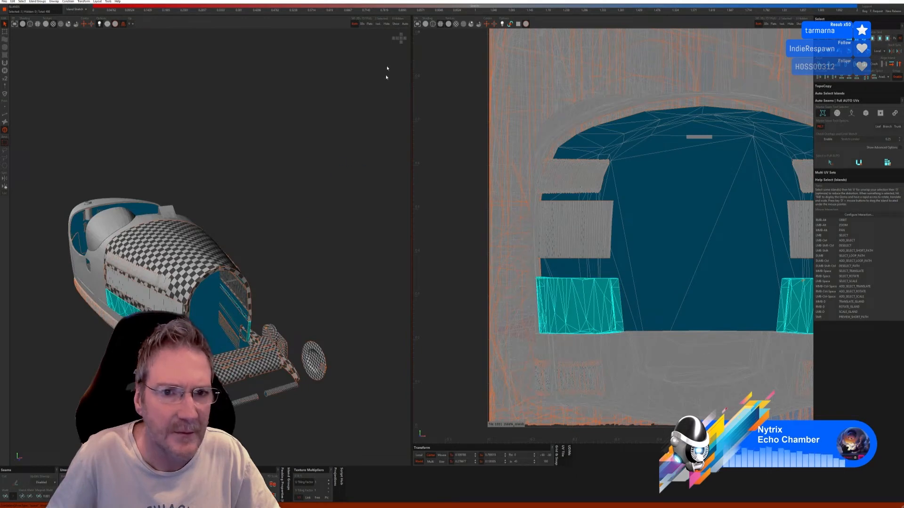
click(378, 23)
alt+right_drag(289, 276, 256, 275)
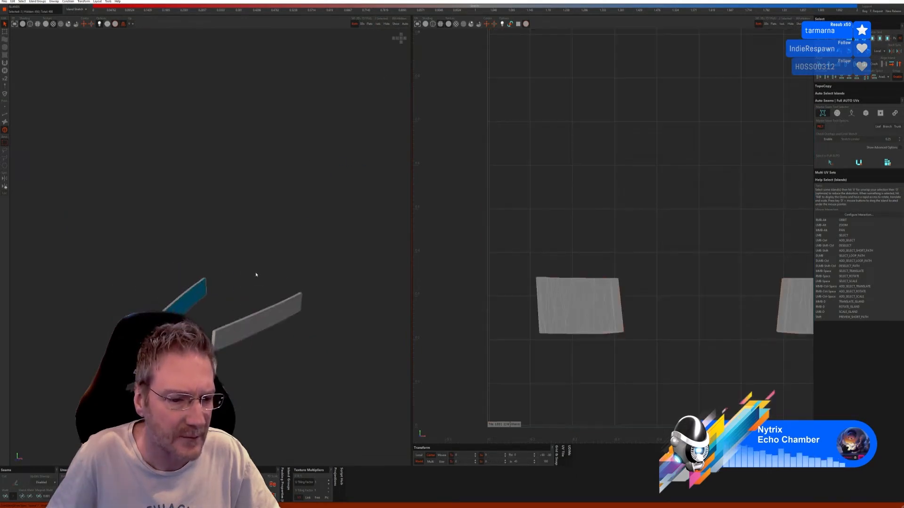
Auto-select the two side panels' sharp edges as seams, then cut and unfold them
click(5, 114)
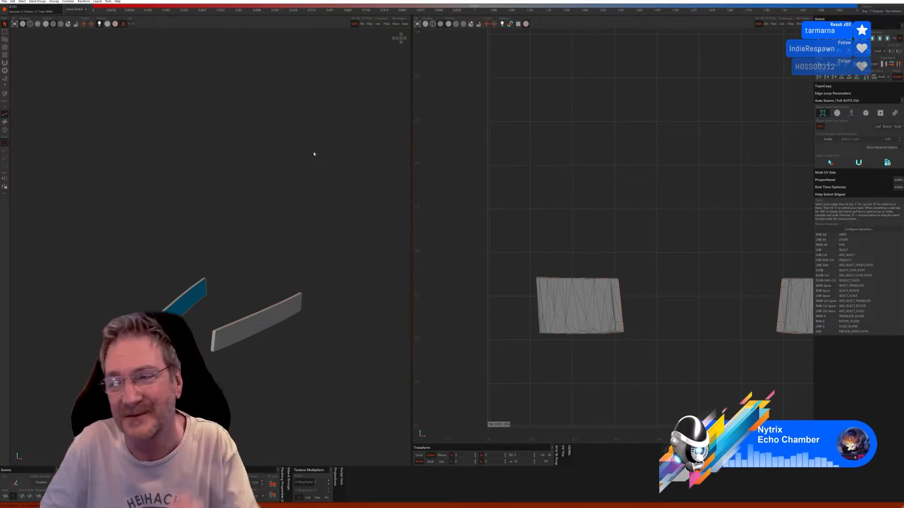
click(851, 113)
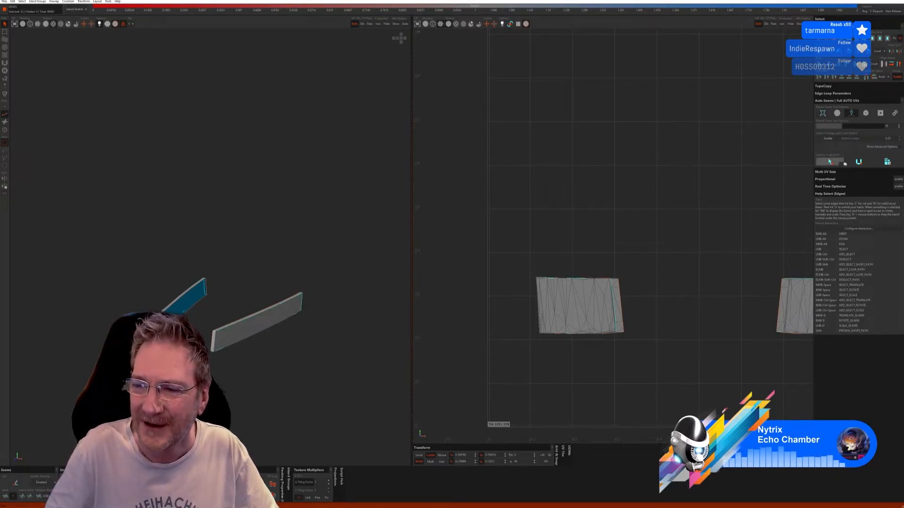
click(858, 163)
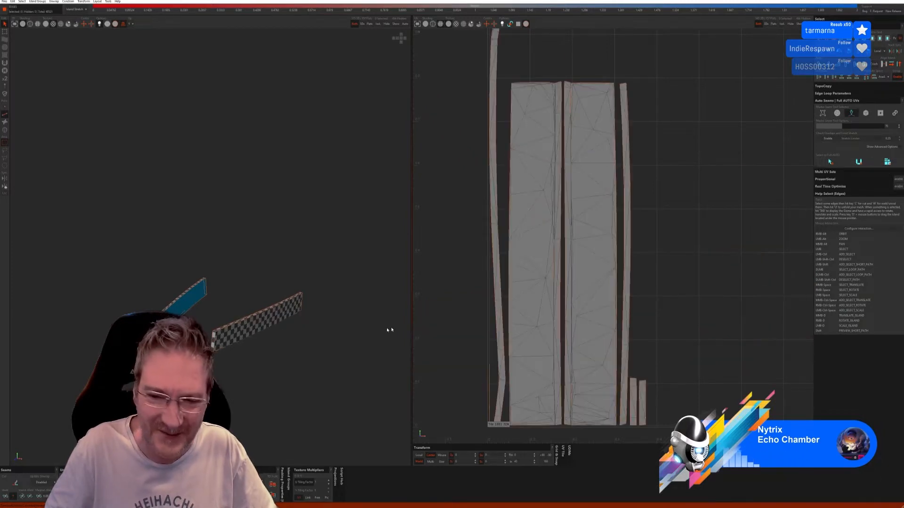
Show the whole car again and isolate the lower front body section beneath the checkered side panels
alt+right_drag(228, 373, 264, 364)
alt+right_drag(253, 222, 250, 222)
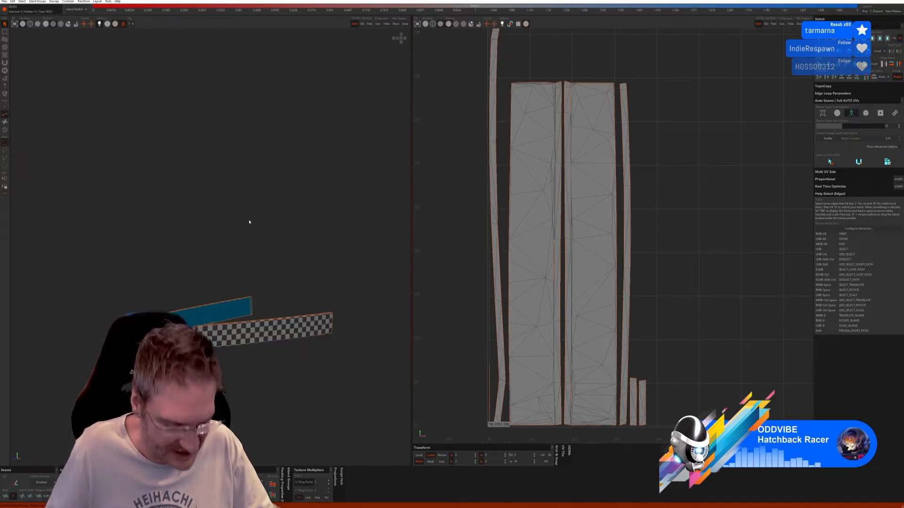
alt+drag(218, 227, 257, 178)
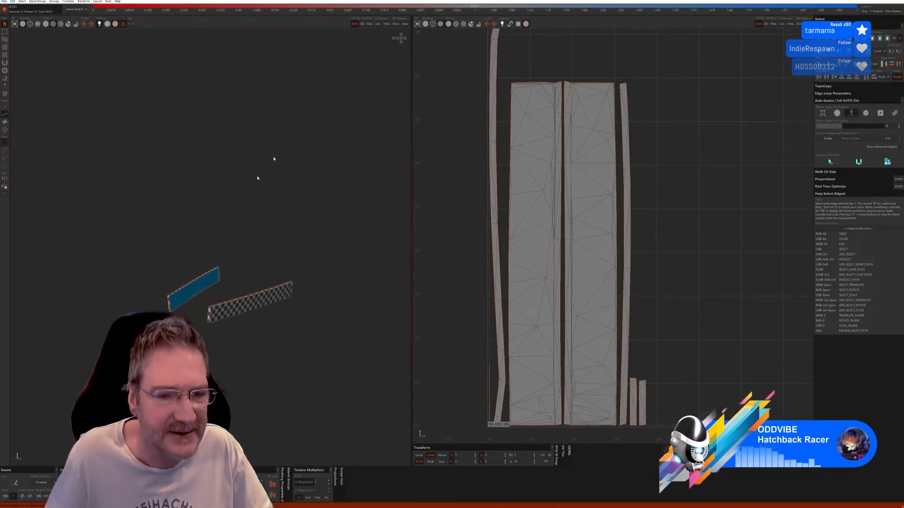
click(394, 24)
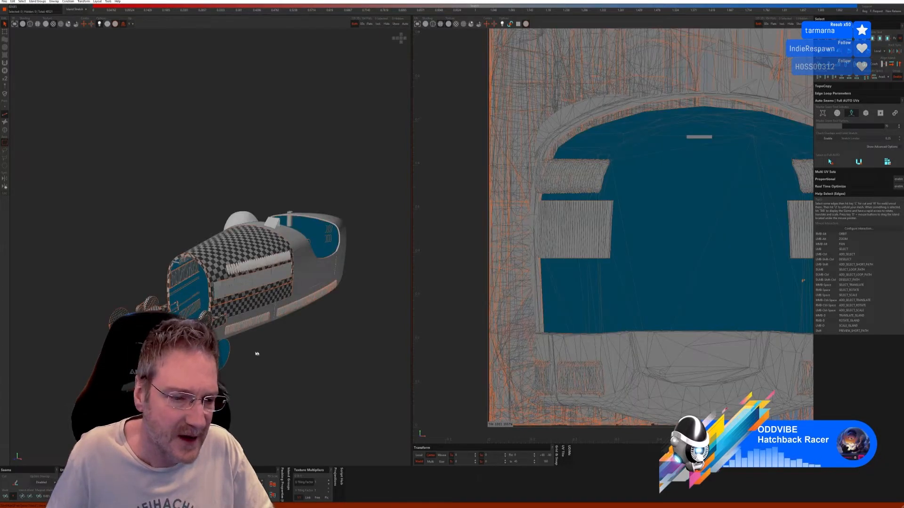
scroll(165, 332, up, 1)
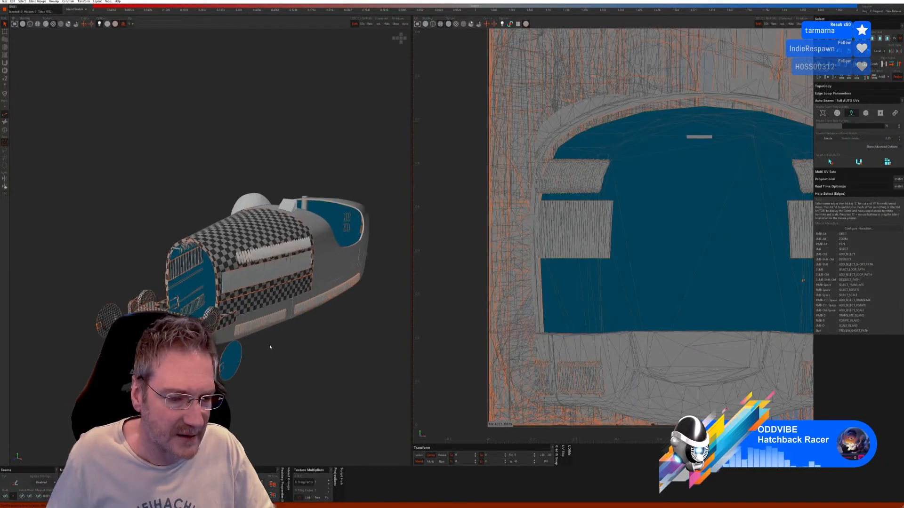
alt+right_drag(283, 347, 253, 326)
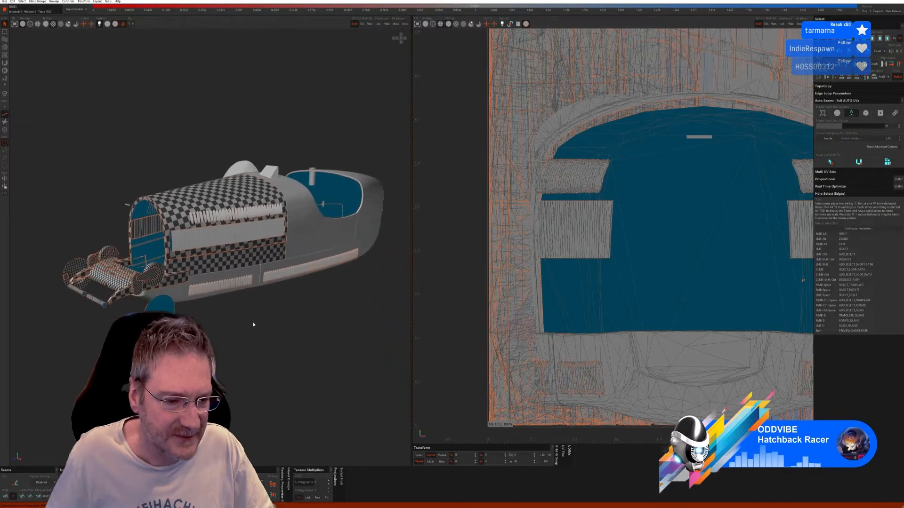
click(5, 131)
click(183, 299)
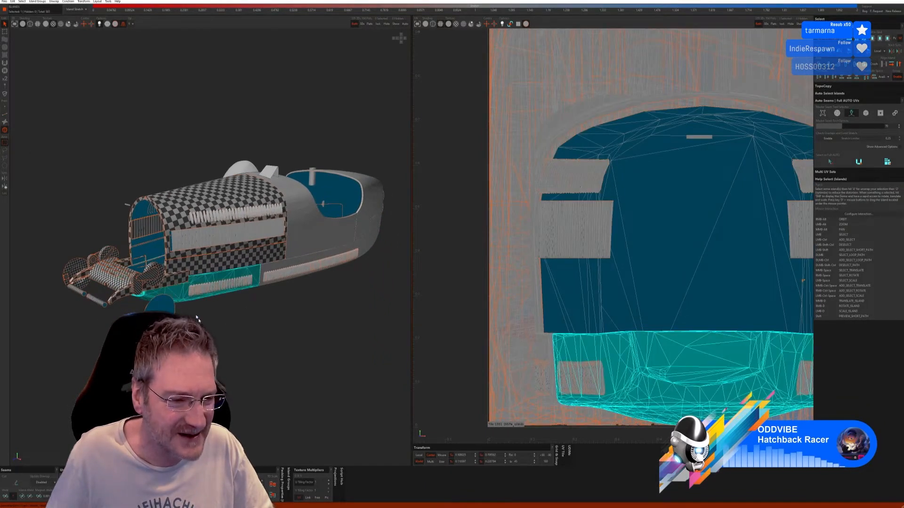
alt+drag(183, 298, 339, 282)
click(378, 24)
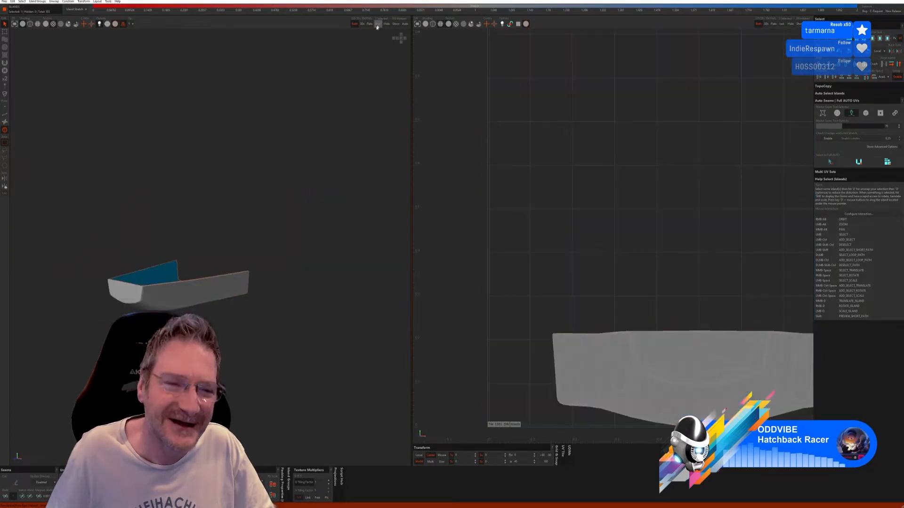
alt+right_drag(220, 224, 237, 258)
alt+drag(237, 257, 207, 263)
click(6, 114)
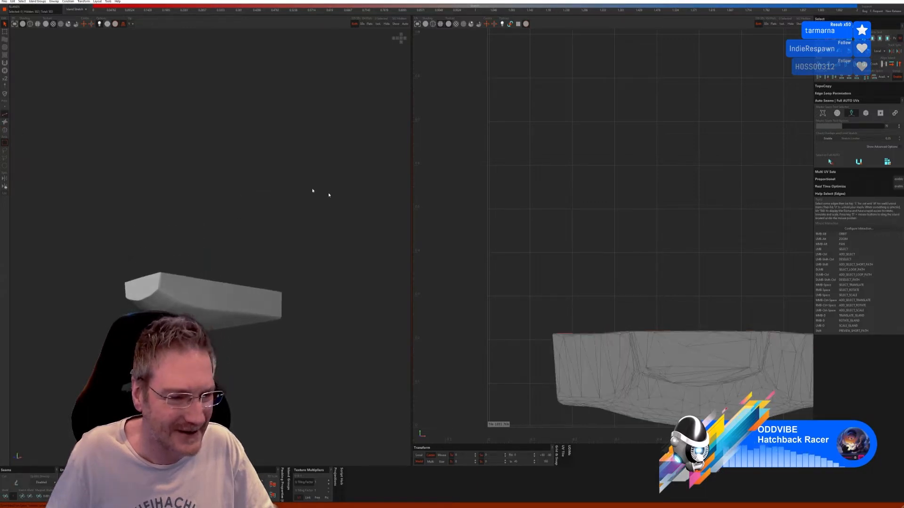
click(828, 165)
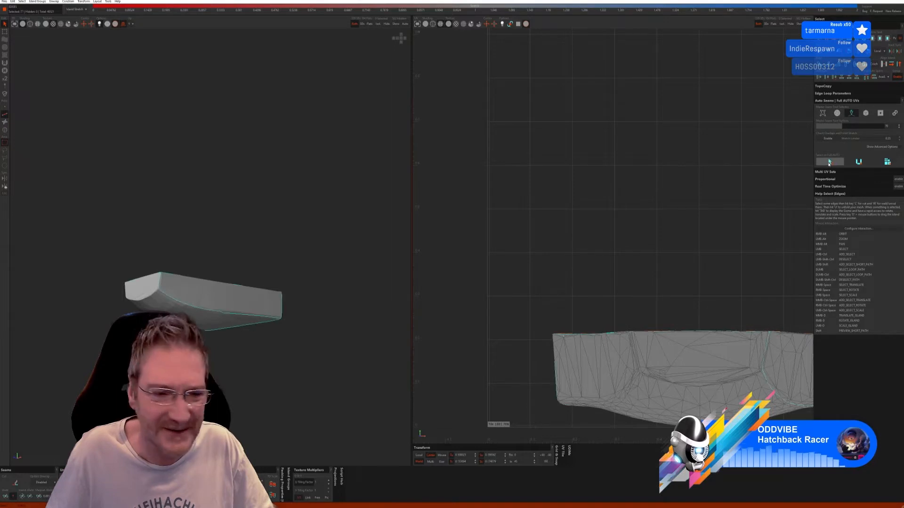
alt+right_drag(358, 314, 314, 331)
alt+drag(314, 331, 250, 337)
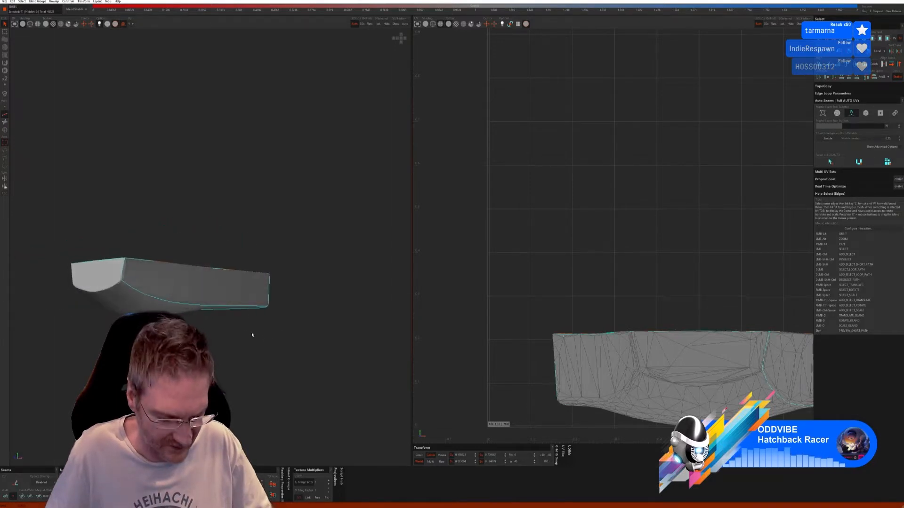
click(252, 335)
Switch the auto-seam method to the one with Leaf, Branch and Trunk options, then automatically unfold and pack the isolated lower front body section
click(820, 114)
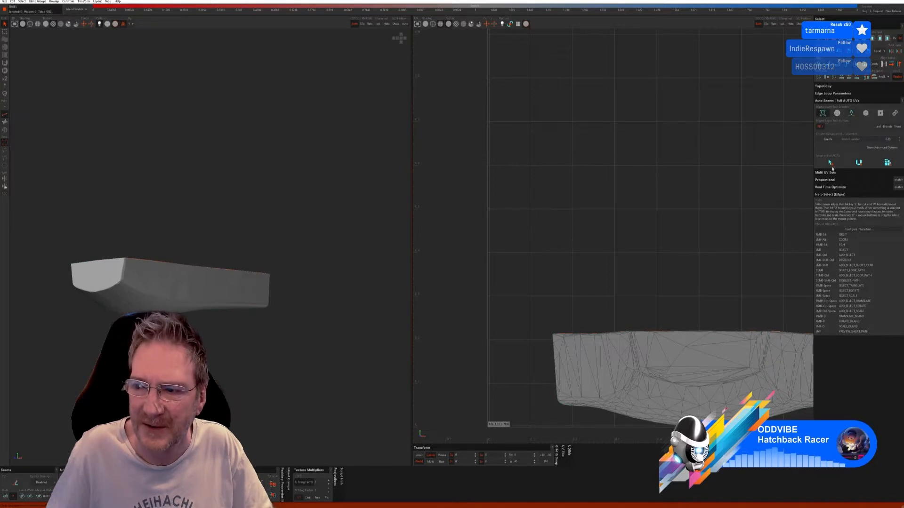
alt+right_drag(302, 317, 314, 302)
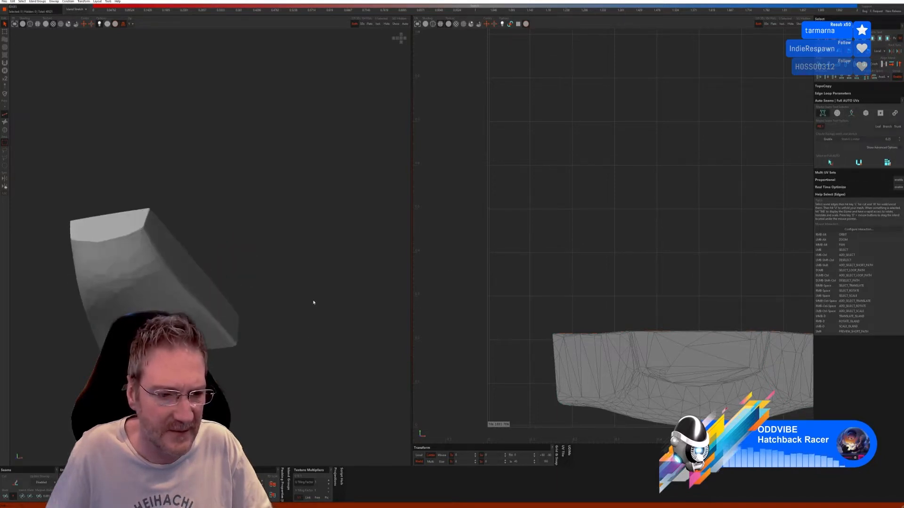
click(856, 163)
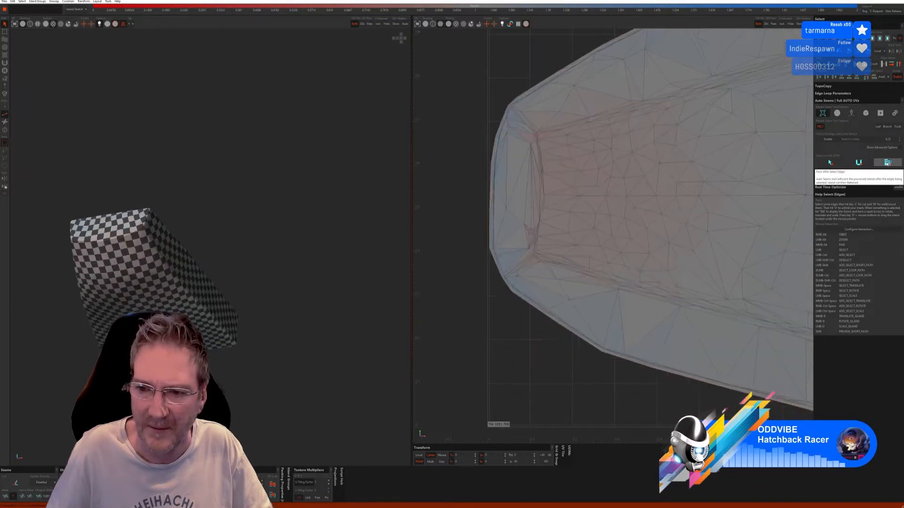
scroll(622, 227, down, 3)
scroll(622, 227, up, 3)
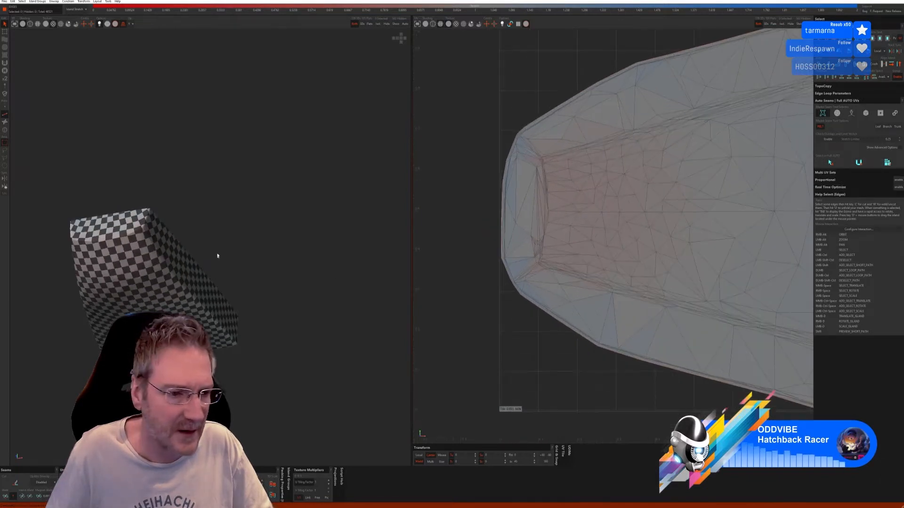
alt+right_drag(217, 255, 231, 238)
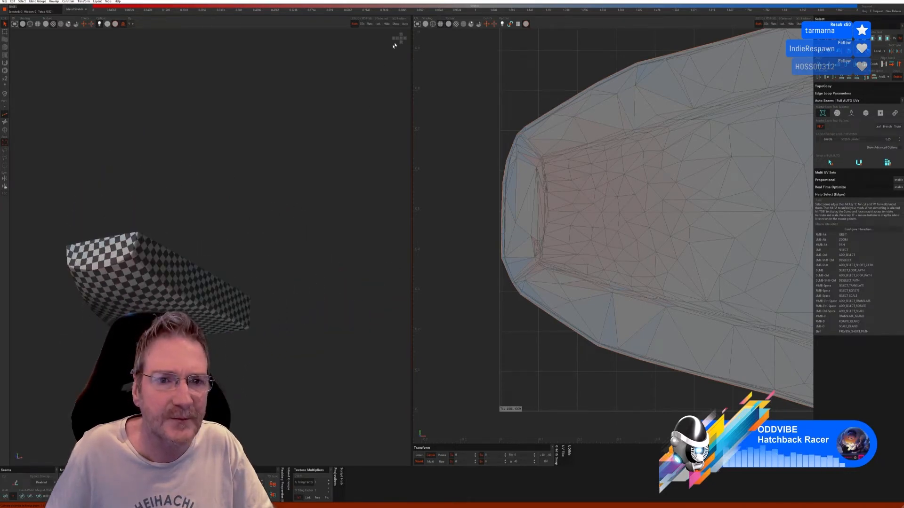
Show the whole car again and isolate the lower rear body section running from behind the hood to the tail
click(397, 24)
alt+right_drag(306, 223, 216, 286)
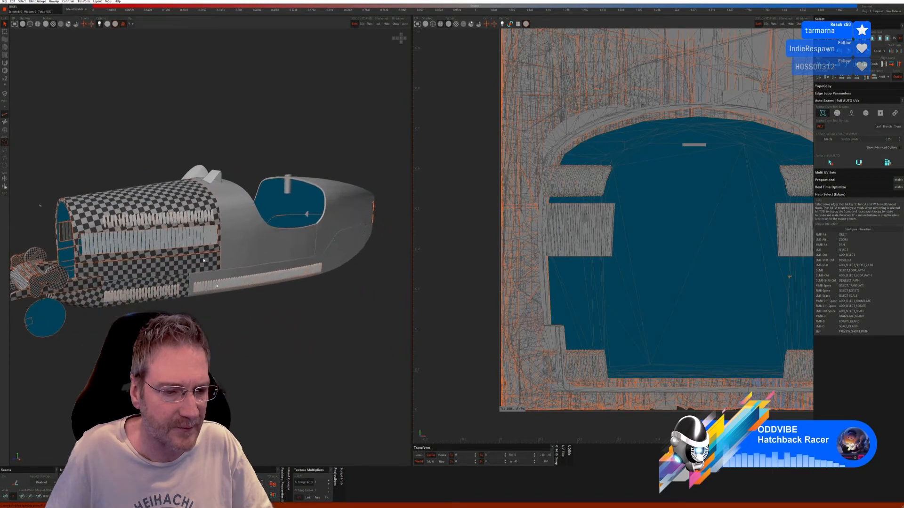
key(F4)
click(238, 276)
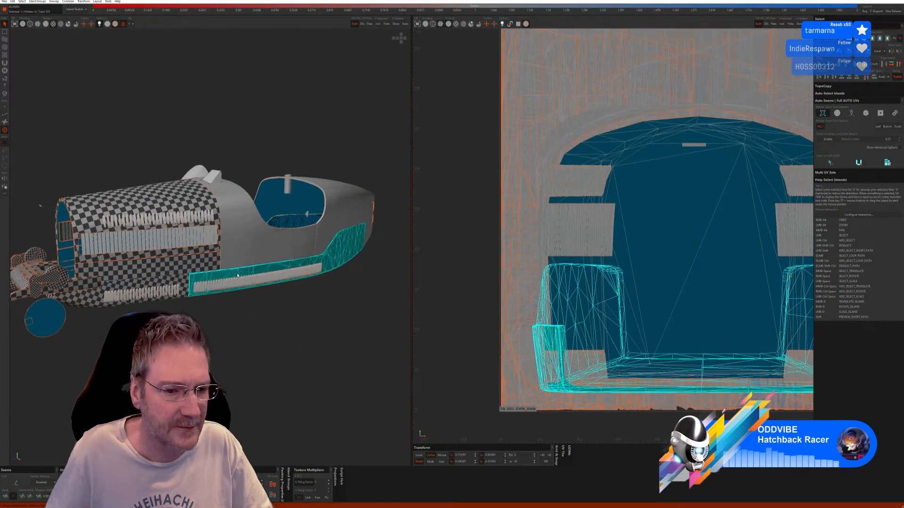
mouse_move(260, 313)
alt+right_down()
mouse_move(292, 314)
mouse_move(252, 310)
alt+right_up()
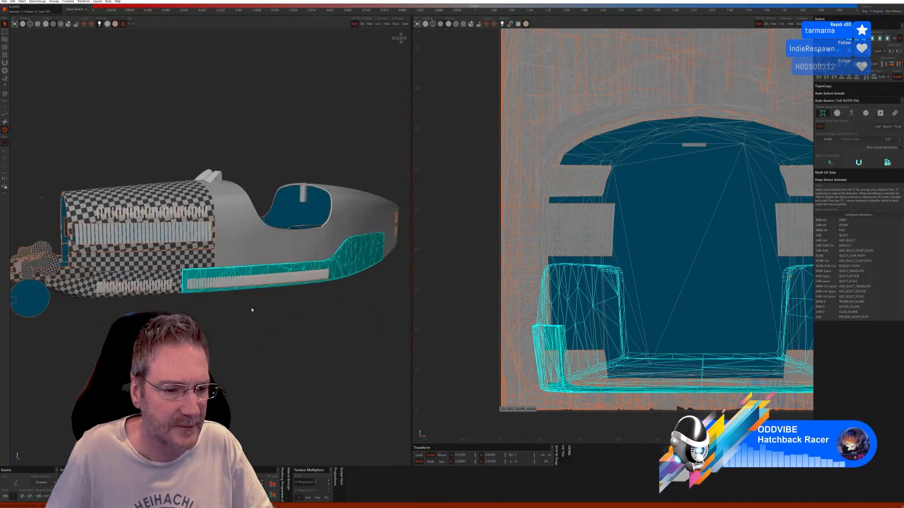
click(385, 24)
Automatically unfold and pack the isolated lower rear body section in edge mode
alt+right_drag(325, 225, 323, 203)
click(6, 114)
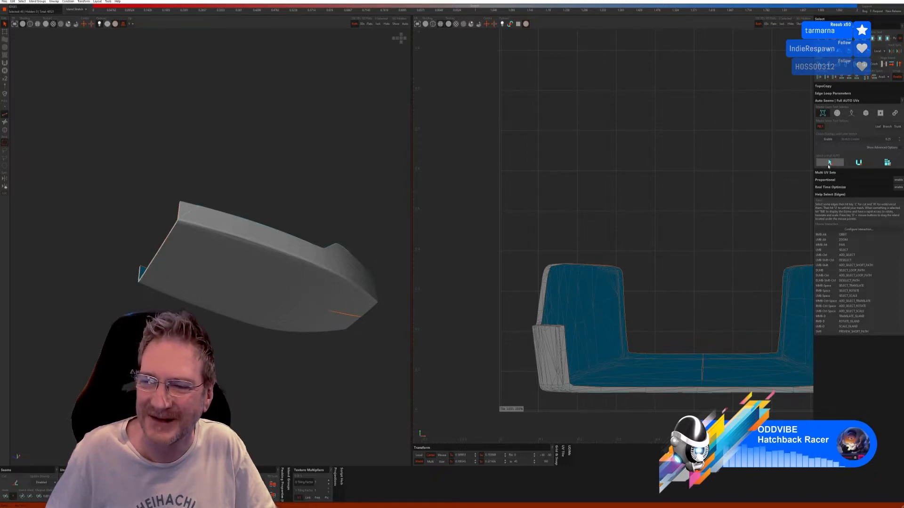
click(882, 165)
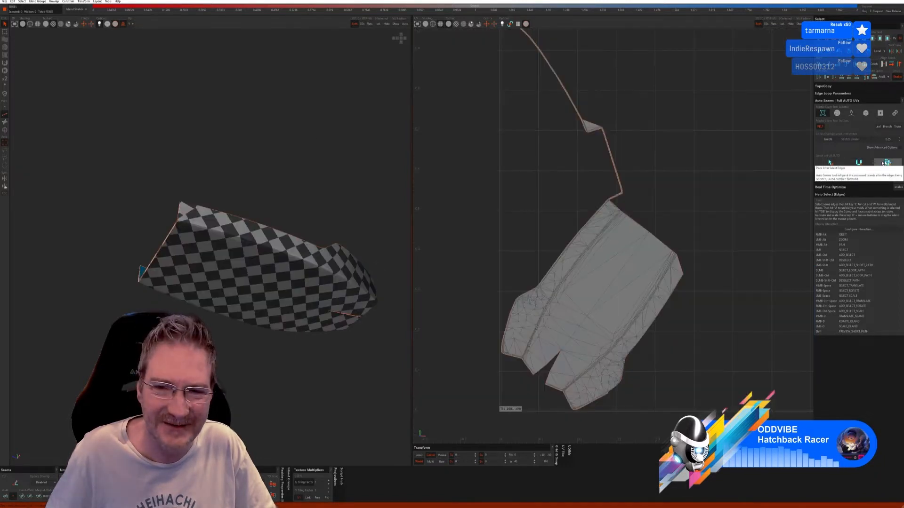
Cut the thin rim strip off the corner of the lower rear section's UV island, then unfold and pack the pieces
alt+drag(302, 210, 337, 237)
scroll(610, 202, up, 10)
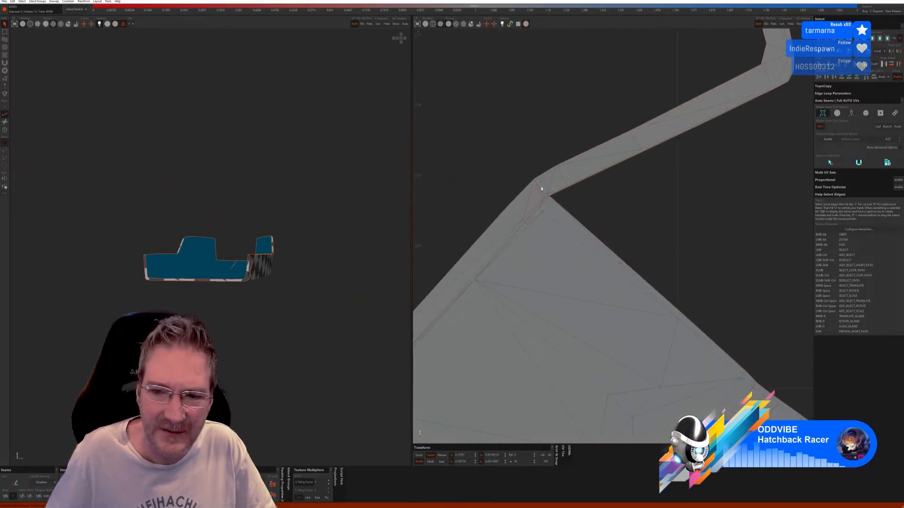
scroll(525, 201, up, 2)
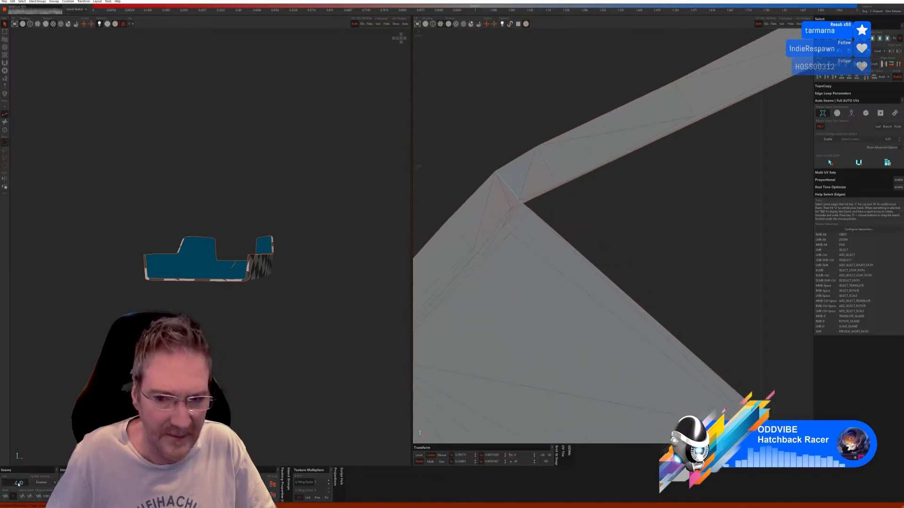
key(u)
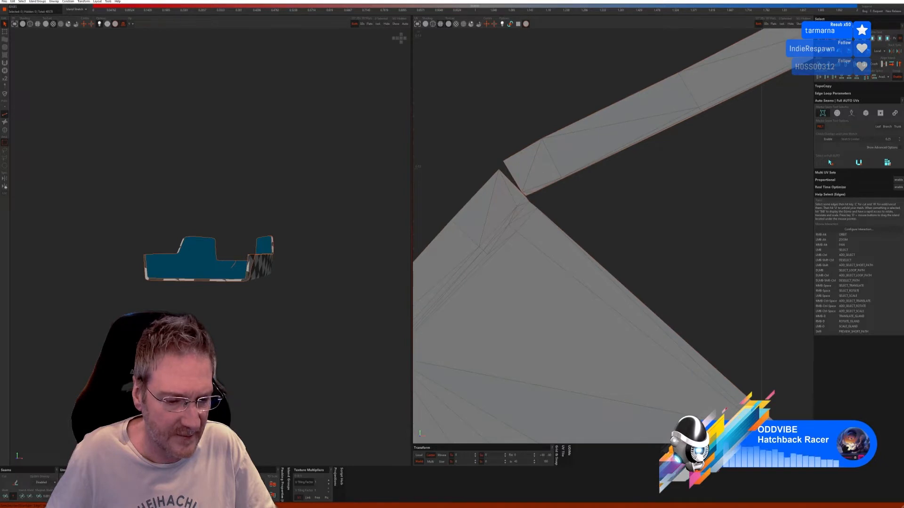
key(ctrl+z)
key(ctrl+z)
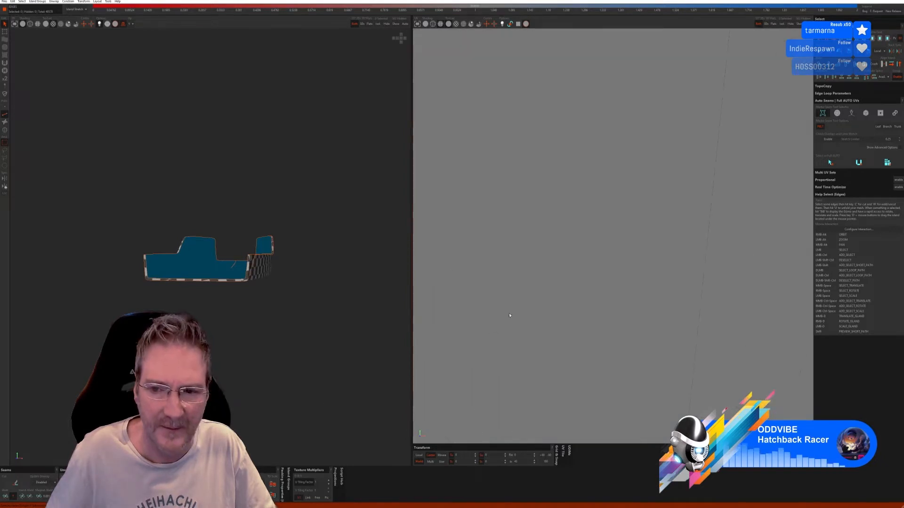
scroll(536, 318, down, 6)
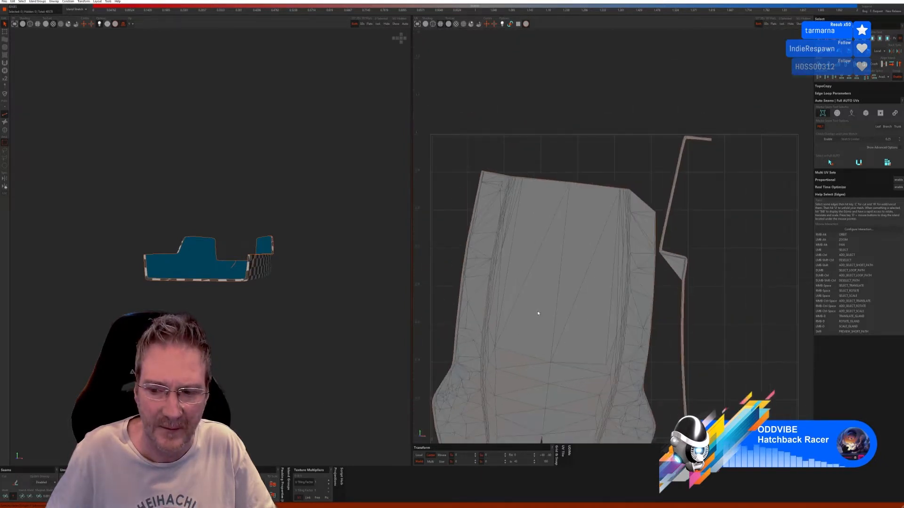
alt+middle_drag(552, 279, 609, 228)
scroll(252, 318, up, 2)
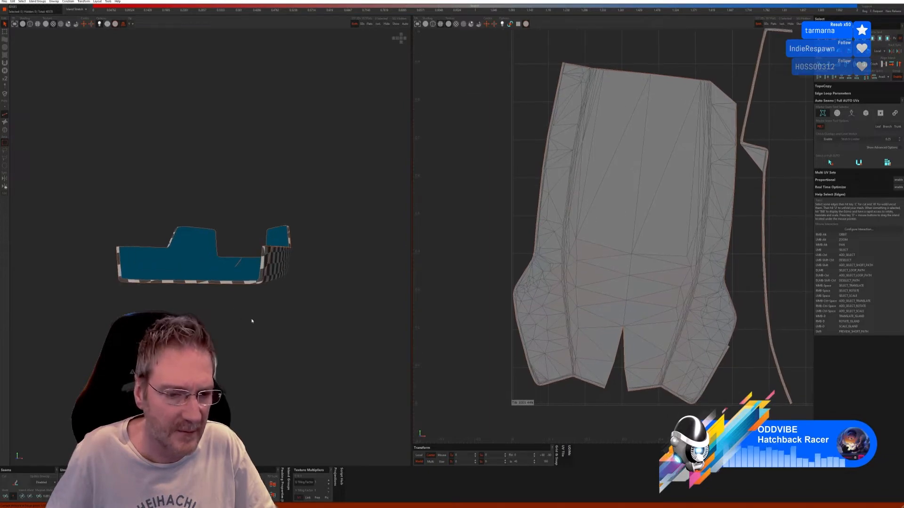
Select the edges of the short centre slit on the underside of the lower rear body section and cut them
scroll(266, 295, down, 1)
alt+right_drag(267, 295, 174, 299)
mouse_move(174, 300)
alt+mouse_down()
mouse_move(264, 302)
mouse_move(301, 287)
mouse_move(196, 309)
mouse_move(188, 300)
alt+mouse_up()
alt+right_drag(188, 300, 187, 269)
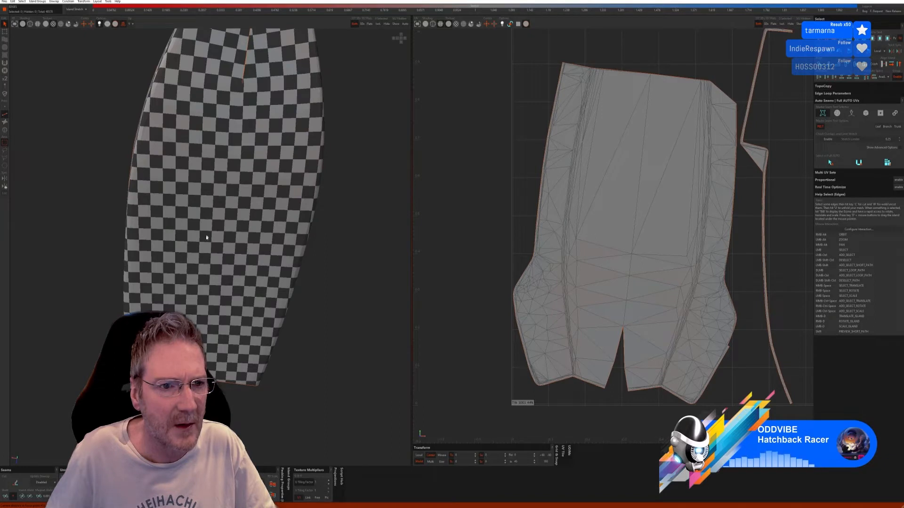
alt+middle_drag(206, 237, 203, 377)
scroll(251, 147, up, 6)
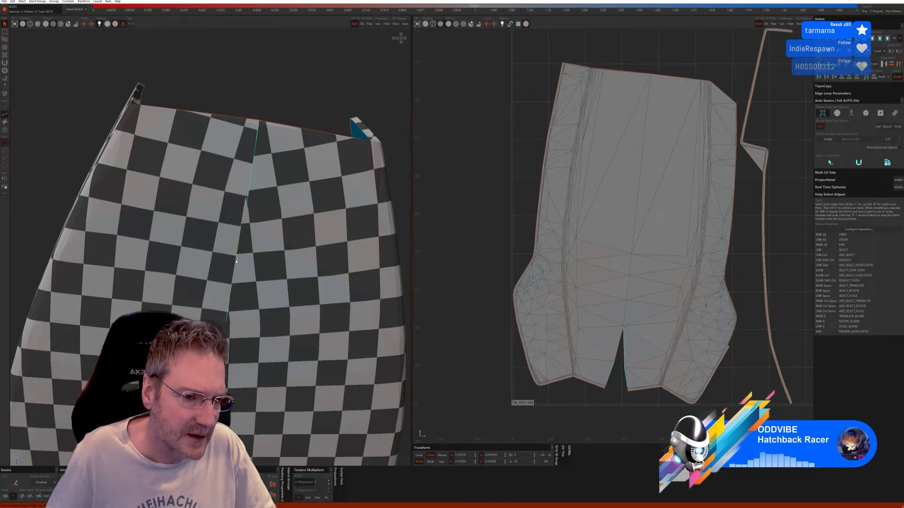
scroll(247, 216, up, 5)
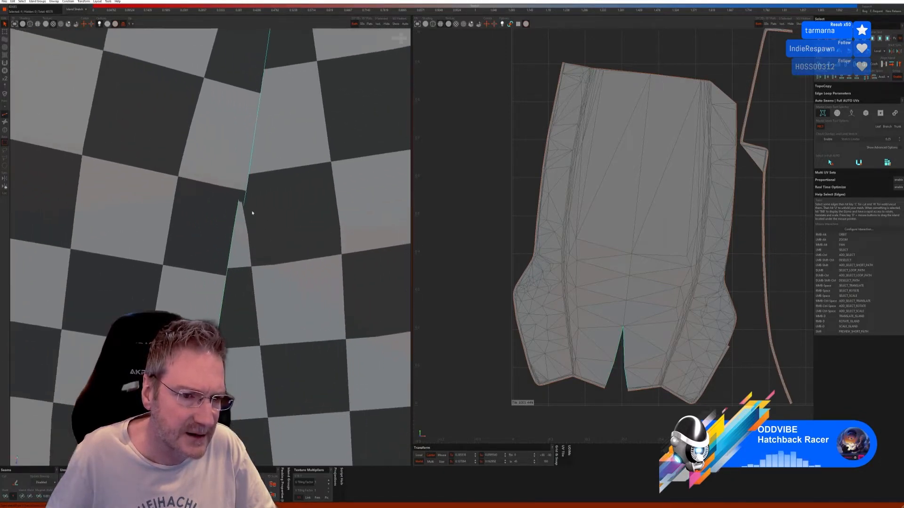
scroll(252, 214, down, 2)
scroll(253, 95, up, 5)
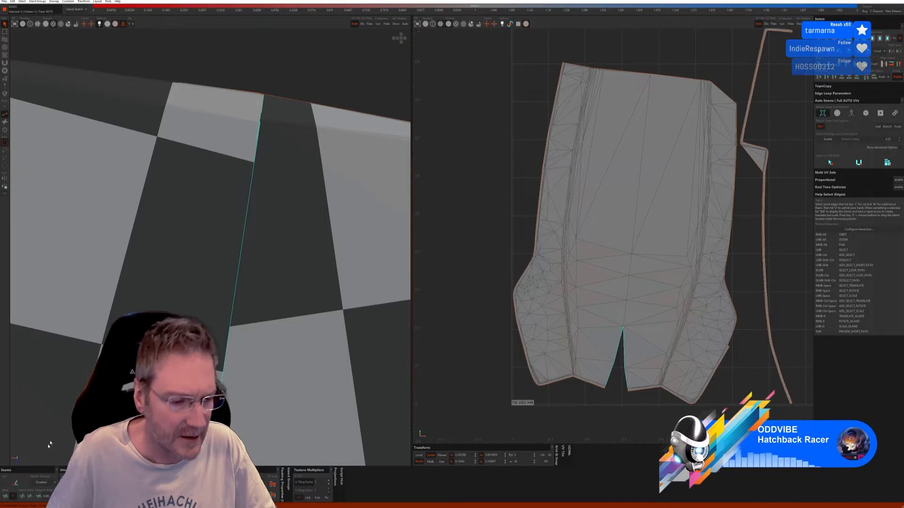
click(6, 496)
Show the whole car again and isolate the cowl panel between the checkered hood and the cockpit opening
scroll(108, 414, down, 5)
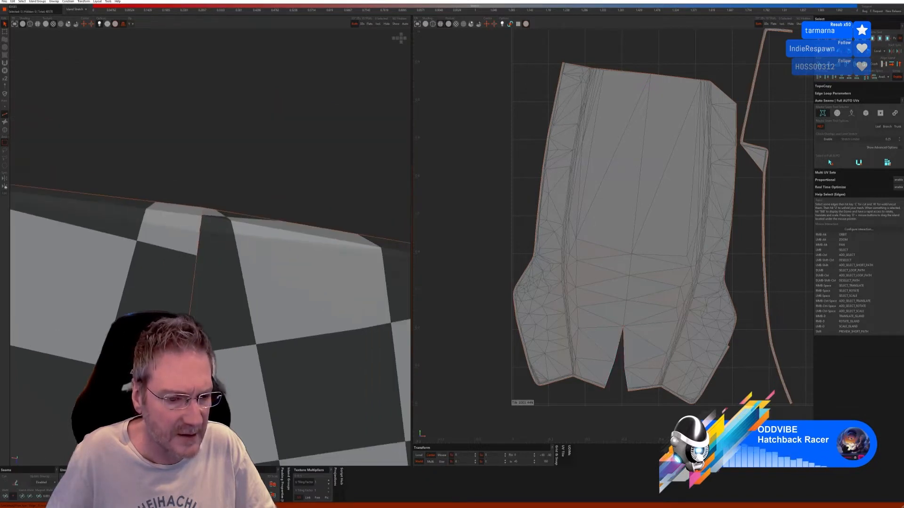
alt+right_drag(145, 256, 375, 41)
click(395, 24)
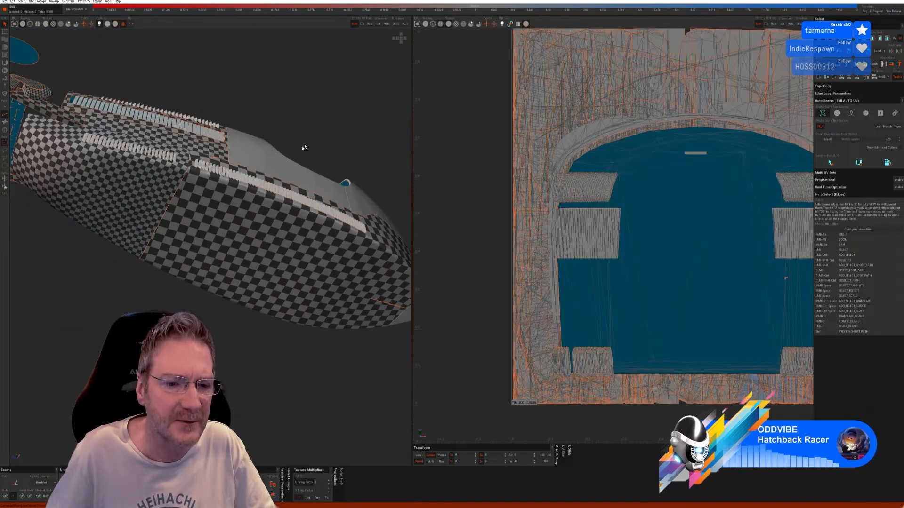
alt+right_drag(303, 148, 219, 337)
click(5, 131)
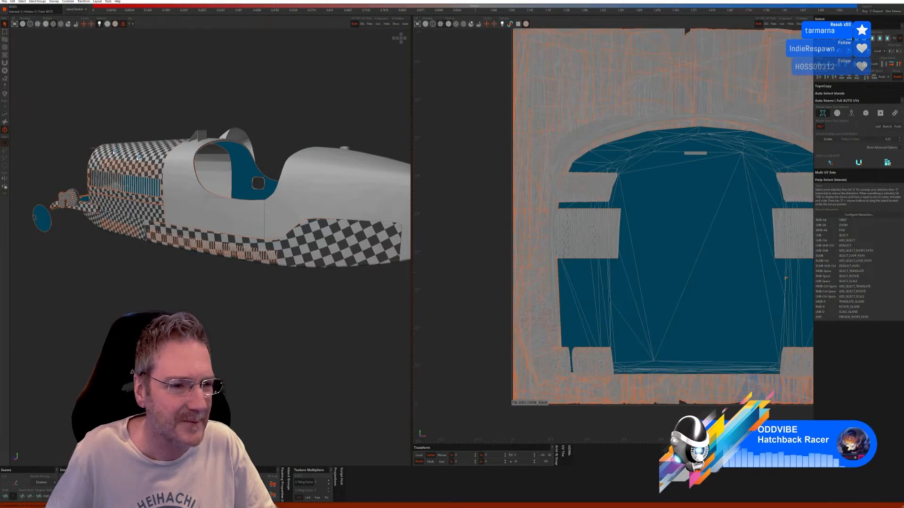
click(213, 216)
alt+right_drag(287, 263, 316, 277)
click(378, 24)
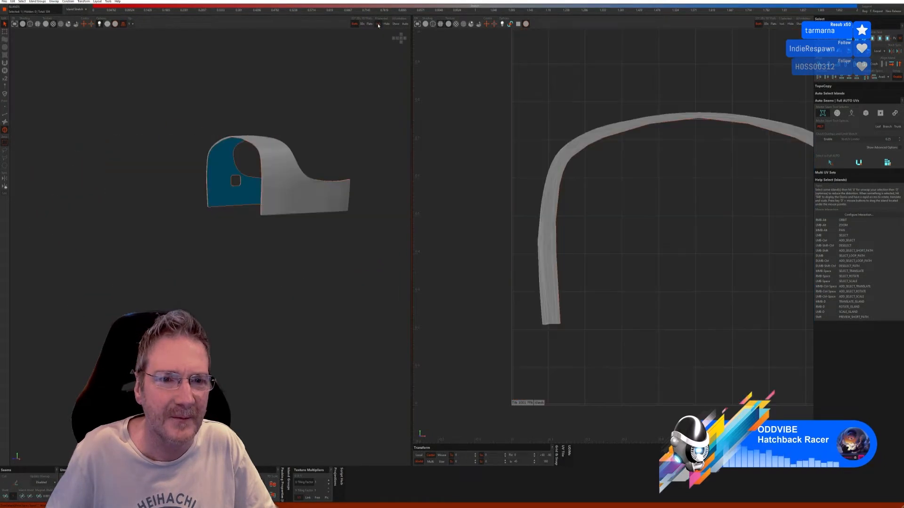
Automatically unfold and pack the isolated cowl panel in edge mode
alt+right_drag(229, 156, 250, 178)
click(6, 115)
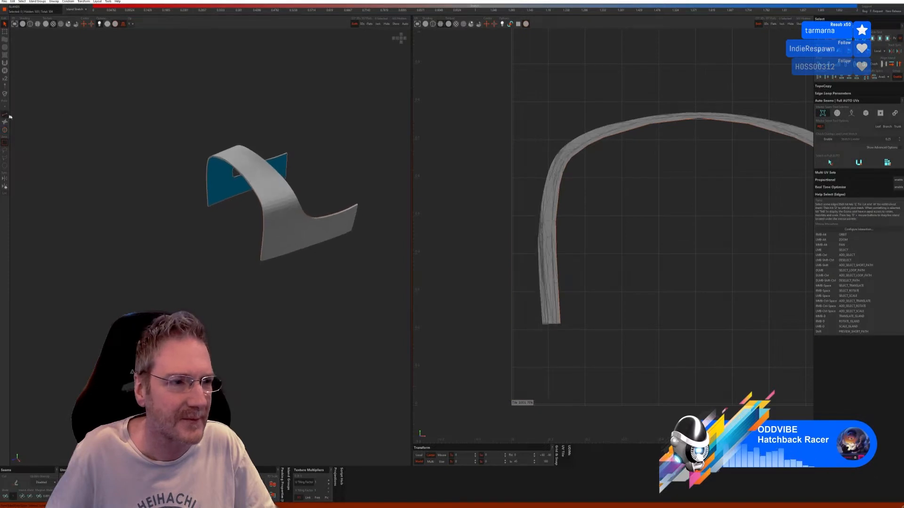
click(881, 165)
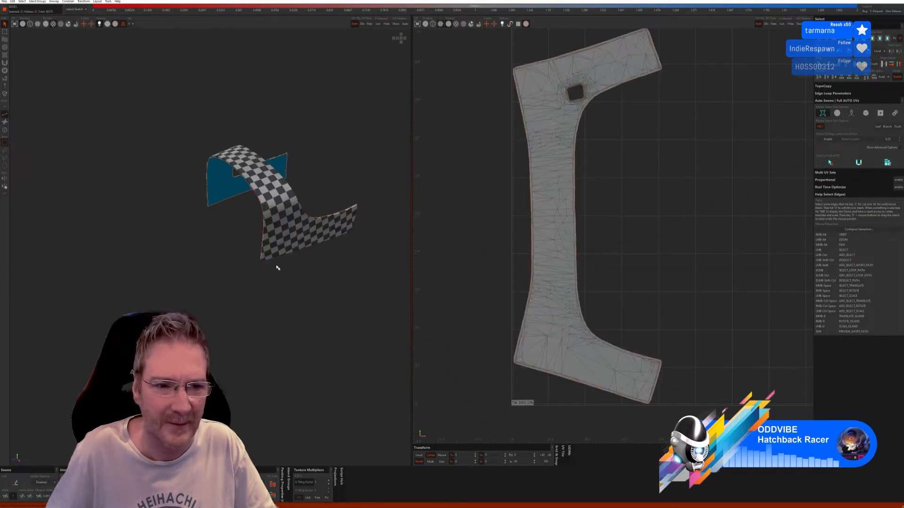
Show the whole car again and isolate the upper tail section behind the cockpit
alt+drag(277, 268, 137, 187)
click(395, 24)
click(5, 130)
click(304, 193)
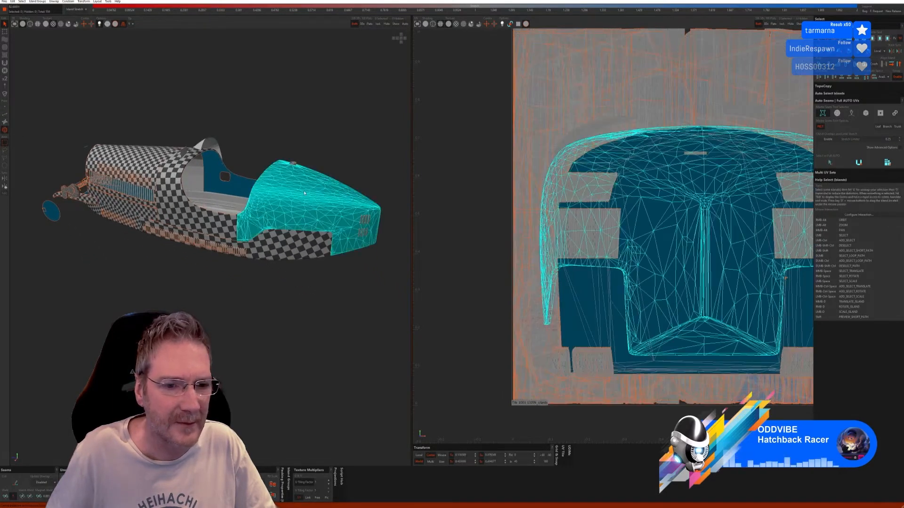
click(377, 24)
Automatically unfold and pack the isolated upper tail section in edge mode
mouse_move(334, 162)
alt+mouse_down()
mouse_move(276, 187)
mouse_move(264, 179)
mouse_move(347, 164)
alt+mouse_up()
alt+right_drag(347, 163, 354, 163)
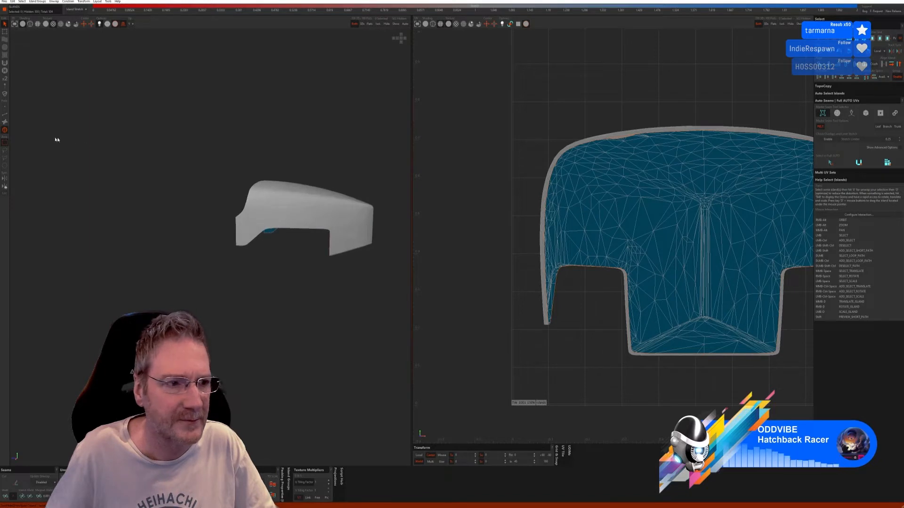
click(6, 114)
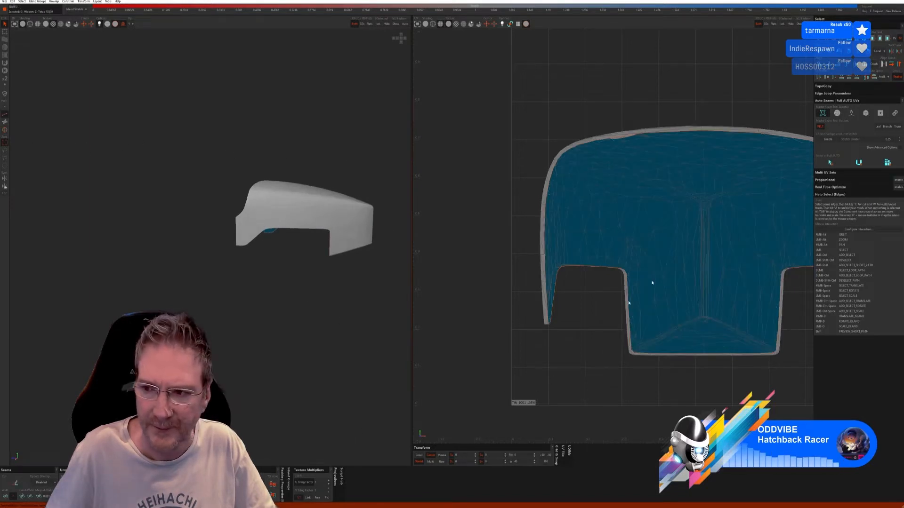
click(887, 163)
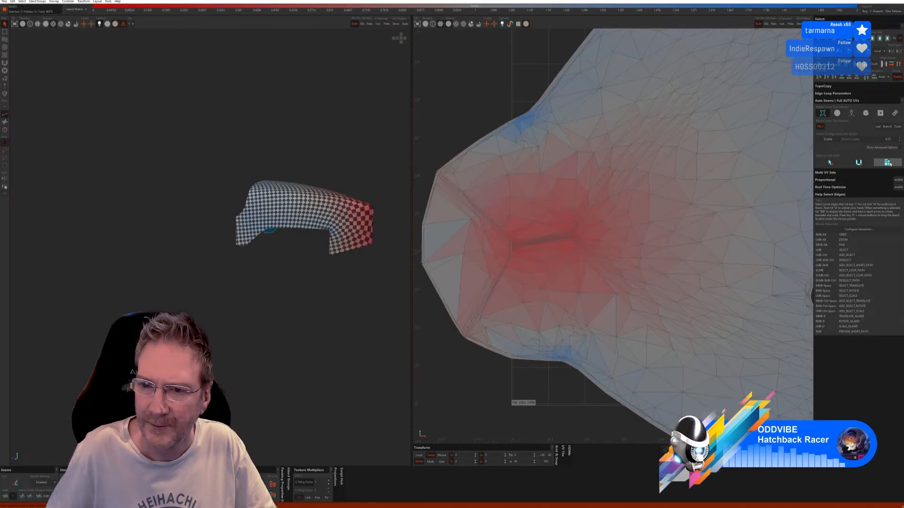
Optimize the upper tail section's UV island four times to even out its stretching
alt+right_drag(362, 241, 294, 250)
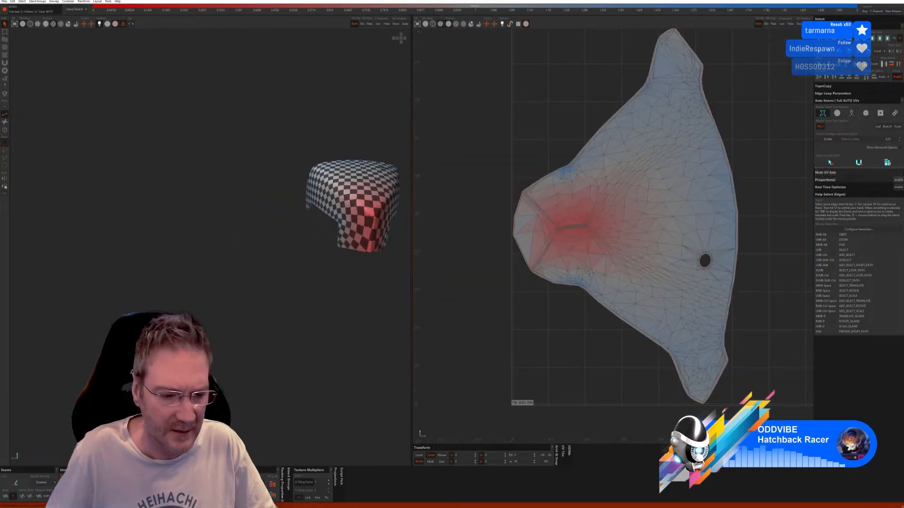
key(o)
key(o)
key(o)
key(o)
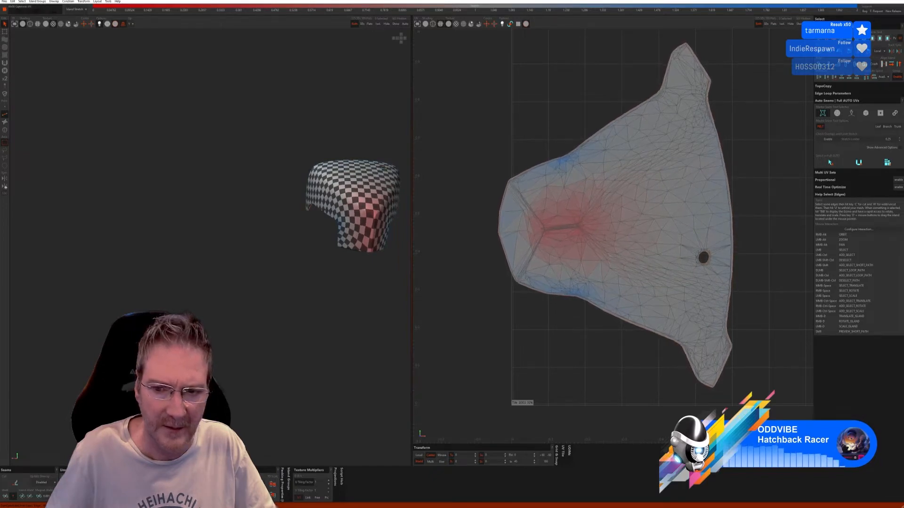
Try to even out the stretched area of the upper tail section's UV island with a smaller Spread brush
alt+right_drag(385, 230, 267, 318)
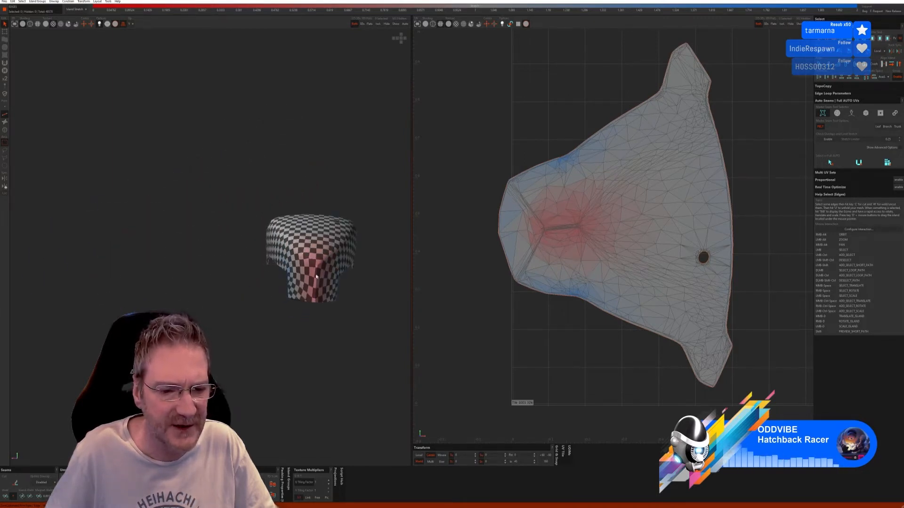
mouse_move(316, 277)
alt+right_down()
mouse_move(316, 317)
mouse_move(326, 291)
alt+right_up()
alt+right_drag(258, 322, 271, 340)
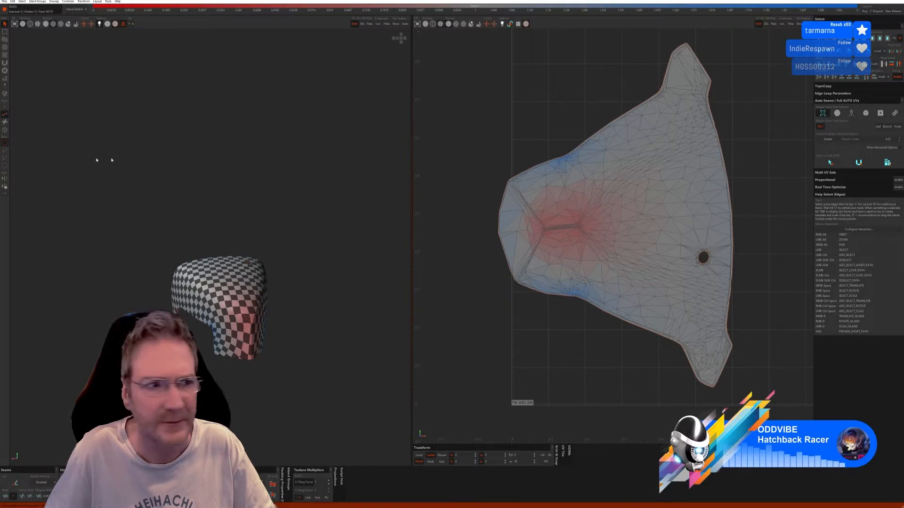
click(5, 48)
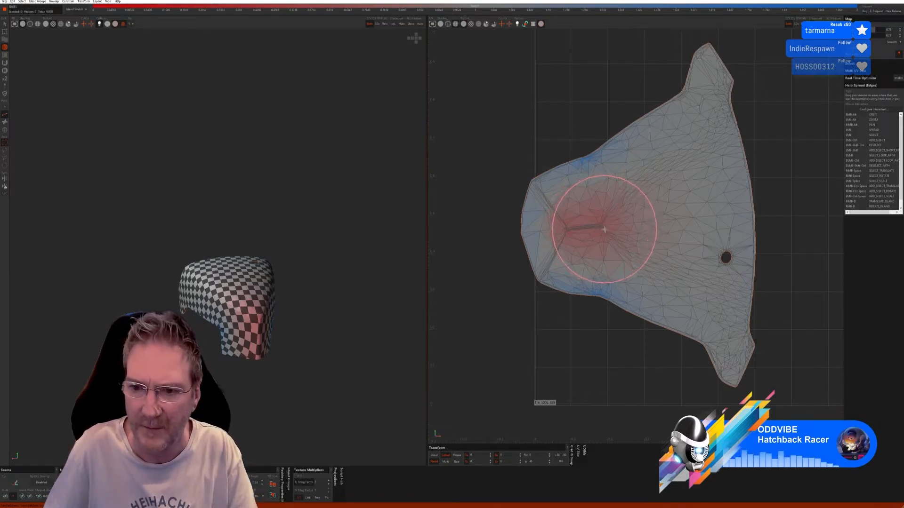
mouse_move(596, 227)
mouse_down()
mouse_move(578, 225)
mouse_move(610, 224)
mouse_move(592, 227)
mouse_move(604, 230)
mouse_up()
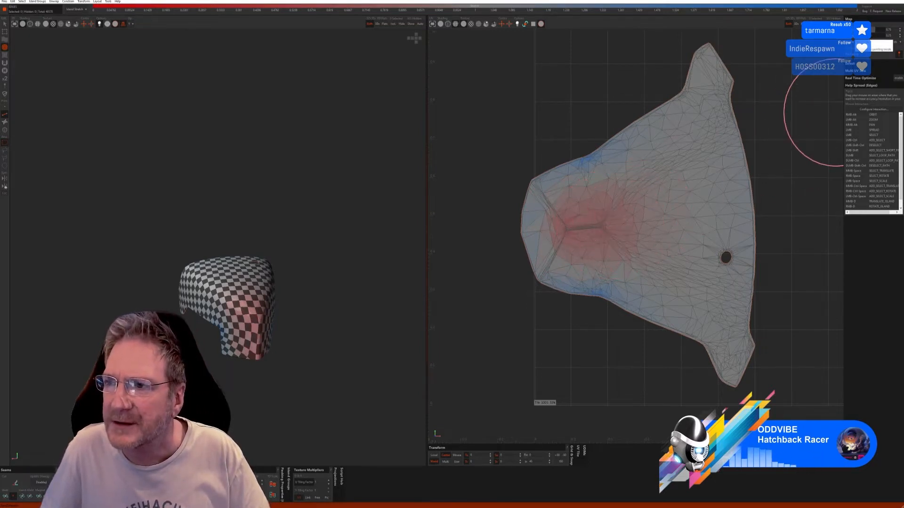
drag(856, 36, 852, 36)
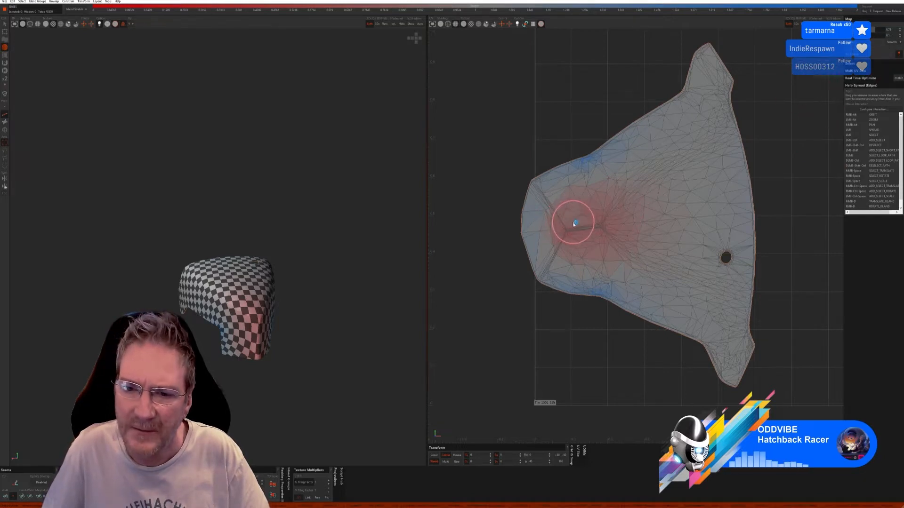
mouse_move(574, 224)
mouse_down()
mouse_move(570, 236)
mouse_move(604, 249)
mouse_move(608, 228)
mouse_move(581, 212)
mouse_move(597, 203)
mouse_move(602, 222)
mouse_move(621, 206)
mouse_move(607, 237)
mouse_move(568, 240)
mouse_move(589, 253)
mouse_move(581, 231)
mouse_move(557, 231)
mouse_move(569, 206)
mouse_move(571, 216)
mouse_move(577, 204)
mouse_move(597, 216)
mouse_move(569, 250)
mouse_move(592, 262)
mouse_move(563, 261)
mouse_move(630, 234)
mouse_move(610, 242)
mouse_move(605, 207)
mouse_move(595, 208)
mouse_move(604, 191)
mouse_move(559, 201)
mouse_move(554, 227)
mouse_move(566, 249)
mouse_move(589, 233)
mouse_move(578, 219)
mouse_move(606, 211)
mouse_move(599, 252)
mouse_move(621, 244)
mouse_move(636, 221)
mouse_move(631, 204)
mouse_move(609, 232)
mouse_move(595, 216)
mouse_move(585, 233)
mouse_move(571, 221)
mouse_move(560, 234)
mouse_move(569, 227)
mouse_move(560, 210)
mouse_move(593, 214)
mouse_move(594, 206)
mouse_move(575, 256)
mouse_move(565, 258)
mouse_move(604, 265)
mouse_move(599, 256)
mouse_move(623, 228)
mouse_move(595, 221)
mouse_up()
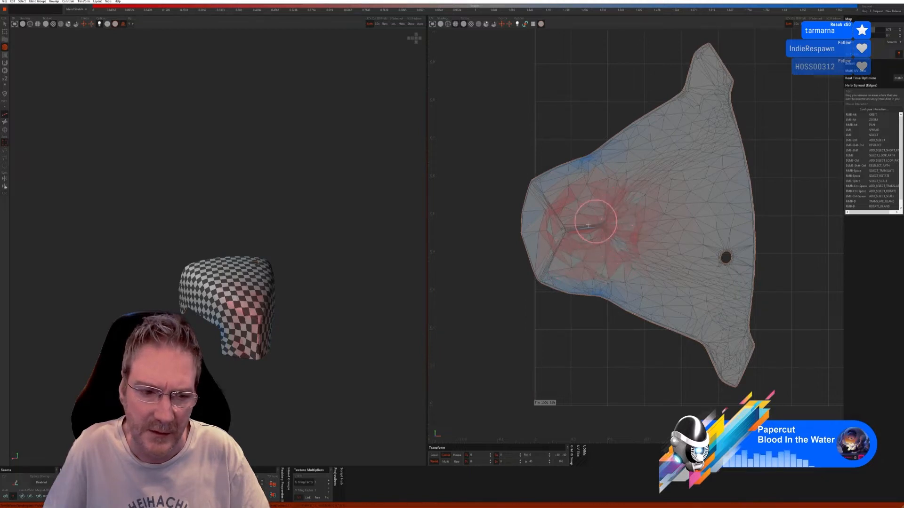
mouse_move(313, 312)
alt+right_down()
mouse_move(306, 293)
mouse_move(264, 277)
mouse_move(310, 269)
mouse_move(305, 295)
mouse_move(285, 296)
mouse_move(352, 270)
alt+right_up()
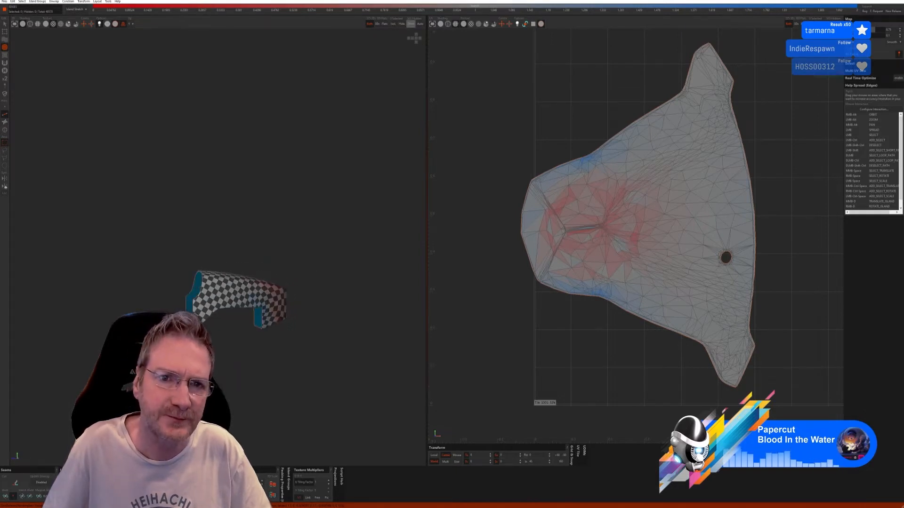
Show the whole car, isolate the upper tail section again in island mode, and optimize its UV island
click(411, 24)
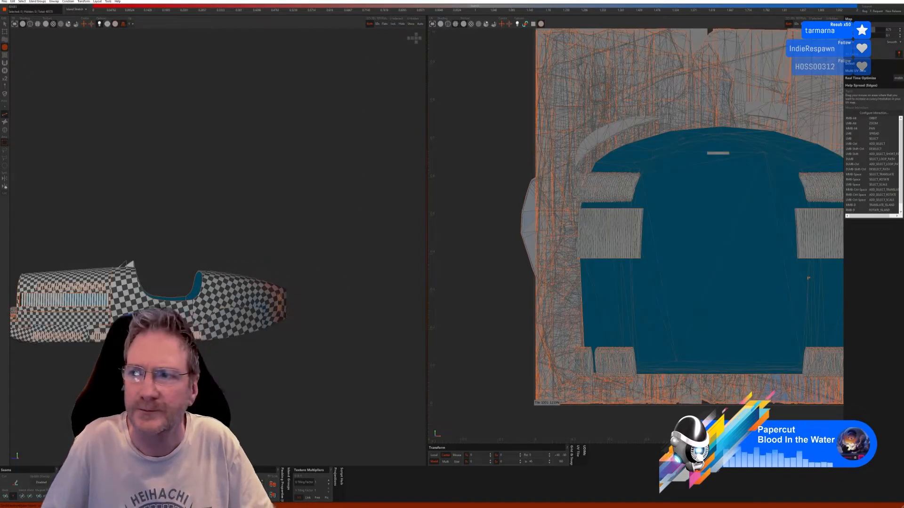
click(5, 24)
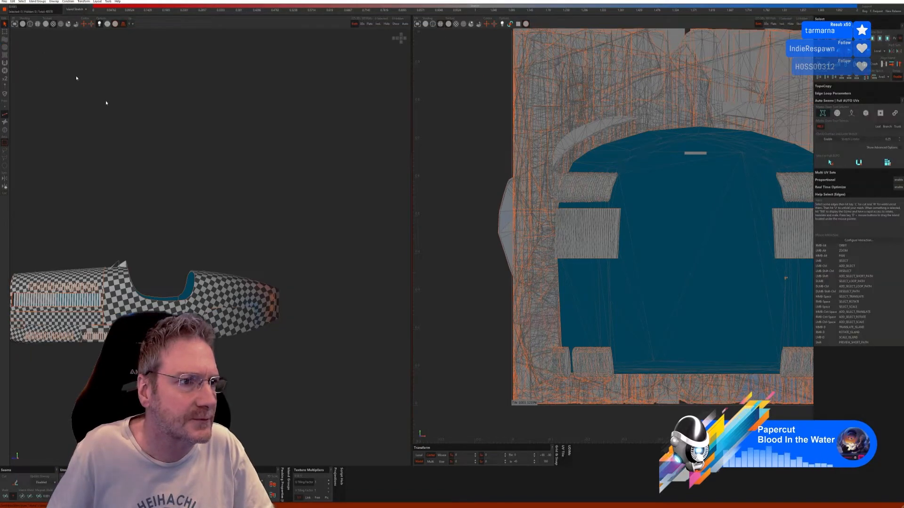
alt+right_drag(168, 226, 215, 248)
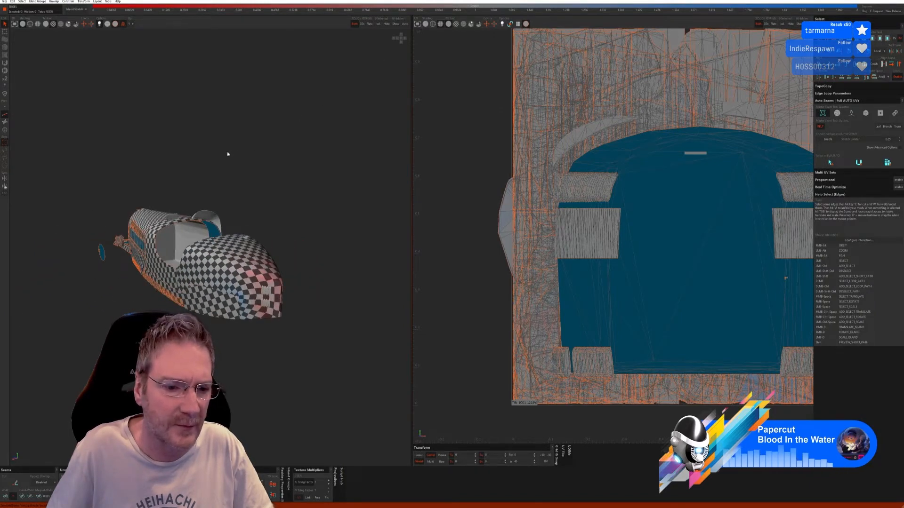
key(F4)
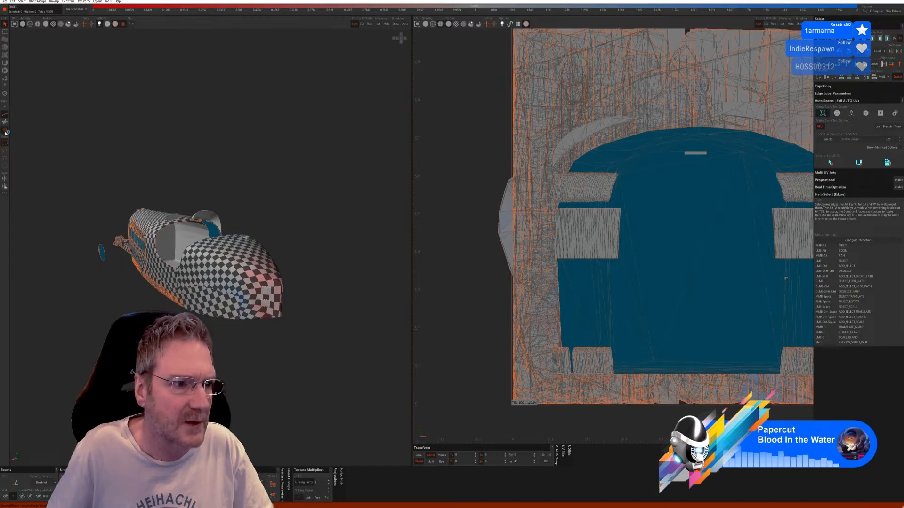
click(231, 258)
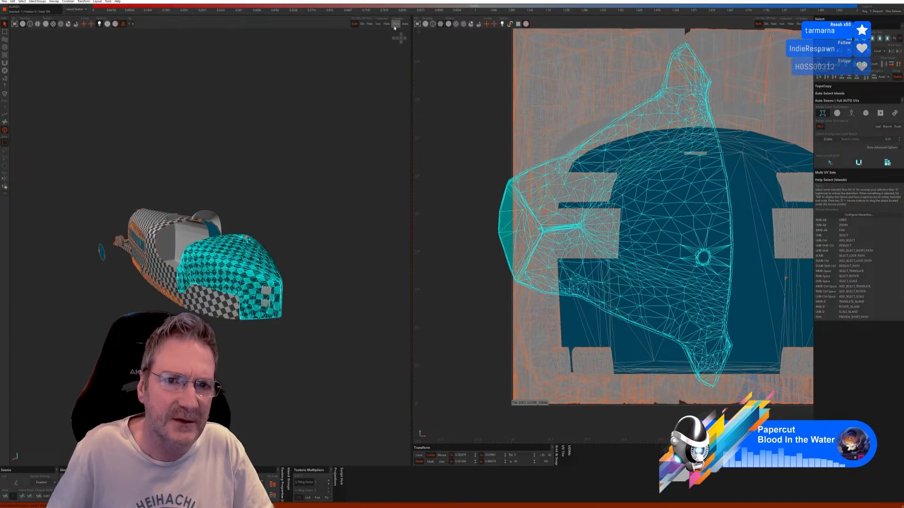
click(378, 24)
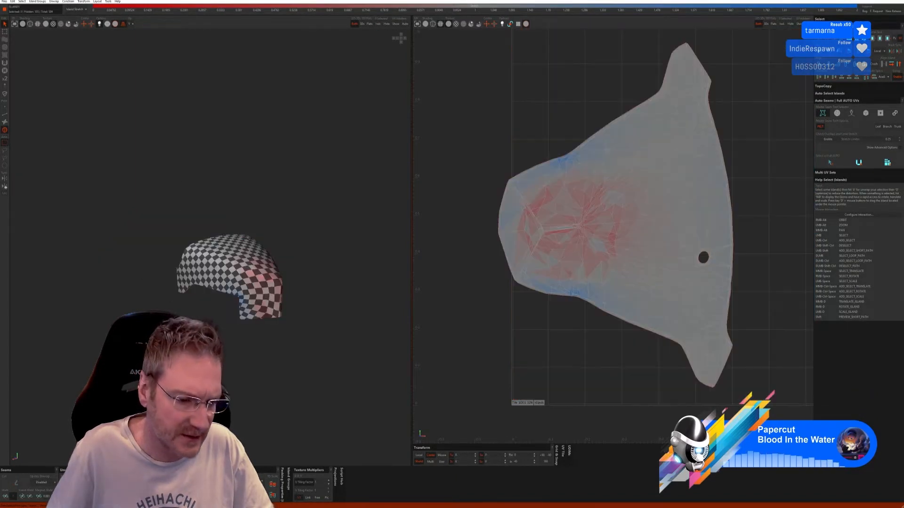
key(o)
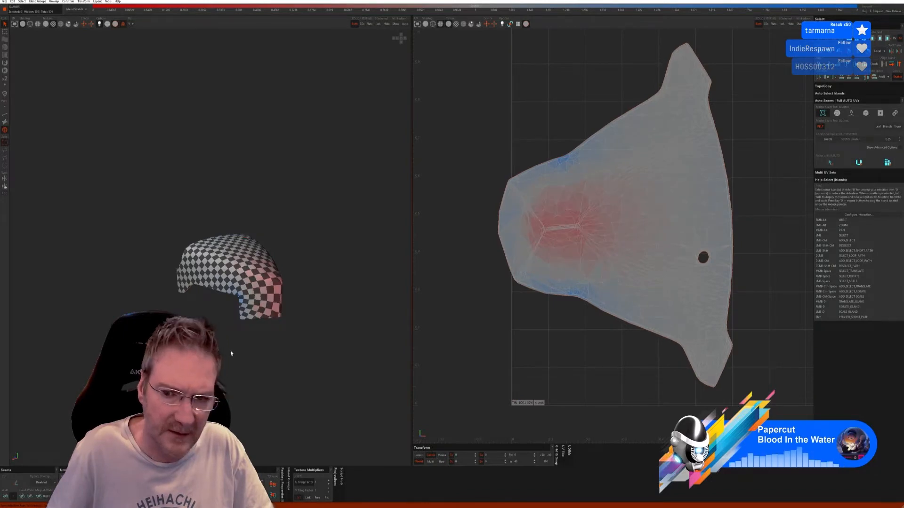
alt+right_drag(231, 354, 275, 334)
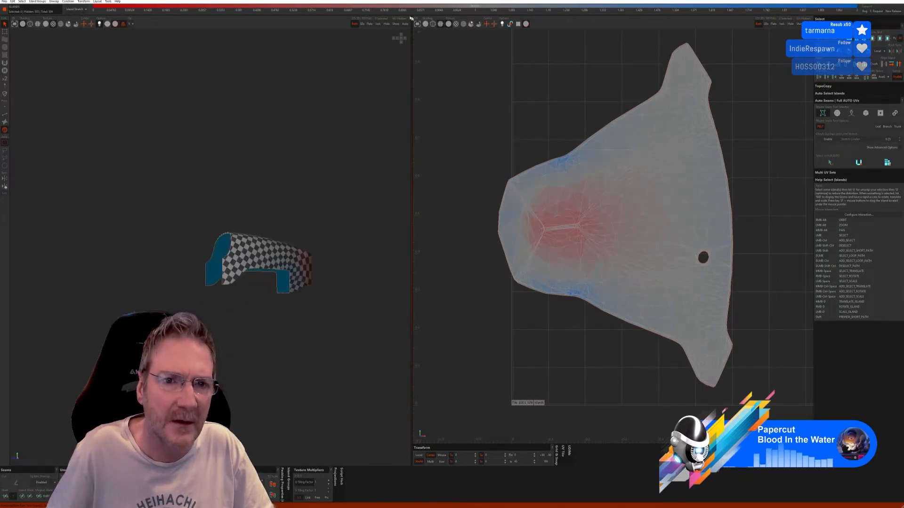
Show the whole car again and isolate the curved windscreen in front of the cockpit
click(397, 24)
mouse_move(339, 217)
alt+right_down()
mouse_move(278, 226)
mouse_move(241, 208)
mouse_move(317, 194)
mouse_move(338, 220)
alt+right_up()
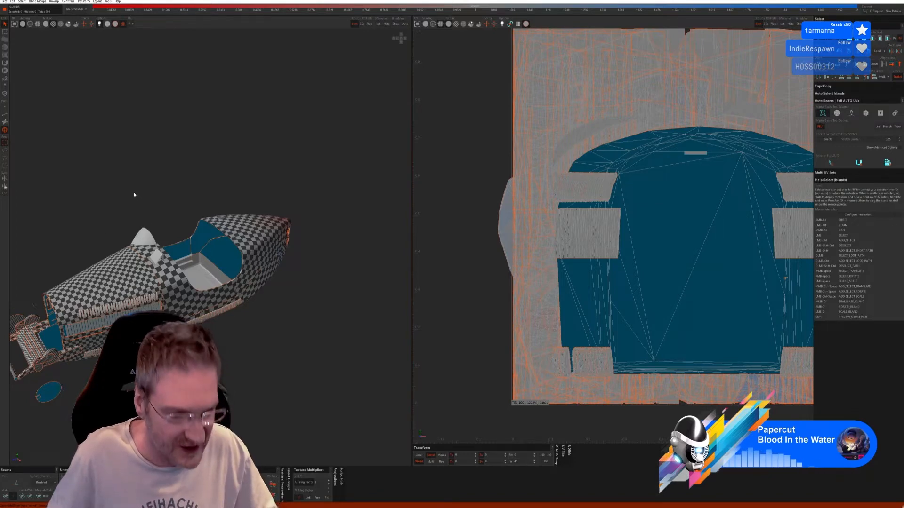
alt+drag(134, 195, 196, 312)
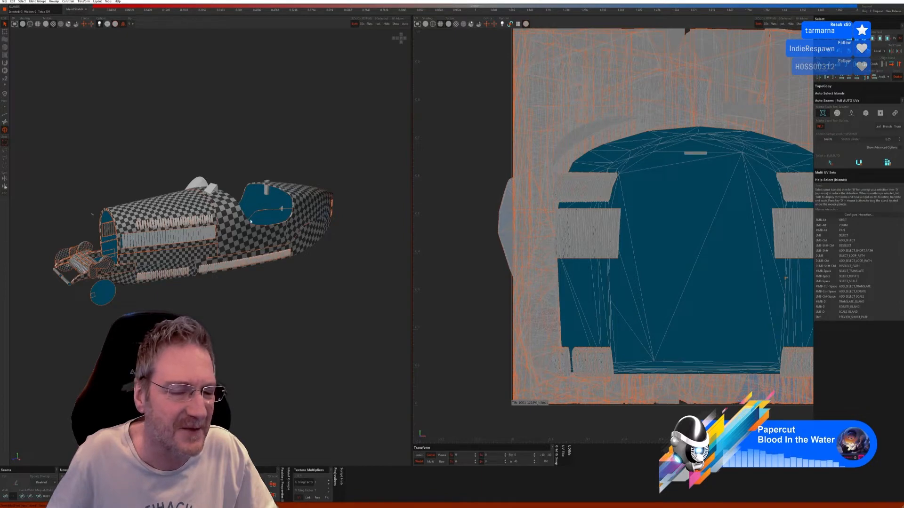
alt+drag(256, 306, 163, 203)
scroll(163, 203, up, 3)
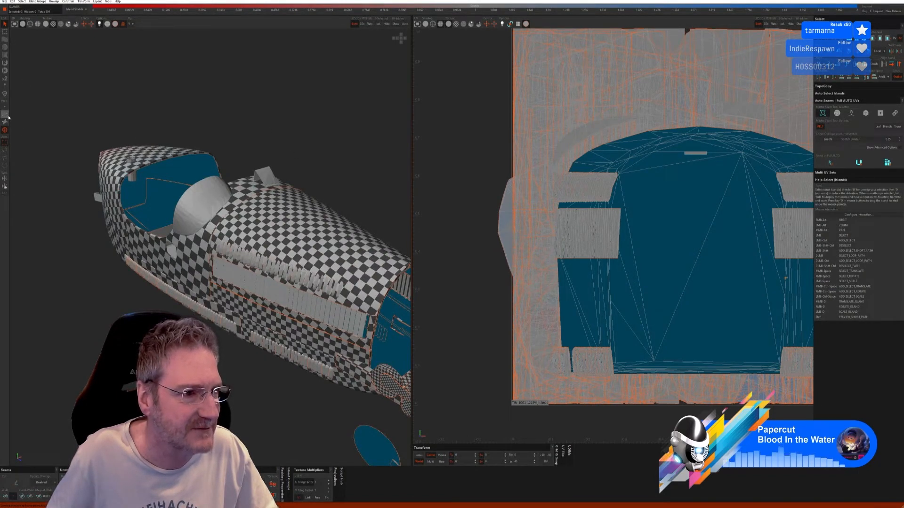
click(200, 206)
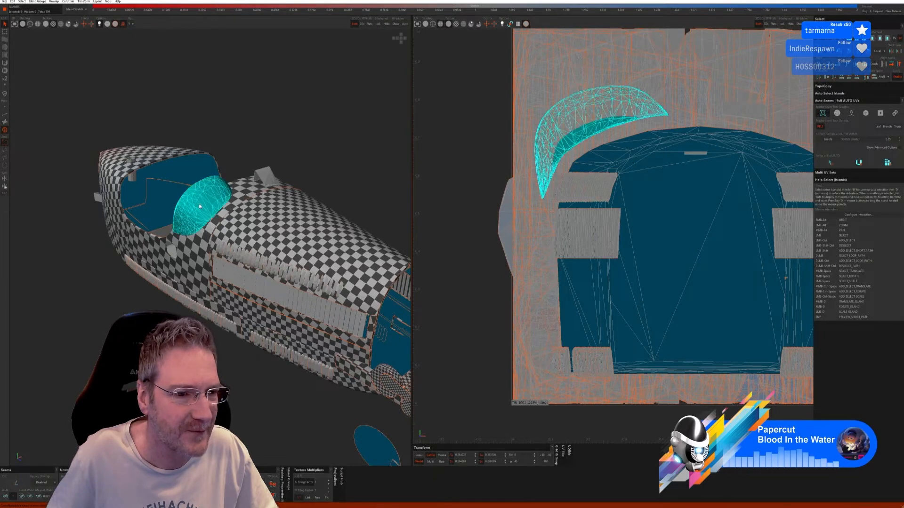
click(380, 24)
Automatically unfold and pack the isolated windscreen in edge mode
click(5, 115)
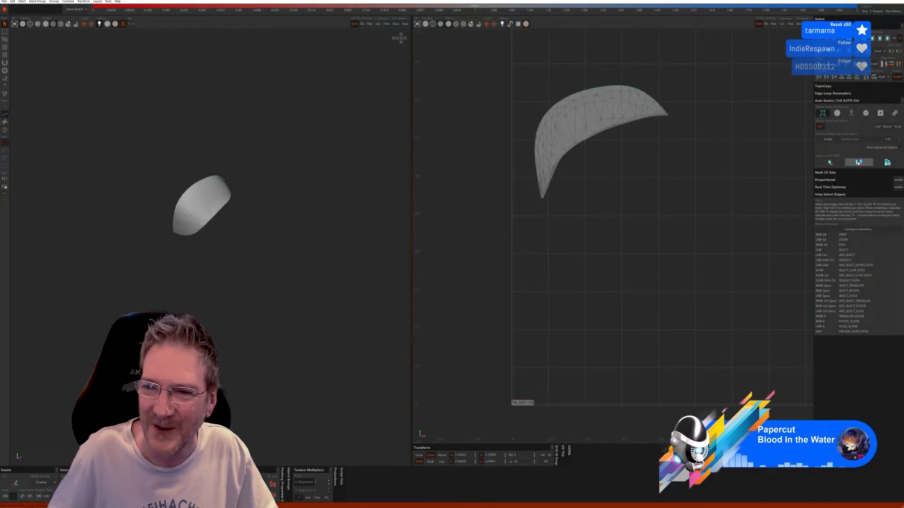
click(887, 163)
mouse_move(286, 242)
alt+right_down()
mouse_move(253, 245)
mouse_move(272, 243)
alt+right_up()
Show the whole car again and isolate the small folded plate on the cowl beside the windscreen in island mode
click(396, 23)
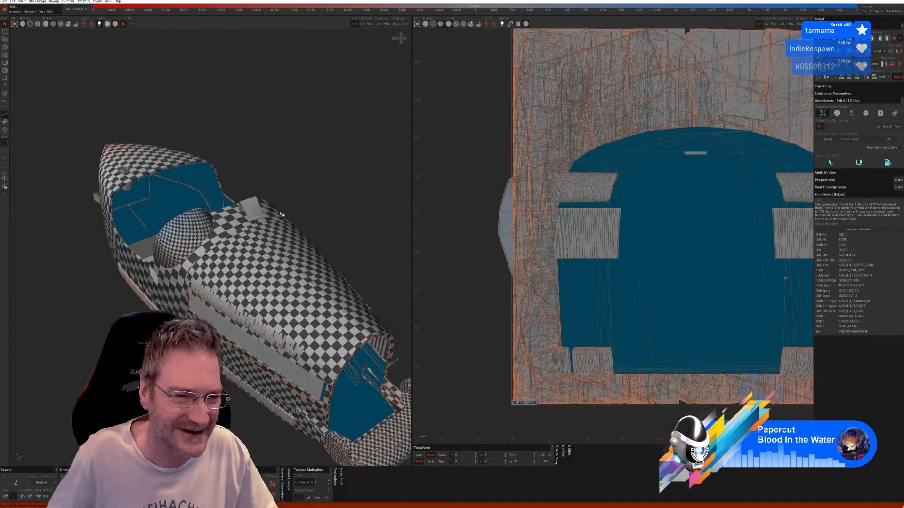
click(5, 128)
click(250, 210)
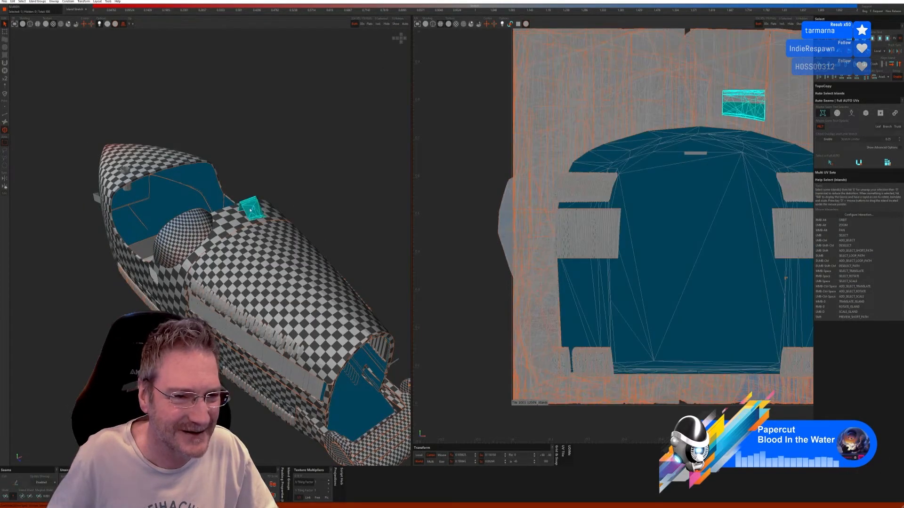
click(377, 24)
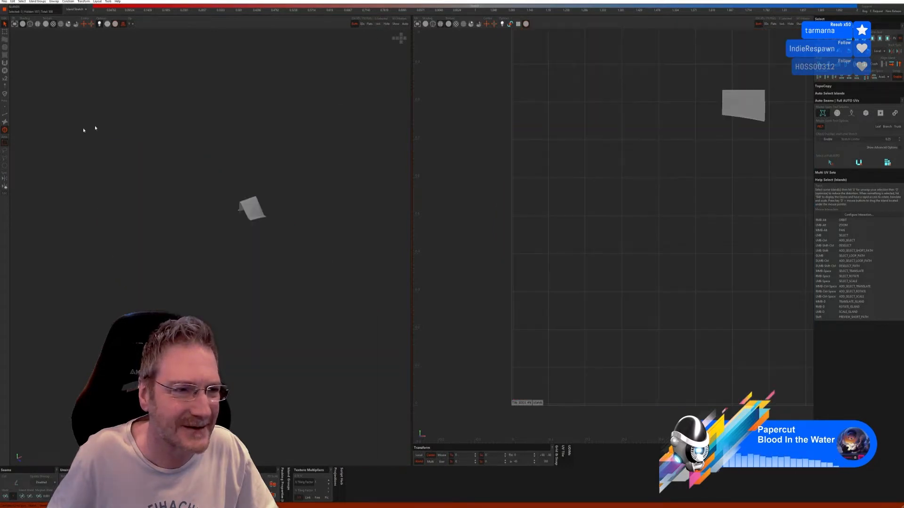
Automatically unfold and pack the isolated folded plate in edge mode
click(5, 115)
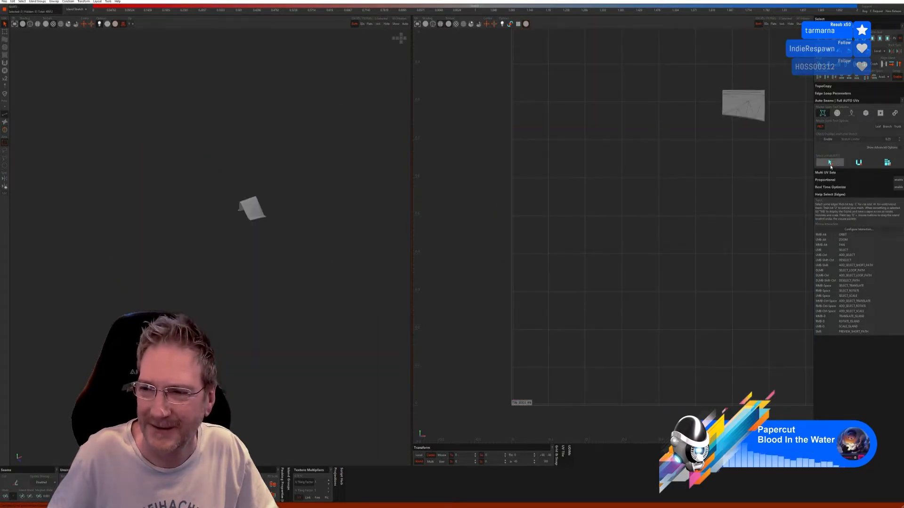
click(887, 163)
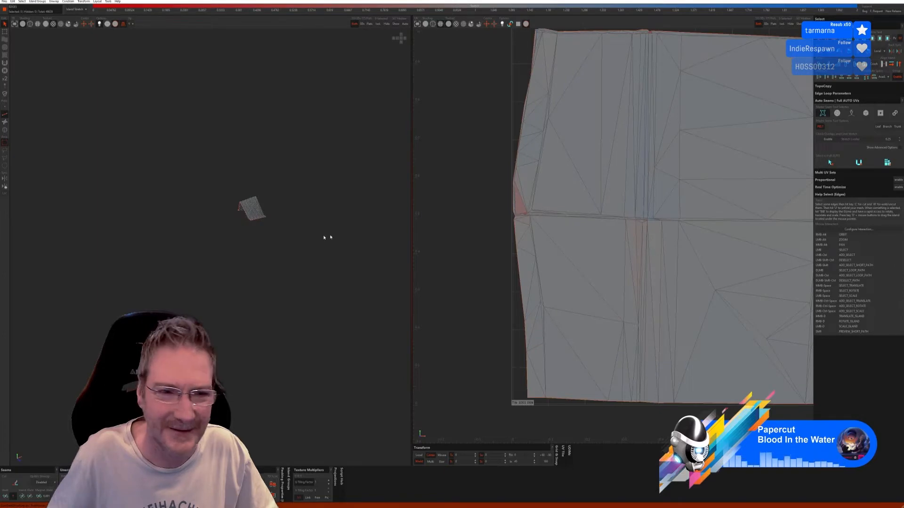
mouse_move(262, 228)
alt+right_down()
mouse_move(287, 234)
mouse_move(266, 233)
alt+right_up()
scroll(278, 232, up, 3)
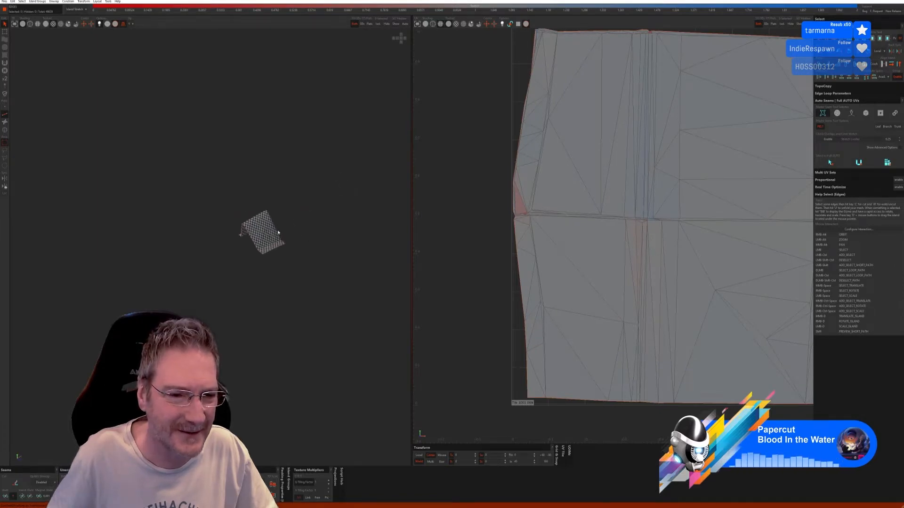
Show the whole car again and select the cockpit-side run of vertical slats in the bonnet's side vent in island mode
click(396, 24)
scroll(280, 178, down, 4)
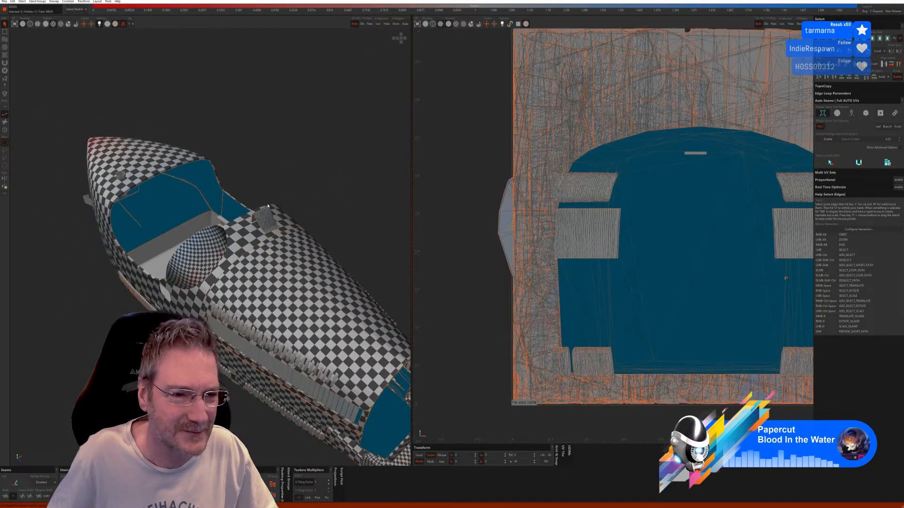
alt+right_drag(257, 339, 282, 343)
scroll(277, 267, up, 5)
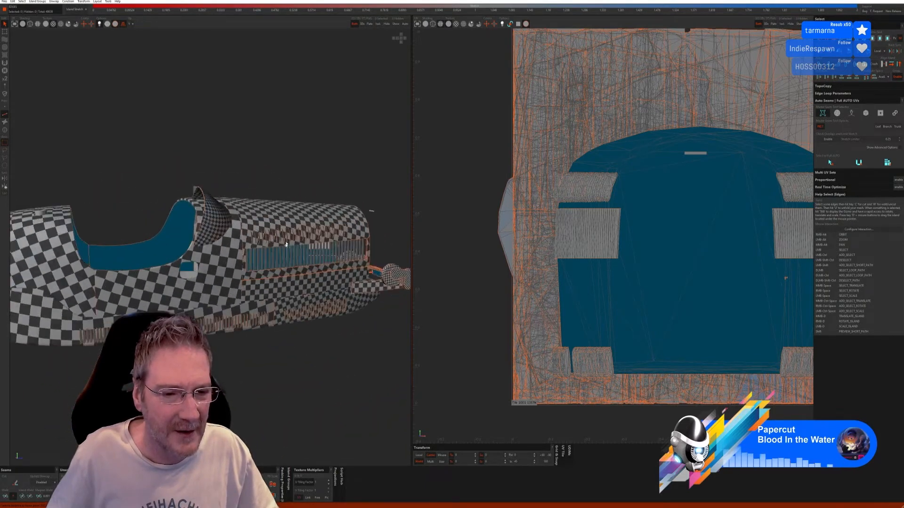
alt+middle_drag(278, 267, 212, 237)
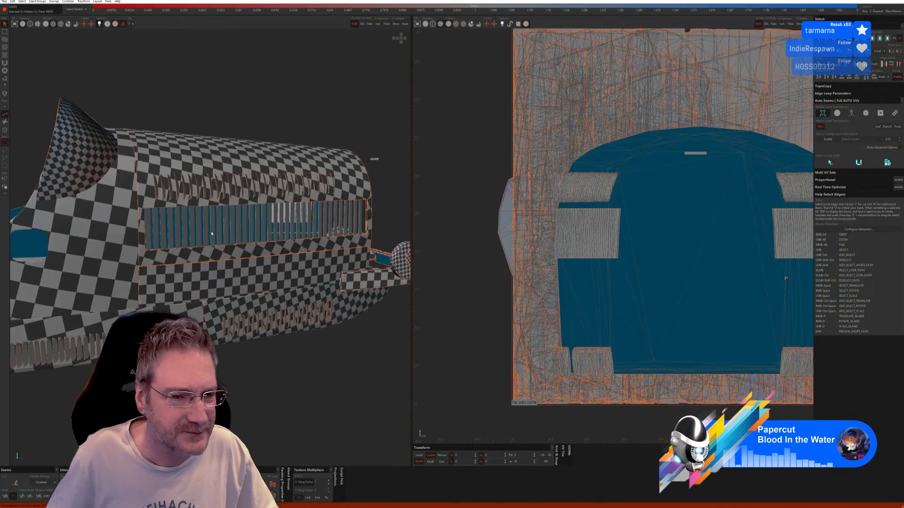
click(6, 131)
scroll(135, 223, up, 3)
click(154, 221)
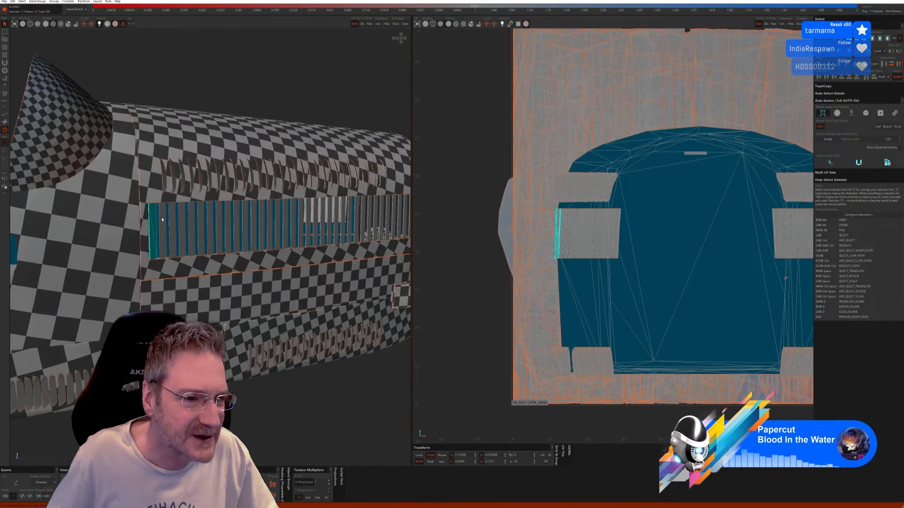
ctrl+click(163, 220)
ctrl+click(177, 220)
drag(189, 218, 318, 216)
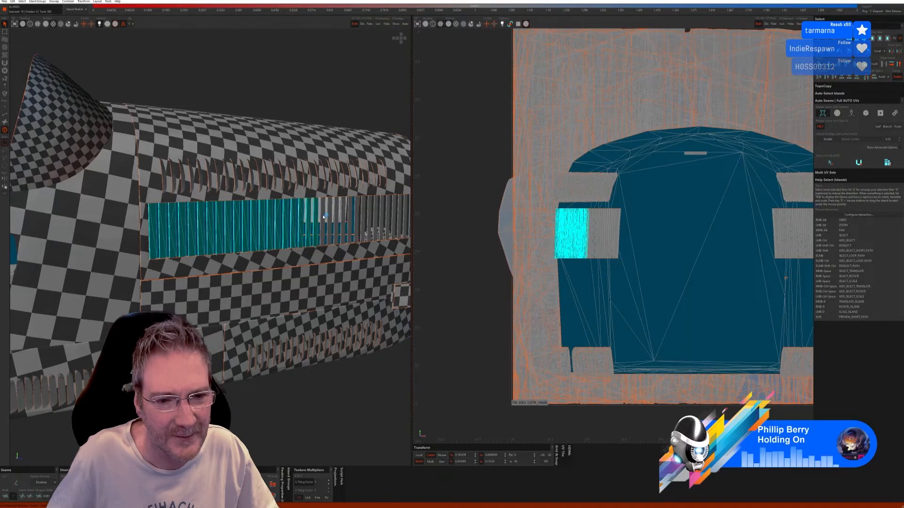
Add the remaining nose-side slats of the bonnet's side vent to the selection, isolate the whole run and switch to edge mode
ctrl+click(323, 216)
ctrl+click(330, 218)
scroll(368, 221, up, 3)
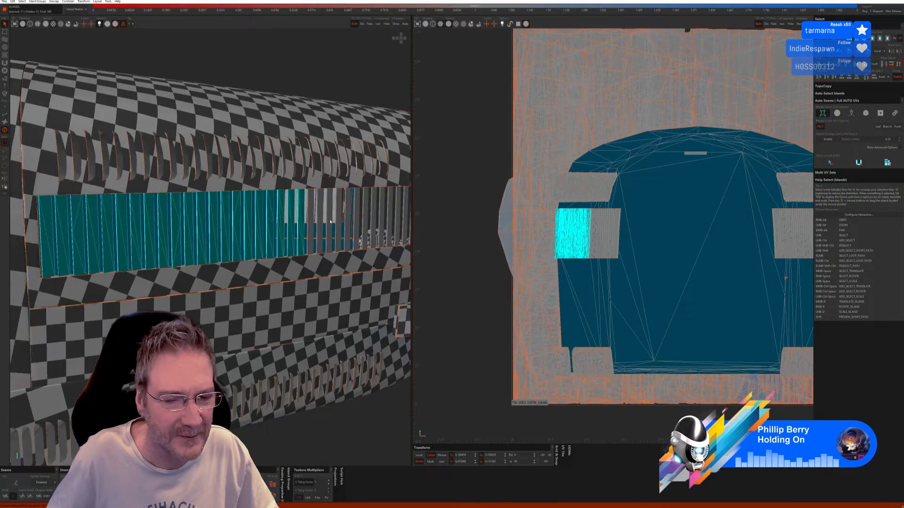
alt+drag(331, 221, 241, 225)
ctrl+click(203, 225)
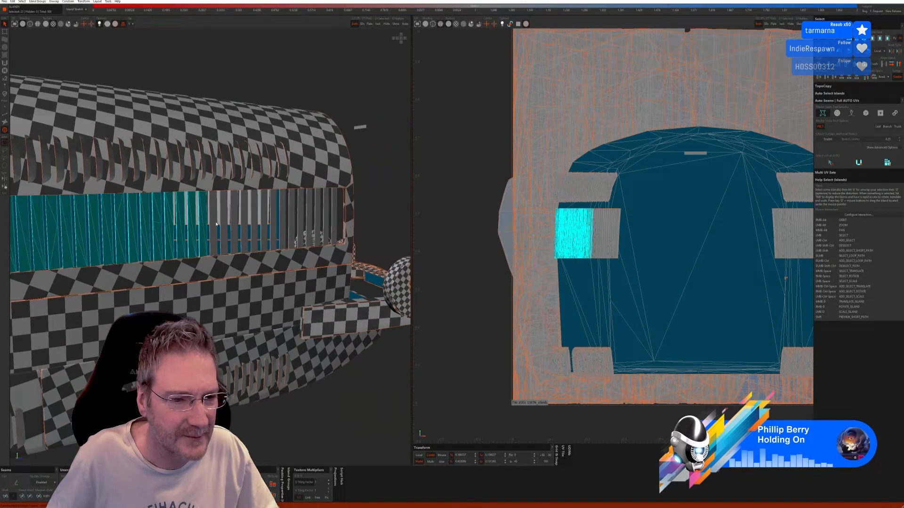
ctrl+click(215, 224)
ctrl+click(224, 222)
ctrl+click(237, 221)
ctrl+click(247, 220)
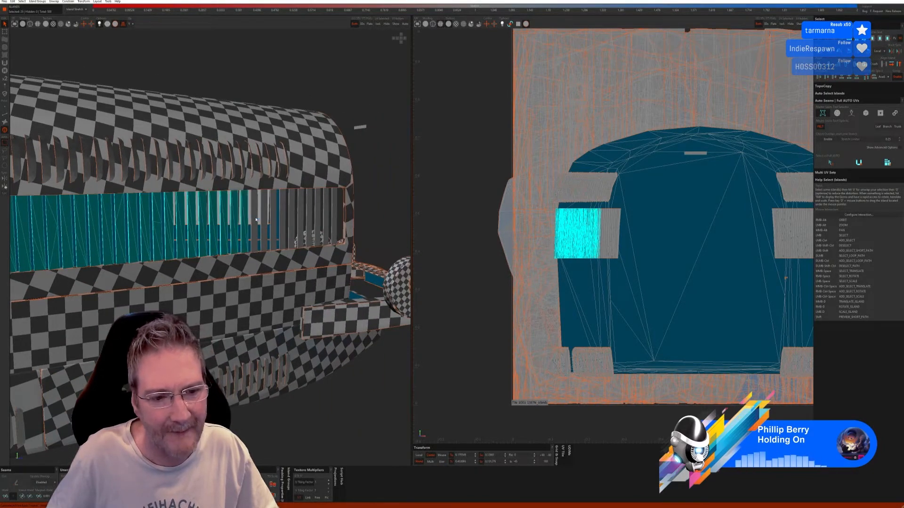
ctrl+click(256, 220)
ctrl+click(264, 219)
ctrl+click(280, 218)
ctrl+click(282, 217)
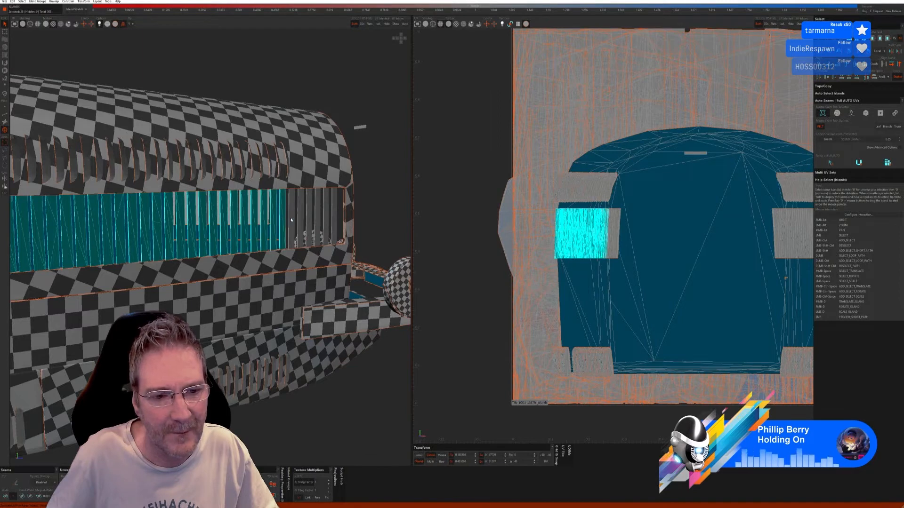
ctrl+click(291, 218)
ctrl+click(300, 218)
ctrl+click(309, 218)
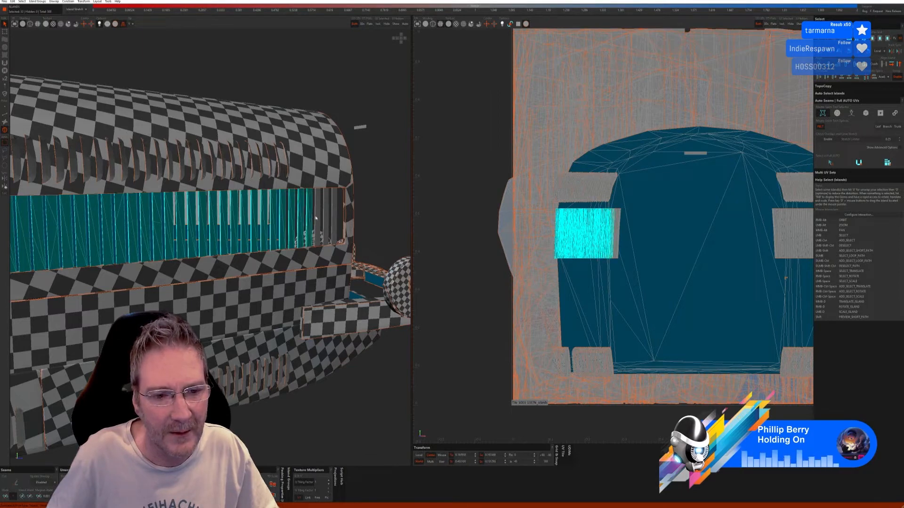
ctrl+click(315, 218)
ctrl+click(326, 217)
ctrl+click(334, 215)
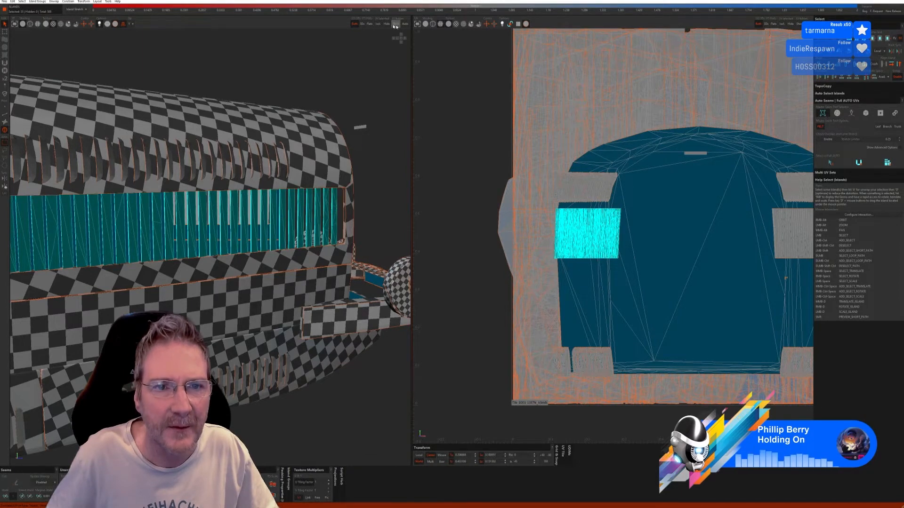
click(378, 23)
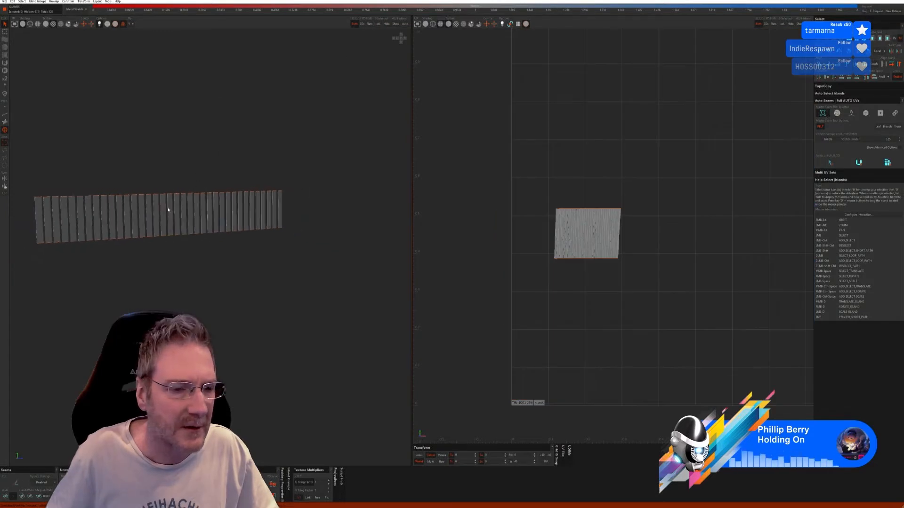
click(5, 114)
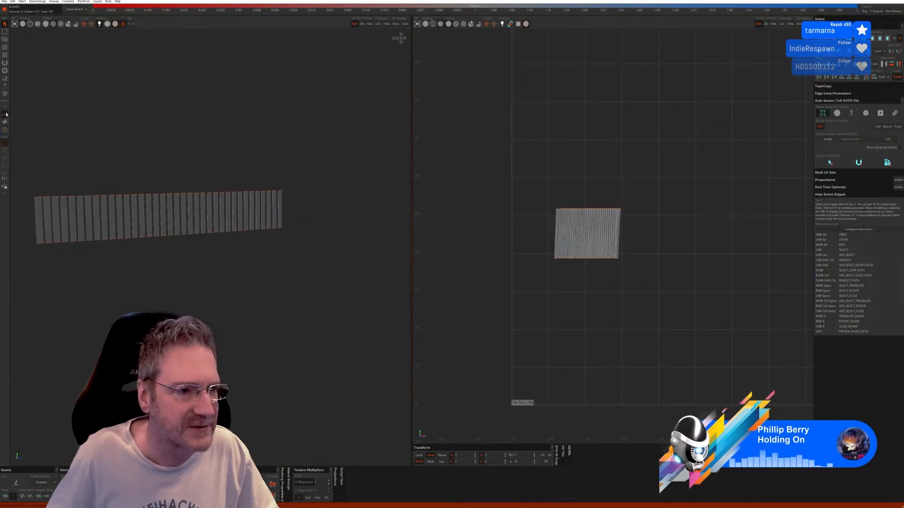
Try automatic seams that cut each isolated slat into separate flat faces, with packing and unfolding of the islands
click(867, 113)
click(887, 174)
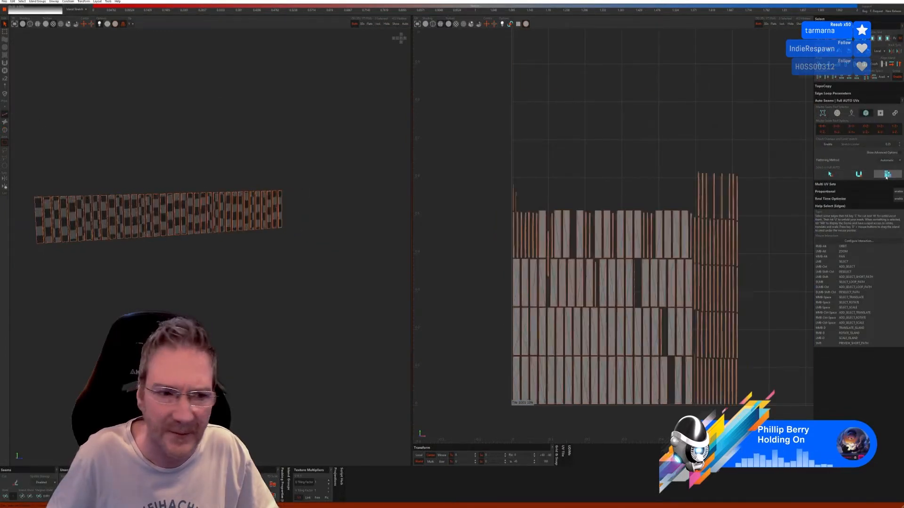
alt+right_drag(243, 252, 181, 257)
alt+drag(181, 257, 198, 260)
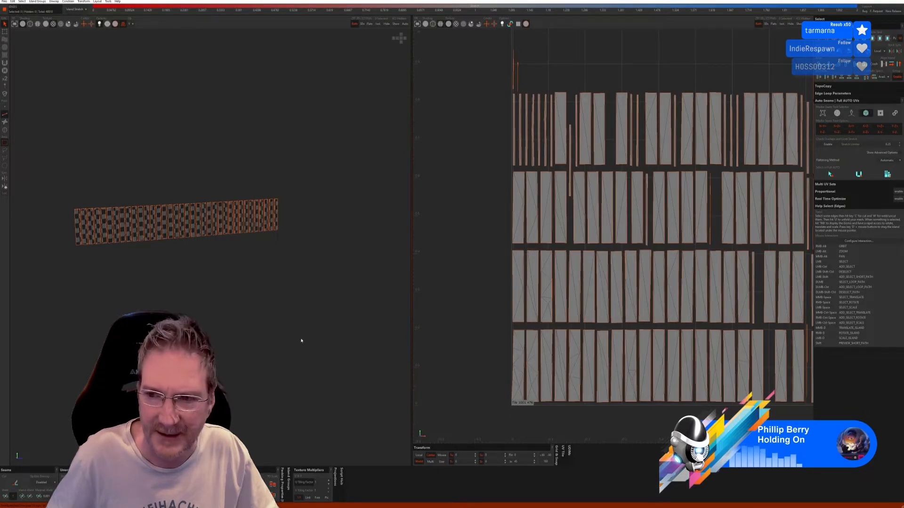
mouse_move(281, 331)
alt+mouse_down()
mouse_move(299, 309)
mouse_move(290, 329)
mouse_move(275, 333)
alt+mouse_up()
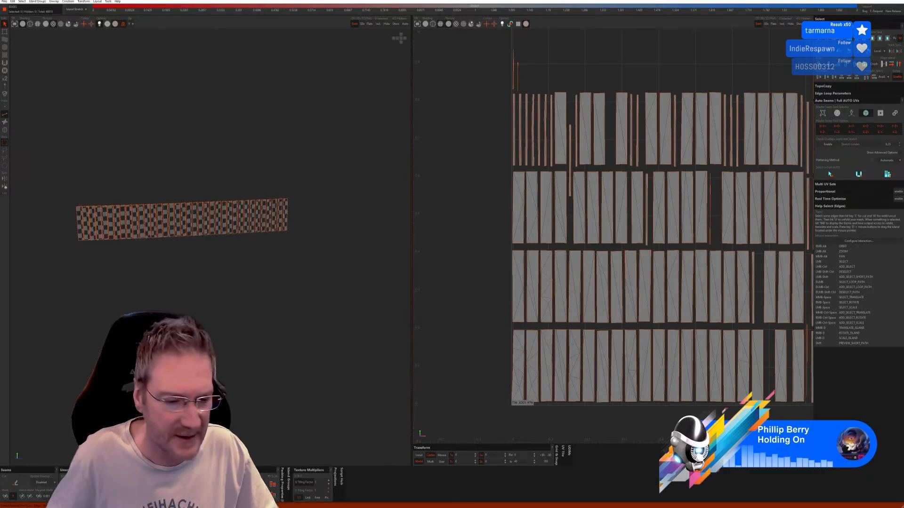
key(u)
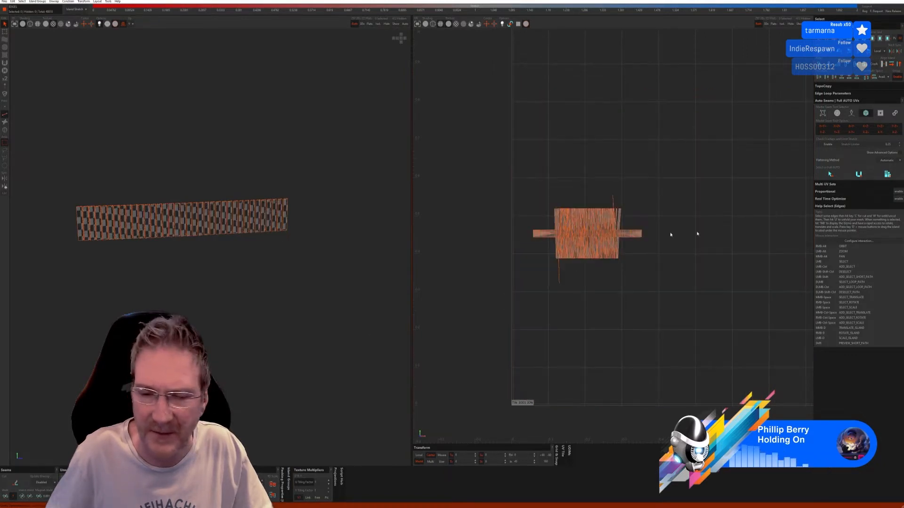
click(506, 258)
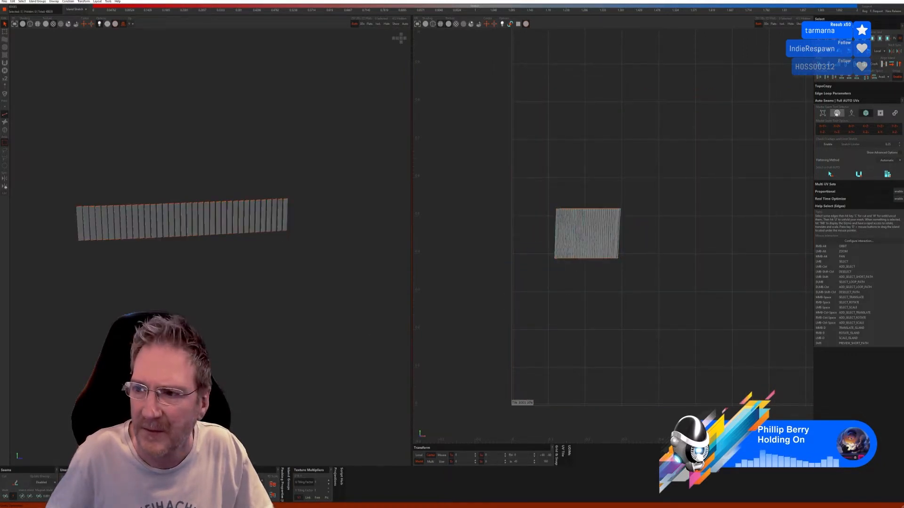
Try automatic seams that keep neighbouring slat faces joined, unfolding and packing the isolated slats
click(851, 113)
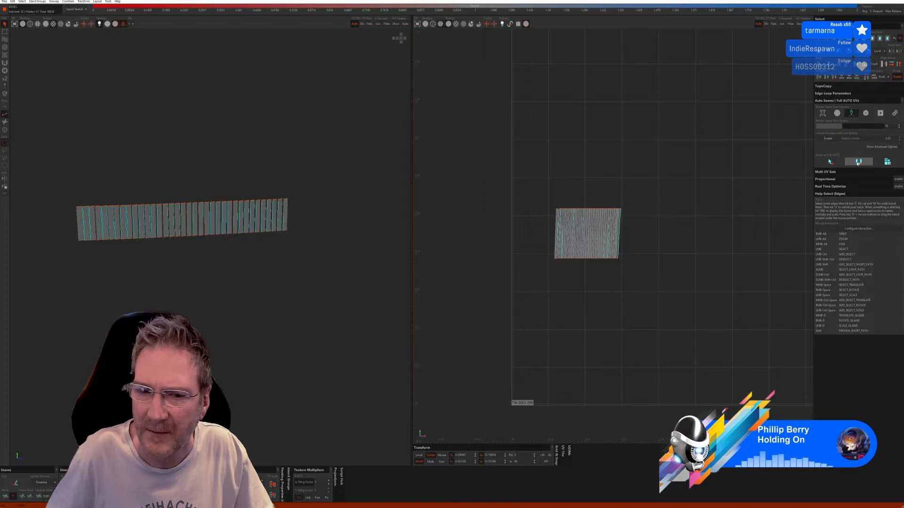
click(858, 162)
click(887, 162)
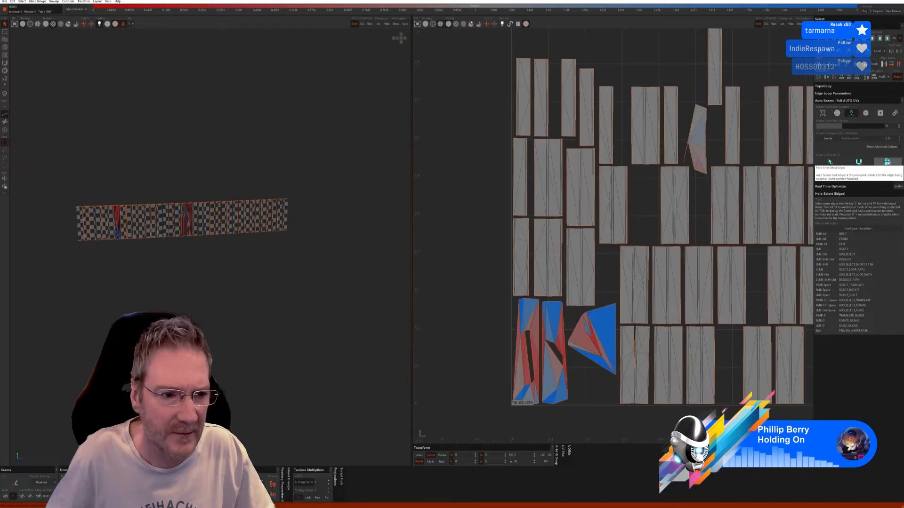
key(ctrl+z)
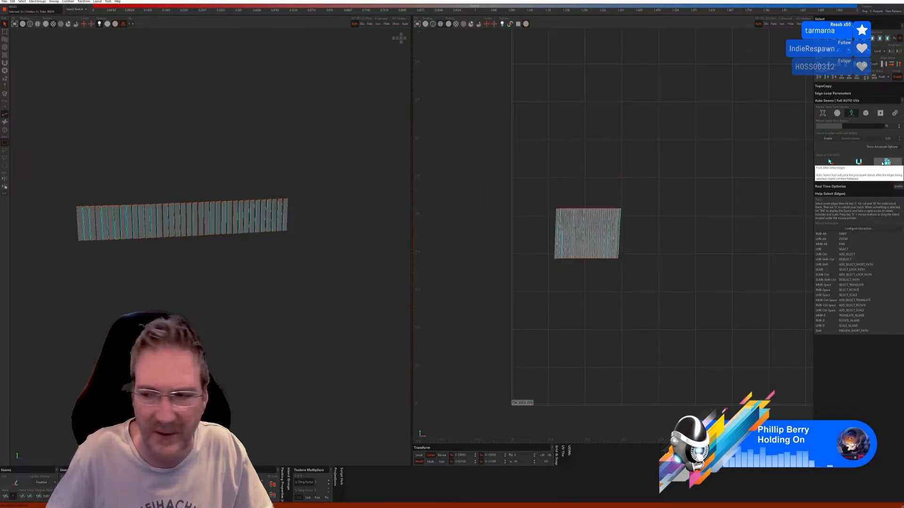
Automatically cut the isolated slats into separate flat faces, unfold and pack them, and show the whole car again
click(865, 113)
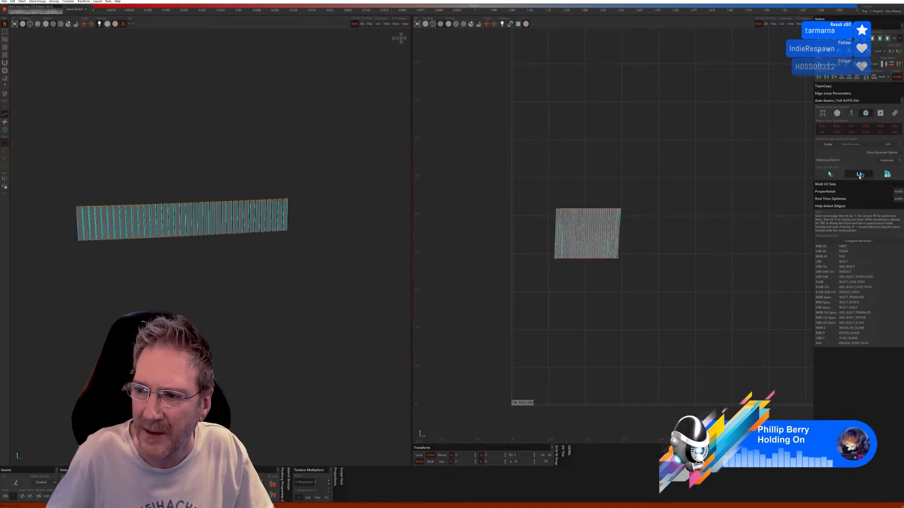
click(859, 176)
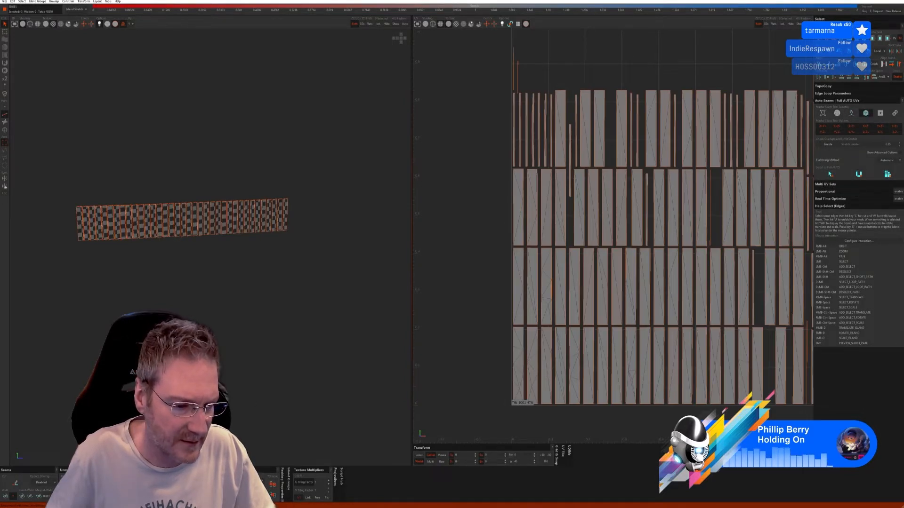
click(396, 24)
Select the nose-side run of vertical slats in the side vent on the bonnet's opposite side in island mode
scroll(308, 172, down, 3)
alt+right_drag(309, 171, 178, 215)
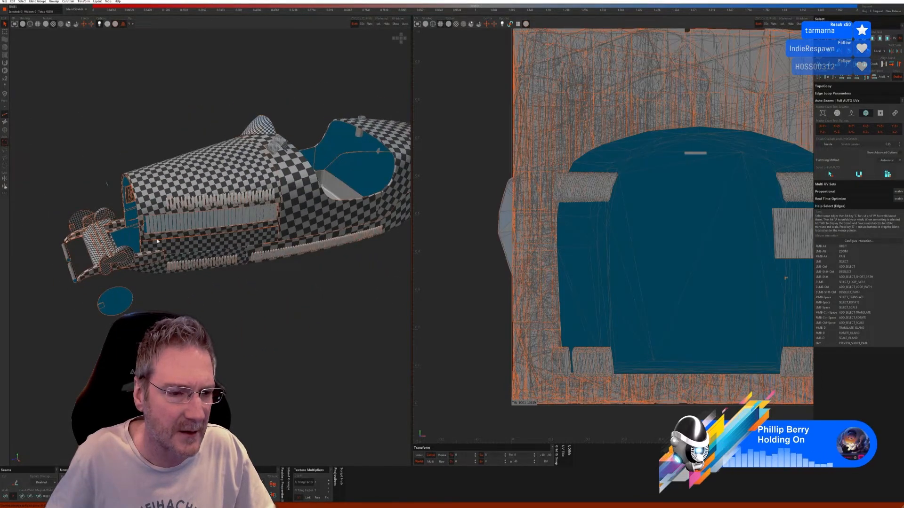
scroll(157, 241, up, 5)
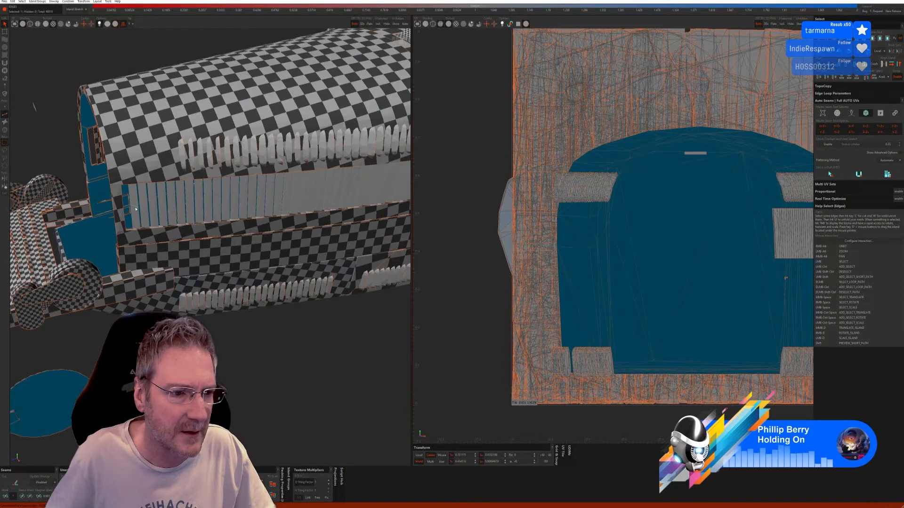
key(F4)
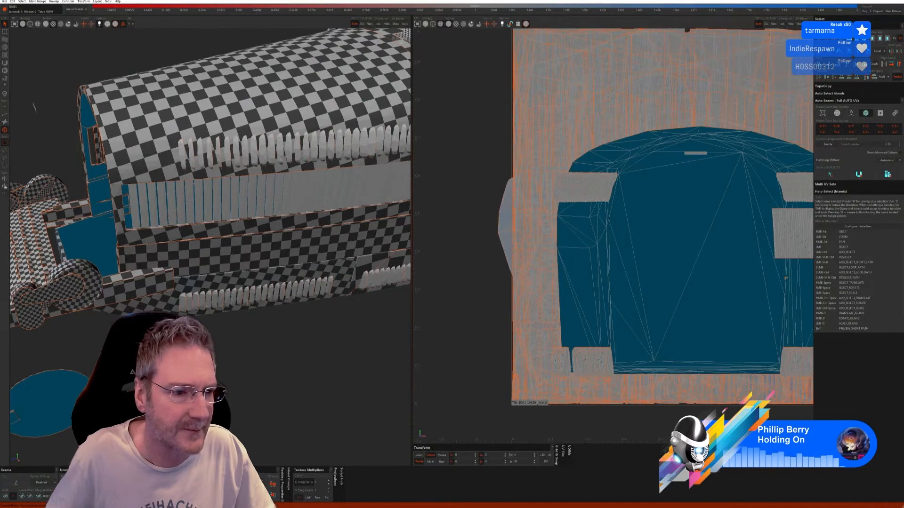
click(136, 214)
ctrl+click(145, 212)
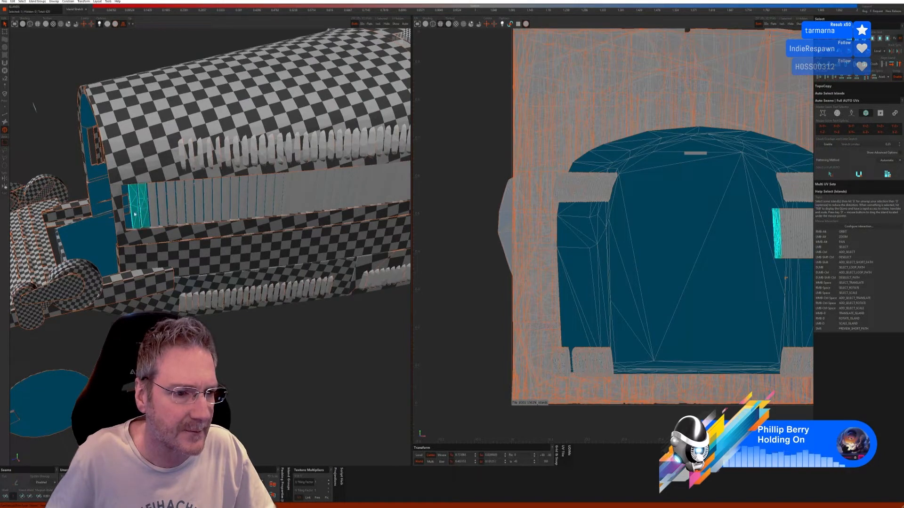
ctrl+click(163, 209)
ctrl+click(171, 207)
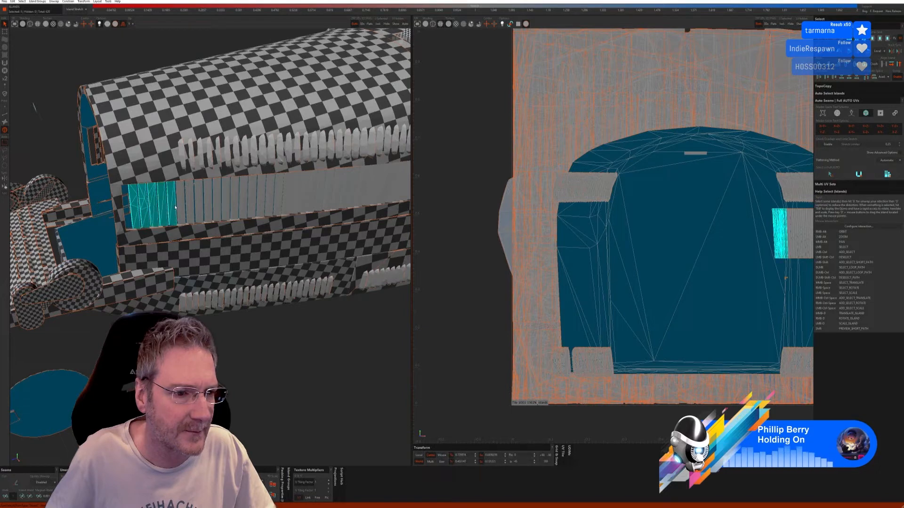
ctrl+click(181, 205)
ctrl+click(189, 204)
ctrl+click(199, 204)
ctrl+click(208, 202)
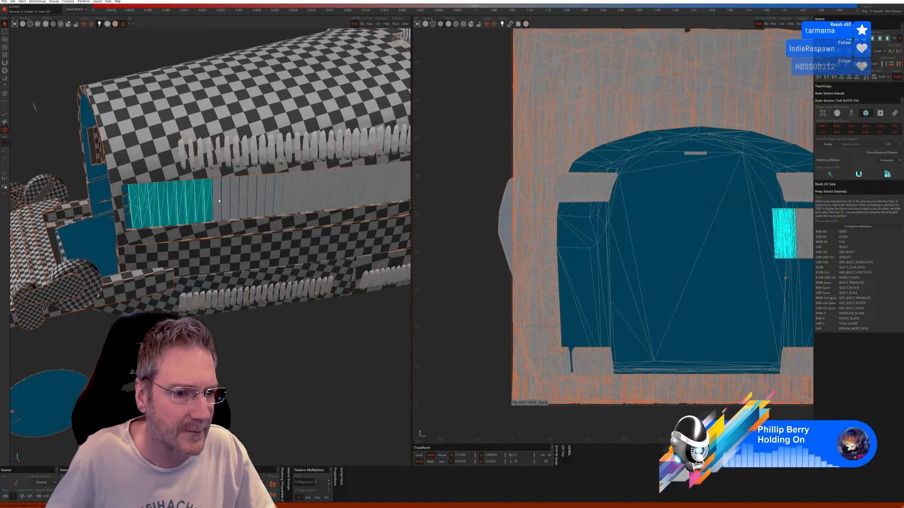
ctrl+click(225, 198)
ctrl+click(235, 196)
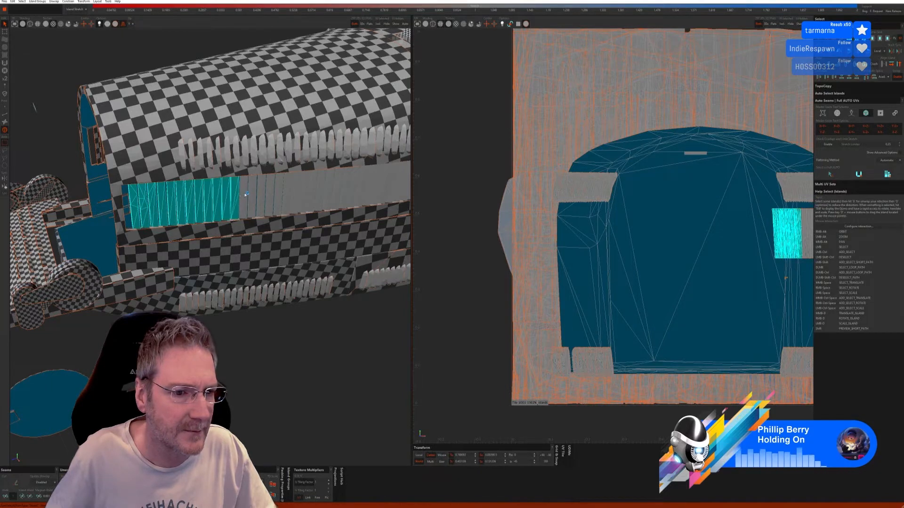
ctrl+click(243, 195)
ctrl+click(252, 193)
ctrl+click(262, 193)
ctrl+click(270, 194)
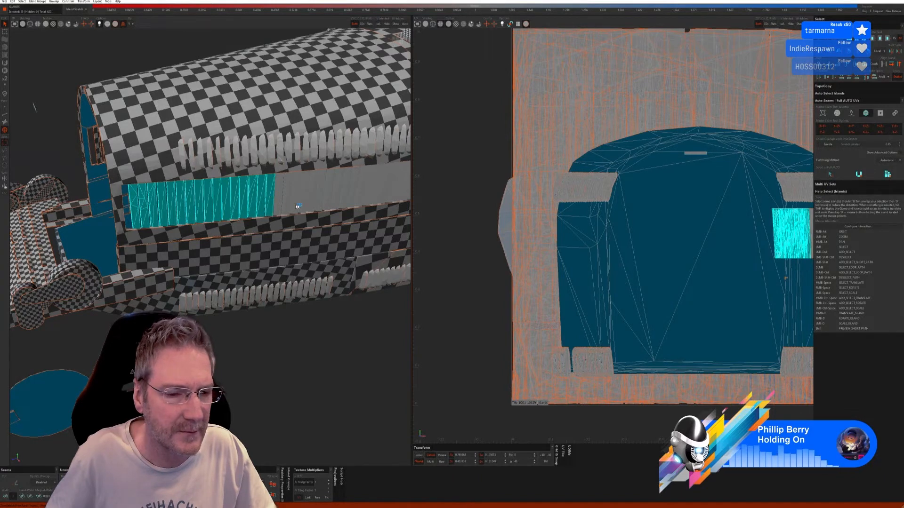
Add the remaining cockpit-side slats of this vent to the selection and isolate the whole run
alt+middle_drag(297, 205, 195, 196)
ctrl+click(73, 177)
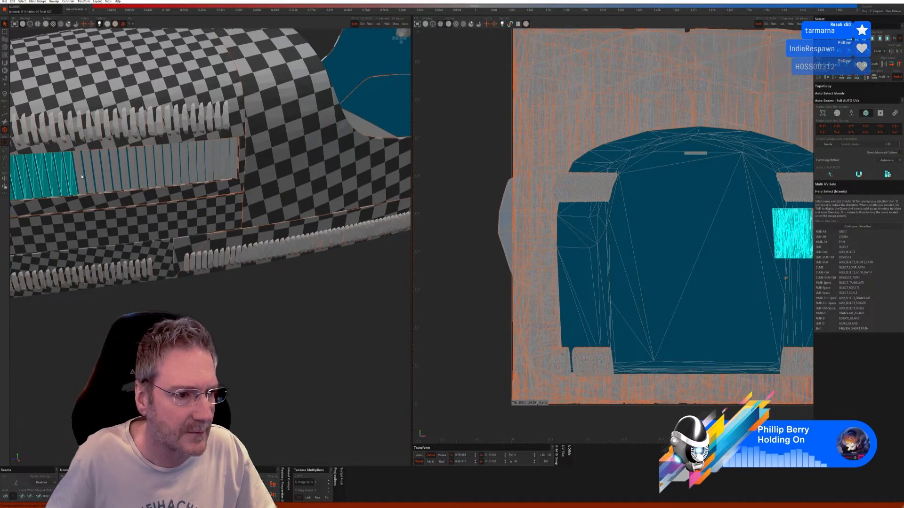
ctrl+click(81, 177)
ctrl+click(90, 177)
ctrl+click(98, 177)
ctrl+click(108, 176)
ctrl+click(116, 176)
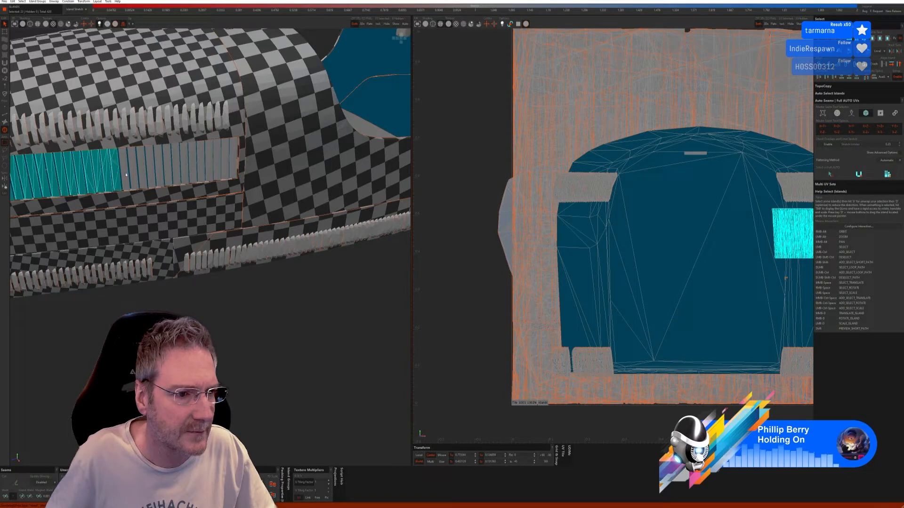
ctrl+click(125, 175)
ctrl+click(133, 174)
ctrl+click(142, 173)
ctrl+click(152, 173)
ctrl+click(159, 171)
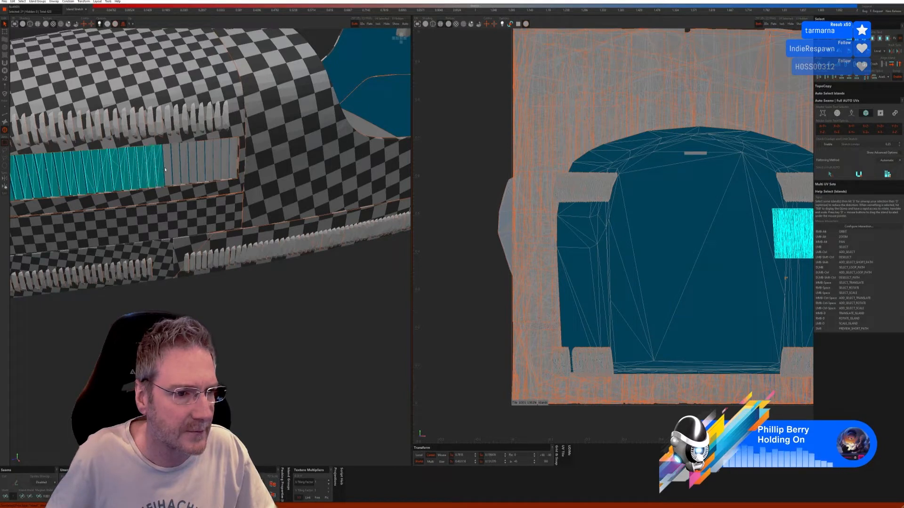
ctrl+click(180, 167)
ctrl+click(188, 166)
ctrl+click(196, 164)
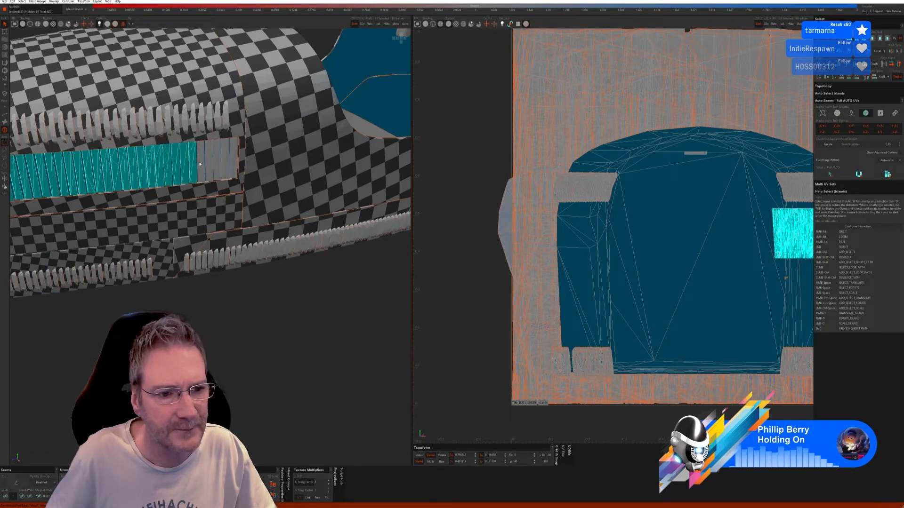
ctrl+click(204, 162)
ctrl+click(210, 162)
ctrl+click(218, 161)
ctrl+click(225, 160)
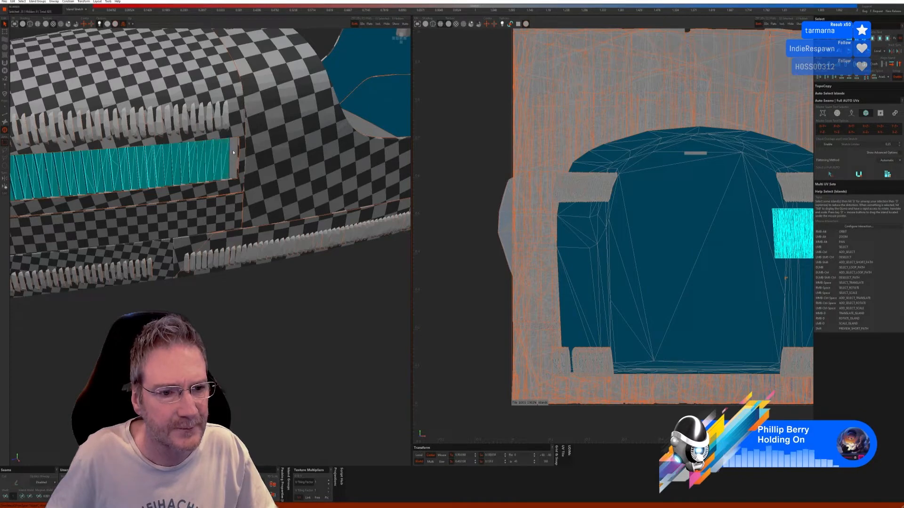
ctrl+click(234, 158)
click(378, 24)
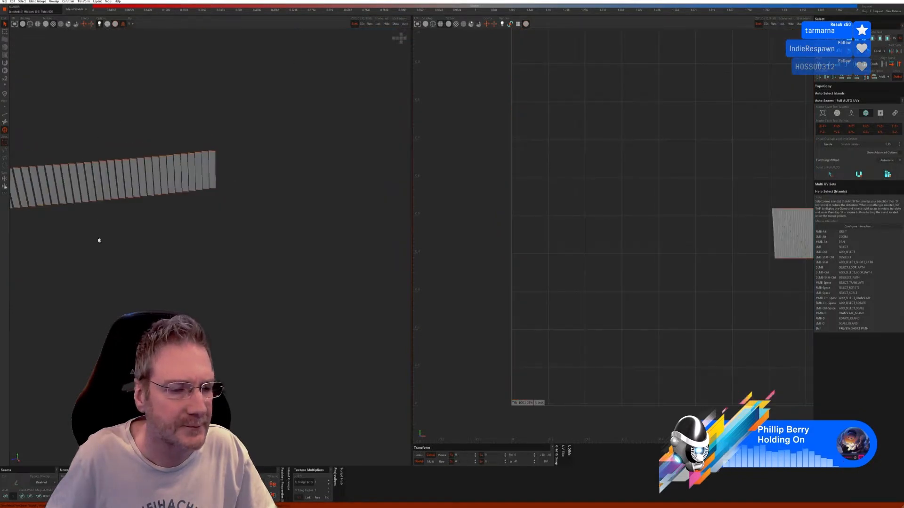
Automatically unfold and pack the second isolated run of slats in edge mode, and show the whole car again
click(6, 117)
click(887, 175)
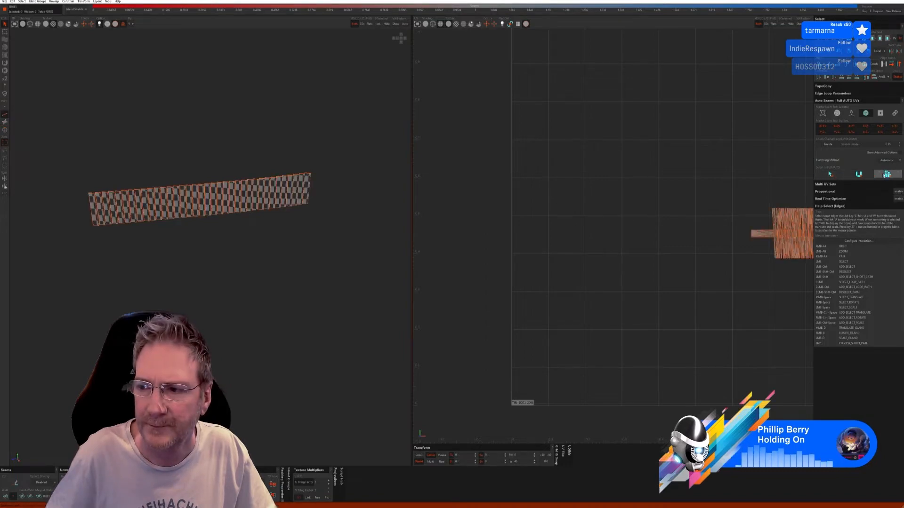
click(395, 24)
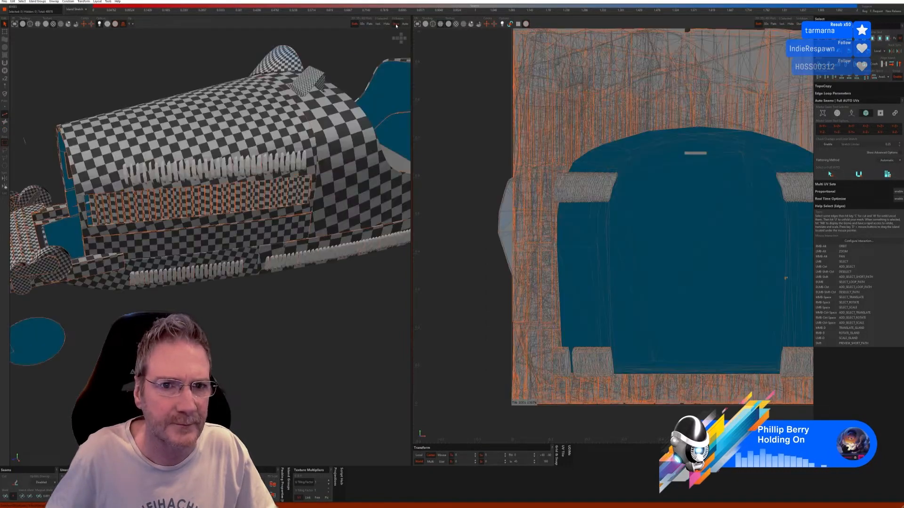
scroll(235, 198, down, 3)
scroll(173, 198, up, 5)
scroll(174, 199, up, 1)
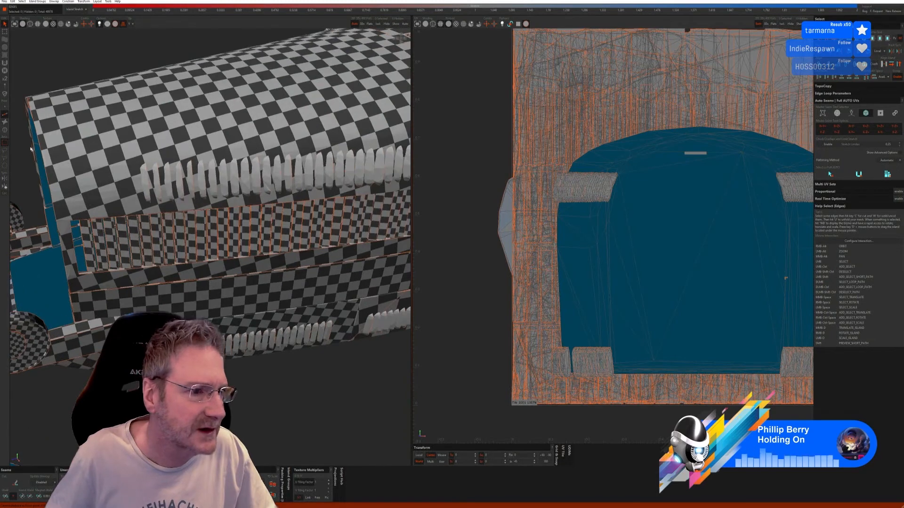
Switch to island selection mode
click(5, 131)
click(147, 184)
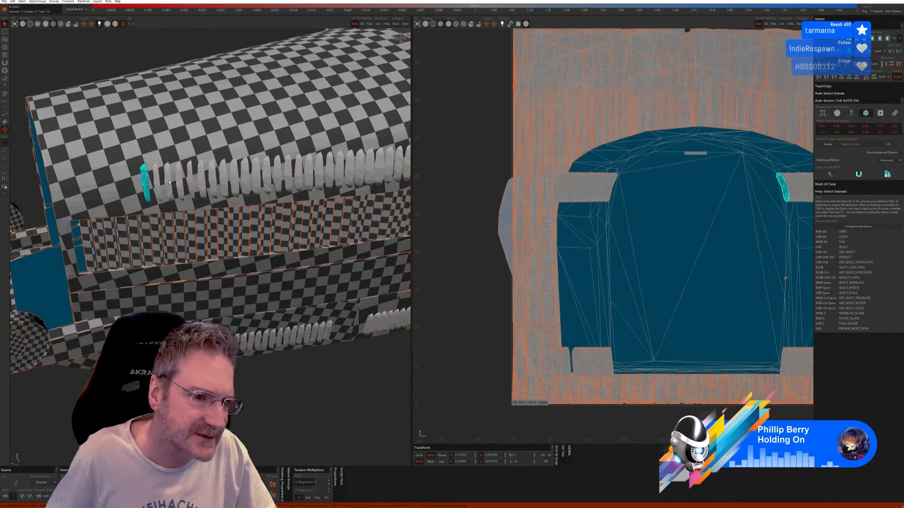
ctrl+click(157, 183)
ctrl+click(169, 182)
ctrl+click(182, 183)
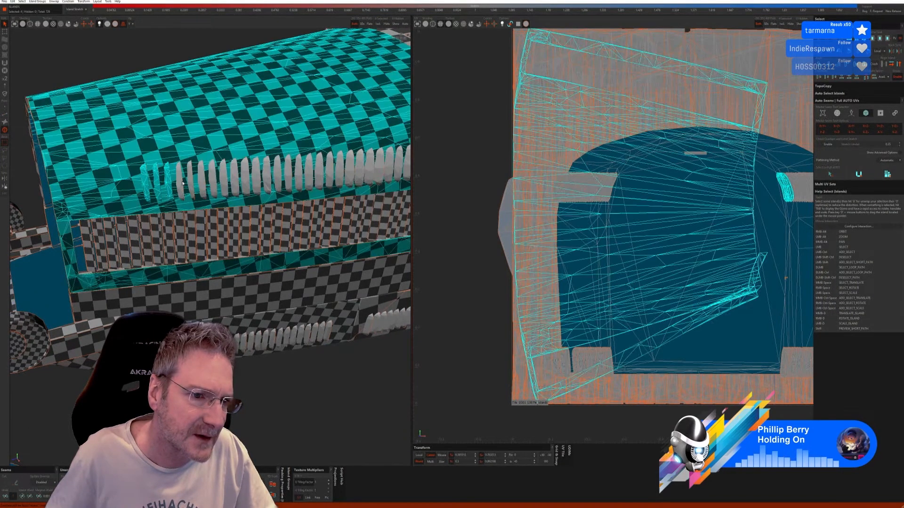
click(127, 62)
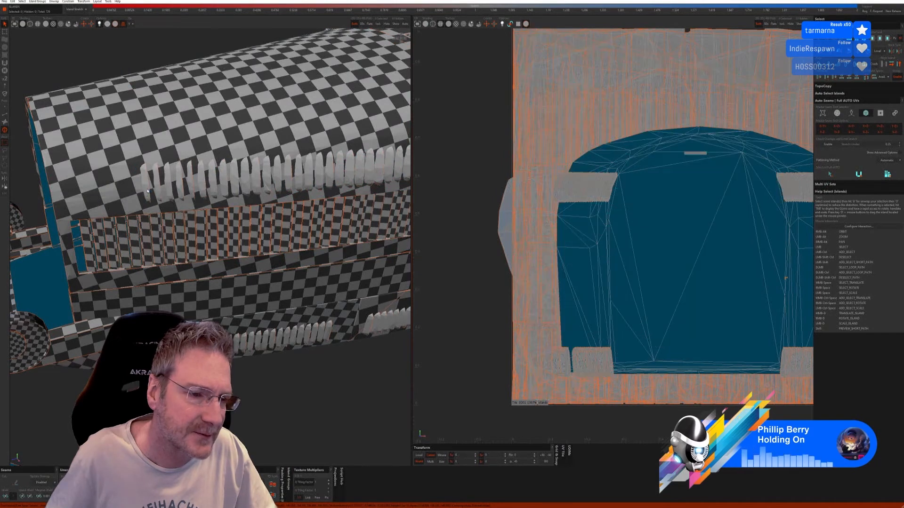
Select the nose-side slats of the raised row above the bonnet's side vent, leaving out the bonnet panel itself
click(146, 184)
ctrl+click(171, 184)
ctrl+click(181, 183)
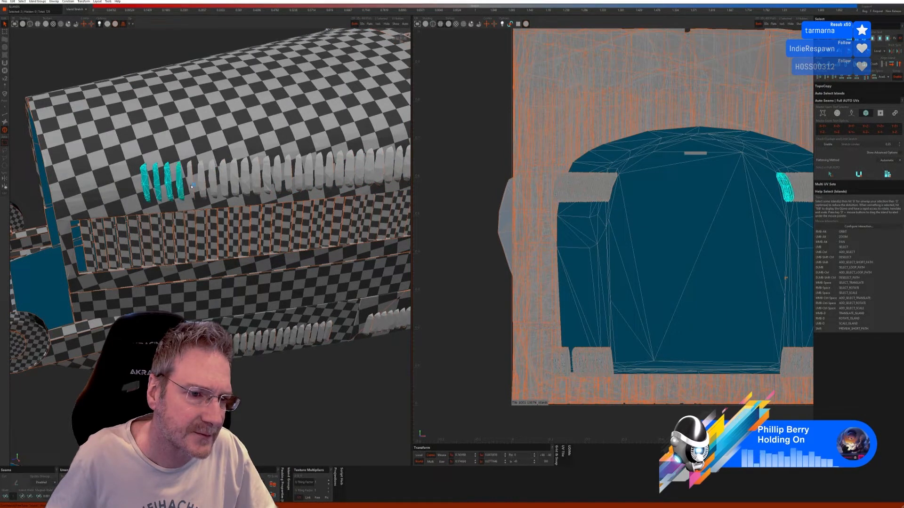
ctrl+click(192, 182)
ctrl+click(202, 182)
ctrl+click(213, 183)
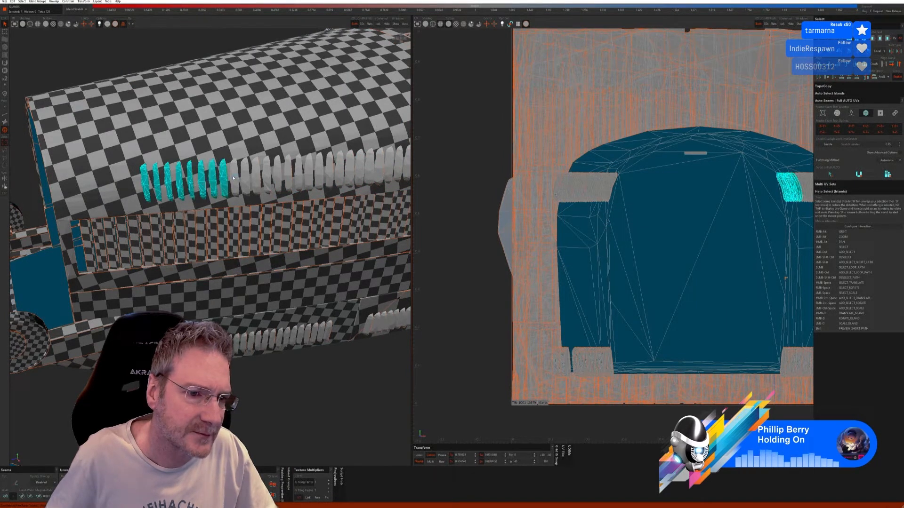
ctrl+click(235, 177)
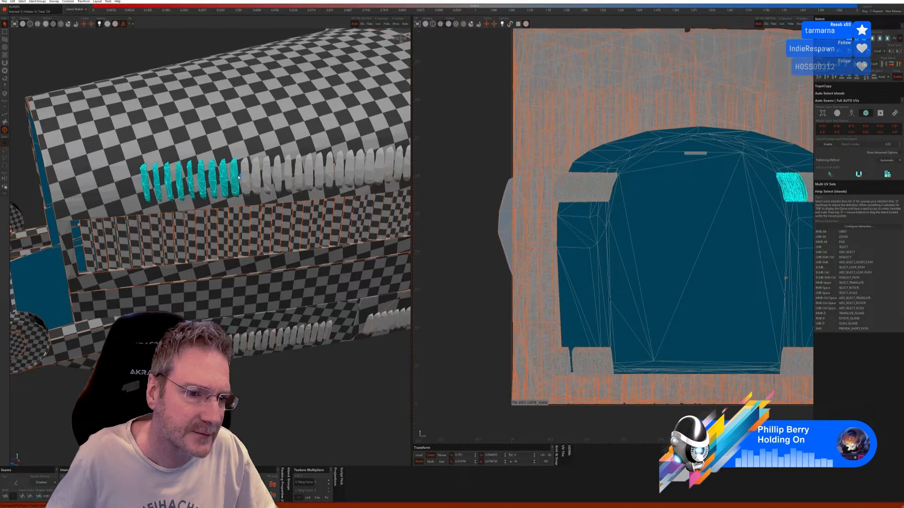
ctrl+click(267, 173)
ctrl+click(289, 173)
ctrl+click(299, 173)
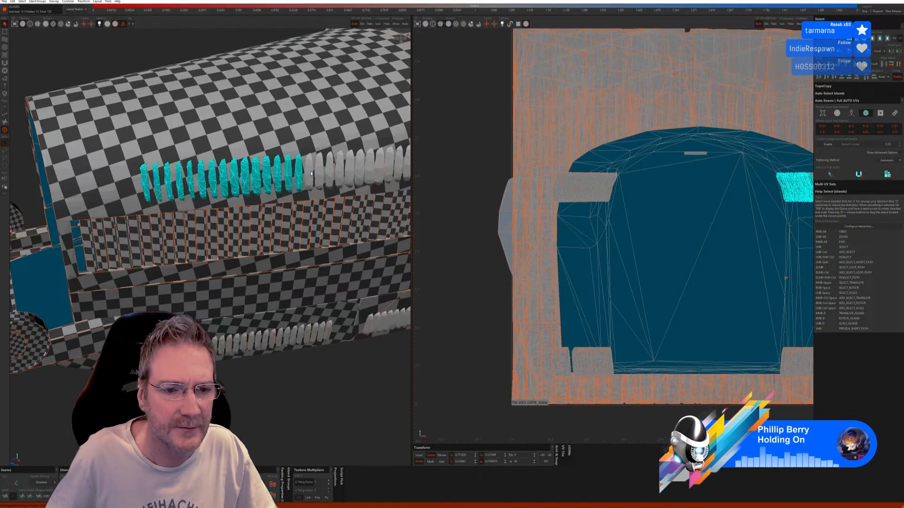
ctrl+click(308, 173)
ctrl+click(319, 174)
ctrl+click(340, 173)
ctrl+click(350, 172)
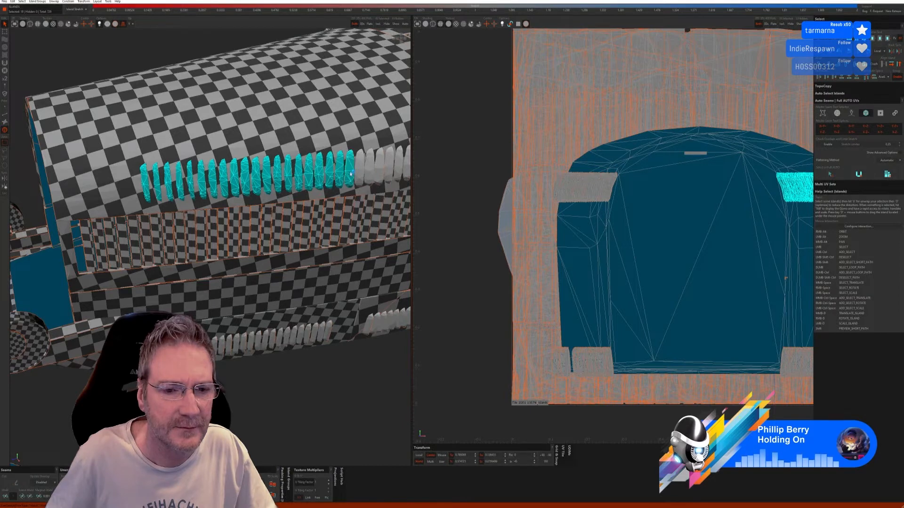
Add the remaining cockpit-side slats of the raised row to the selection and isolate the whole row in edge mode
alt+middle_drag(351, 172, 255, 171)
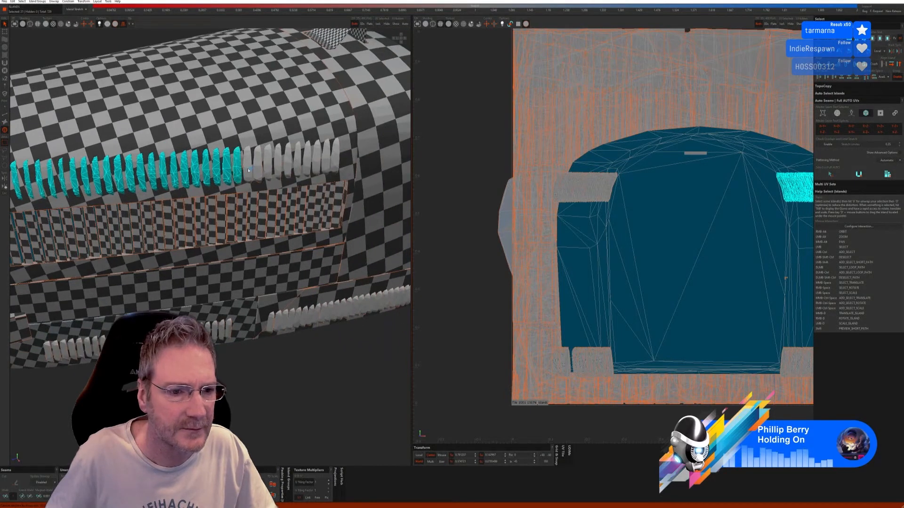
ctrl+click(249, 170)
ctrl+click(258, 168)
ctrl+click(268, 166)
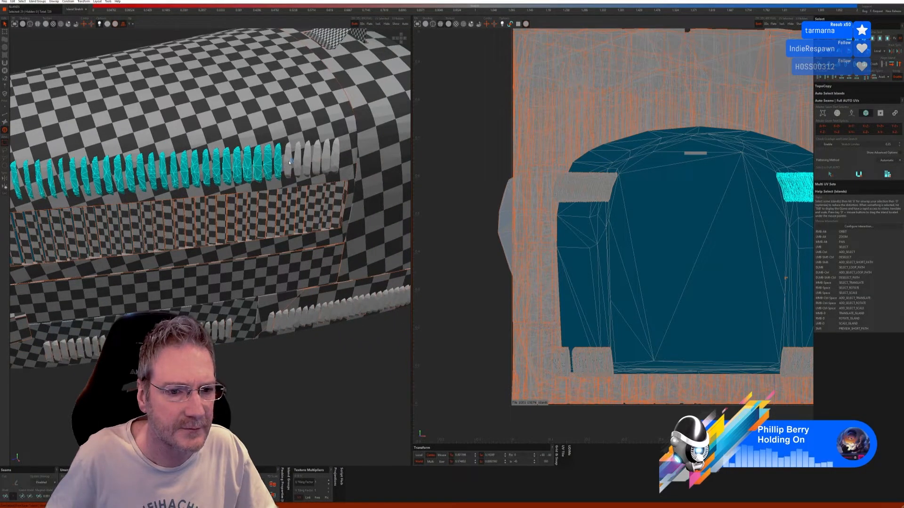
ctrl+click(309, 163)
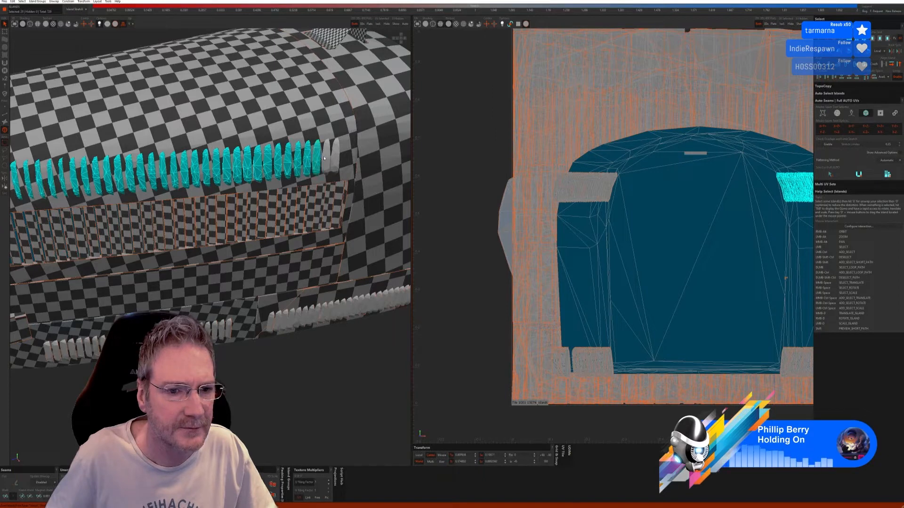
ctrl+click(324, 158)
click(380, 24)
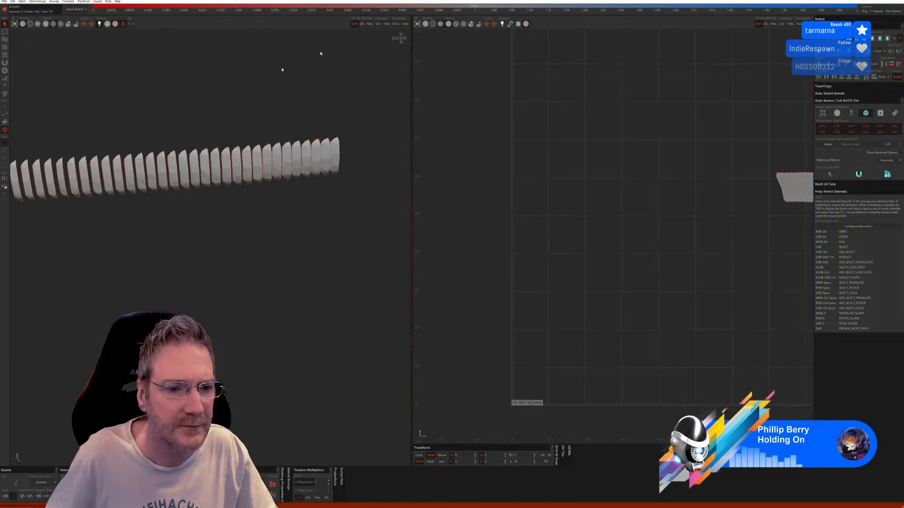
click(5, 114)
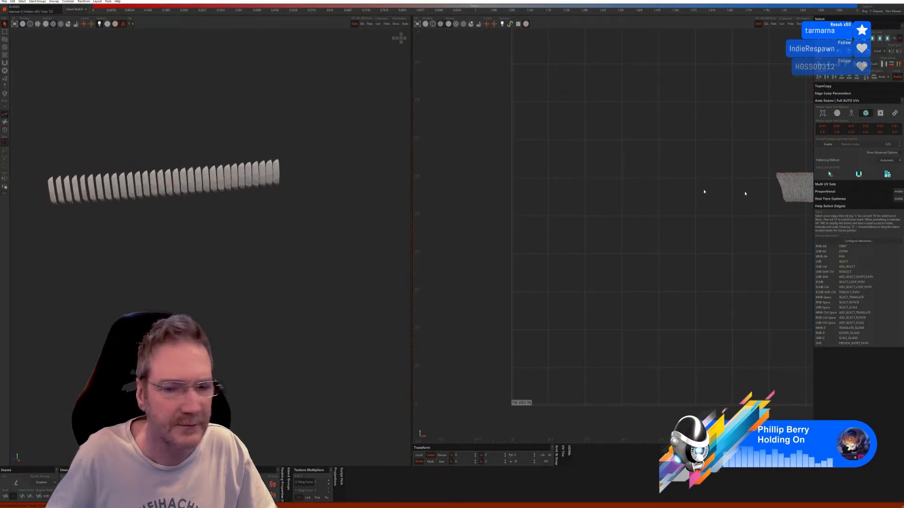
click(850, 114)
click(836, 163)
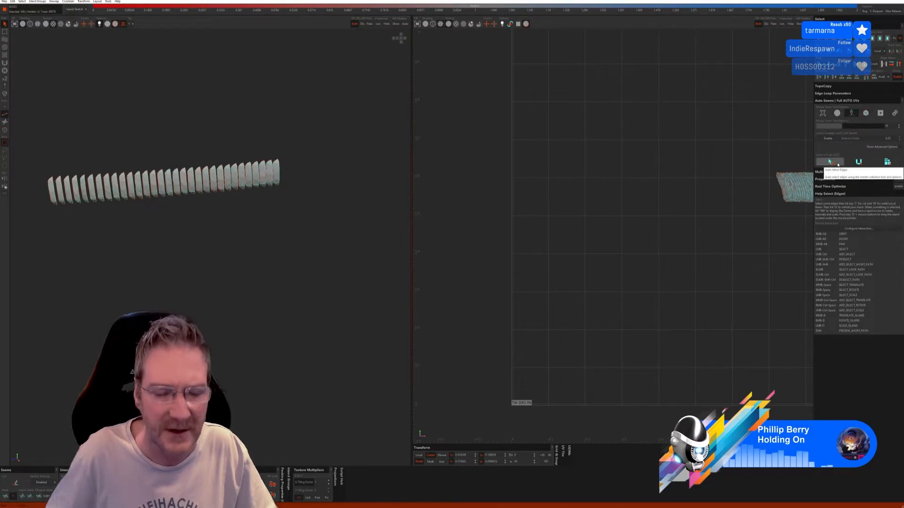
key(ctrl+z)
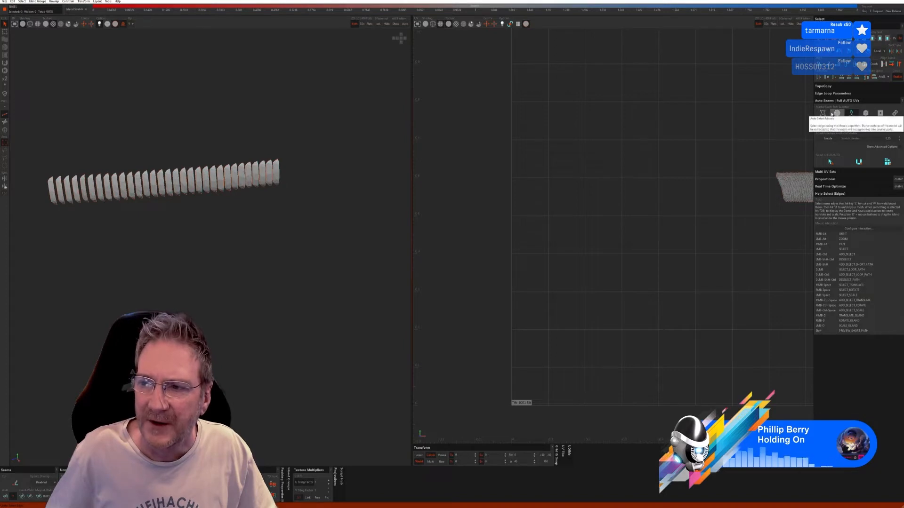
click(831, 114)
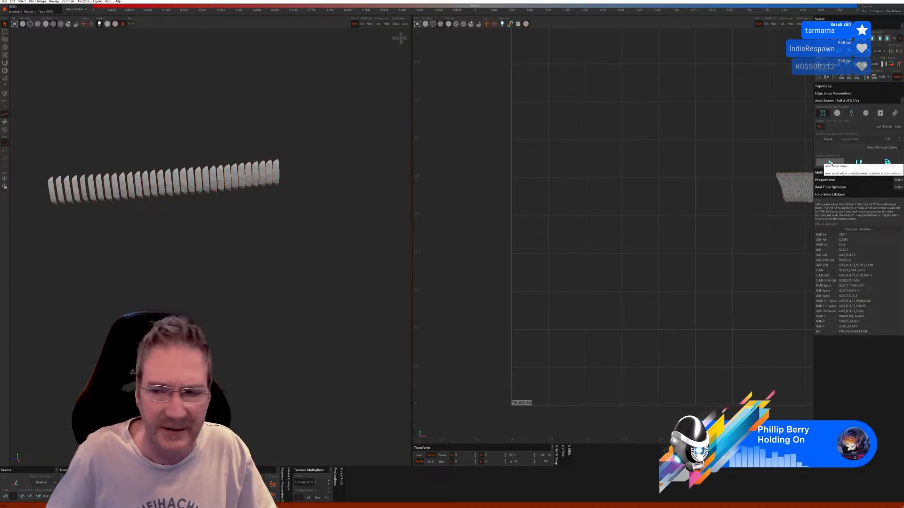
Automatically cut the isolated slats with the Mosaic algorithm, unfold and pack them, and show the whole car again
click(837, 114)
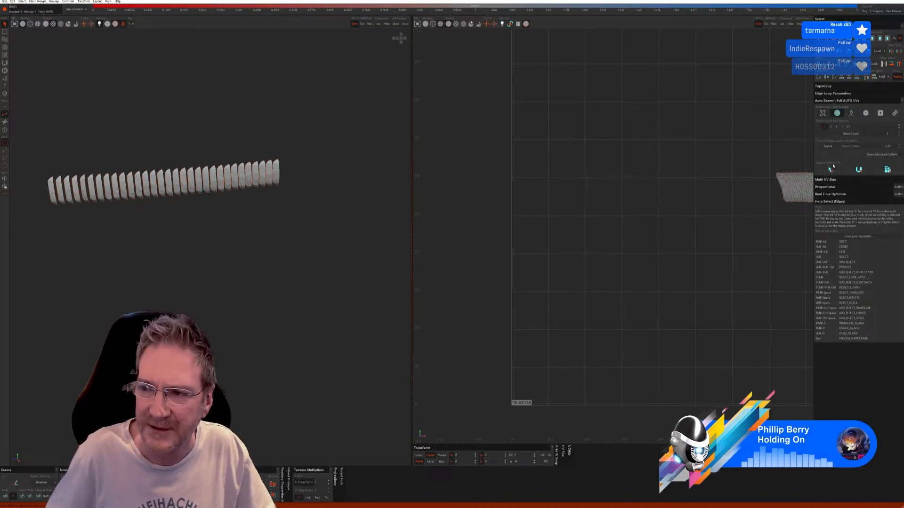
click(831, 168)
click(858, 169)
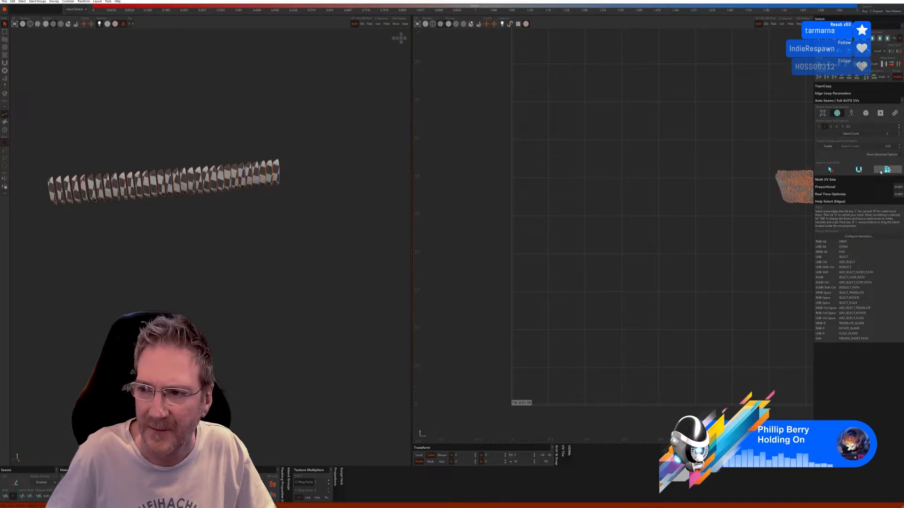
click(886, 169)
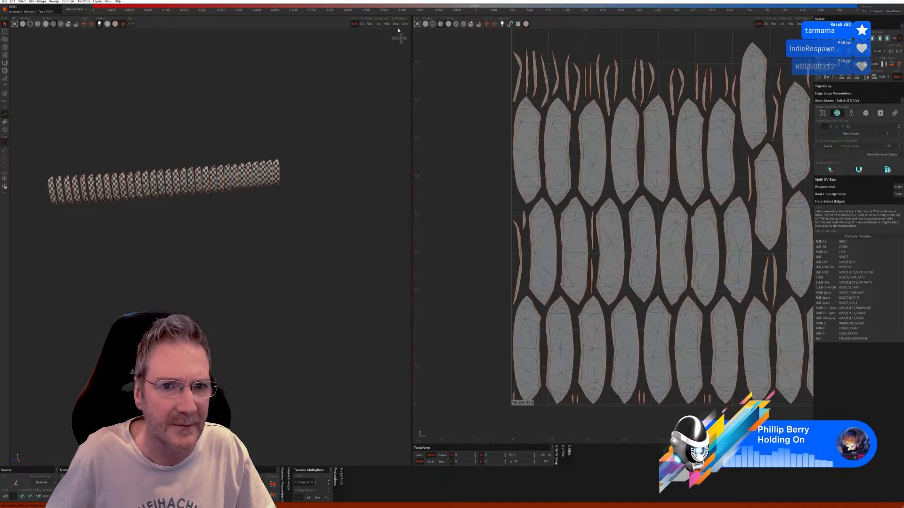
click(397, 25)
Select the nose-side slats of the matching raised row on the bonnet's opposite side in island mode
scroll(304, 205, down, 6)
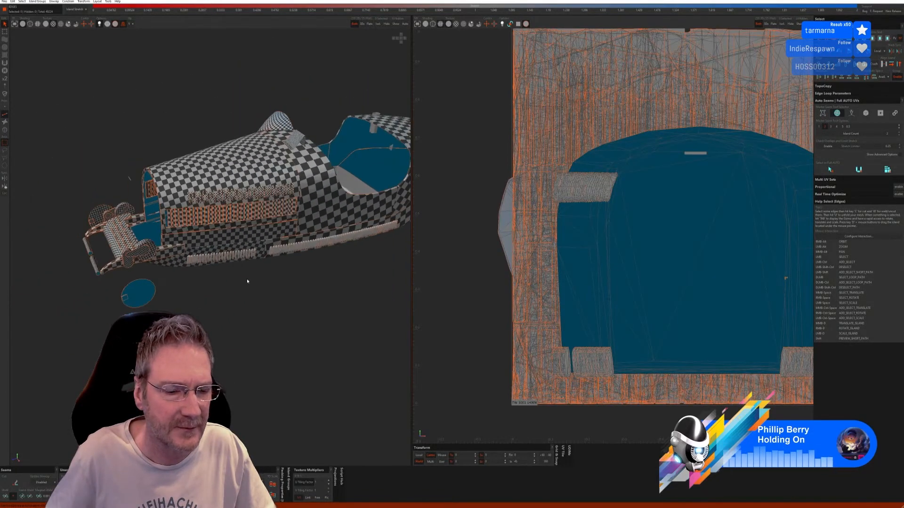
alt+right_drag(247, 281, 325, 277)
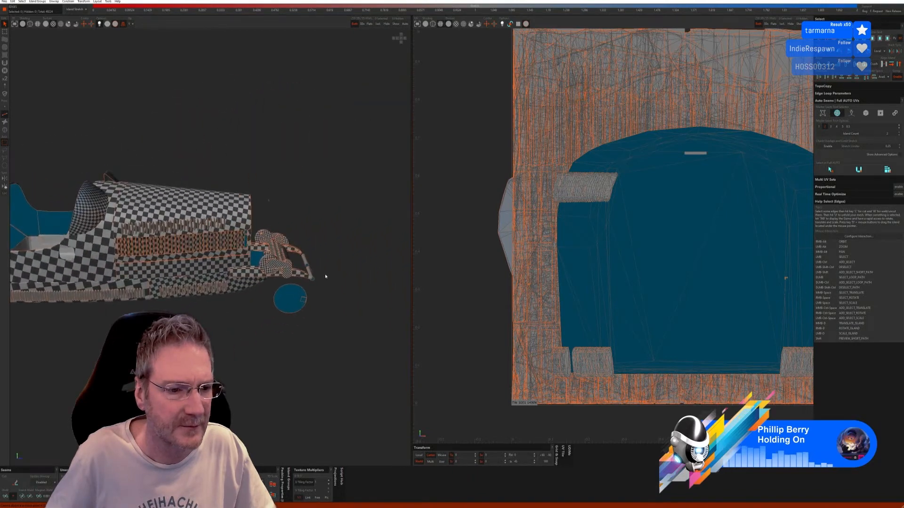
scroll(325, 276, up, 8)
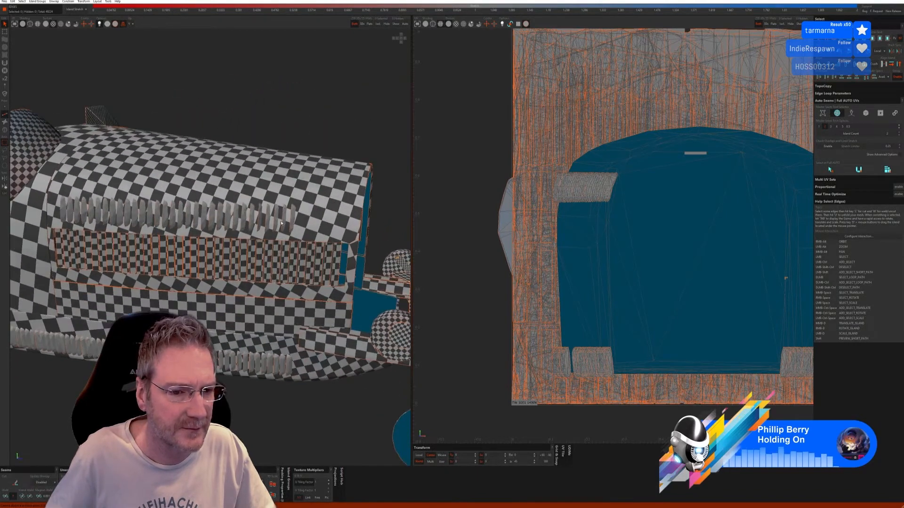
click(4, 130)
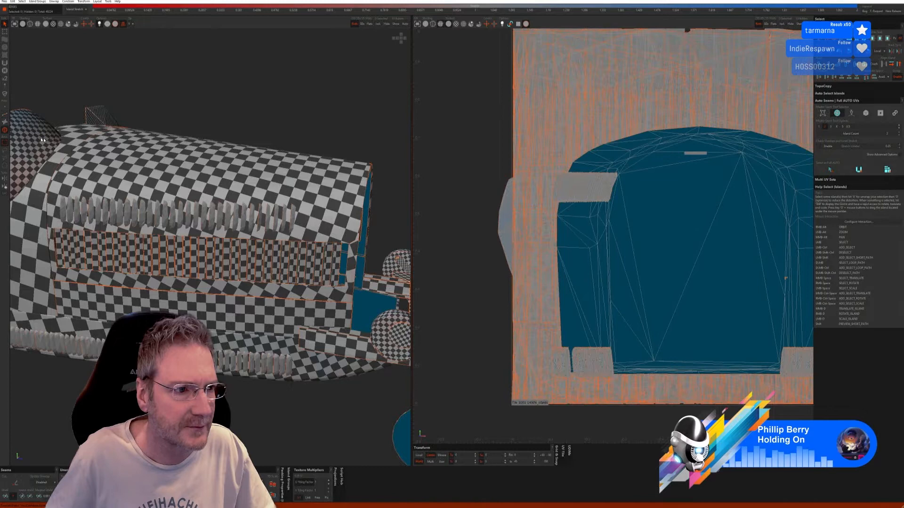
click(292, 219)
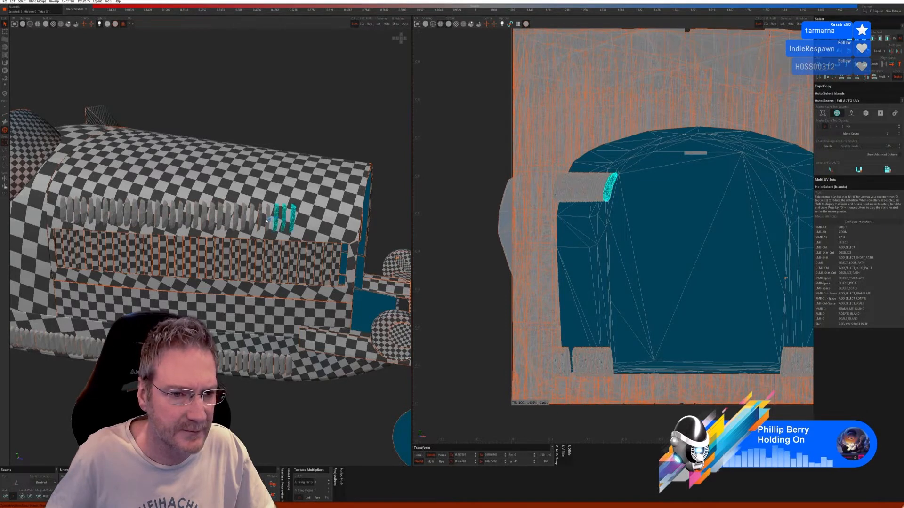
ctrl+click(260, 219)
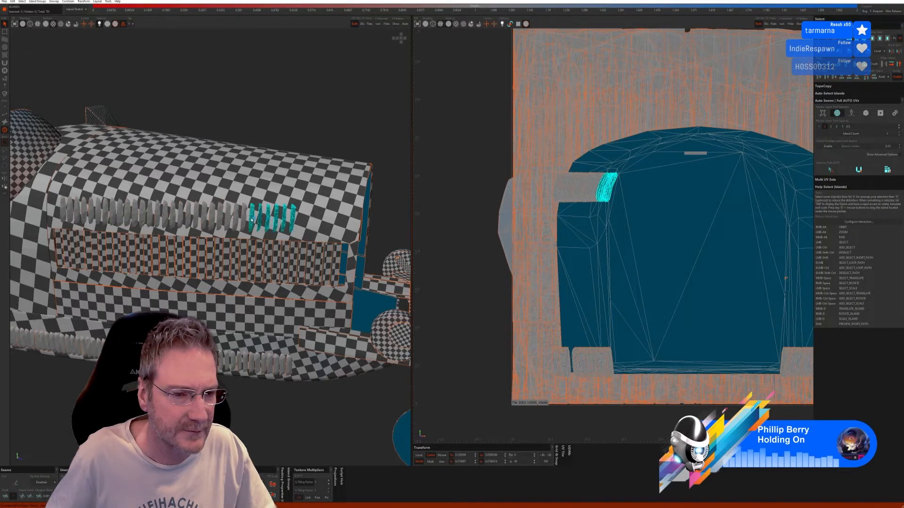
ctrl+click(244, 219)
ctrl+click(231, 220)
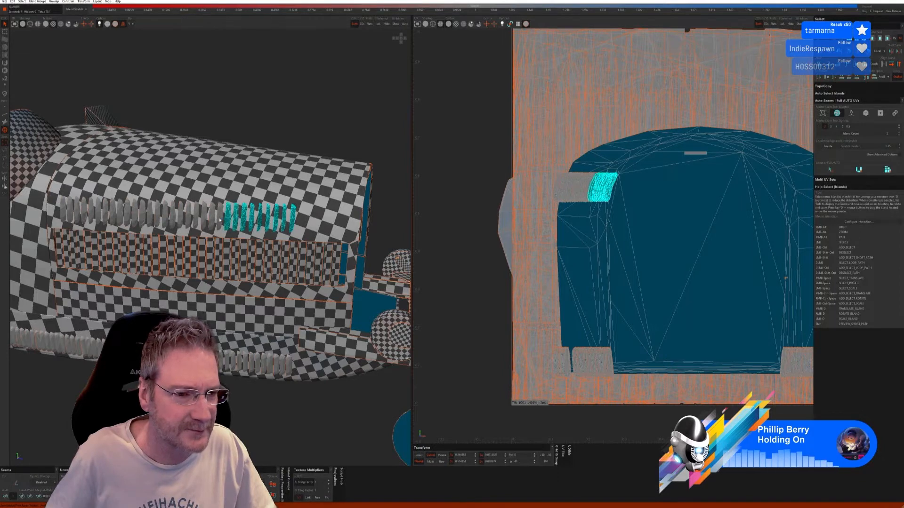
ctrl+click(220, 220)
ctrl+click(205, 219)
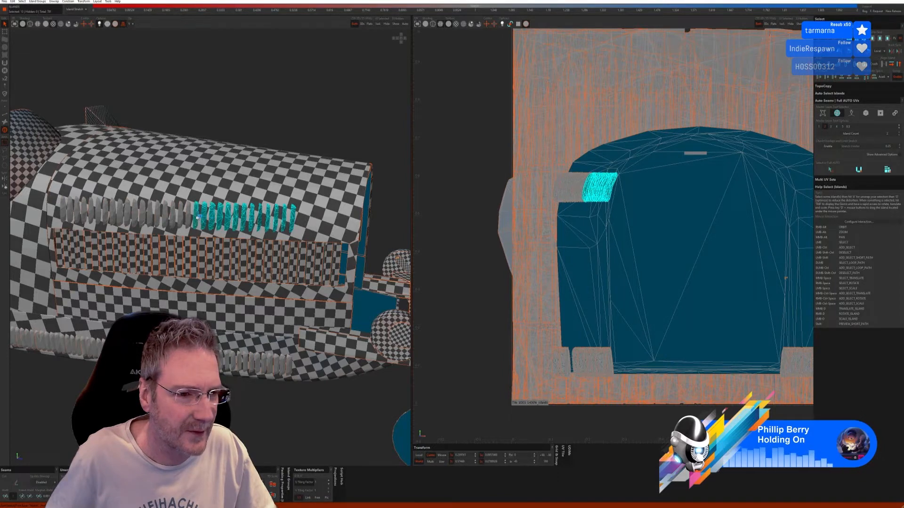
ctrl+click(182, 217)
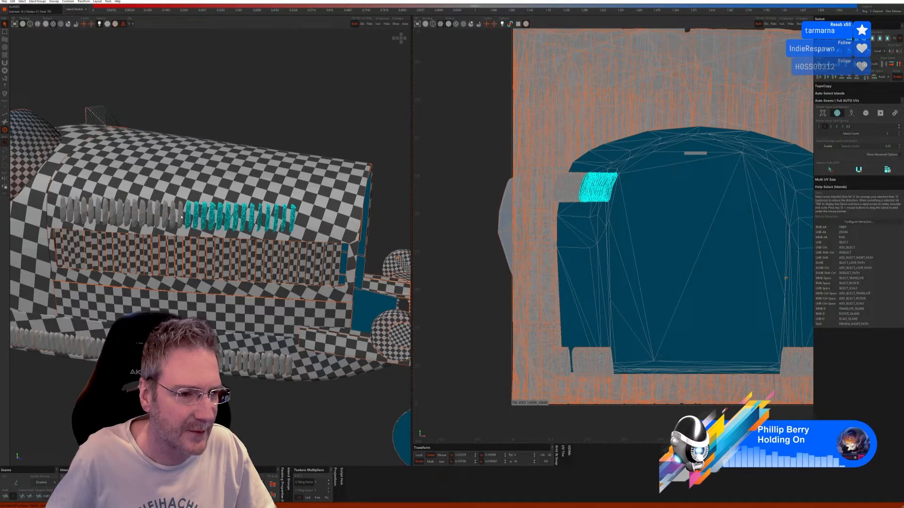
ctrl+click(151, 217)
ctrl+click(138, 219)
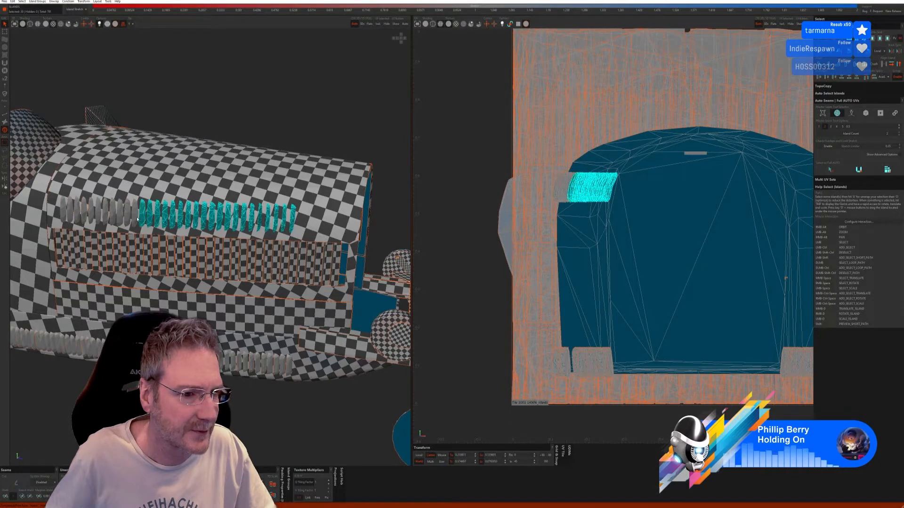
ctrl+click(126, 218)
Add the remaining cockpit-side slats of this opposite raised row to the selection
alt+middle_drag(125, 219, 243, 218)
scroll(242, 218, up, 3)
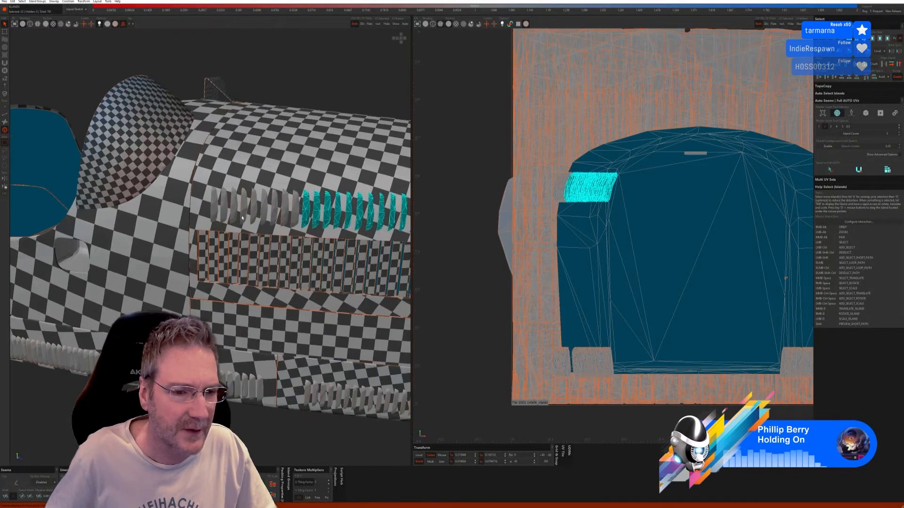
ctrl+click(292, 211)
ctrl+click(273, 210)
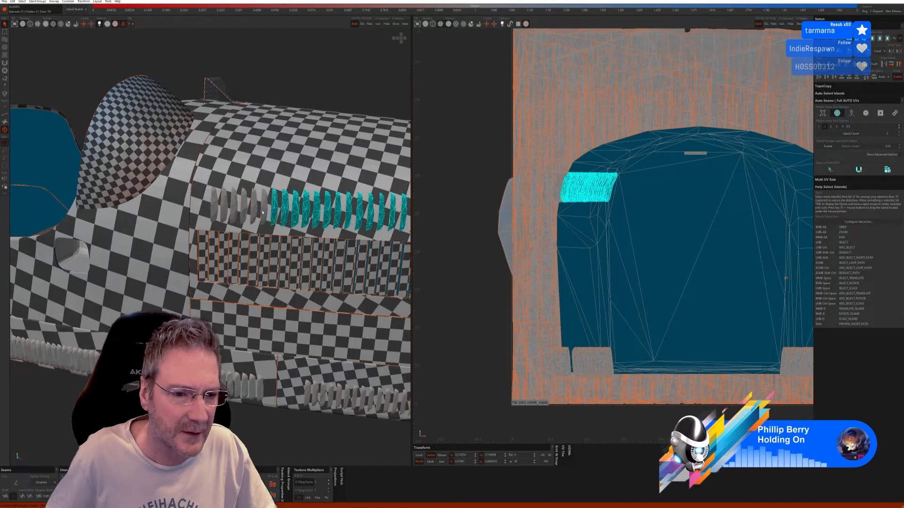
ctrl+click(261, 210)
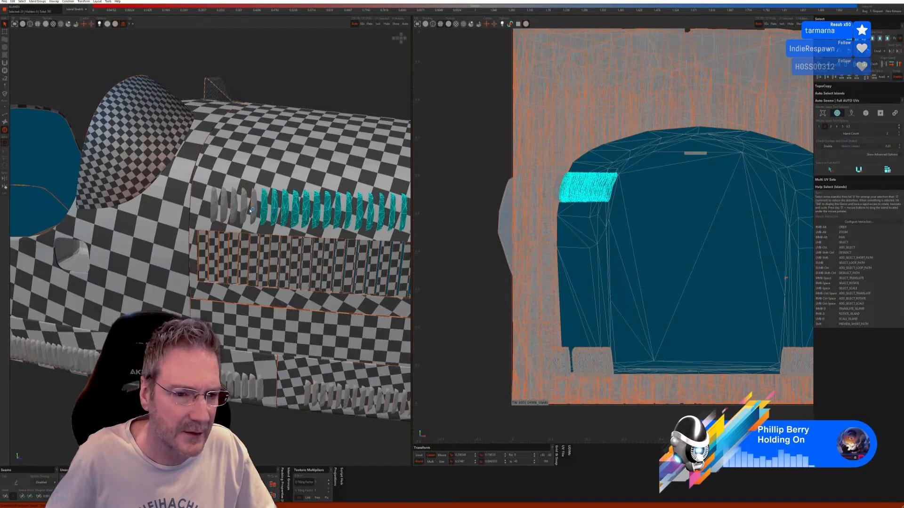
ctrl+click(215, 208)
scroll(216, 208, down, 5)
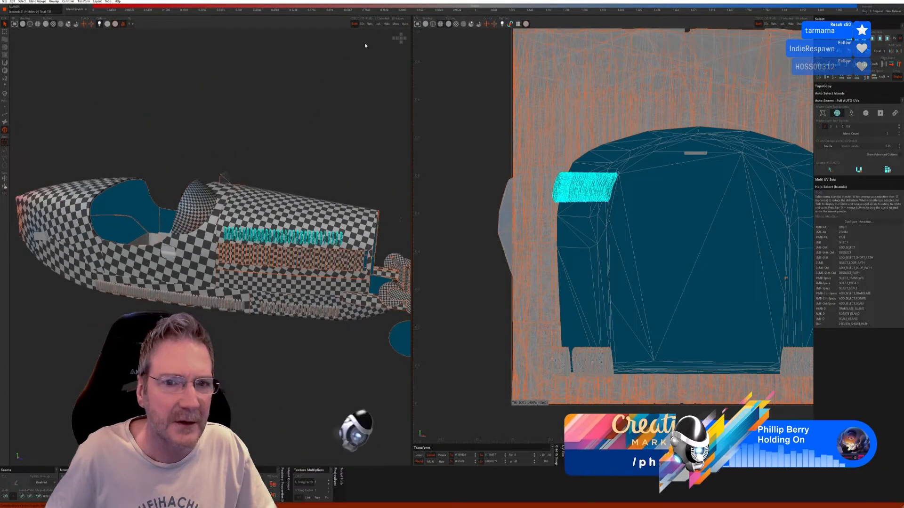
Isolate the selected slat row and automatically cut it with Mosaic in edge mode, unfolding and packing the pieces
click(379, 25)
click(4, 114)
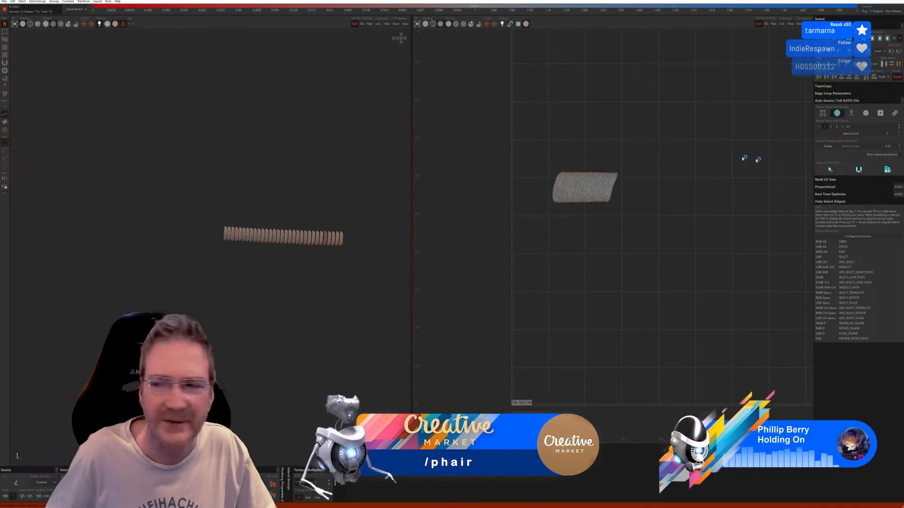
click(829, 169)
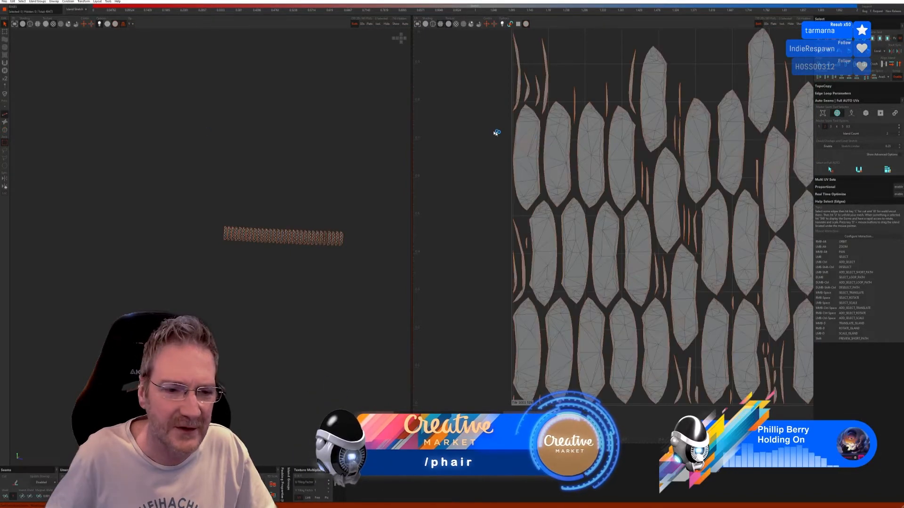
Show the whole car again, then select the cockpit floor tray in island mode and isolate it
click(395, 24)
scroll(346, 188, down, 2)
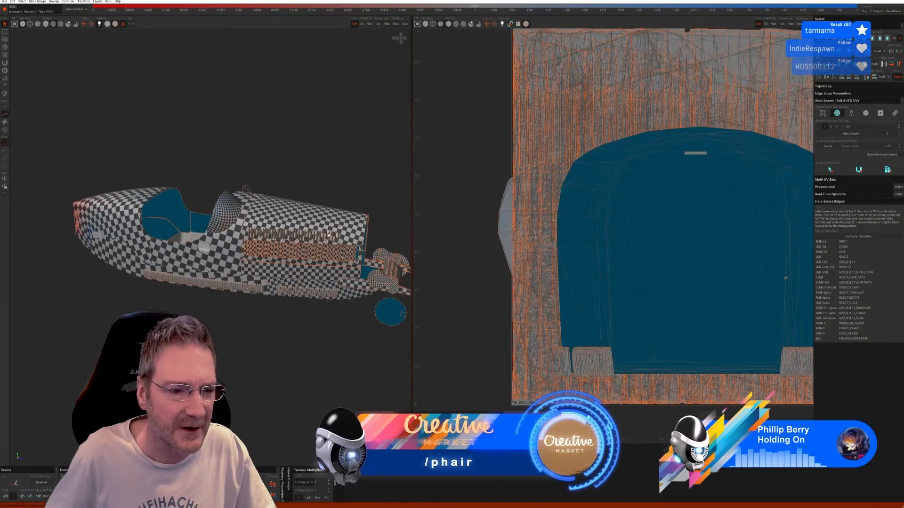
alt+drag(313, 314, 360, 268)
alt+right_drag(360, 268, 353, 339)
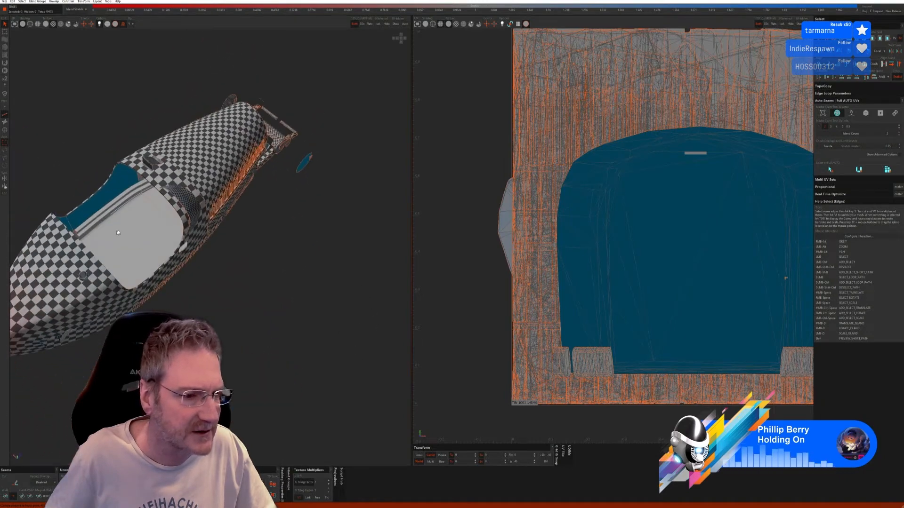
scroll(128, 227, up, 3)
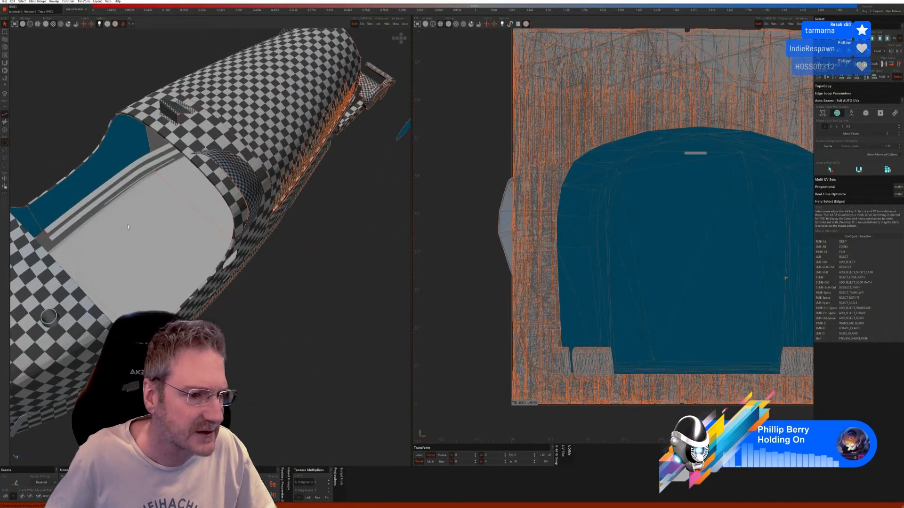
click(6, 130)
click(157, 224)
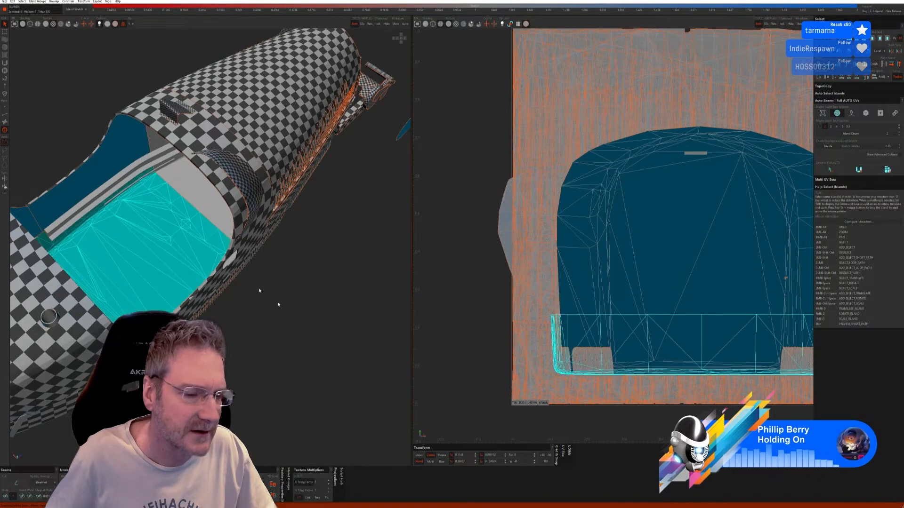
click(378, 24)
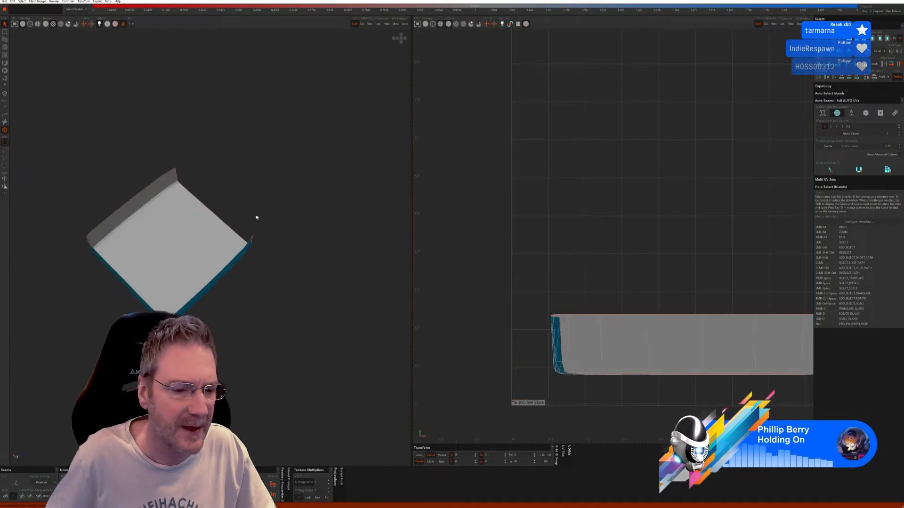
alt+right_drag(273, 254, 251, 249)
alt+right_drag(171, 201, 221, 234)
scroll(221, 234, up, 2)
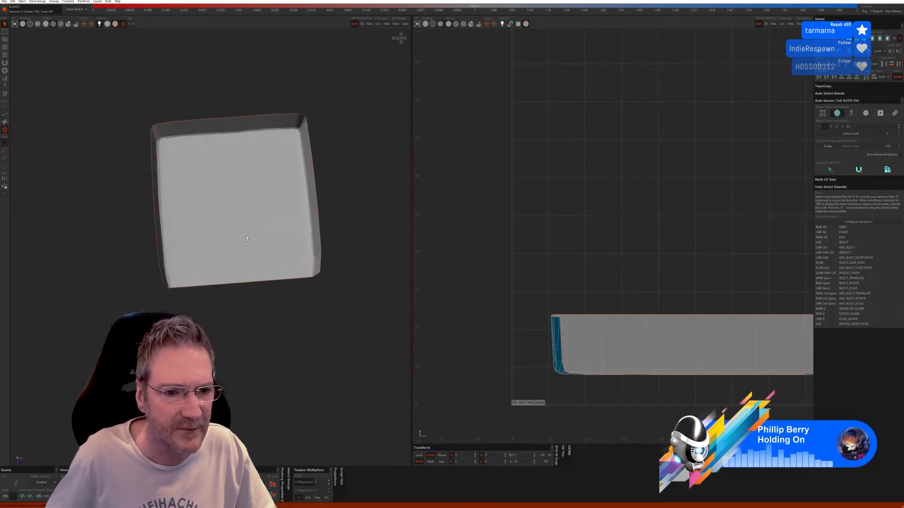
Automatically unwrap the isolated floor tray with Mosaic in edge mode, and check its checker pattern for stretching
click(5, 114)
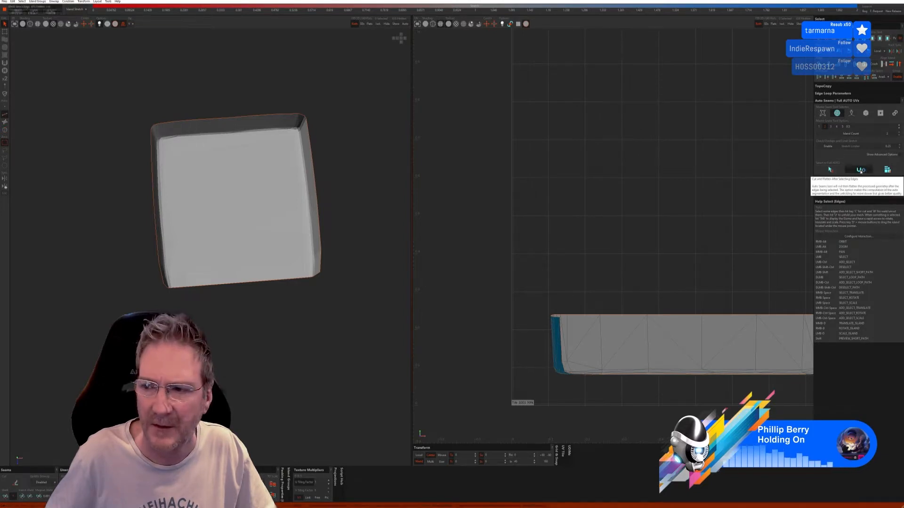
click(859, 170)
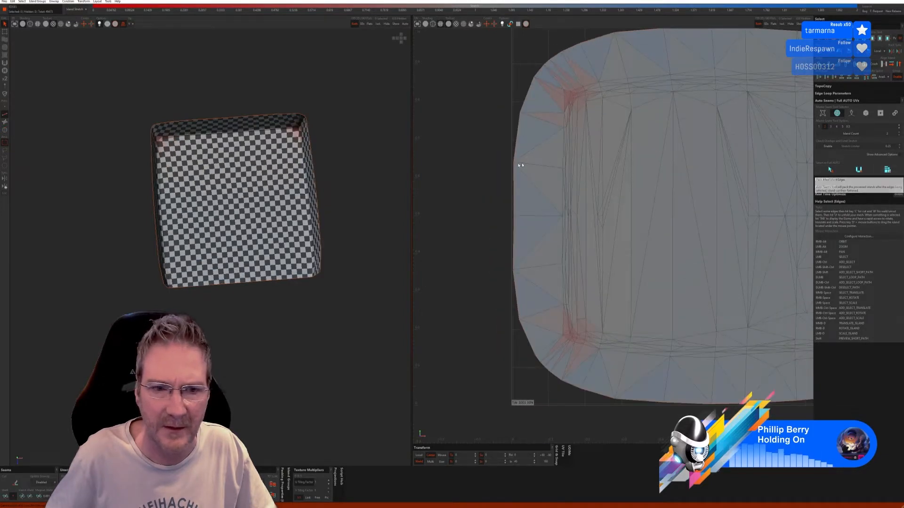
alt+drag(327, 197, 308, 176)
alt+right_drag(308, 176, 330, 166)
scroll(268, 191, up, 3)
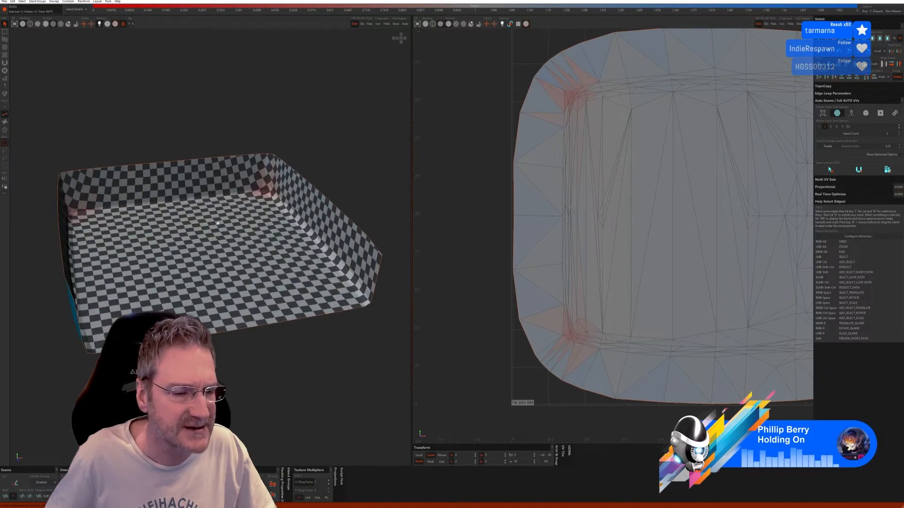
alt+right_drag(218, 223, 398, 53)
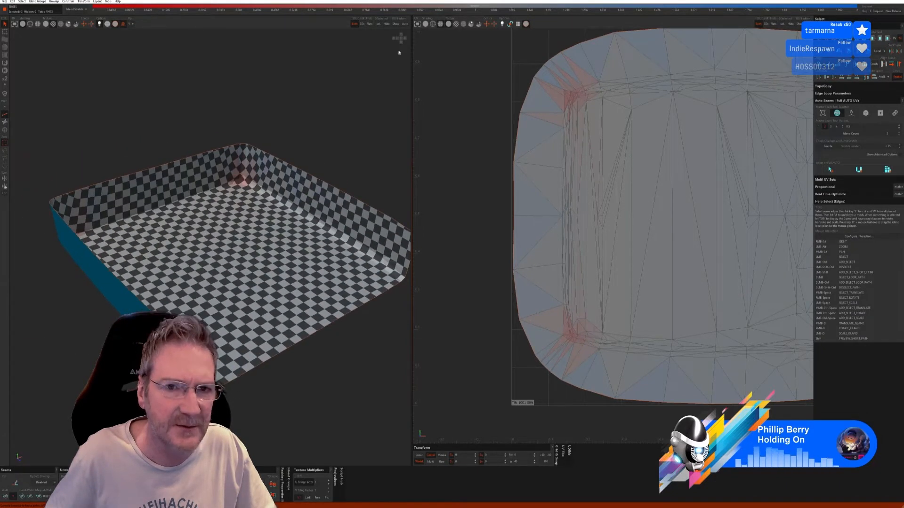
Bring back the whole car and isolate the arched footwell shell ahead of the cockpit floor in island mode
click(396, 26)
scroll(283, 202, down, 5)
alt+right_drag(283, 212, 305, 234)
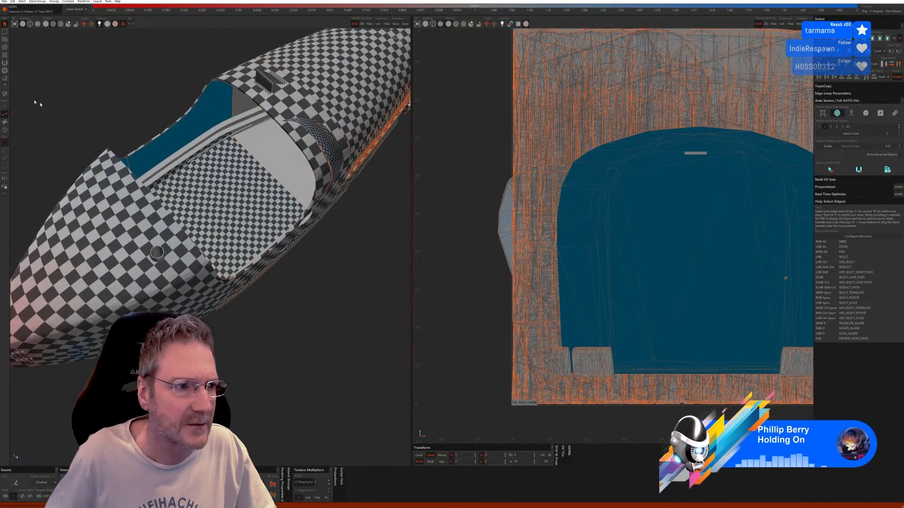
click(5, 130)
click(286, 153)
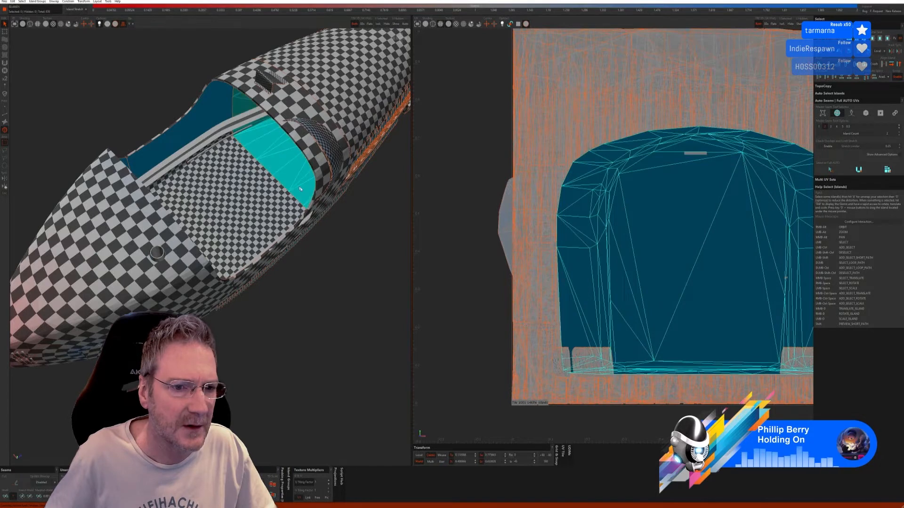
click(386, 25)
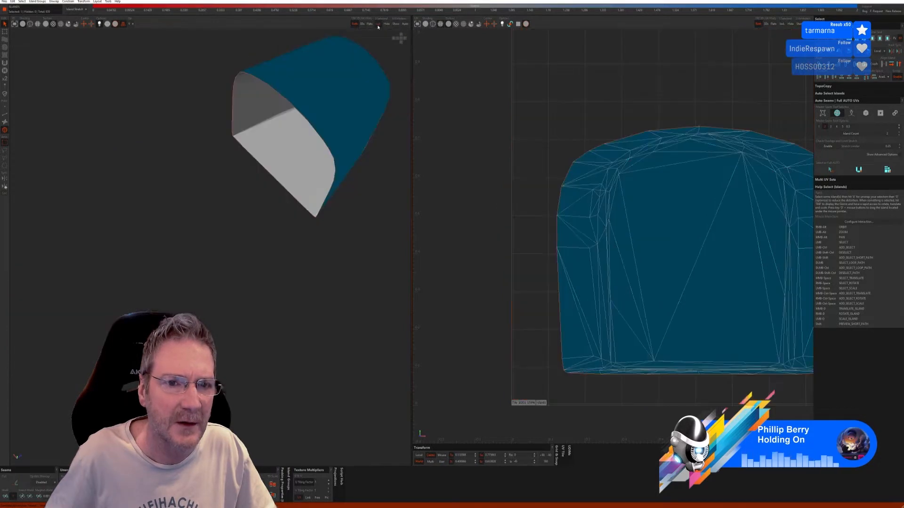
alt+right_drag(155, 94, 100, 84)
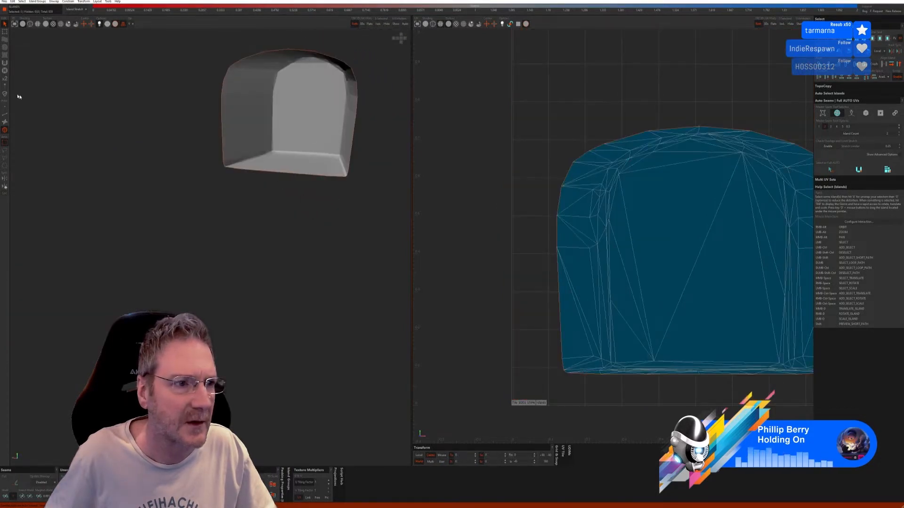
Run the automatic Mosaic seams on the isolated footwell shell in edge mode, unfolding and packing it
click(5, 116)
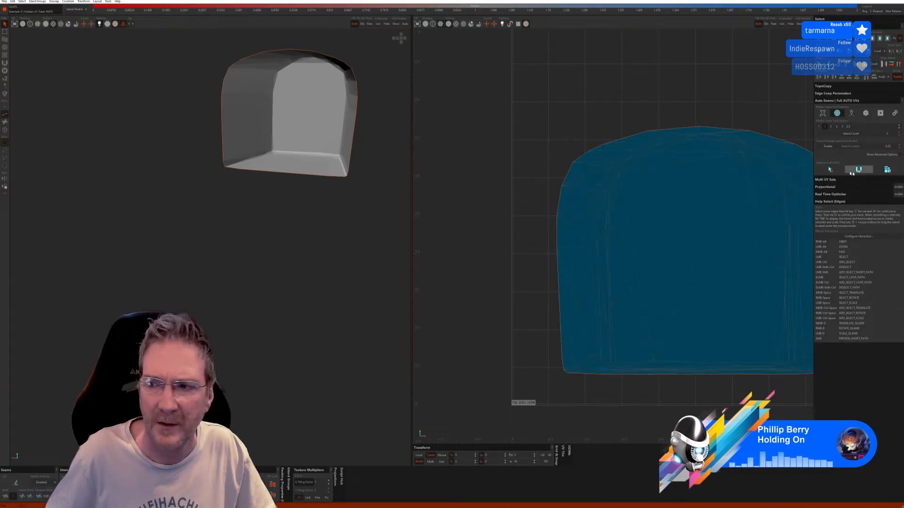
click(831, 168)
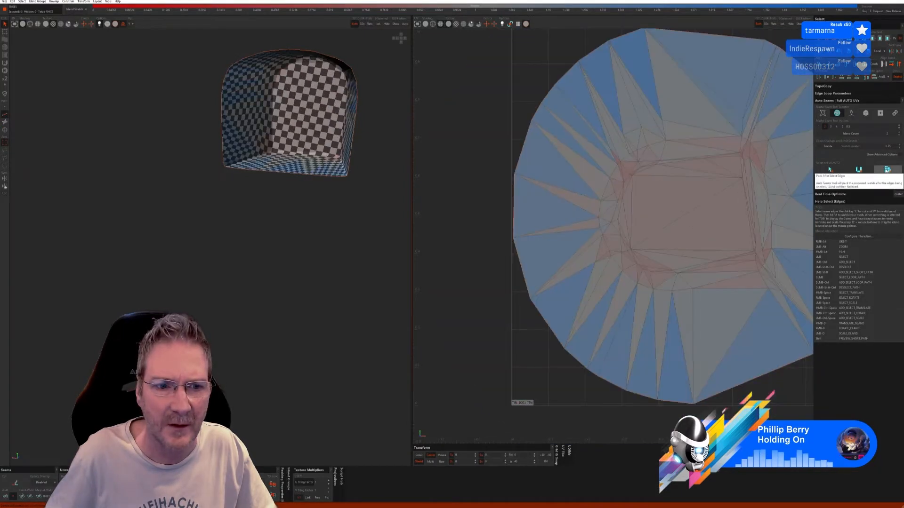
alt+right_drag(377, 144, 224, 172)
scroll(224, 174, up, 6)
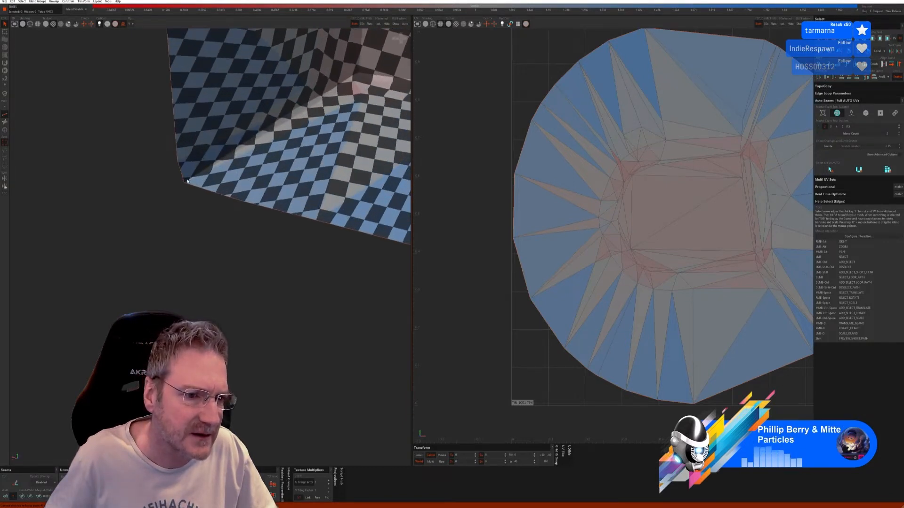
Cut a seam around the footwell's floor, from one open front corner along the end wall to the other front corner
click(187, 181)
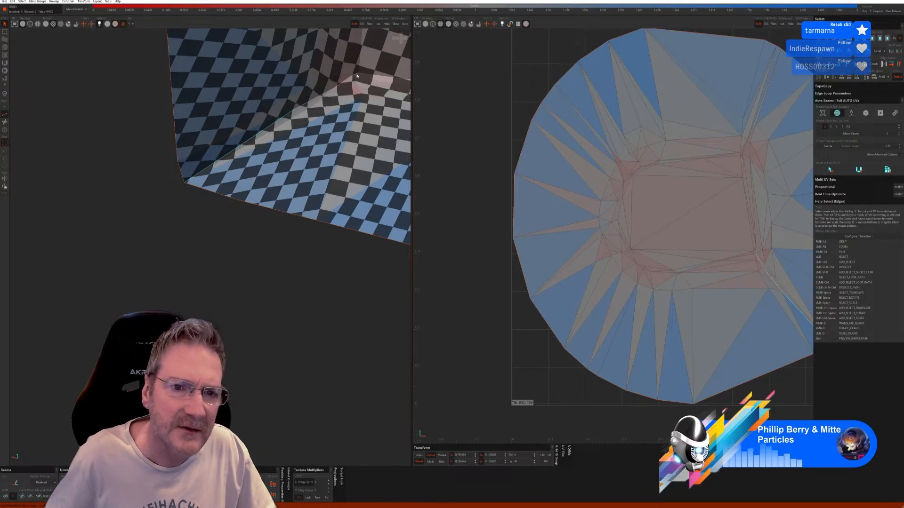
alt+right_drag(346, 96, 437, 84)
alt+middle_drag(438, 83, 250, 151)
scroll(251, 151, up, 3)
shift+click(336, 161)
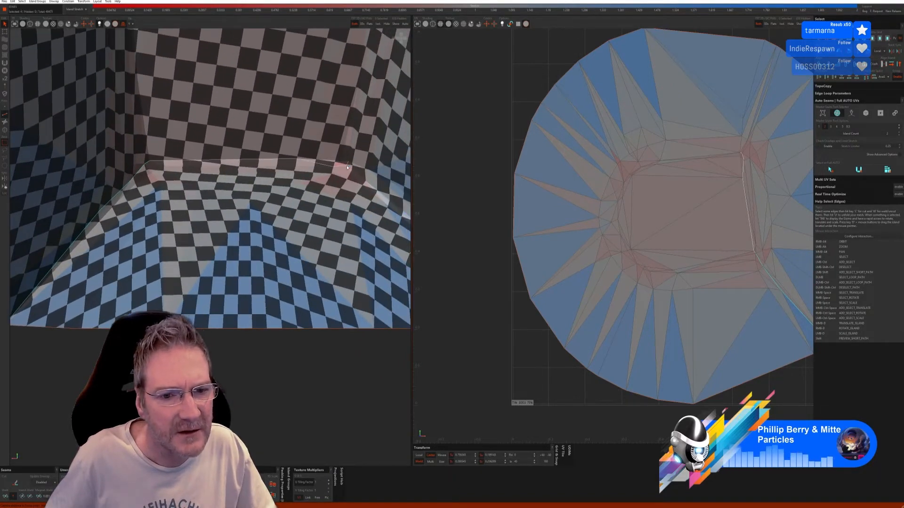
alt+right_drag(339, 180, 383, 200)
alt+middle_drag(382, 200, 295, 183)
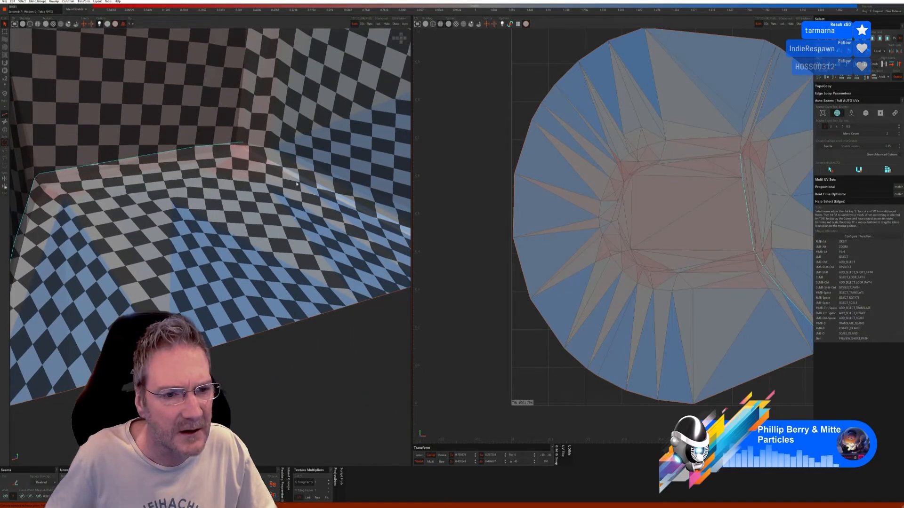
key(ctrl+z)
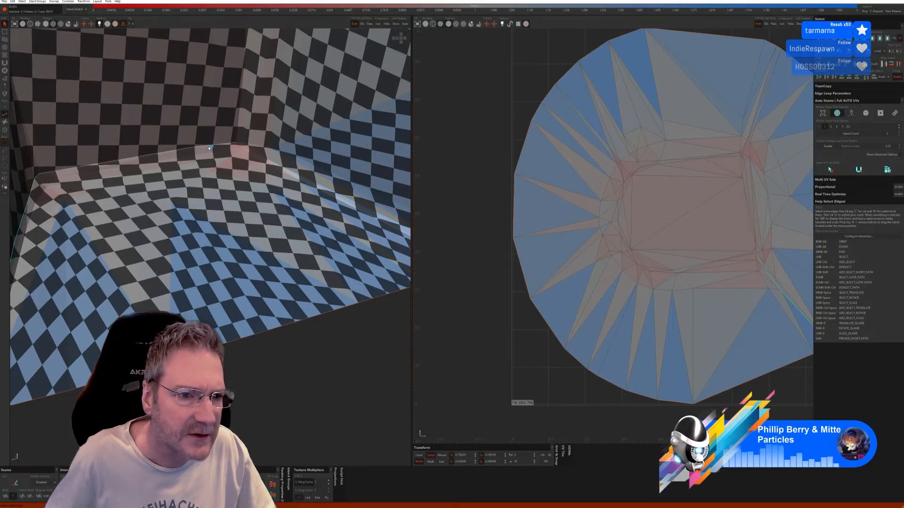
ctrl+click(249, 152)
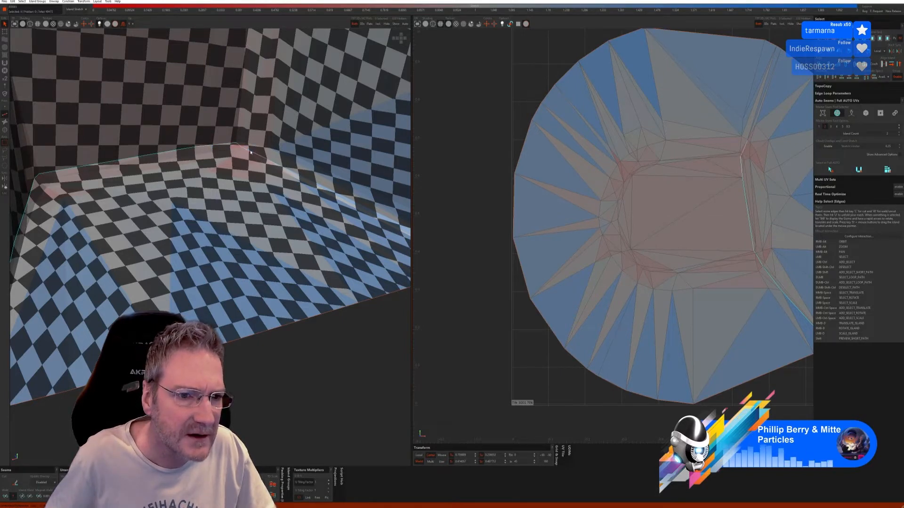
ctrl+click(293, 173)
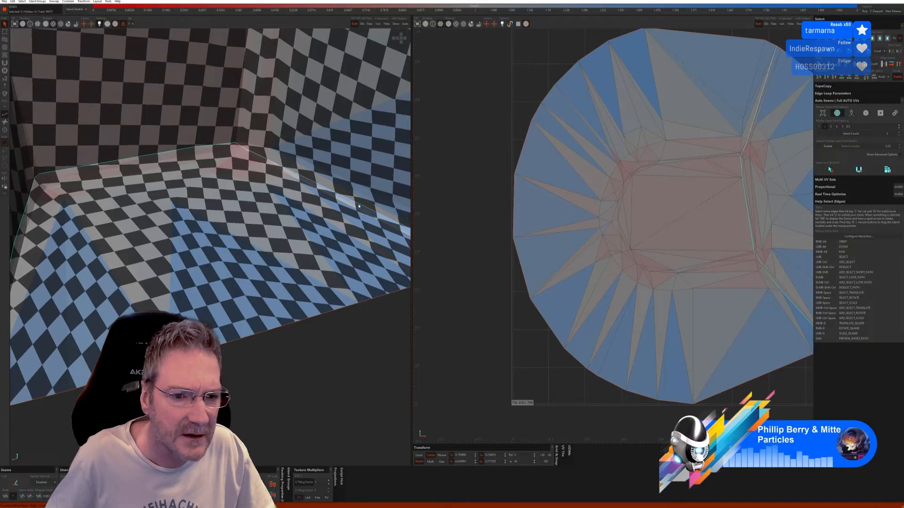
scroll(358, 211, down, 2)
alt+middle_drag(358, 211, 268, 190)
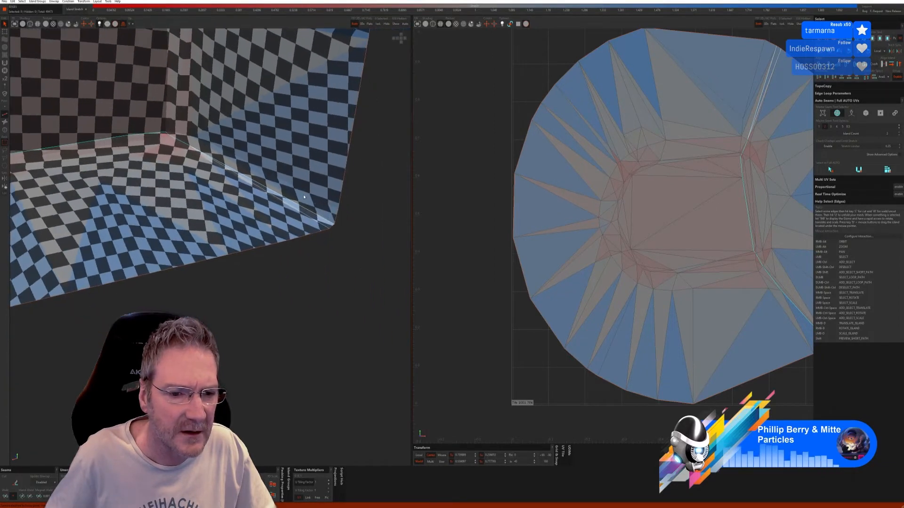
click(15, 483)
Select the side and arched top edges of the footwell's end wall and cut them to separate the wall
alt+right_drag(248, 332, 215, 295)
alt+middle_drag(207, 273, 238, 326)
alt+right_drag(239, 326, 230, 315)
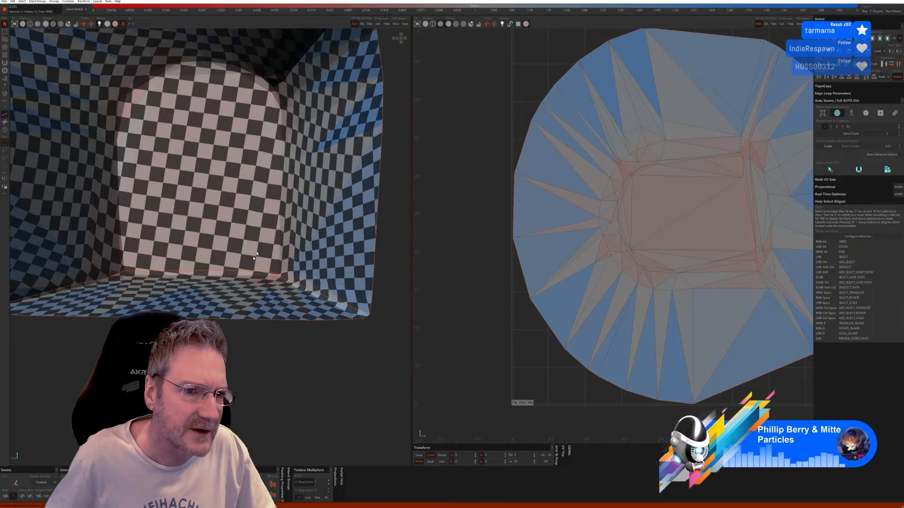
scroll(114, 249, up, 2)
scroll(114, 249, up, 1)
click(122, 94)
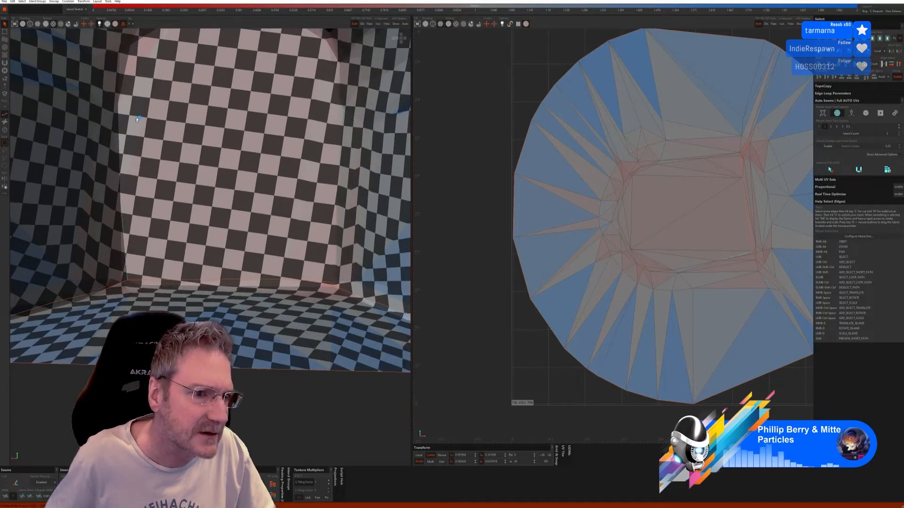
shift+click(121, 94)
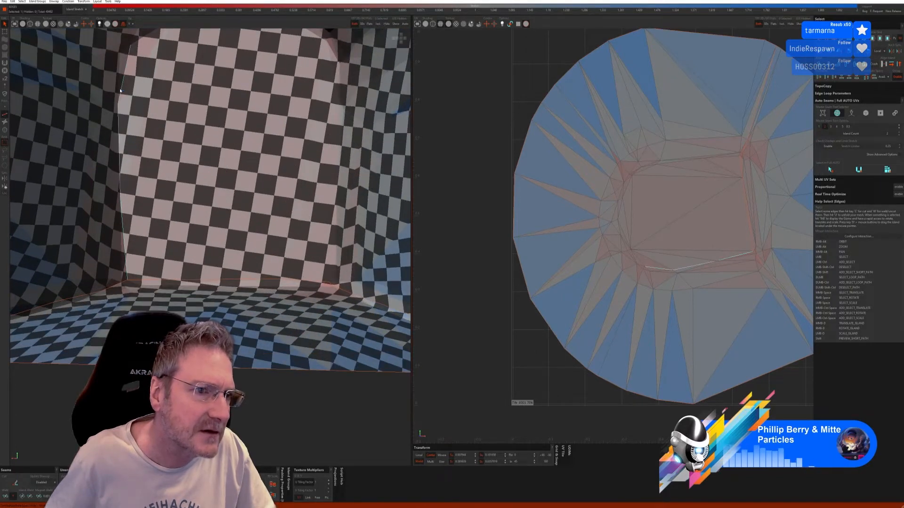
shift+click(153, 32)
alt+middle_drag(153, 32, 106, 79)
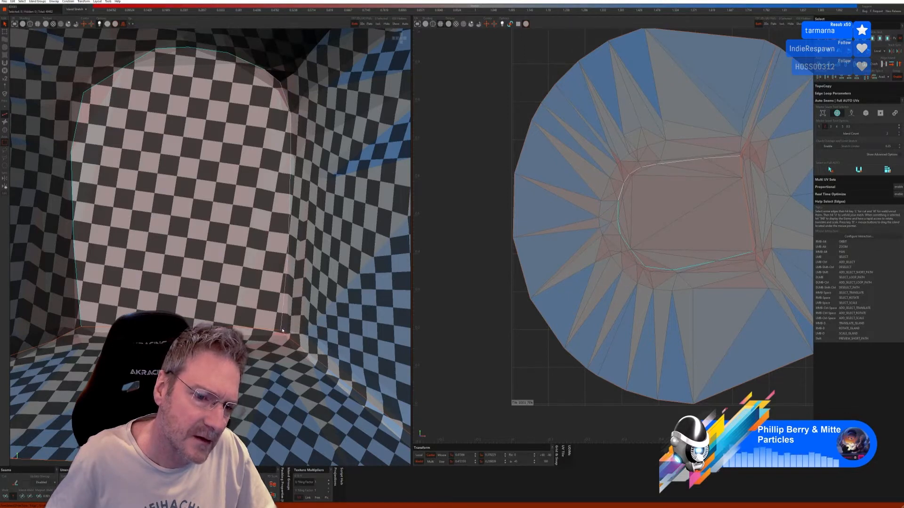
key(c)
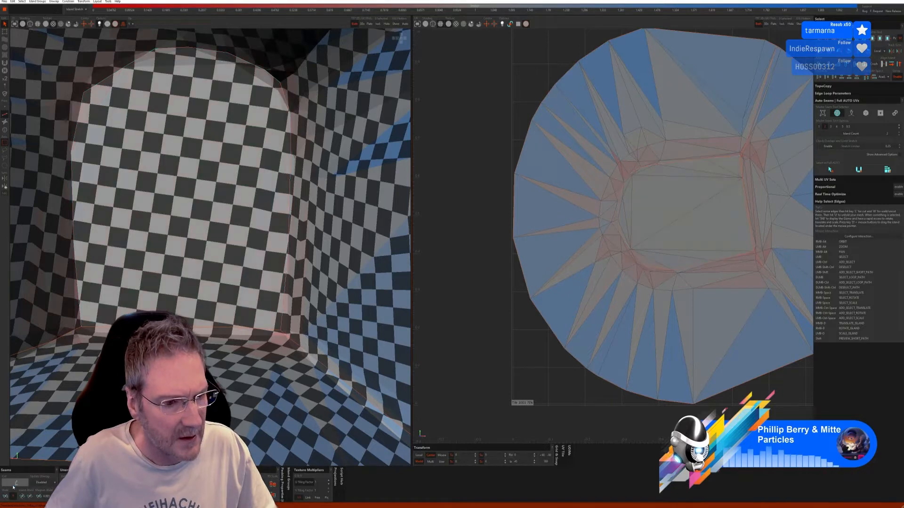
Unfold and pack the footwell's separated wall, floor and shell islands, and check the checker pattern from several sides
scroll(207, 370, down, 3)
scroll(216, 369, down, 3)
mouse_move(299, 348)
alt+right_down()
mouse_move(299, 320)
mouse_move(298, 342)
alt+right_up()
key(u)
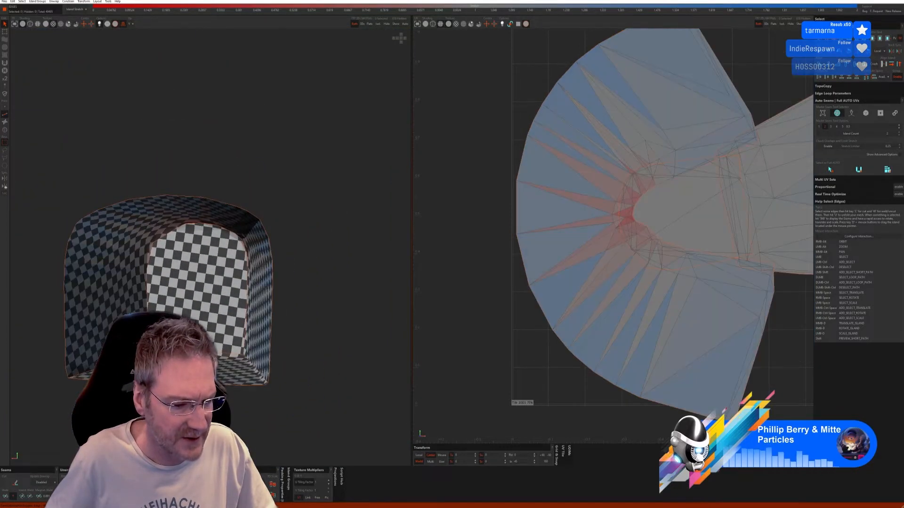
alt+right_drag(277, 373, 299, 361)
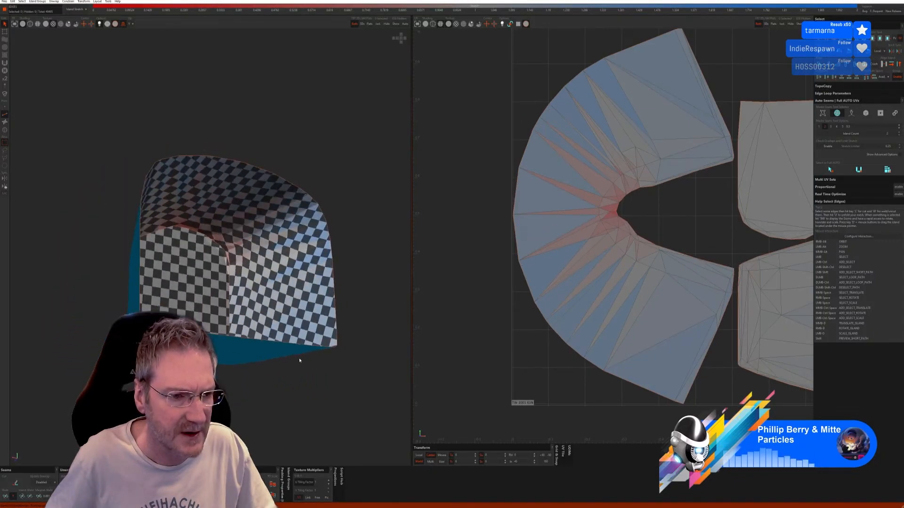
alt+right_drag(260, 267, 195, 226)
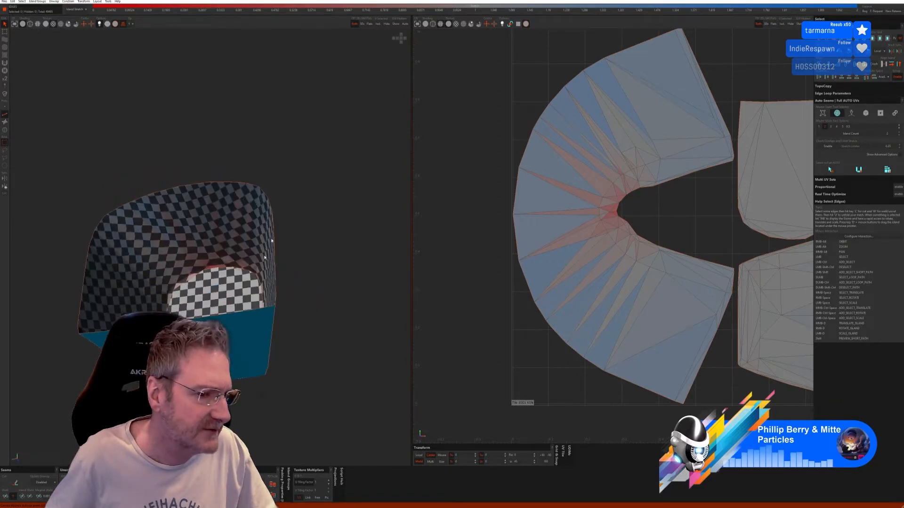
alt+right_drag(251, 256, 333, 158)
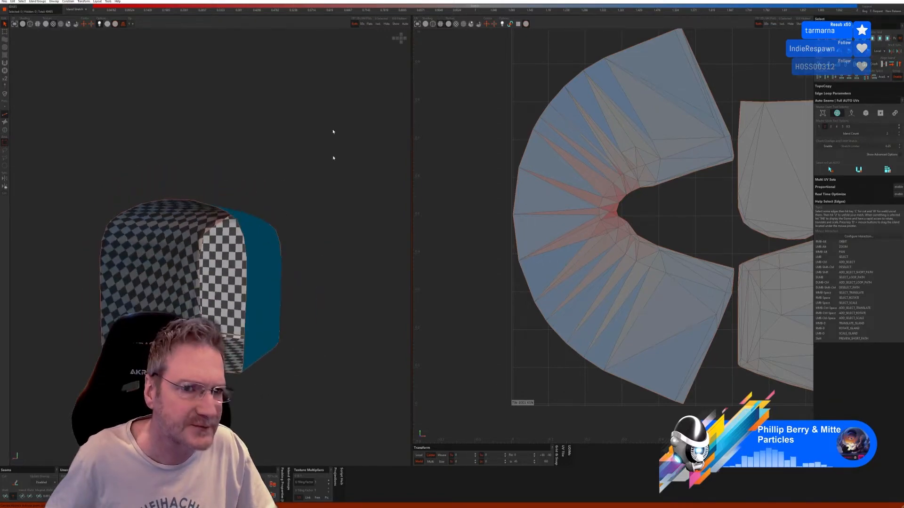
Show the whole car again and inspect the unwrapped cockpit interior for parts still lacking UVs
click(396, 24)
alt+right_drag(369, 77, 266, 263)
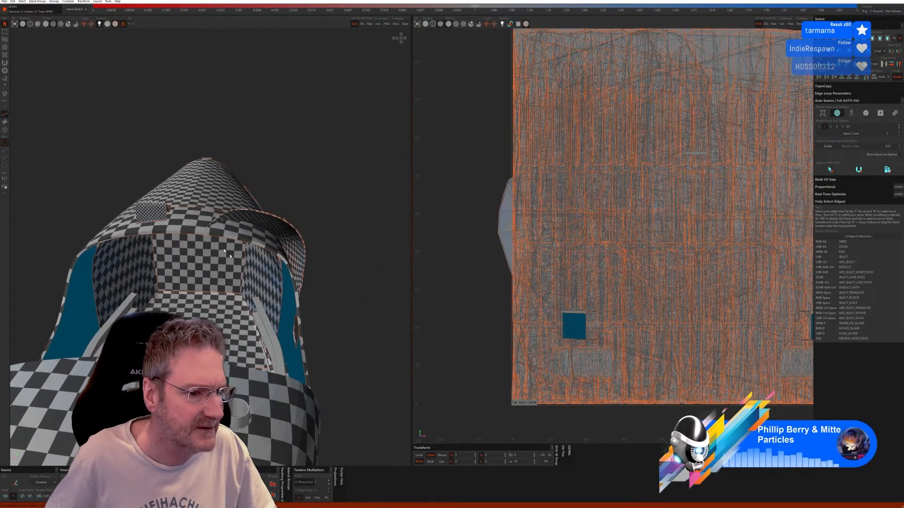
alt+right_drag(114, 277, 208, 279)
alt+drag(208, 279, 179, 299)
alt+right_drag(179, 299, 178, 298)
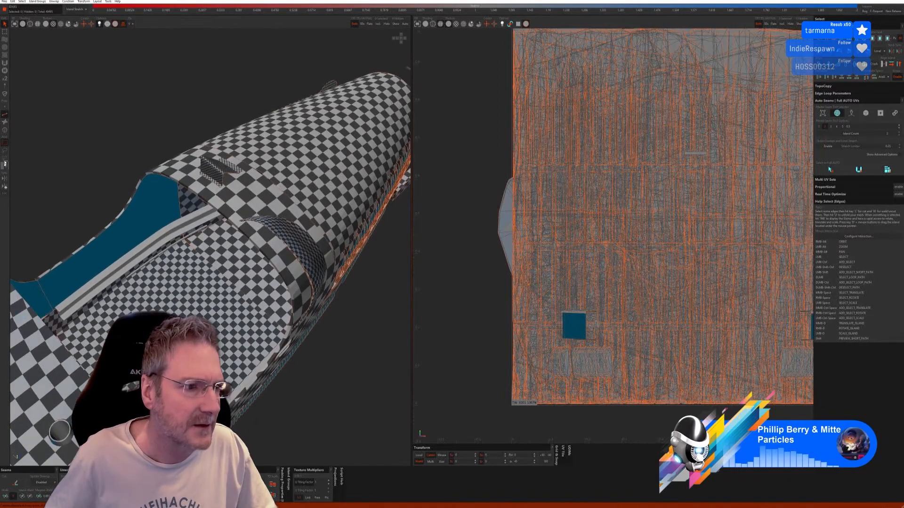
Select the two long rail strips along the cockpit's sides as islands and isolate them
click(7, 131)
click(126, 262)
alt+drag(126, 263, 301, 287)
click(305, 272)
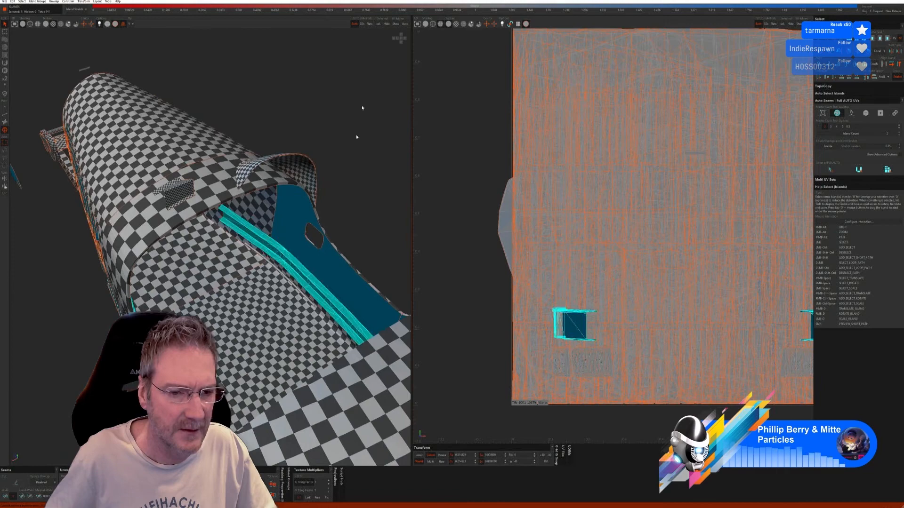
click(378, 24)
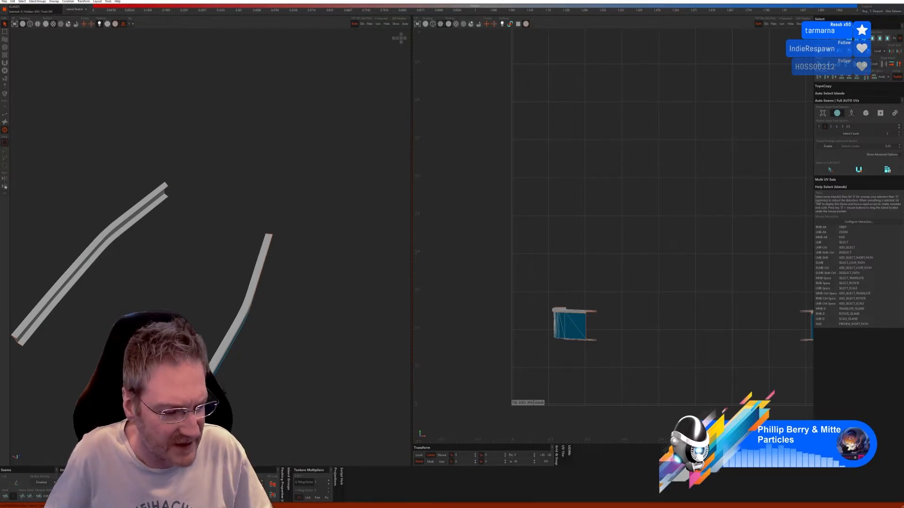
Switch to the web browser, search Google for "colli" and block the site's location request
key(alt+Tab)
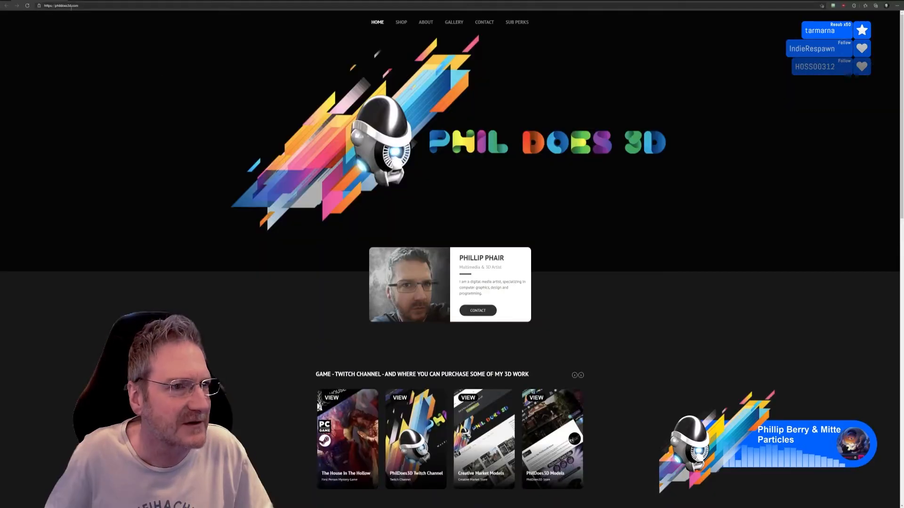
click(70, 6)
text(goog)
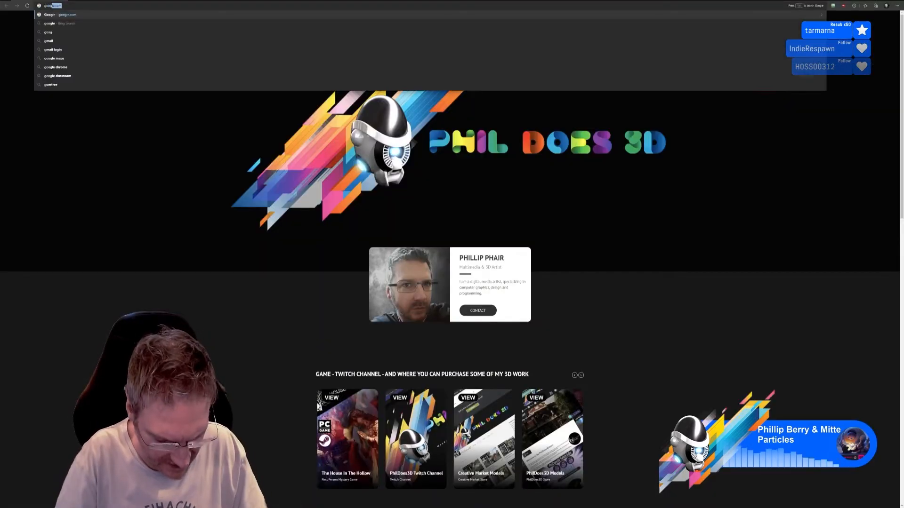
text(le.com)
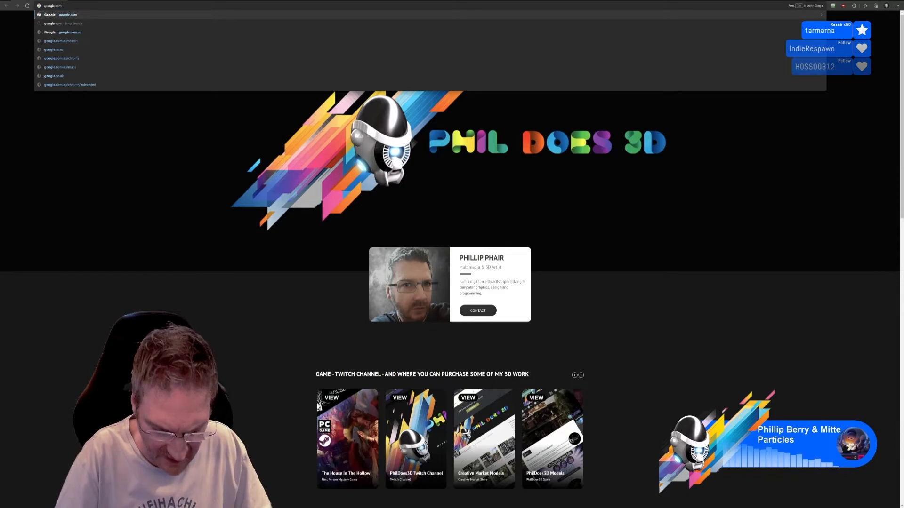
key(Return)
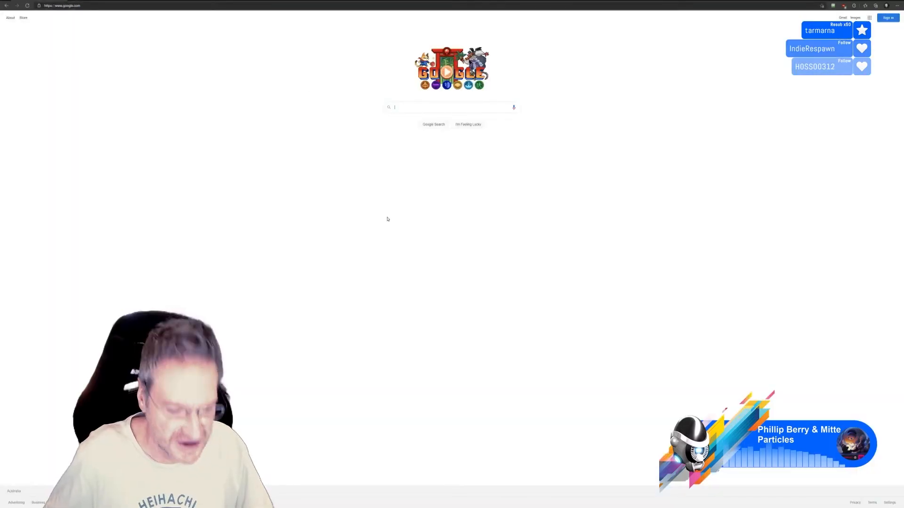
text(colli)
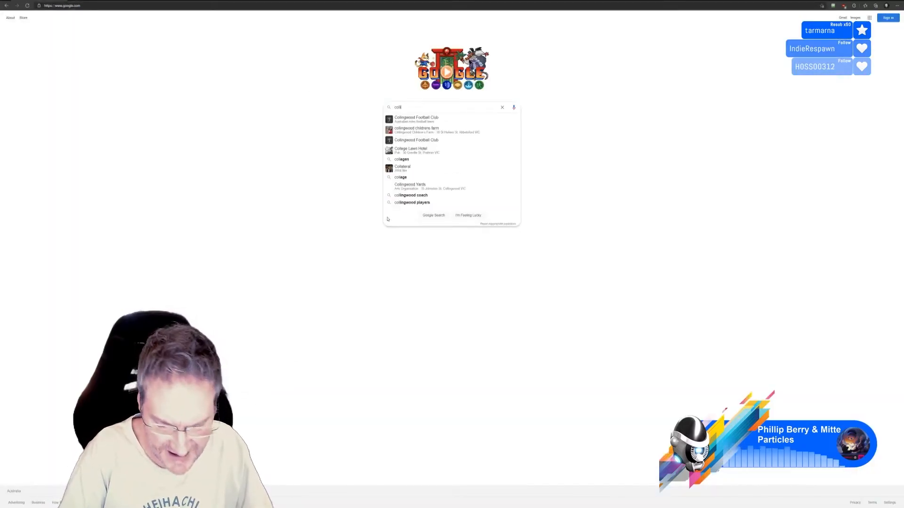
key(Return)
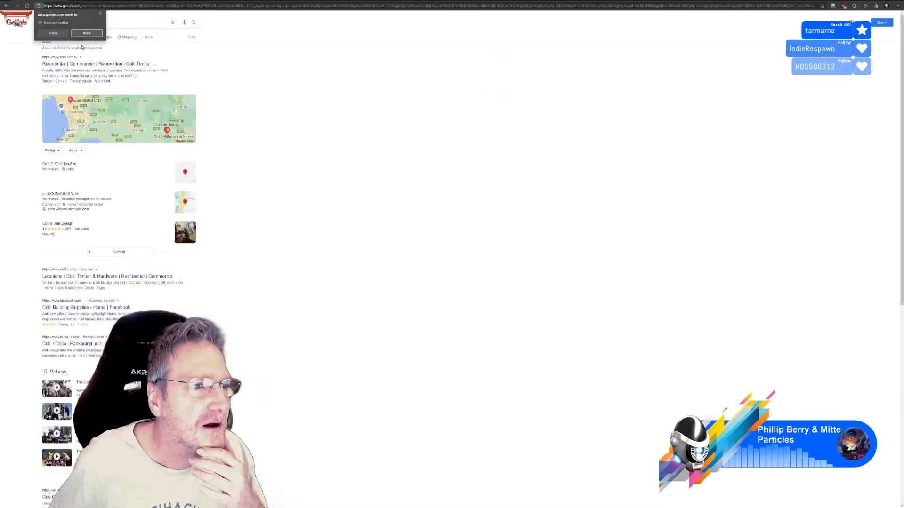
click(86, 34)
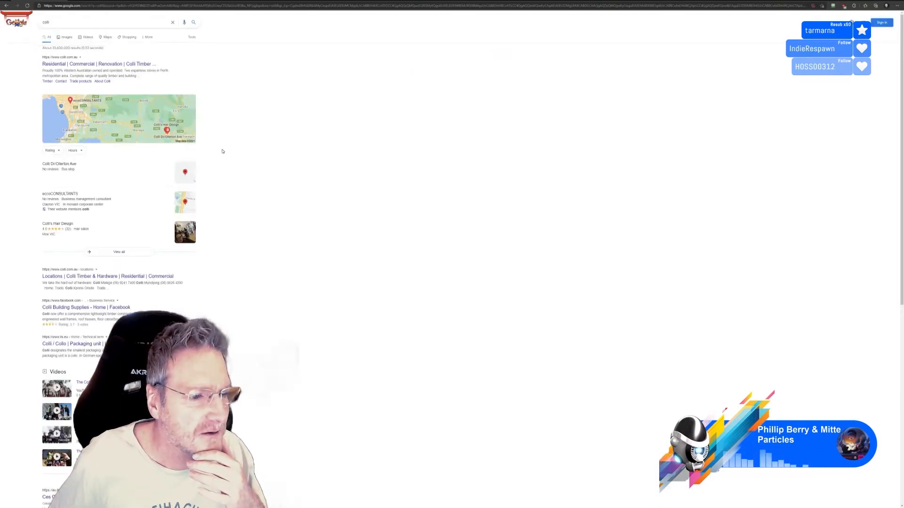
Refine the web search to "colli dog" and show its image results
click(49, 22)
text(do)
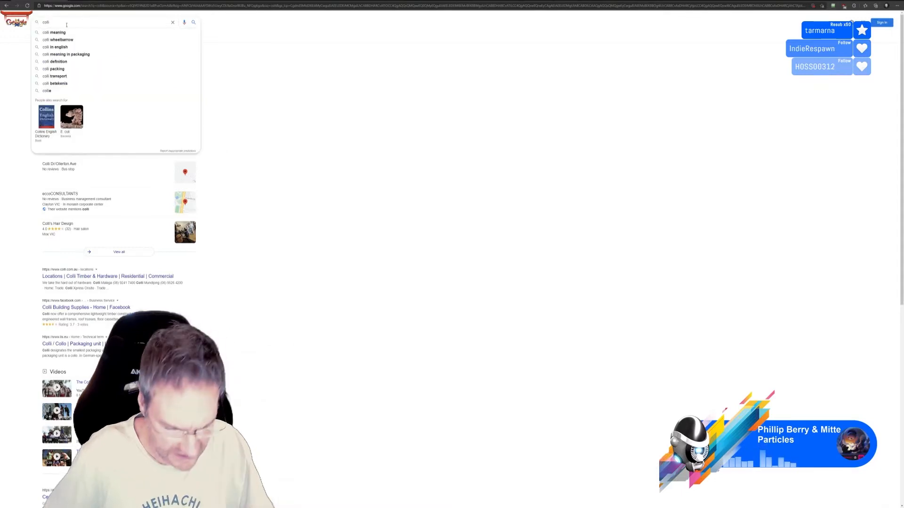
text(g)
key(Return)
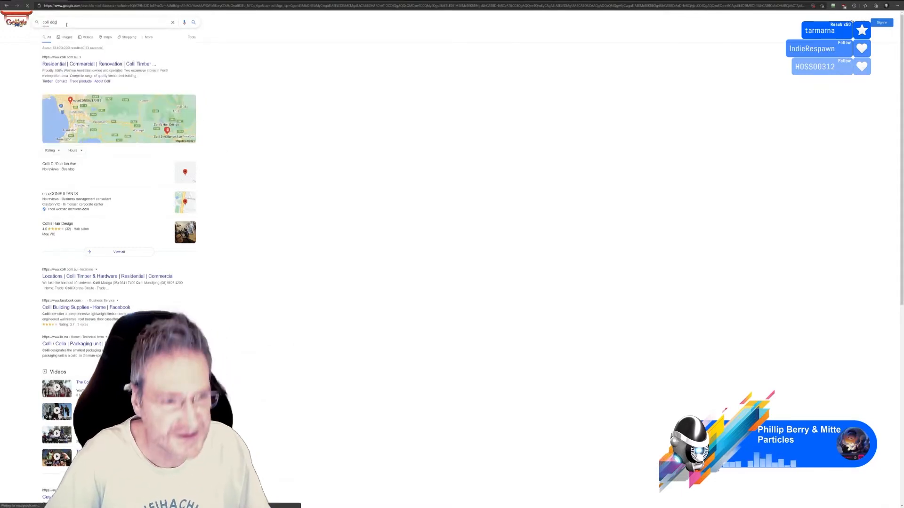
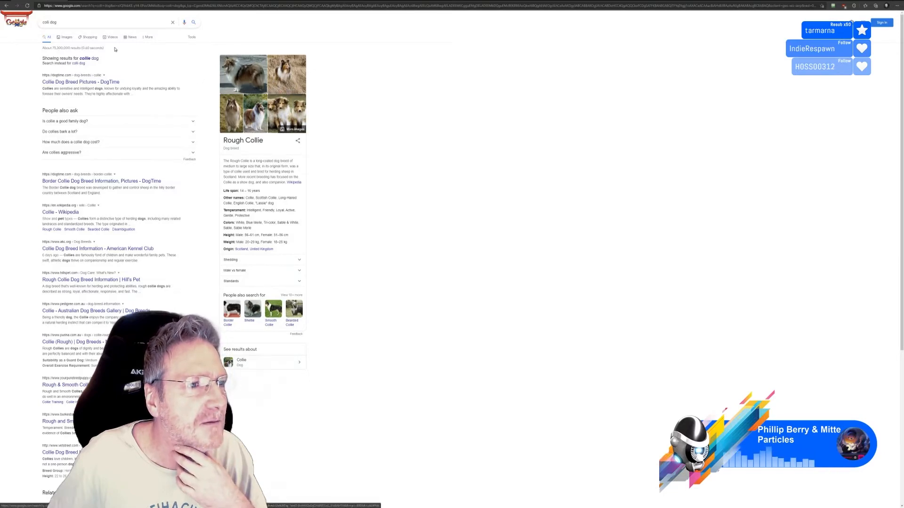
click(65, 37)
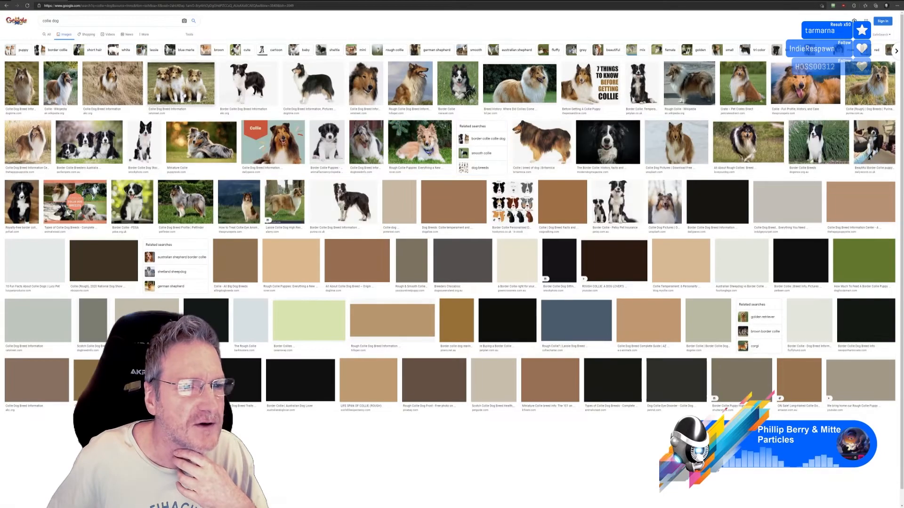
Preview the first collie picture and skim its DogTime page, closing the browser to return to RizomUV
click(22, 82)
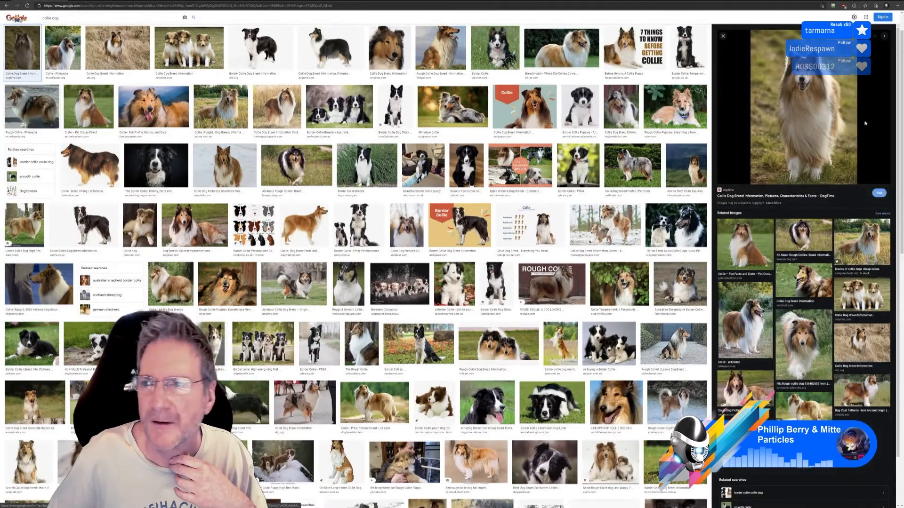
click(809, 104)
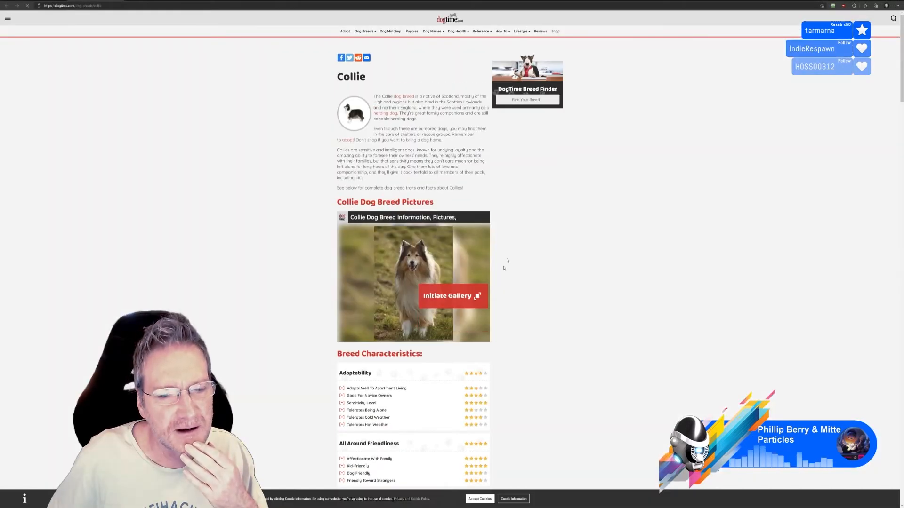
scroll(554, 313, down, 3)
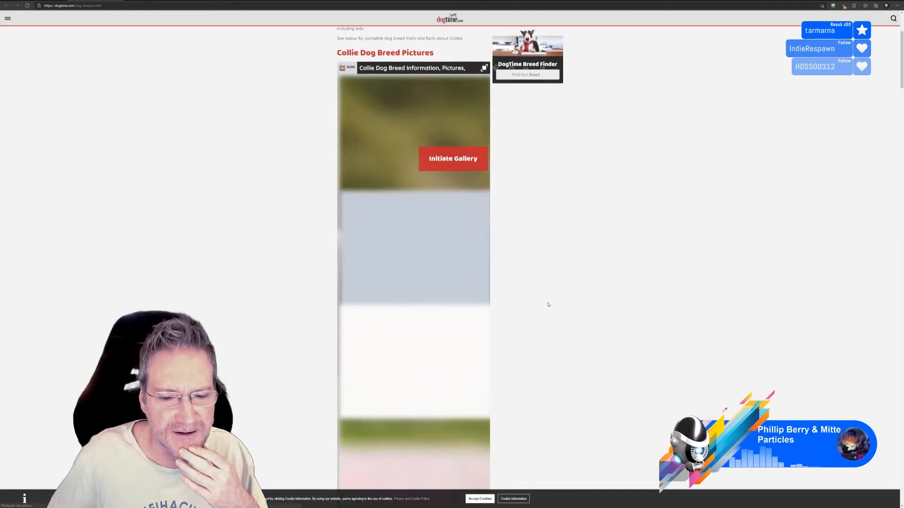
scroll(548, 304, up, 3)
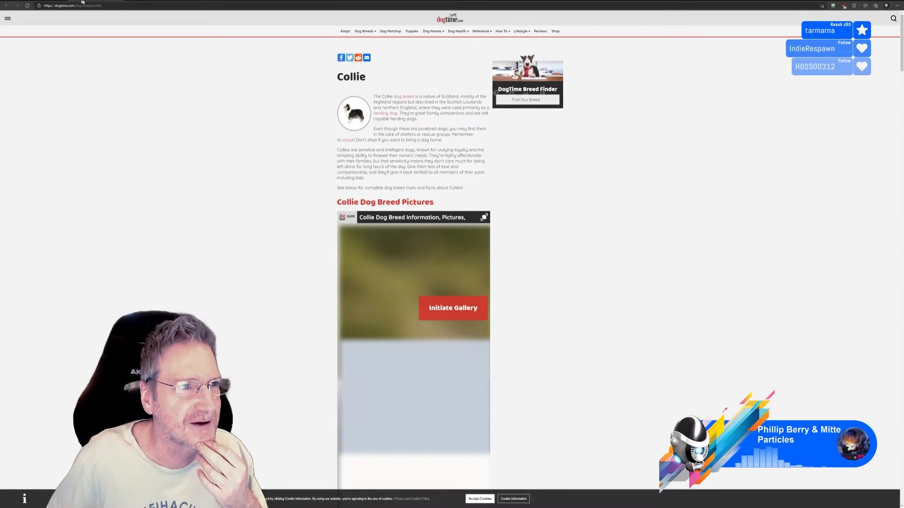
click(6, 5)
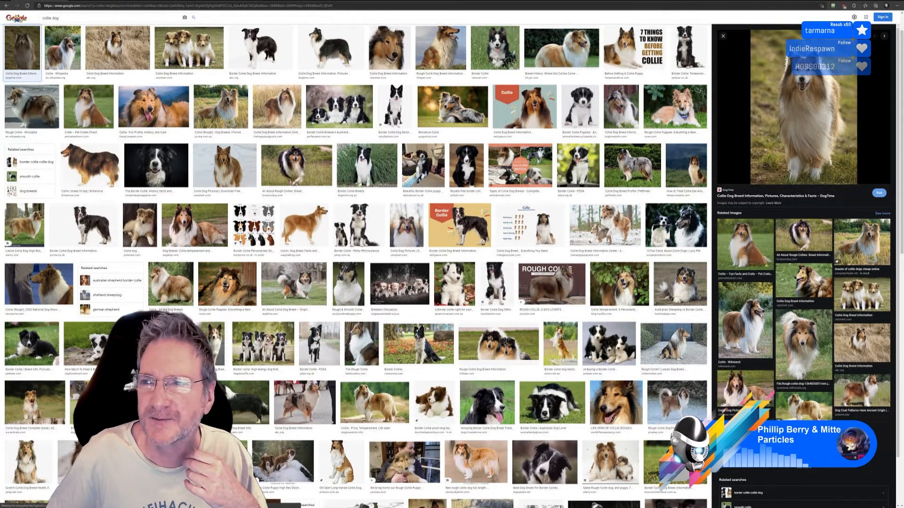
click(898, 1)
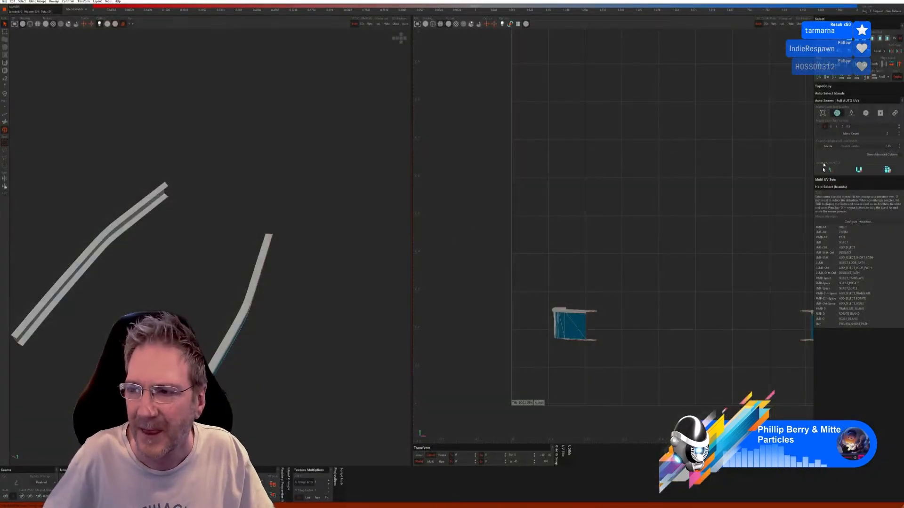
click(854, 115)
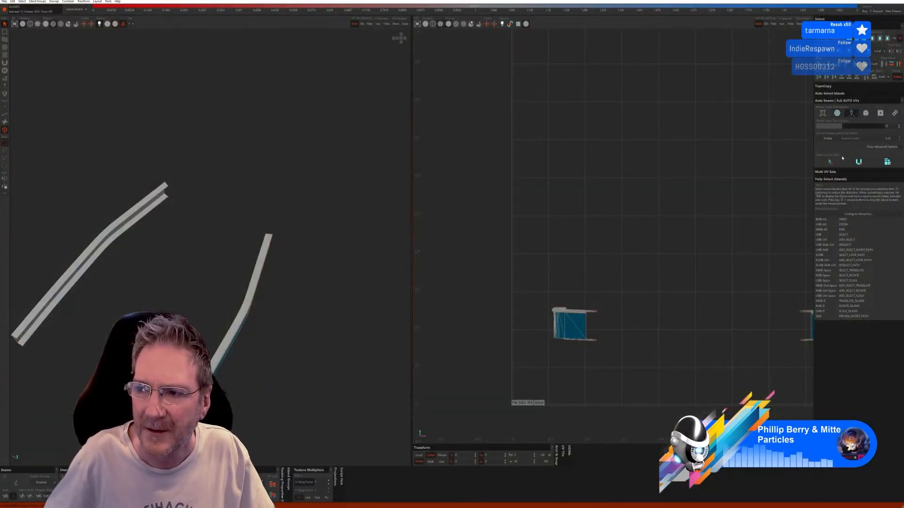
click(886, 162)
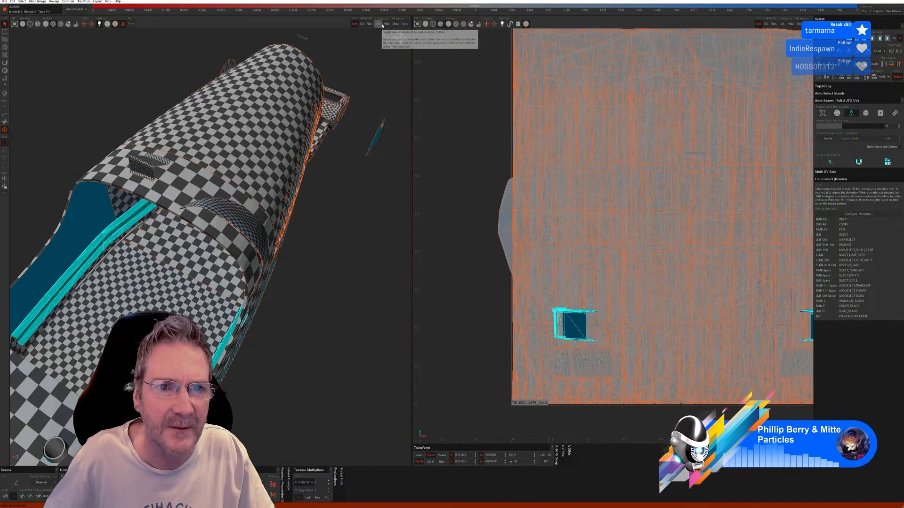
click(377, 24)
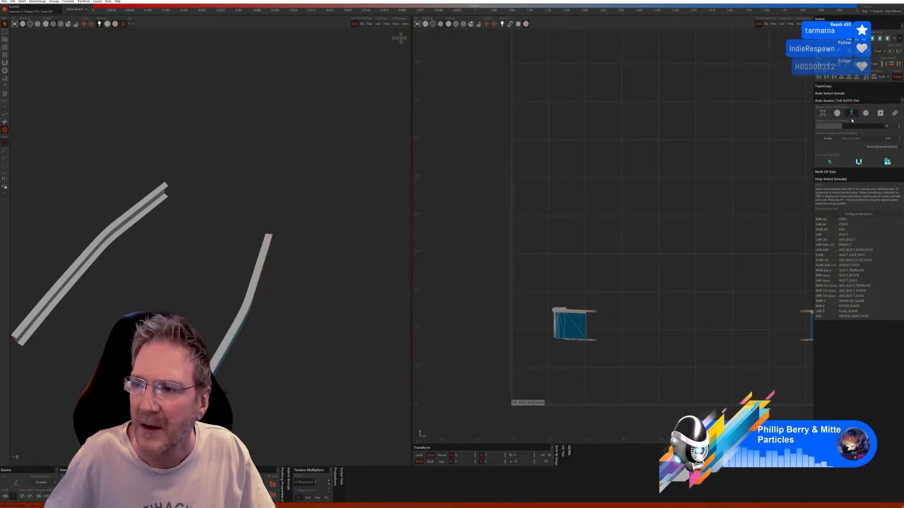
Auto-seam the two cockpit rails with the Box method, flatten and pack their islands, and check the checker pattern from several sides
click(865, 113)
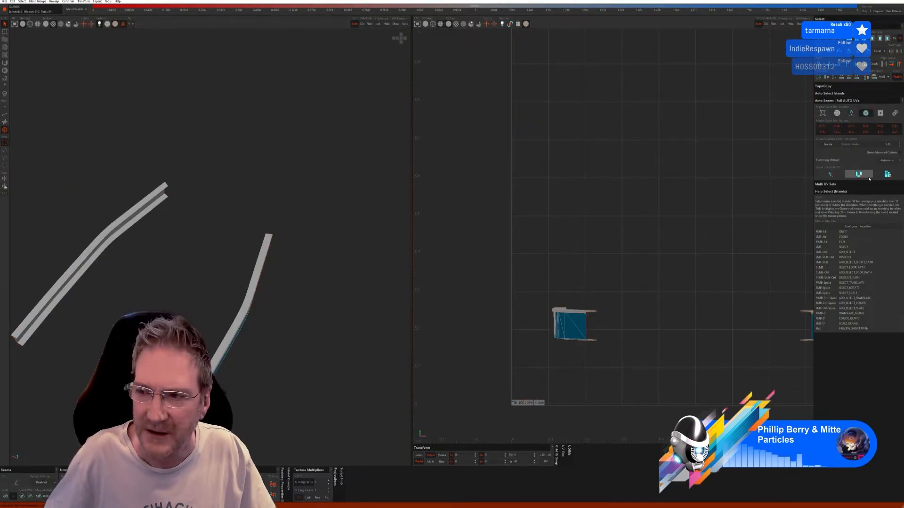
click(859, 174)
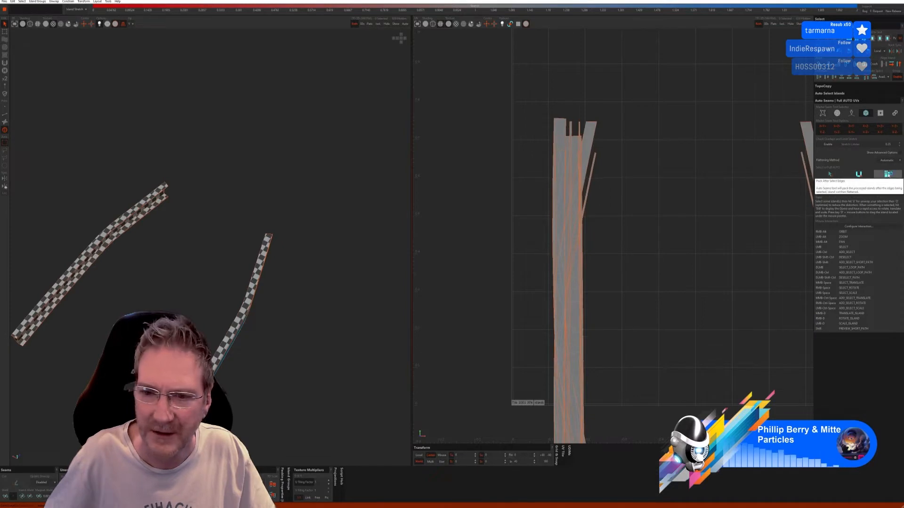
click(887, 175)
scroll(280, 306, down, 1)
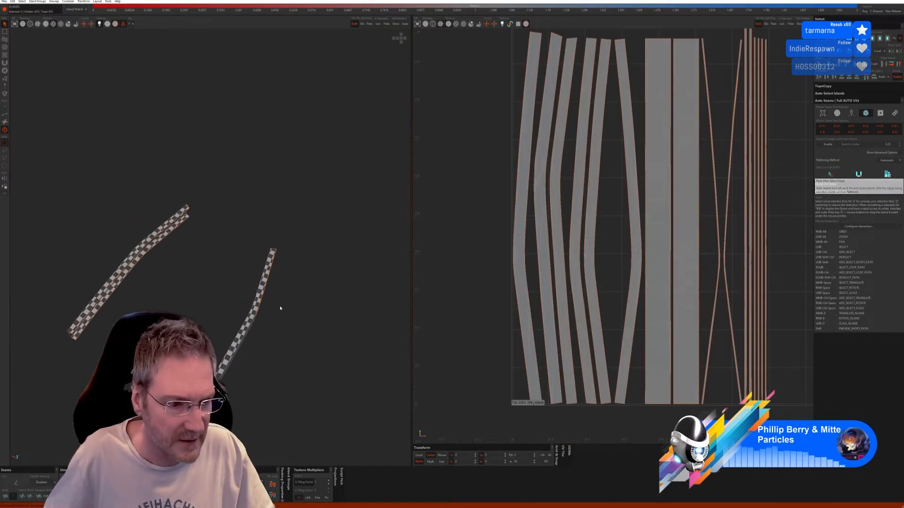
alt+right_drag(280, 308, 278, 285)
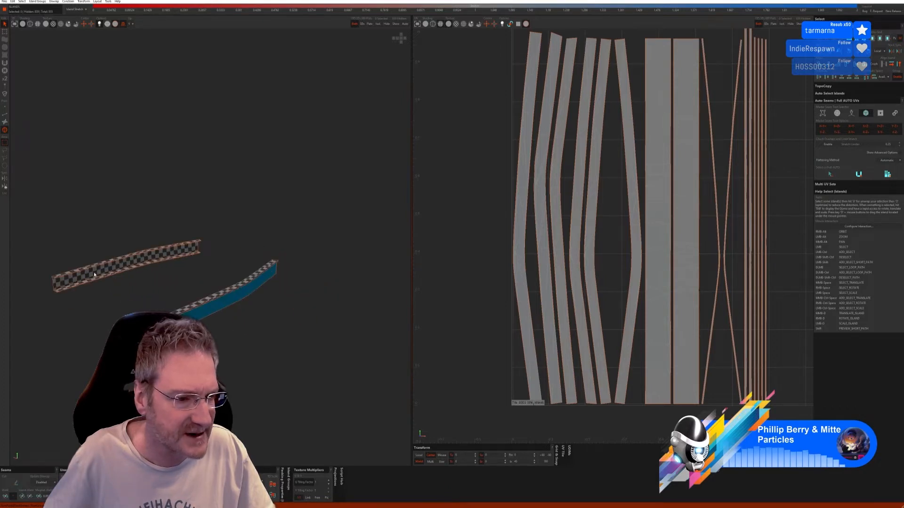
alt+right_drag(193, 312, 235, 325)
alt+right_drag(319, 201, 240, 151)
Isolate the small round tube on the body panel beside the cockpit and set the selection mode to edges
click(114, 206)
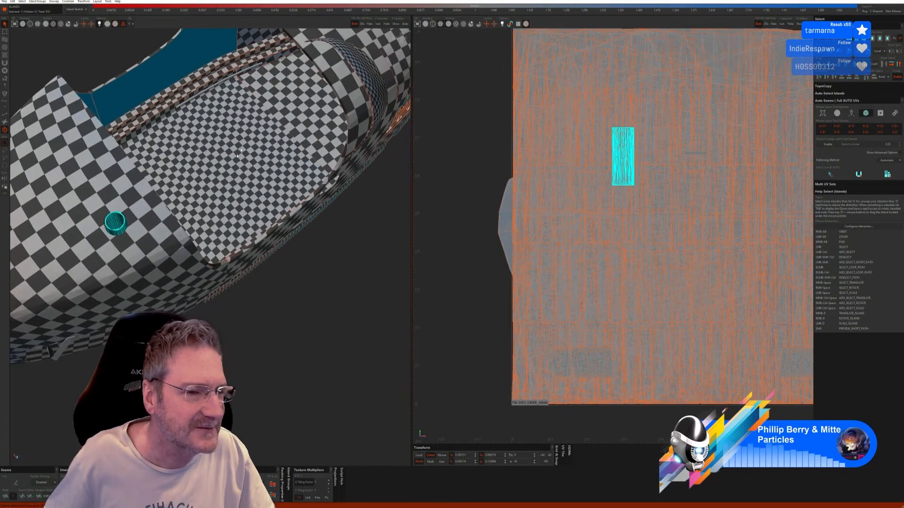
click(378, 24)
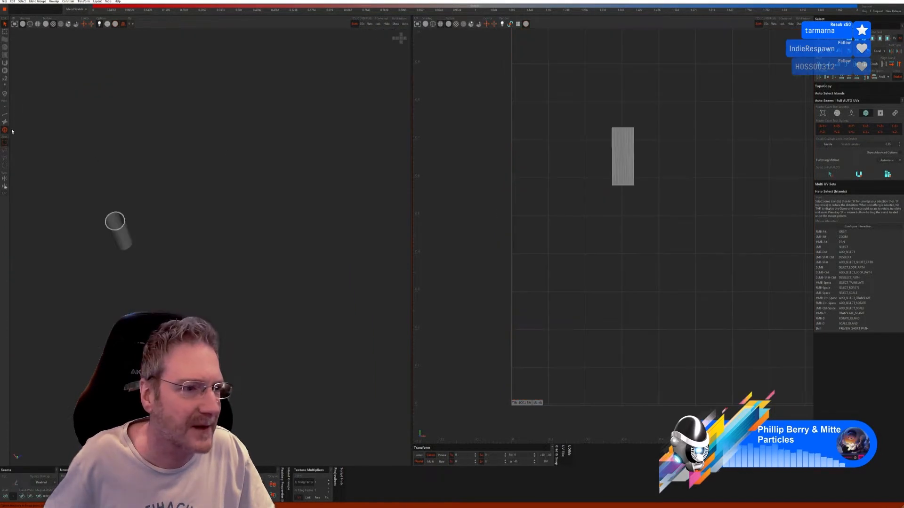
click(5, 114)
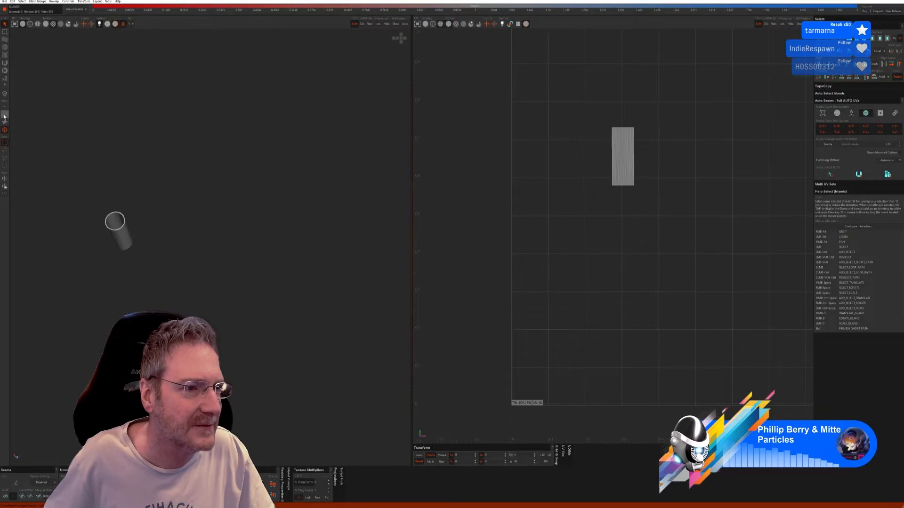
Try to auto-seam, flatten and pack the isolated tube with the Pelt method, and undo the attempt
click(851, 114)
click(830, 163)
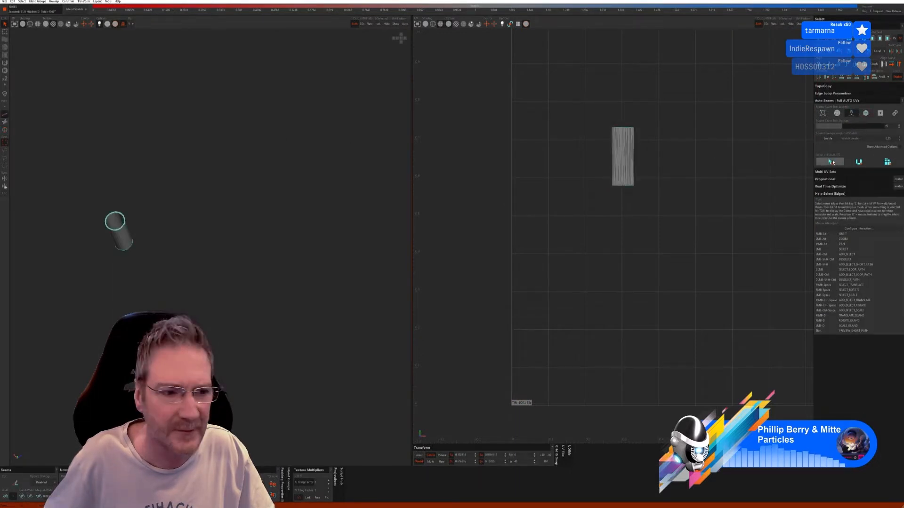
click(857, 162)
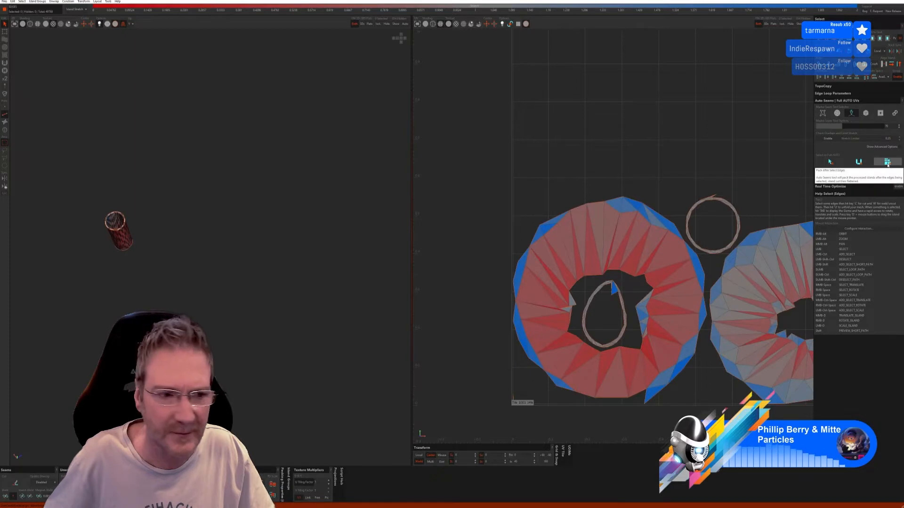
click(887, 162)
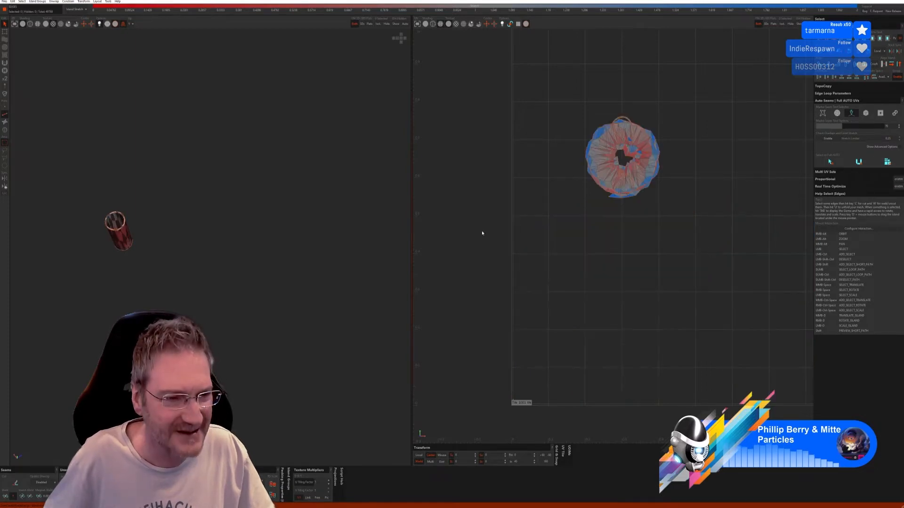
key(ctrl+z)
key(ctrl+z)
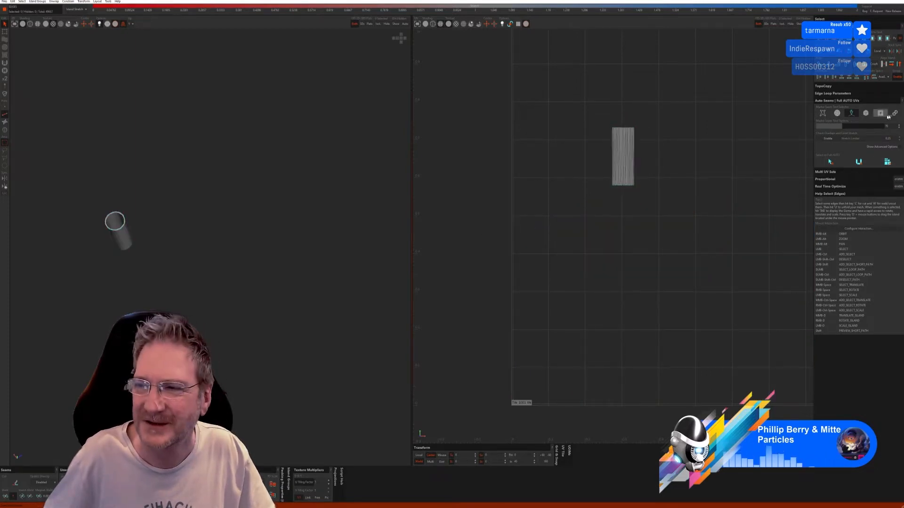
Select the tube's seams with the chain-link auto-seam method, and cut and flatten the tube along them
click(895, 113)
click(830, 156)
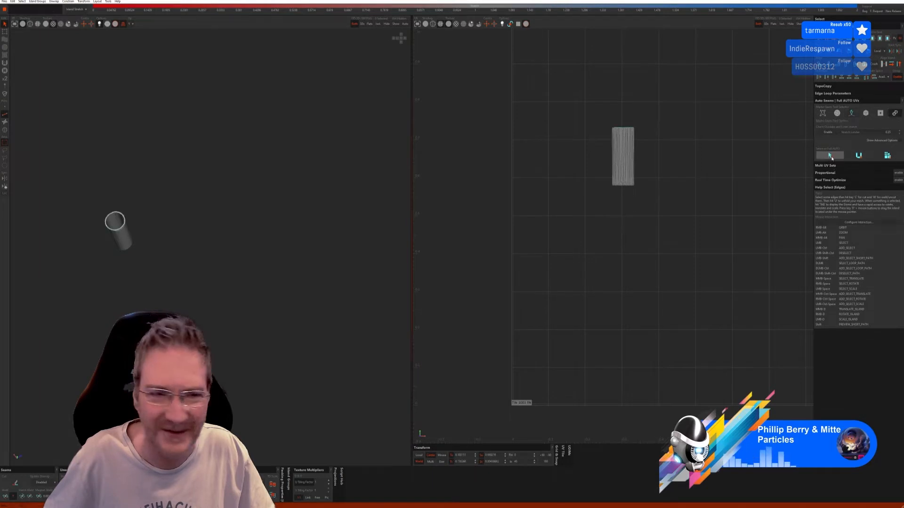
click(868, 157)
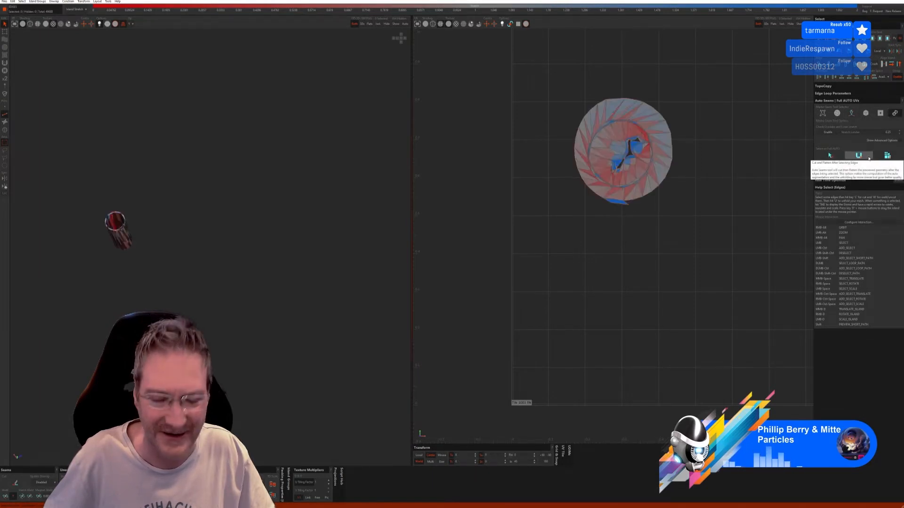
Undo the tube's chain-link cut, and auto-seam, flatten and pack the tube with the Box method
key(ctrl+z)
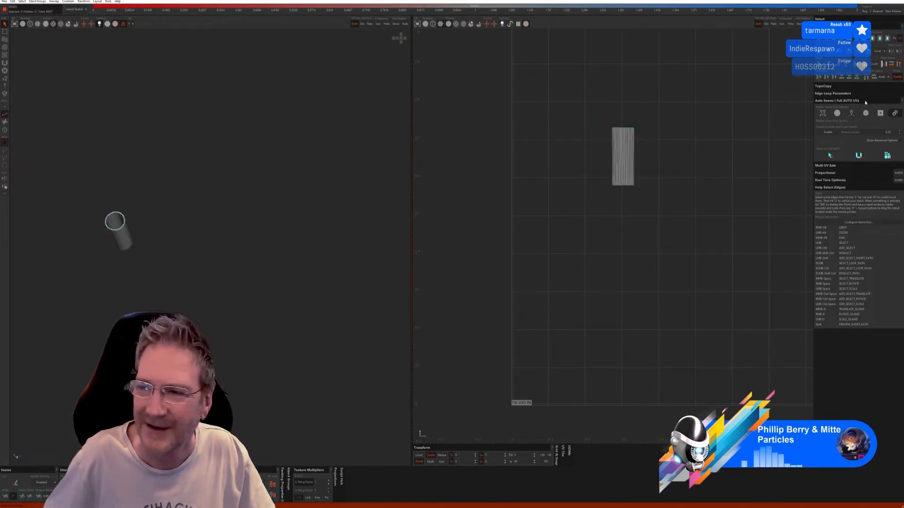
click(865, 113)
click(858, 174)
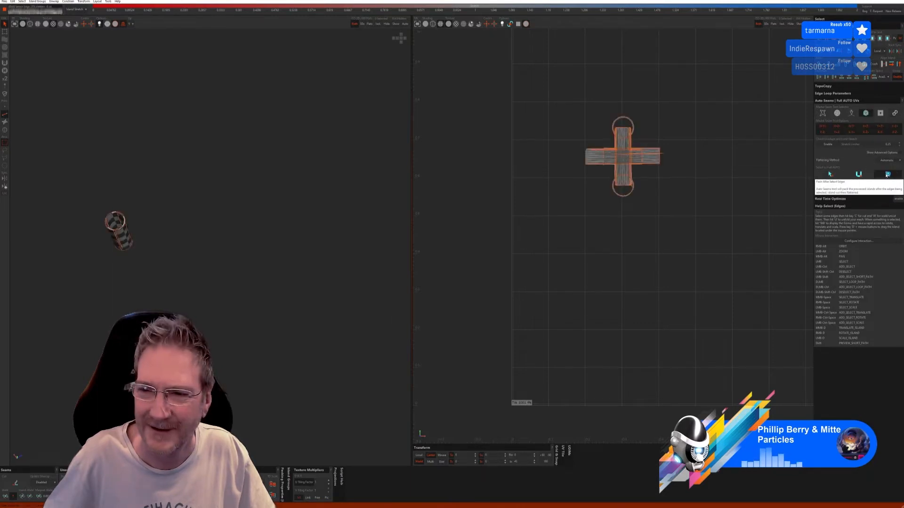
click(887, 174)
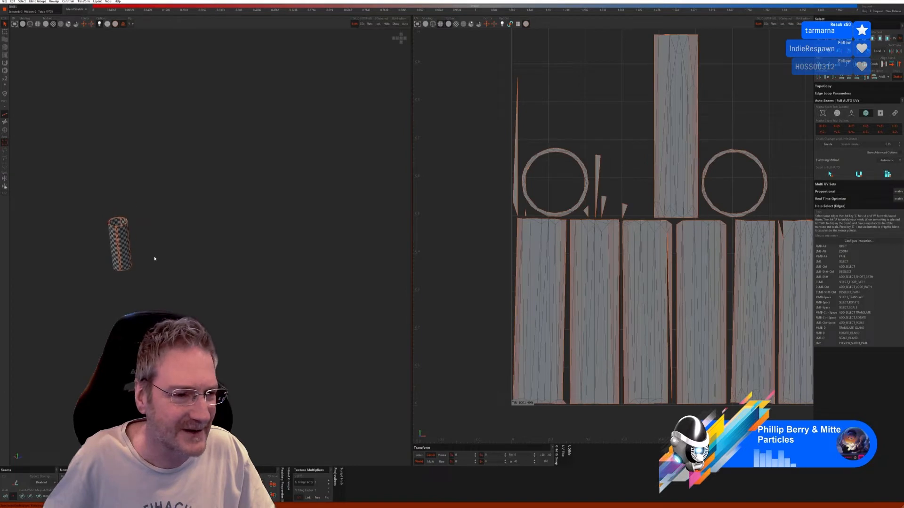
Weld the first vertical seams on the tube's outer wall so neighbouring strips join into one island
alt+right_drag(154, 259, 138, 249)
scroll(168, 215, up, 4)
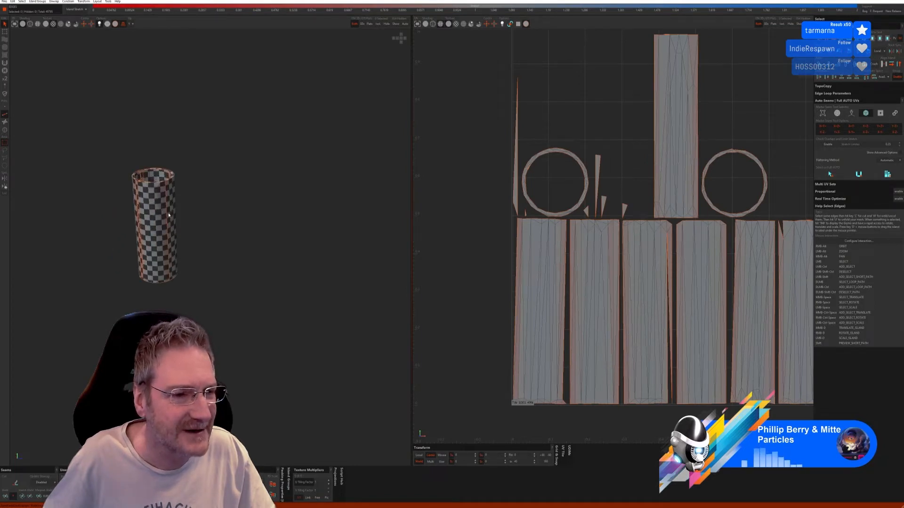
scroll(169, 215, up, 3)
click(162, 162)
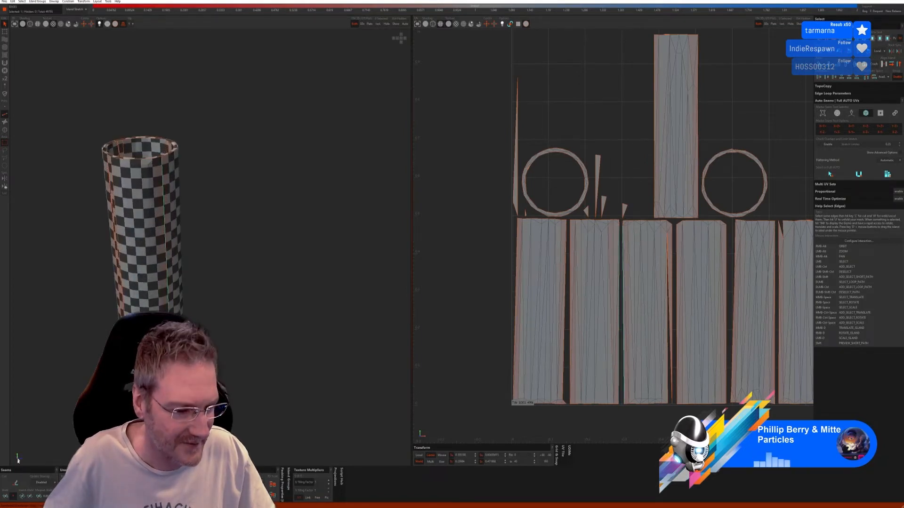
click(6, 496)
alt+right_drag(188, 245, 268, 231)
alt+right_drag(289, 275, 240, 275)
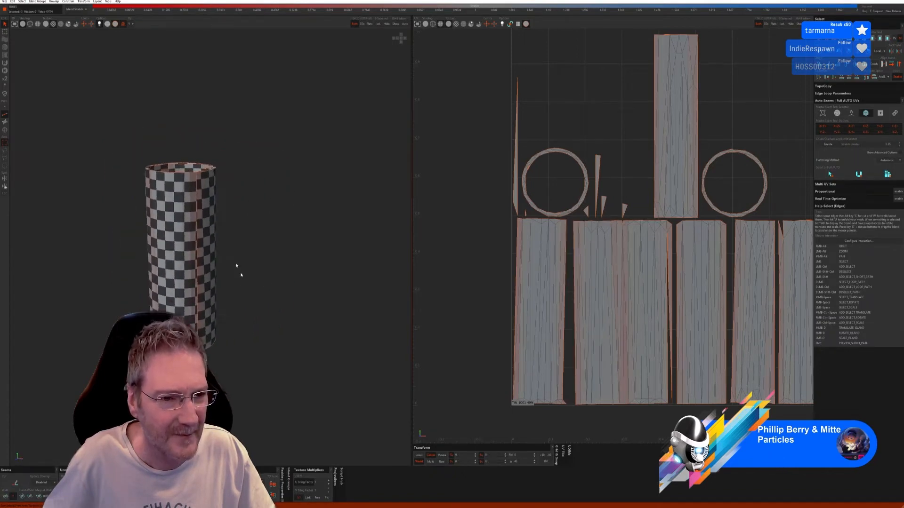
click(196, 190)
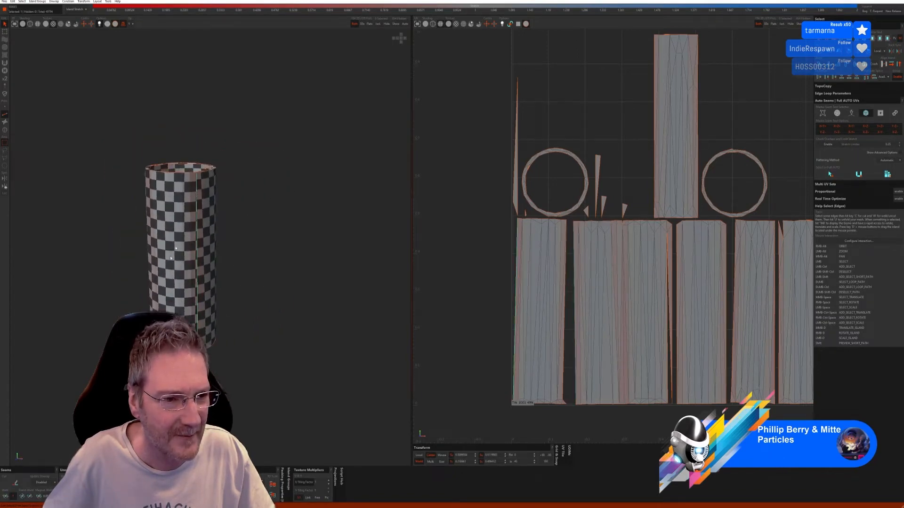
click(6, 496)
Weld the remaining vertical seams around the tube's outer wall to merge its strips into a single island
alt+right_drag(246, 340, 325, 341)
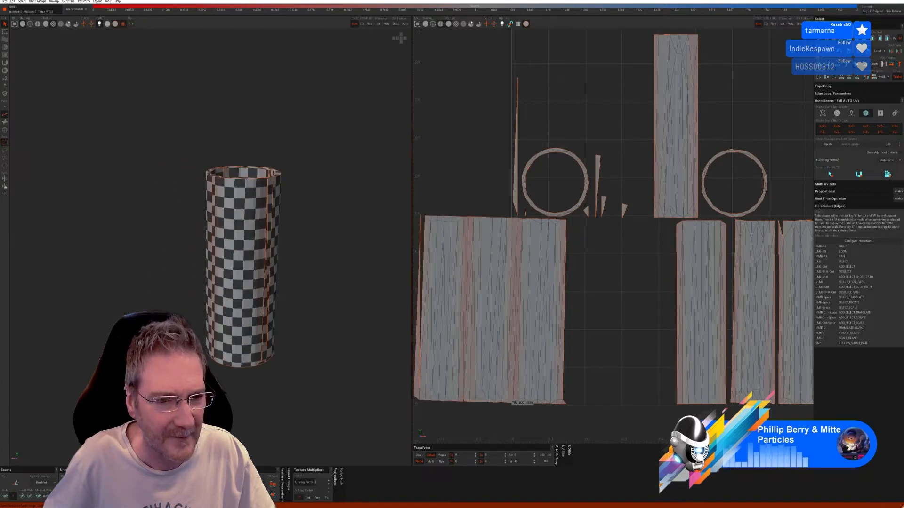
alt+right_drag(308, 265, 271, 262)
scroll(265, 259, up, 3)
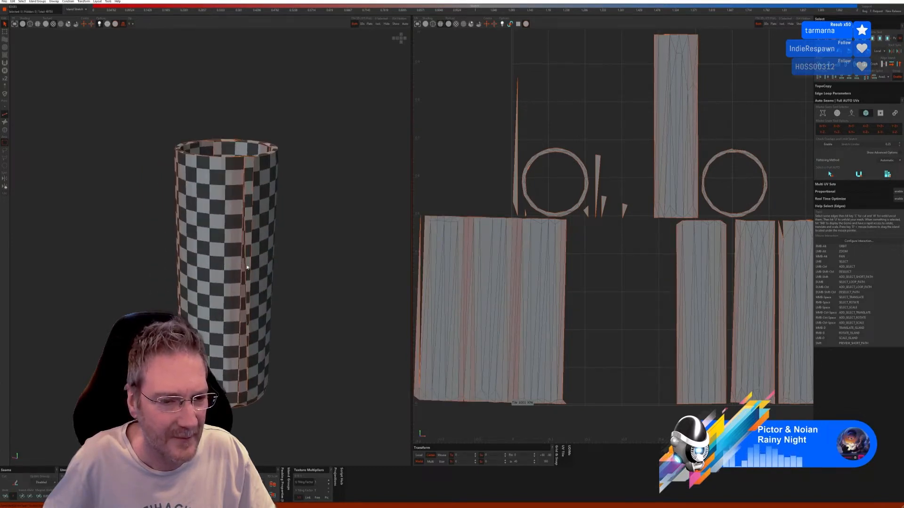
click(5, 496)
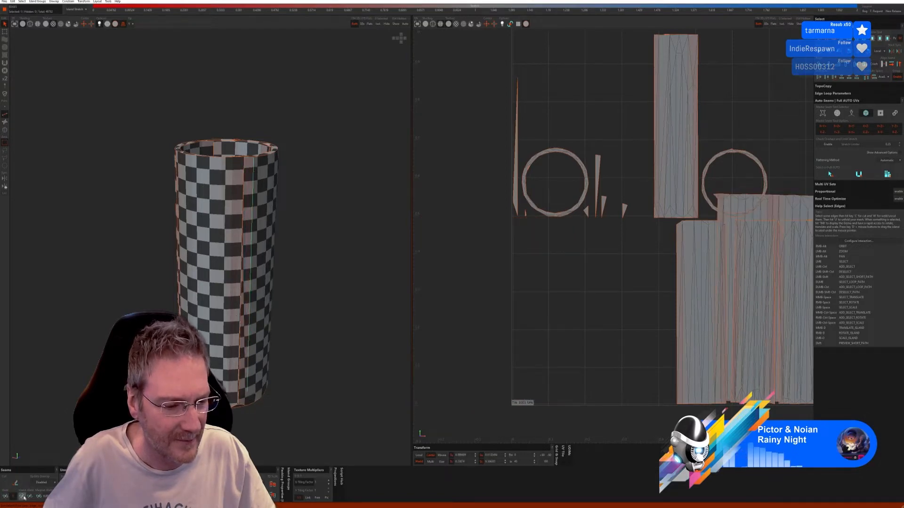
click(7, 496)
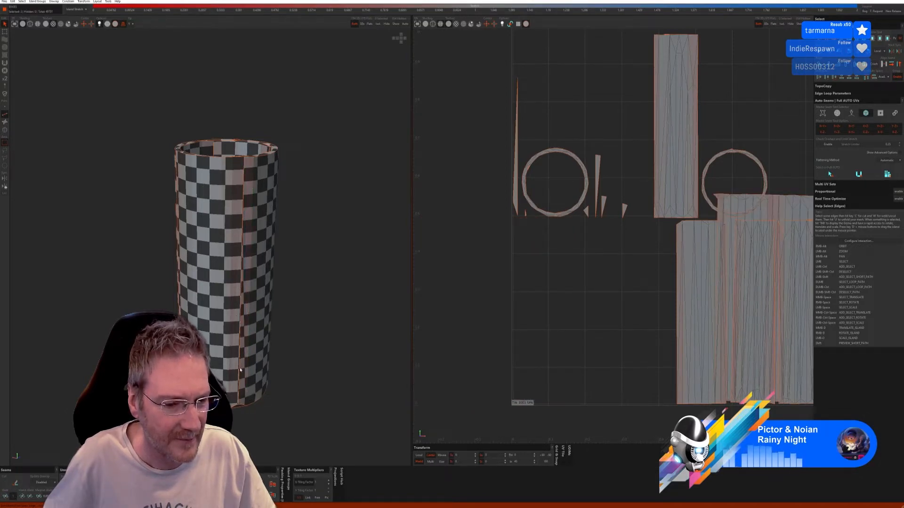
click(239, 370)
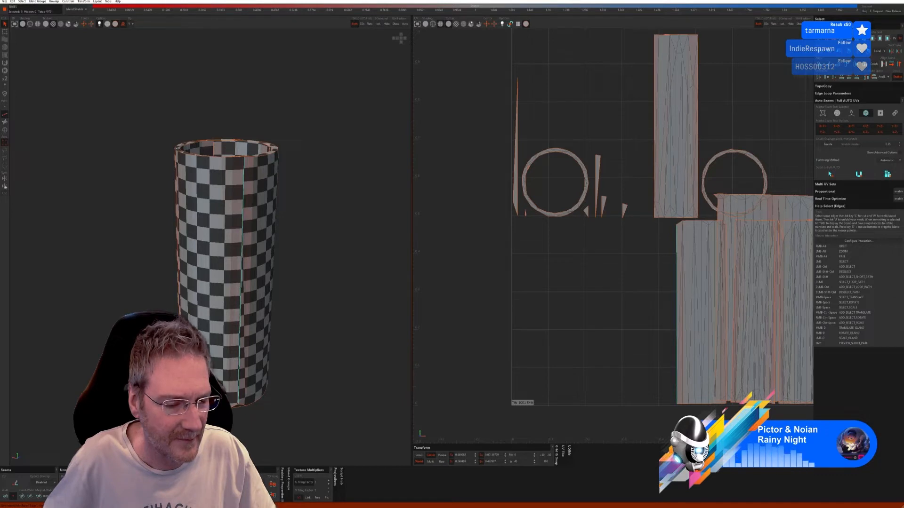
click(7, 497)
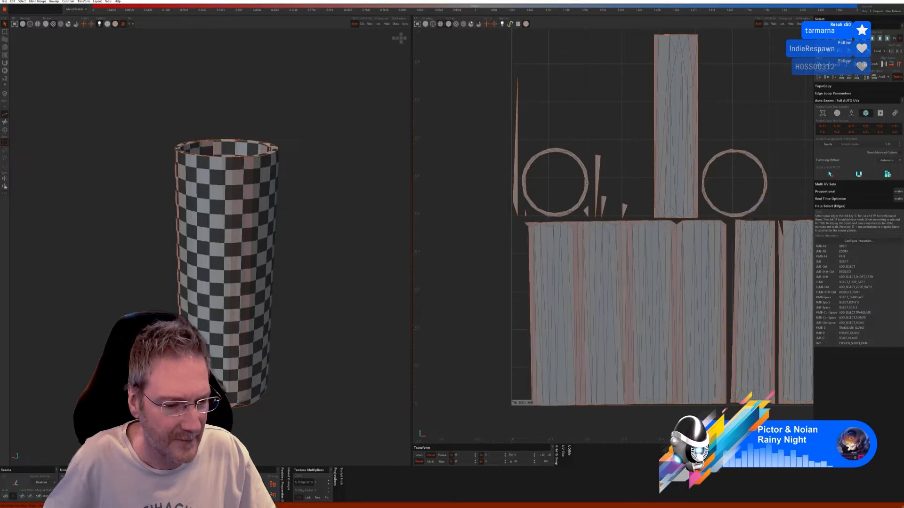
Weld the short seams along the tube's lower rim to the outer wall island
scroll(240, 422, up, 3)
click(233, 401)
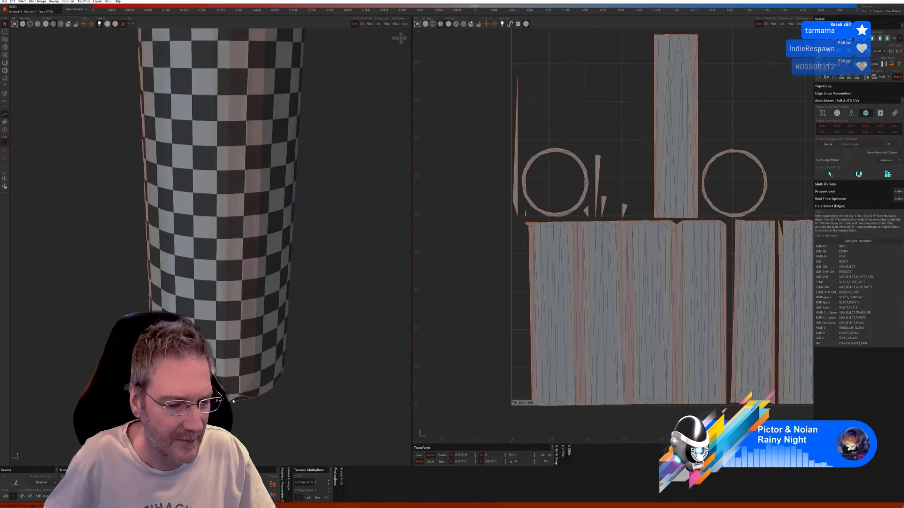
click(6, 496)
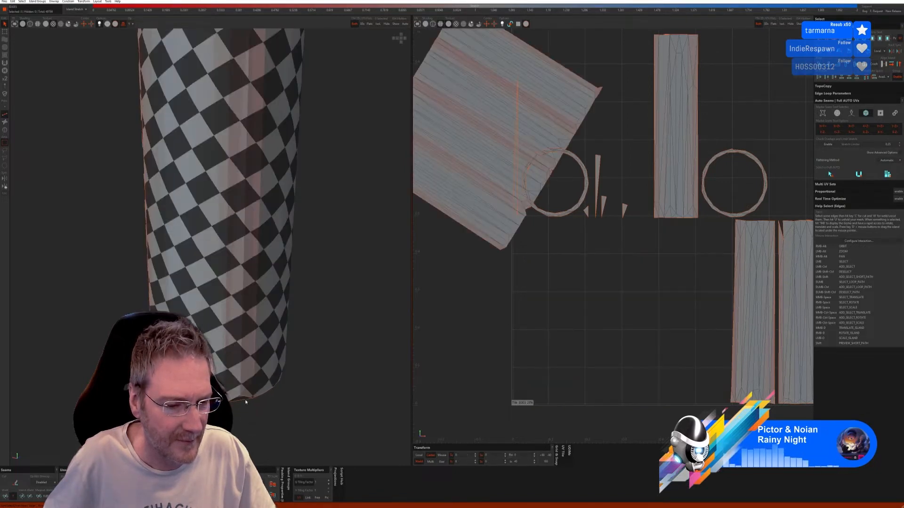
click(8, 498)
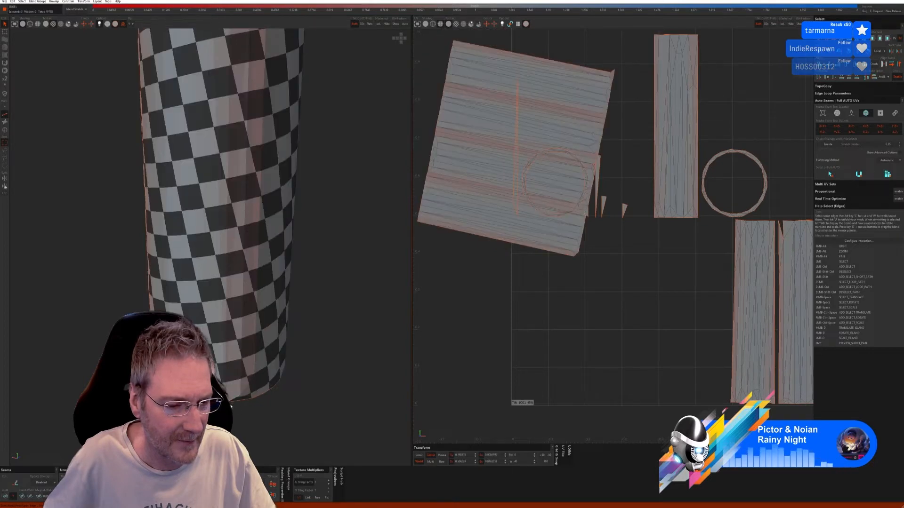
click(5, 497)
Look into the tube's opening and weld the small sliver to its neighbouring inner wall strips
scroll(153, 405, down, 3)
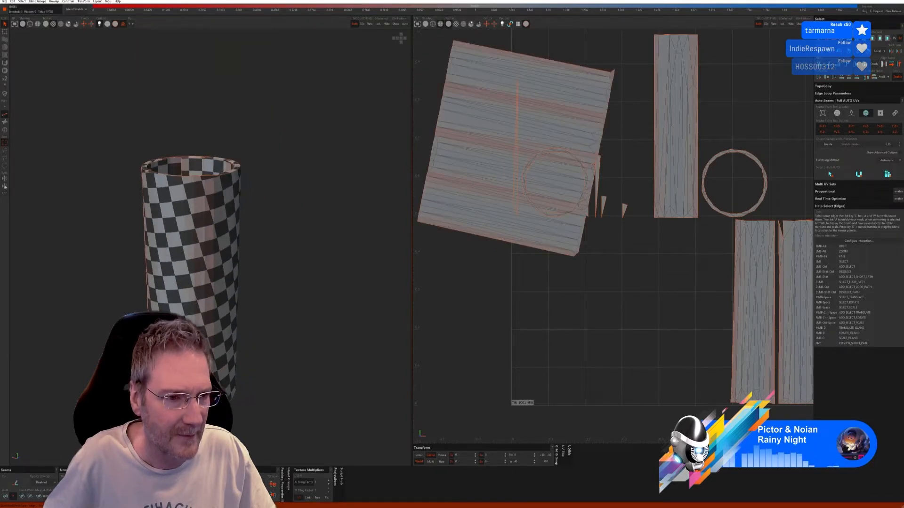
scroll(153, 404, up, 2)
scroll(153, 405, down, 1)
scroll(153, 405, down, 1)
alt+right_drag(207, 255, 203, 382)
scroll(200, 292, up, 5)
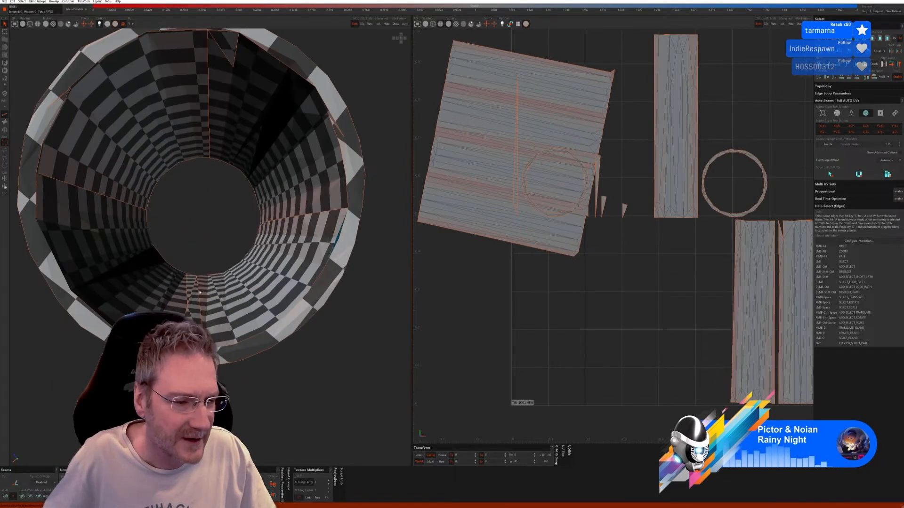
click(5, 496)
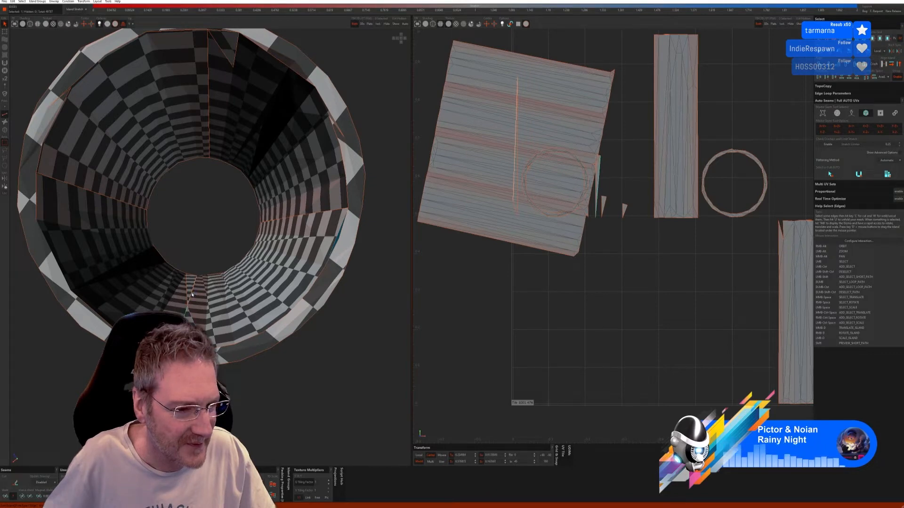
key(w)
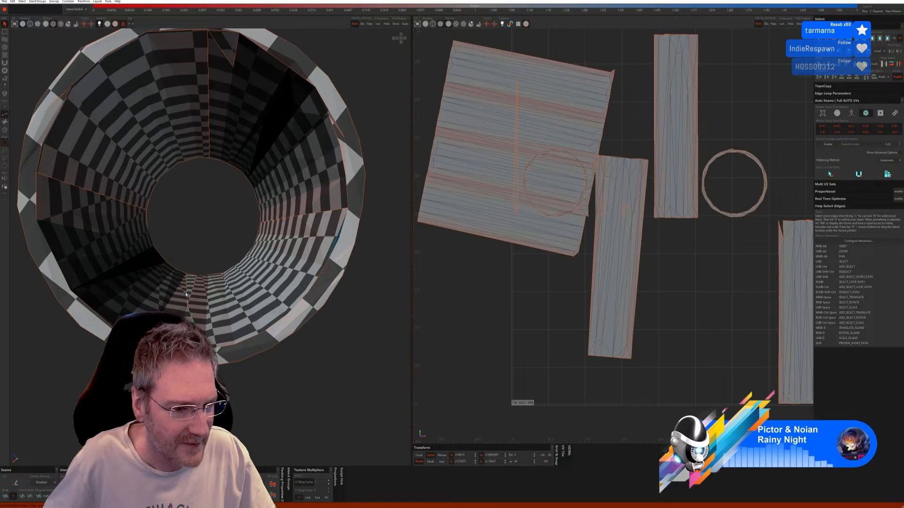
key(ctrl+z)
click(6, 498)
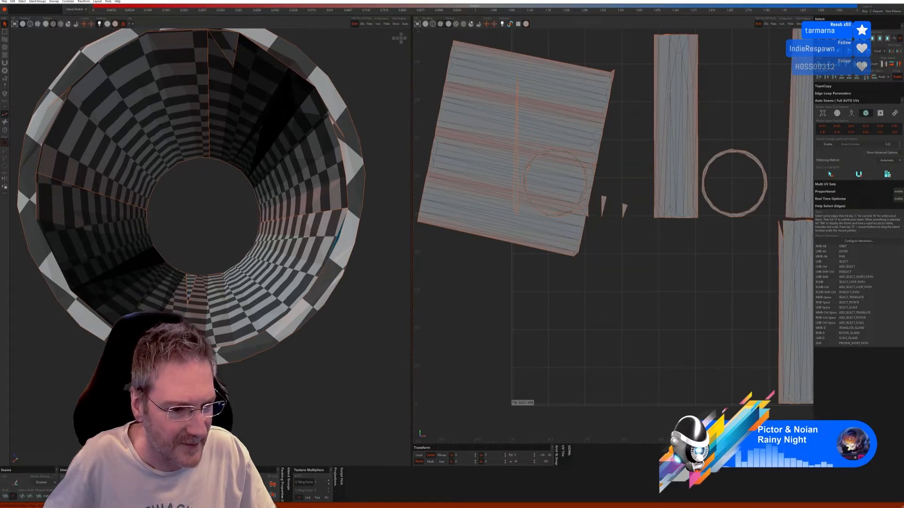
Weld both sides of the long narrow sliver inside the tube to join the adjacent inner wall strips
click(191, 299)
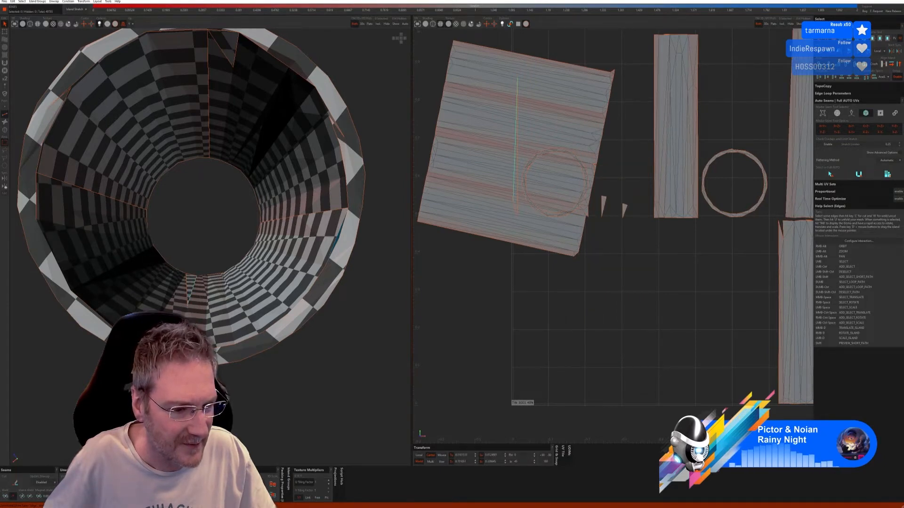
click(6, 496)
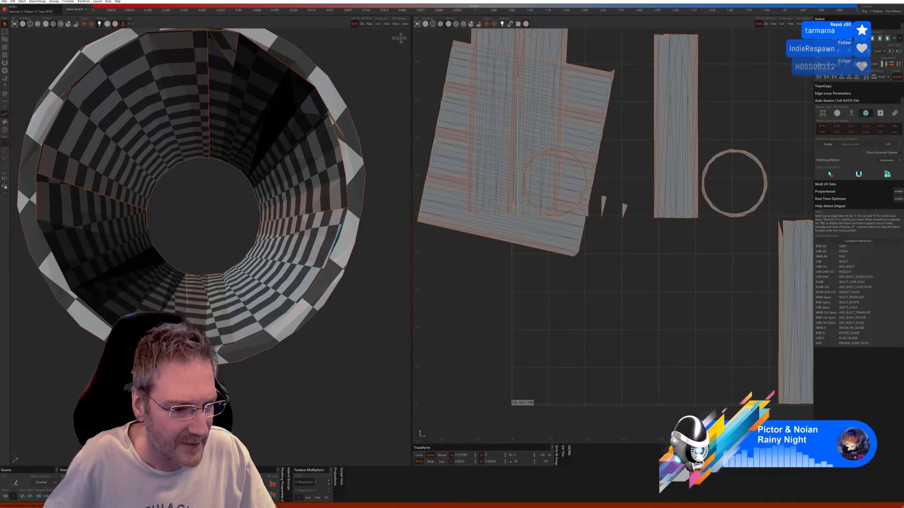
click(11, 496)
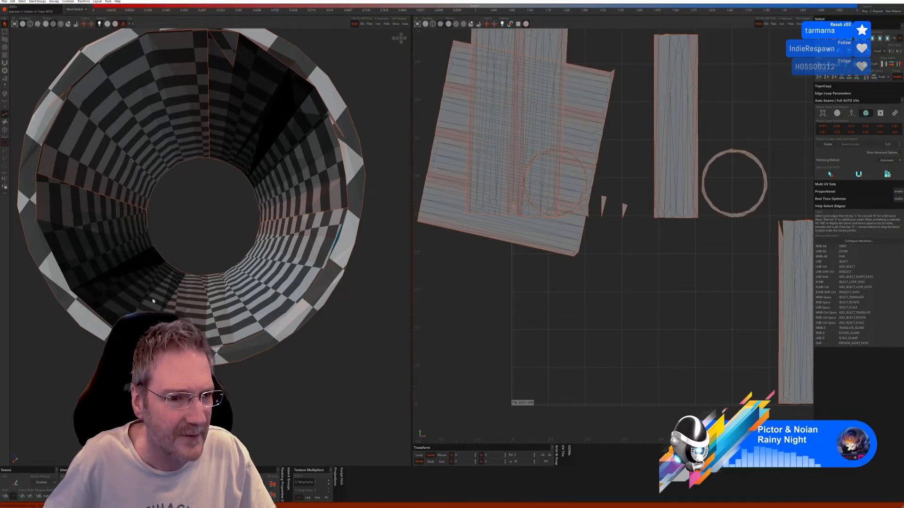
Weld the two upright inner wall strips together and close the triangular notches near the tube's opening
click(314, 214)
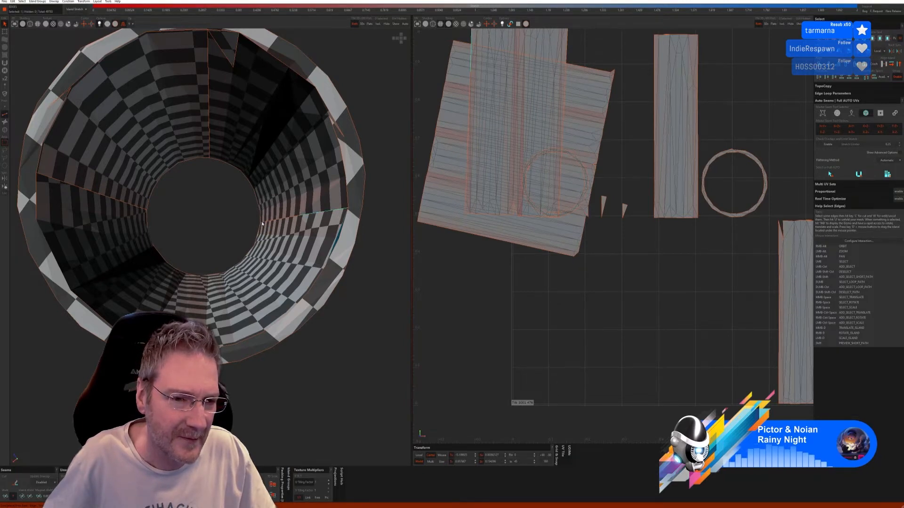
alt+drag(257, 254, 226, 249)
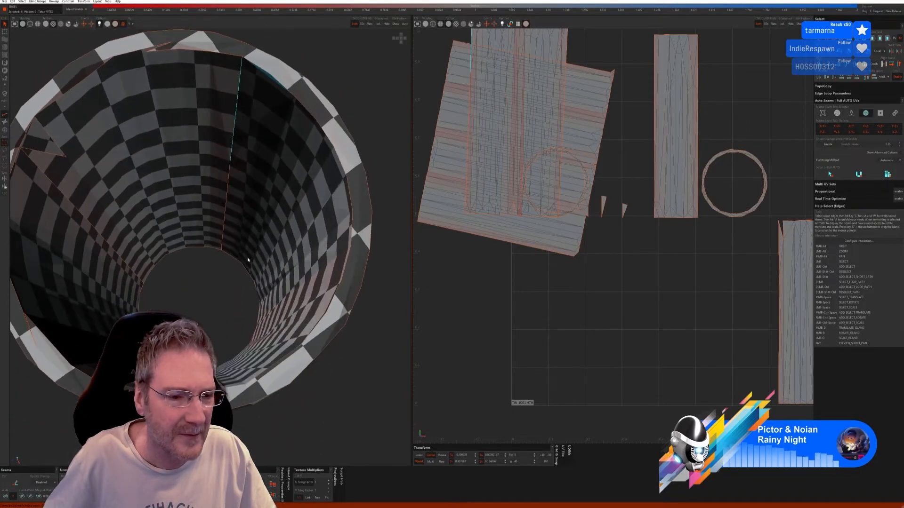
click(222, 248)
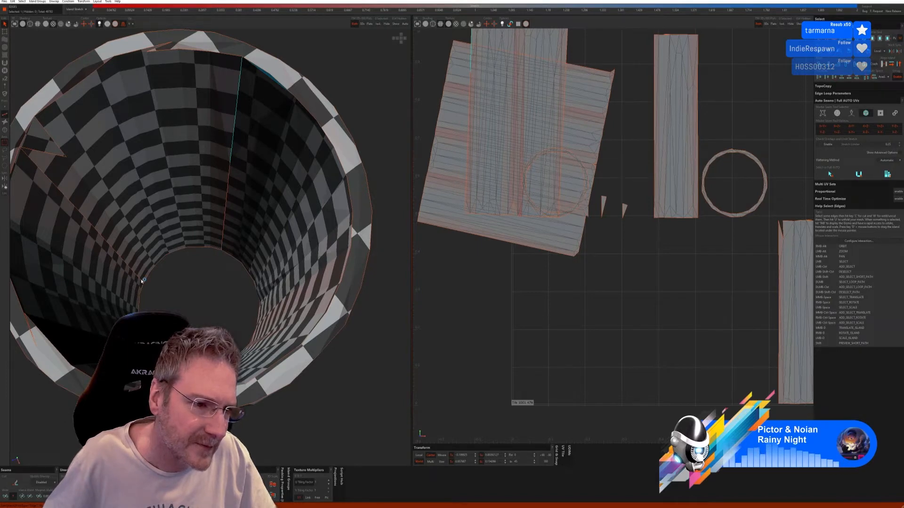
click(16, 485)
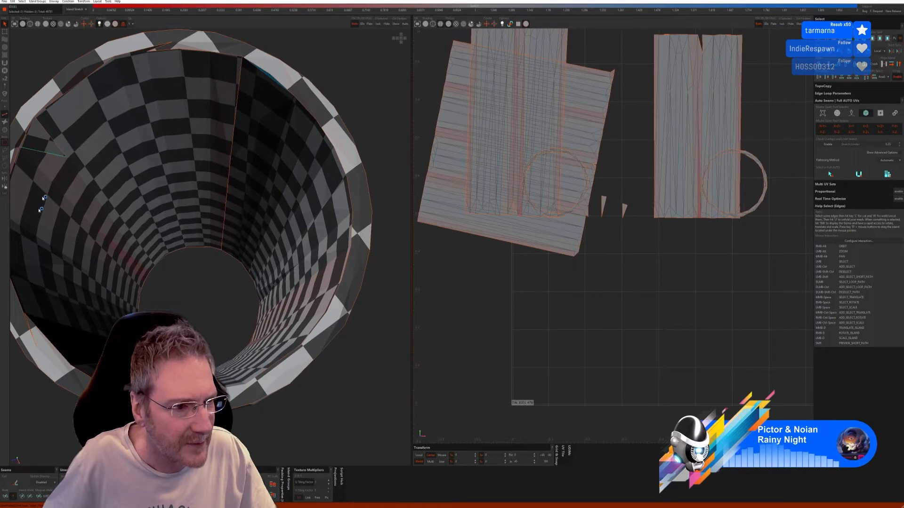
click(6, 496)
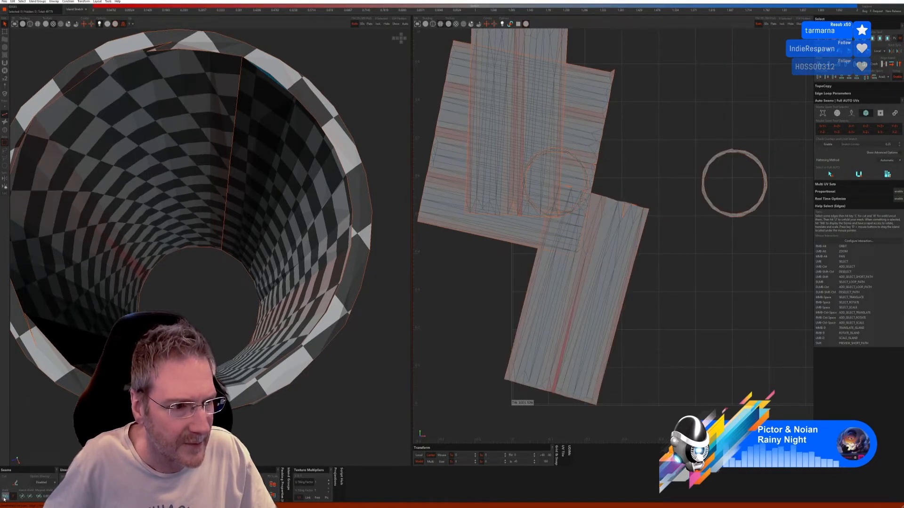
Weld the two large inner wall islands together along their shared long seam
alt+right_drag(218, 320, 173, 358)
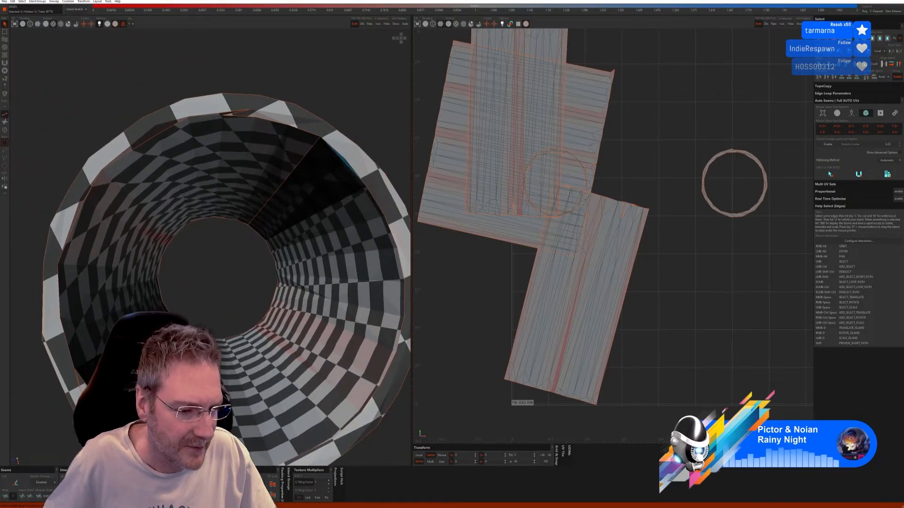
click(563, 117)
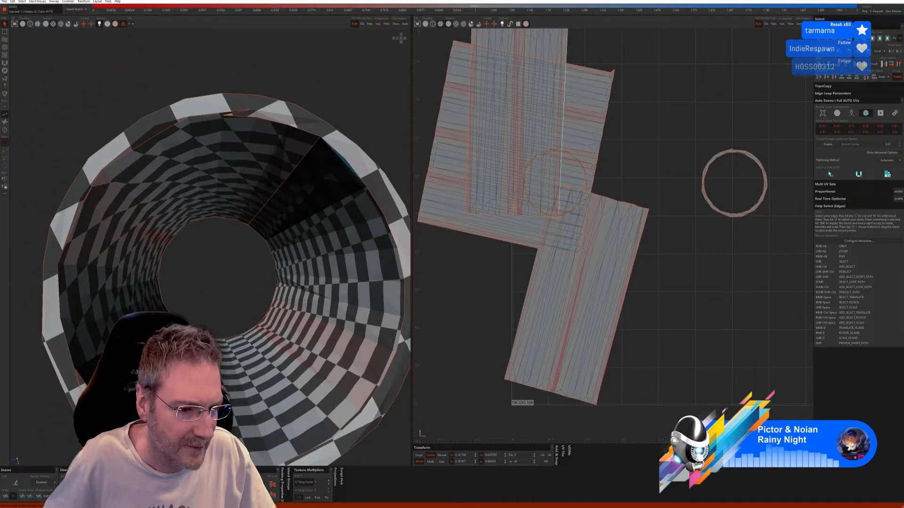
key(w)
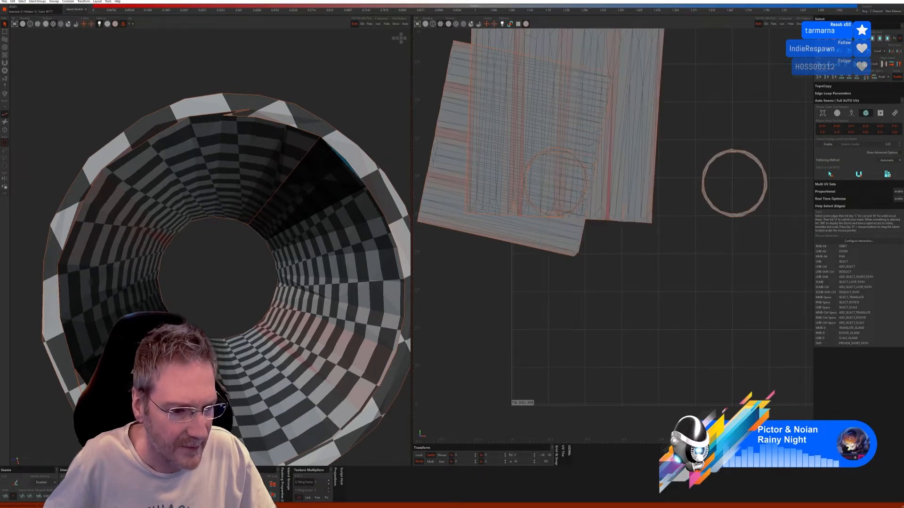
Unfold and pack the tube's merged islands, and end the isolation to show the whole model
scroll(231, 324, down, 4)
scroll(231, 324, down, 4)
alt+right_drag(316, 362, 310, 304)
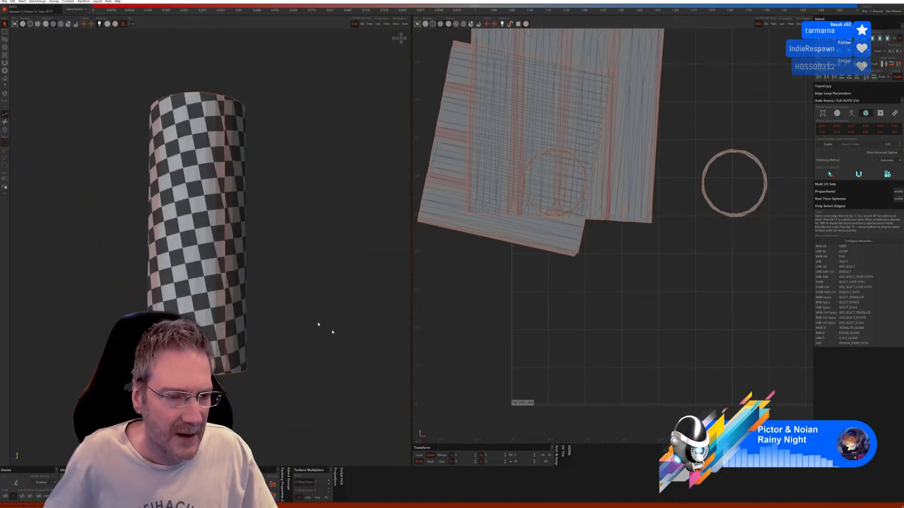
key(u)
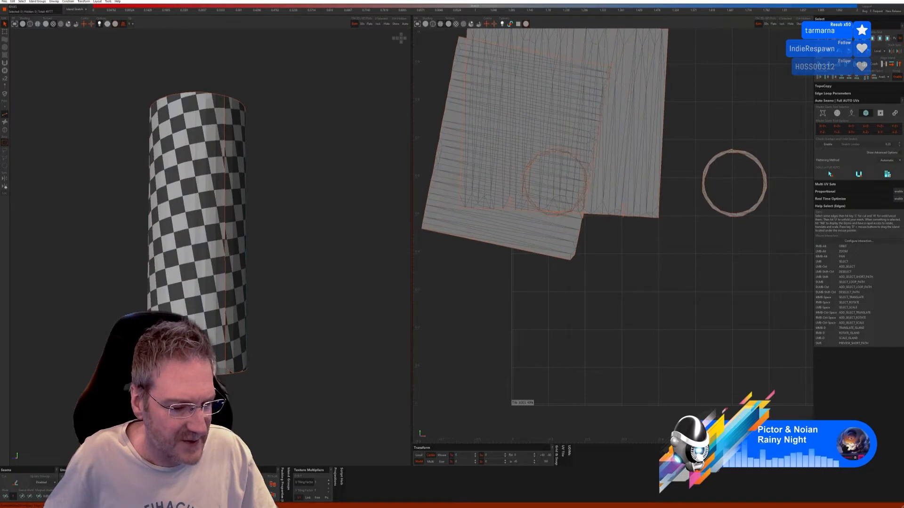
key(p)
alt+right_drag(230, 326, 253, 316)
click(396, 24)
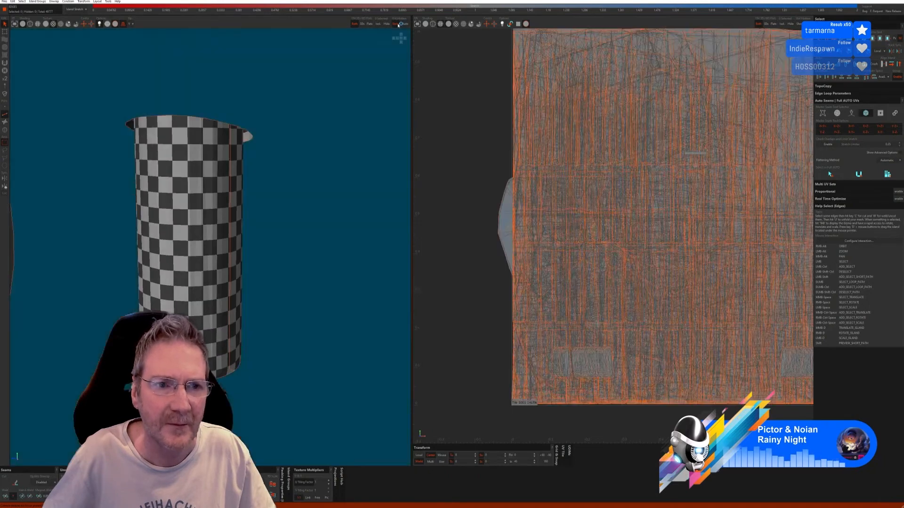
Isolate the small rectangular bracket on the side of the car's tail
alt+right_drag(262, 189, 259, 323)
key(f)
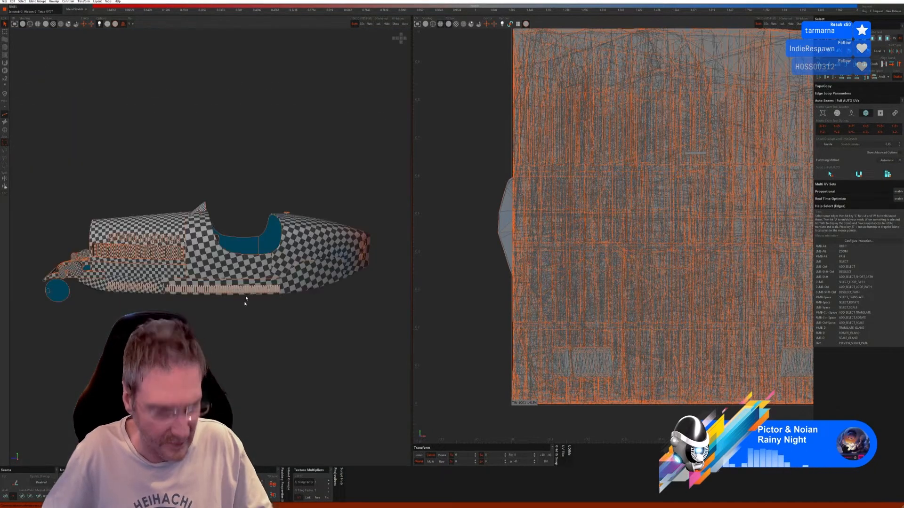
alt+right_drag(245, 189, 284, 276)
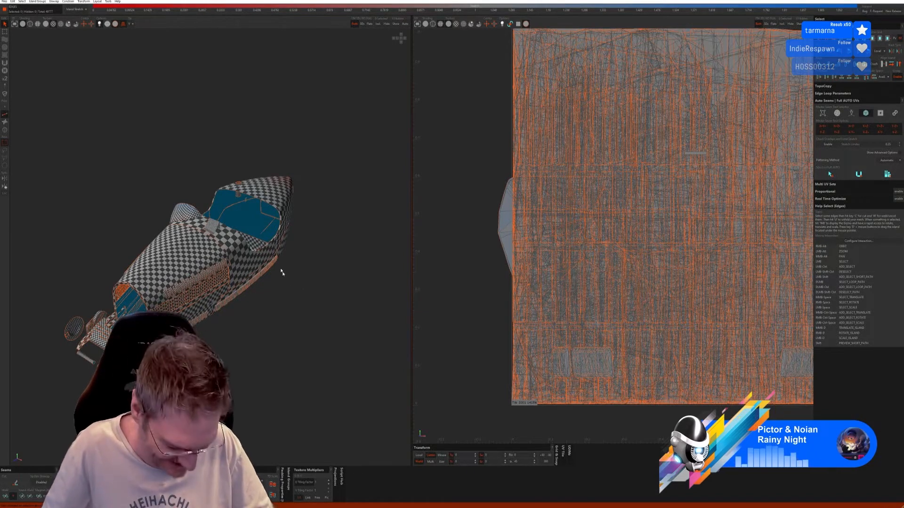
alt+drag(300, 277, 199, 266)
alt+right_drag(199, 266, 217, 252)
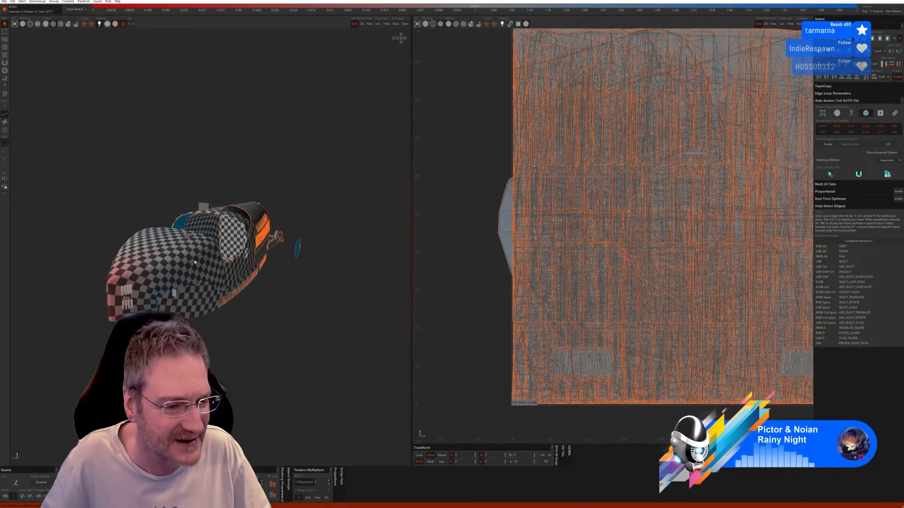
scroll(177, 299, up, 2)
scroll(177, 300, up, 1)
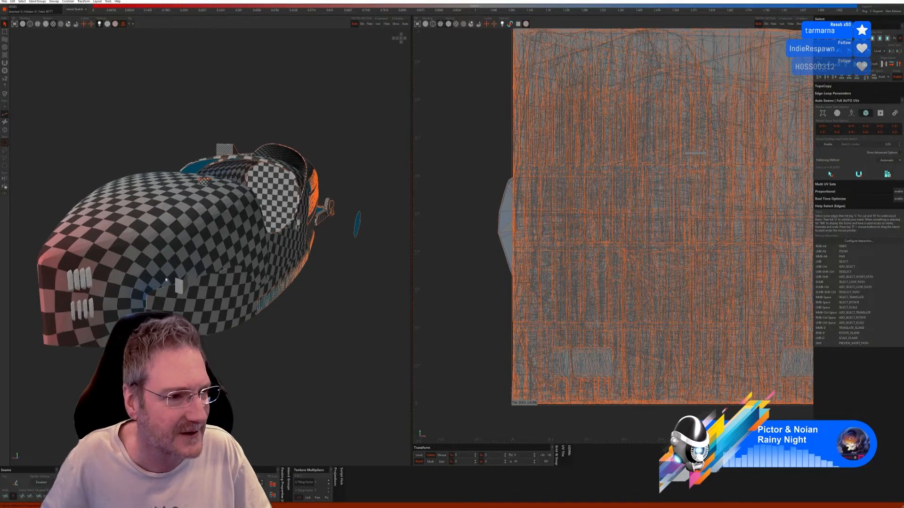
click(182, 288)
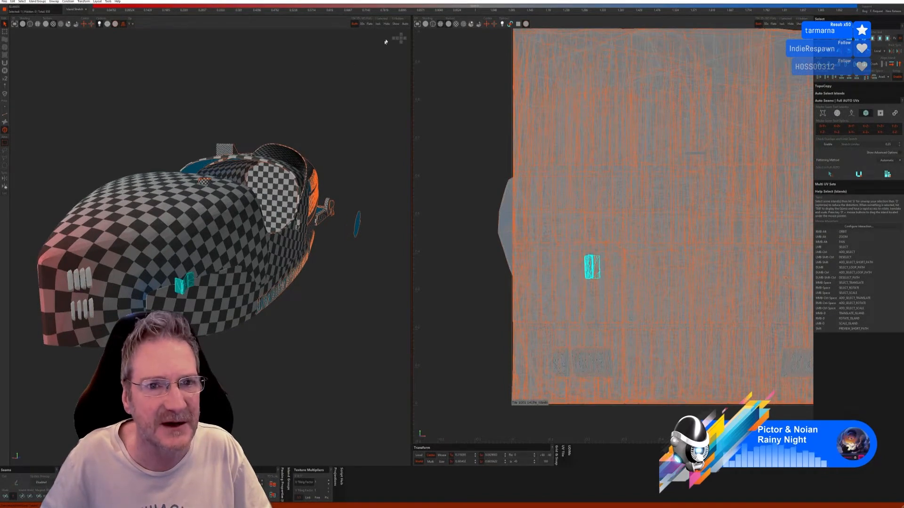
click(378, 26)
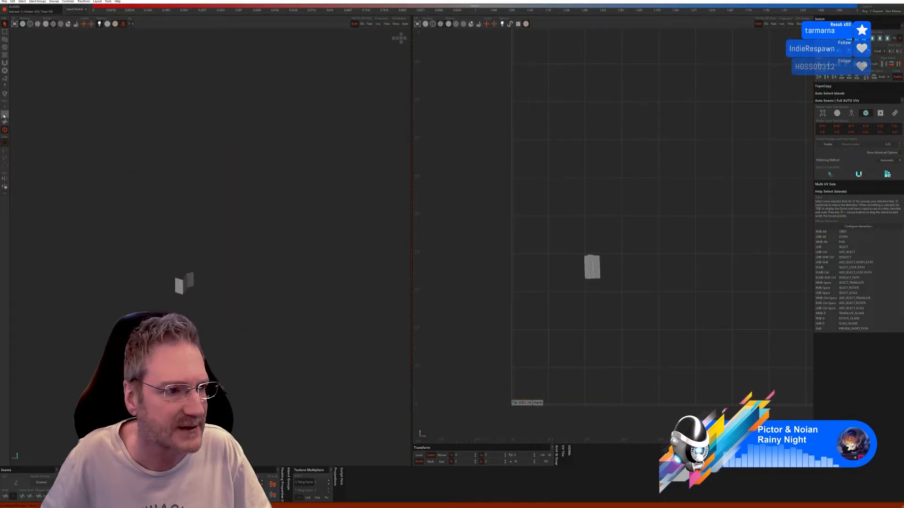
Auto-seam, unfold and pack the isolated bracket, and end the isolation to show the whole car
click(4, 115)
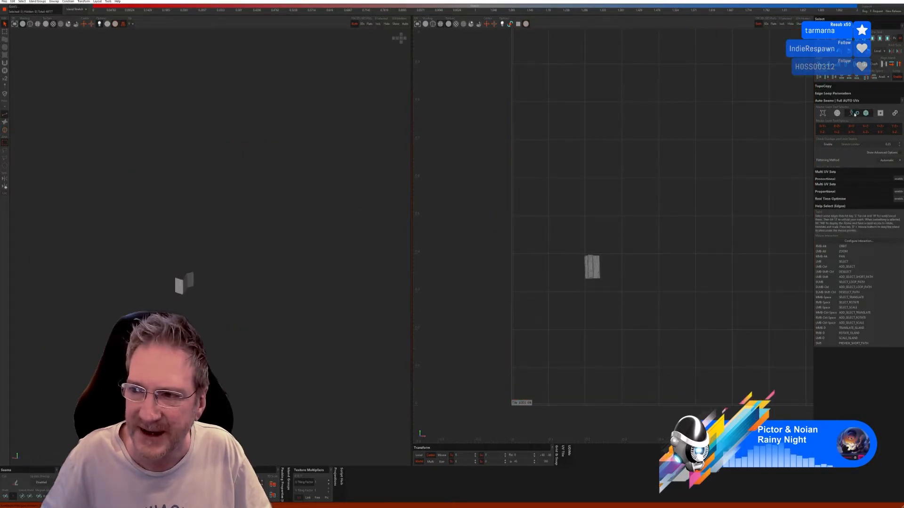
click(853, 114)
click(886, 163)
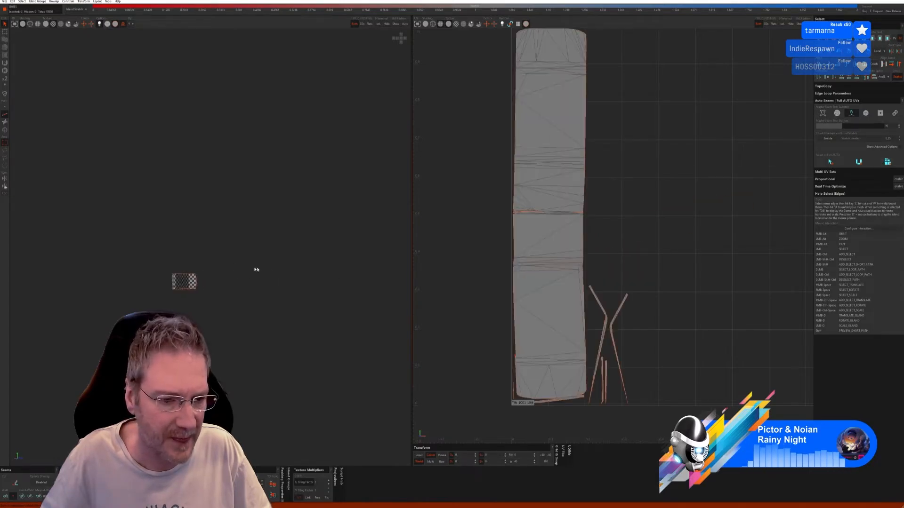
click(395, 25)
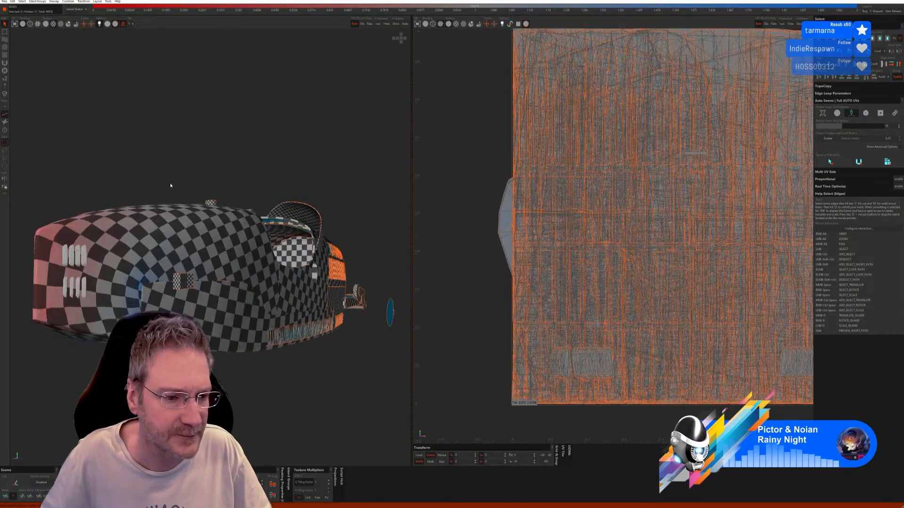
Select both rows of small vent louvers on this side of the tail and isolate them
alt+drag(170, 186, 174, 192)
click(4, 130)
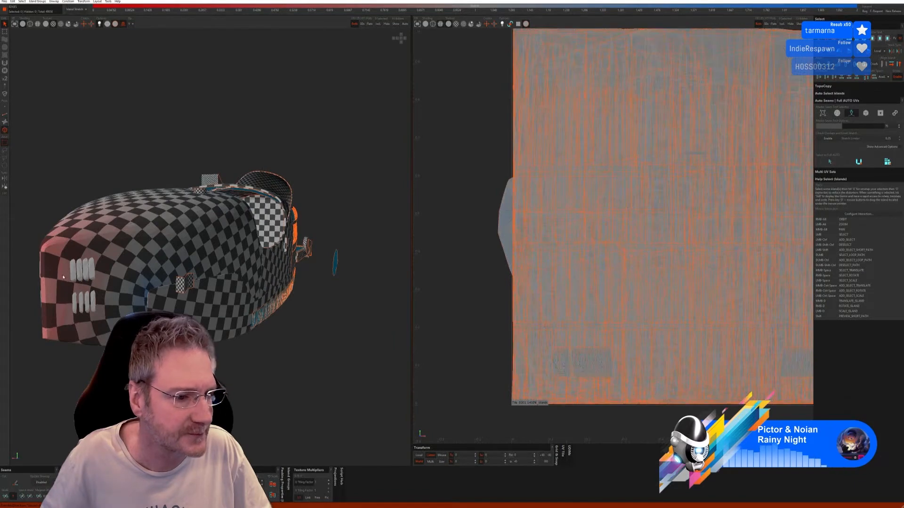
click(73, 274)
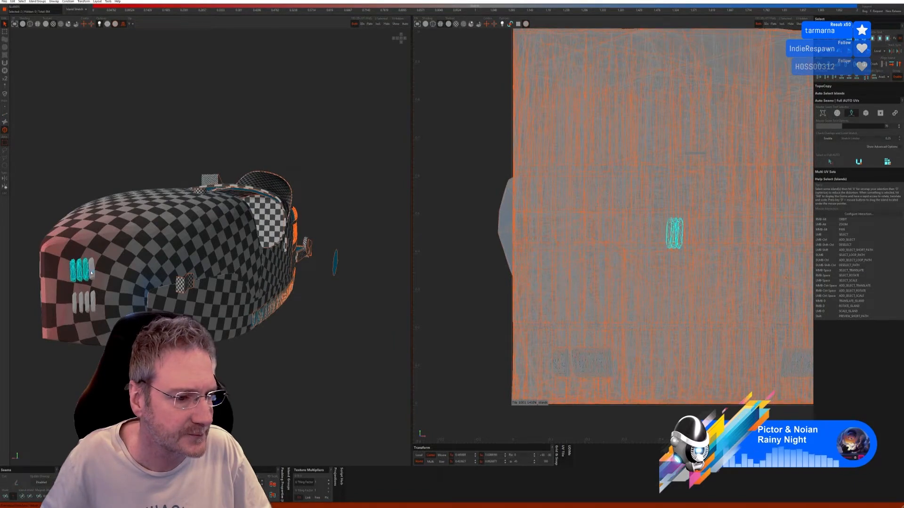
ctrl+click(96, 299)
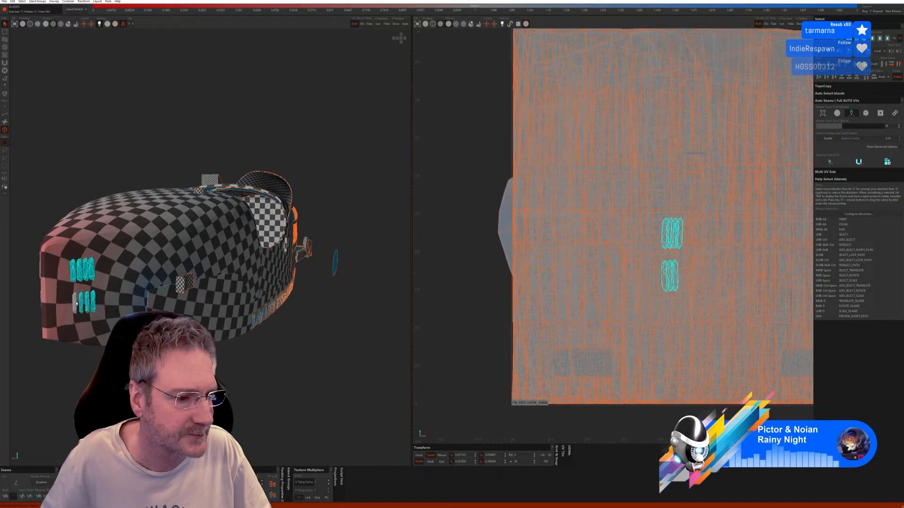
click(376, 26)
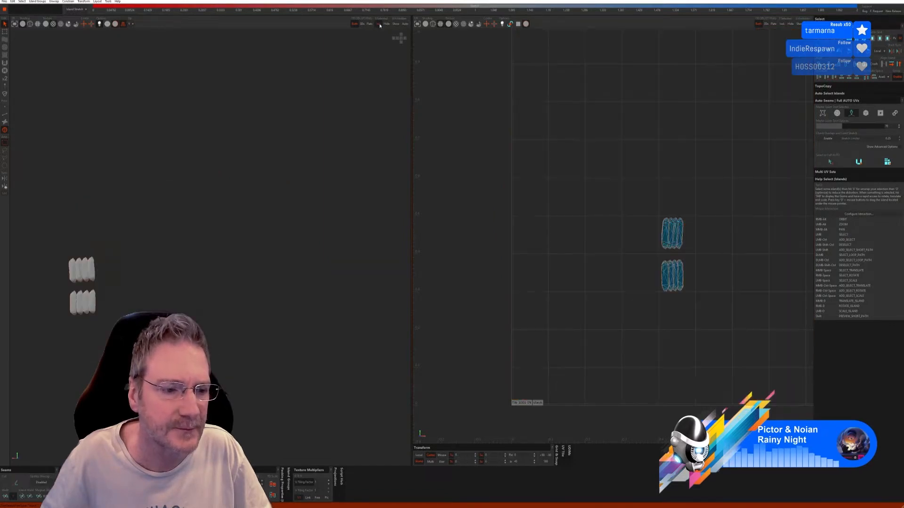
Generate automatic seams on the isolated tail louvers, unfold and pack them, and show the whole car again
click(5, 113)
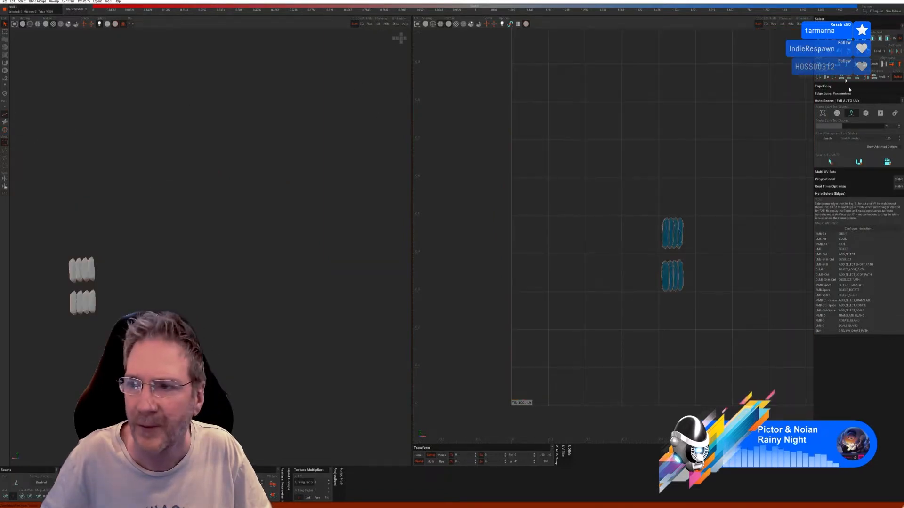
click(830, 162)
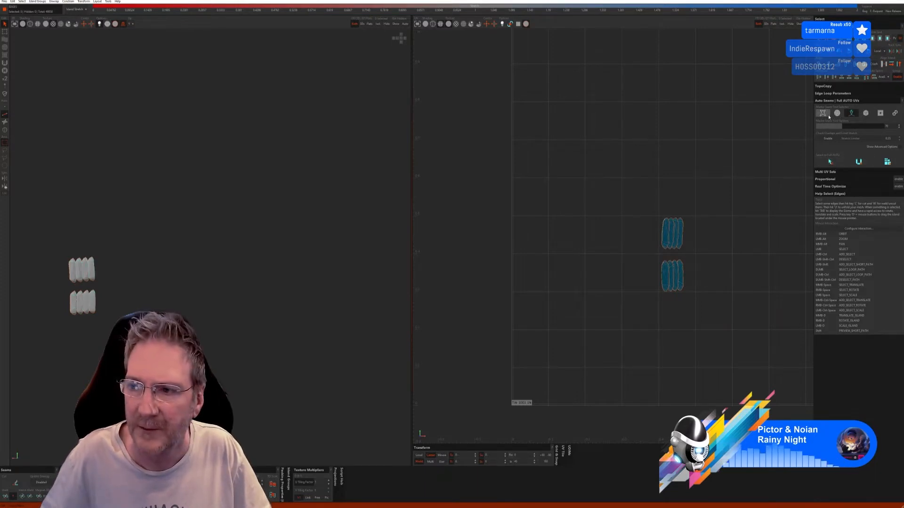
click(822, 113)
click(831, 163)
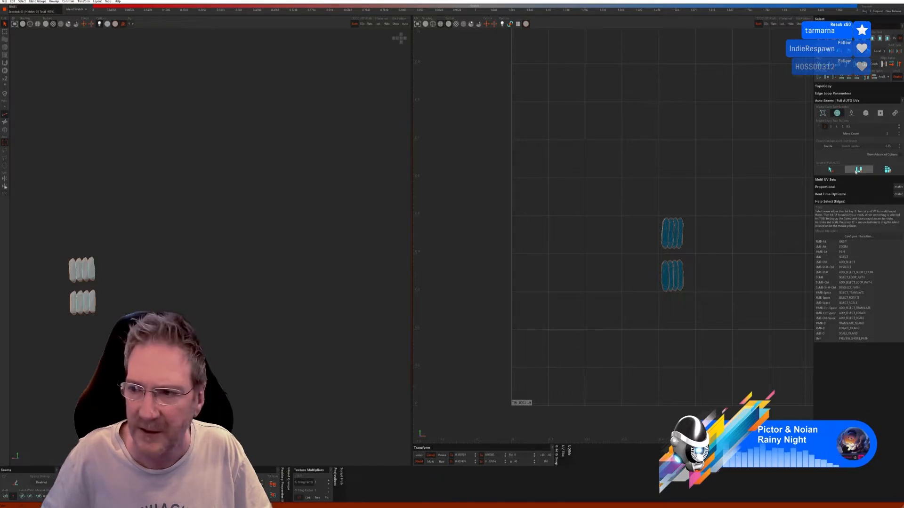
click(858, 169)
click(888, 169)
alt+drag(147, 263, 160, 268)
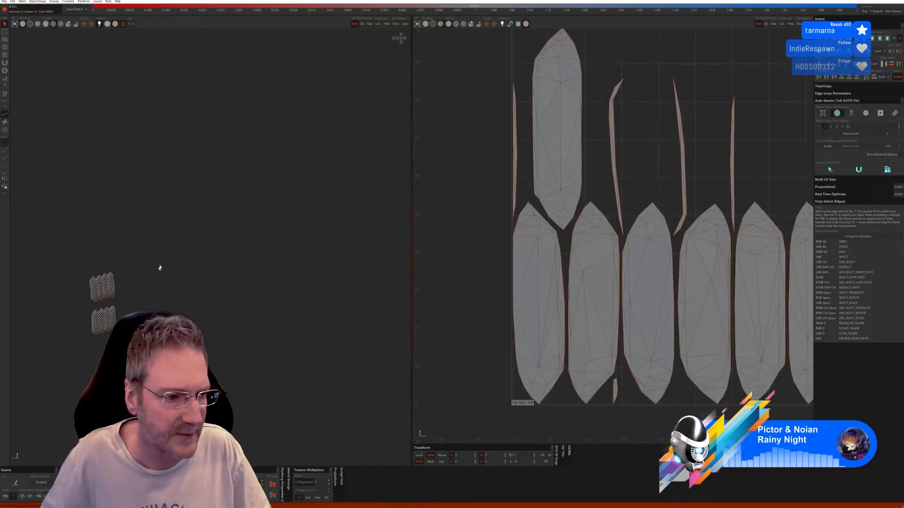
click(392, 26)
Select both rows of vent louvers on the opposite side of the tail and isolate them
mouse_move(256, 264)
alt+mouse_down()
mouse_move(259, 256)
mouse_move(252, 281)
alt+mouse_up()
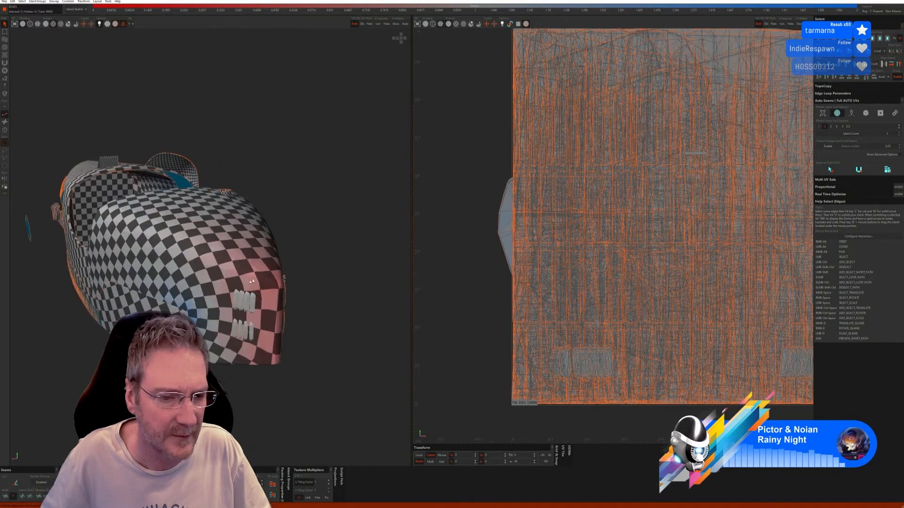
click(4, 130)
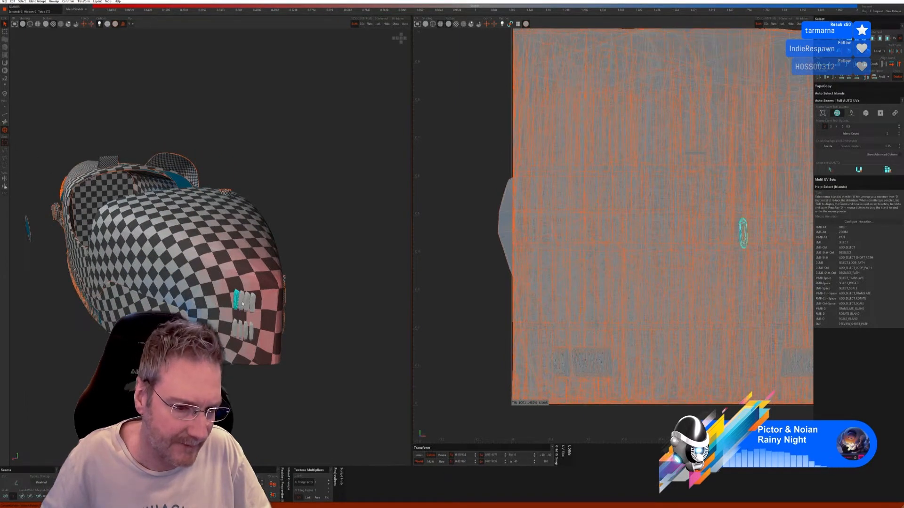
click(244, 304)
ctrl+click(246, 332)
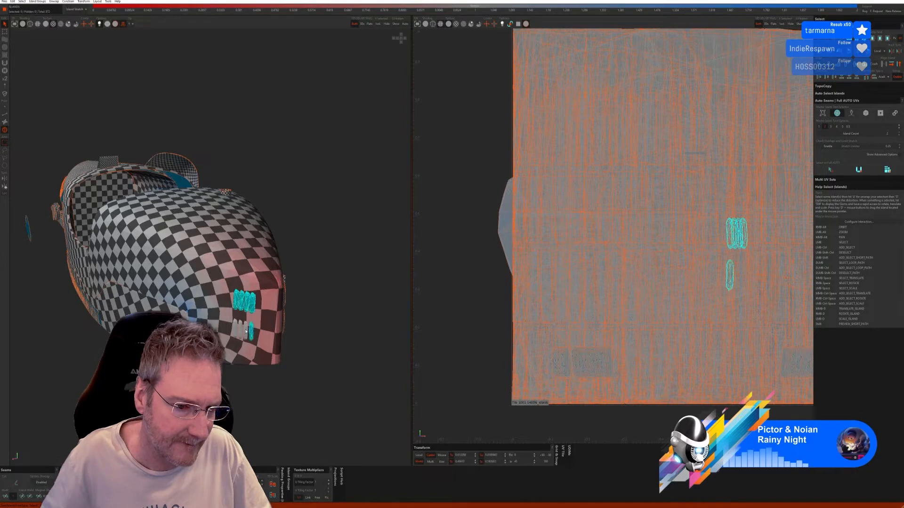
ctrl+click(241, 331)
ctrl+click(235, 330)
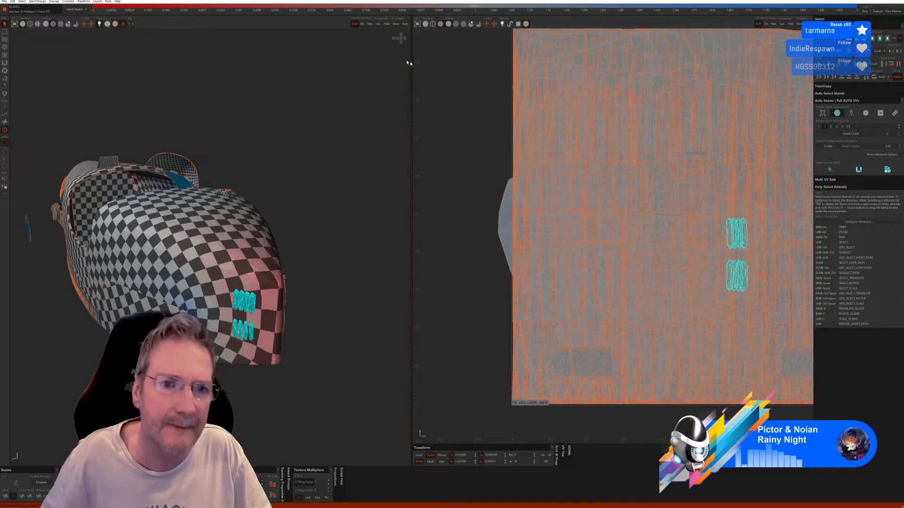
click(377, 23)
Auto-seam, unfold and pack the opposite tail louvers with the same settings, and end the isolation
key(F2)
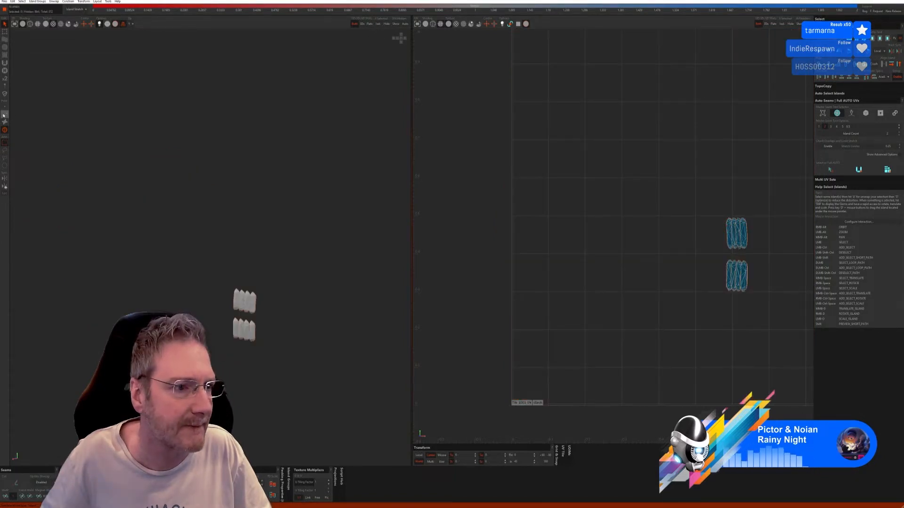
click(830, 170)
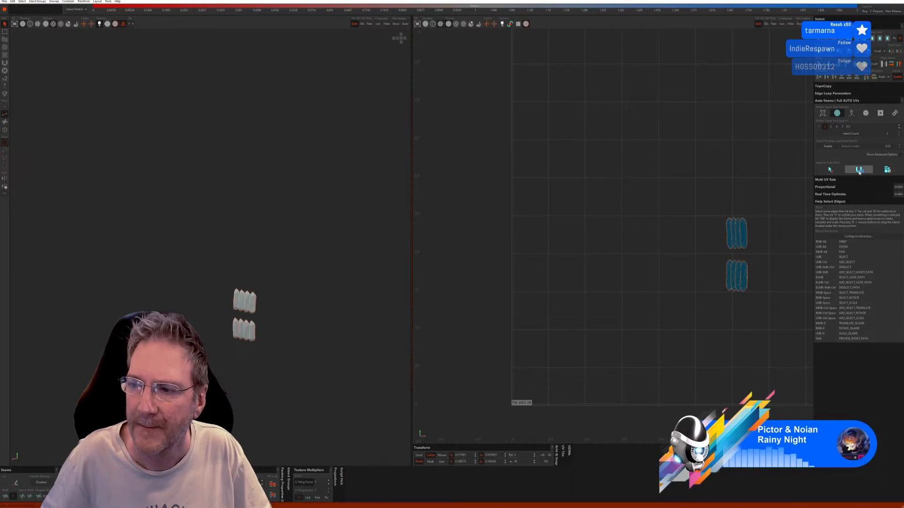
click(396, 24)
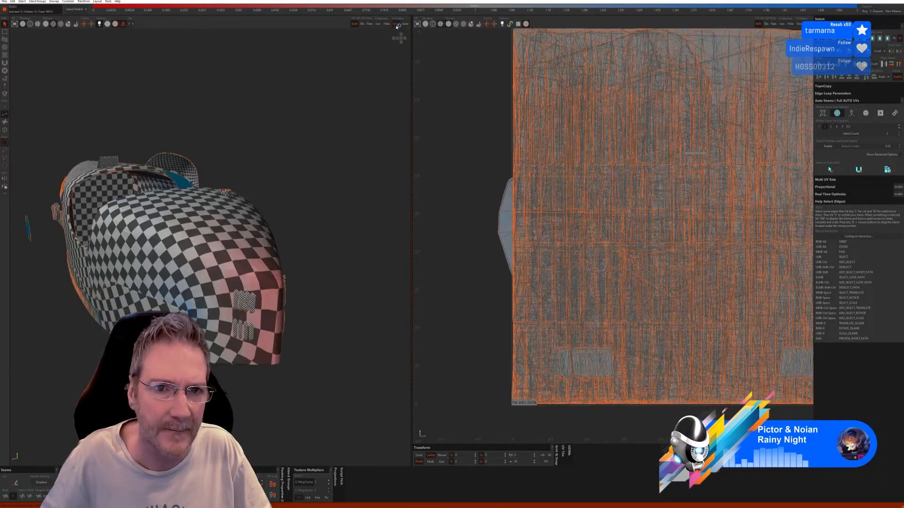
Select every louver in the long row along the curved lower body panel and isolate the row
alt+drag(305, 207, 201, 277)
scroll(94, 251, up, 5)
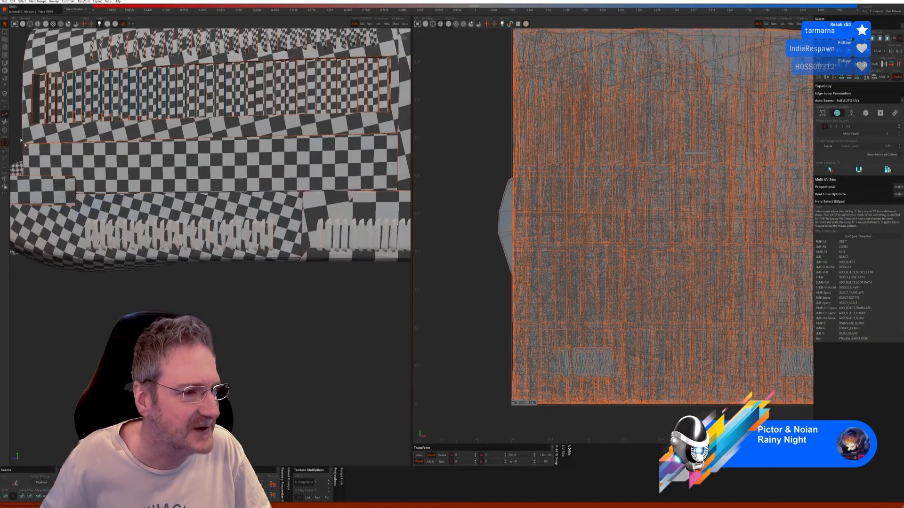
click(5, 131)
click(91, 238)
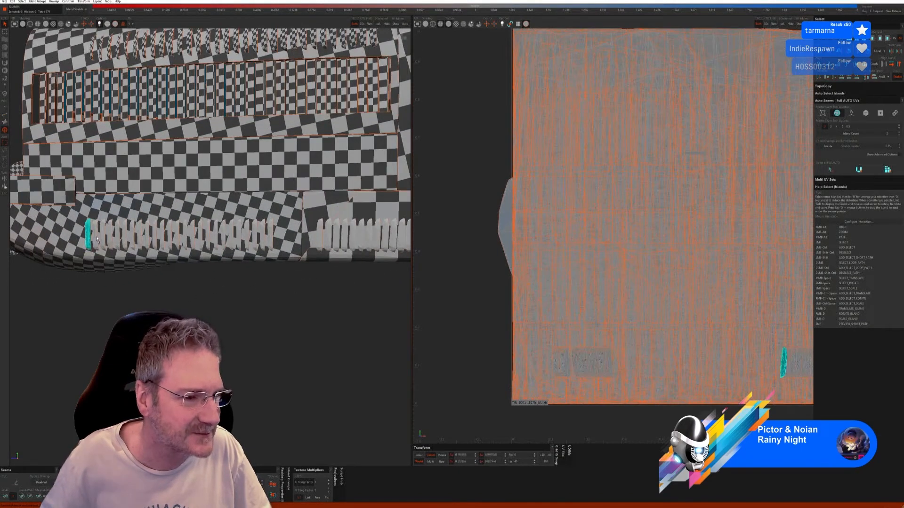
ctrl+click(102, 237)
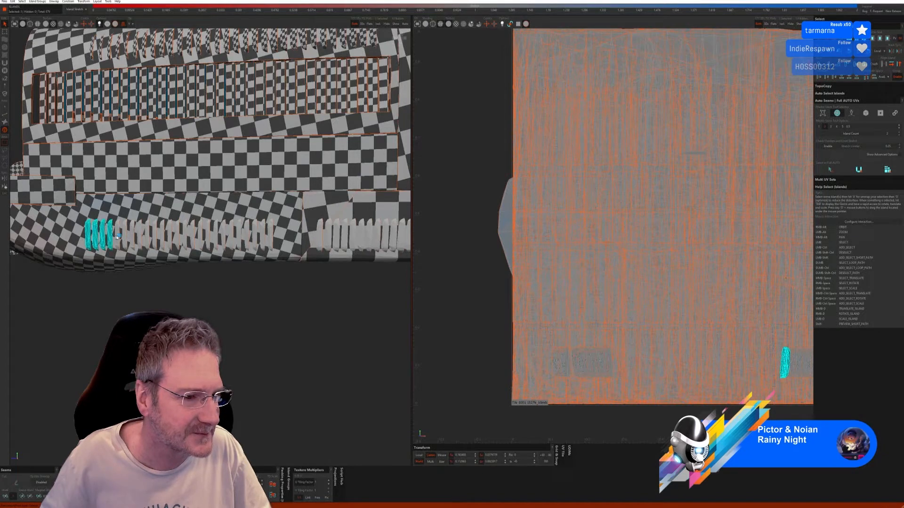
ctrl+click(119, 237)
ctrl+click(126, 236)
ctrl+click(133, 237)
ctrl+click(140, 237)
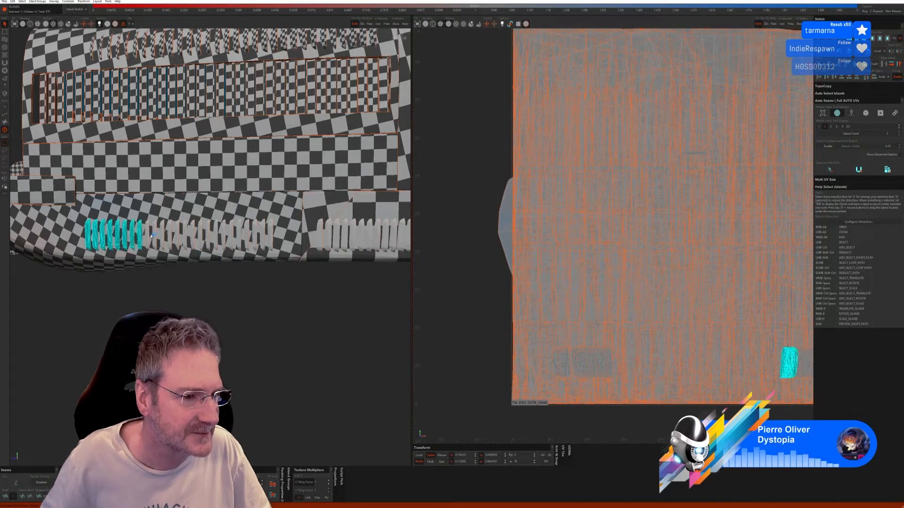
ctrl+click(156, 236)
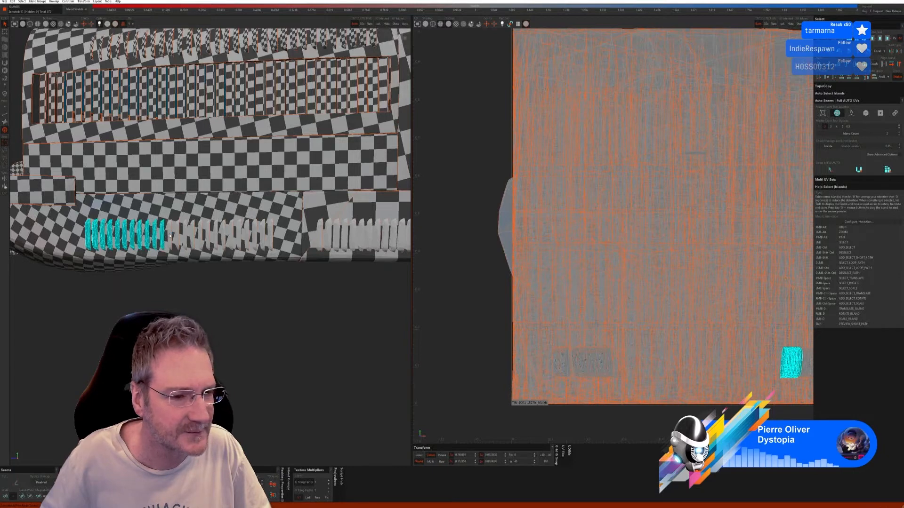
ctrl+click(172, 237)
ctrl+click(192, 237)
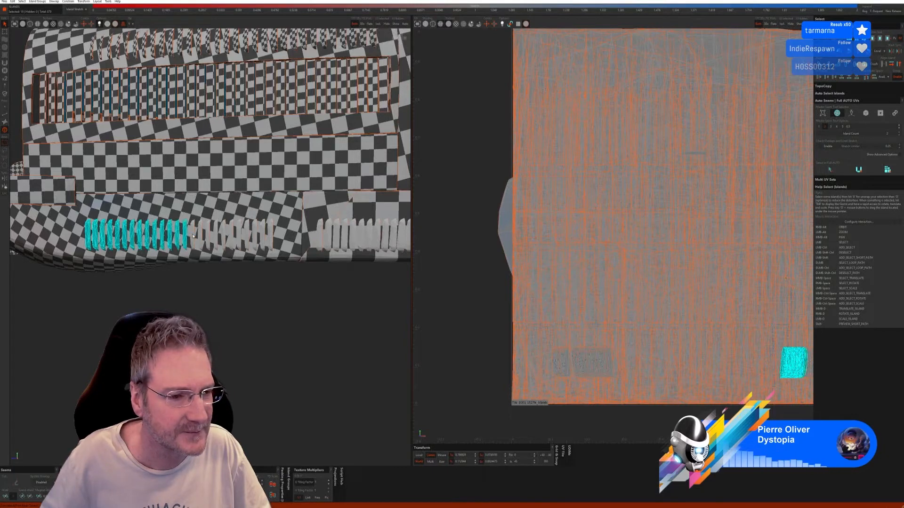
ctrl+click(198, 237)
ctrl+click(203, 236)
ctrl+click(217, 237)
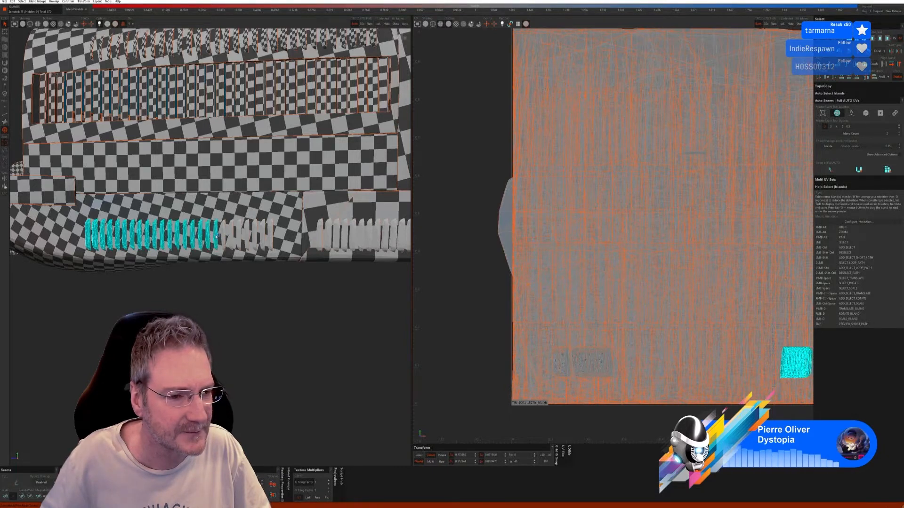
ctrl+click(222, 237)
ctrl+click(241, 236)
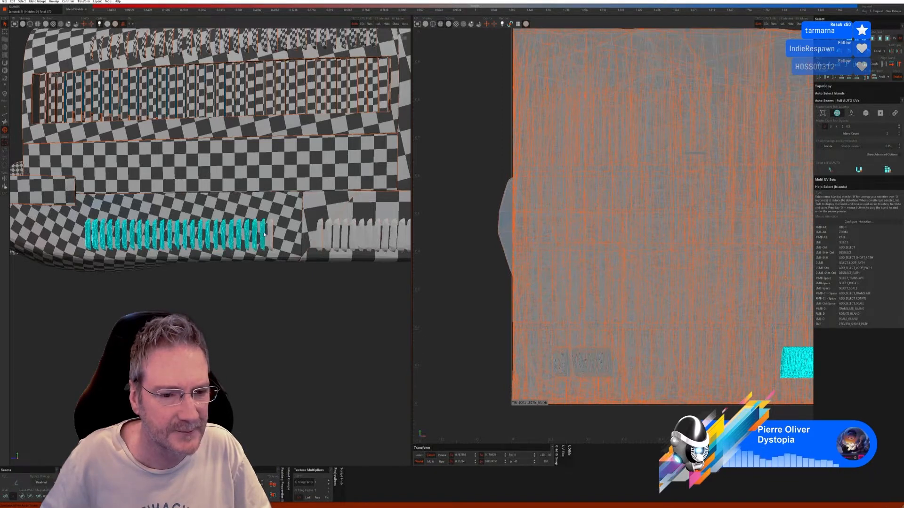
click(378, 24)
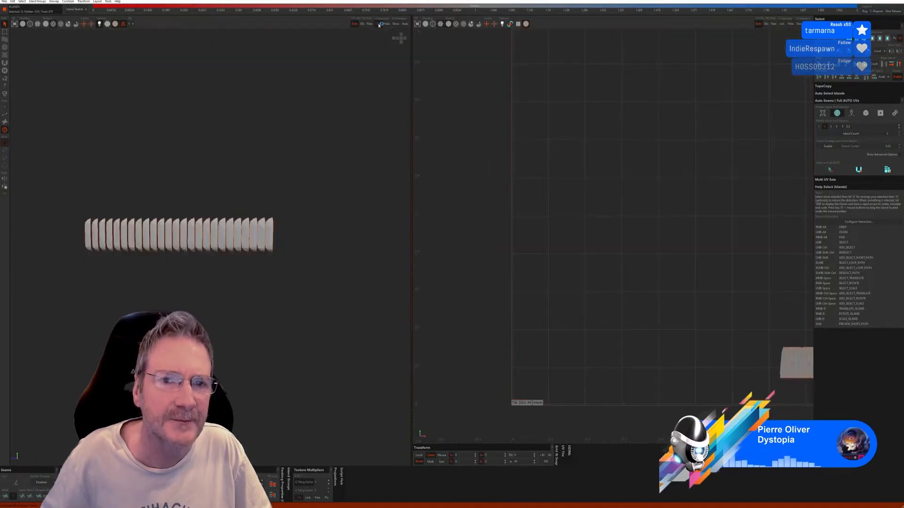
Auto-seam, unfold and pack the isolated lower-body louver row
click(6, 115)
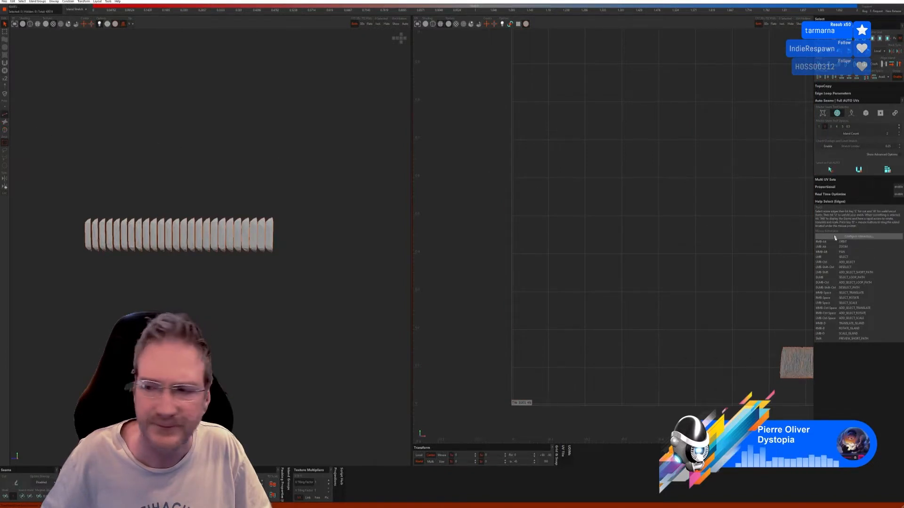
click(886, 170)
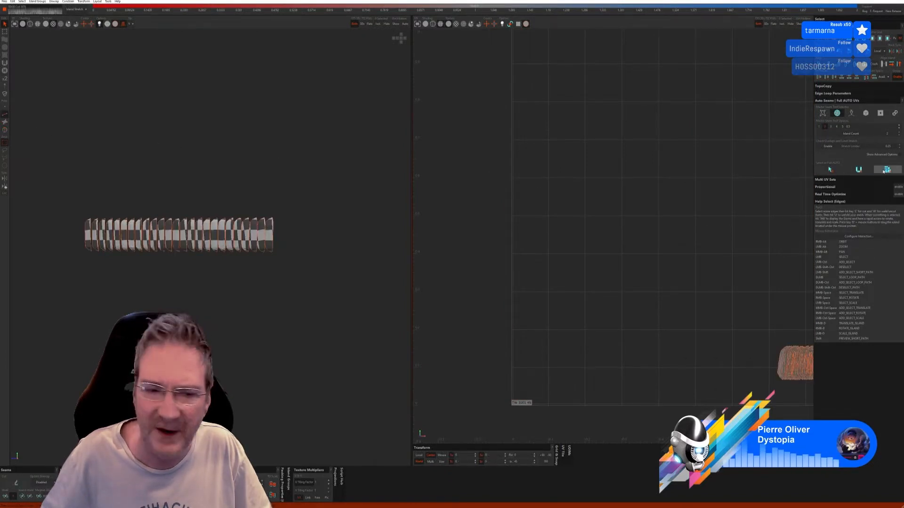
End the isolation of the finished louver row to bring back the whole car, and switch to island selection
click(389, 25)
scroll(291, 287, up, 3)
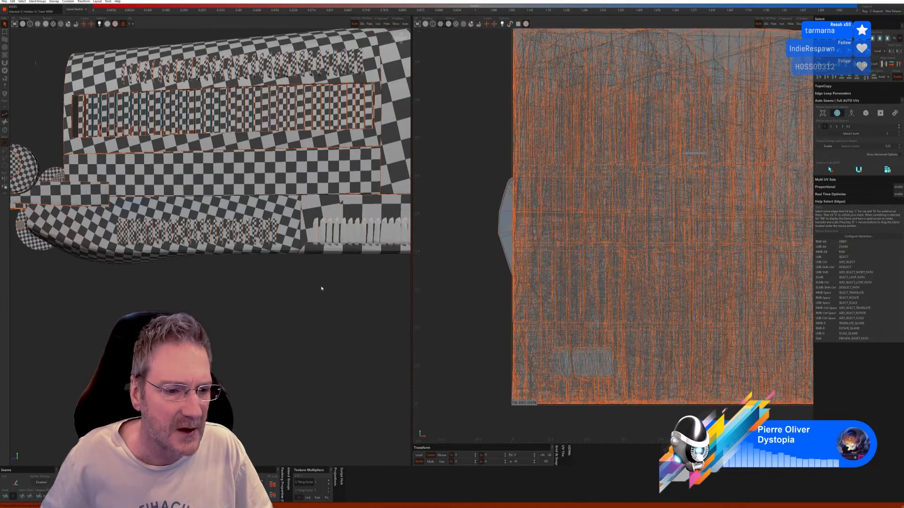
alt+middle_drag(262, 292, 228, 299)
alt+right_drag(227, 298, 243, 312)
click(5, 130)
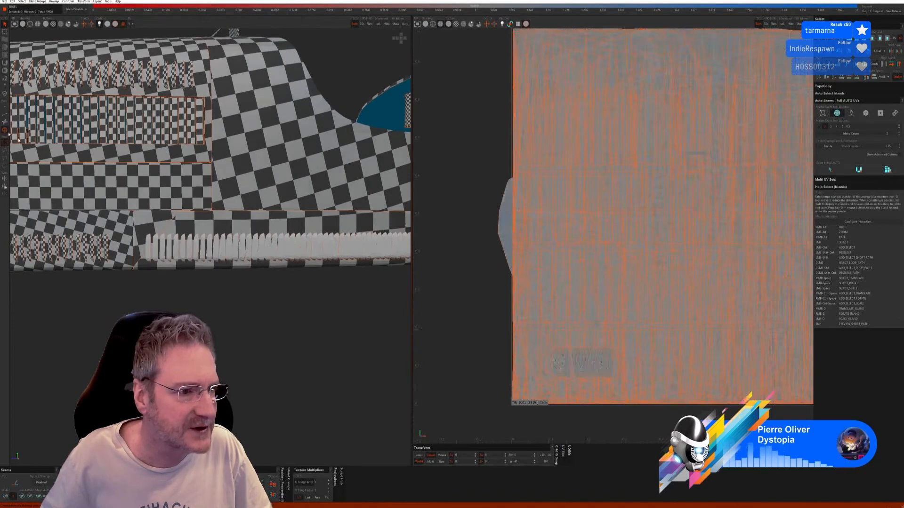
Select every louver in the long untextured row along the lower side body panel, running beneath the cockpit opening, without the panel itself
scroll(162, 253, up, 2)
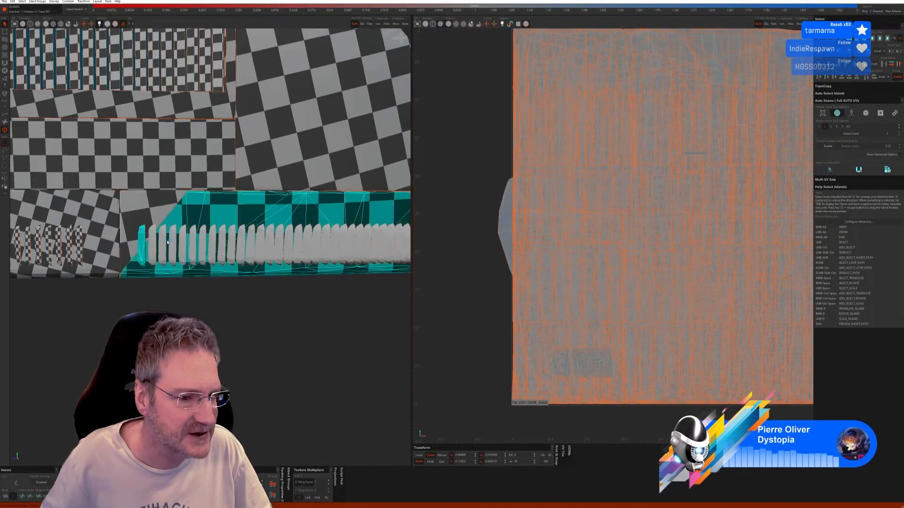
click(147, 250)
click(145, 249)
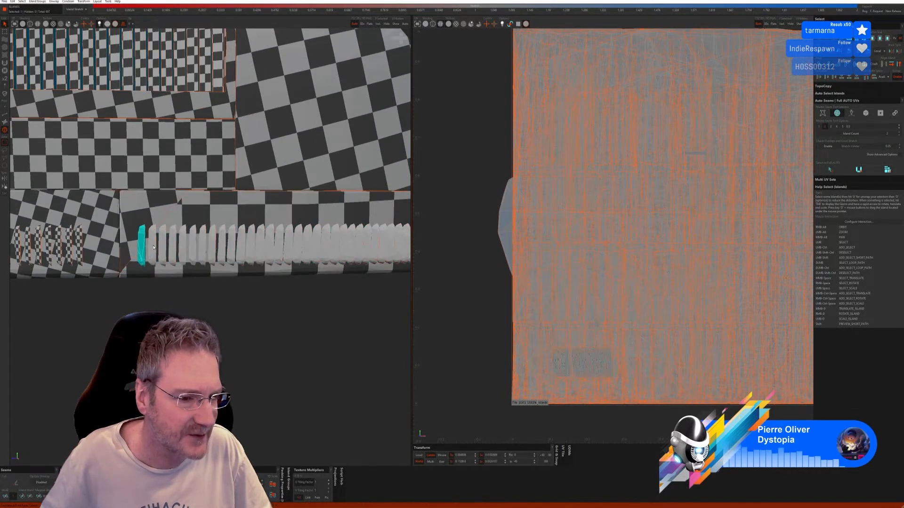
ctrl+click(152, 245)
ctrl+click(162, 245)
ctrl+click(173, 245)
ctrl+click(184, 244)
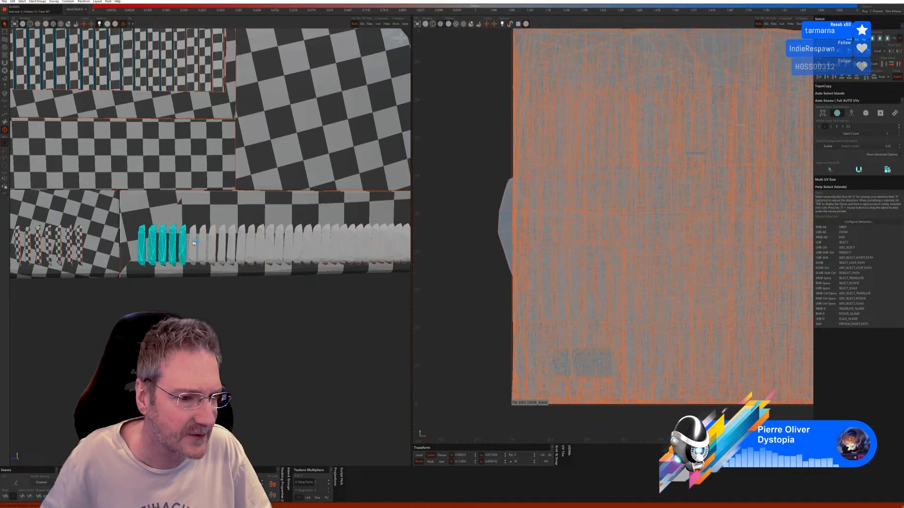
ctrl+click(194, 243)
ctrl+click(204, 243)
ctrl+click(213, 244)
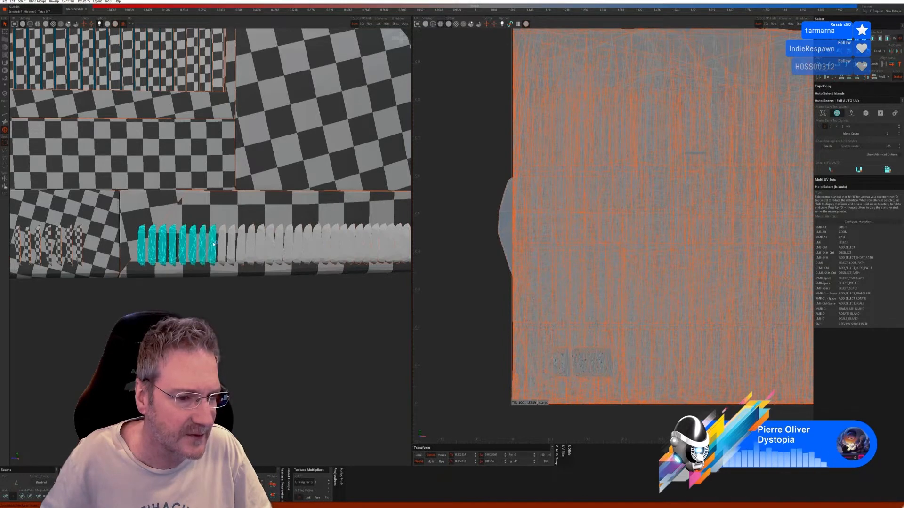
ctrl+click(224, 243)
ctrl+click(234, 242)
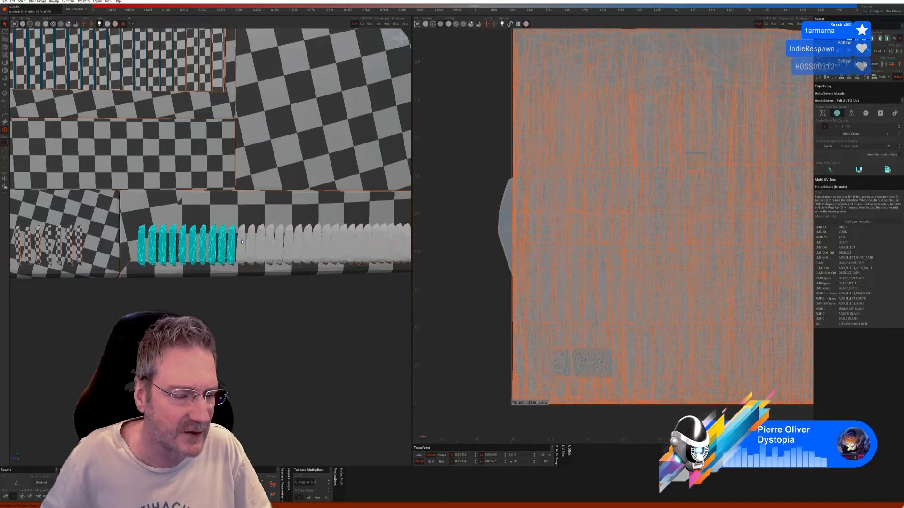
ctrl+click(242, 242)
ctrl+click(251, 242)
ctrl+click(261, 242)
ctrl+click(270, 240)
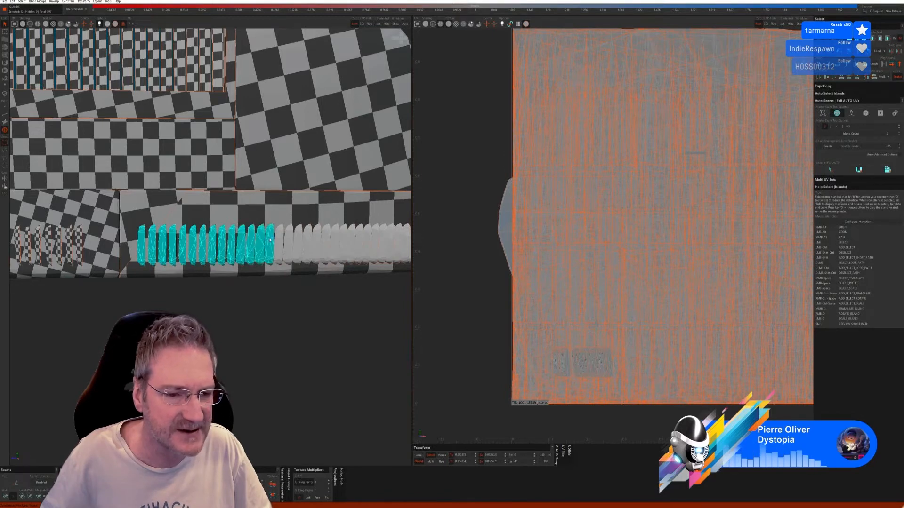
ctrl+click(280, 241)
ctrl+click(290, 242)
ctrl+click(299, 241)
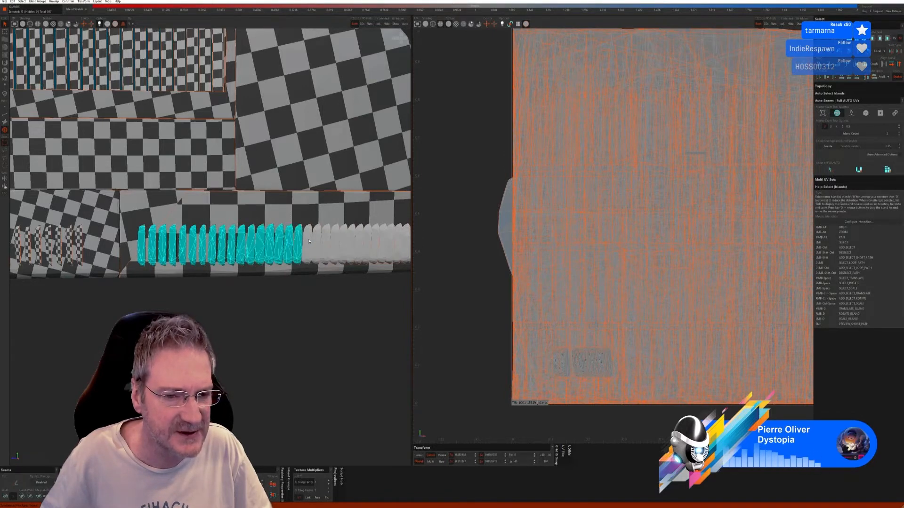
ctrl+click(308, 242)
ctrl+click(317, 241)
ctrl+click(327, 240)
ctrl+click(335, 241)
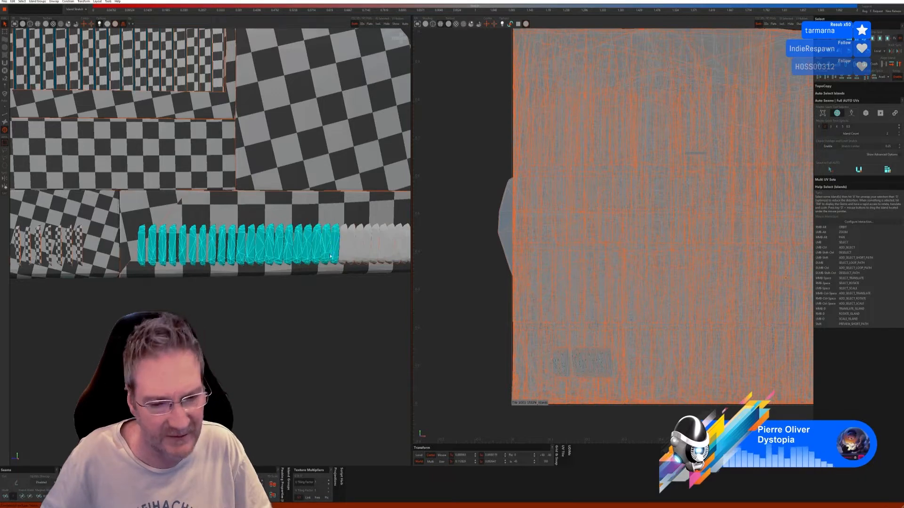
alt+middle_drag(397, 294, 267, 287)
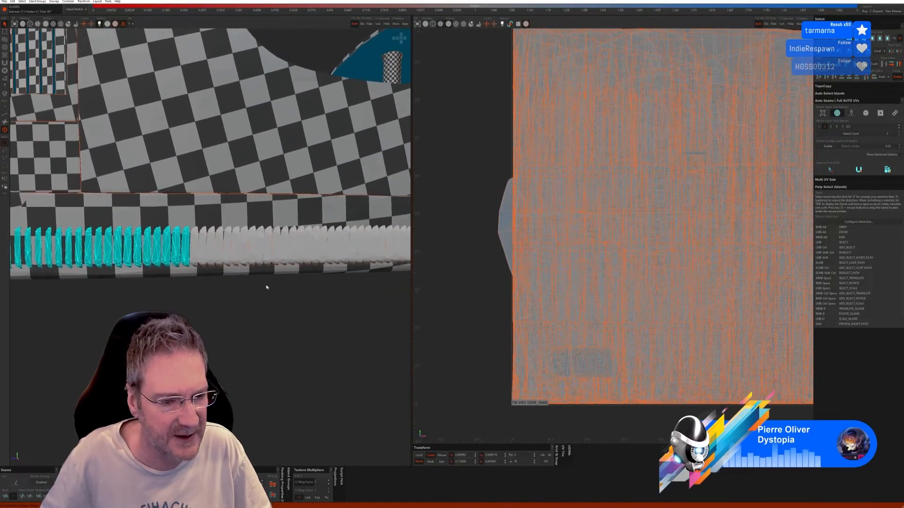
ctrl+click(198, 253)
ctrl+click(205, 254)
ctrl+click(212, 254)
ctrl+click(219, 254)
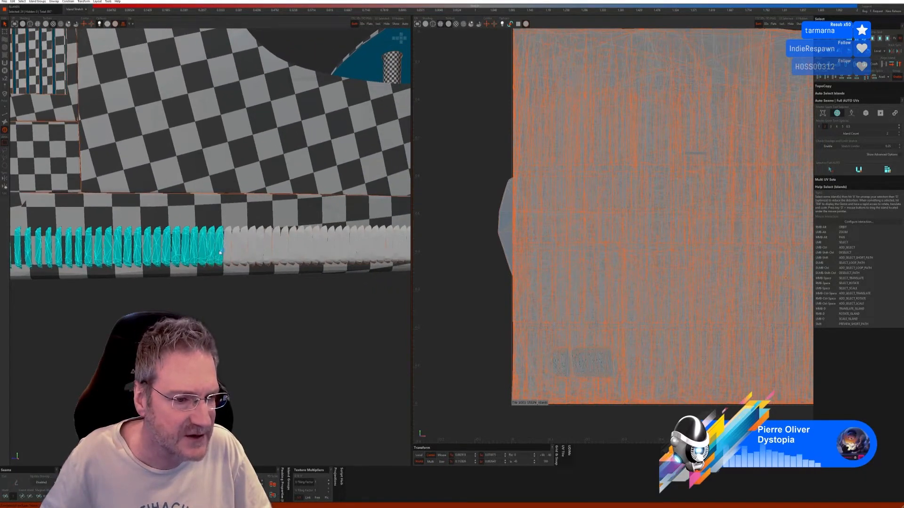
ctrl+click(227, 252)
ctrl+click(236, 252)
ctrl+click(244, 251)
ctrl+click(251, 248)
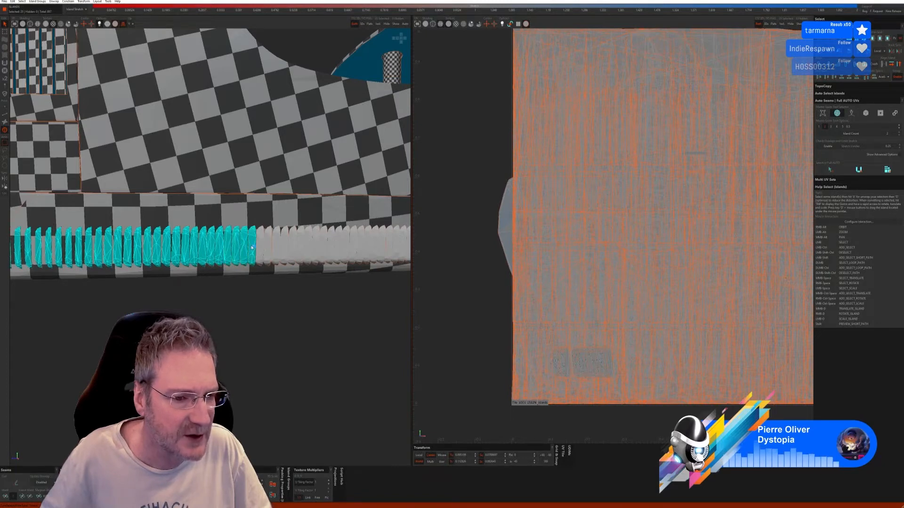
ctrl+click(261, 248)
ctrl+click(272, 246)
ctrl+click(279, 246)
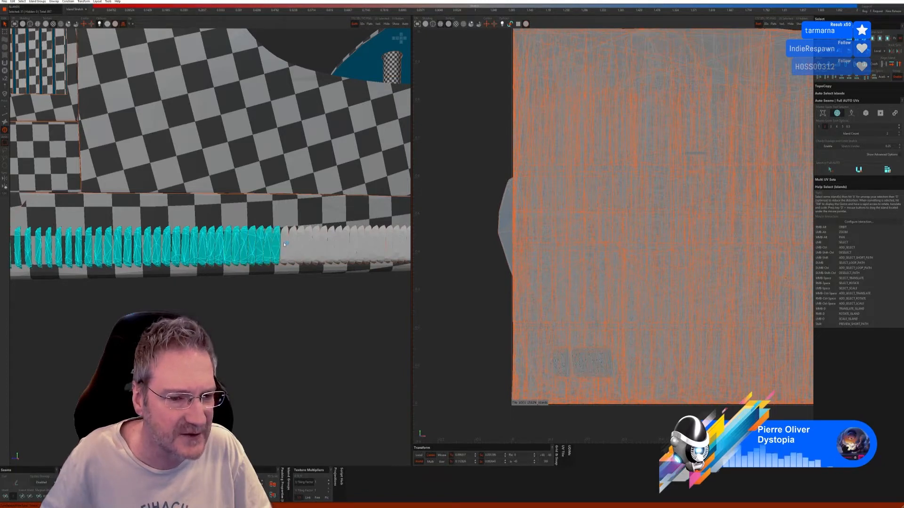
ctrl+click(285, 245)
ctrl+click(294, 245)
ctrl+click(302, 245)
ctrl+click(309, 243)
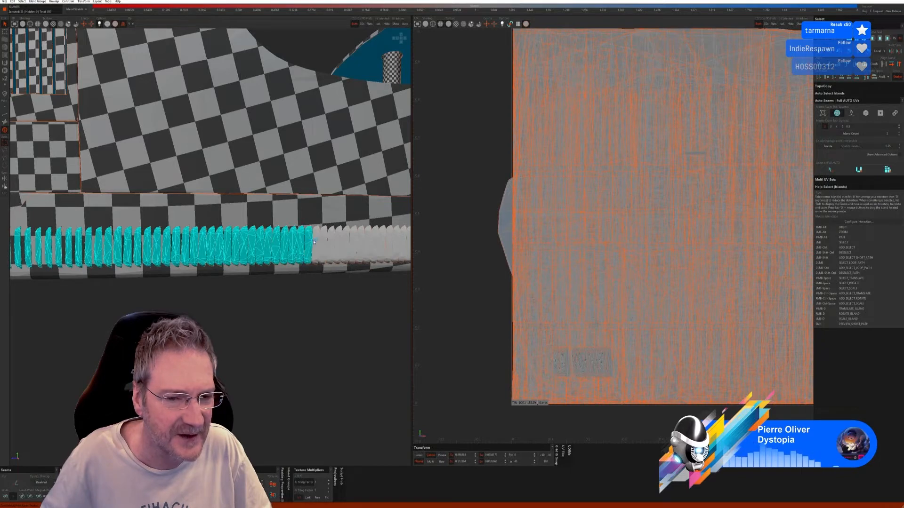
ctrl+click(316, 242)
ctrl+click(325, 240)
ctrl+click(332, 240)
alt+middle_drag(376, 272, 253, 269)
ctrl+click(217, 243)
ctrl+click(225, 244)
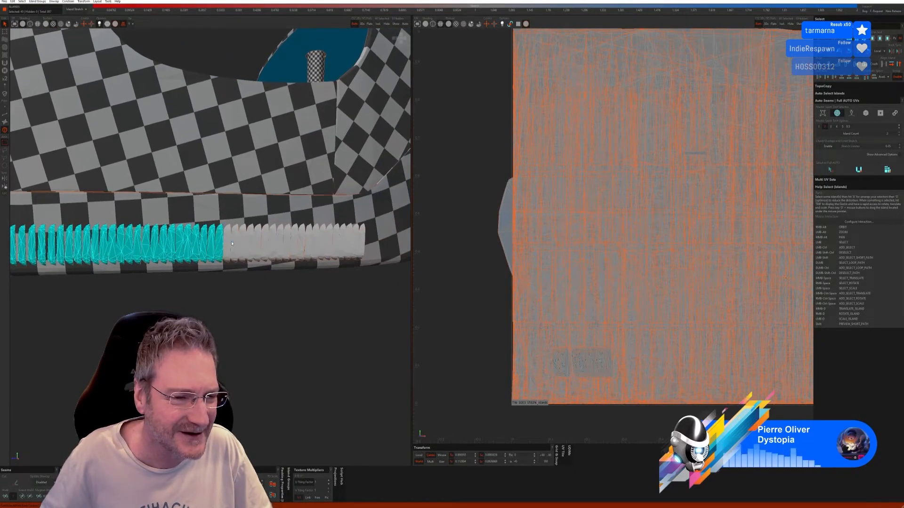
ctrl+click(232, 244)
ctrl+click(240, 245)
ctrl+click(247, 243)
ctrl+click(254, 242)
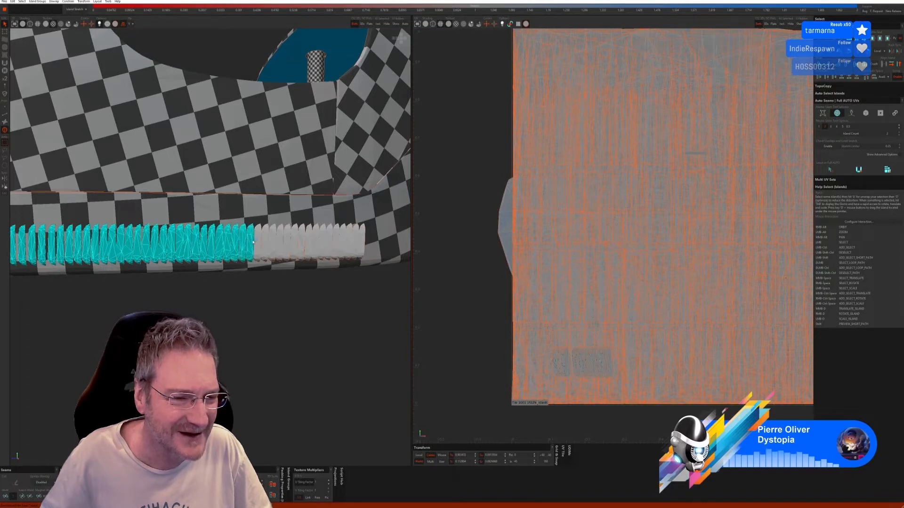
ctrl+click(263, 240)
ctrl+click(270, 241)
ctrl+click(278, 241)
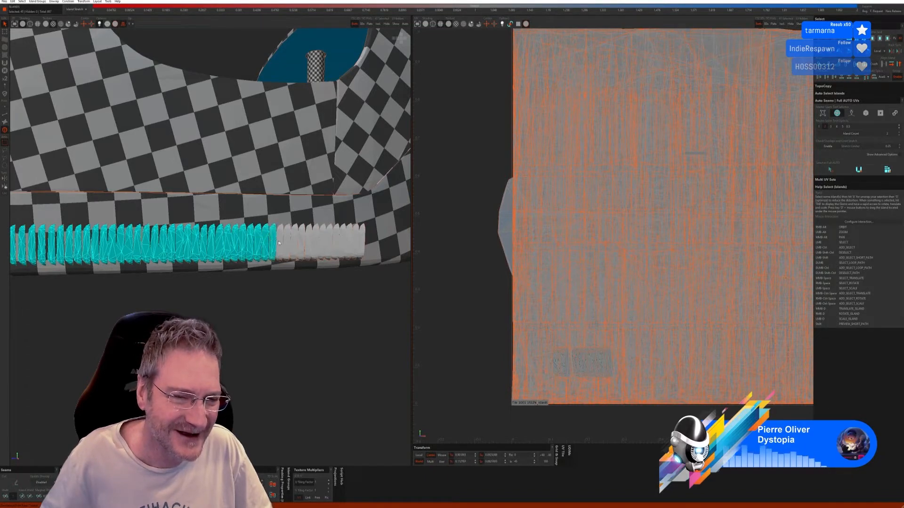
ctrl+click(285, 241)
ctrl+click(292, 242)
ctrl+click(301, 241)
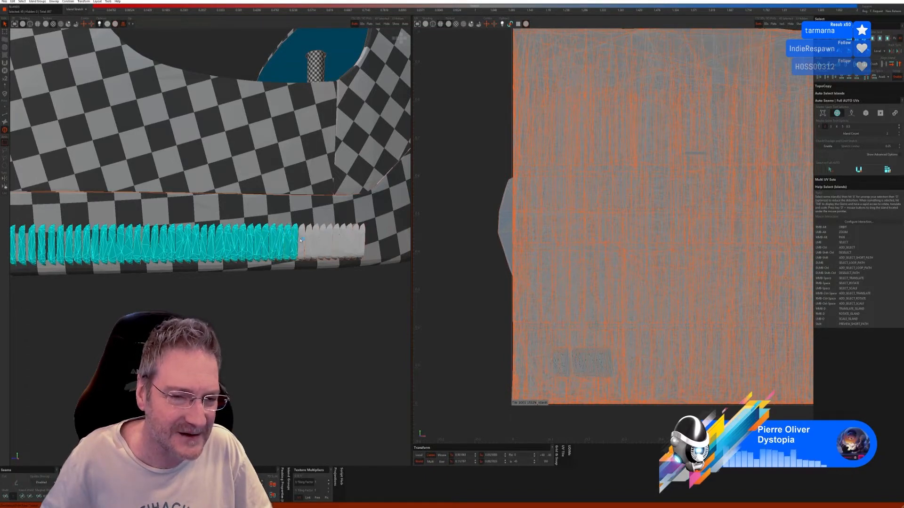
ctrl+click(308, 240)
ctrl+click(308, 240)
ctrl+click(316, 241)
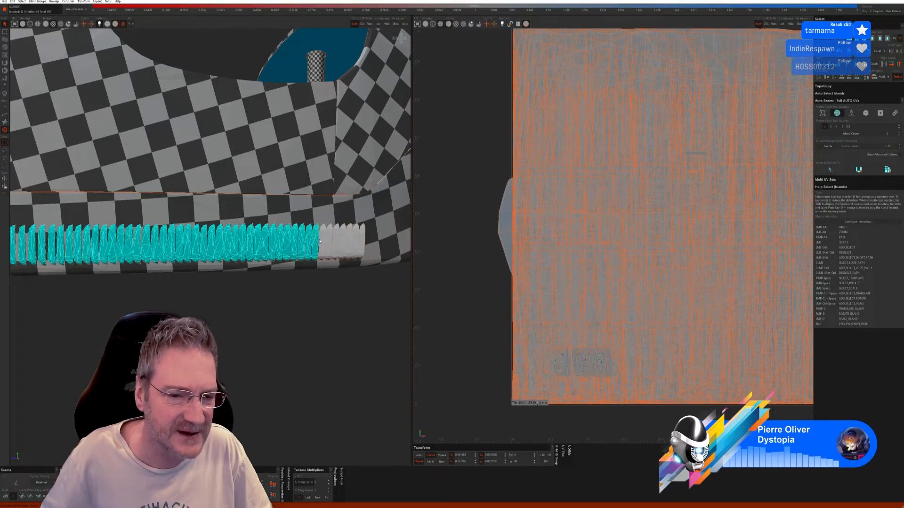
ctrl+click(324, 241)
ctrl+click(331, 241)
ctrl+click(339, 241)
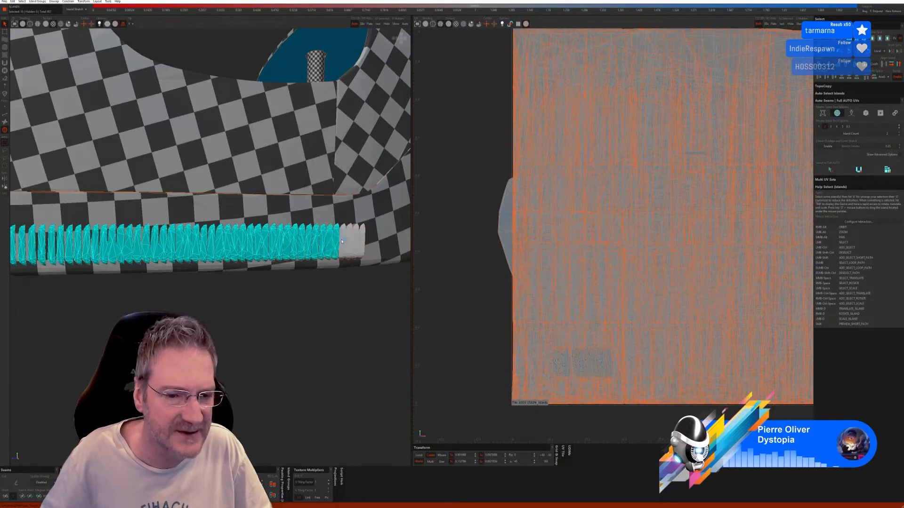
ctrl+click(347, 242)
ctrl+click(352, 241)
ctrl+click(358, 240)
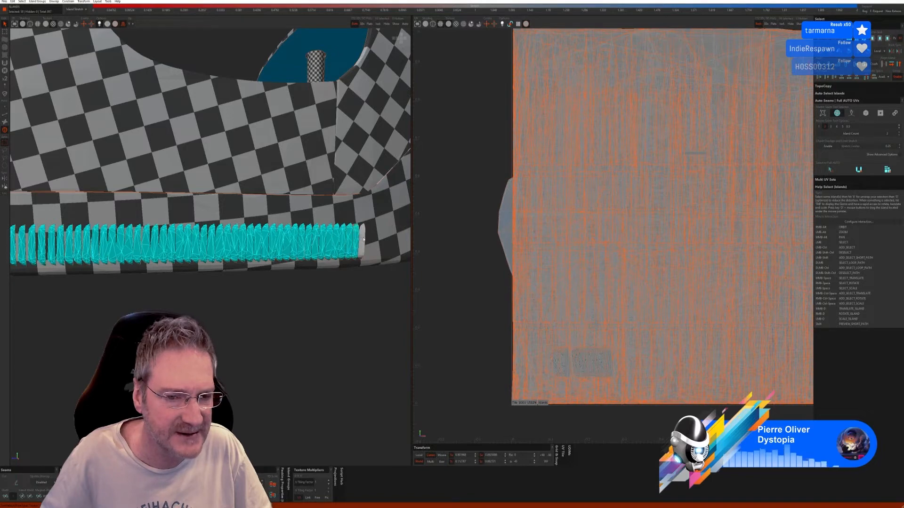
Isolate the selected lower side louver row and auto-seam, unfold and pack it with the same settings
click(378, 24)
click(4, 114)
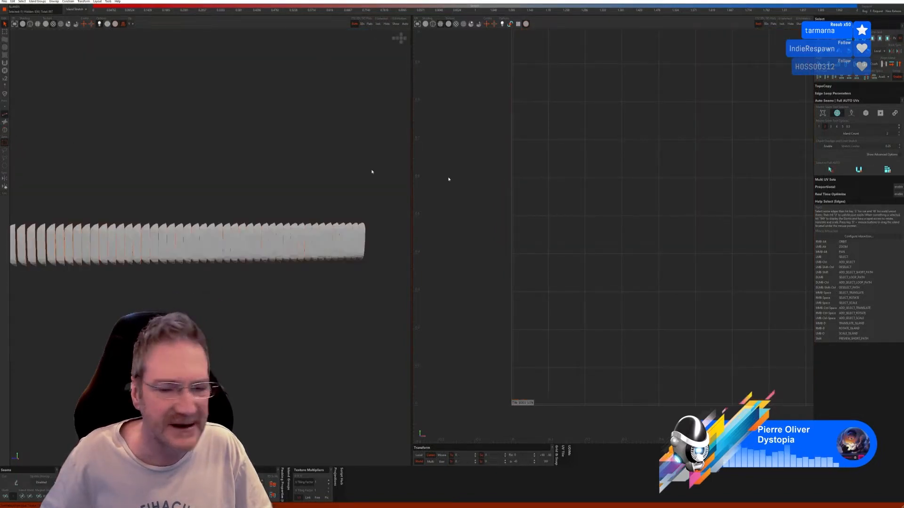
click(887, 170)
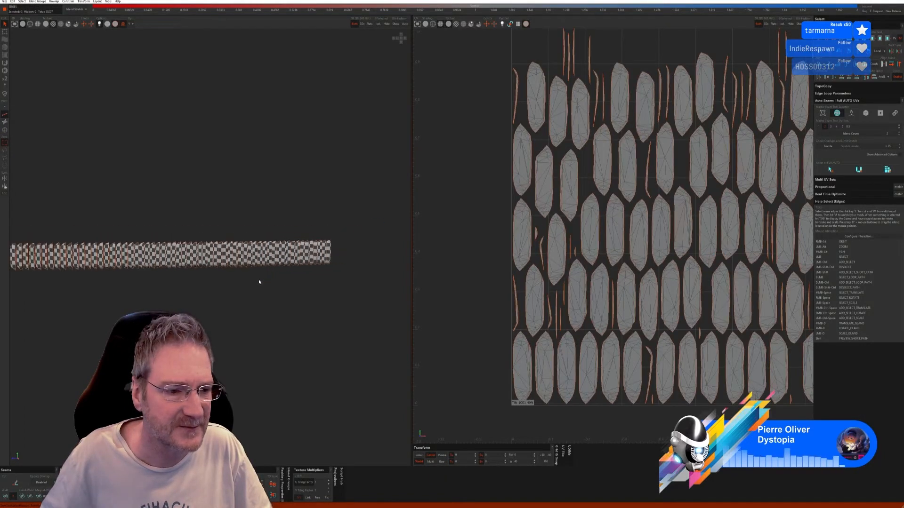
Unhide the rest of the car model around the unwrapped rib strip
click(394, 24)
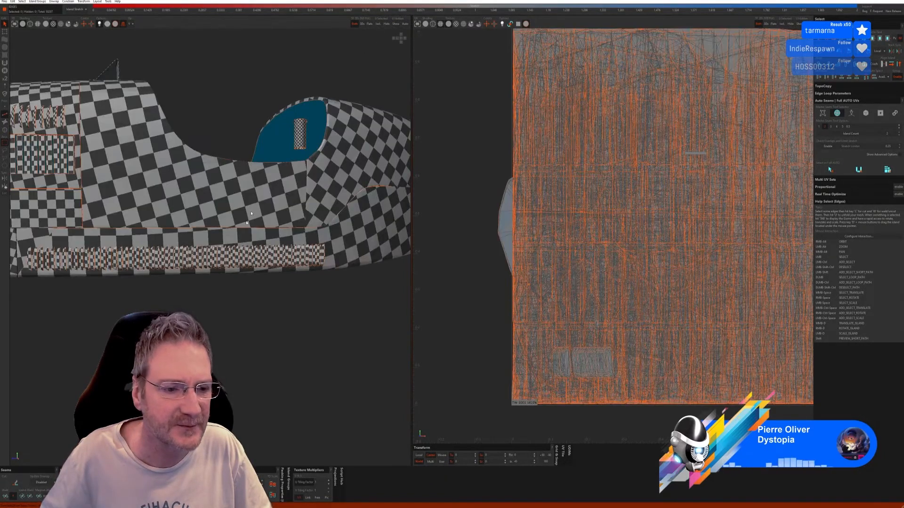
alt+drag(251, 213, 253, 303)
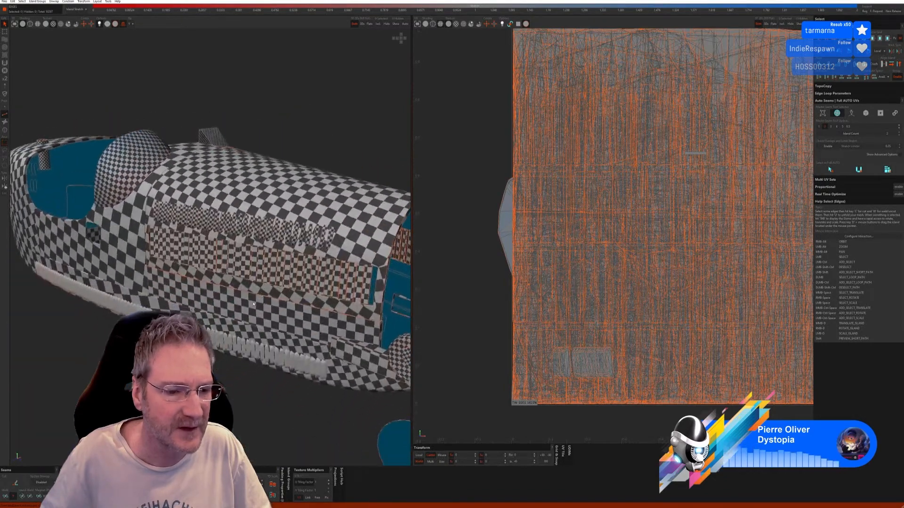
alt+right_drag(253, 304, 278, 282)
alt+middle_drag(277, 282, 224, 231)
alt+right_drag(224, 230, 214, 227)
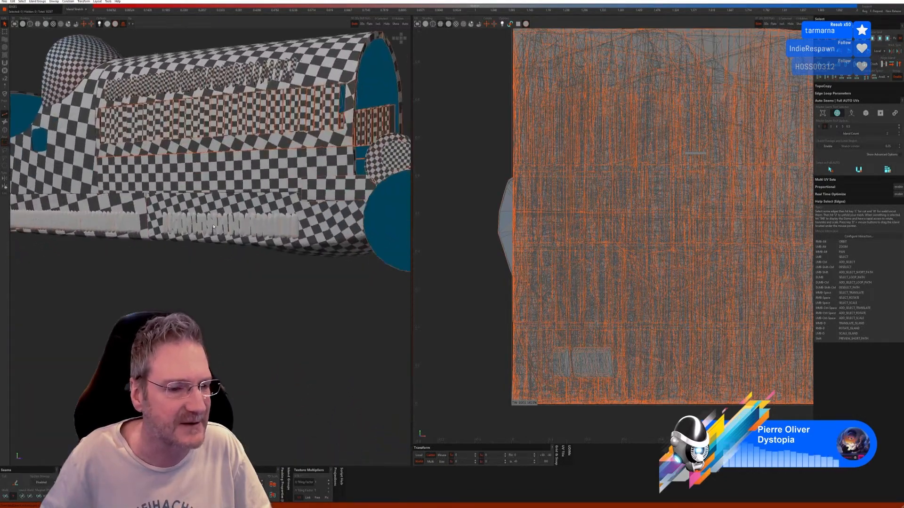
Select every rib island of the short, still unwrapped strip low on the car's front side and isolate the selection
scroll(213, 227, up, 3)
click(5, 130)
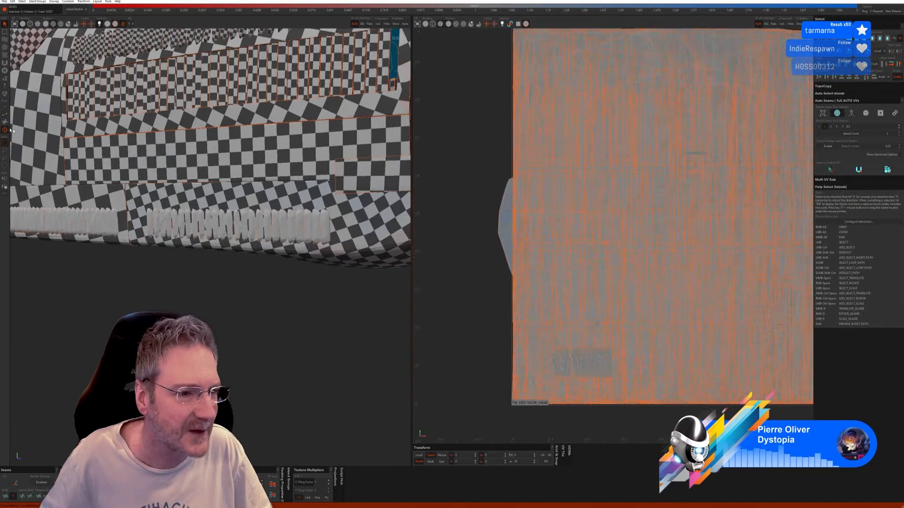
click(155, 219)
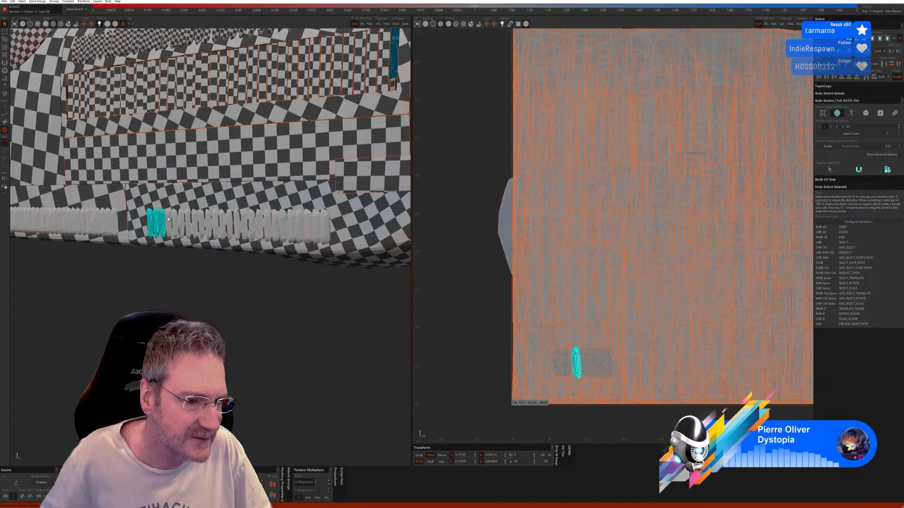
ctrl+click(169, 220)
ctrl+click(176, 219)
ctrl+click(188, 218)
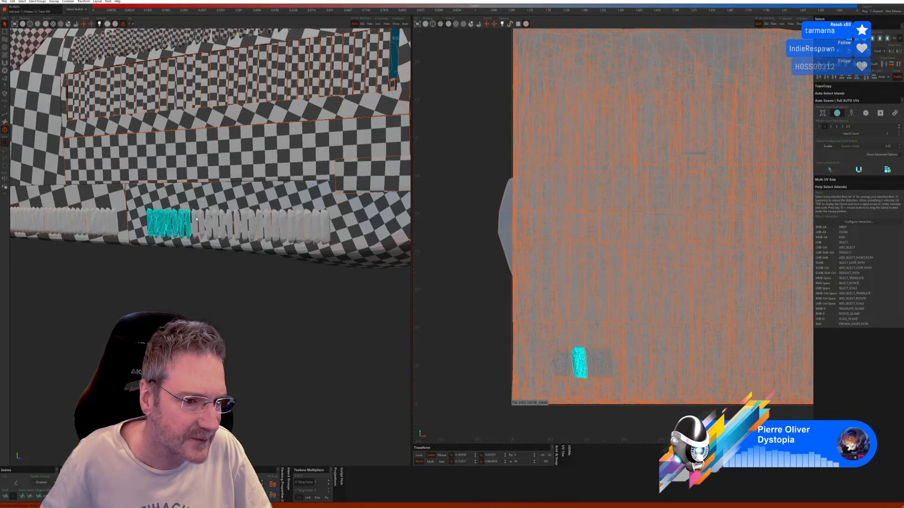
ctrl+click(195, 219)
ctrl+click(201, 220)
ctrl+click(209, 221)
ctrl+click(216, 221)
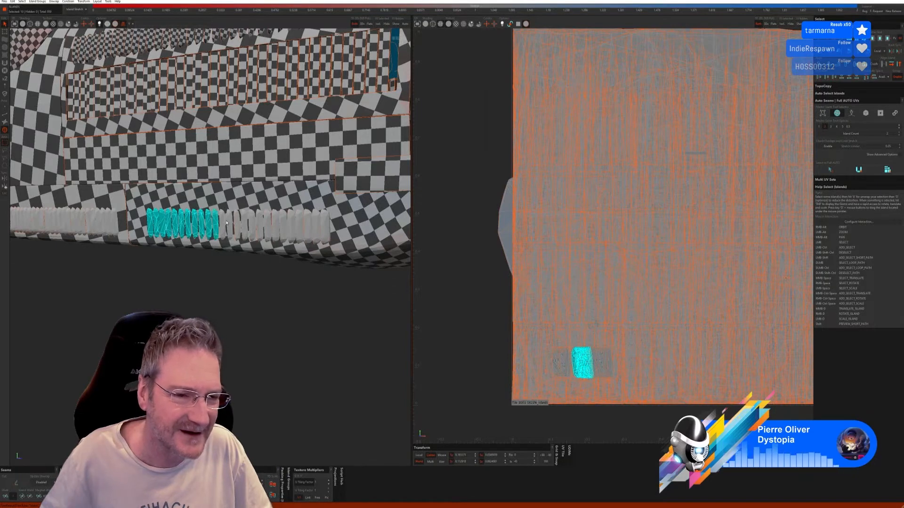
ctrl+click(222, 222)
ctrl+click(229, 222)
ctrl+click(235, 222)
ctrl+click(242, 222)
ctrl+click(248, 223)
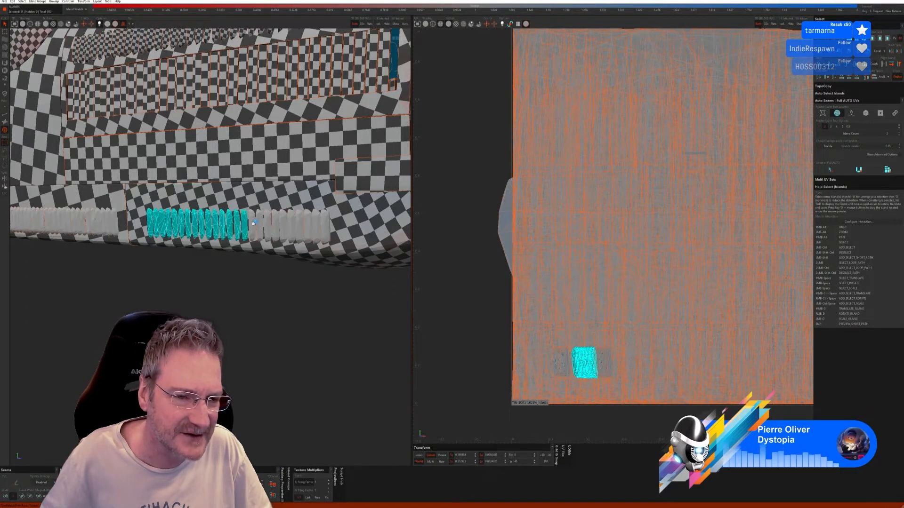
ctrl+click(255, 223)
ctrl+click(261, 223)
ctrl+click(268, 223)
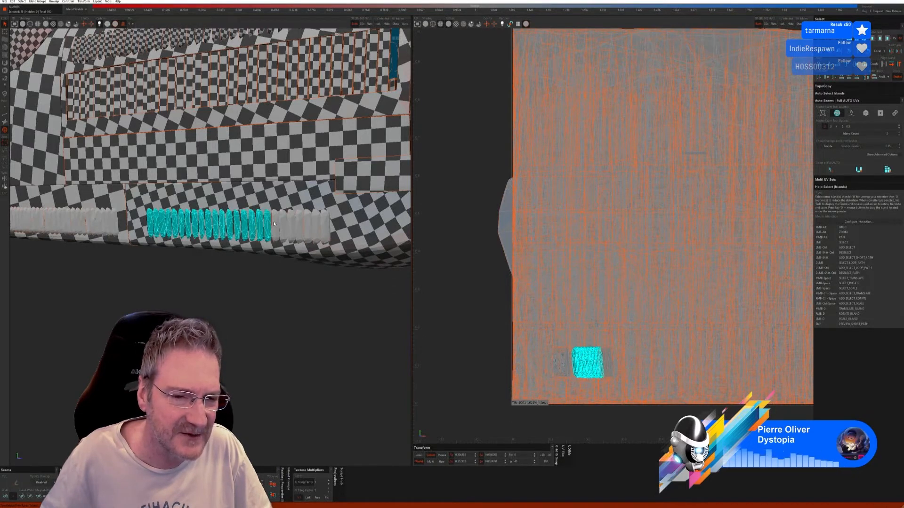
ctrl+click(275, 224)
ctrl+click(282, 224)
ctrl+click(288, 224)
ctrl+click(295, 224)
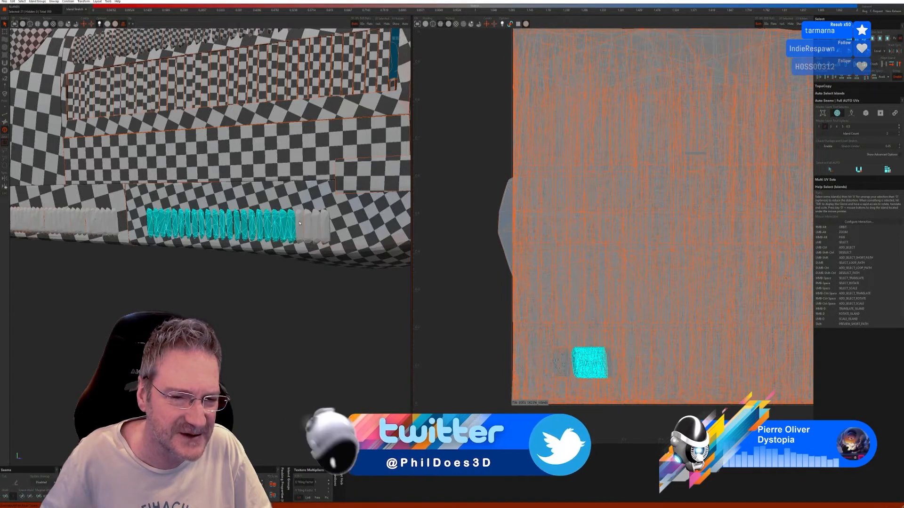
ctrl+click(301, 224)
ctrl+click(308, 224)
ctrl+click(314, 224)
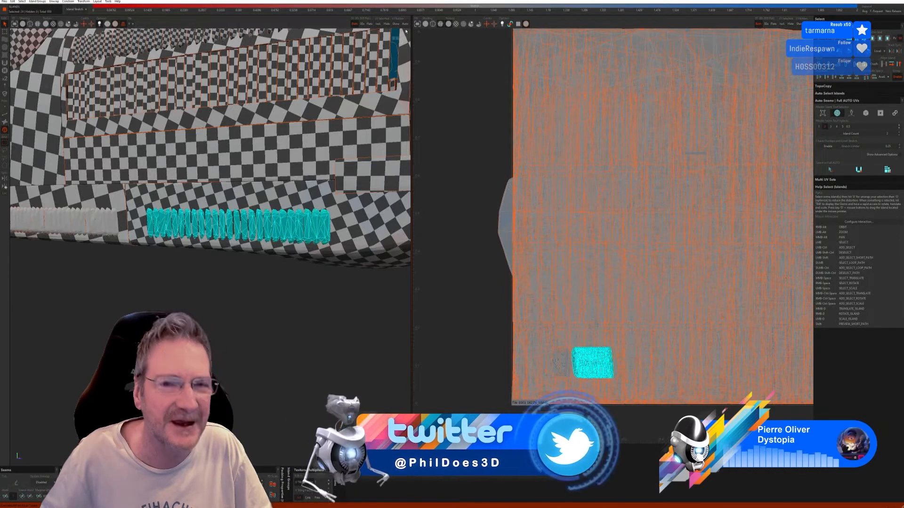
click(379, 24)
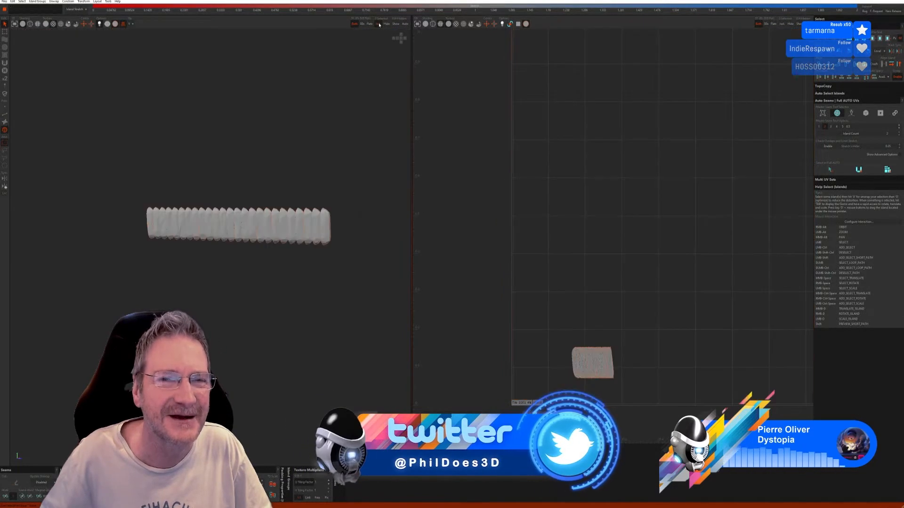
Unwrap the isolated short rib strip with automatic seams, unfold and pack, and show the whole car again
click(4, 114)
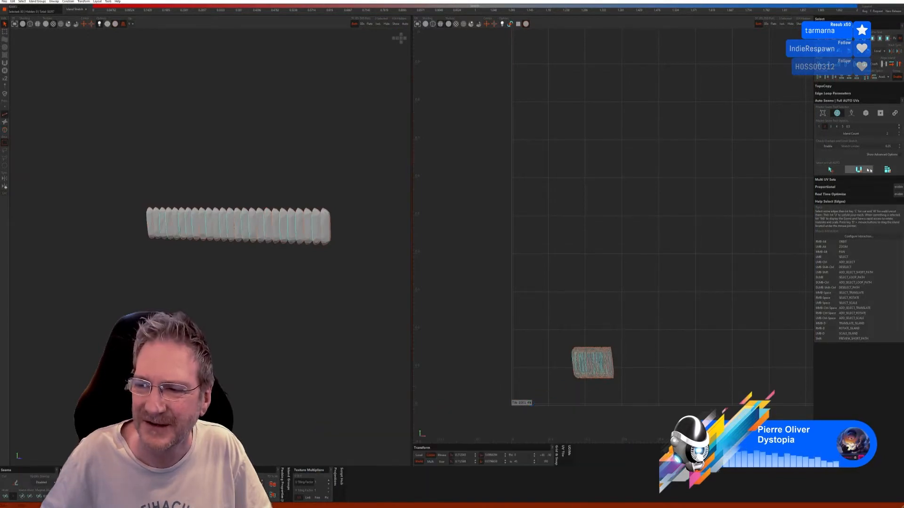
click(887, 170)
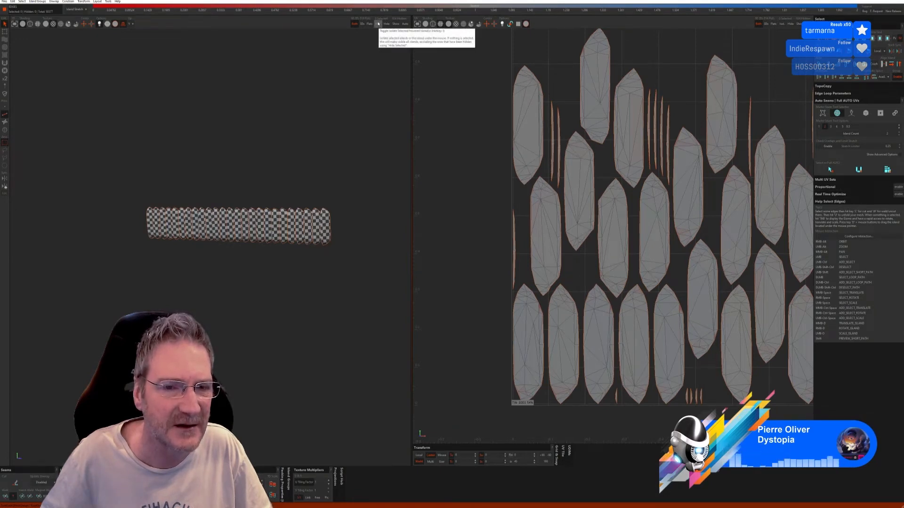
click(378, 23)
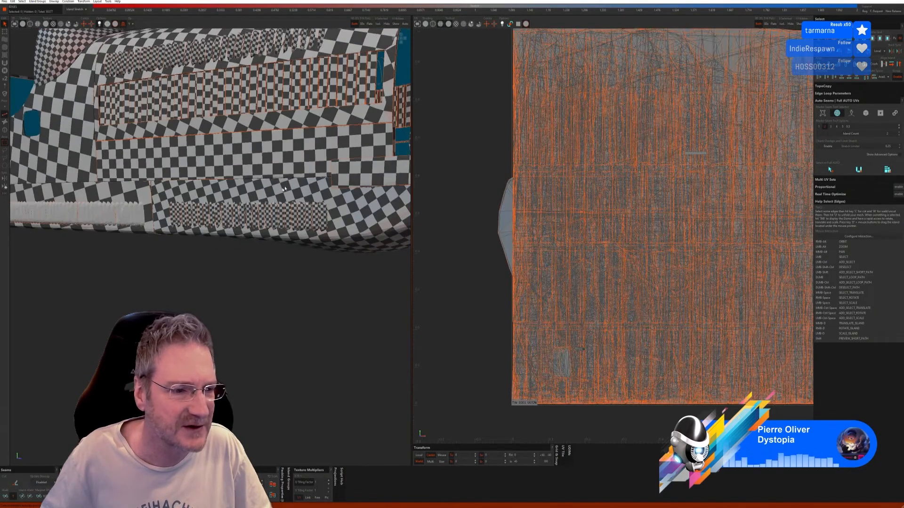
Select all rib islands of the long, still unwrapped strip along the lower rear body side and isolate them
alt+drag(283, 188, 160, 187)
click(4, 130)
click(160, 186)
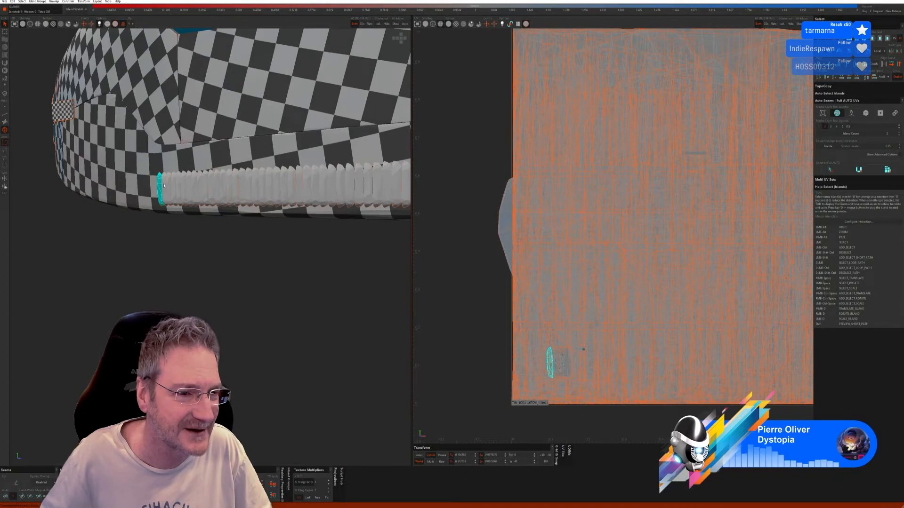
ctrl+click(181, 184)
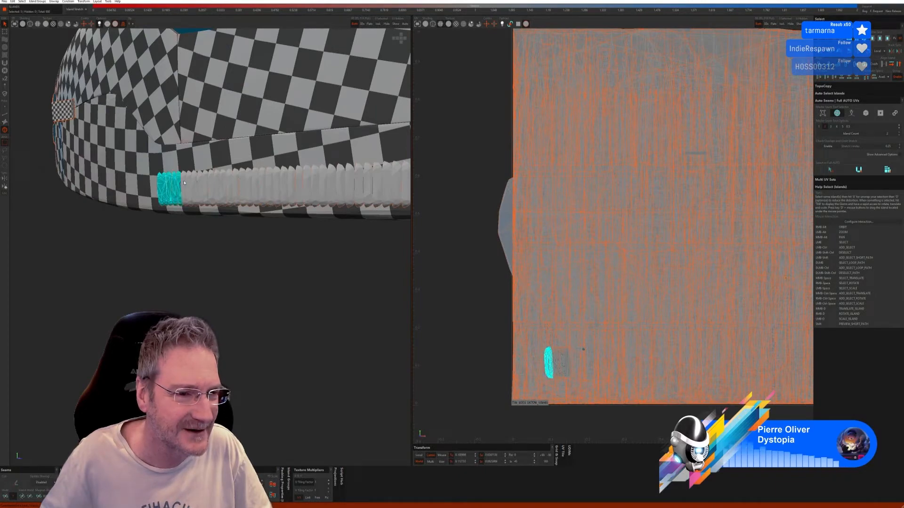
ctrl+click(187, 183)
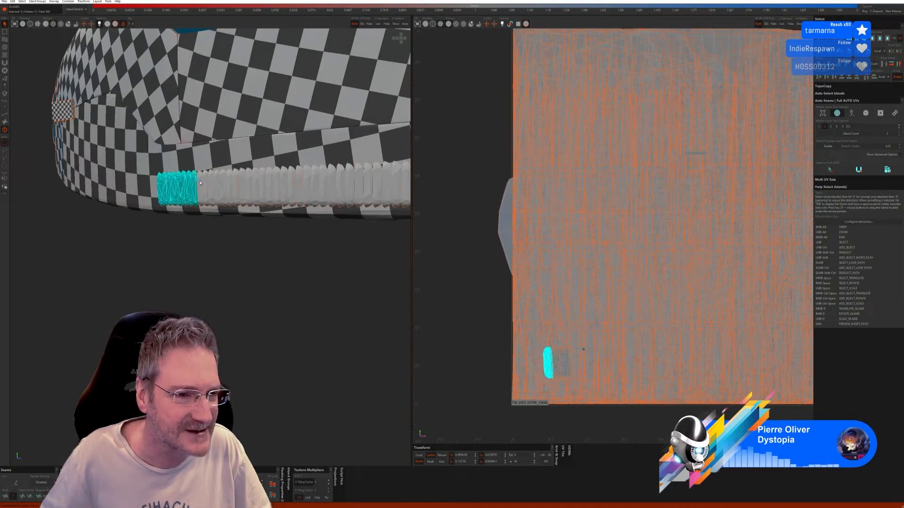
ctrl+click(215, 182)
ctrl+click(221, 182)
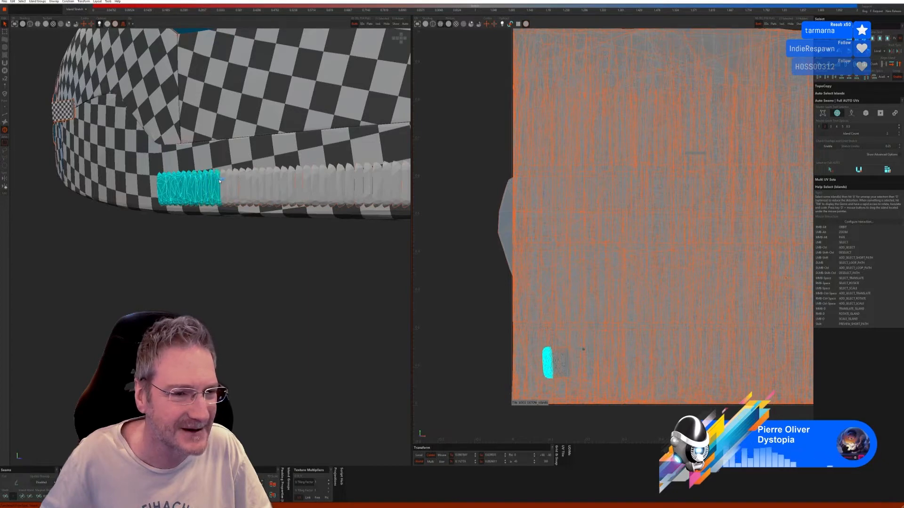
ctrl+click(227, 181)
ctrl+click(233, 180)
ctrl+click(238, 181)
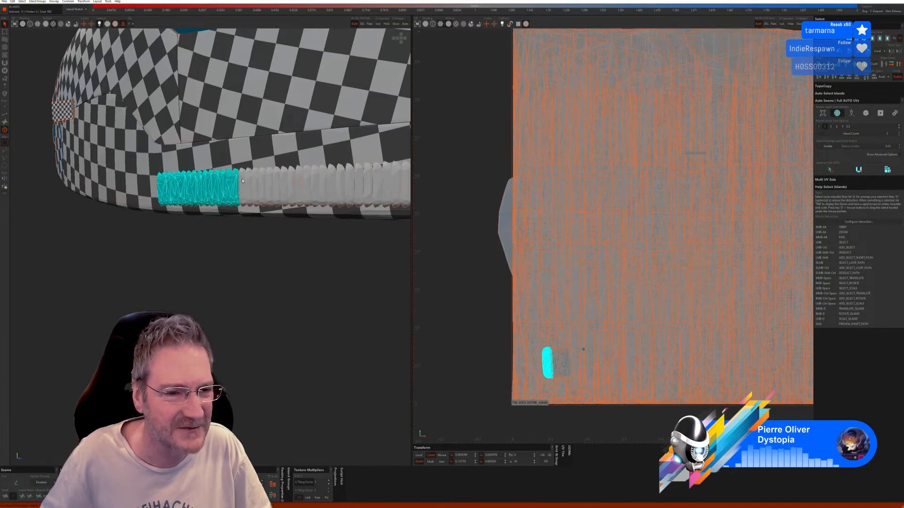
ctrl+click(244, 181)
ctrl+click(250, 181)
ctrl+click(256, 181)
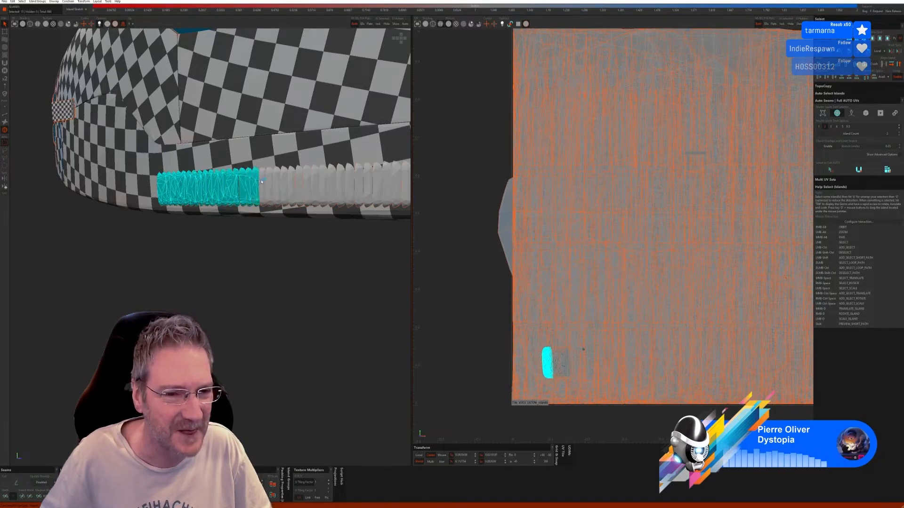
ctrl+click(262, 181)
ctrl+click(270, 181)
ctrl+click(277, 181)
alt+middle_drag(293, 219, 247, 222)
ctrl+click(182, 185)
ctrl+click(189, 185)
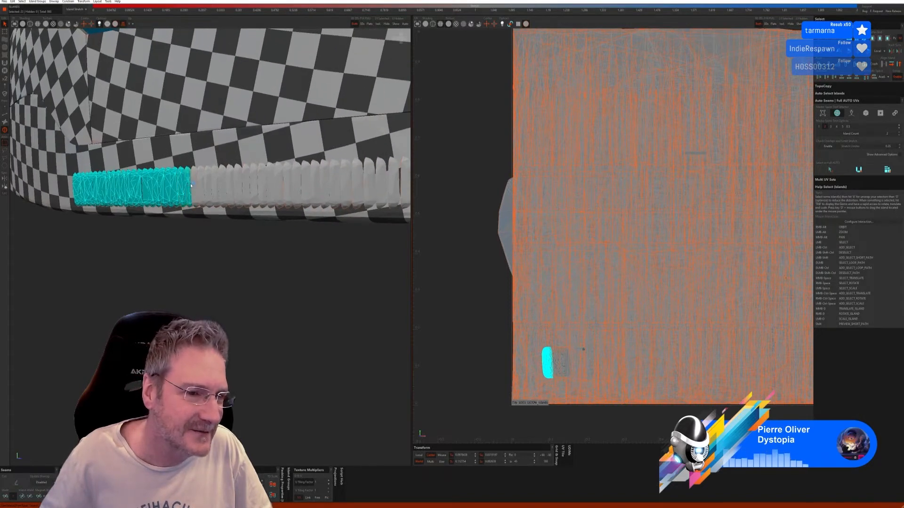
ctrl+click(195, 186)
ctrl+click(203, 186)
drag(214, 186, 305, 183)
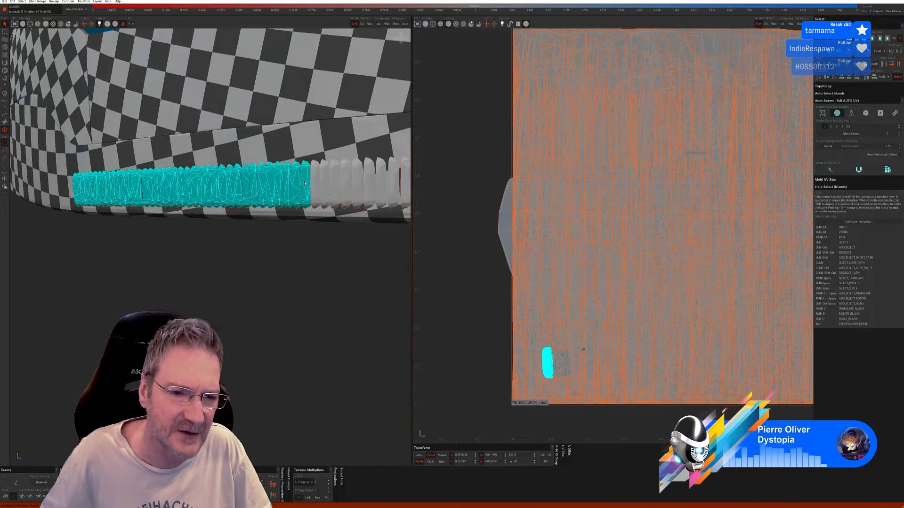
ctrl+click(315, 182)
ctrl+click(325, 183)
scroll(319, 216, down, 2)
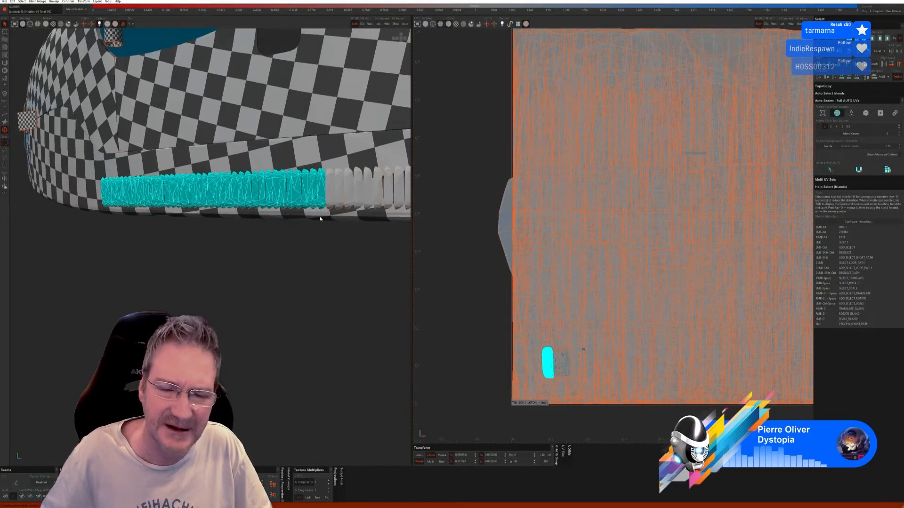
alt+middle_drag(364, 211, 268, 219)
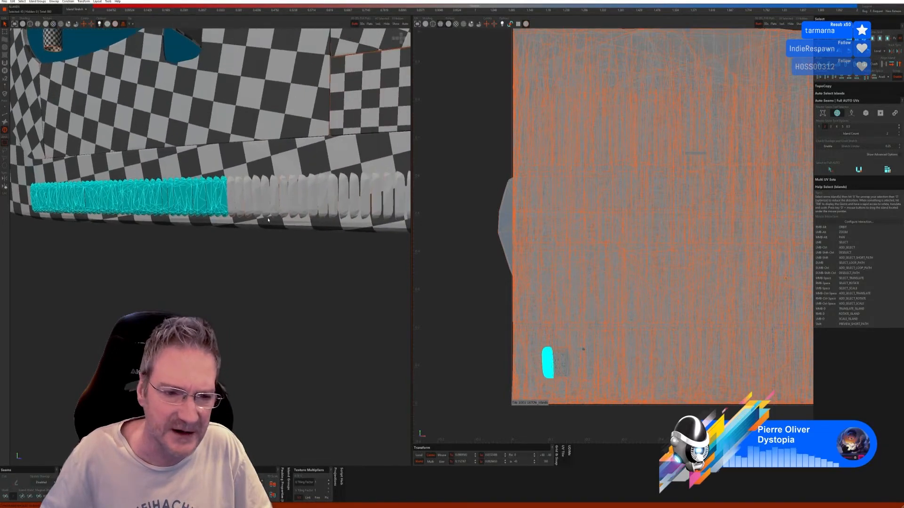
mouse_move(233, 195)
mouse_down()
mouse_move(339, 195)
mouse_move(364, 209)
mouse_up()
scroll(351, 235, down, 2)
alt+middle_drag(351, 235, 285, 231)
ctrl+click(226, 198)
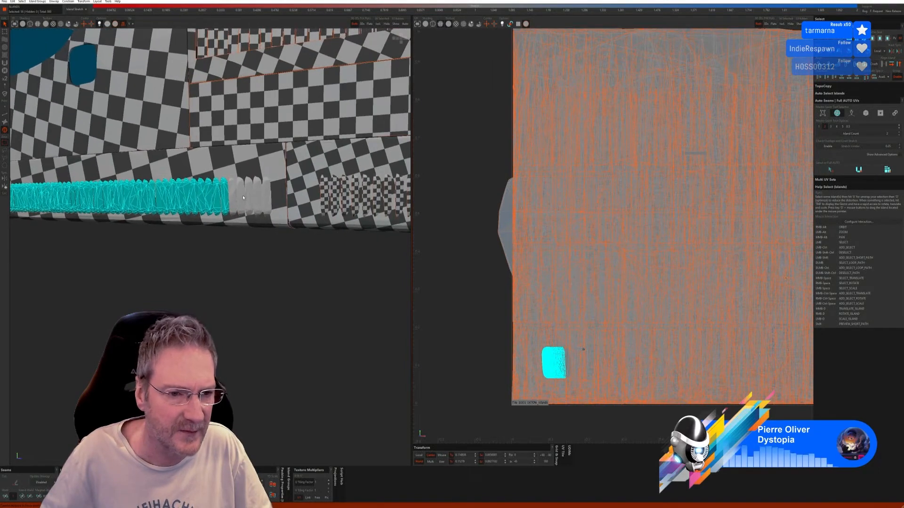
ctrl+click(234, 198)
ctrl+click(241, 197)
ctrl+click(249, 198)
ctrl+click(258, 197)
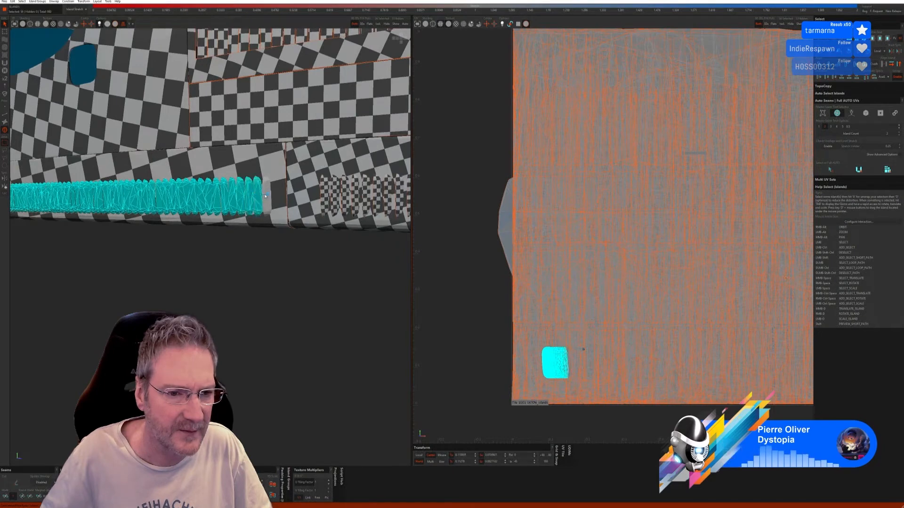
ctrl+click(266, 197)
click(378, 24)
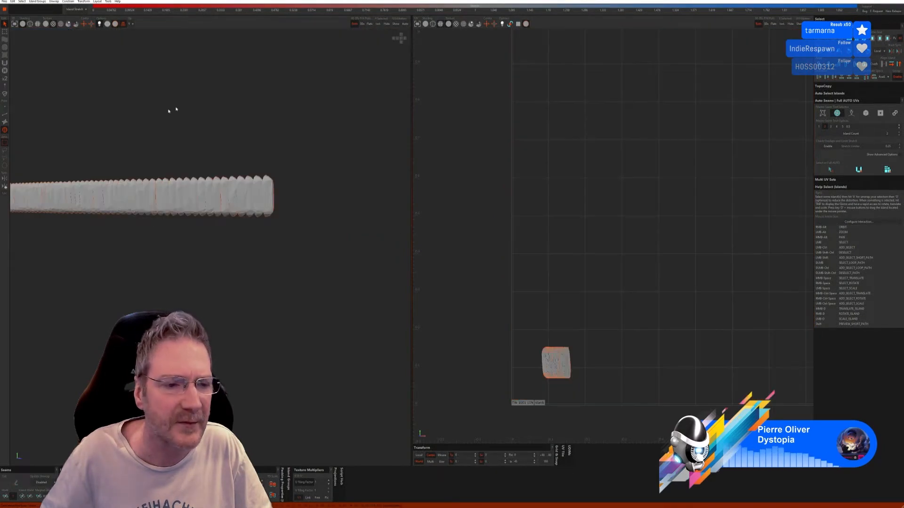
Auto-select seam edges on the long rib strip, unfold and pack its islands, and unhide the other parts
key(2)
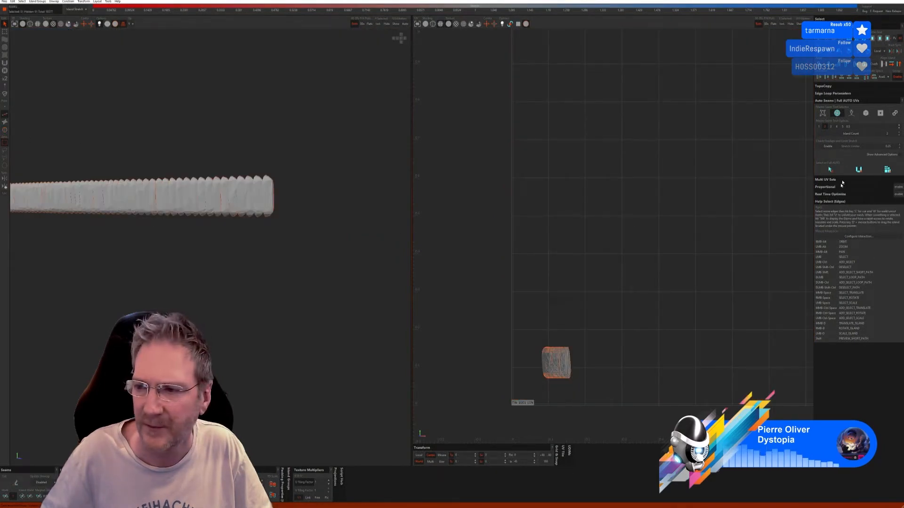
click(833, 170)
click(859, 170)
click(887, 170)
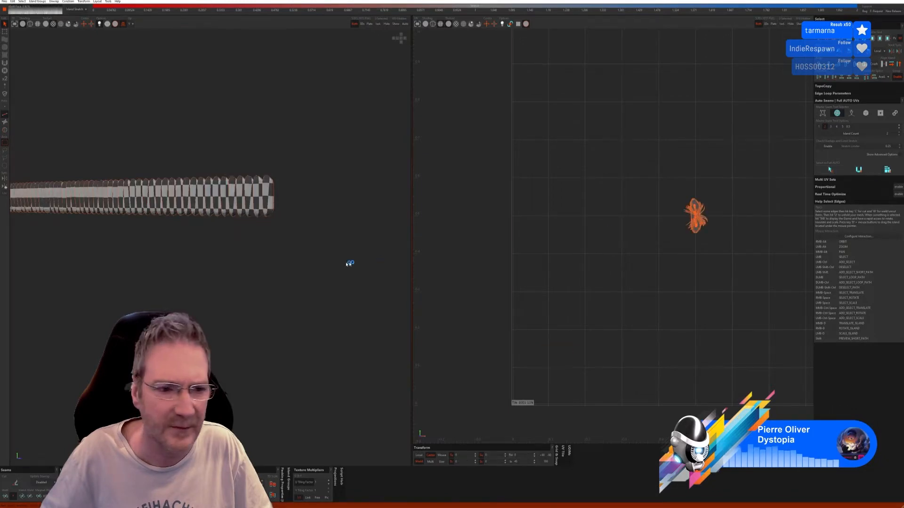
scroll(257, 267, down, 3)
click(396, 24)
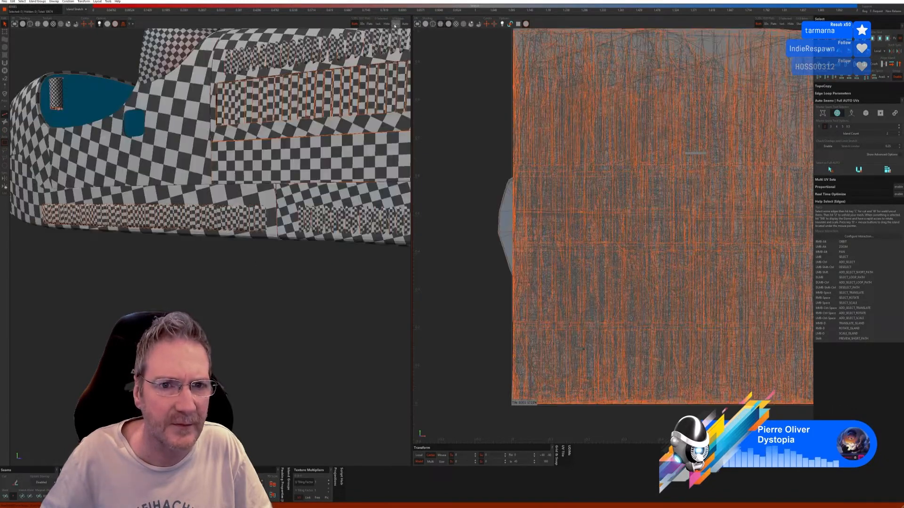
Select the small flat bar inside the car's front opening as an island and isolate it
scroll(243, 245, down, 2)
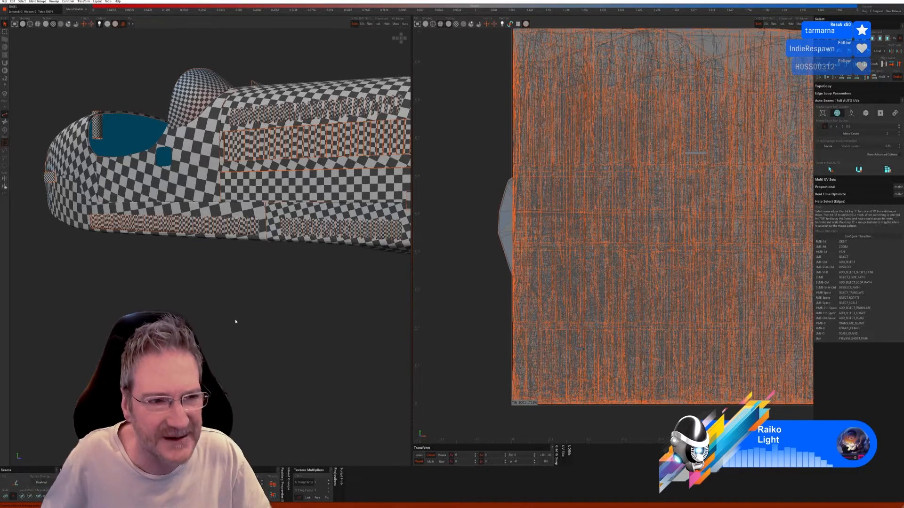
alt+right_drag(212, 264, 181, 265)
scroll(264, 279, down, 4)
scroll(175, 262, up, 4)
scroll(176, 262, up, 2)
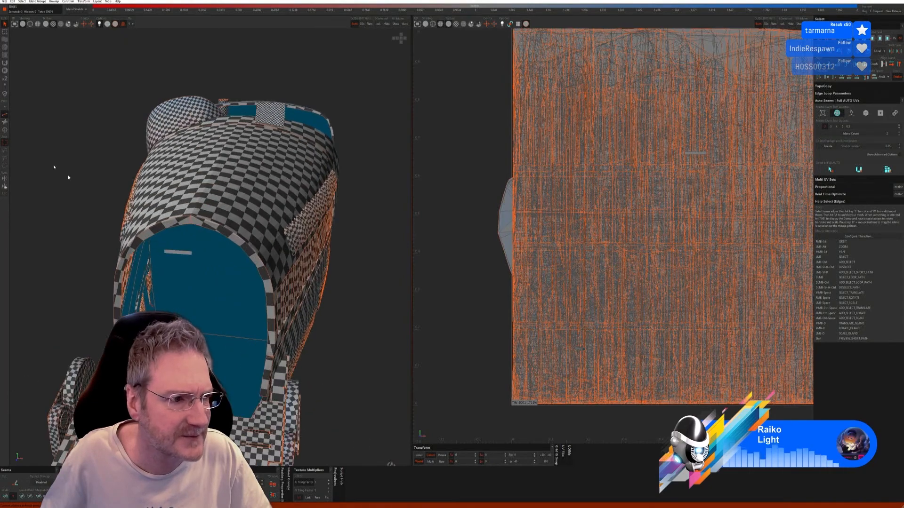
click(2, 129)
click(180, 255)
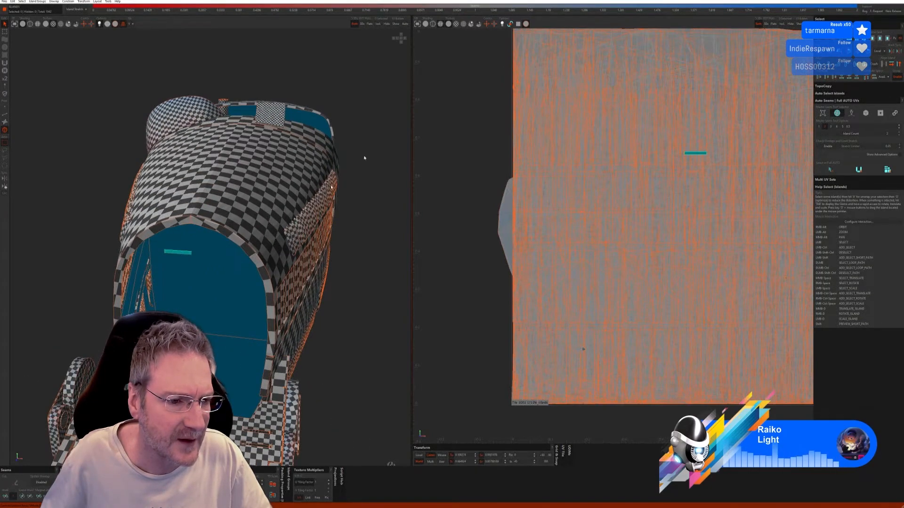
click(378, 24)
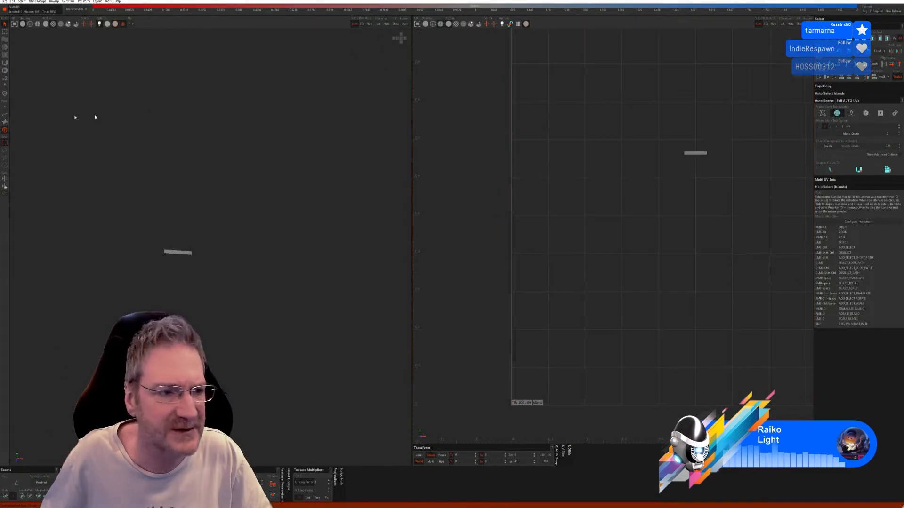
Auto-select seam edges on the isolated flat bar, unfold and pack it, and show the whole car again
click(6, 114)
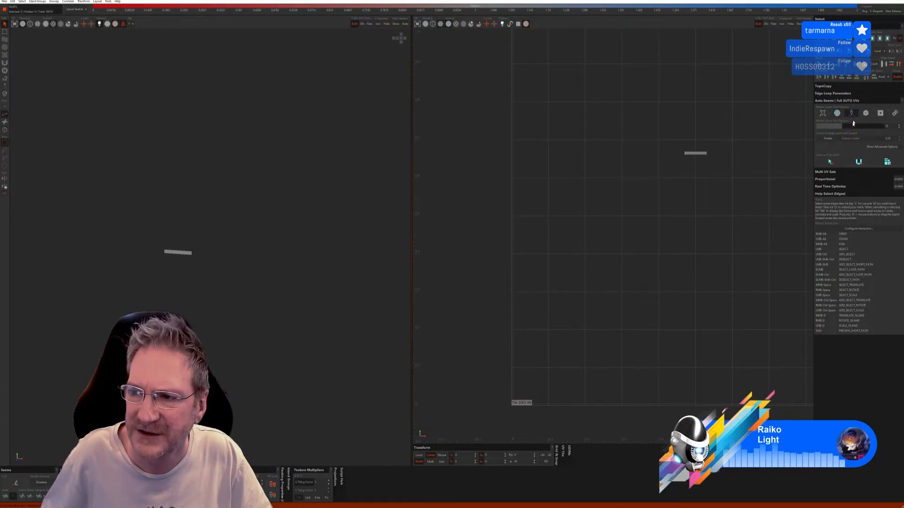
click(832, 163)
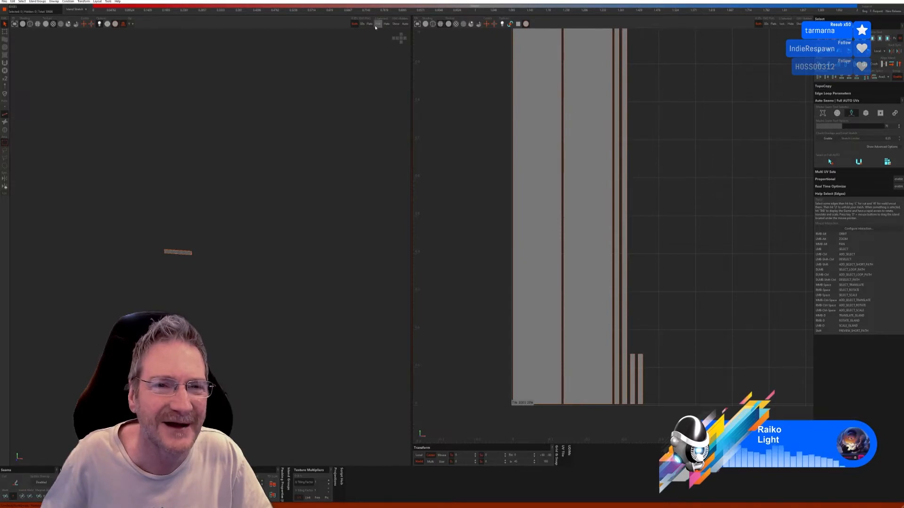
click(396, 25)
Examine the checker texture around the front opening, cockpit, side louvres and tail for parts still left to unwrap
scroll(300, 222, down, 4)
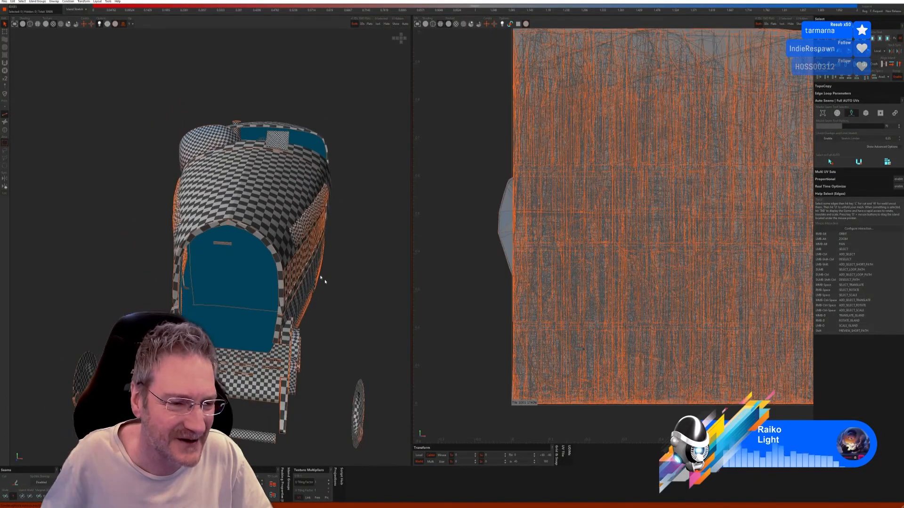
alt+right_drag(325, 281, 328, 295)
alt+drag(327, 294, 291, 340)
alt+right_drag(290, 340, 226, 315)
scroll(209, 309, up, 6)
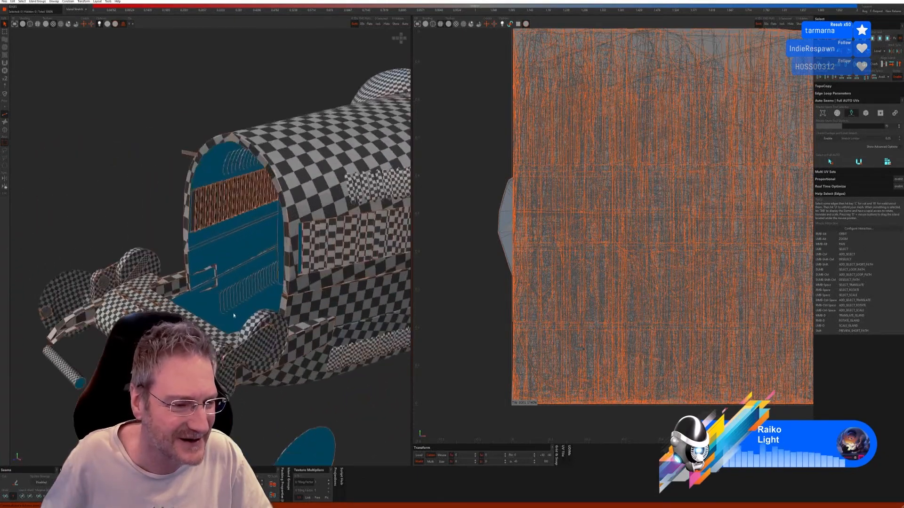
alt+drag(208, 309, 247, 328)
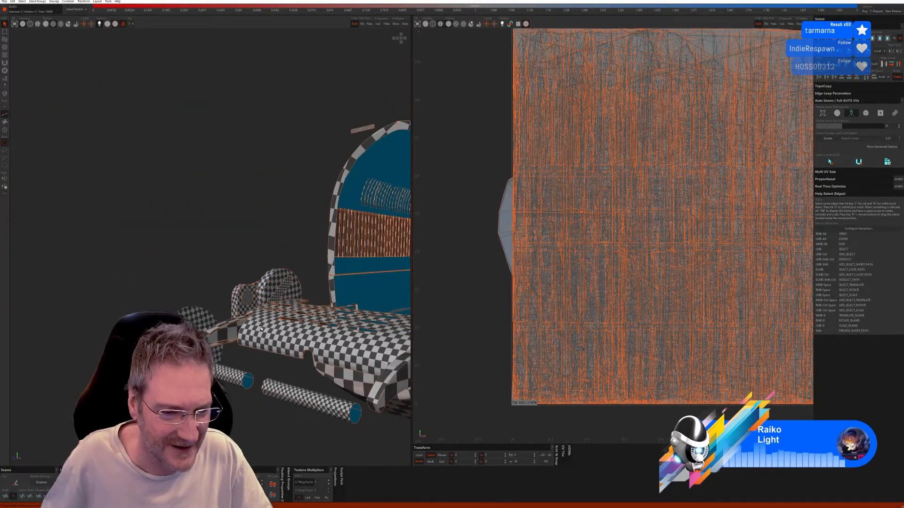
scroll(261, 329, down, 3)
alt+right_drag(261, 329, 182, 217)
alt+drag(181, 218, 299, 267)
alt+middle_drag(299, 267, 181, 280)
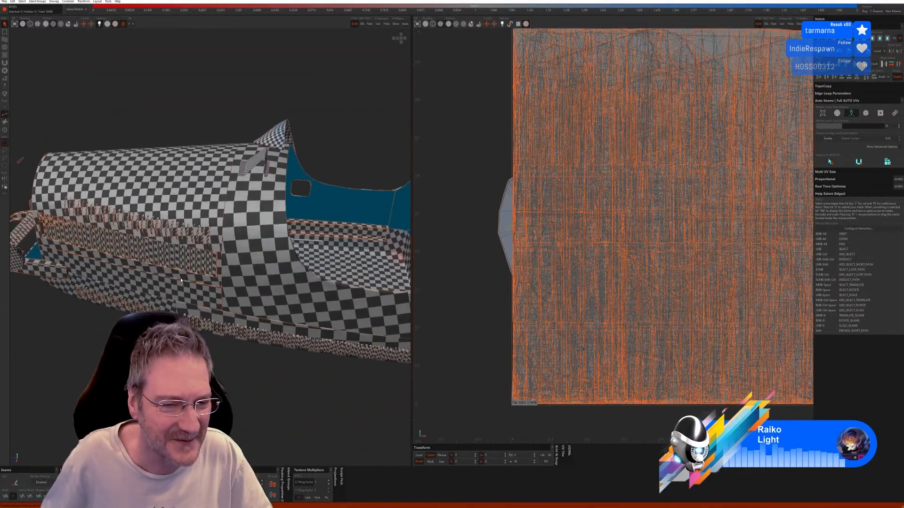
alt+drag(181, 280, 167, 243)
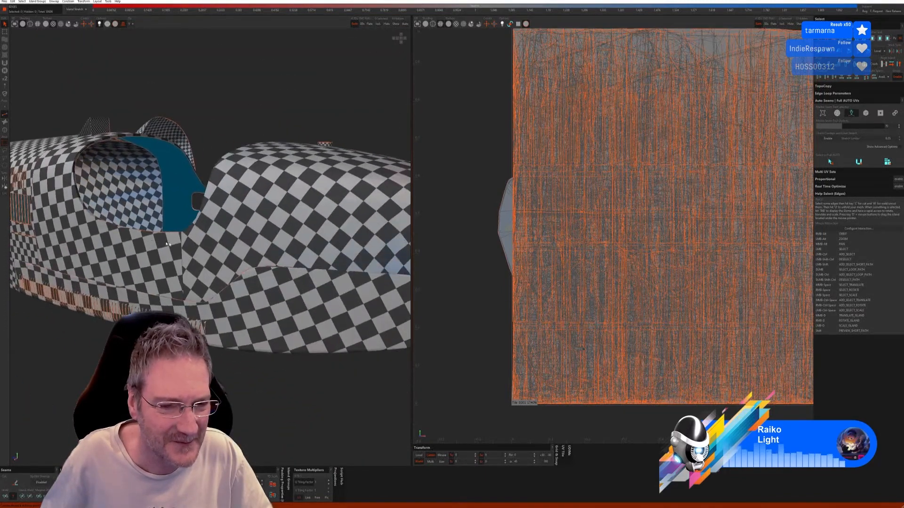
alt+right_drag(167, 244, 199, 263)
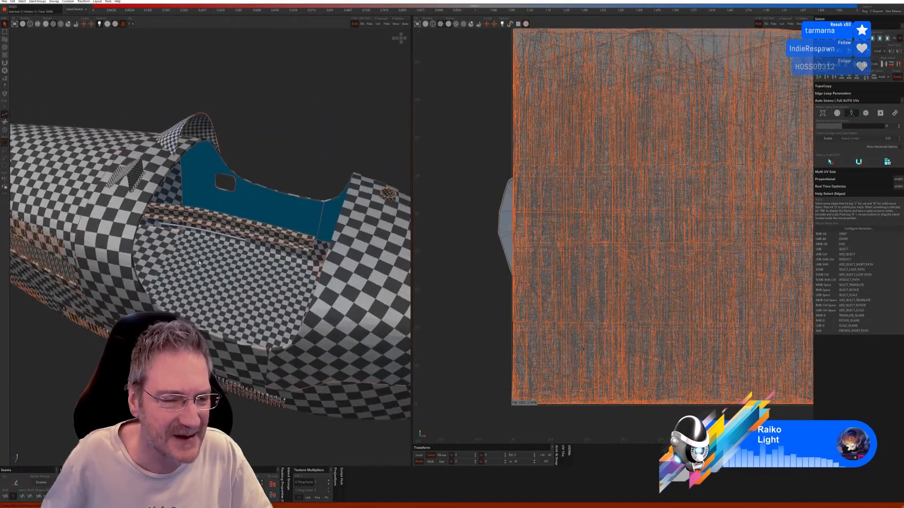
alt+drag(198, 263, 187, 251)
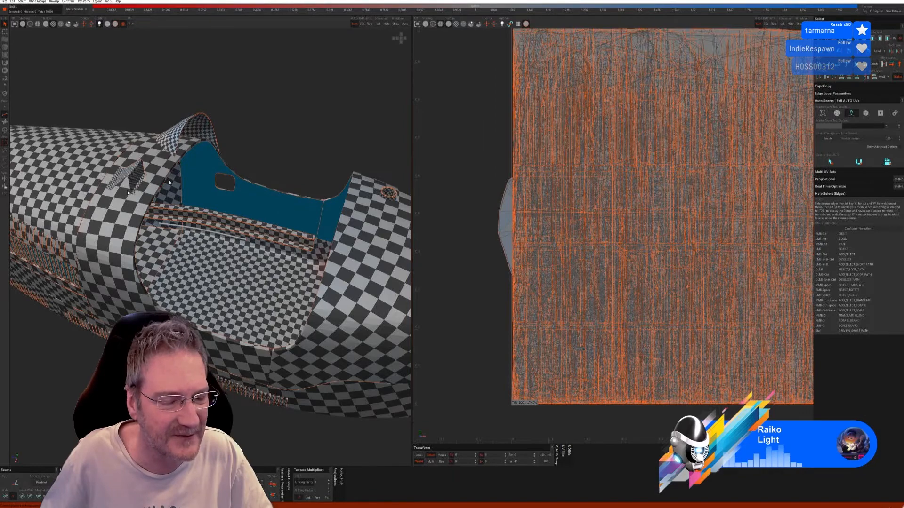
alt+drag(279, 244, 218, 221)
alt+right_drag(217, 221, 311, 224)
scroll(309, 225, down, 5)
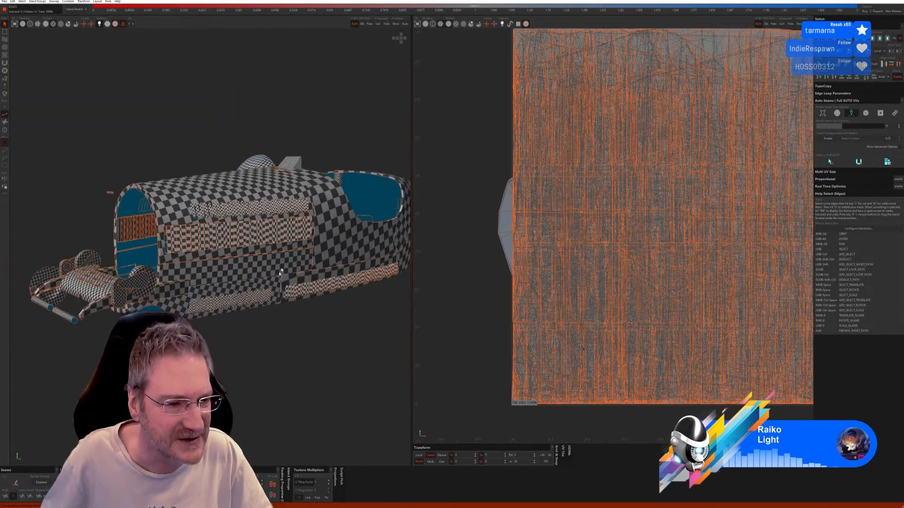
mouse_move(301, 266)
alt+right_down()
mouse_move(273, 310)
mouse_move(246, 254)
mouse_move(304, 274)
alt+right_up()
alt+drag(304, 274, 88, 315)
alt+right_drag(90, 309, 132, 280)
alt+drag(131, 280, 180, 278)
alt+right_drag(179, 277, 230, 318)
scroll(219, 303, down, 3)
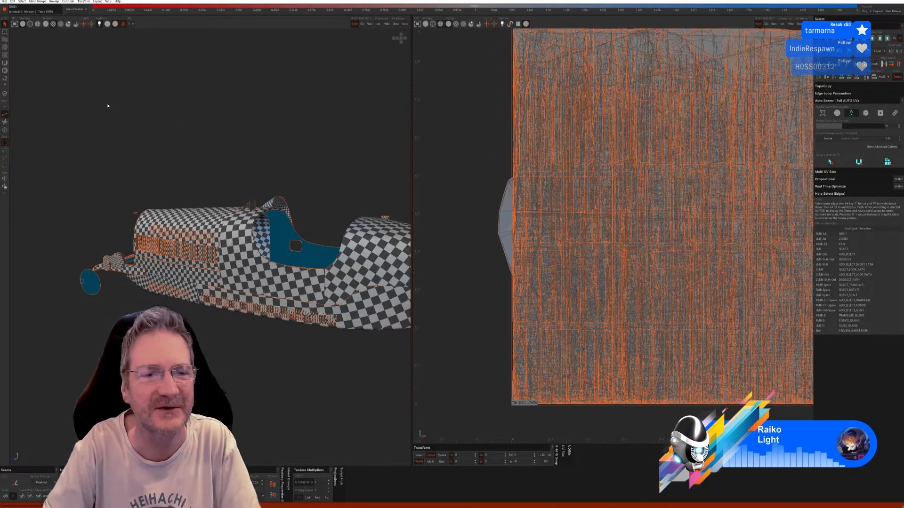
Save the unwrapped car body with its UVs
click(4, 2)
click(13, 30)
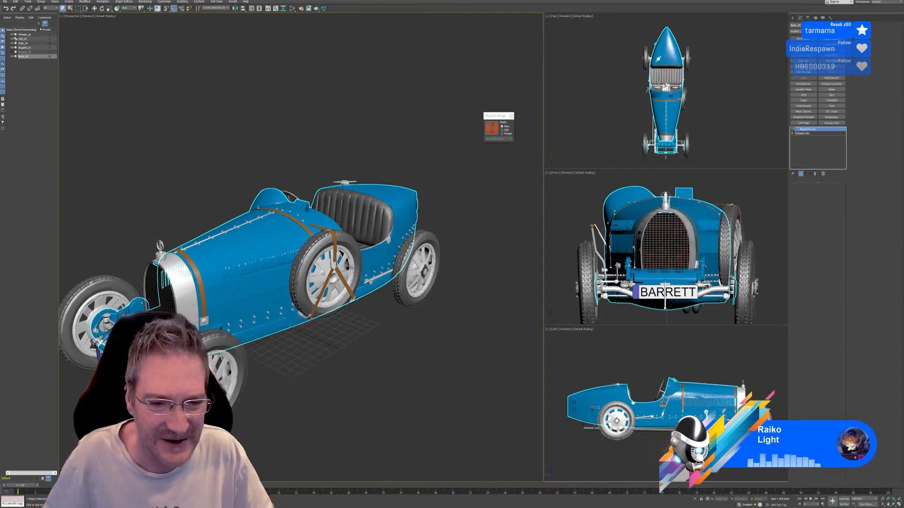
Switch to 3ds Max, isolate the selected car body and close the floating RizomUV bridge window
click(695, 499)
middle_drag(428, 325, 437, 323)
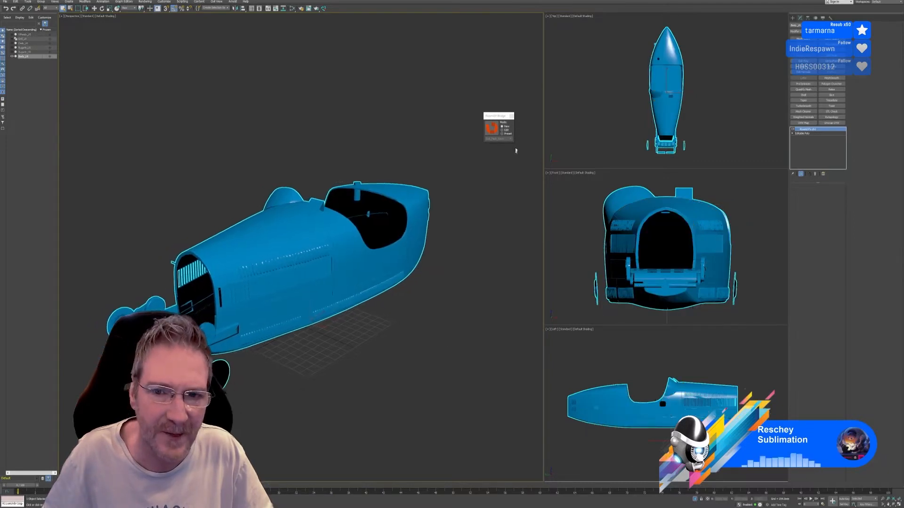
click(511, 117)
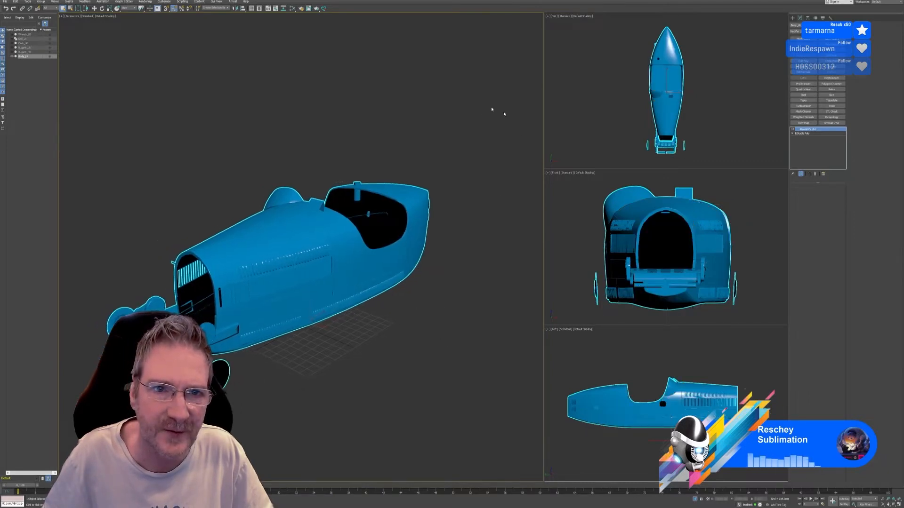
Create a Standard (Legacy) material named CarBody in the Slate Material Editor and assign it to the car body
click(291, 8)
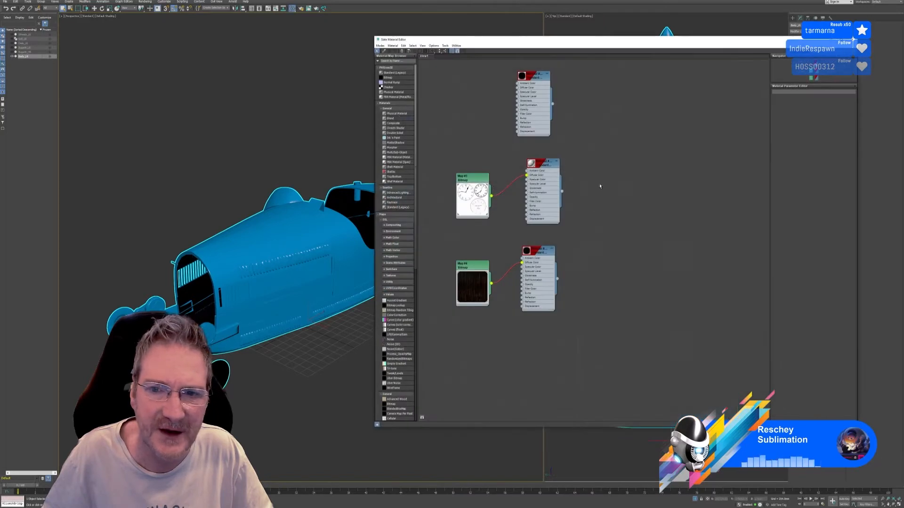
scroll(591, 193, down, 4)
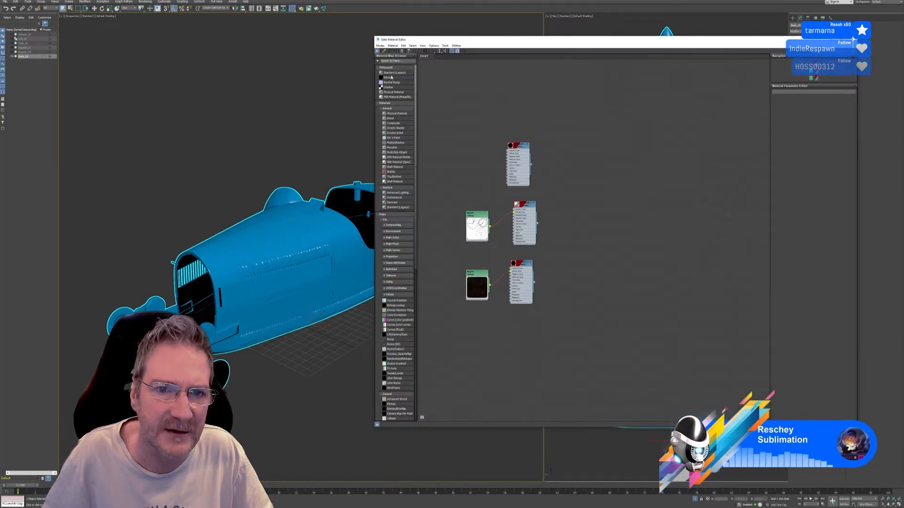
drag(548, 116, 662, 116)
double_click(670, 120)
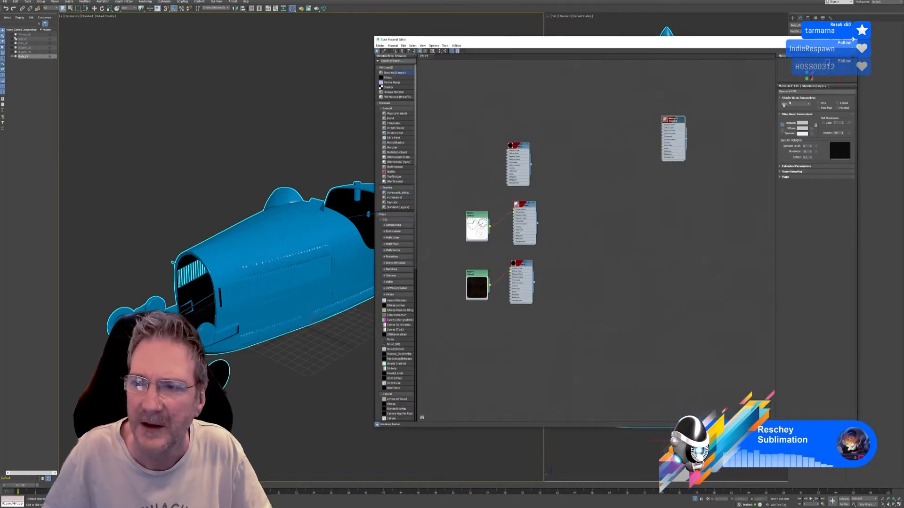
double_click(802, 91)
text(Car)
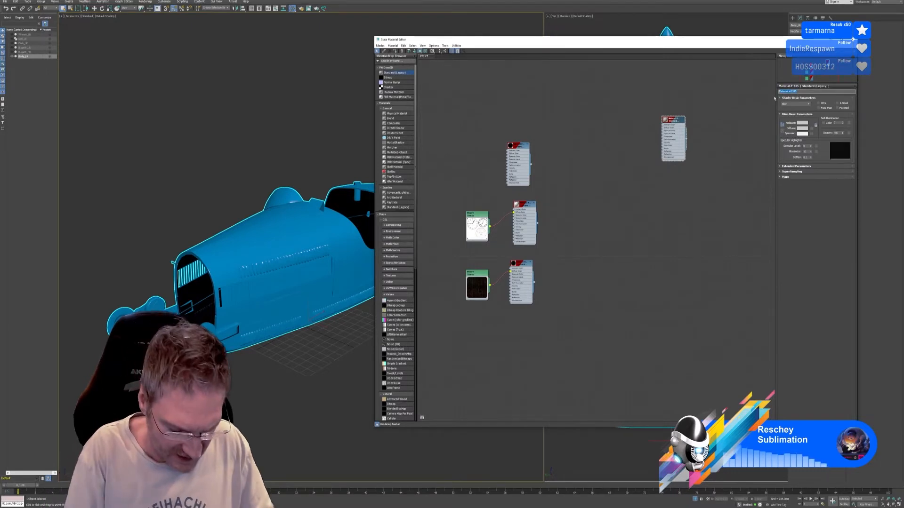
text(Body)
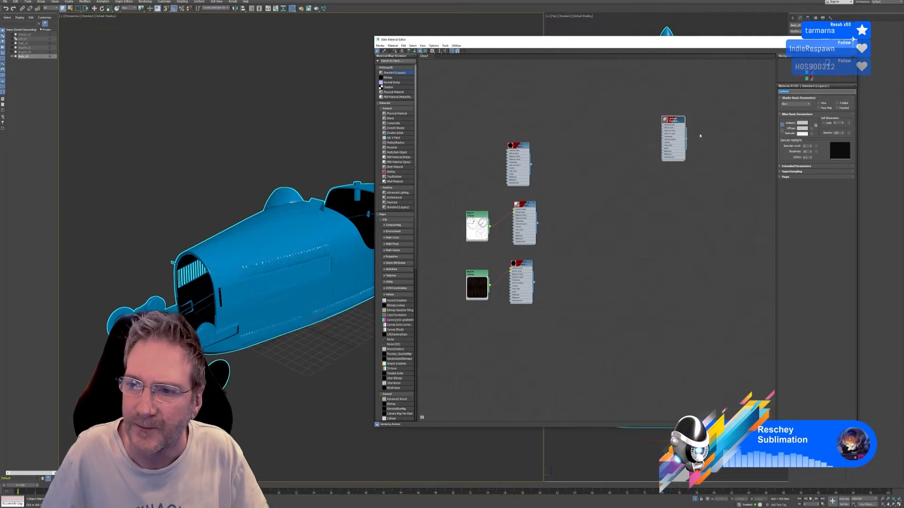
right_click(674, 119)
click(702, 127)
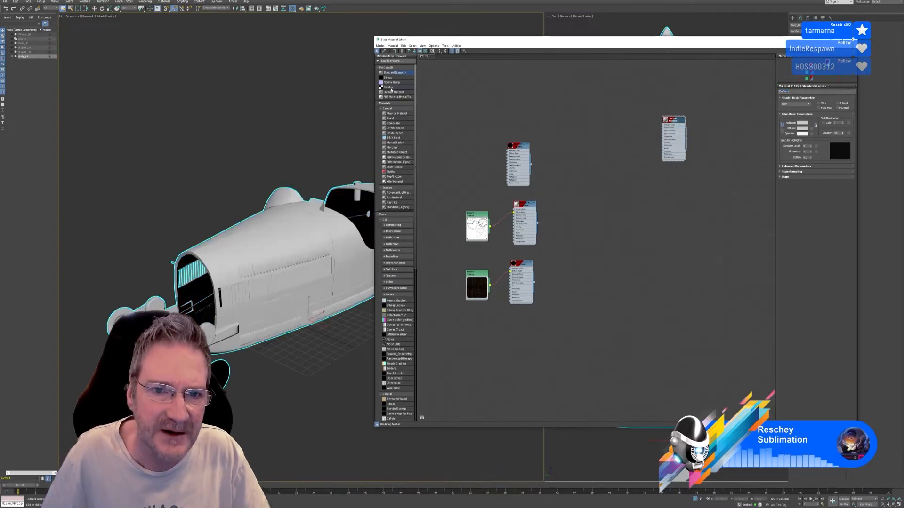
Connect a Checker map to the new material's diffuse color, raise its U tiling and set the V tiling to 60
drag(391, 88, 600, 125)
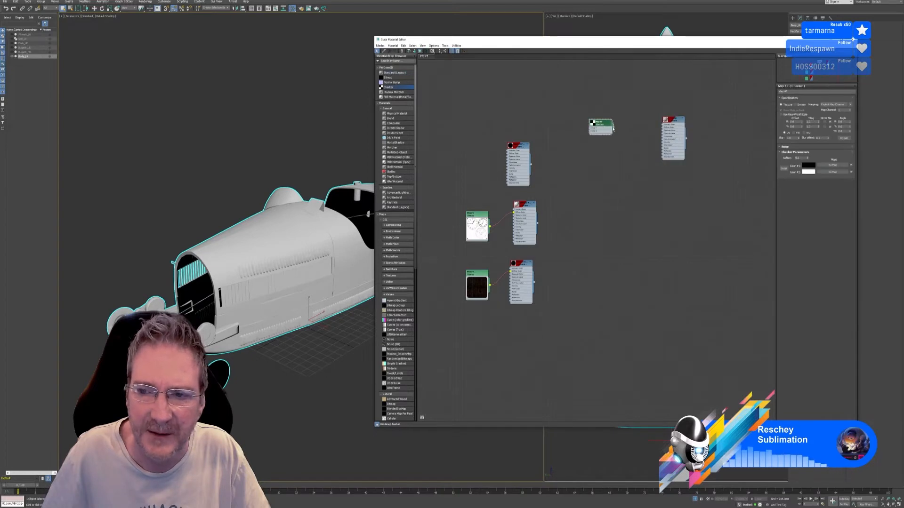
drag(658, 128, 662, 127)
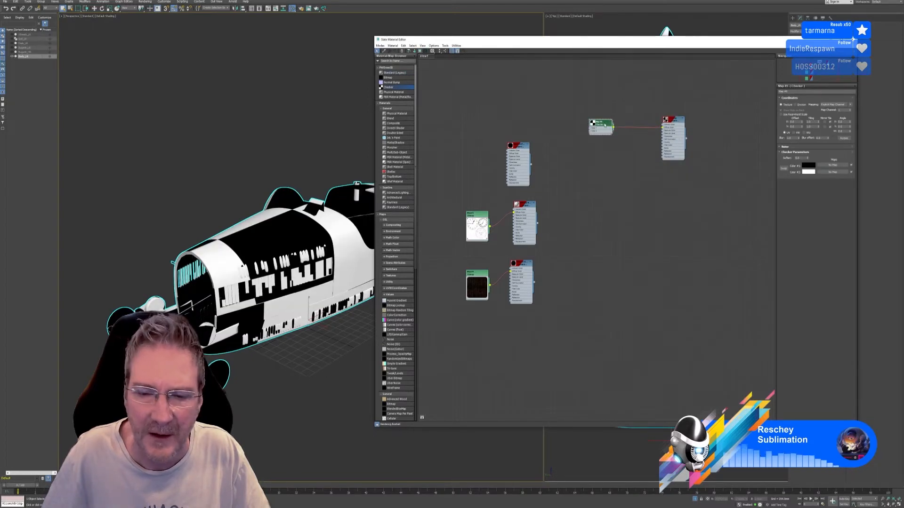
double_click(812, 122)
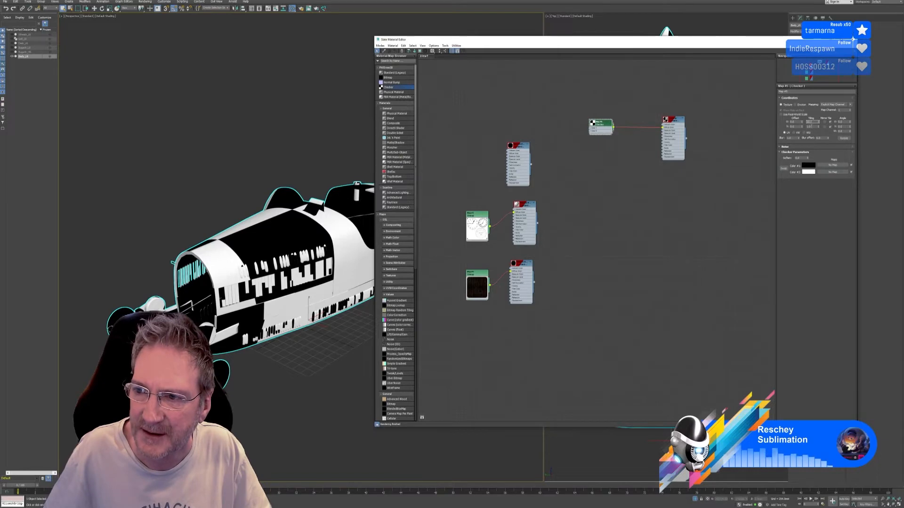
double_click(811, 126)
text(60)
key(Return)
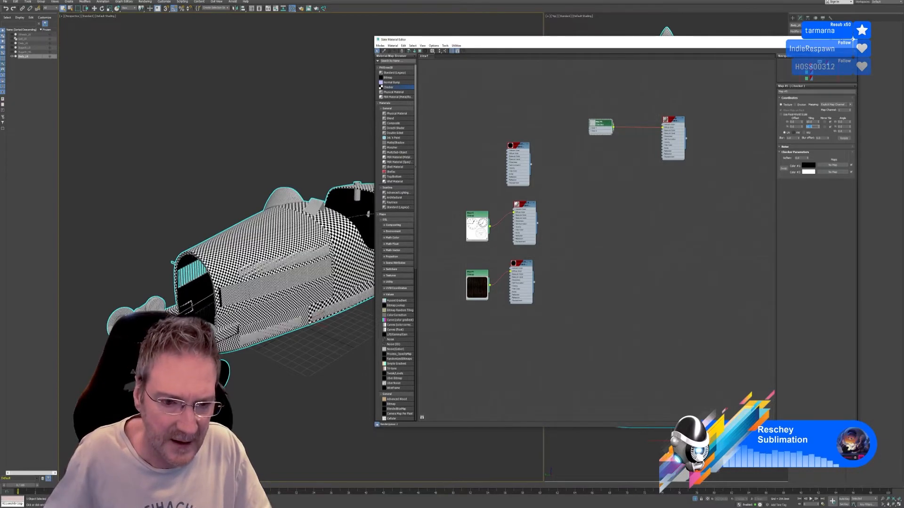
click(852, 40)
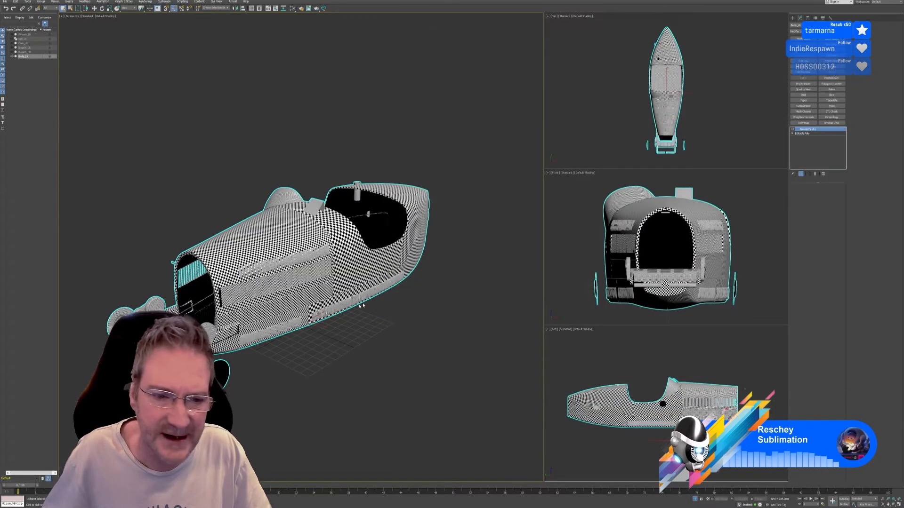
Add an Unwrap UVW modifier to the car body and pack all its overlapping UV islands in the UV editor
click(831, 123)
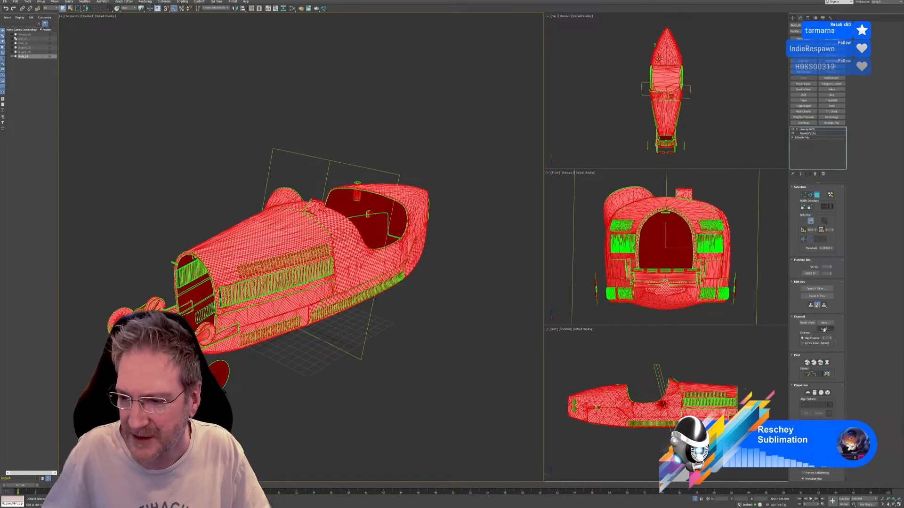
click(816, 289)
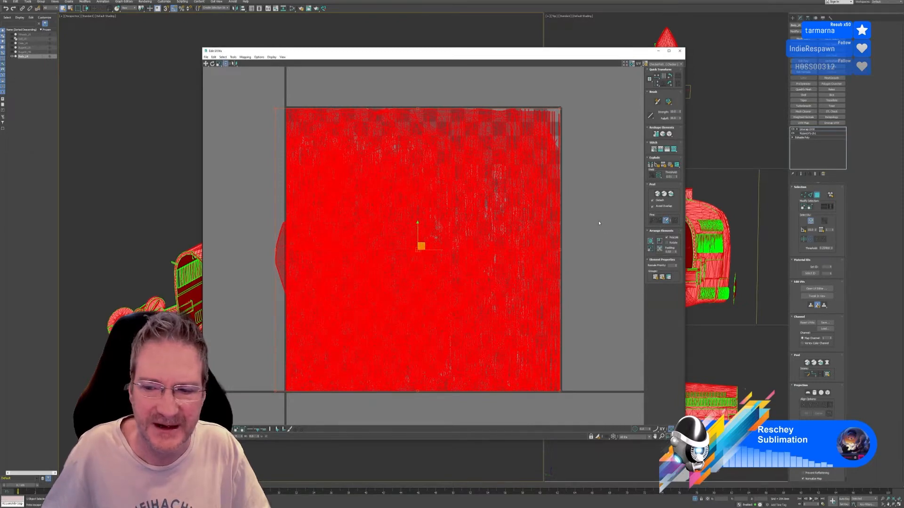
click(602, 207)
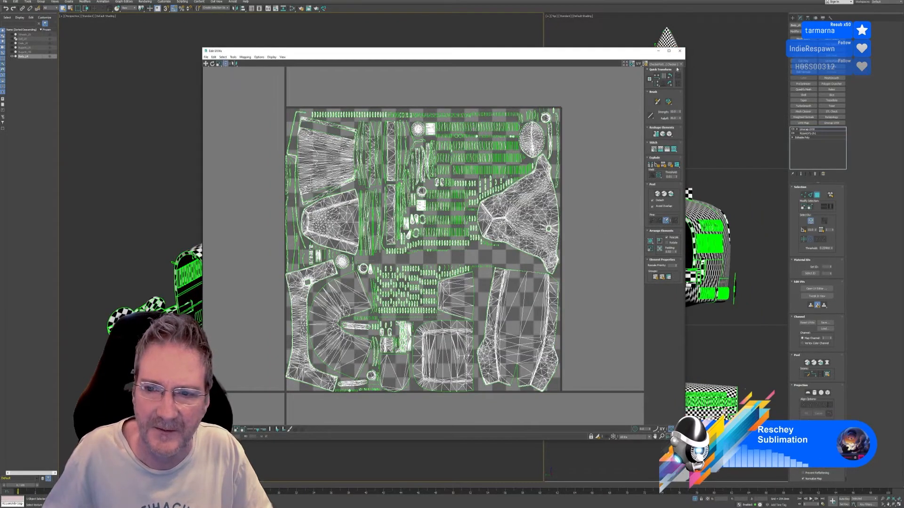
click(679, 51)
click(815, 195)
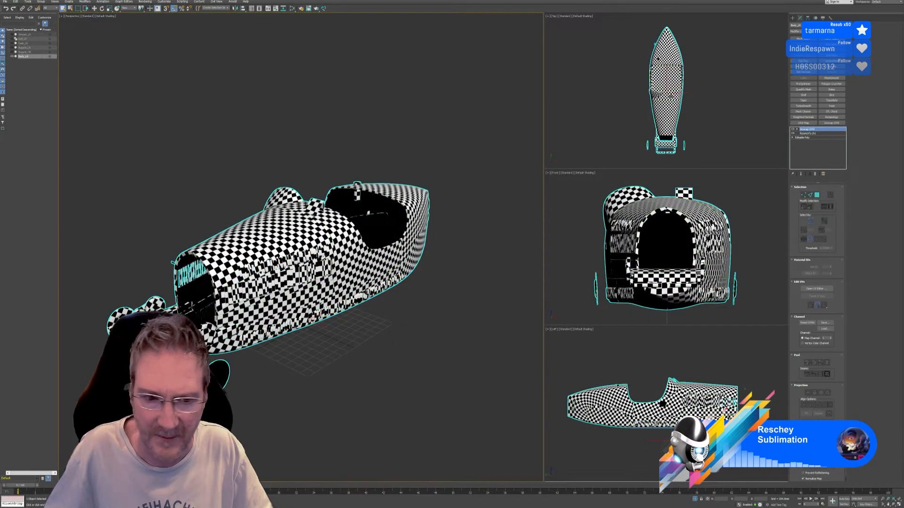
Check the checker pattern on the body's underside and top, and disconnect the Checker map from the body material
scroll(382, 378, down, 5)
alt+middle_drag(359, 380, 471, 417)
scroll(361, 338, up, 5)
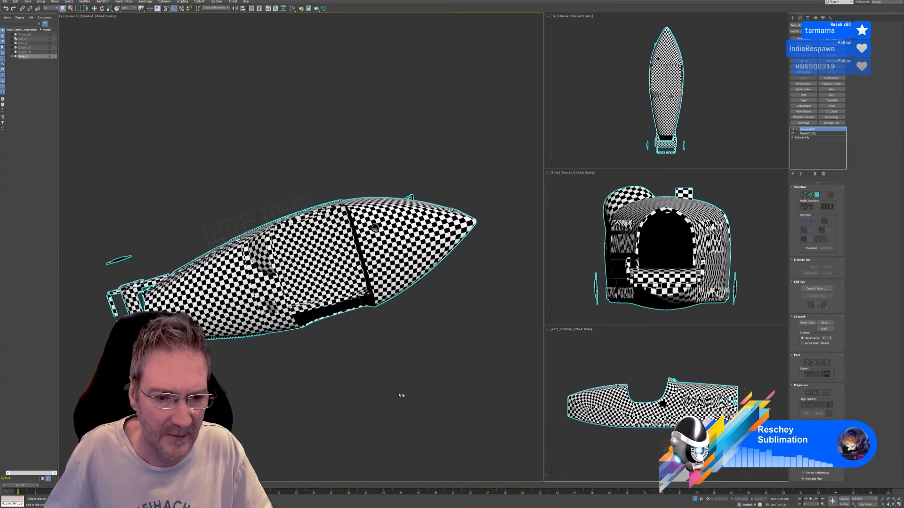
alt+middle_drag(391, 385, 406, 348)
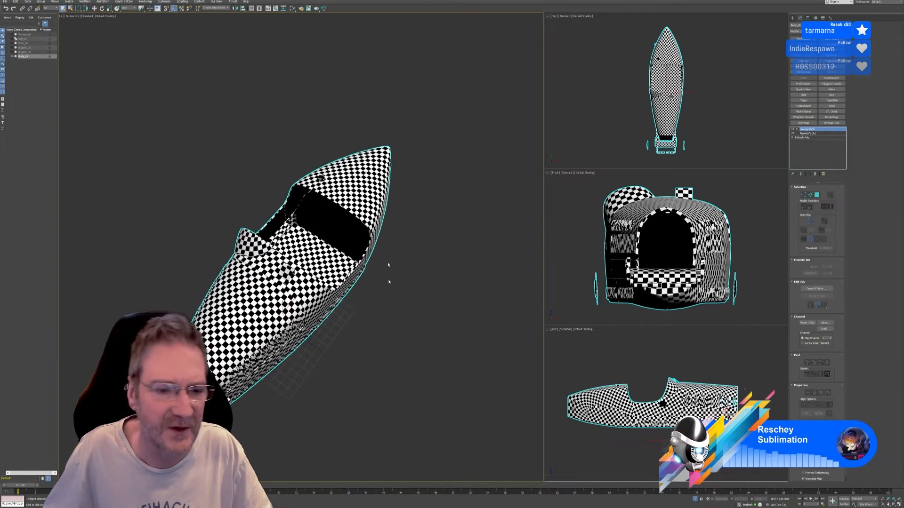
click(292, 9)
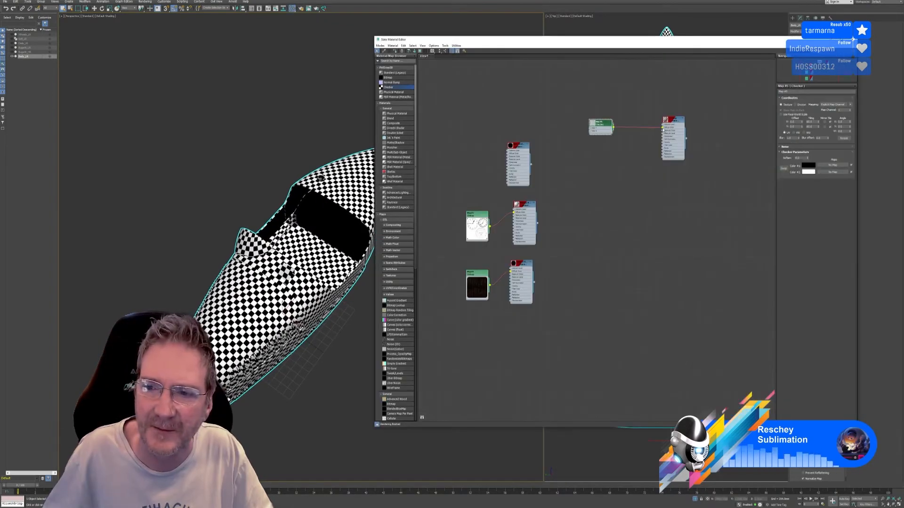
drag(662, 128, 650, 129)
click(851, 40)
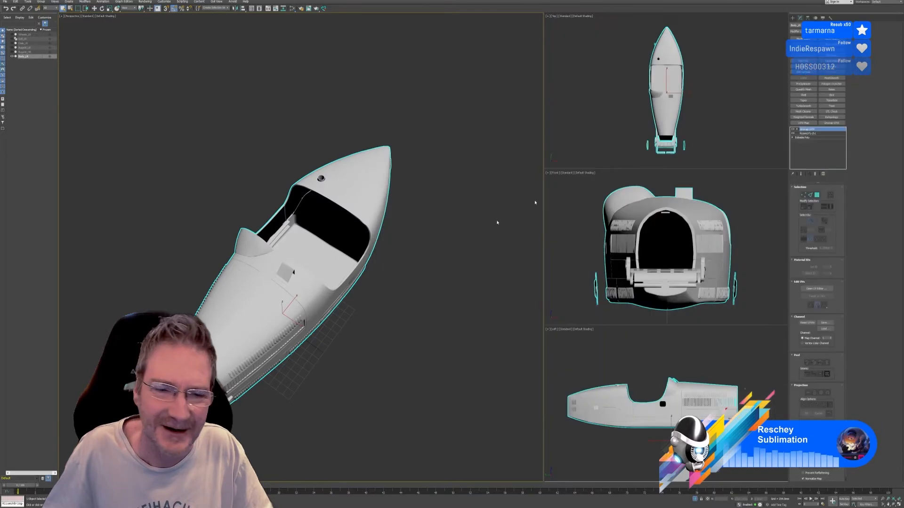
Exit isolation so the wheels, seat, grille and other car parts are shown with the body
middle_drag(433, 241, 465, 195)
alt+middle_drag(439, 317, 432, 307)
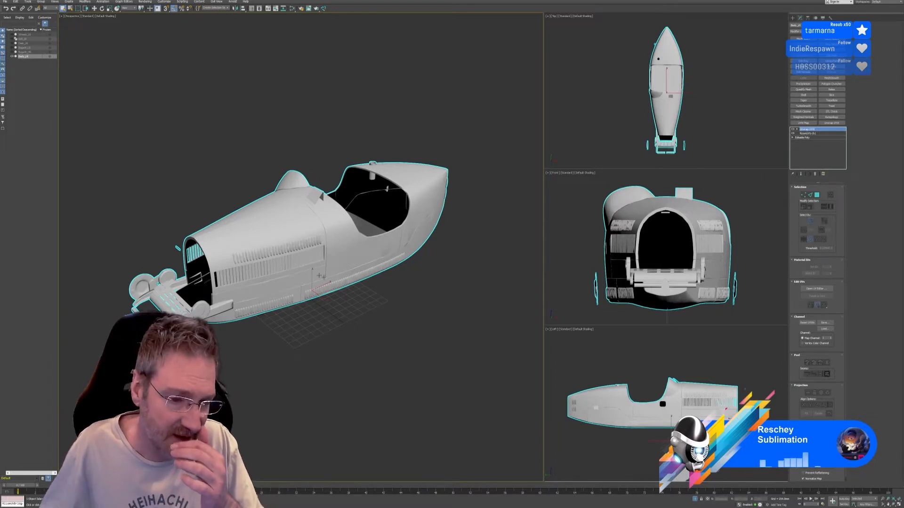
click(694, 499)
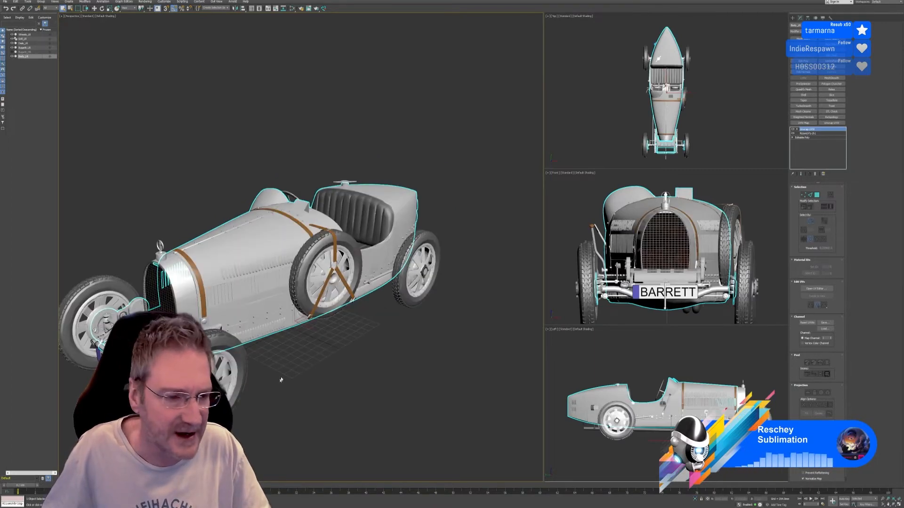
Select the wheels object in the scene list and isolate it from the other car parts
middle_drag(280, 380, 292, 325)
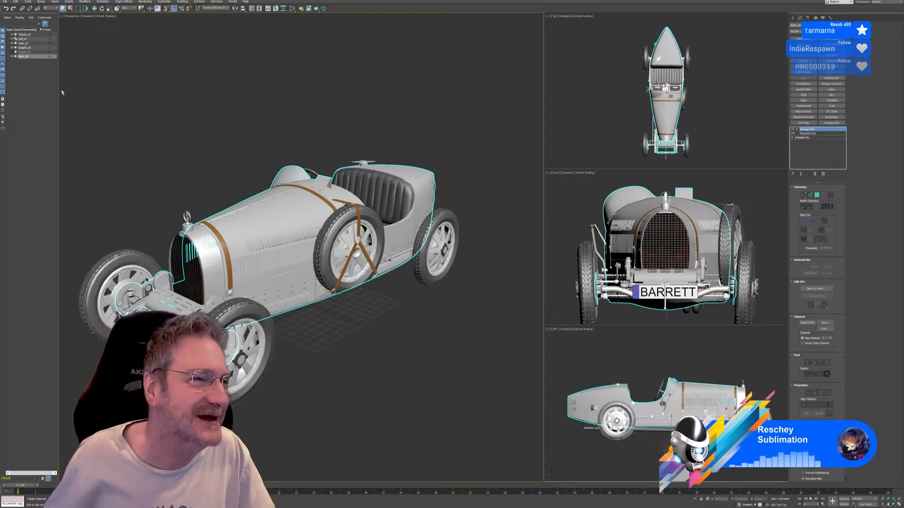
click(25, 34)
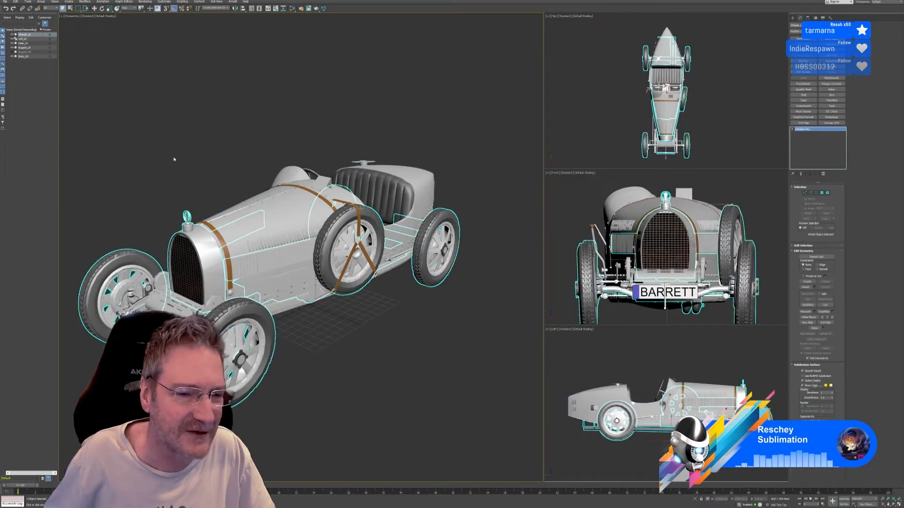
click(695, 500)
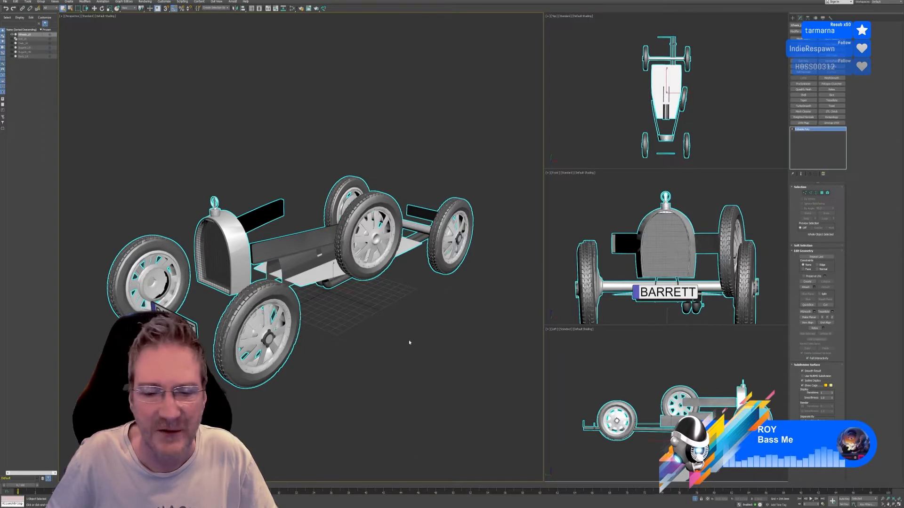
Examine the isolated wheels, axles, radiator shell and number plate from above, below and close up
right_click(409, 311)
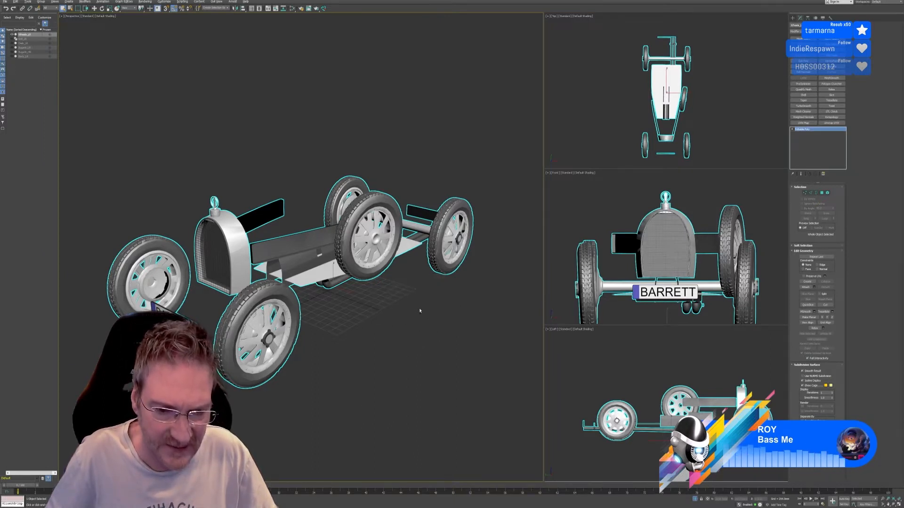
right_click(417, 305)
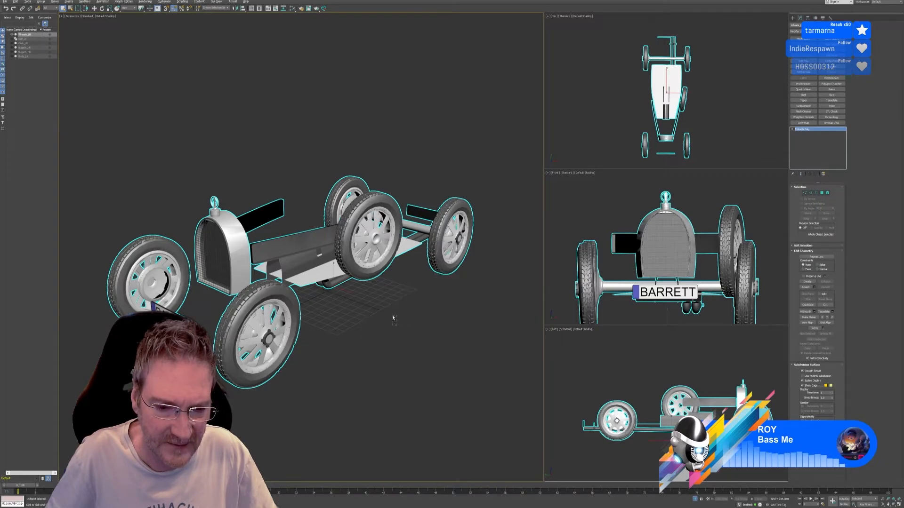
alt+middle_drag(406, 321, 399, 309)
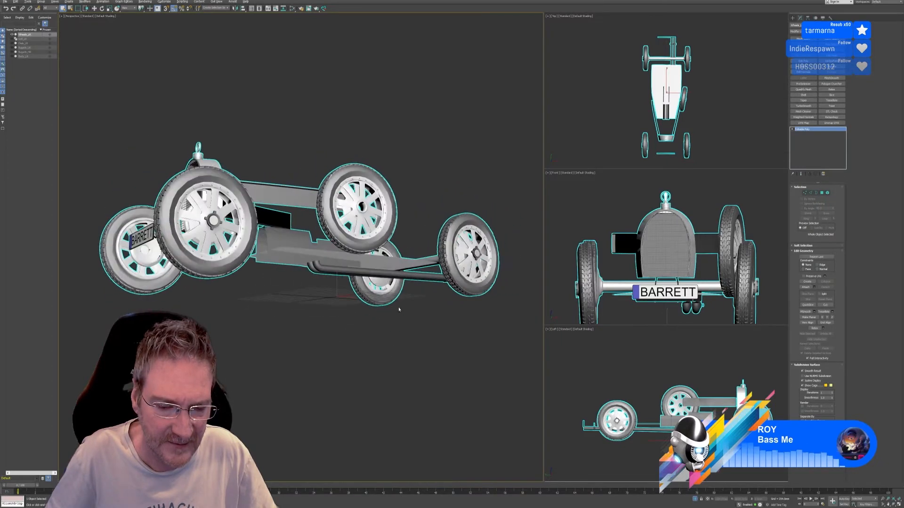
scroll(417, 351, up, 3)
alt+middle_drag(416, 349, 380, 355)
scroll(376, 348, down, 4)
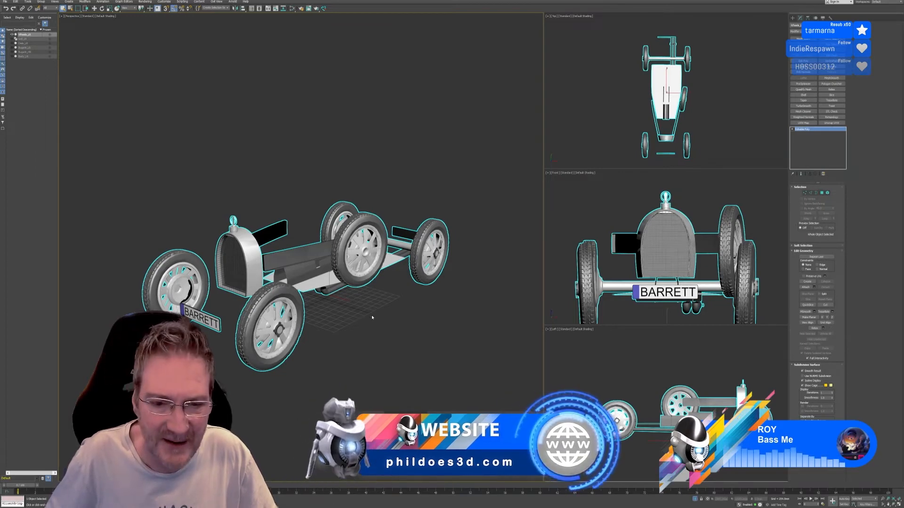
scroll(367, 315, up, 6)
scroll(367, 315, down, 6)
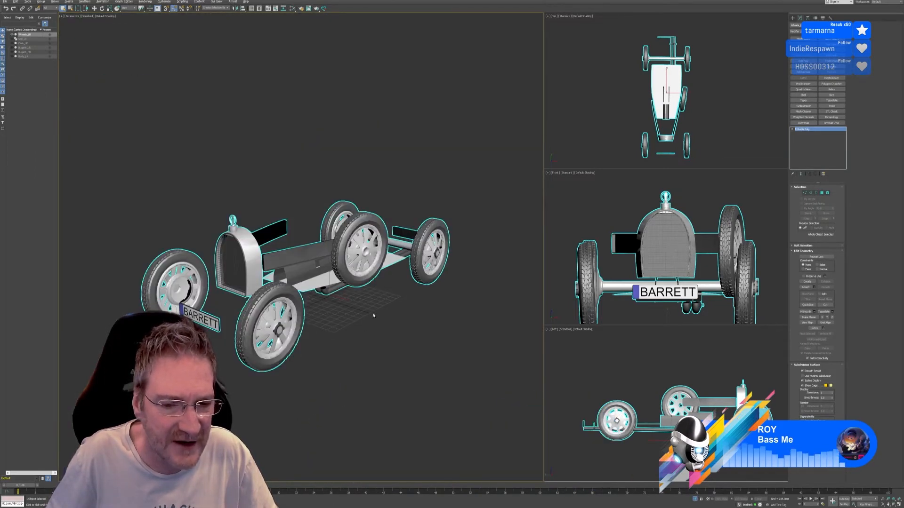
mouse_move(373, 315)
alt+middle_down()
mouse_move(357, 324)
mouse_move(368, 294)
mouse_move(365, 331)
mouse_move(376, 318)
alt+middle_up()
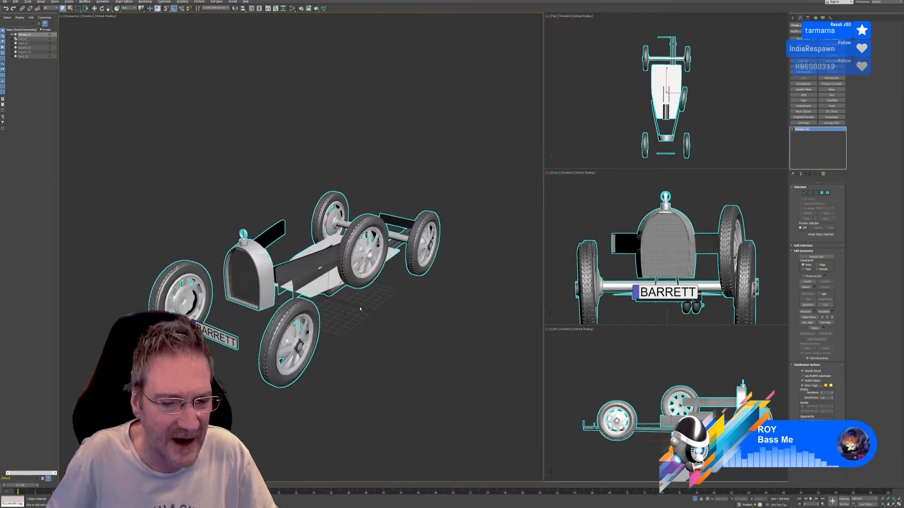
scroll(361, 308, up, 1)
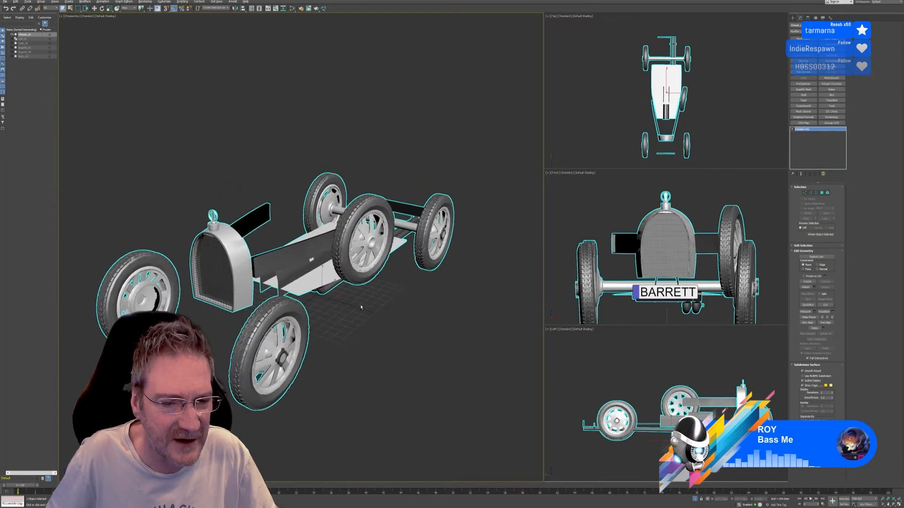
alt+middle_drag(361, 307, 365, 312)
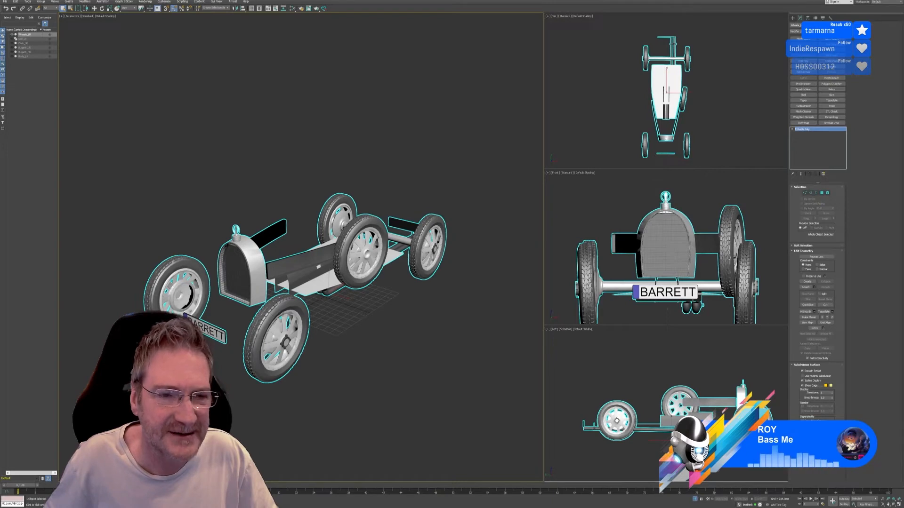
Save the scene and send the isolated wheels object to RizomUV through the bridge
click(324, 8)
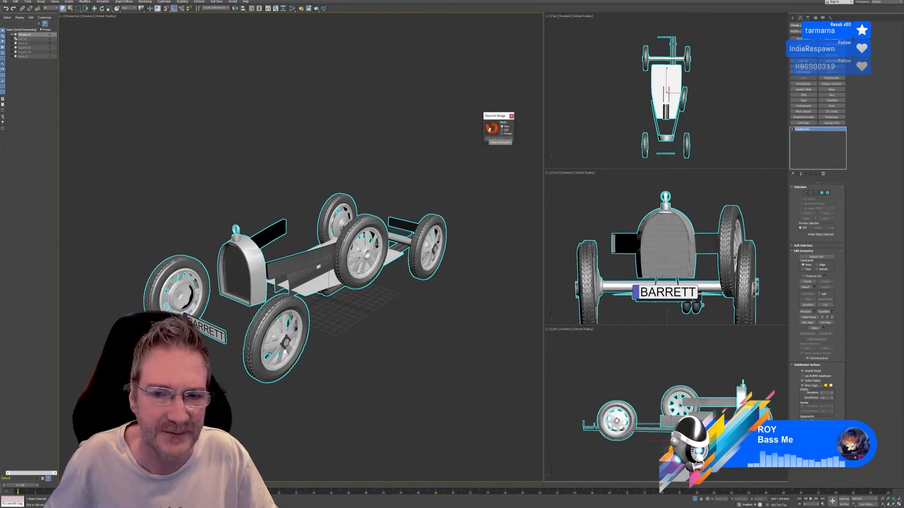
click(489, 128)
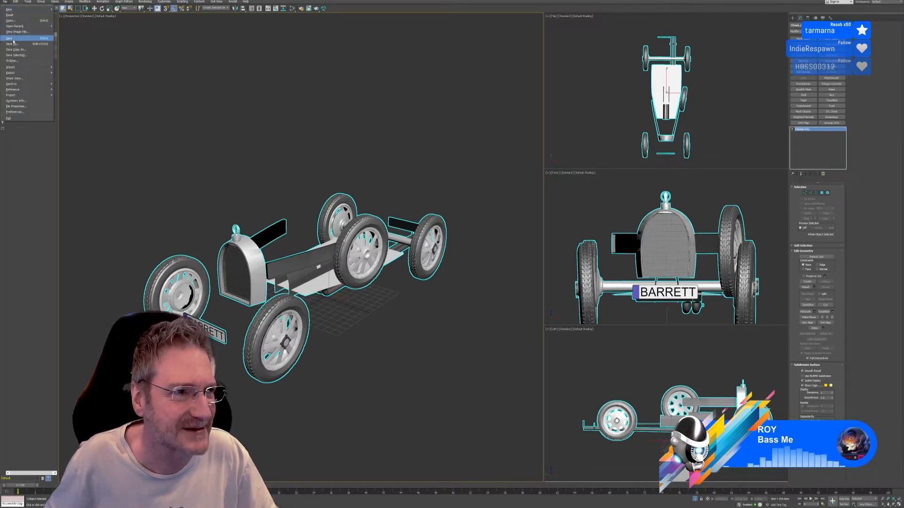
click(18, 38)
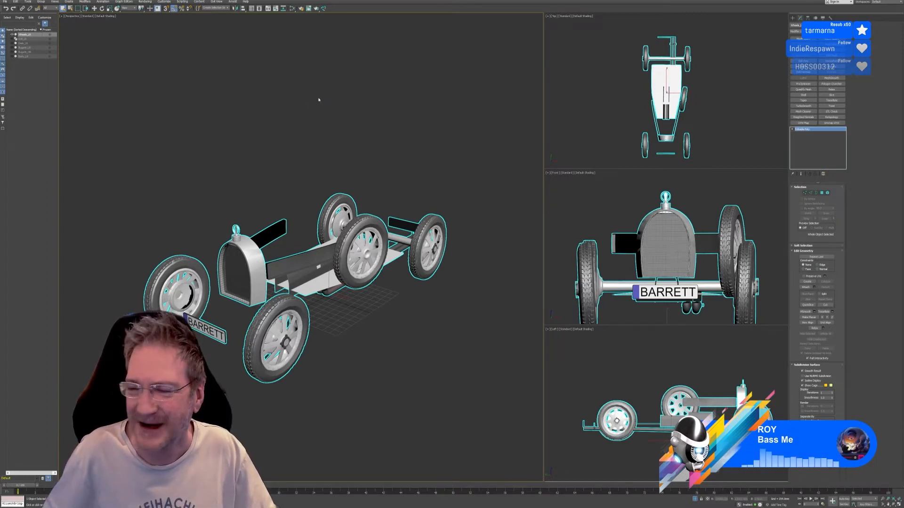
click(322, 8)
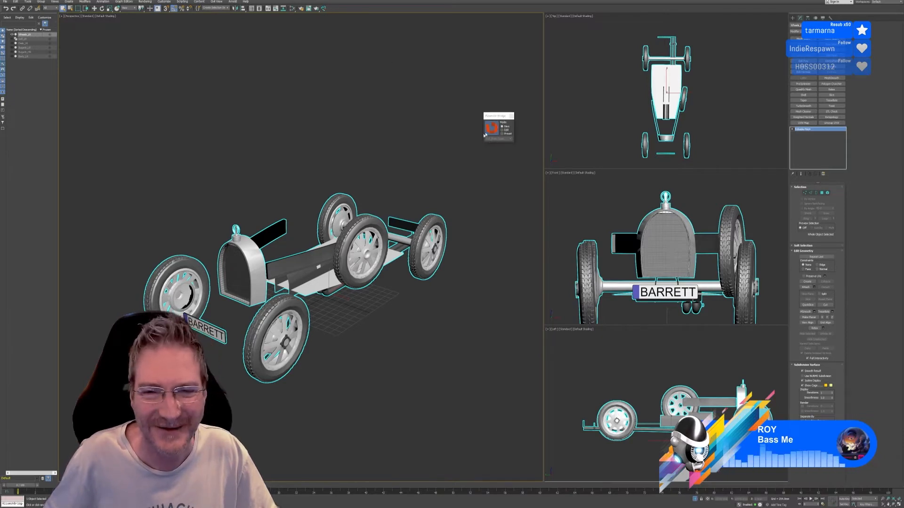
click(413, 178)
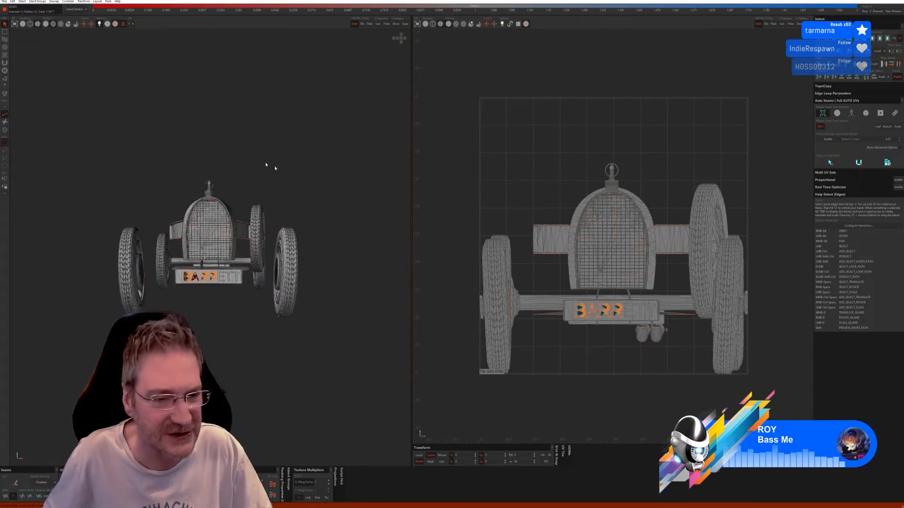
Select the UV islands of the two long side panels behind the radiator and isolate them
alt+drag(269, 167, 260, 193)
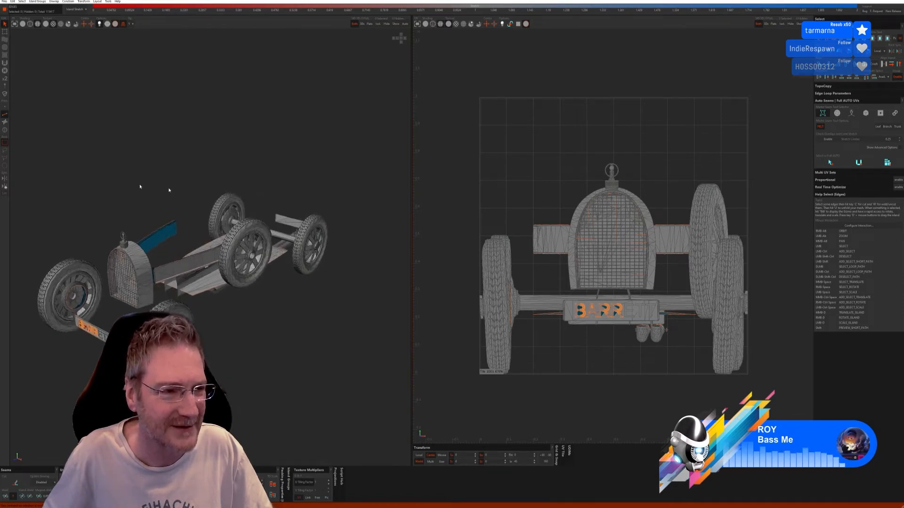
click(6, 131)
click(177, 271)
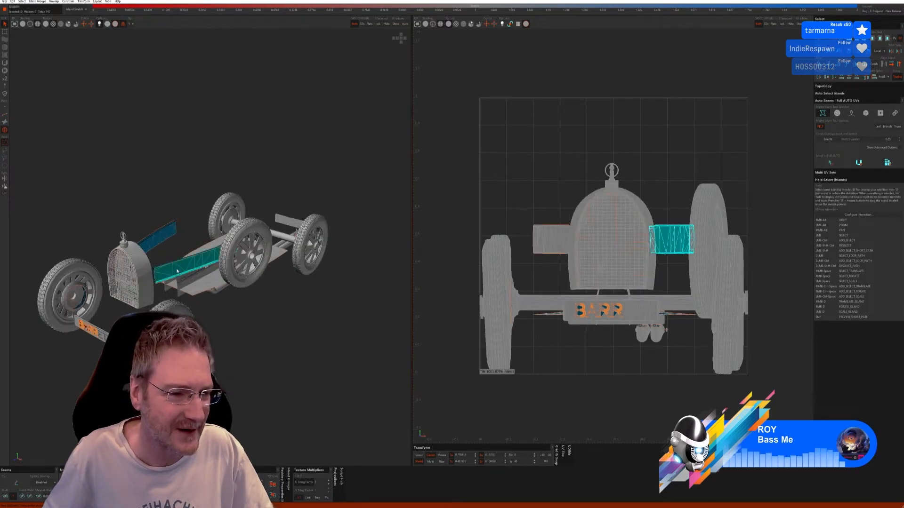
ctrl+click(157, 242)
alt+drag(157, 242, 254, 249)
click(378, 23)
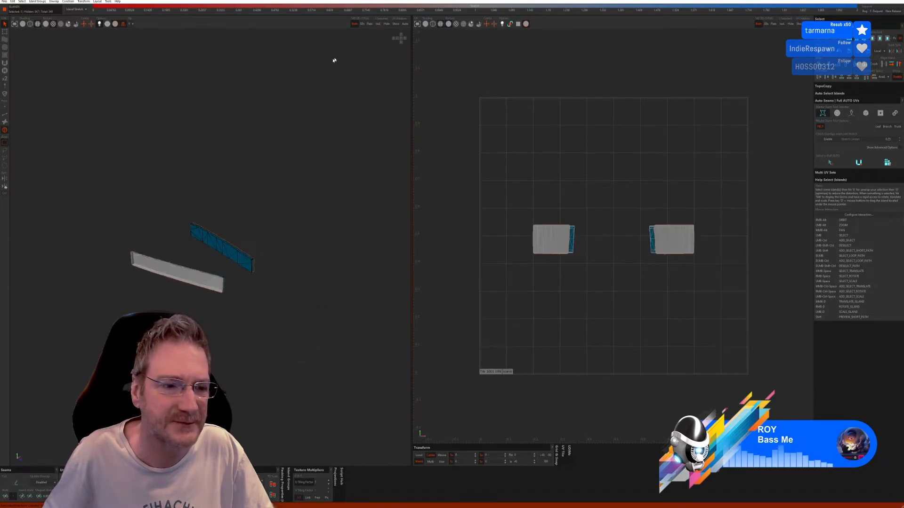
Try one Auto Seams method with unwrapping and packing on the two isolated side panels
click(5, 121)
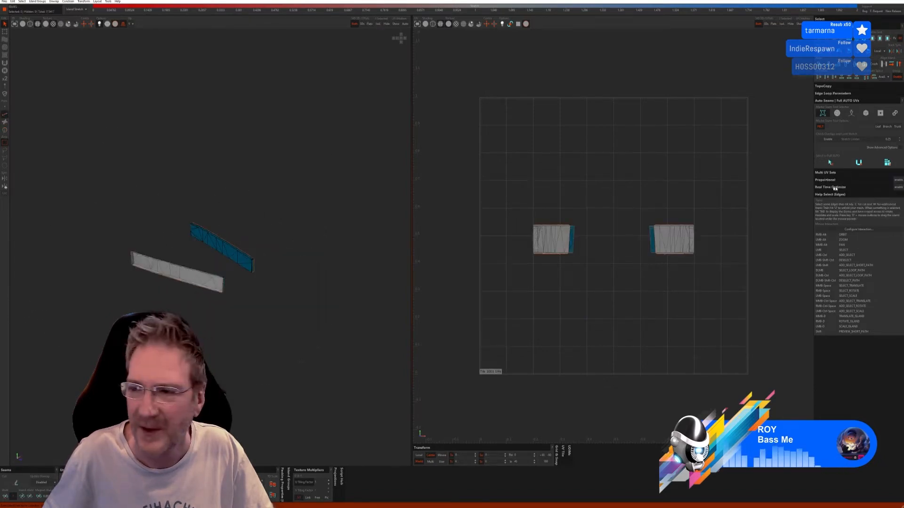
click(851, 113)
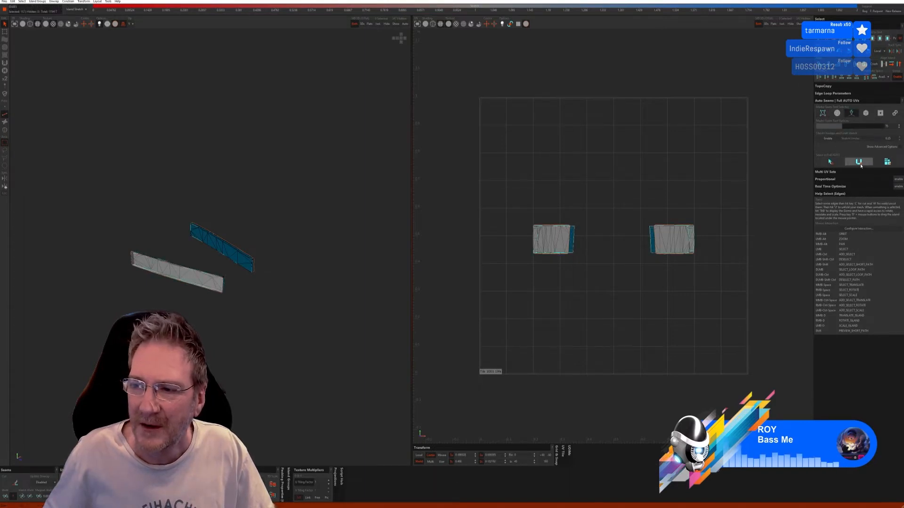
click(887, 162)
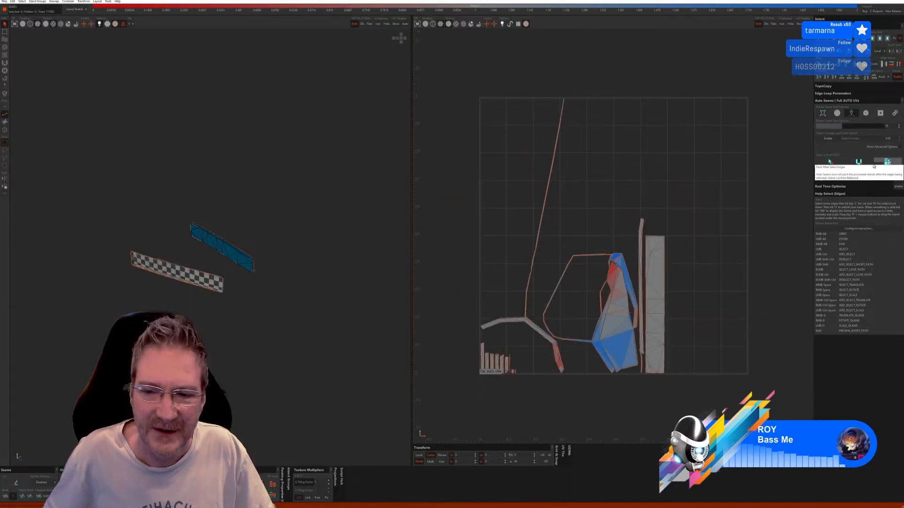
click(270, 243)
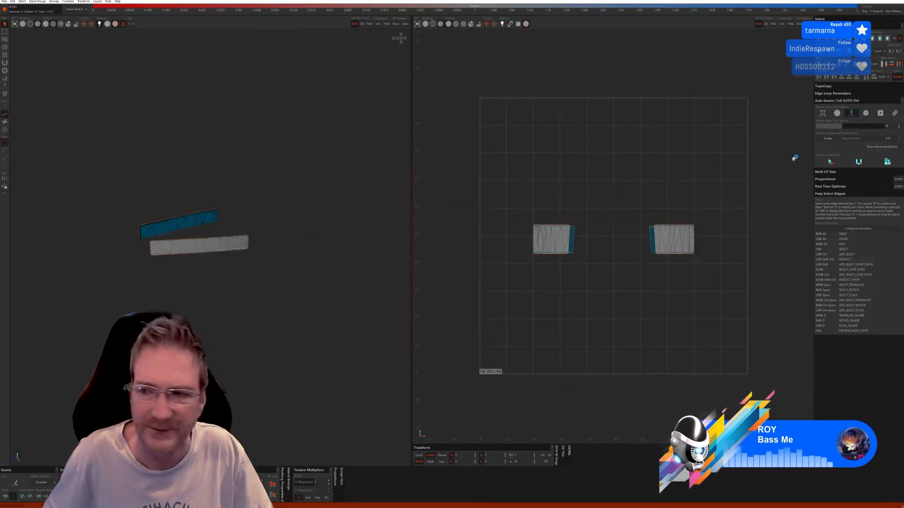
Cut, unwrap and pack the two side panels with another Auto Seams method, check the result and show all parts again
click(865, 114)
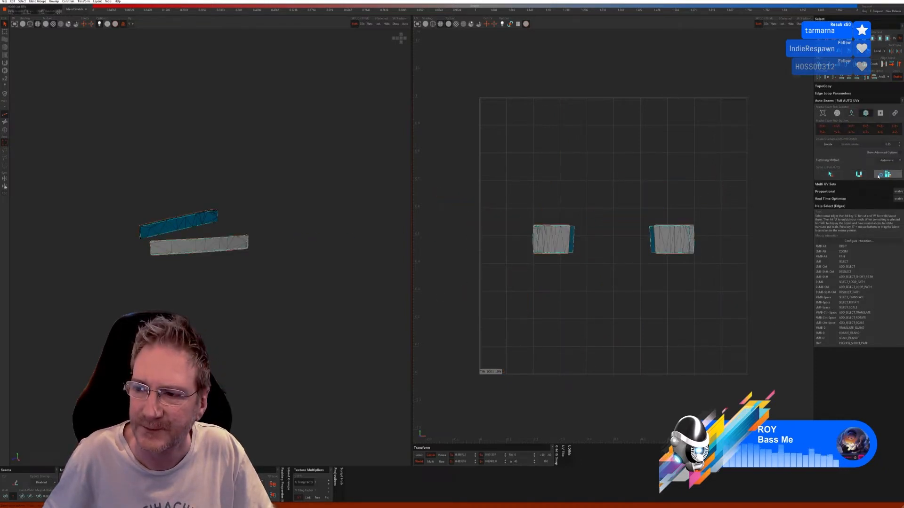
click(887, 174)
alt+drag(201, 253, 311, 207)
click(397, 24)
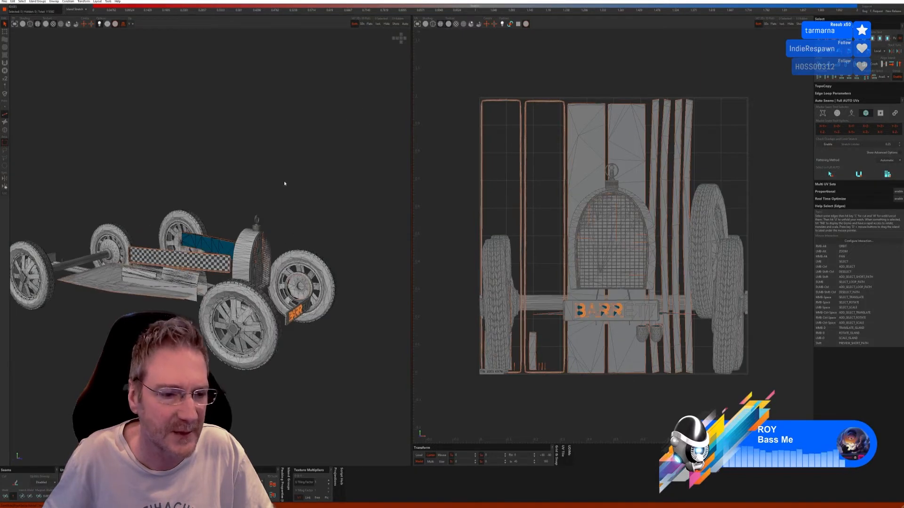
Select the arched radiator surround's UV island and isolate it from the other parts
click(4, 130)
click(196, 274)
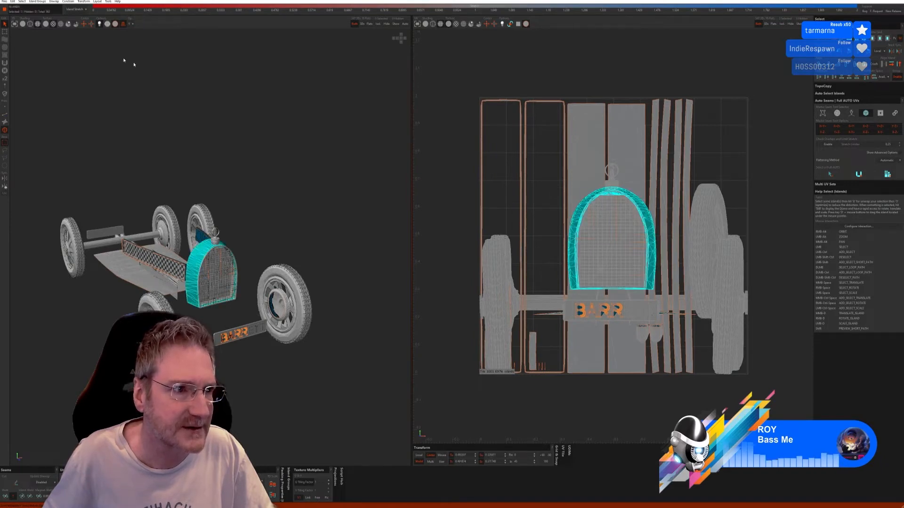
click(30, 27)
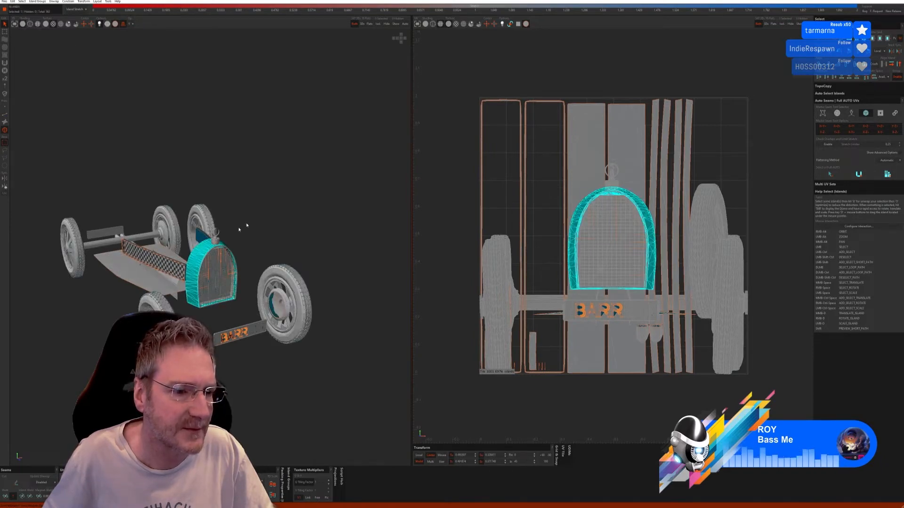
click(378, 24)
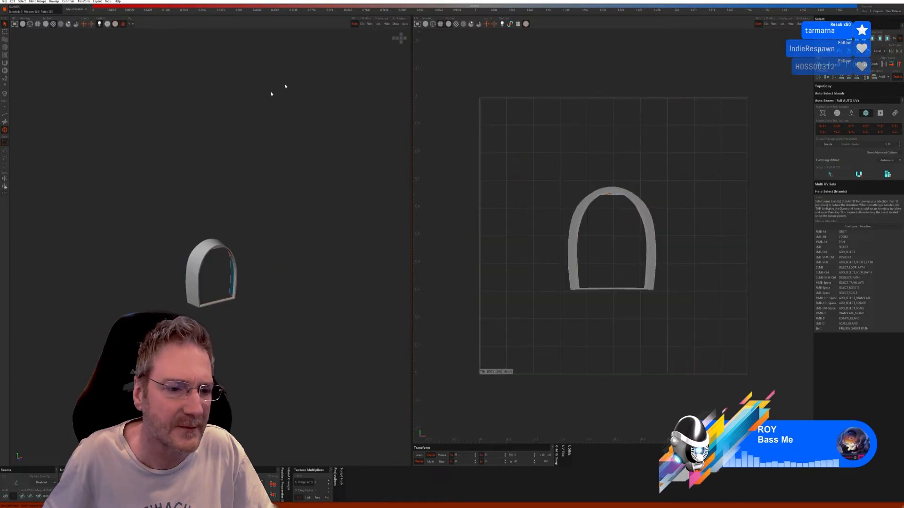
click(243, 107)
Cut the radiator surround with Auto Seams, using the method first tried on the side panels, and unwrap it
click(4, 114)
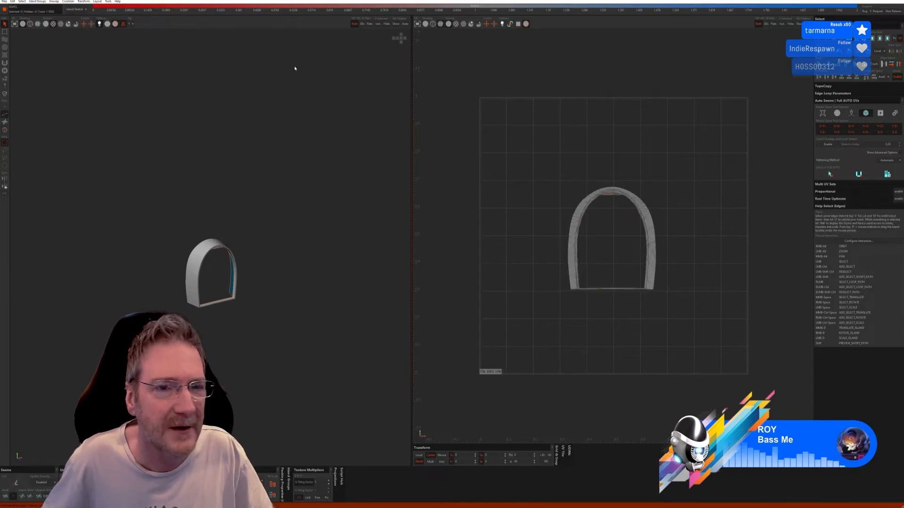
click(851, 113)
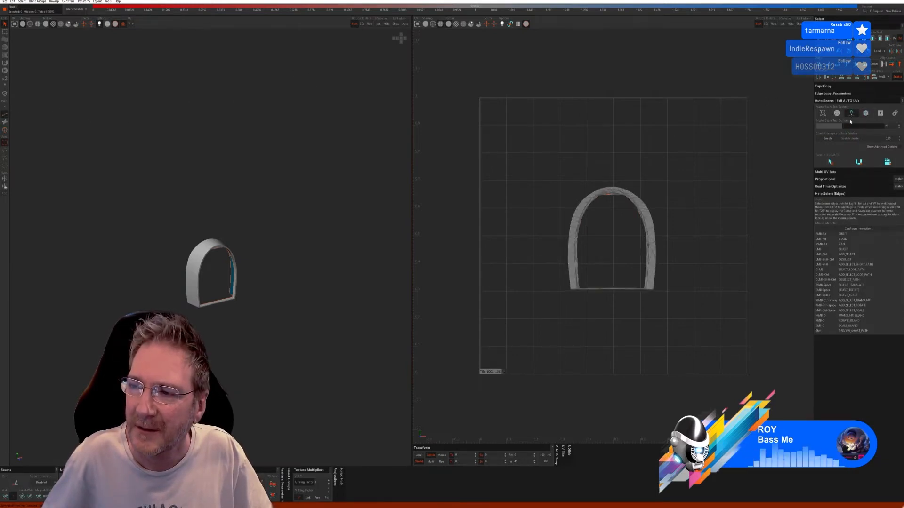
click(859, 162)
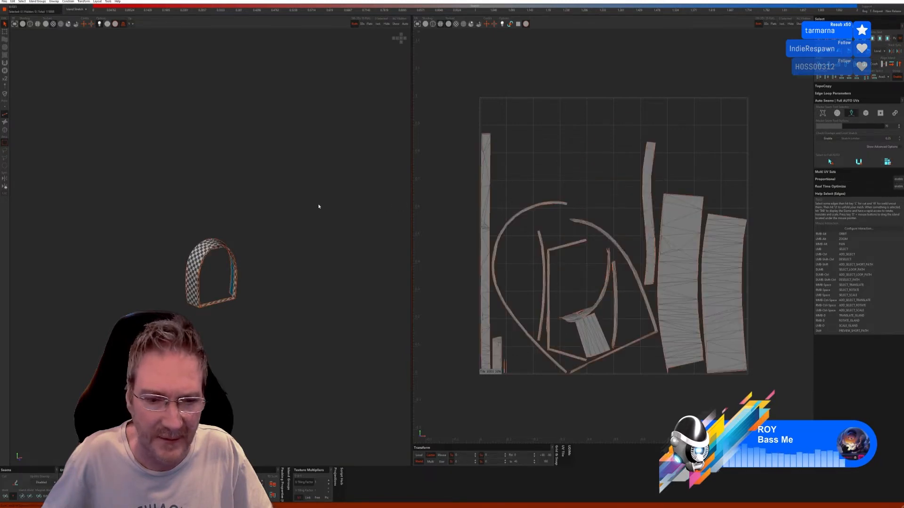
Weld a seam on the radiator surround's outer band to join two of its UV islands
alt+drag(318, 206, 285, 191)
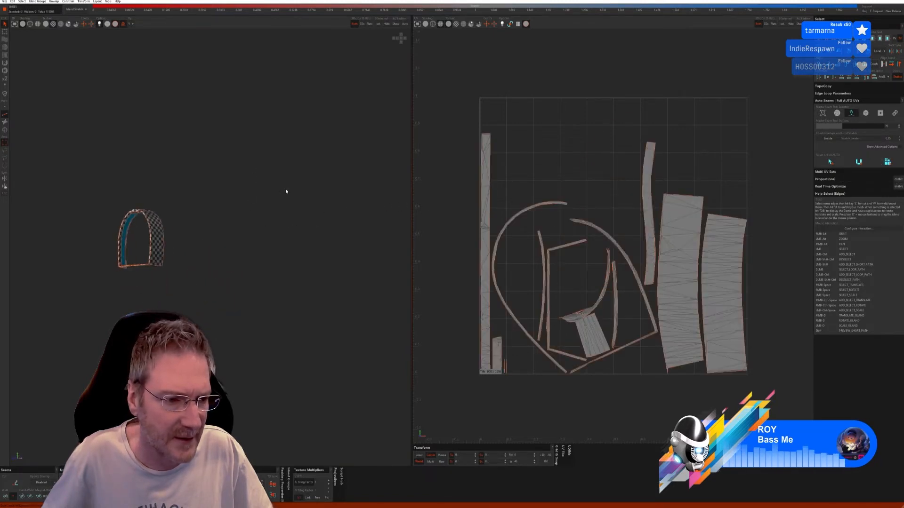
alt+right_drag(286, 191, 287, 206)
scroll(163, 236, up, 5)
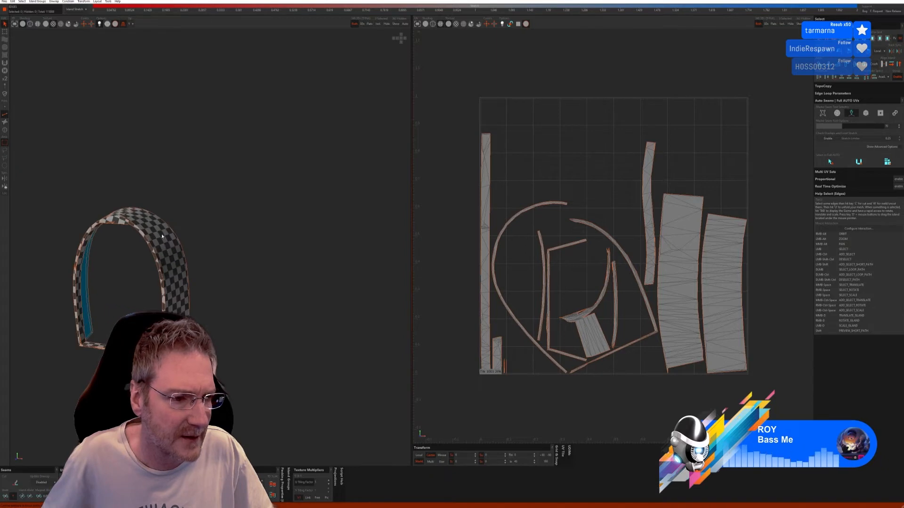
alt+drag(162, 236, 109, 268)
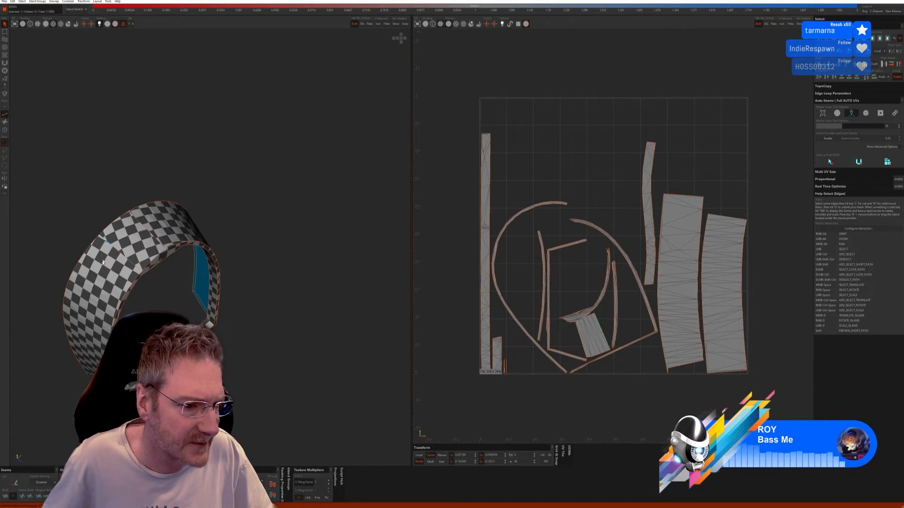
key(w)
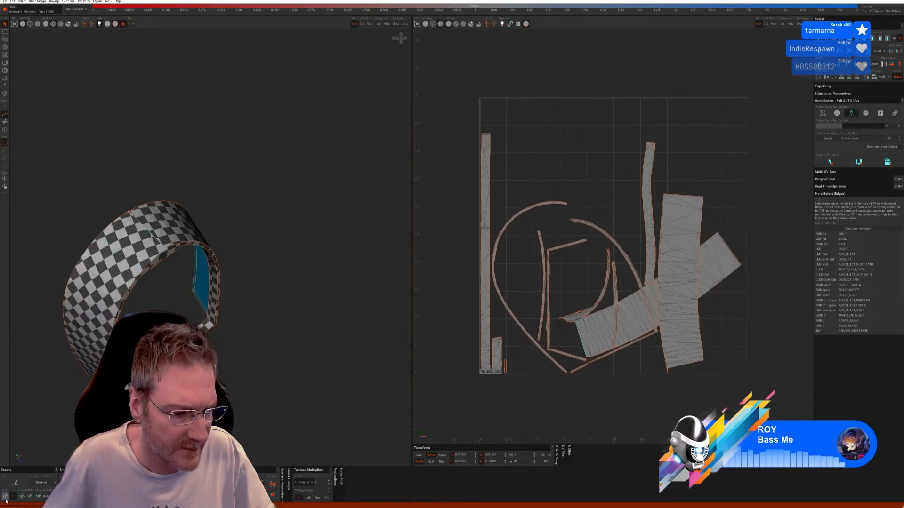
Weld another seam on the radiator surround's outer band to join its remaining pieces into one strip, check it and show all parts again
key(w)
alt+right_drag(188, 311, 84, 296)
alt+drag(84, 296, 244, 325)
alt+right_drag(244, 325, 129, 299)
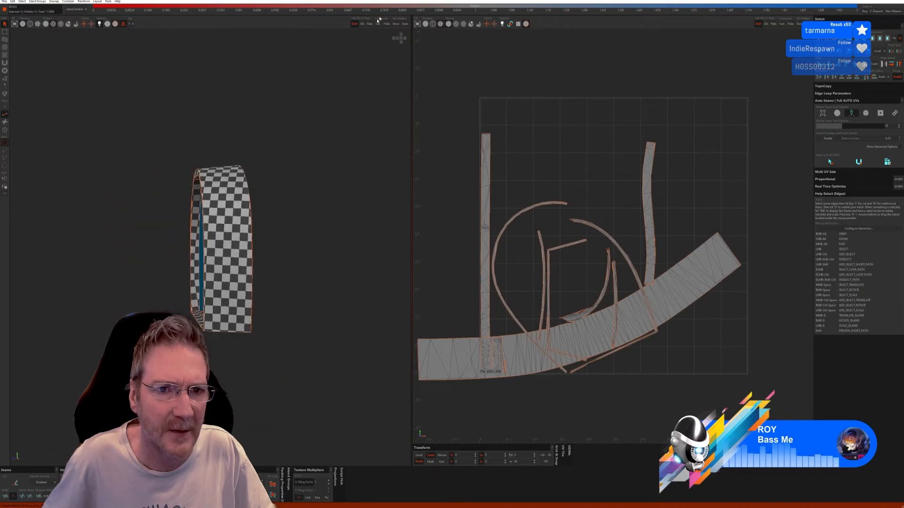
click(396, 23)
Switch to island selection for picking the individual bars of the radiator's front grille
scroll(298, 173, down, 4)
alt+right_drag(264, 221, 320, 261)
alt+middle_drag(315, 246, 326, 274)
scroll(218, 243, up, 5)
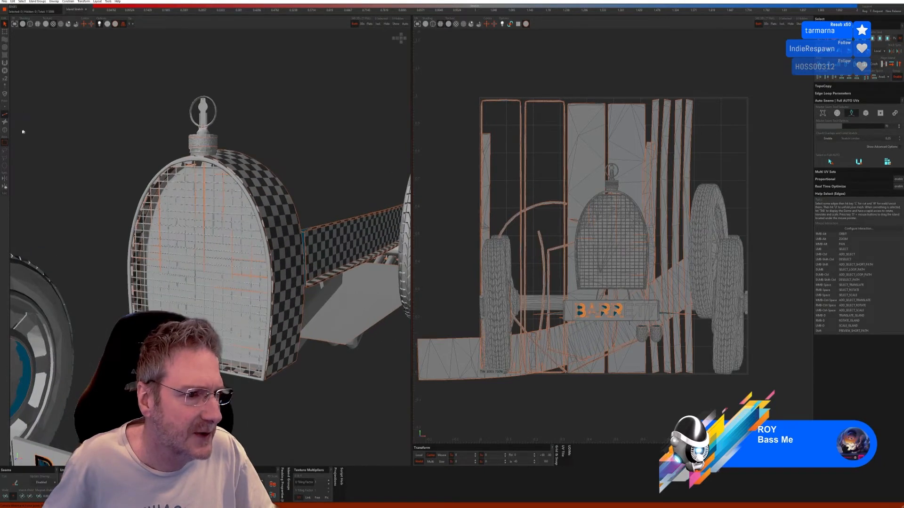
key(F4)
scroll(193, 166, up, 2)
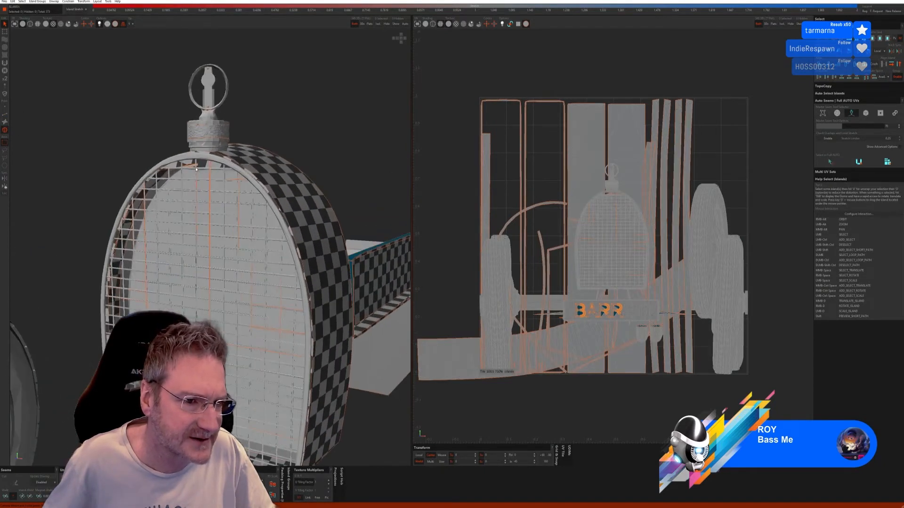
click(196, 166)
ctrl+click(211, 168)
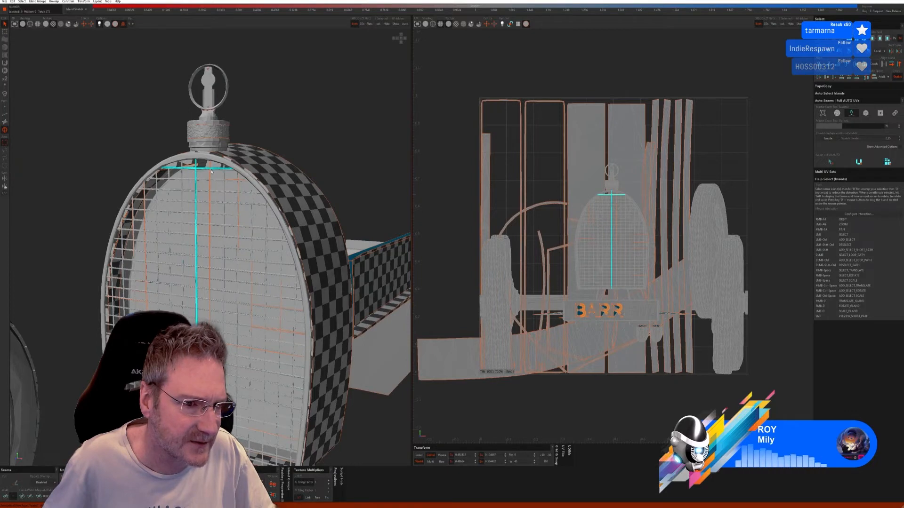
ctrl+click(226, 178)
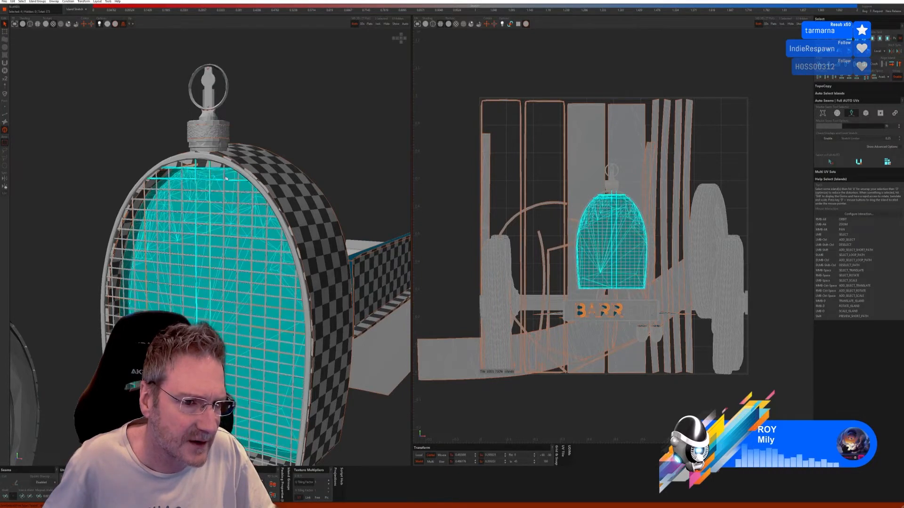
click(312, 107)
Select the central vertical bars of the radiator grille, several vertical bars to one side, and its two topmost horizontal bars
scroll(191, 157, up, 4)
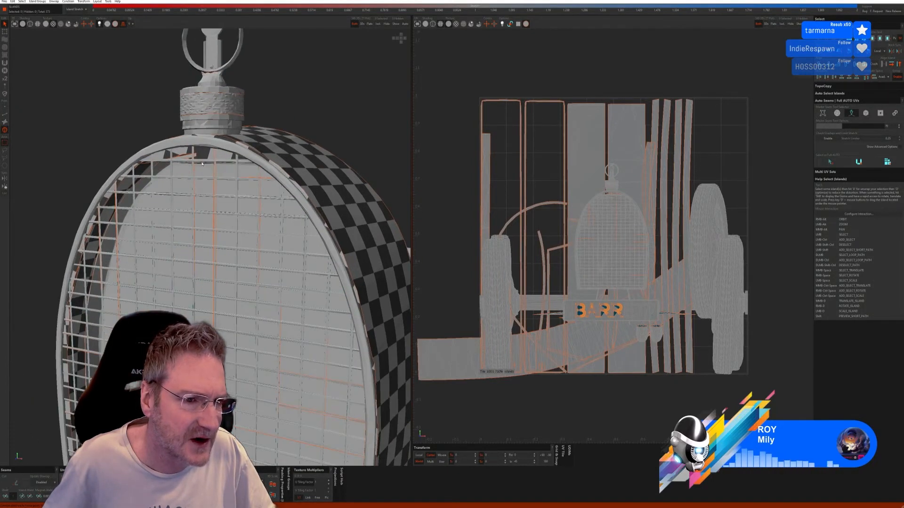
click(188, 153)
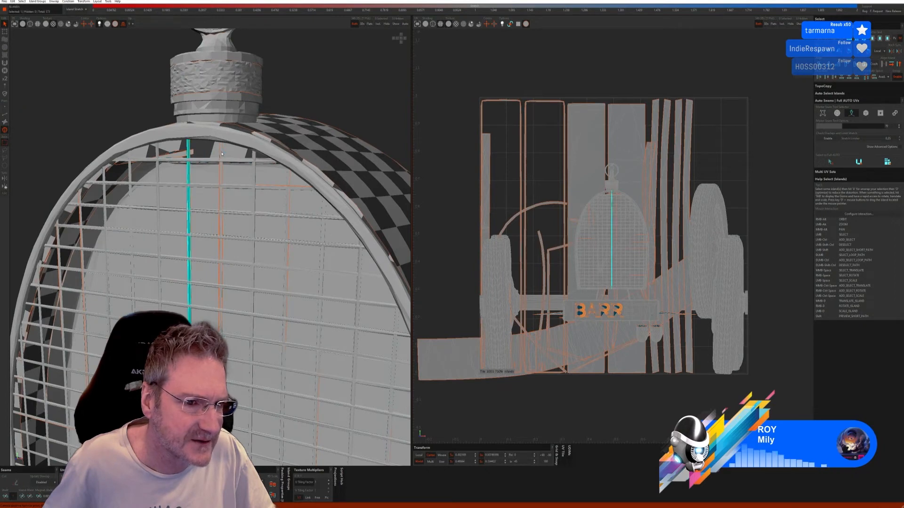
ctrl+click(221, 149)
ctrl+click(255, 156)
ctrl+click(174, 155)
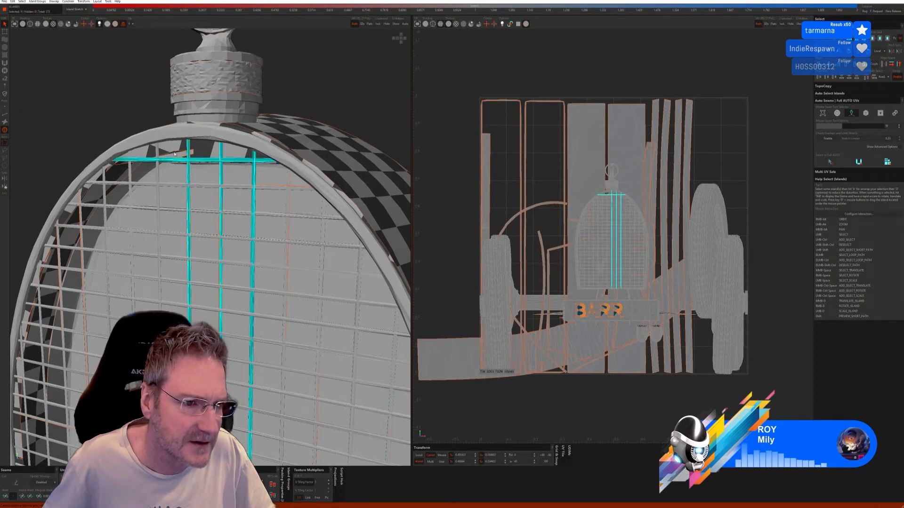
ctrl+click(160, 155)
ctrl+click(133, 174)
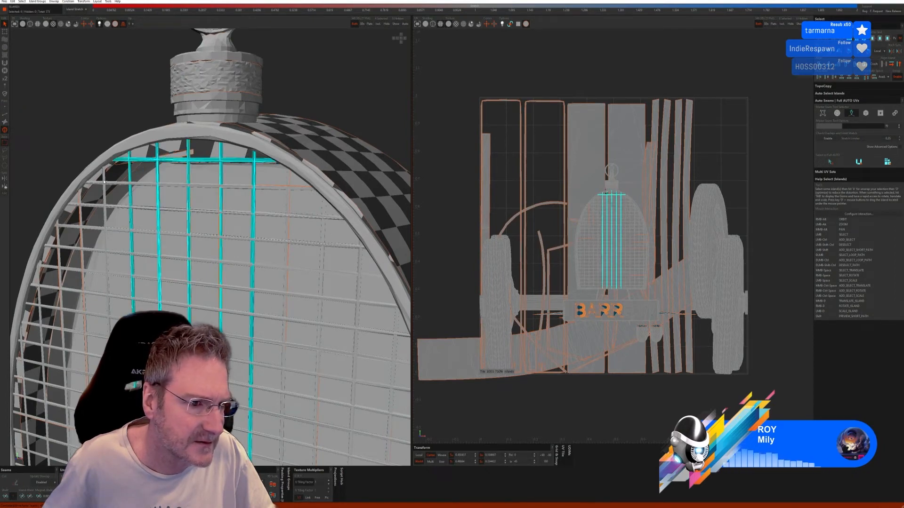
ctrl+click(104, 184)
ctrl+click(111, 187)
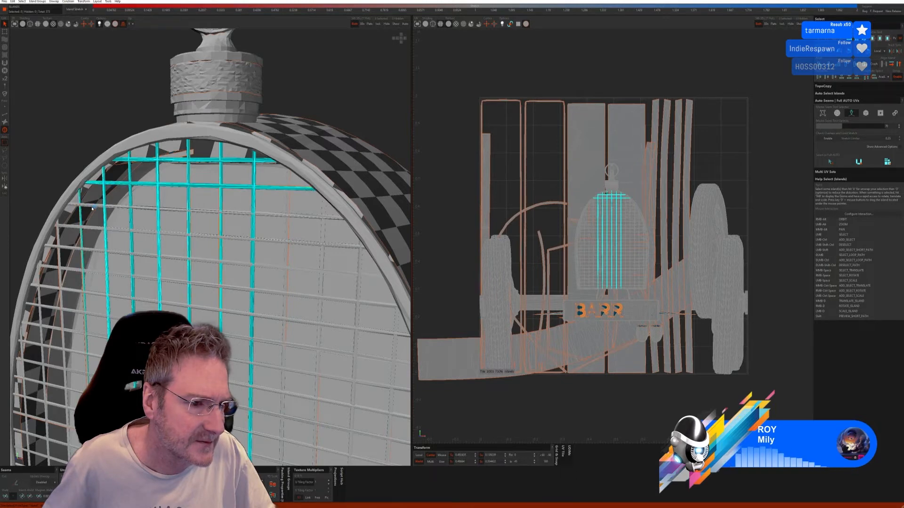
Add the next horizontal bars down the grille's upper part and the outer vertical bars on the same side to the selection
ctrl+click(85, 221)
ctrl+click(65, 232)
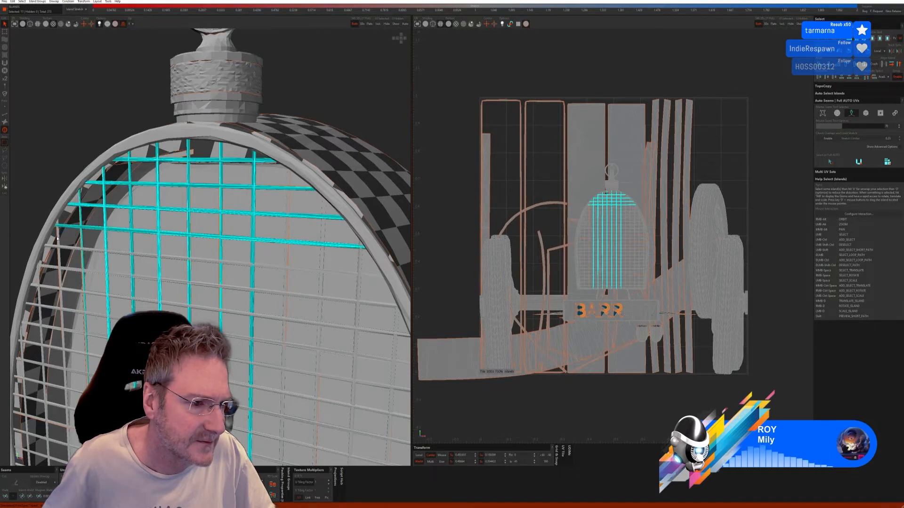
ctrl+click(59, 239)
ctrl+click(68, 249)
ctrl+click(77, 271)
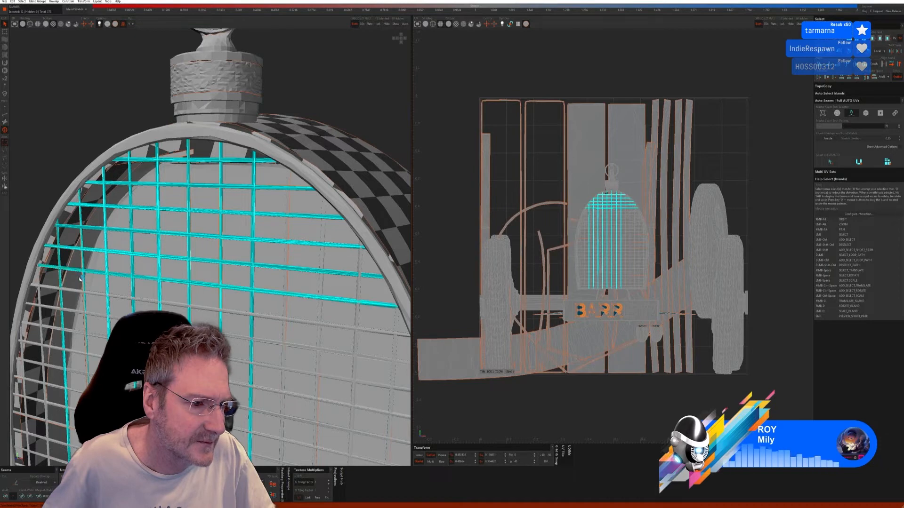
ctrl+click(46, 303)
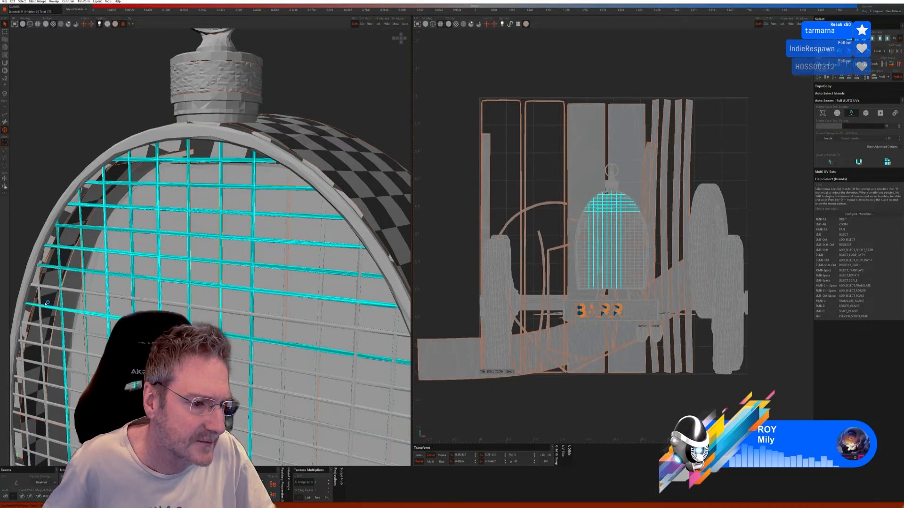
ctrl+click(40, 302)
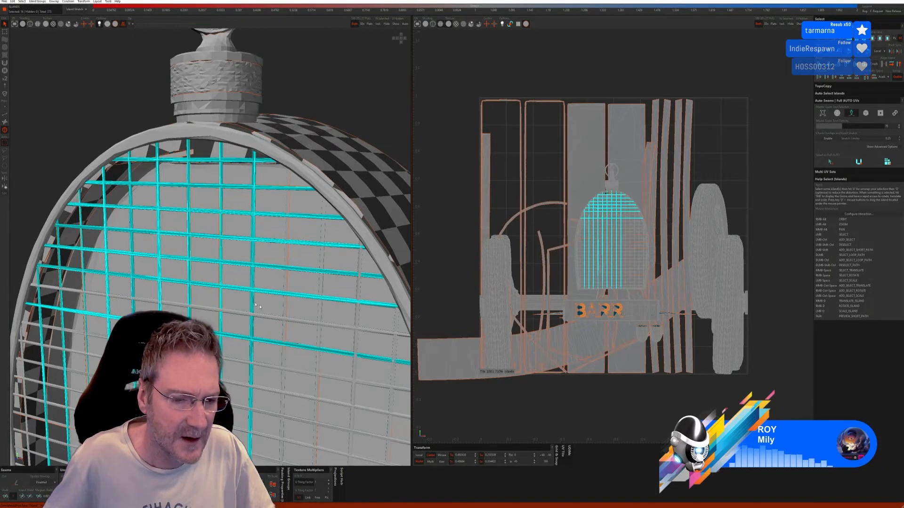
Add the outer vertical bars on the grille's opposite side and the next few horizontal bars to the selection
mouse_move(288, 183)
alt+mouse_down()
mouse_move(319, 218)
mouse_move(297, 195)
alt+mouse_up()
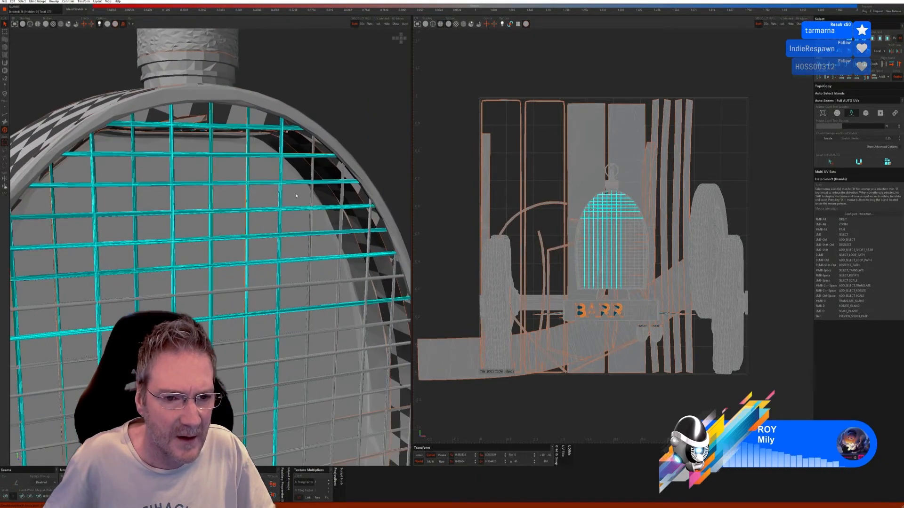
ctrl+click(353, 203)
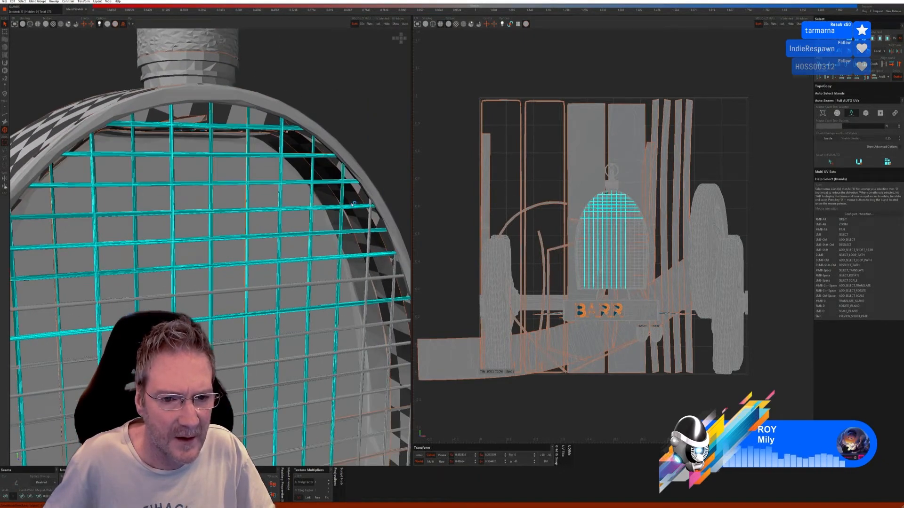
ctrl+click(371, 221)
ctrl+click(394, 271)
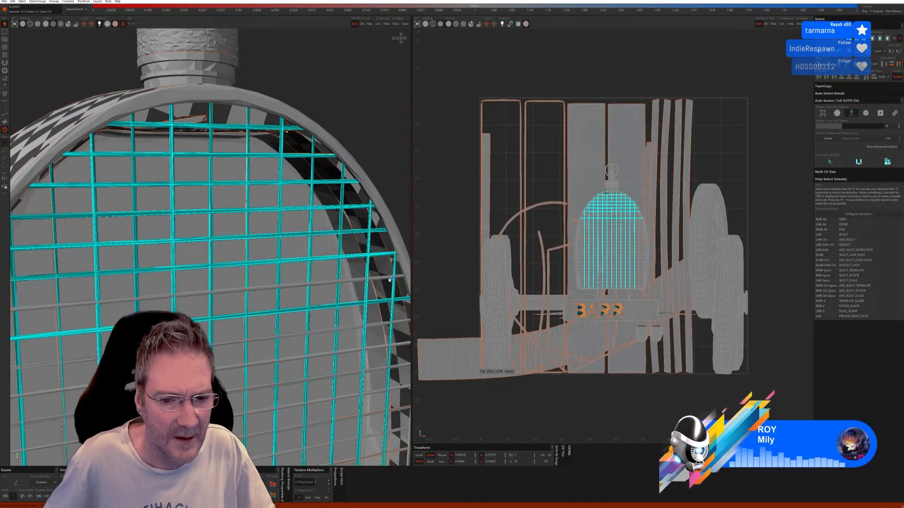
ctrl+click(387, 279)
ctrl+click(374, 326)
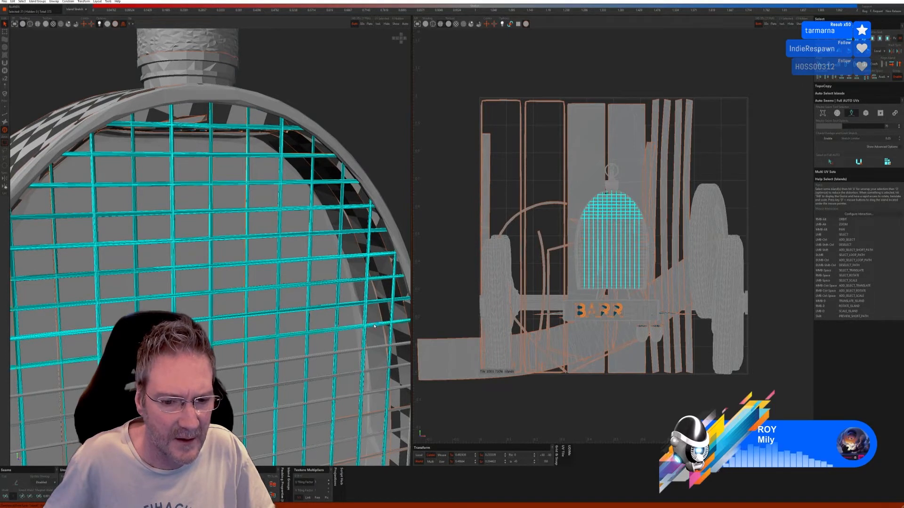
ctrl+click(372, 350)
Add the horizontal bars across the middle of the radiator grille to the selection, one after another
scroll(323, 290, down, 2)
alt+middle_drag(322, 290, 322, 199)
ctrl+click(332, 165)
ctrl+click(343, 187)
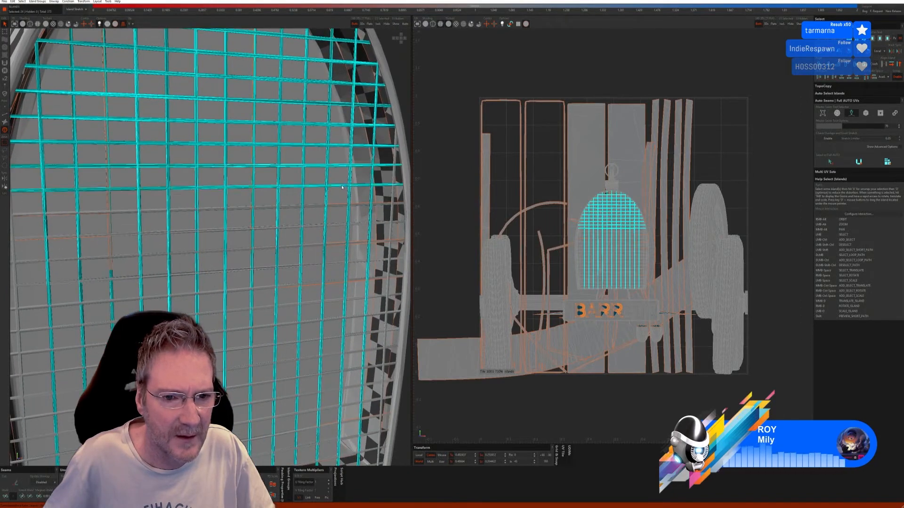
ctrl+click(336, 208)
ctrl+click(336, 226)
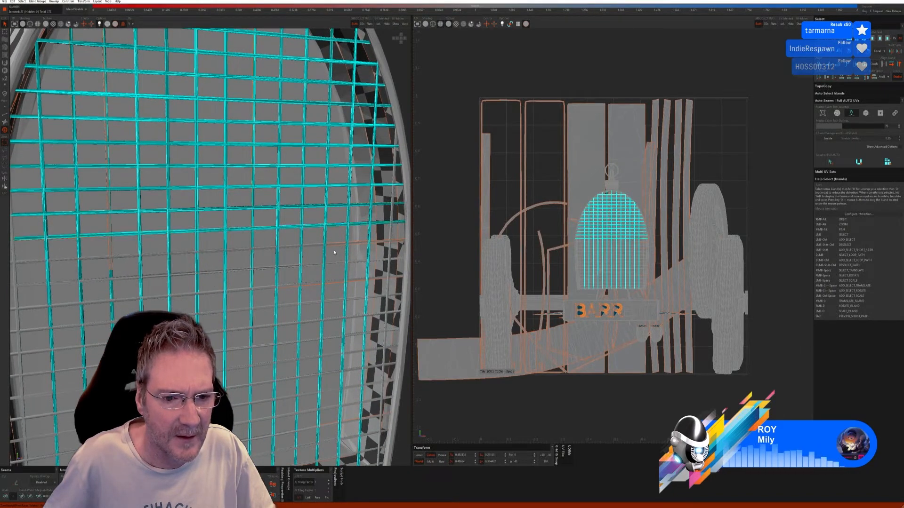
ctrl+click(333, 257)
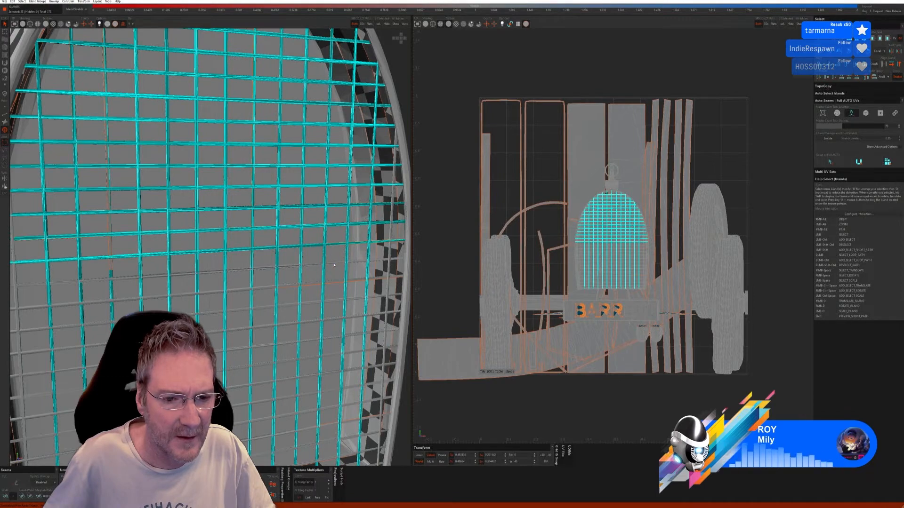
ctrl+click(334, 265)
Add the horizontal bars in the lower half of the radiator grille to the selection
alt+right_drag(326, 263, 348, 285)
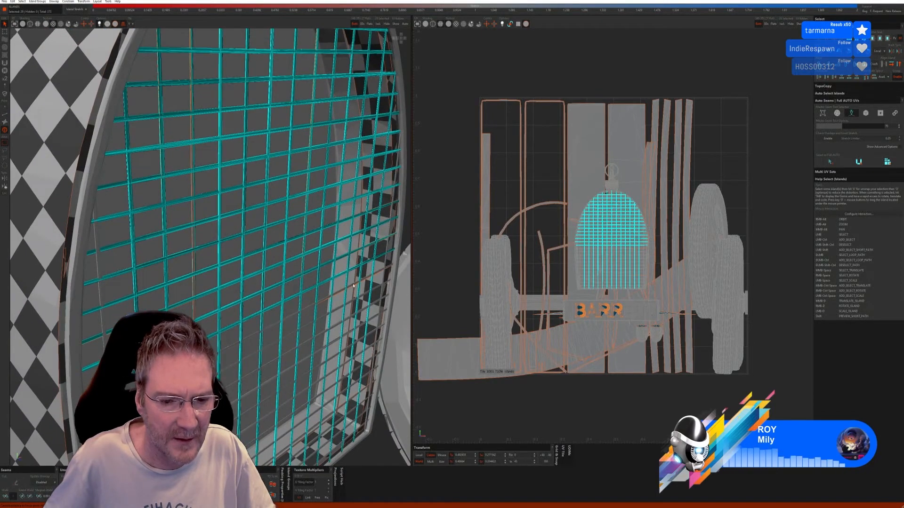
ctrl+click(353, 286)
alt+middle_drag(331, 266, 292, 193)
scroll(291, 192, up, 3)
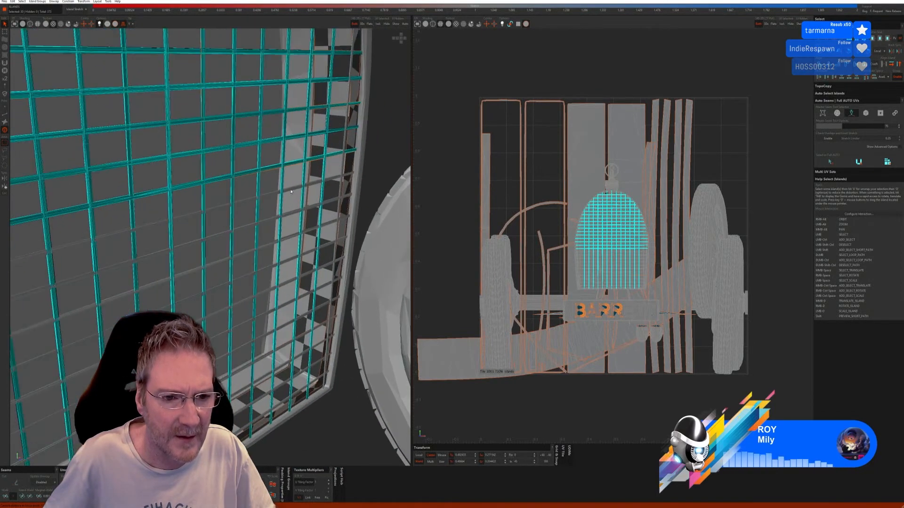
ctrl+click(296, 213)
ctrl+click(299, 233)
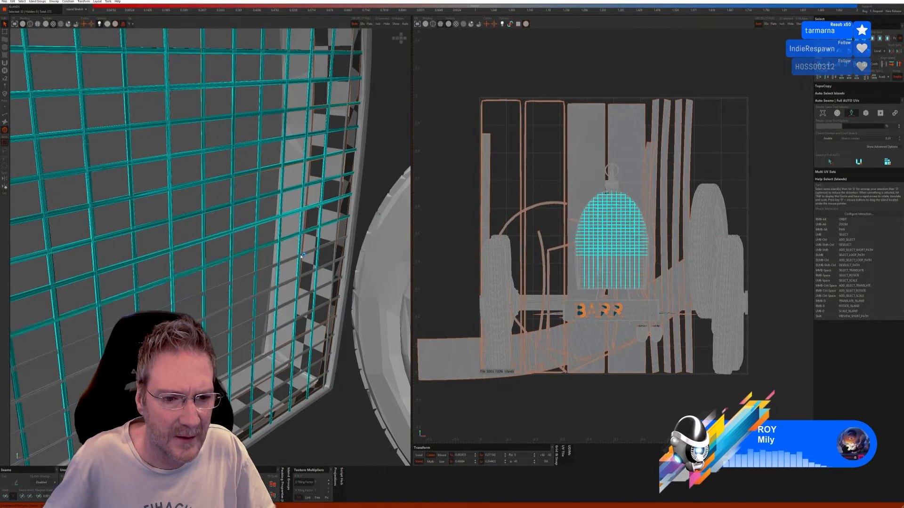
ctrl+click(292, 259)
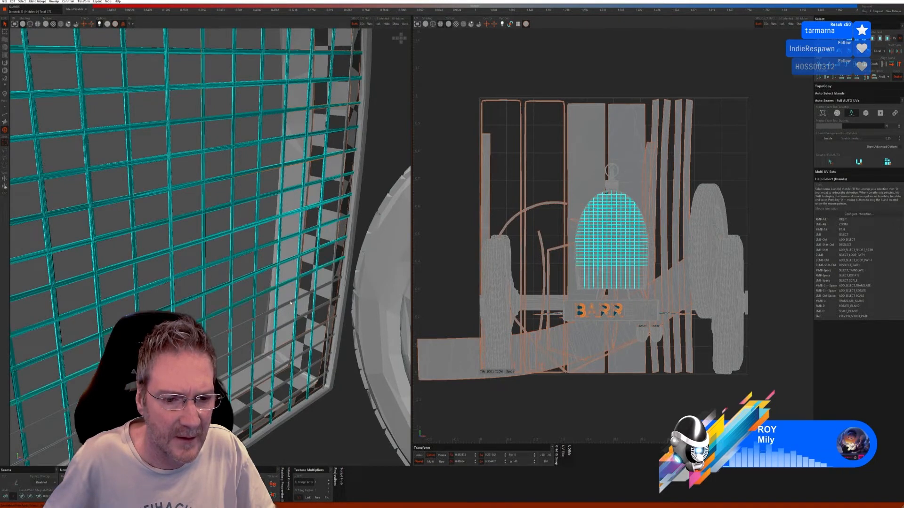
ctrl+click(290, 304)
ctrl+click(289, 325)
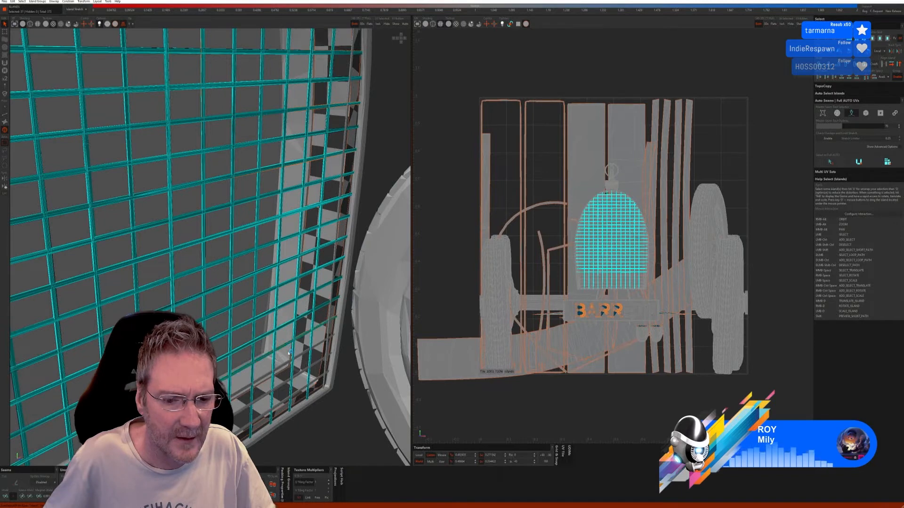
ctrl+click(288, 363)
Add the bottommost horizontal bars near the grille's lower corner to the selection
alt+middle_drag(340, 360, 341, 244)
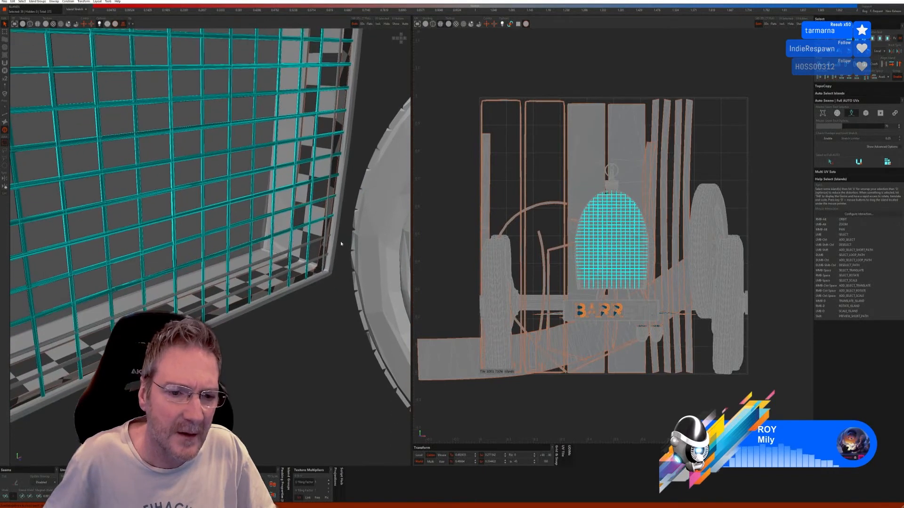
ctrl+click(327, 230)
ctrl+click(316, 242)
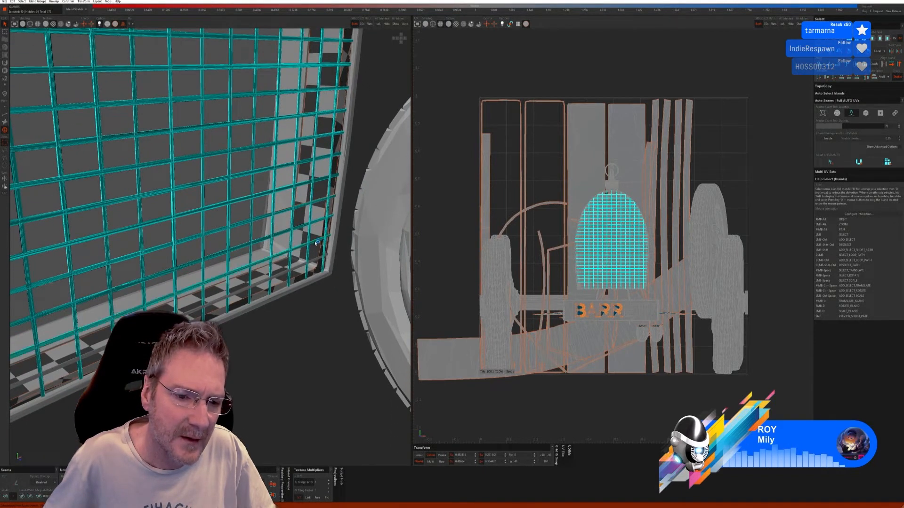
ctrl+click(300, 267)
scroll(300, 266, down, 3)
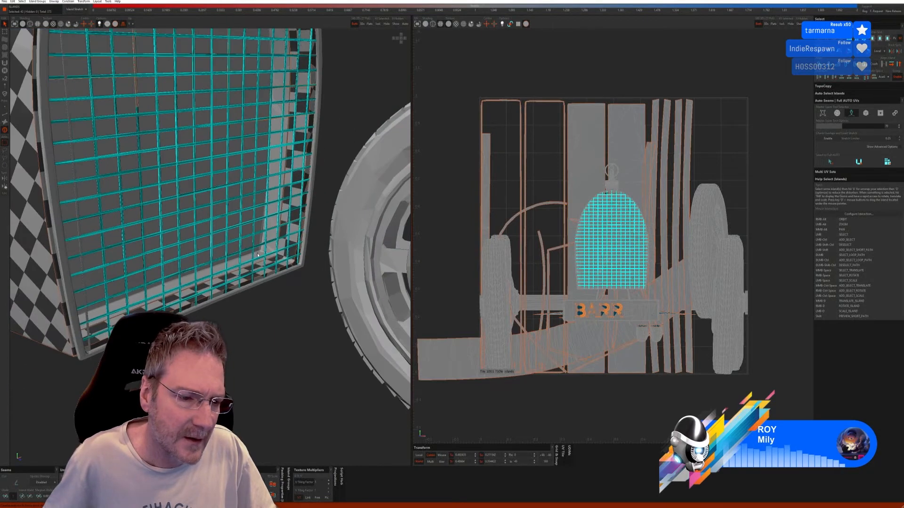
Add a leftover bar at the grille's side edge to the selection and inspect the whole mesh for unselected bars
alt+right_drag(300, 266, 219, 264)
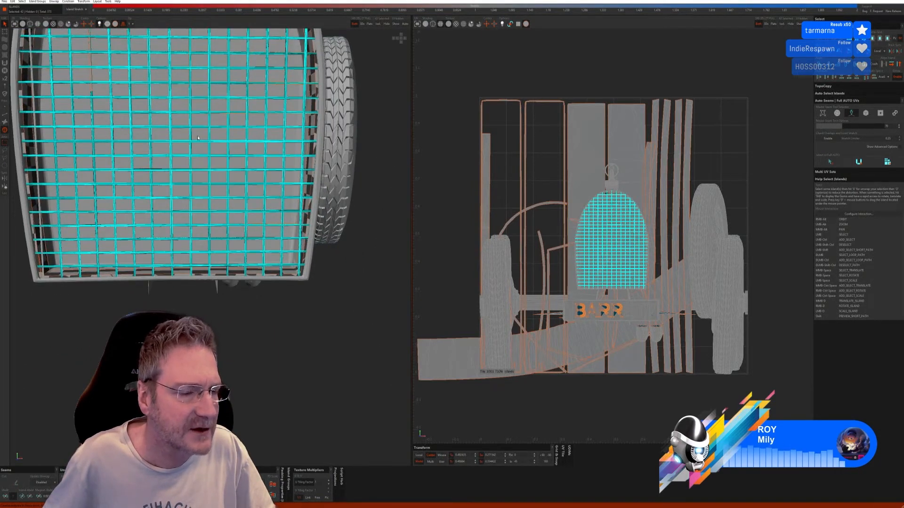
alt+middle_drag(198, 138, 238, 264)
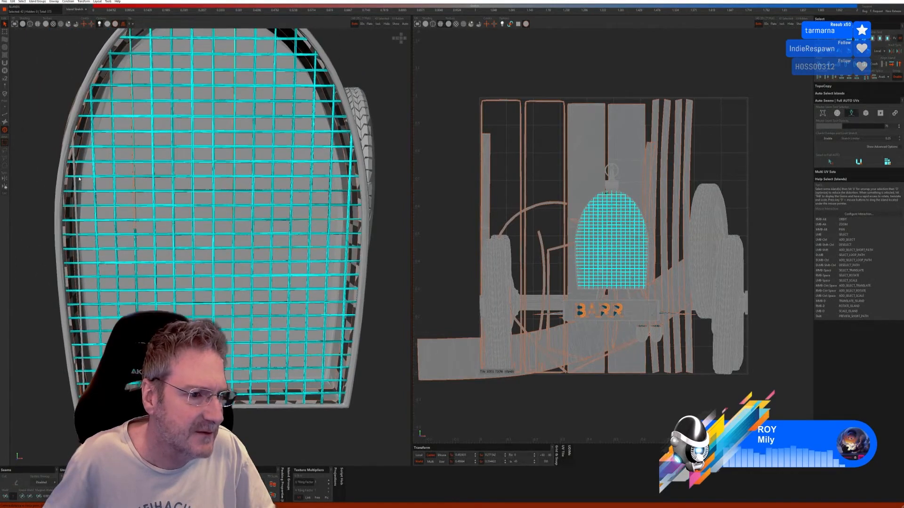
scroll(75, 177, up, 2)
ctrl+click(74, 172)
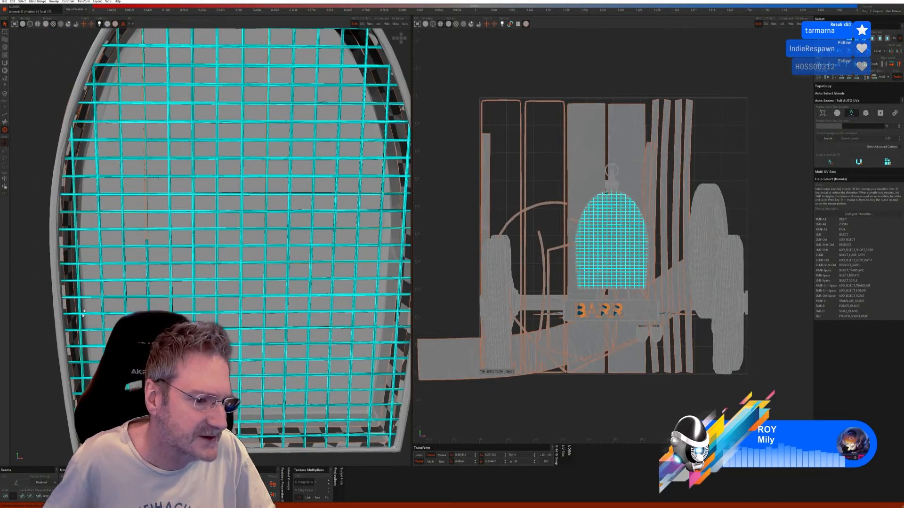
scroll(96, 333, down, 1)
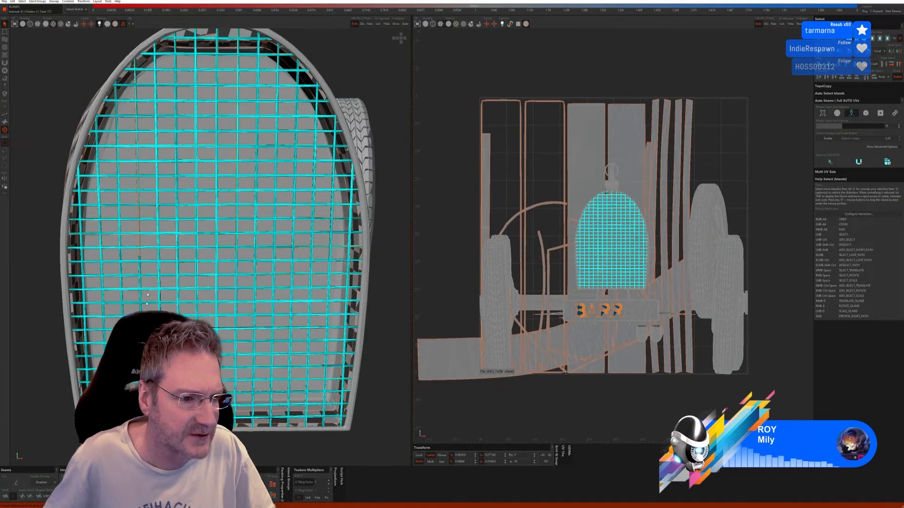
alt+drag(159, 222, 167, 227)
scroll(160, 235, up, 4)
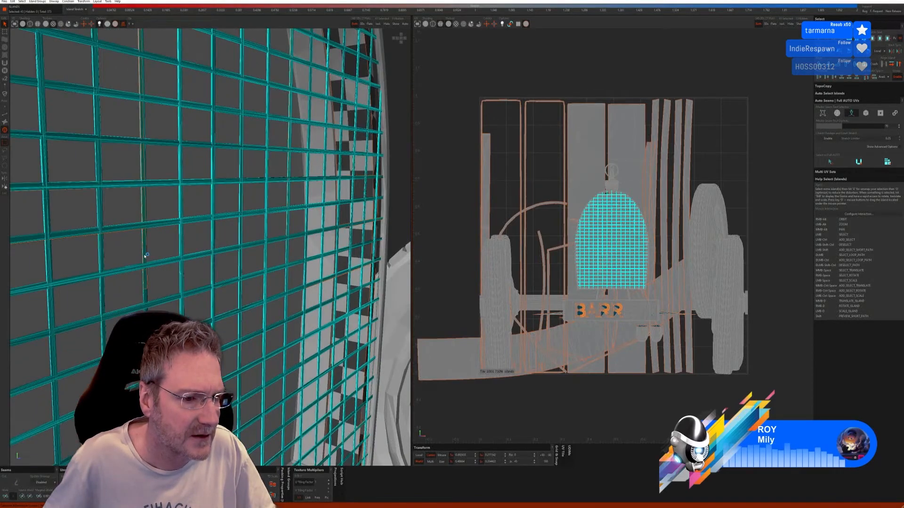
scroll(151, 235, down, 6)
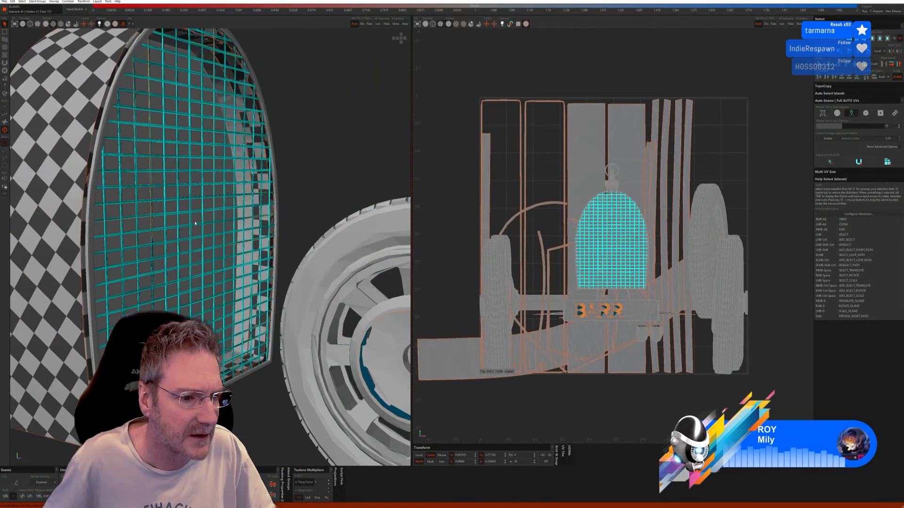
Check the selected radiator grille bars up close, isolate them in the view and switch to edge selection
scroll(118, 247, up, 4)
scroll(120, 244, down, 3)
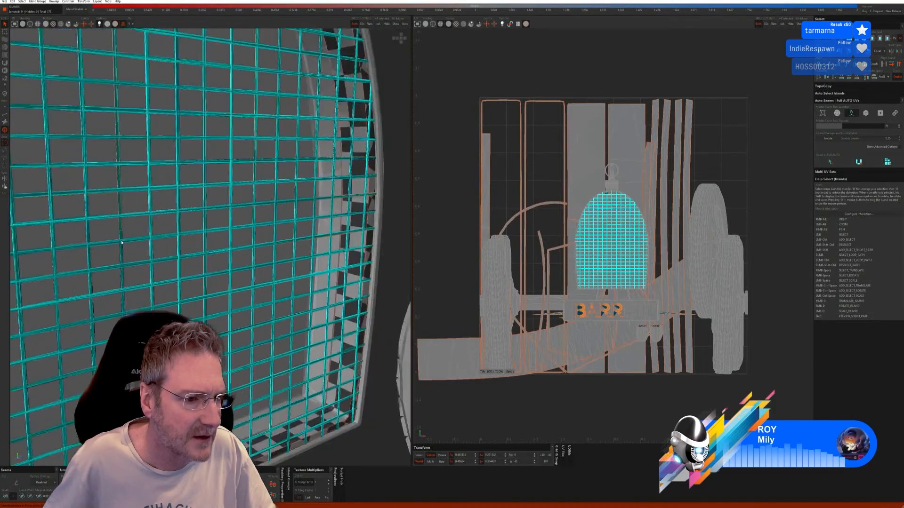
scroll(125, 241, down, 3)
alt+right_drag(212, 240, 170, 237)
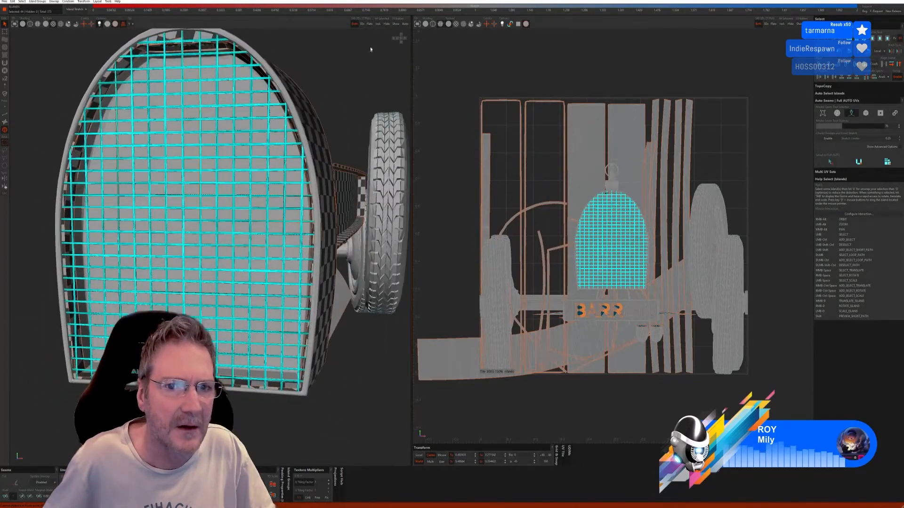
click(378, 24)
scroll(330, 136, down, 3)
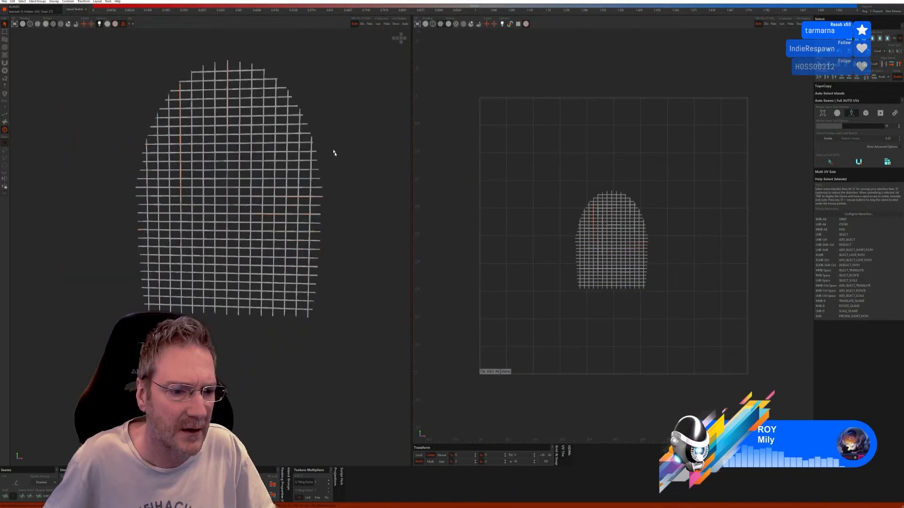
click(7, 115)
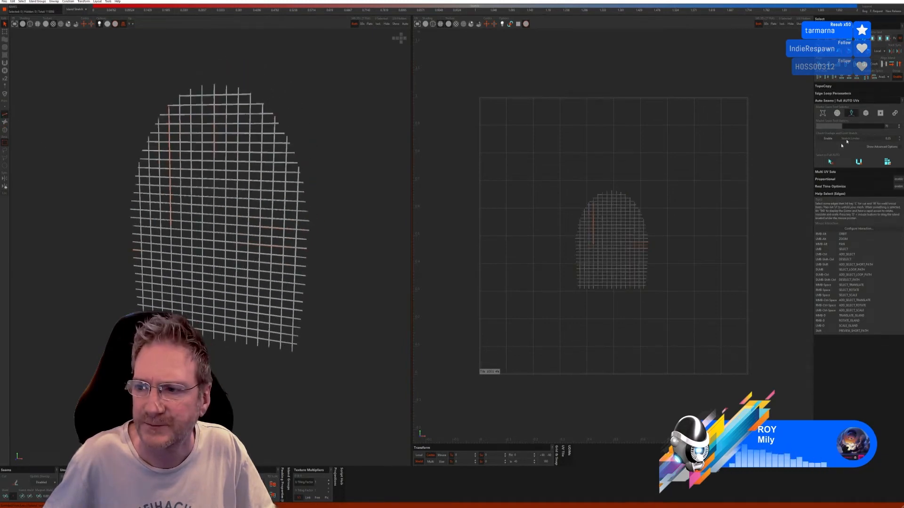
Try automatic Pelt seams with unfolding and packing on the isolated grille bars, and undo the attempt
click(830, 163)
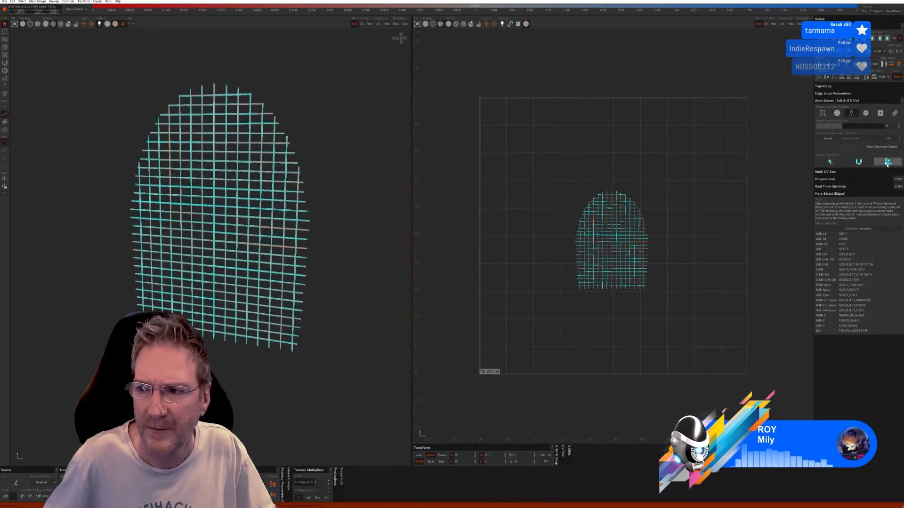
click(887, 163)
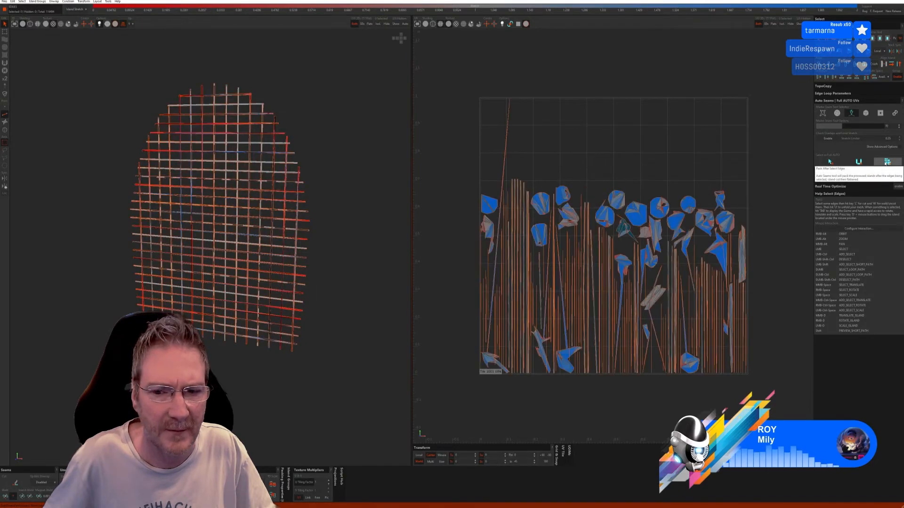
key(ctrl+z)
key(ctrl+z)
key(ctrl+z)
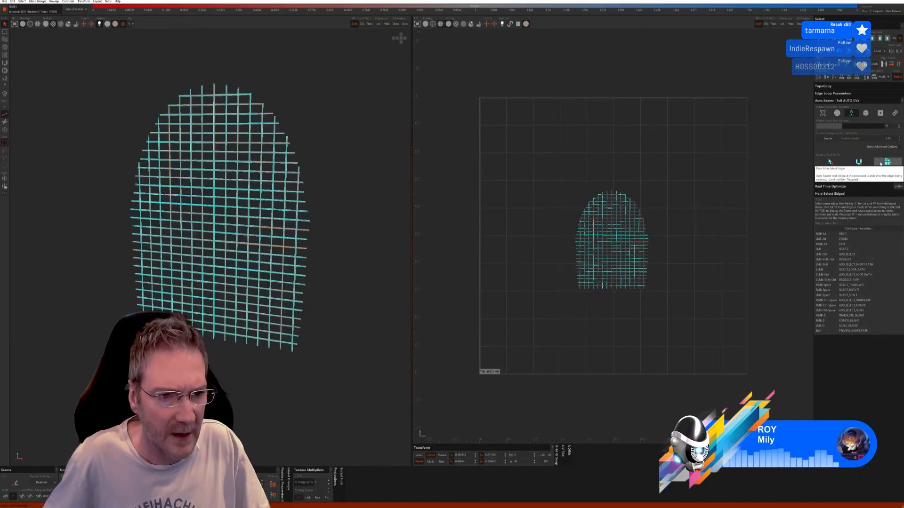
Cut the grille bars with automatic Box seams, unfold and pack them, and inspect the resulting cuts
click(866, 113)
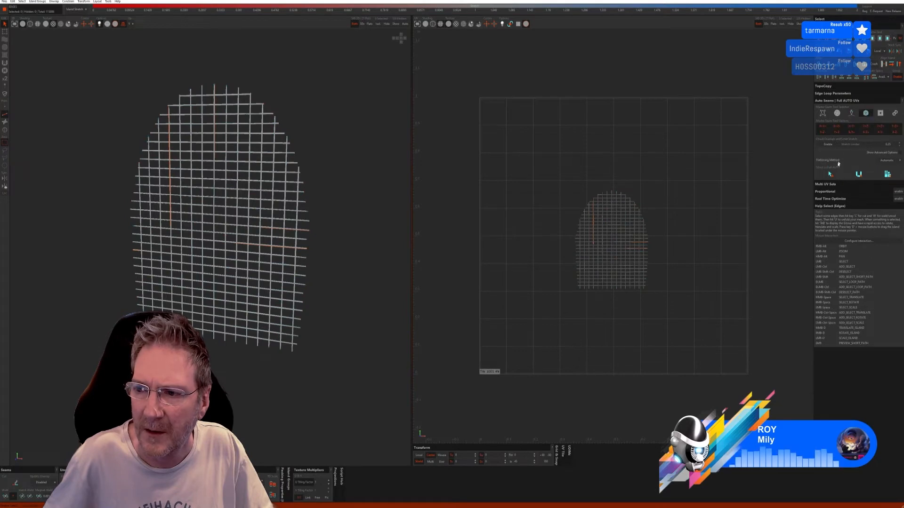
click(861, 174)
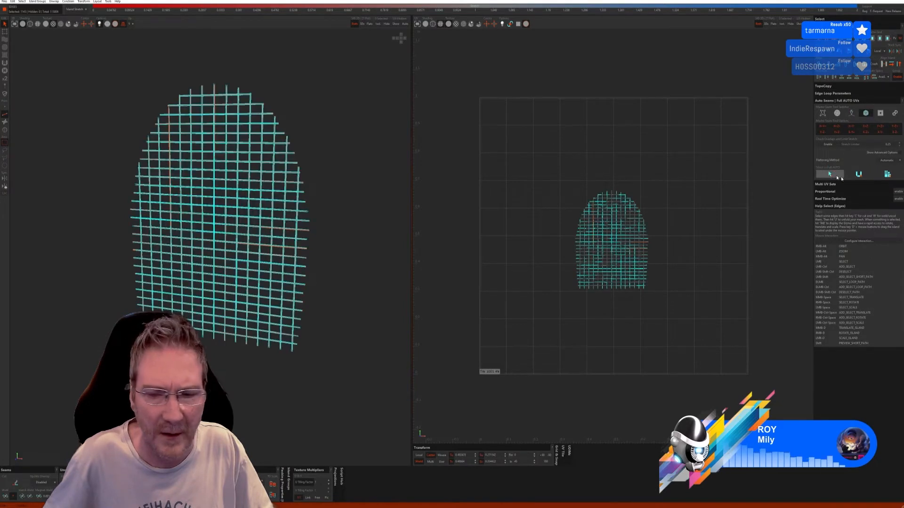
click(885, 175)
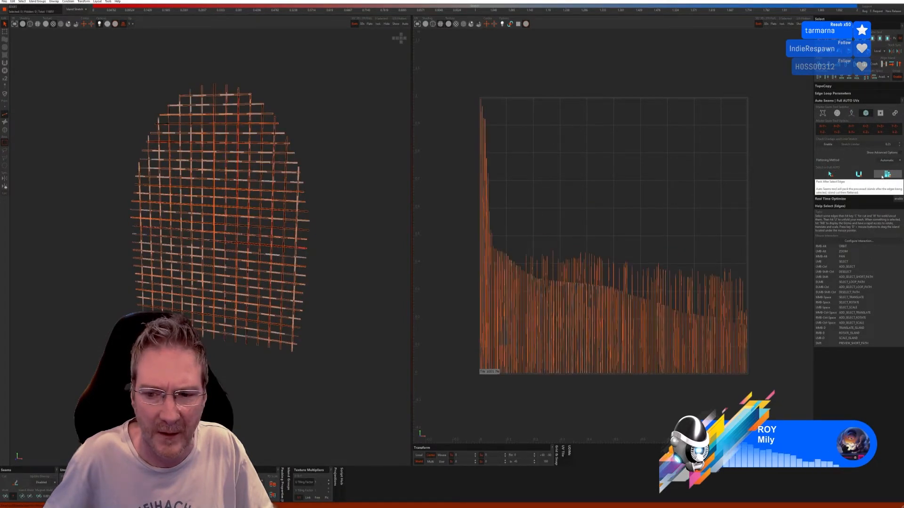
scroll(235, 200, up, 3)
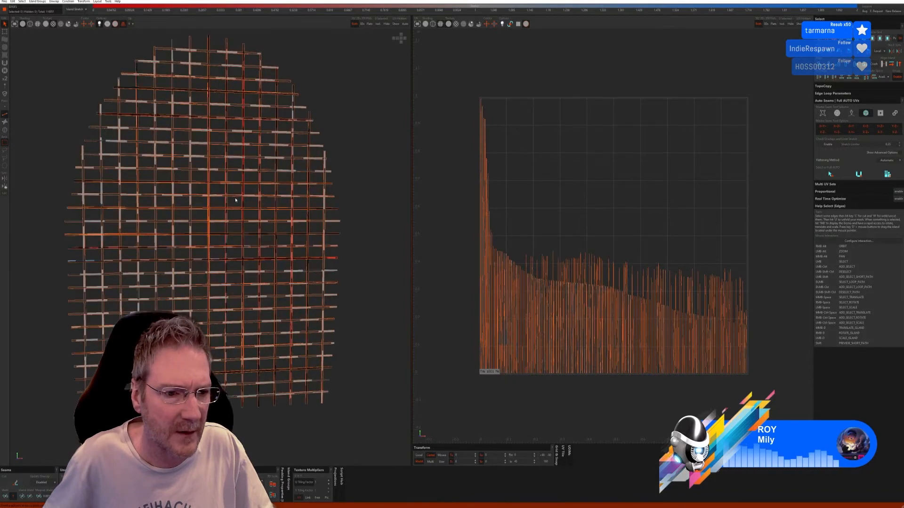
alt+drag(235, 200, 231, 191)
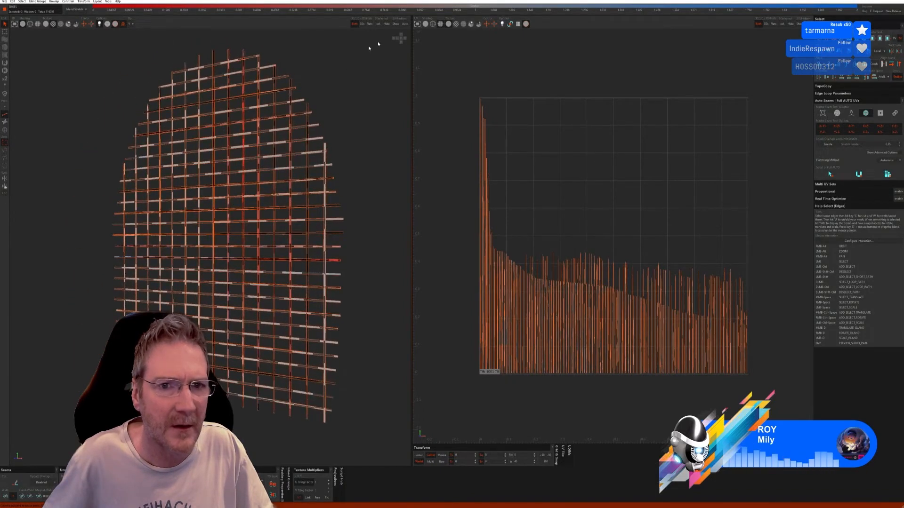
Show all parts again, isolate the flat backing panel behind the radiator grille and switch to edge selection
click(395, 24)
alt+drag(330, 85, 237, 160)
key(F4)
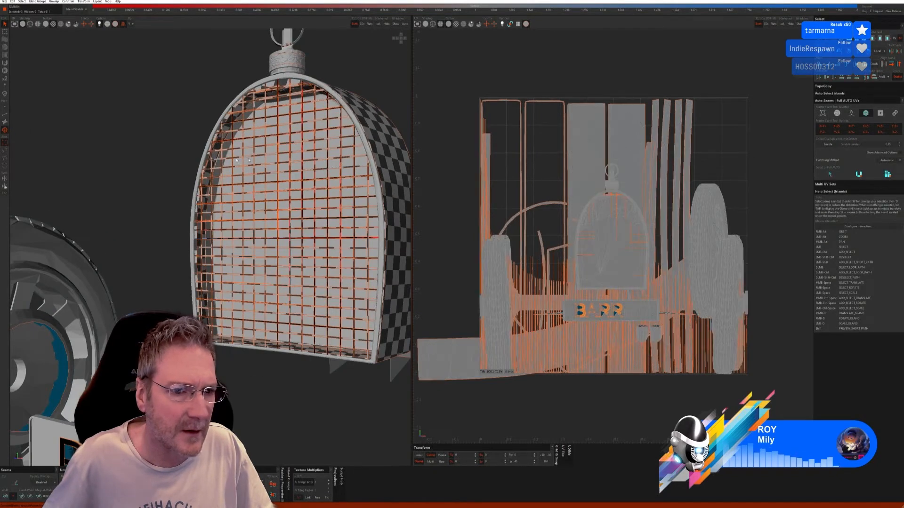
click(260, 161)
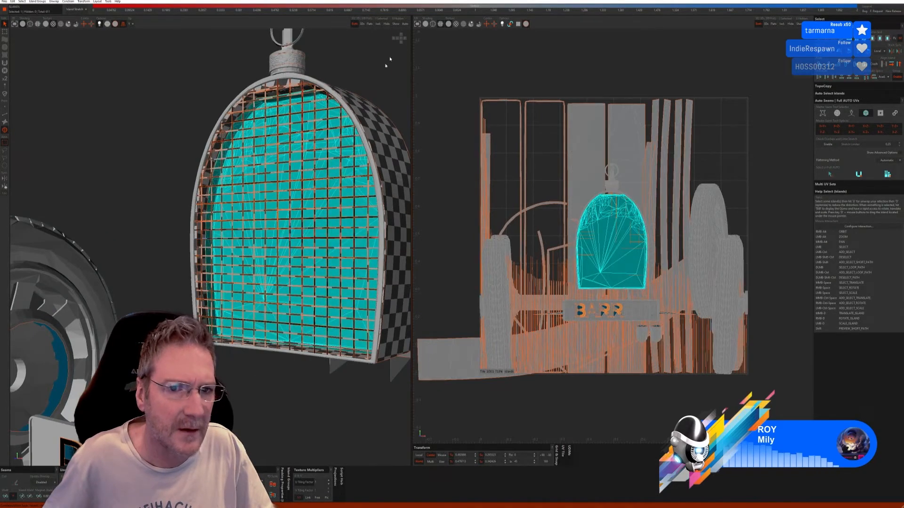
click(378, 24)
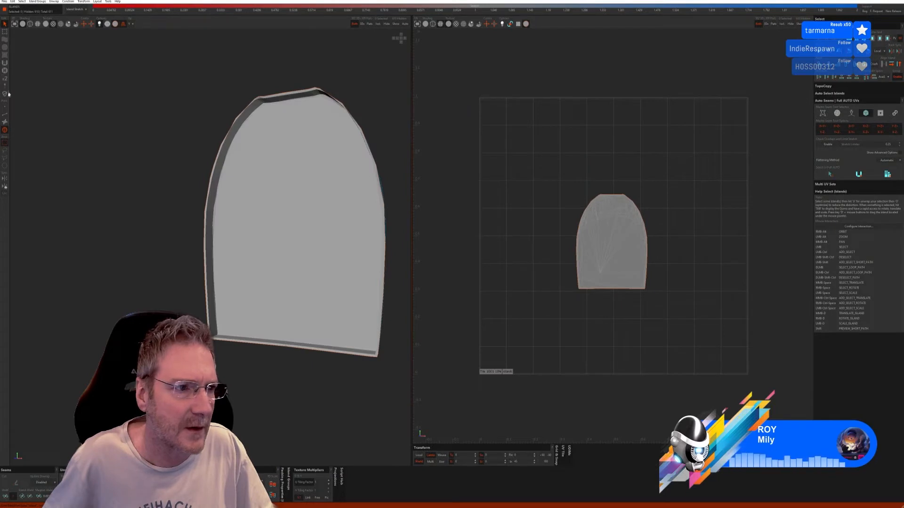
click(4, 114)
Try automatic Pelt seams with unfolding and packing on the backing panel, and undo the attempt
mouse_move(254, 175)
alt+mouse_down()
mouse_move(204, 192)
mouse_move(241, 179)
alt+mouse_up()
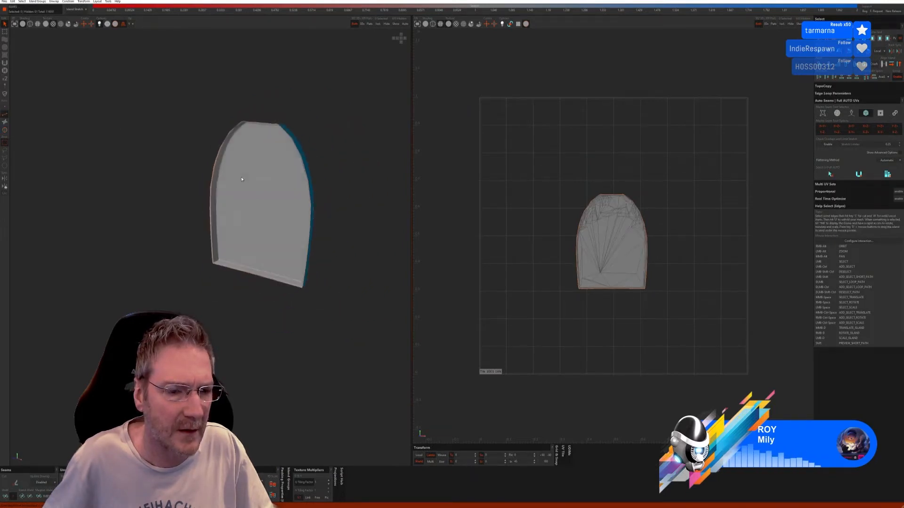
click(851, 113)
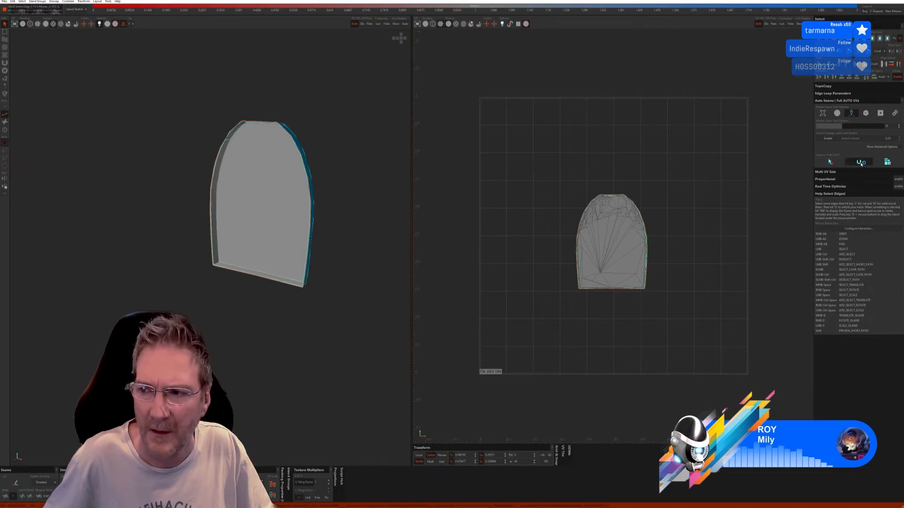
click(887, 162)
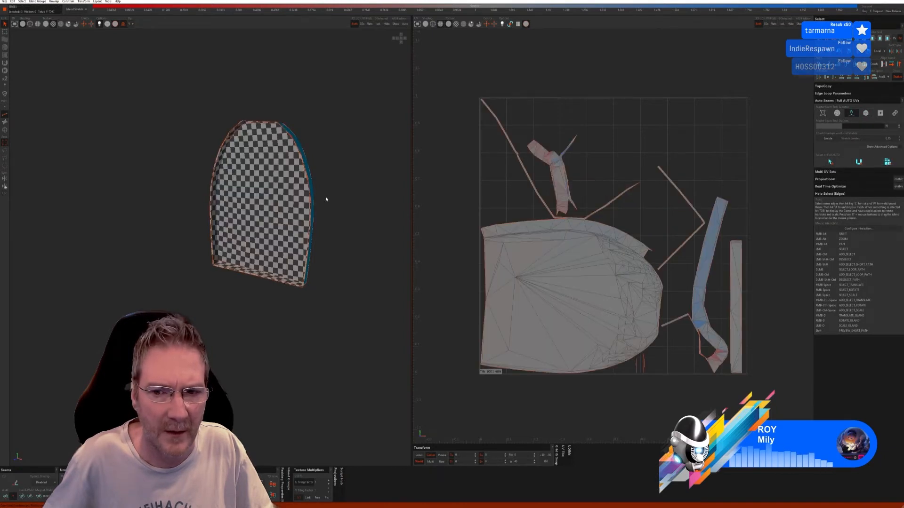
alt+right_drag(327, 199, 334, 175)
key(ctrl+z)
key(ctrl+z)
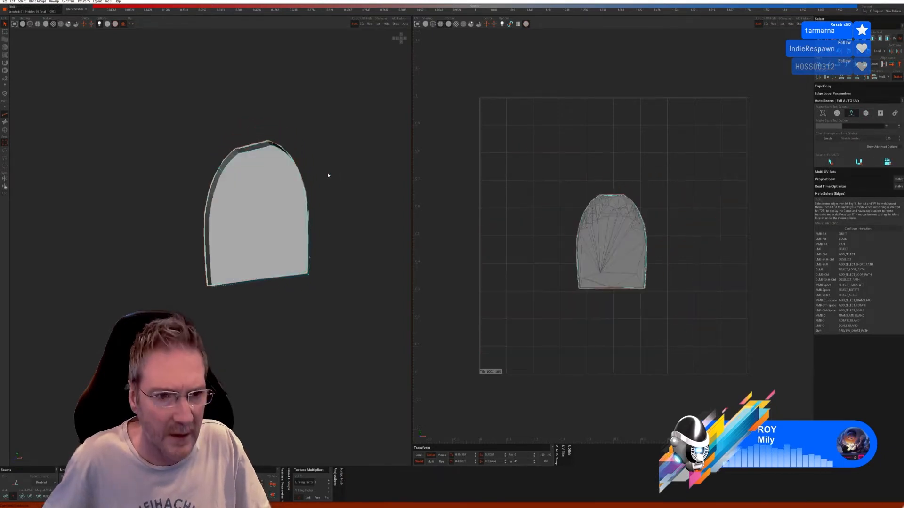
Cut the backing panel with automatic Box seams, then unfold and pack its islands
click(866, 113)
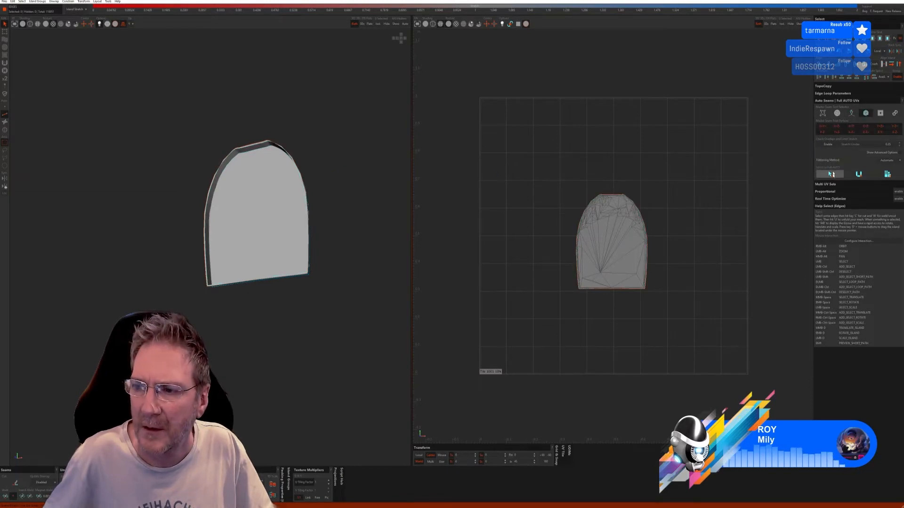
click(887, 174)
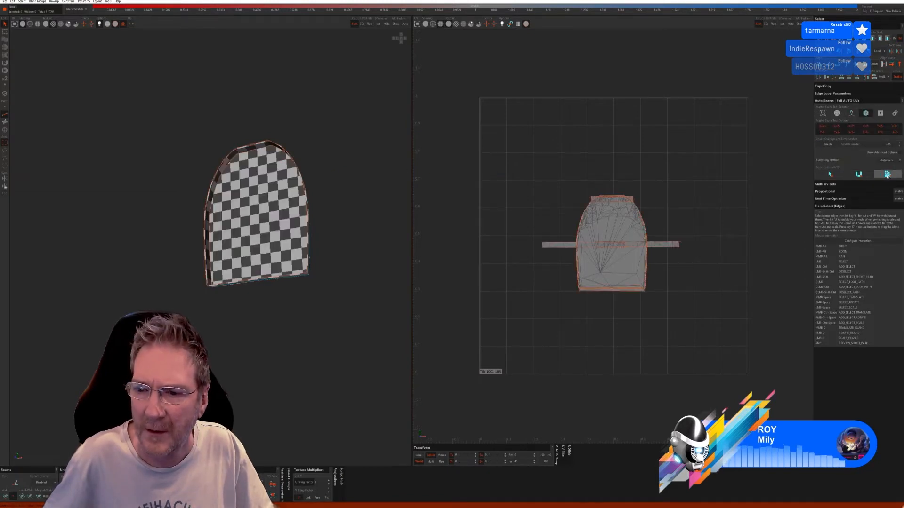
alt+right_drag(331, 150, 228, 162)
scroll(227, 163, up, 6)
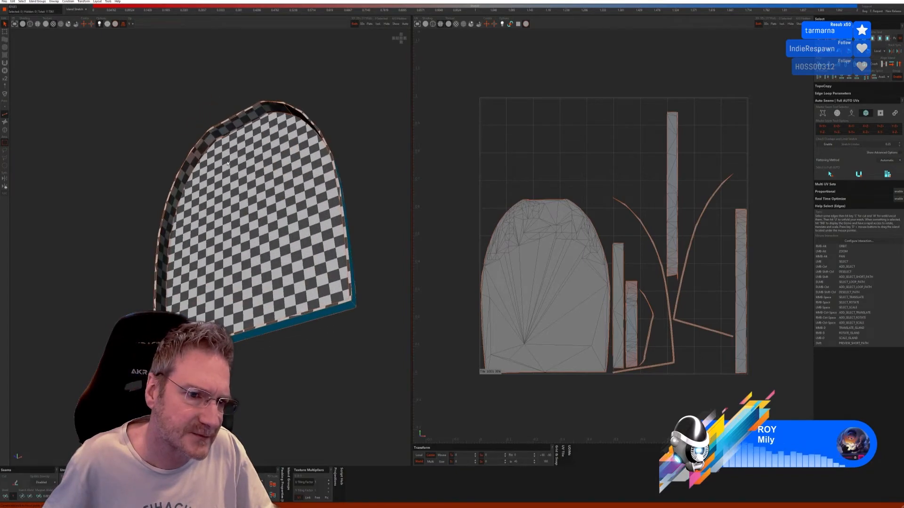
Weld the seam edges across the backing panel's curved rim on both sides to join its separate rim strips
scroll(227, 163, up, 5)
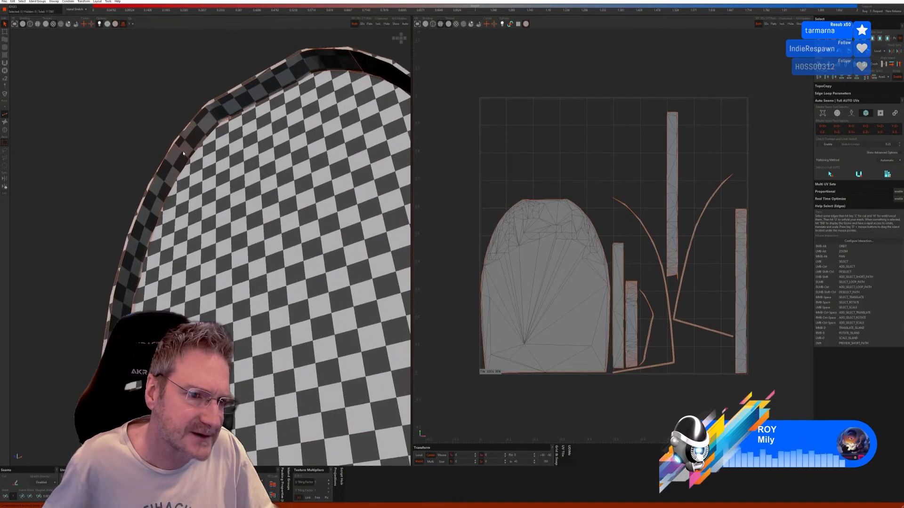
click(183, 152)
click(6, 496)
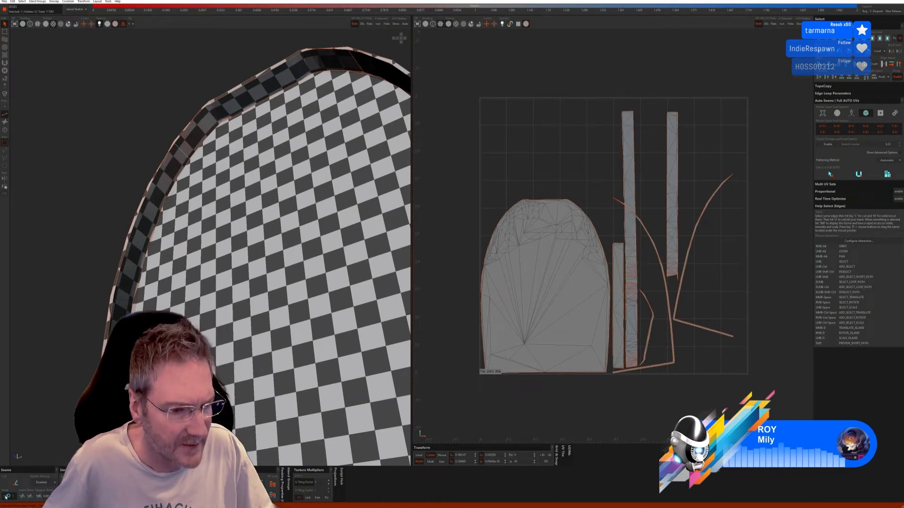
alt+right_drag(232, 289, 309, 266)
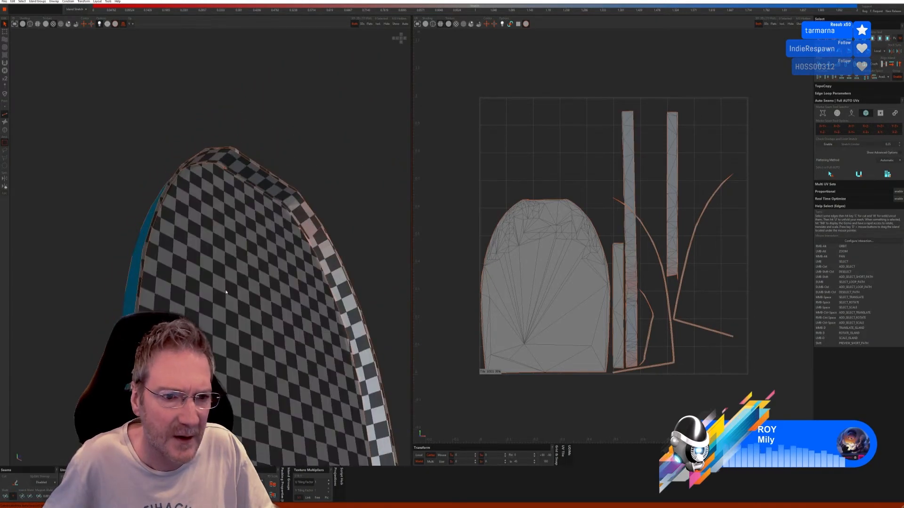
click(317, 233)
click(8, 499)
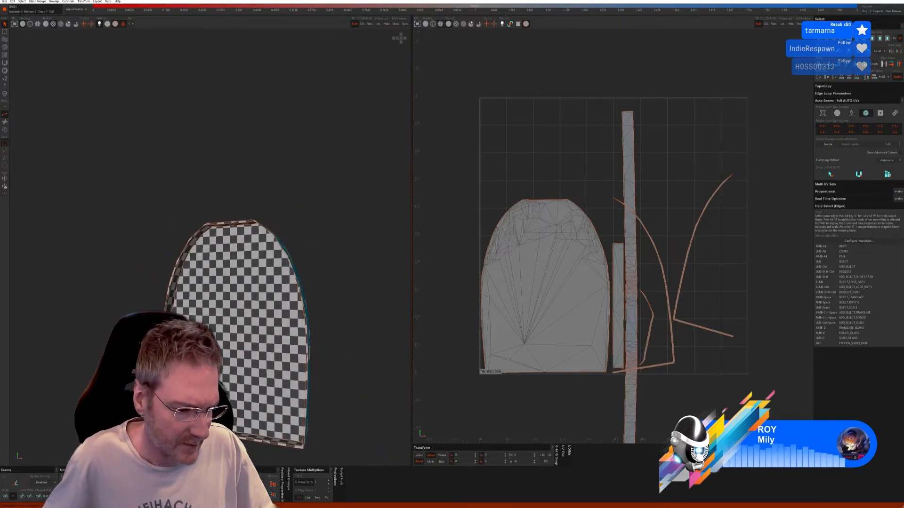
alt+right_drag(203, 386, 221, 343)
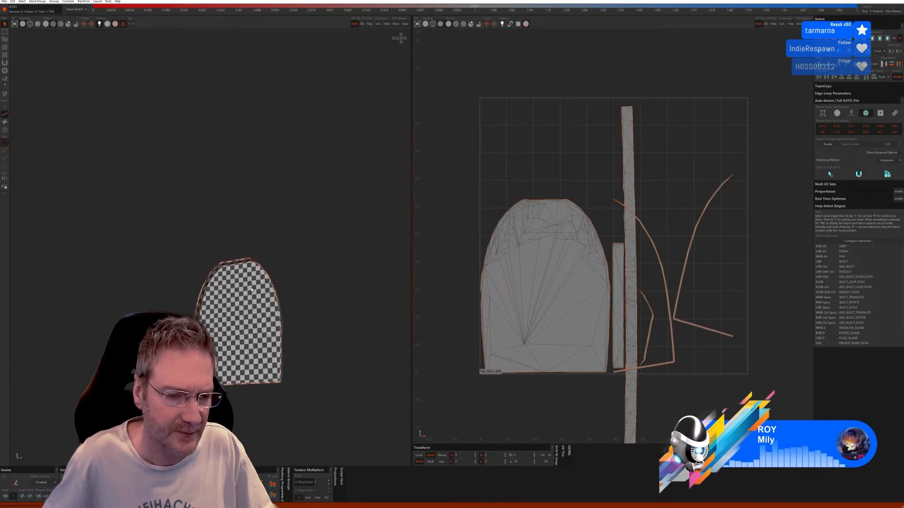
Show all parts again, then select the radiator cap's base in island mode and isolate it
click(397, 24)
scroll(333, 248, down, 2)
alt+right_drag(332, 248, 297, 261)
scroll(296, 258, up, 5)
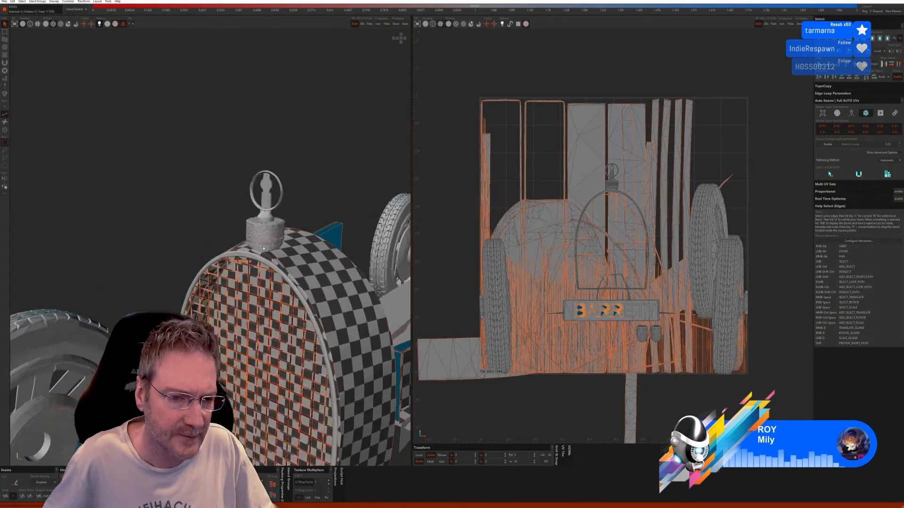
click(6, 133)
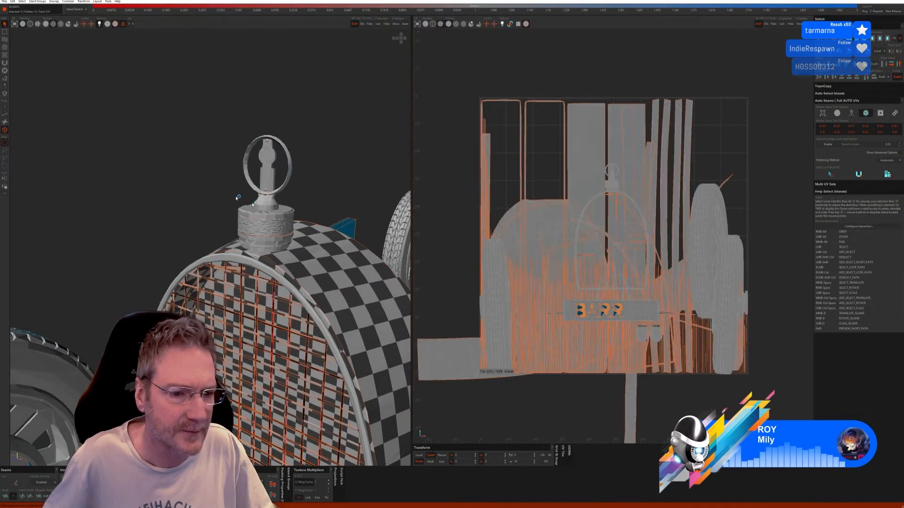
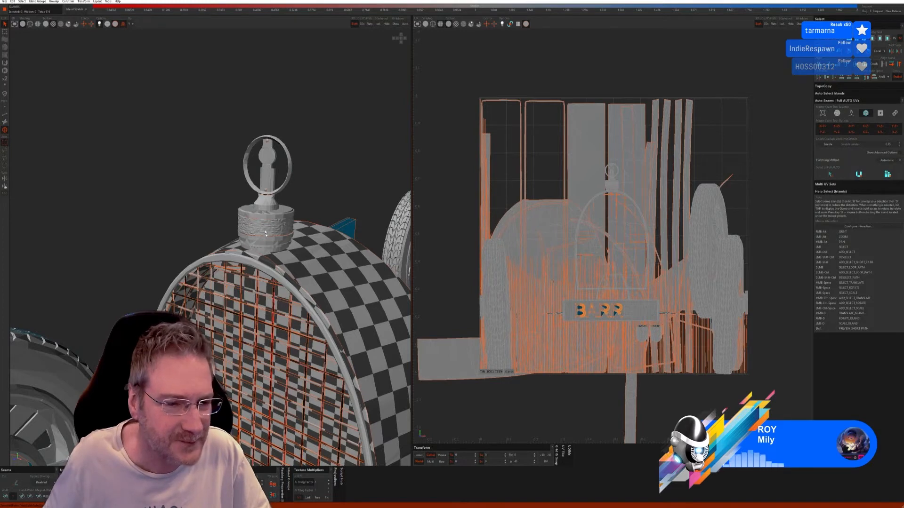
click(269, 248)
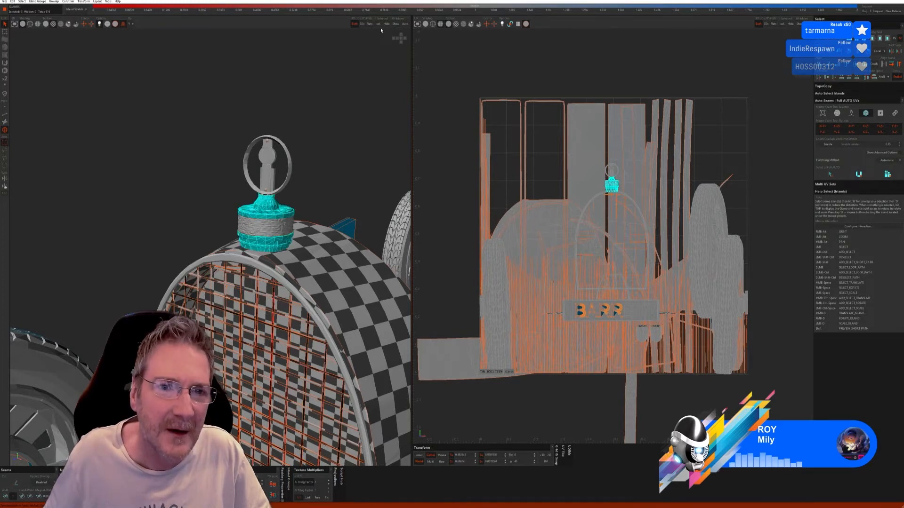
click(378, 24)
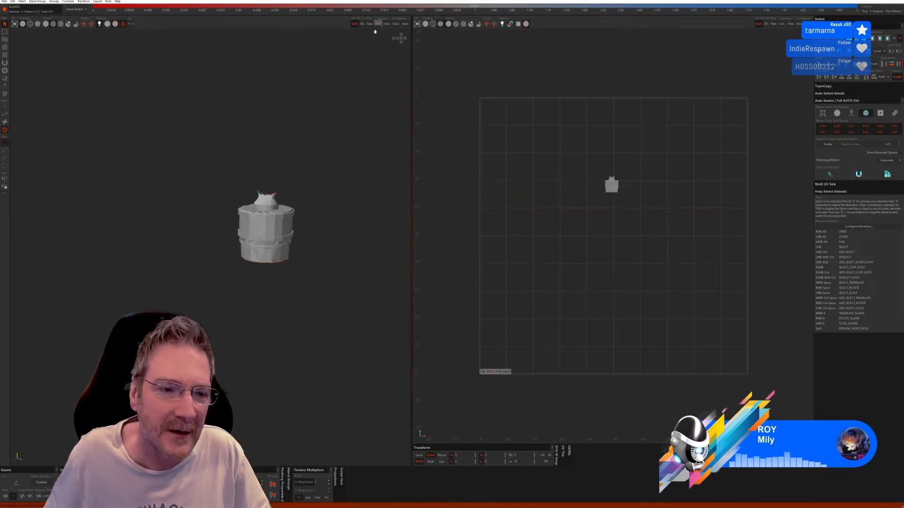
Cut the radiator cap's base with automatic Pelt seams, then unfold and pack its islands
click(5, 114)
click(853, 115)
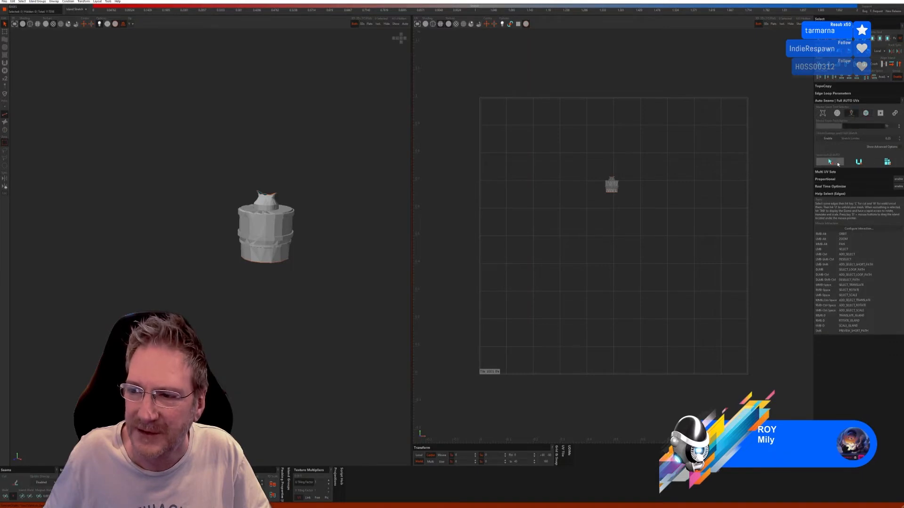
click(835, 163)
click(853, 162)
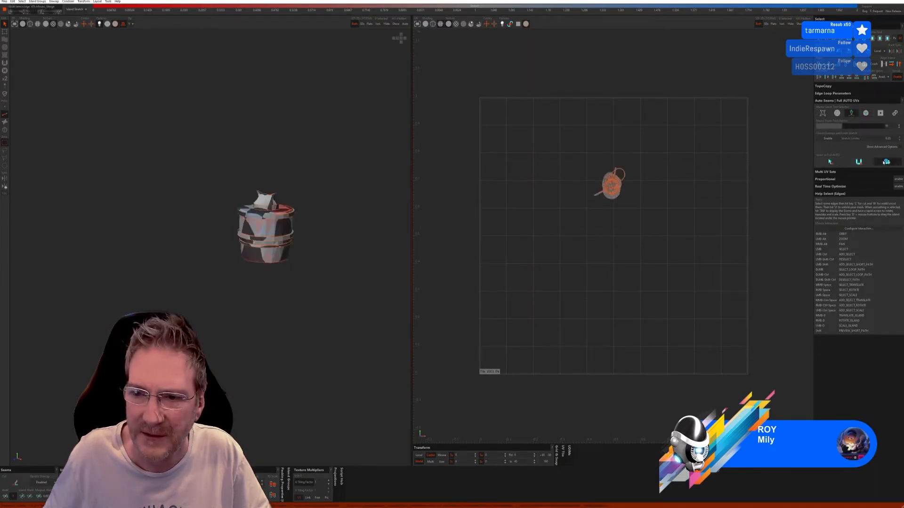
click(884, 162)
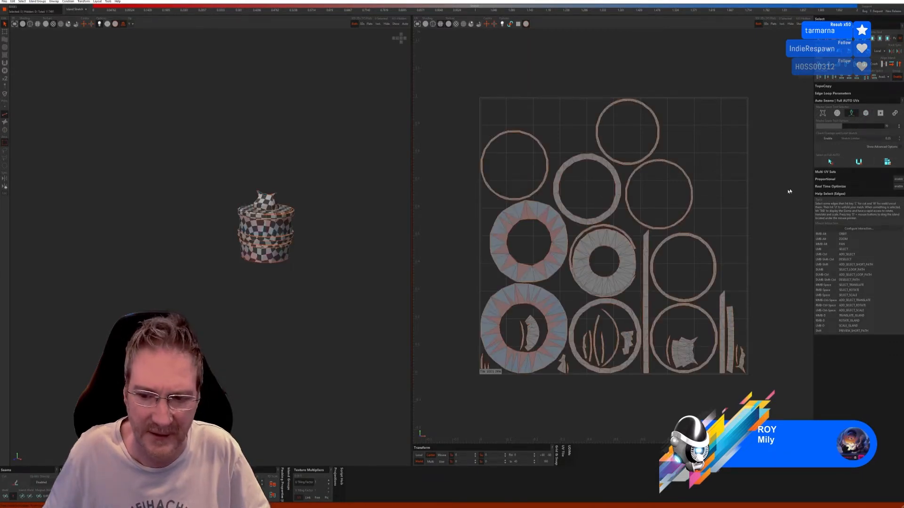
Undo the Pelt seams, unfold and packing on the radiator cap's base
key(ctrl+z)
key(ctrl+z)
key(ctrl+z)
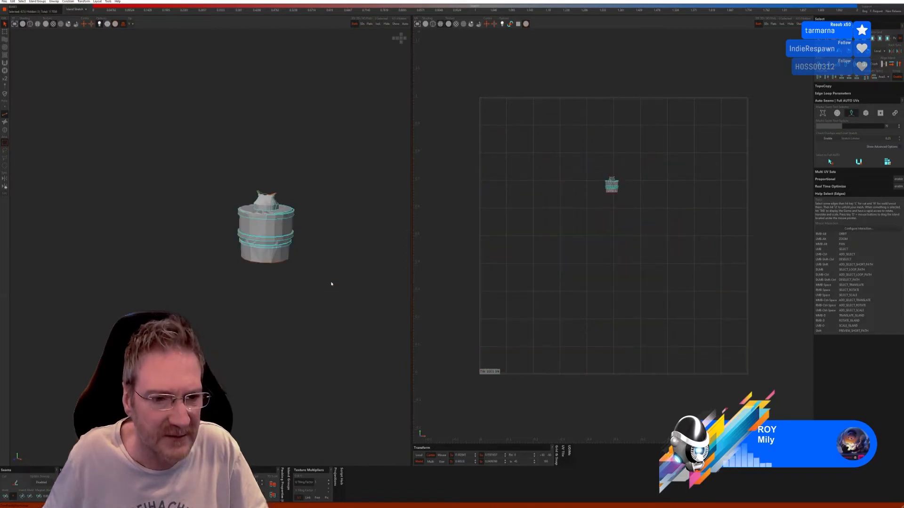
Try the Mosaic and Sharp Edges automatic seam selections on the radiator cap's base
click(835, 115)
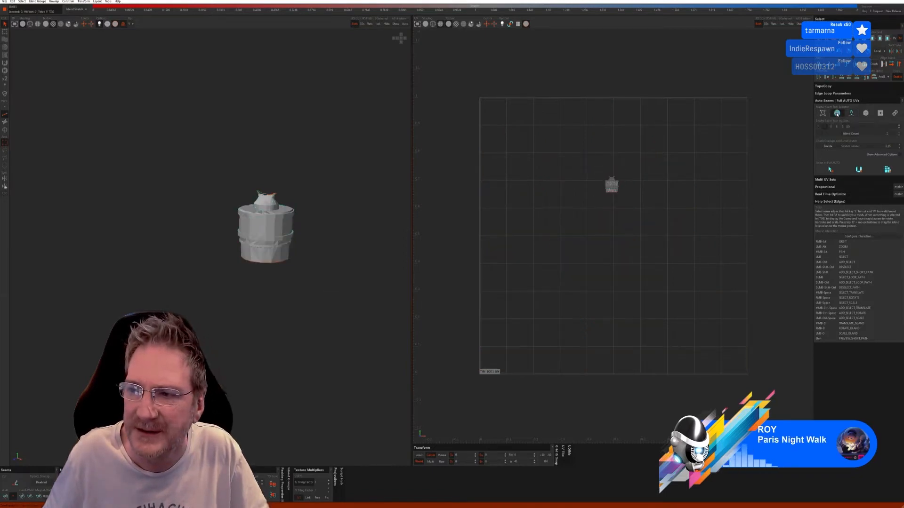
click(832, 170)
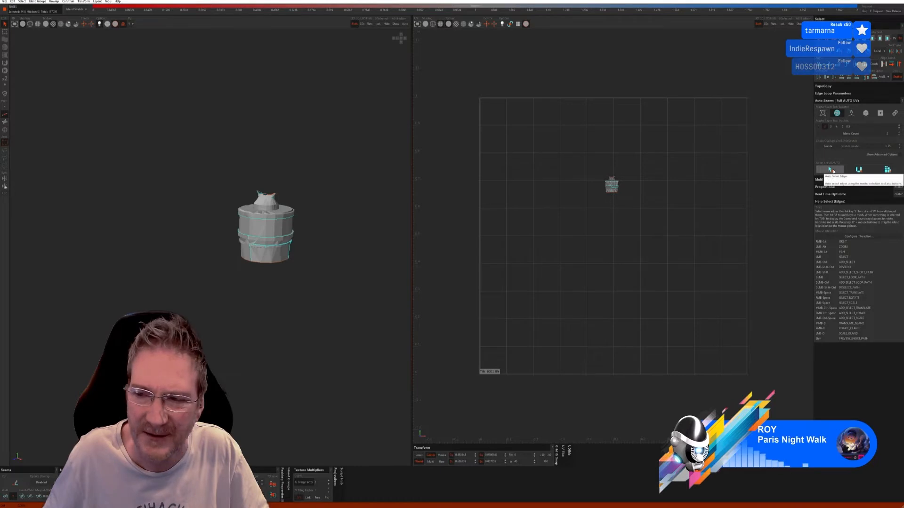
key(ctrl+z)
click(826, 115)
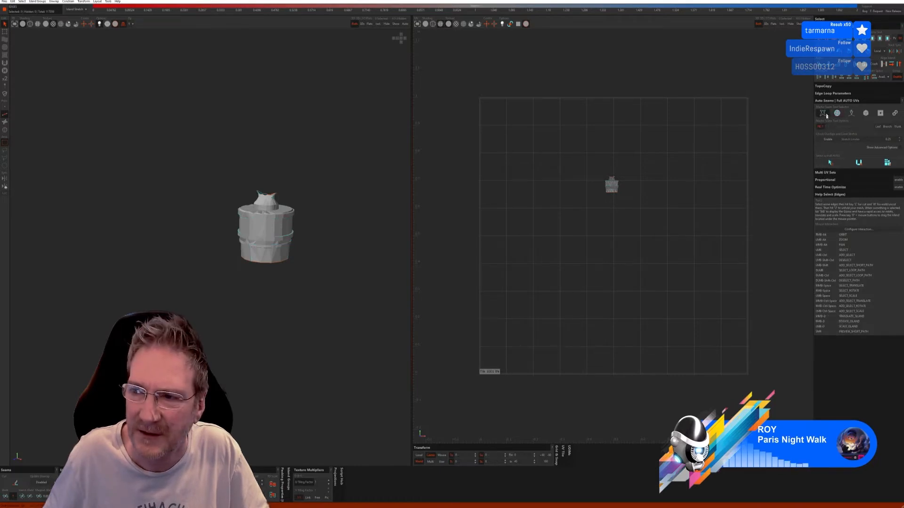
click(830, 162)
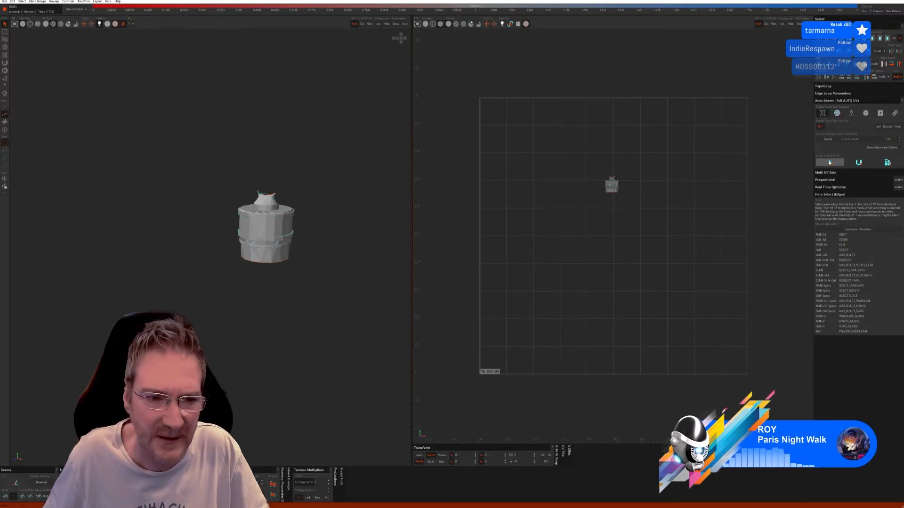
Cut the radiator cap's base with automatic Box seams, then unfold and pack its islands
click(866, 114)
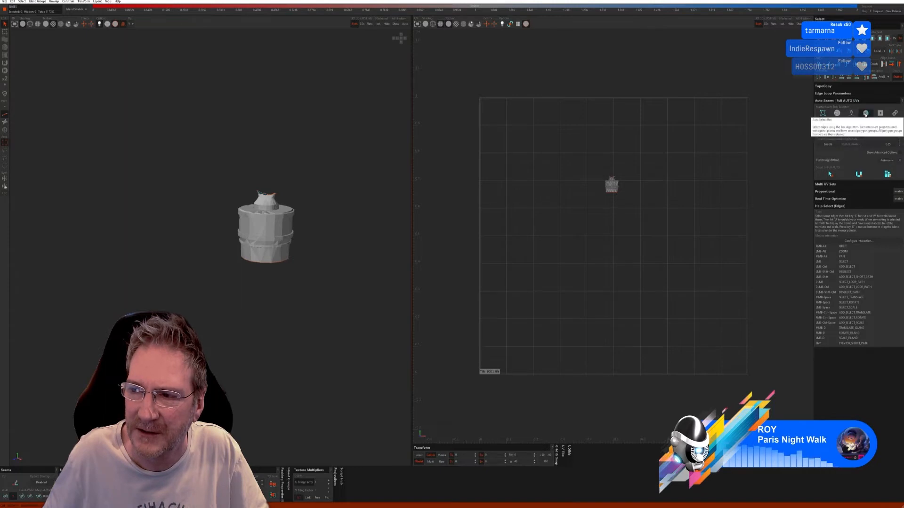
click(830, 174)
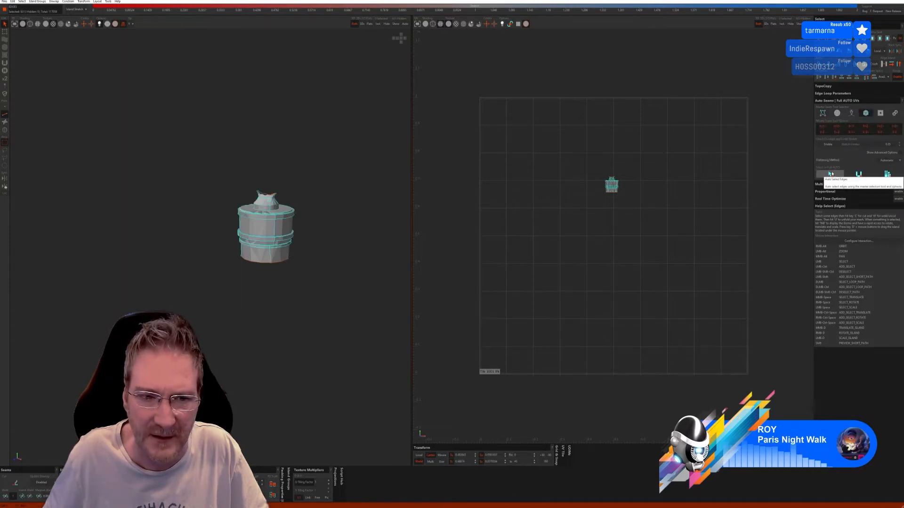
click(858, 174)
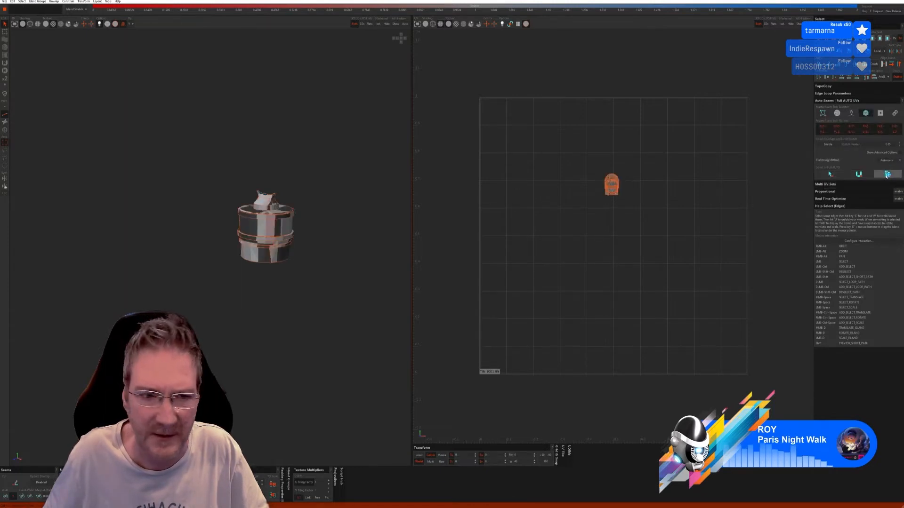
click(887, 175)
Weld the vertical seams across the cap base's top rim, upper wall and middle bands at the first split between sides
alt+right_drag(307, 239, 280, 232)
alt+middle_drag(269, 232, 311, 233)
scroll(236, 247, up, 5)
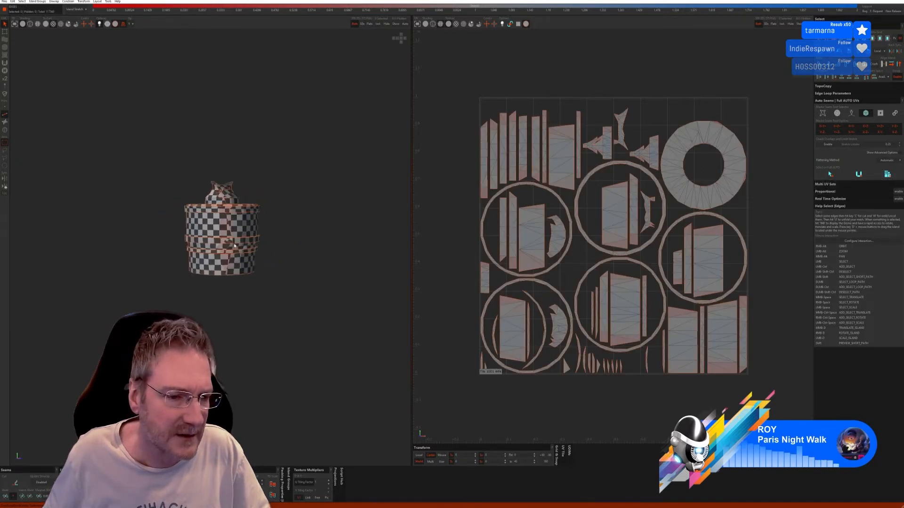
scroll(224, 250, up, 3)
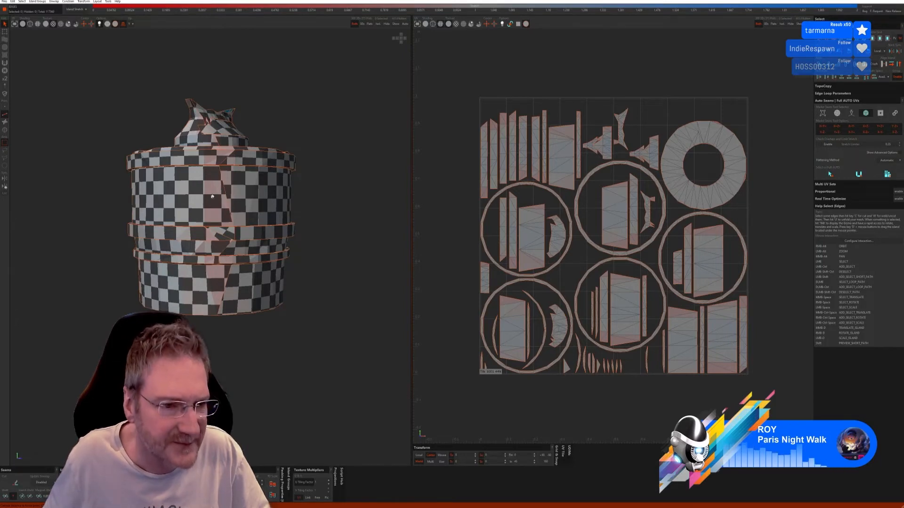
click(227, 161)
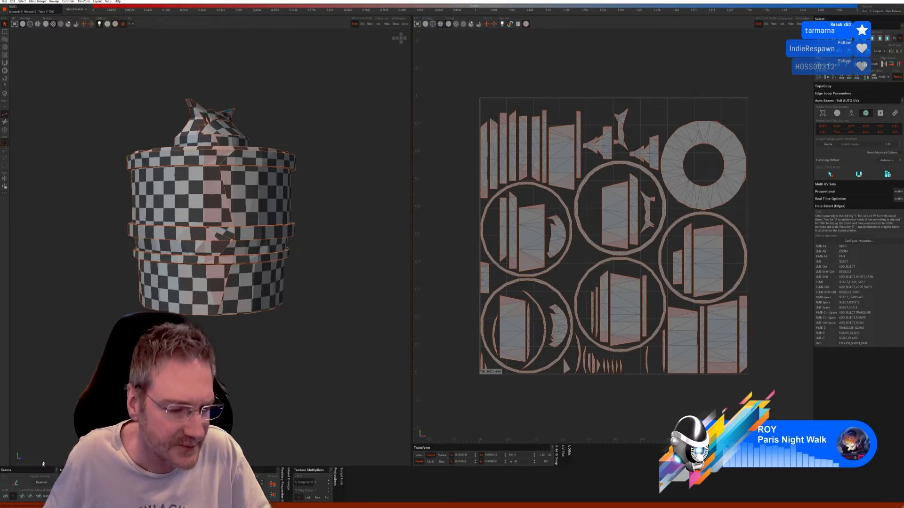
click(6, 496)
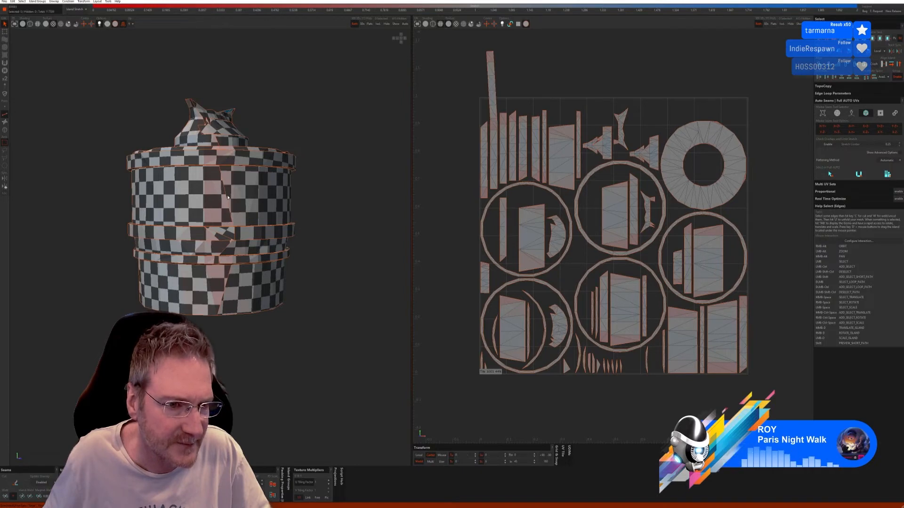
click(6, 496)
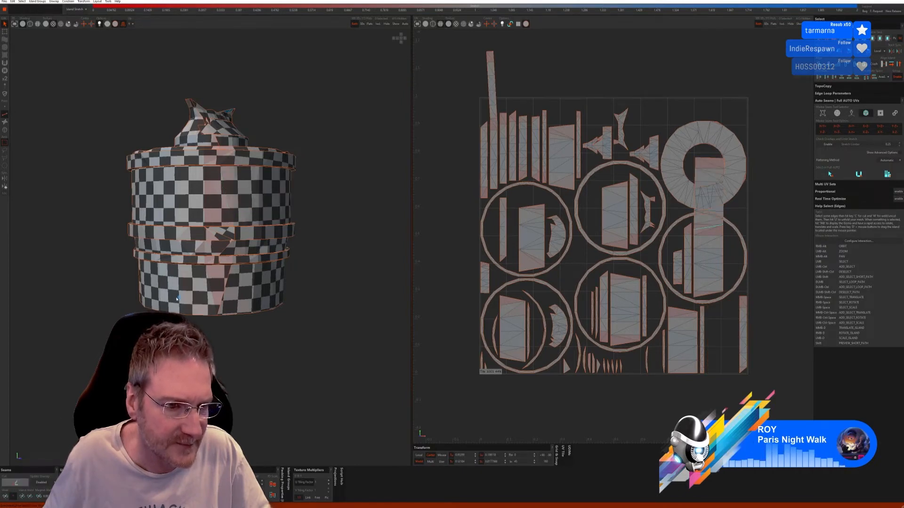
click(215, 238)
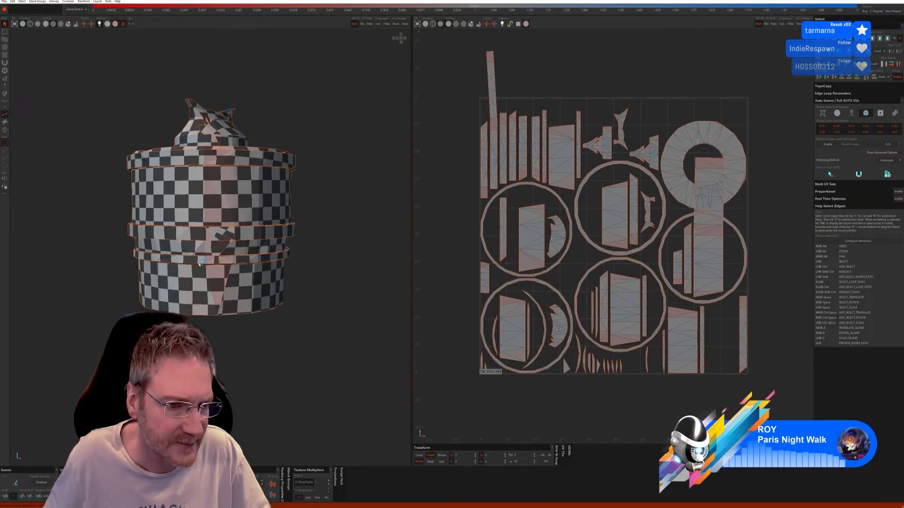
click(6, 497)
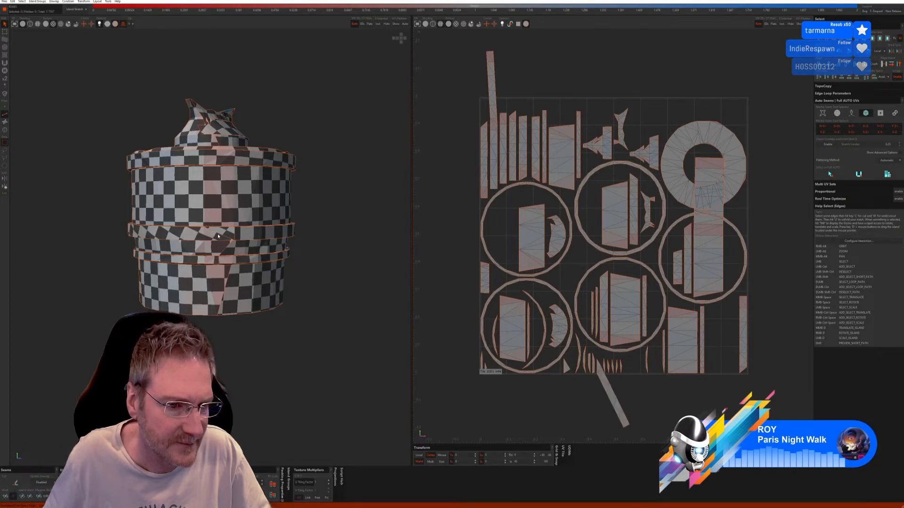
click(5, 496)
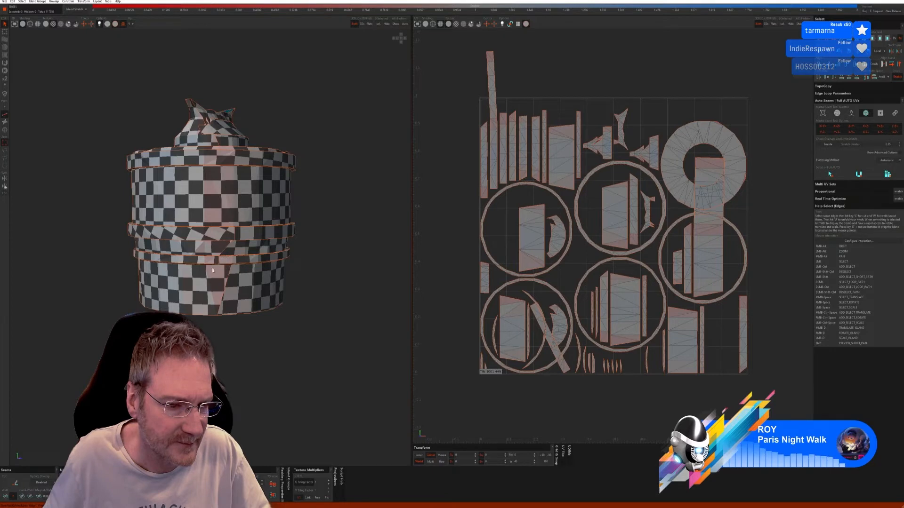
Weld the lower wall's vertical seam and the remaining short seams in the bands above it at the same split
click(227, 284)
key(w)
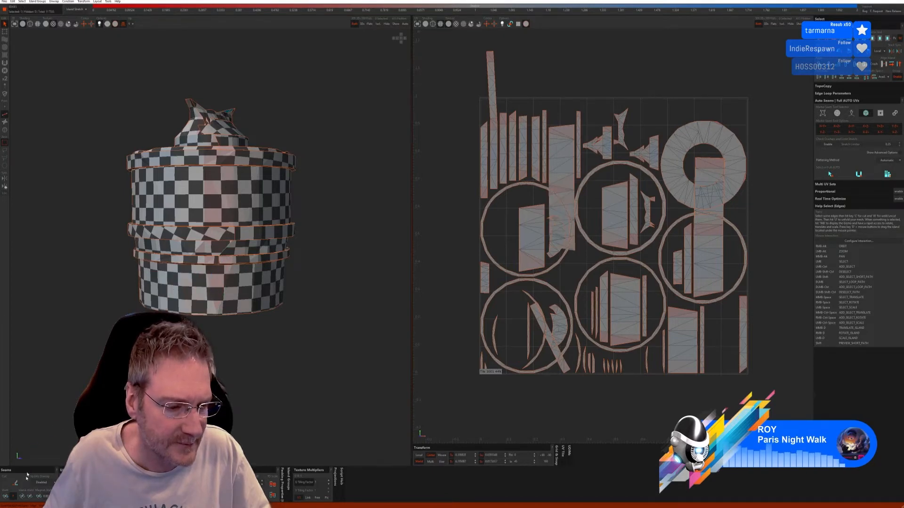
click(8, 495)
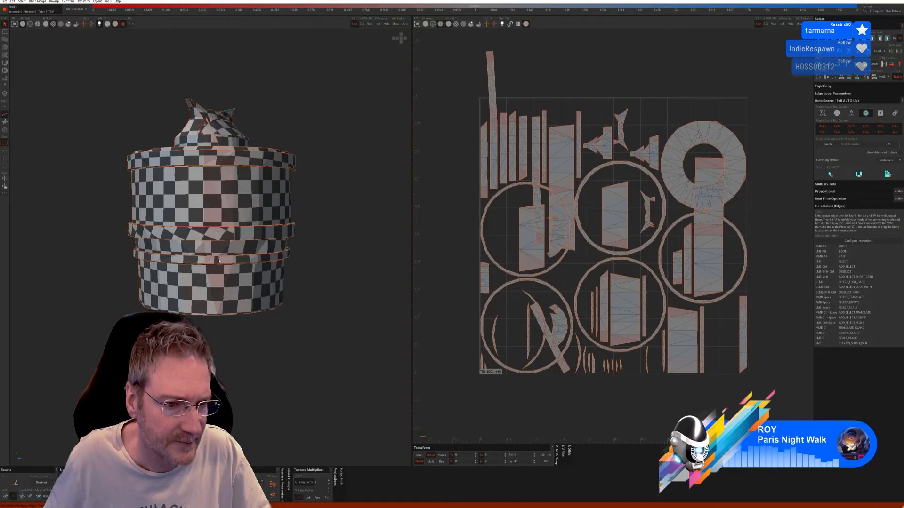
click(219, 261)
click(6, 496)
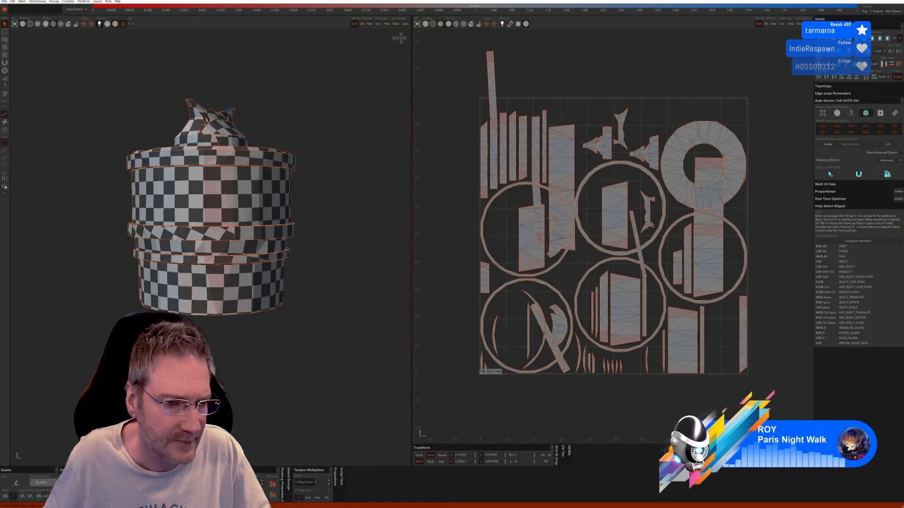
click(235, 234)
click(7, 496)
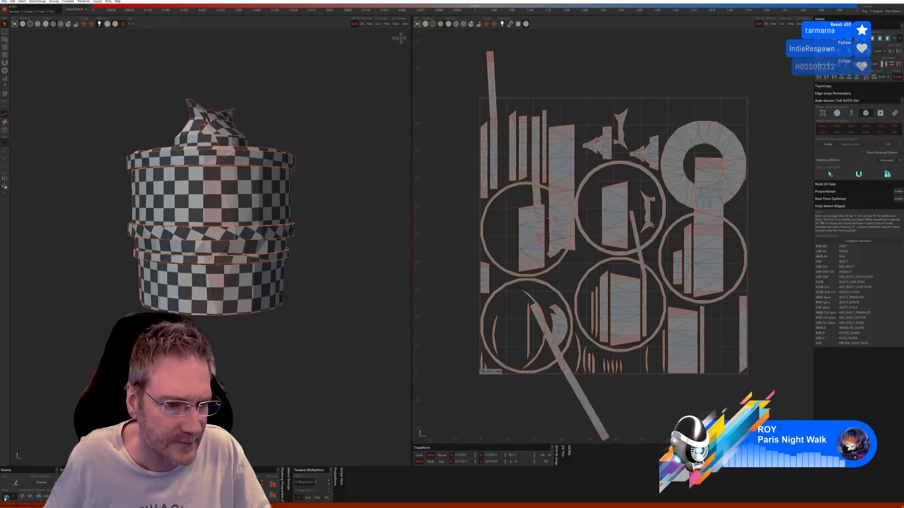
Weld the vertical seams at the next split around the cap base, from the lower wall and bands up to the top rim
alt+right_drag(306, 301, 211, 307)
alt+middle_drag(327, 285, 237, 268)
scroll(236, 269, up, 1)
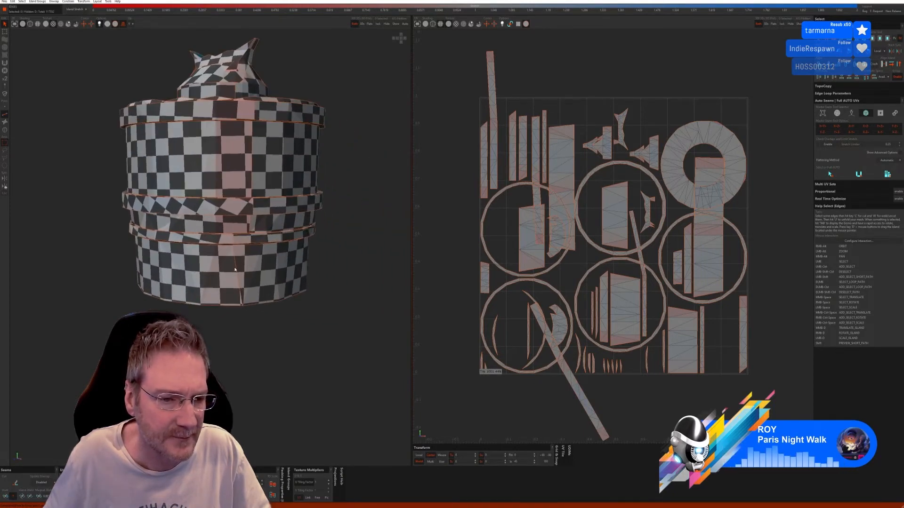
click(235, 269)
click(8, 496)
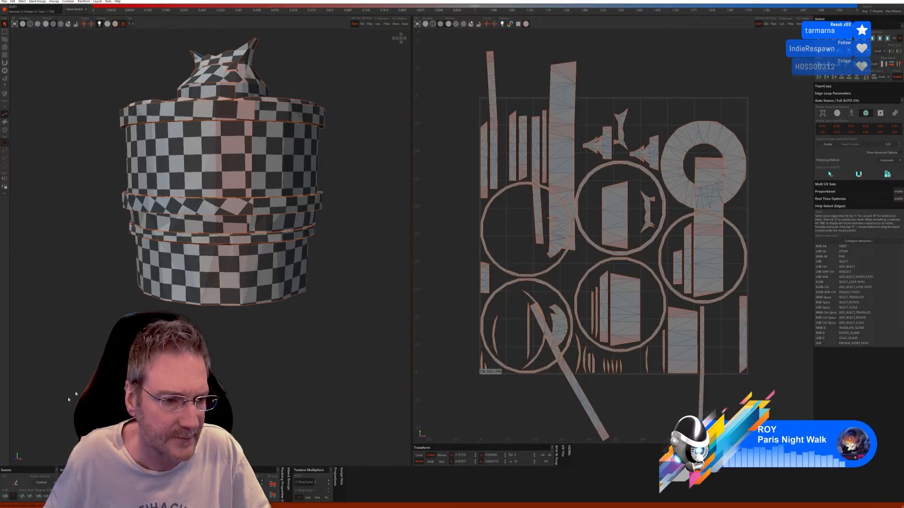
click(6, 497)
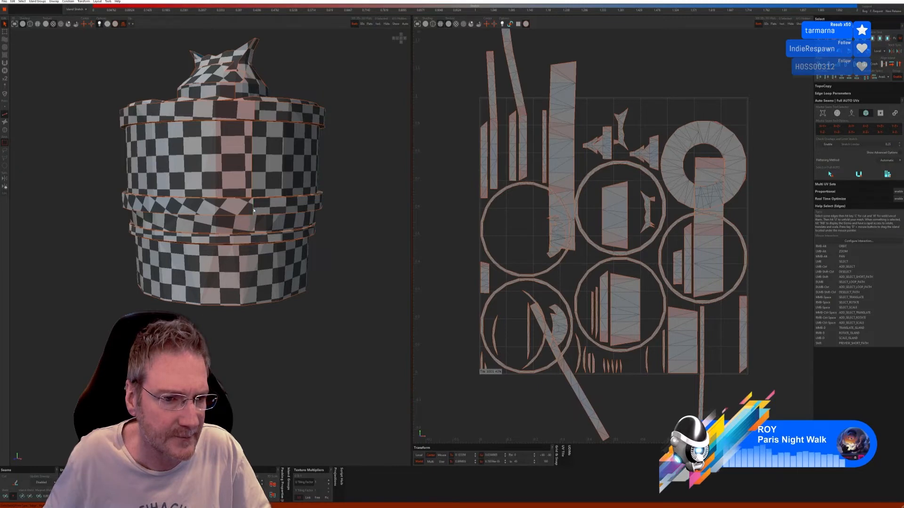
click(6, 497)
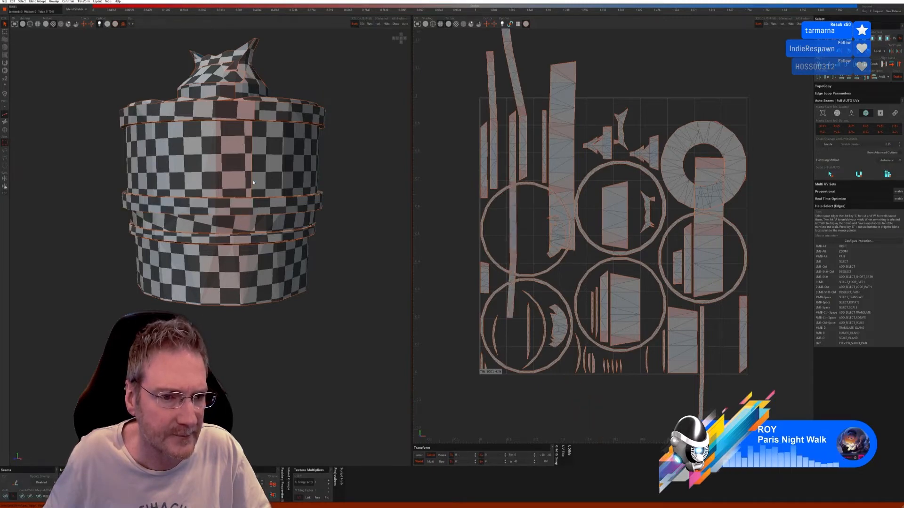
click(6, 497)
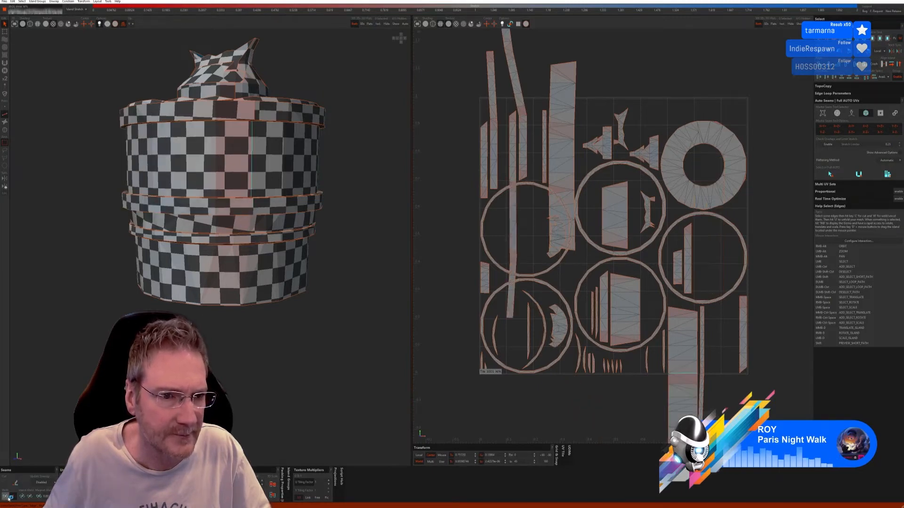
click(254, 112)
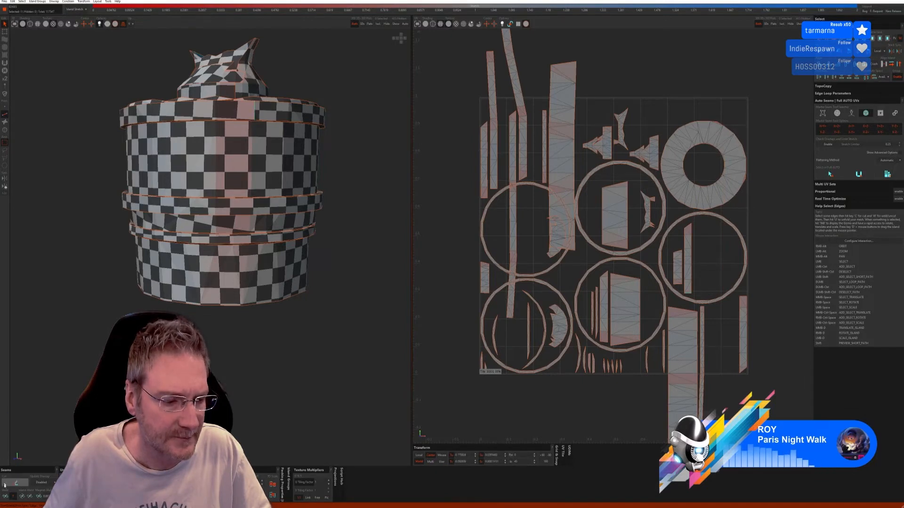
click(5, 497)
Weld the vertical seams at a third split around the cap base, covering the rim, upper wall, bands and lower wall
scroll(169, 325, down, 3)
scroll(223, 326, down, 2)
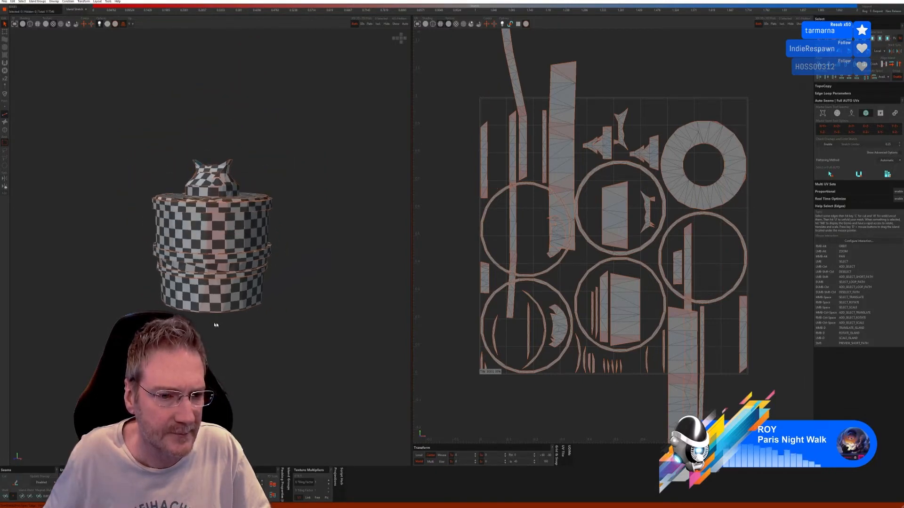
alt+right_drag(216, 324, 231, 306)
scroll(288, 203, up, 3)
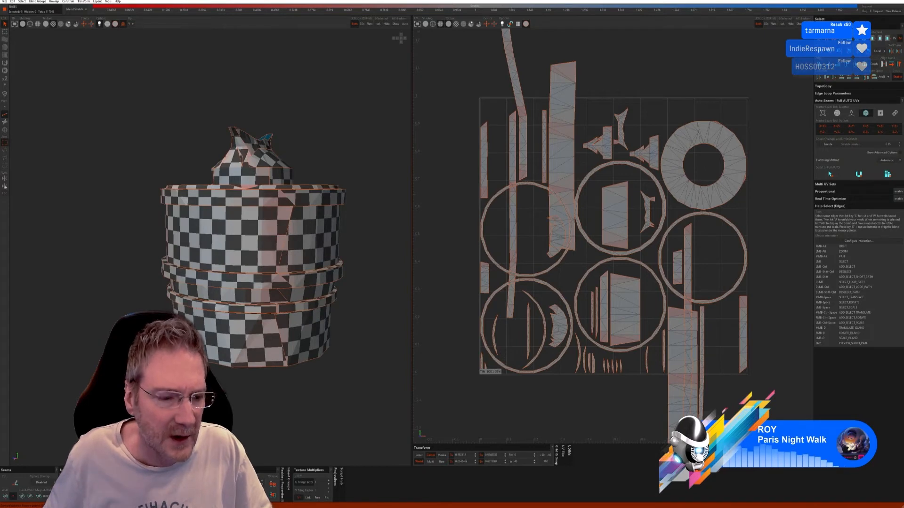
click(286, 241)
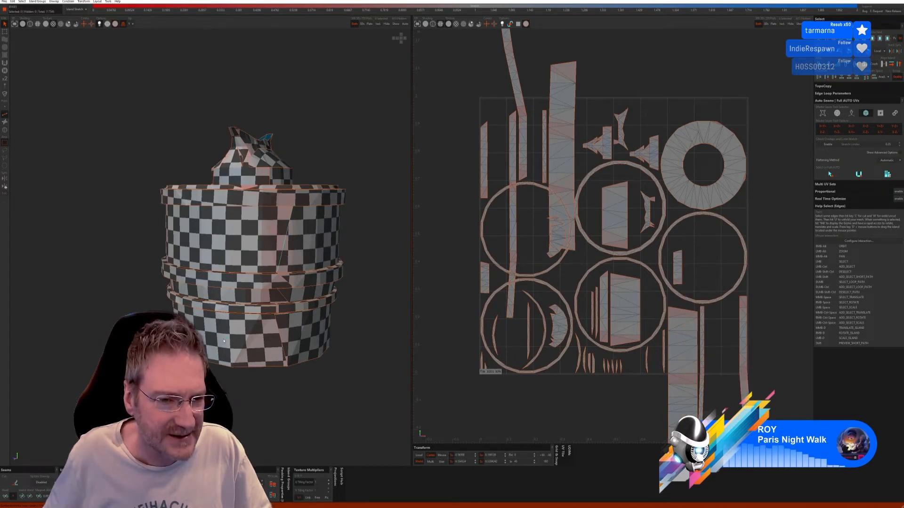
click(5, 497)
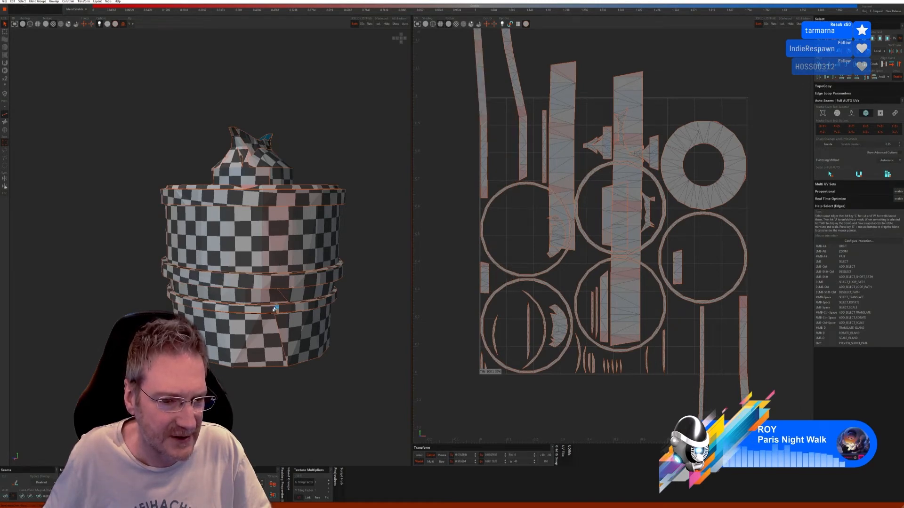
click(6, 496)
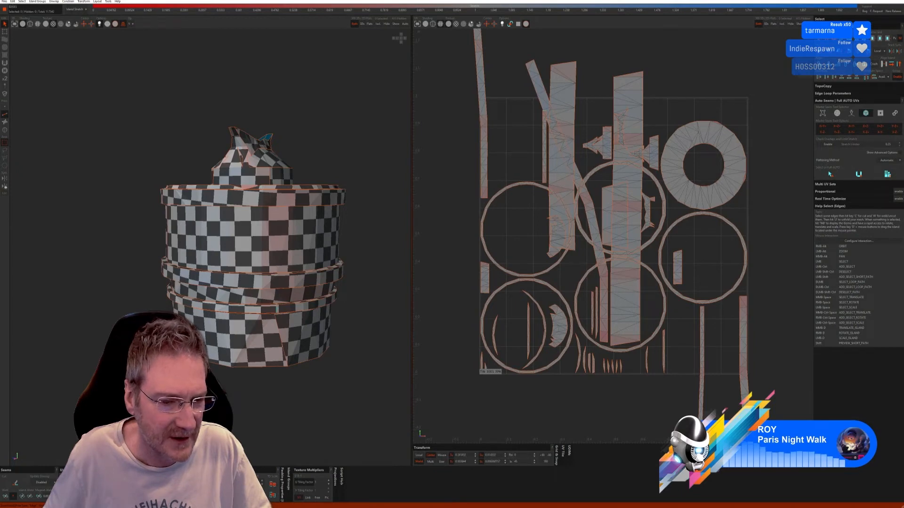
click(9, 496)
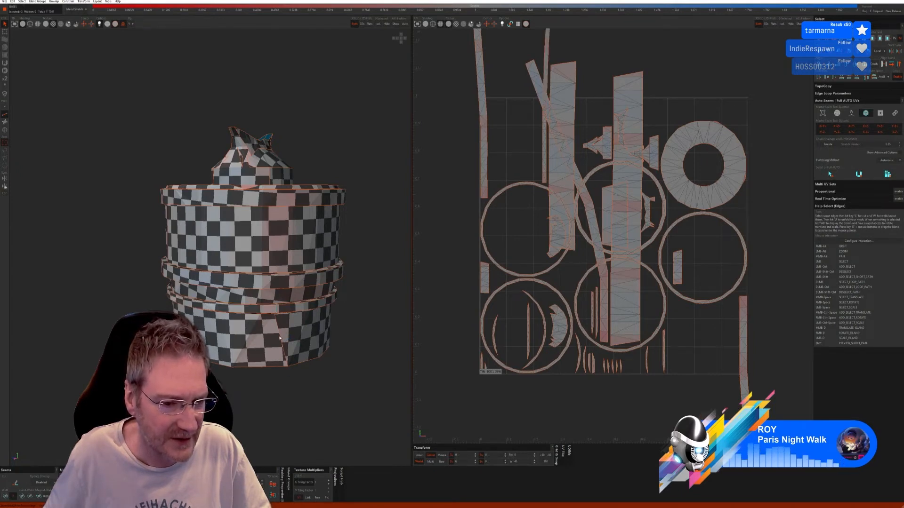
click(5, 499)
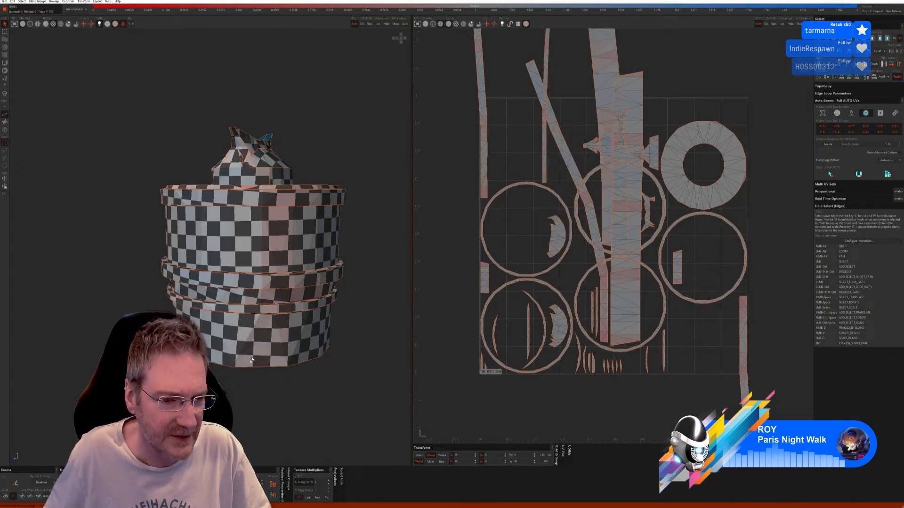
Optimize the cap base's welded UV islands to reduce their distortion
scroll(257, 354, down, 4)
mouse_move(283, 342)
alt+right_down()
mouse_move(260, 352)
mouse_move(301, 343)
mouse_move(278, 345)
alt+right_up()
alt+drag(237, 329, 251, 326)
key(o)
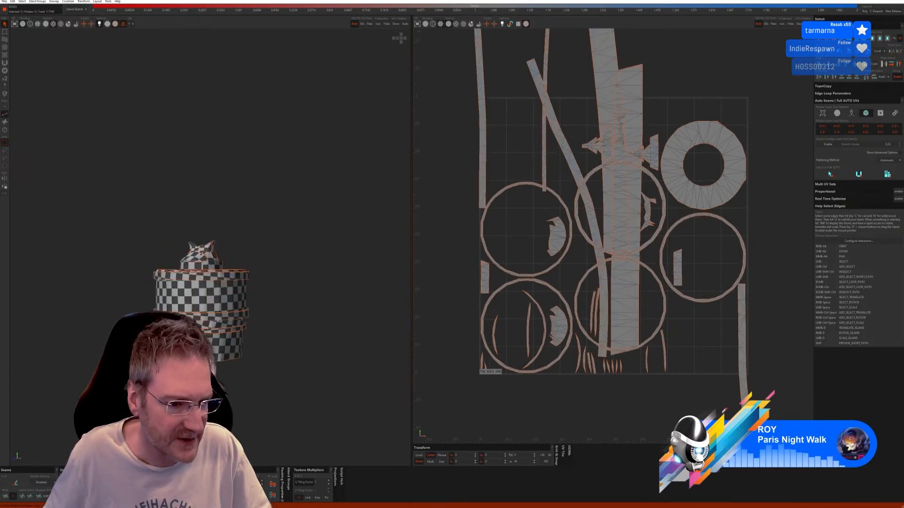
mouse_move(236, 372)
alt+right_down()
mouse_move(252, 377)
mouse_move(236, 367)
alt+right_up()
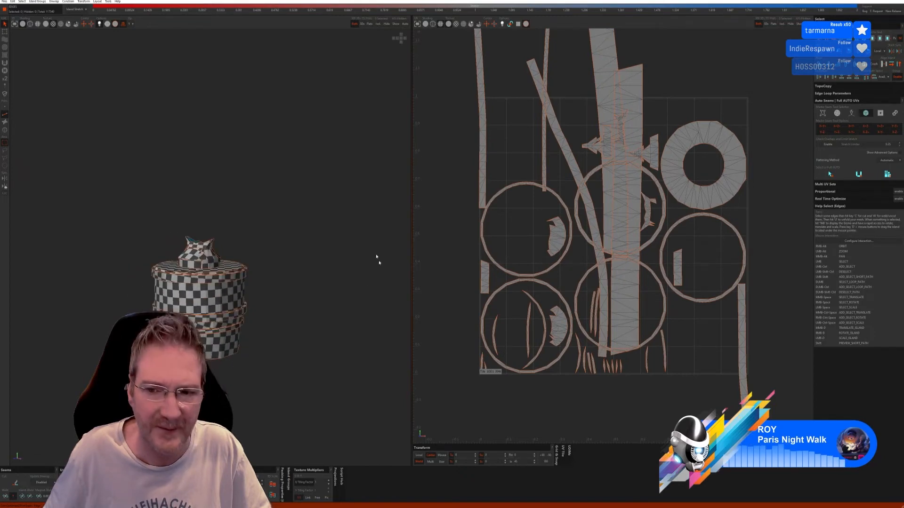
Show the whole car again and isolate the rough-textured ring around the radiator cap for edge selection
click(397, 24)
scroll(303, 203, down, 2)
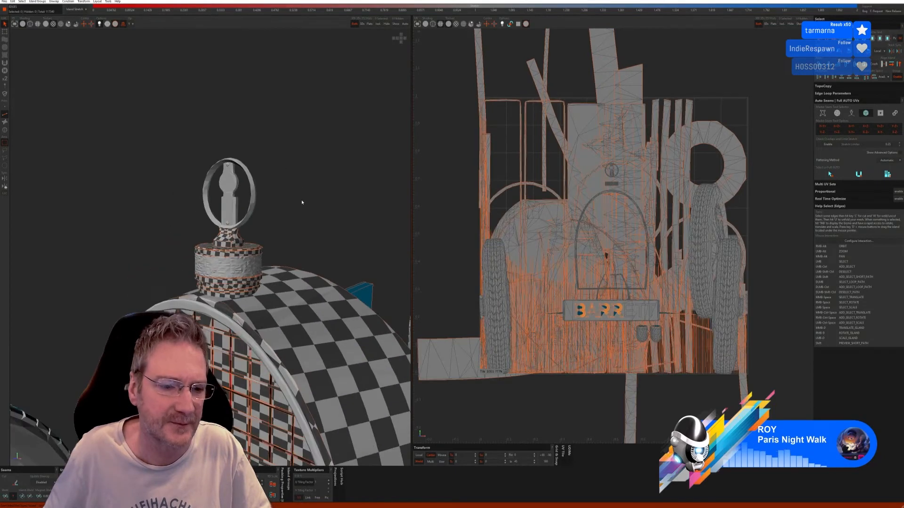
click(5, 130)
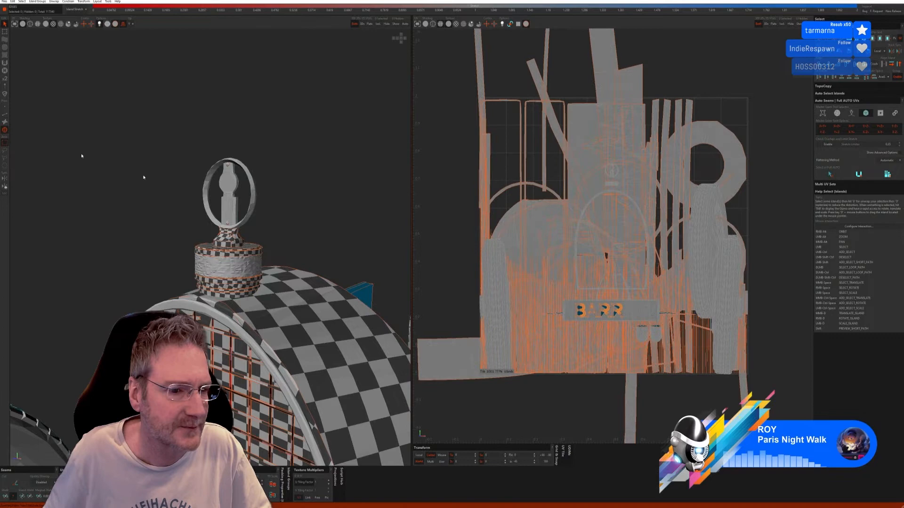
click(245, 262)
click(378, 24)
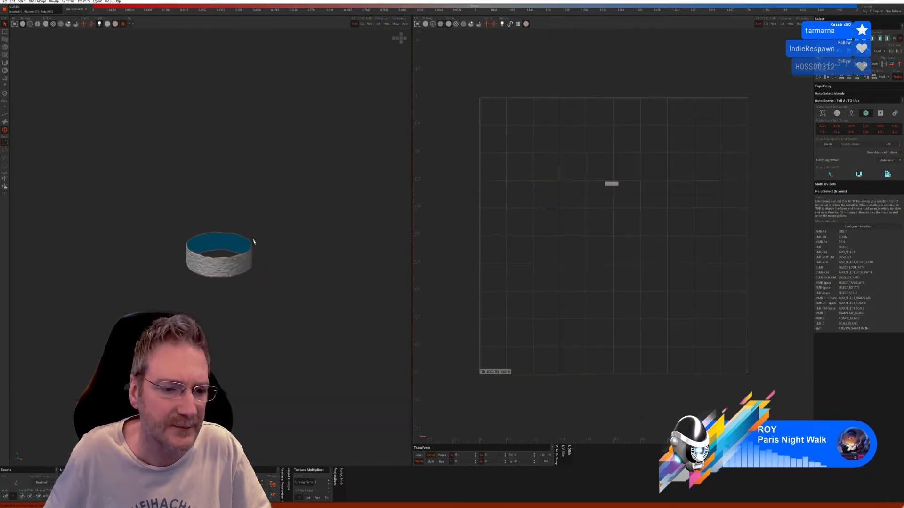
click(8, 115)
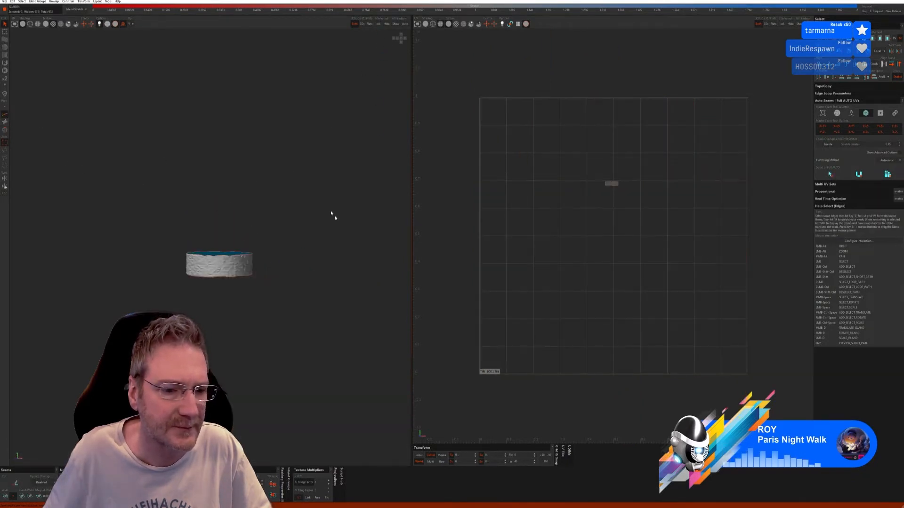
Cut a vertical seam through the ring's wall from its upper edge to its lower edge and unfold it
alt+drag(331, 268, 262, 275)
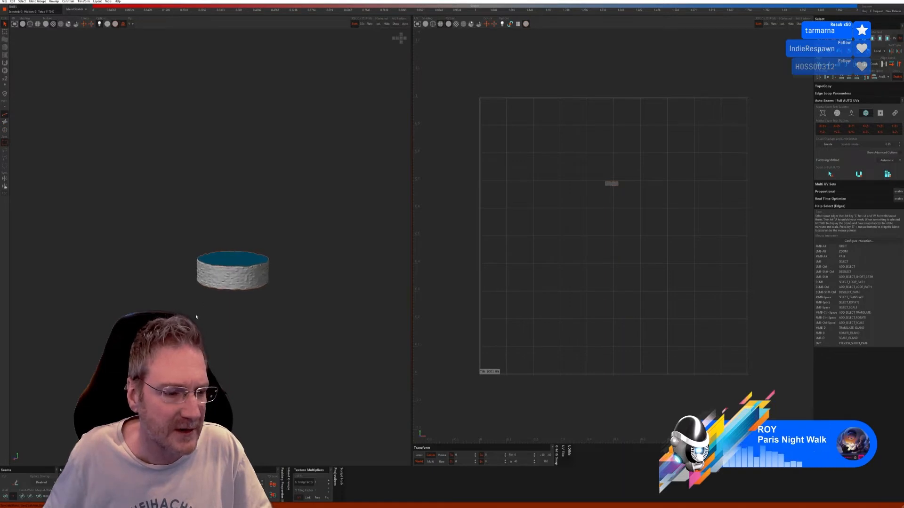
scroll(262, 290, up, 2)
scroll(254, 275, up, 4)
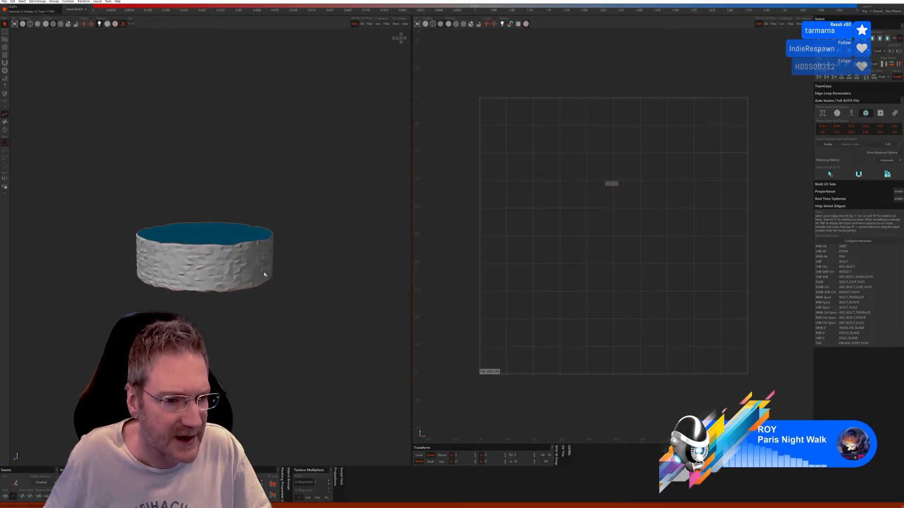
click(232, 240)
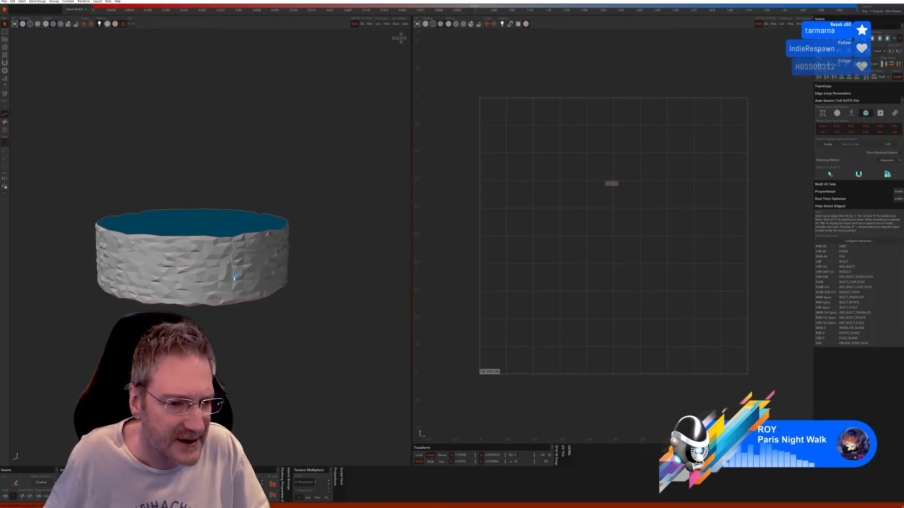
shift+click(232, 305)
click(15, 484)
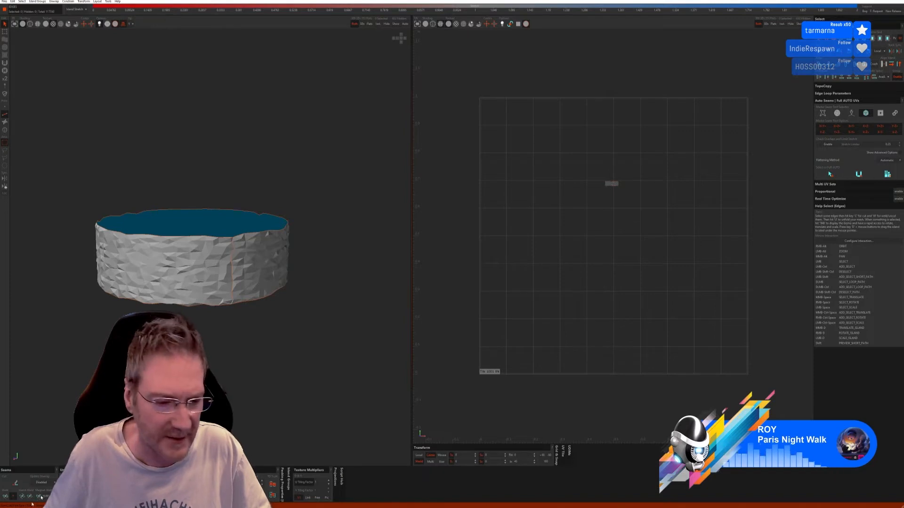
click(69, 484)
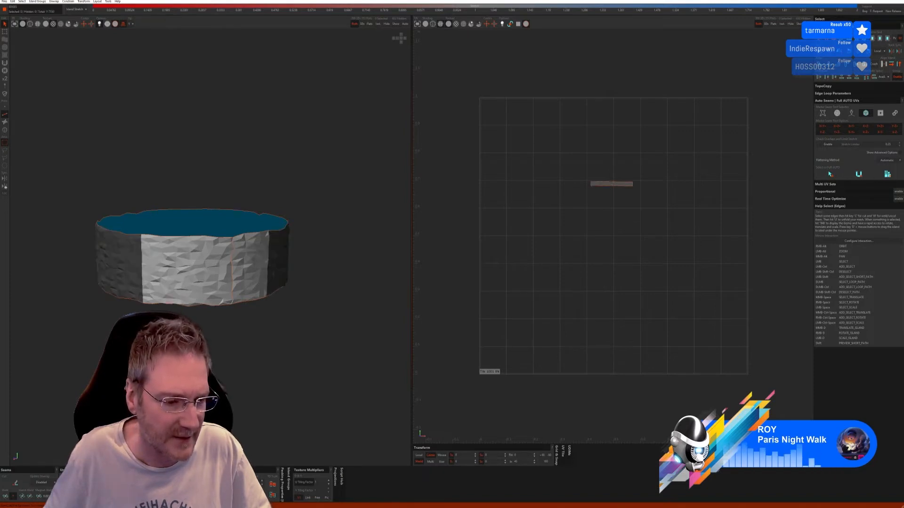
Pack the ring's unfolded UV strip into the UV tile and check its checker pattern
scroll(165, 324, down, 4)
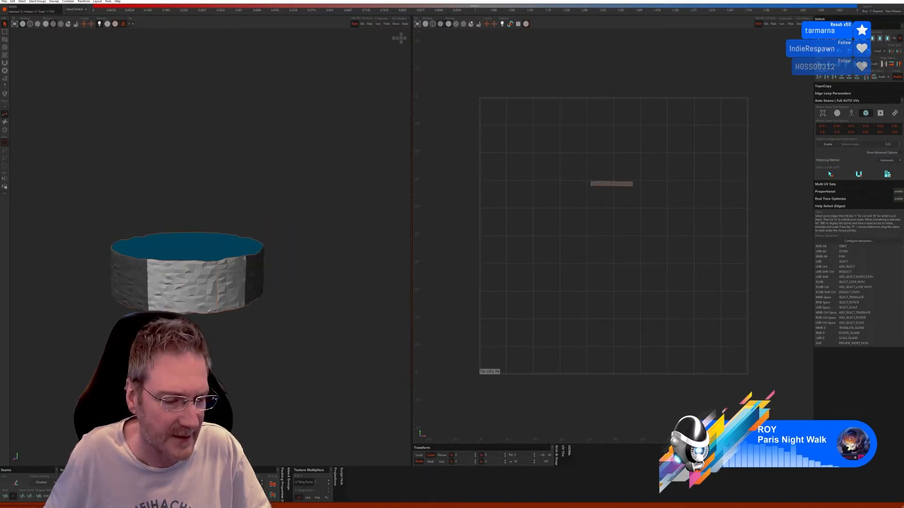
alt+right_drag(165, 324, 302, 334)
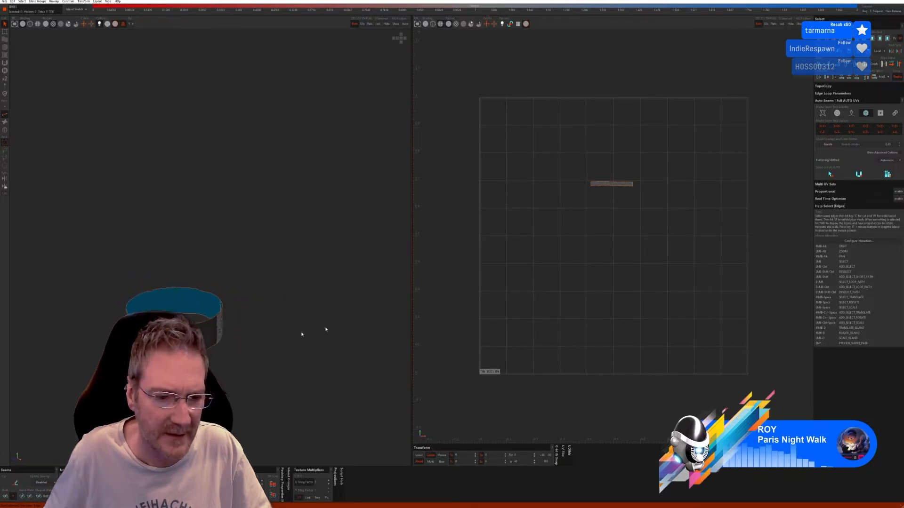
click(858, 174)
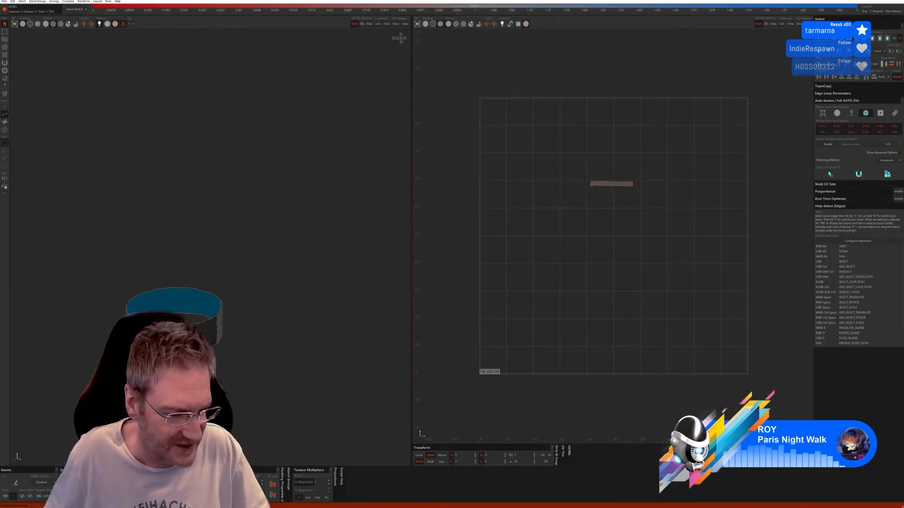
key(p)
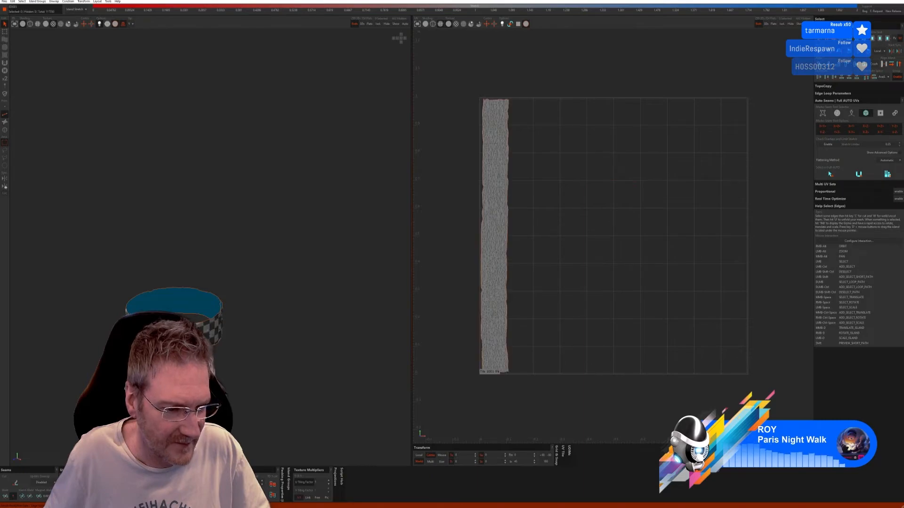
alt+right_drag(318, 353, 242, 318)
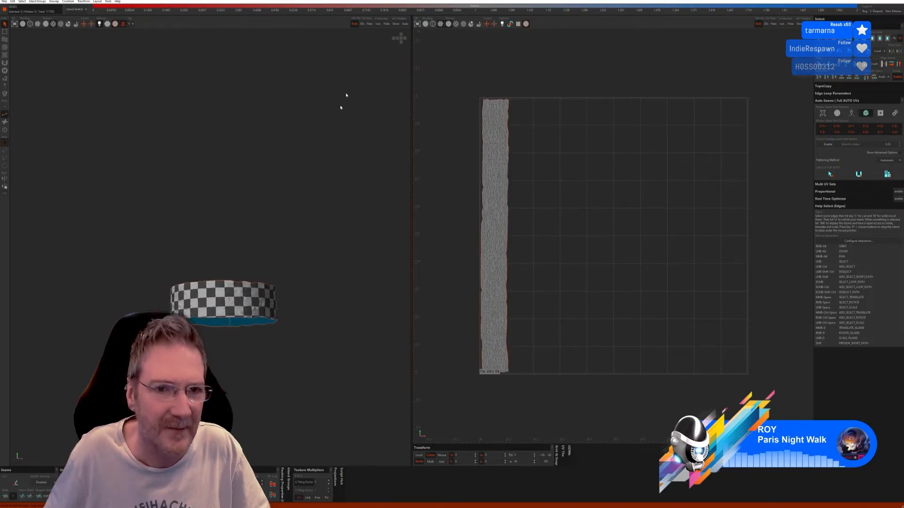
Bring back the whole car and isolate the radiator emblem's hoop and central figure for edge selection
click(395, 23)
scroll(317, 263, down, 3)
alt+right_drag(317, 264, 400, 278)
alt+right_drag(253, 205, 141, 207)
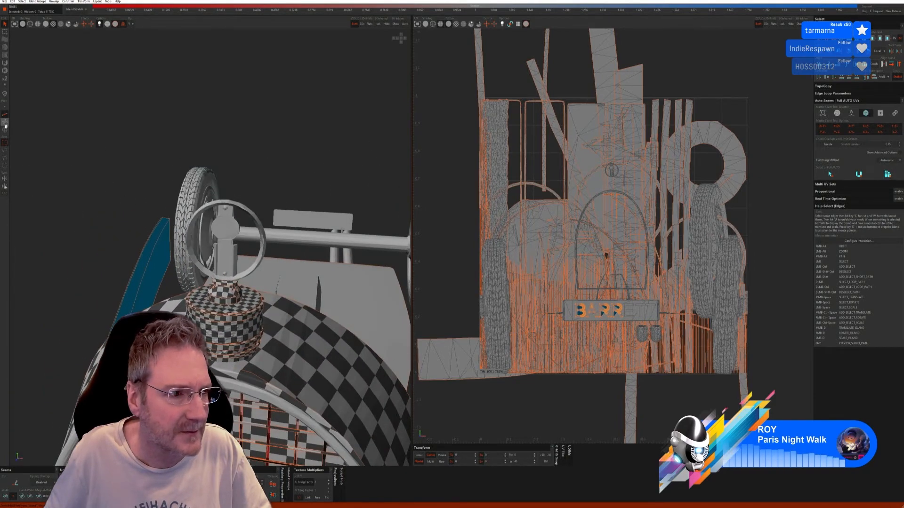
key(F4)
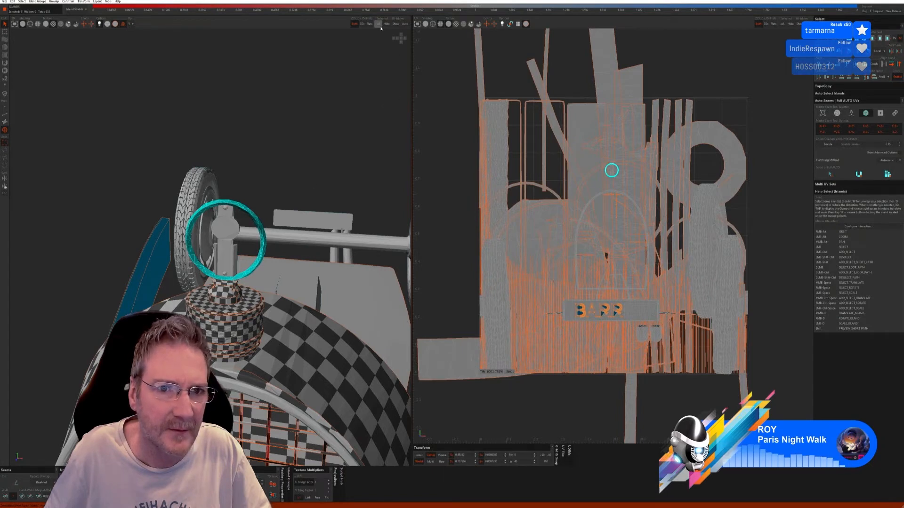
click(226, 257)
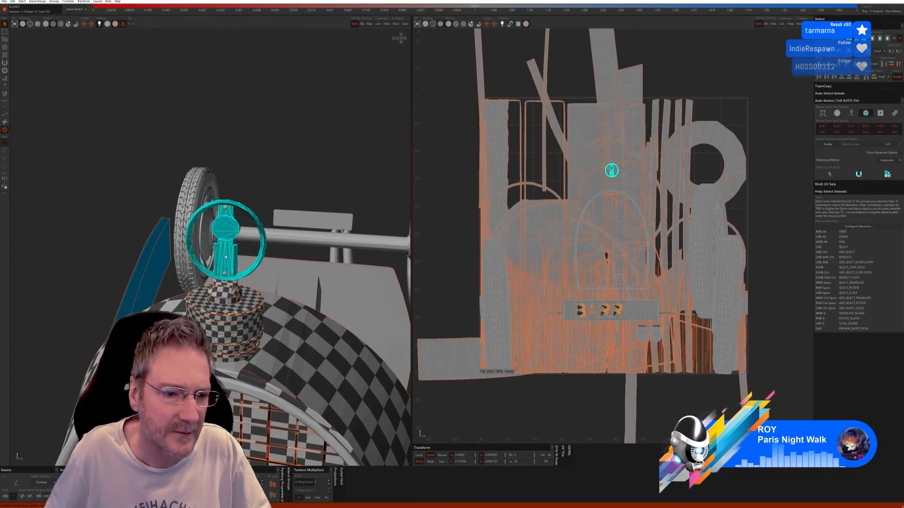
click(385, 24)
click(8, 114)
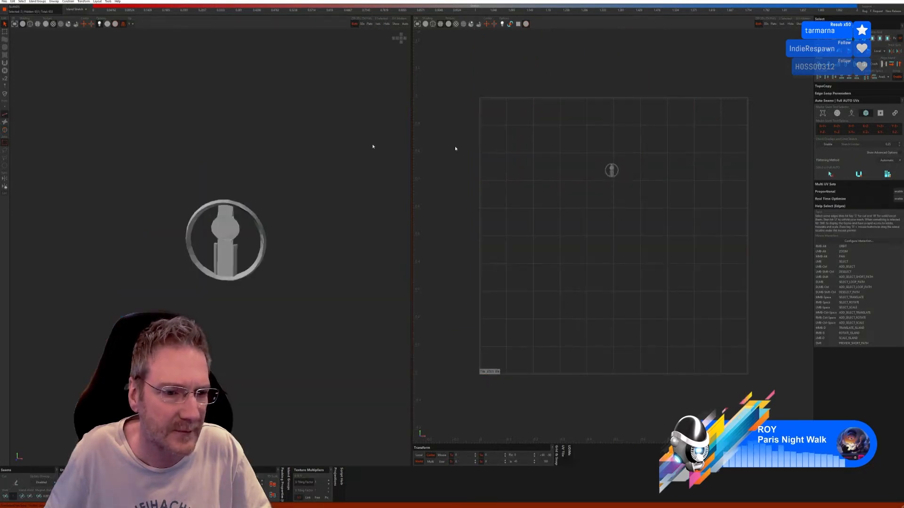
Unwrap and pack the emblem with Pelt auto seams, and optimize its islands to reduce distortion
click(850, 114)
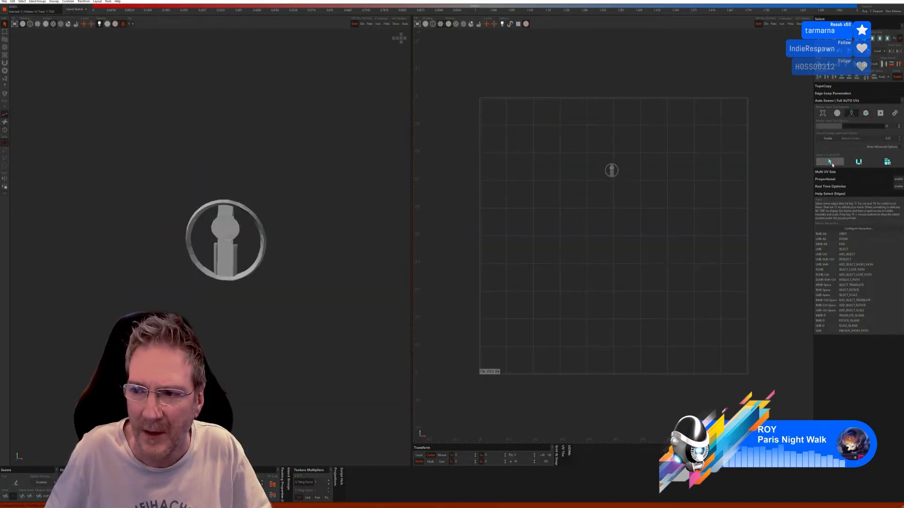
click(836, 163)
click(859, 163)
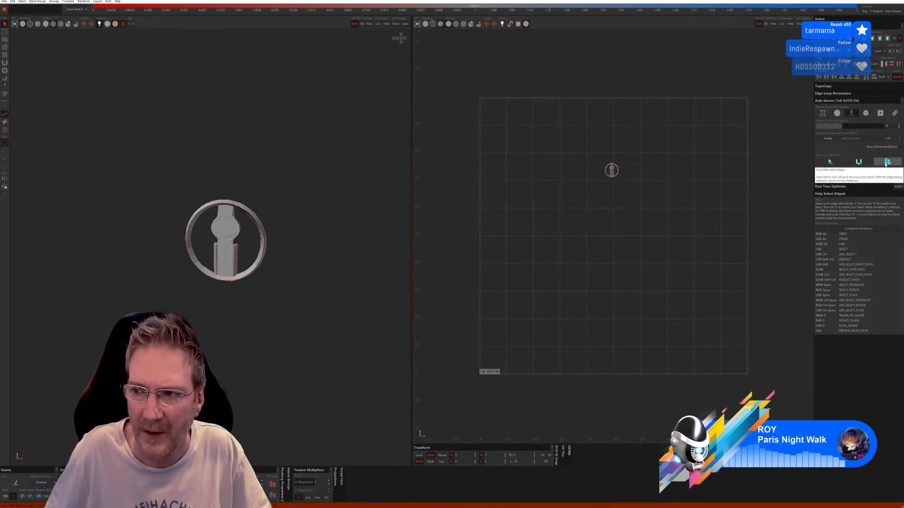
click(885, 165)
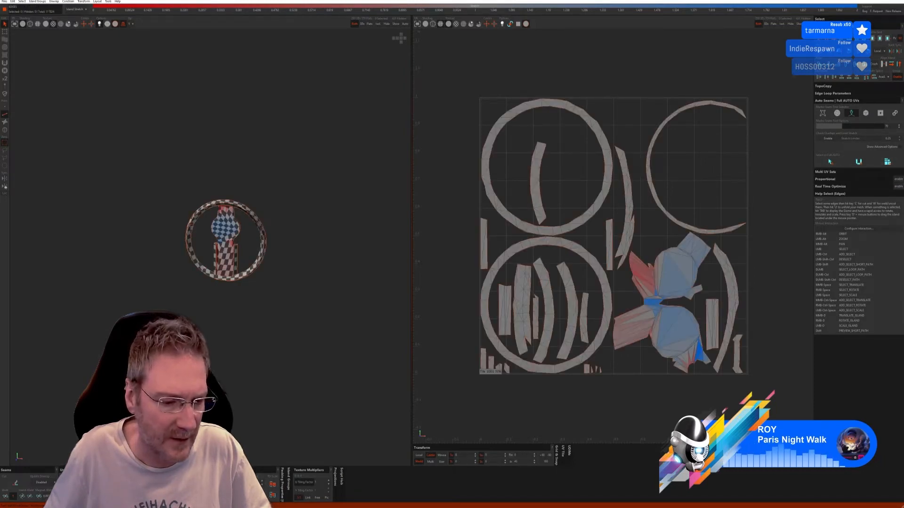
key(o)
mouse_move(309, 312)
alt+right_down()
mouse_move(284, 293)
mouse_move(307, 286)
mouse_move(320, 298)
mouse_move(307, 309)
alt+right_up()
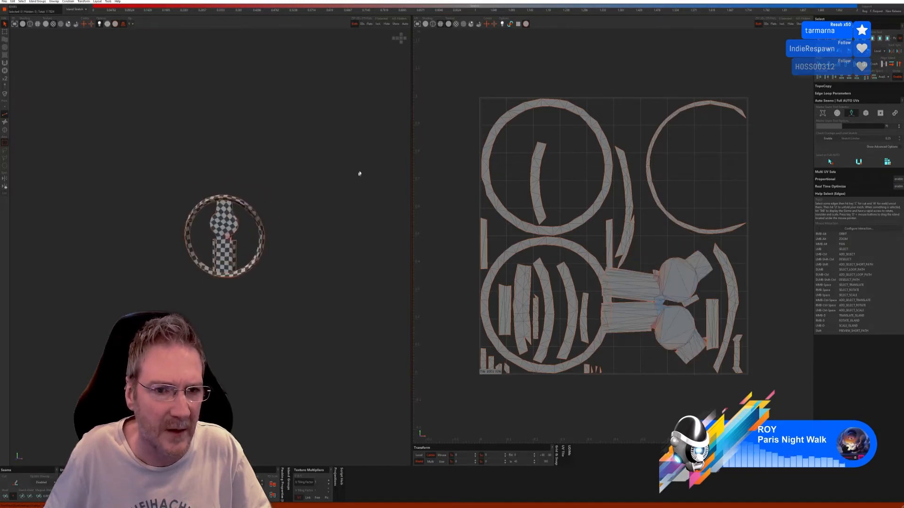
Isolate the emblem's two small spheres from the car and unwrap and pack them with Mosaic auto seams
click(396, 24)
alt+right_drag(243, 197, 296, 179)
scroll(235, 257, up, 3)
scroll(238, 261, up, 2)
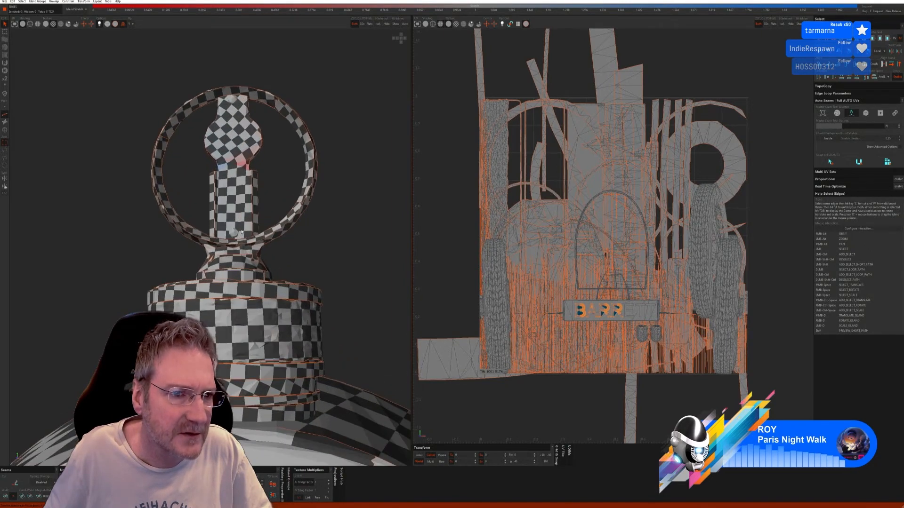
click(6, 131)
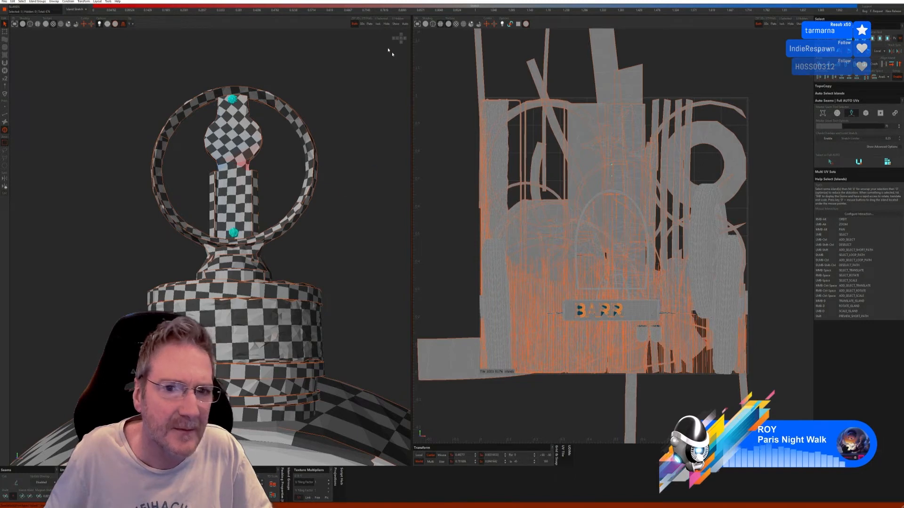
click(376, 25)
click(5, 114)
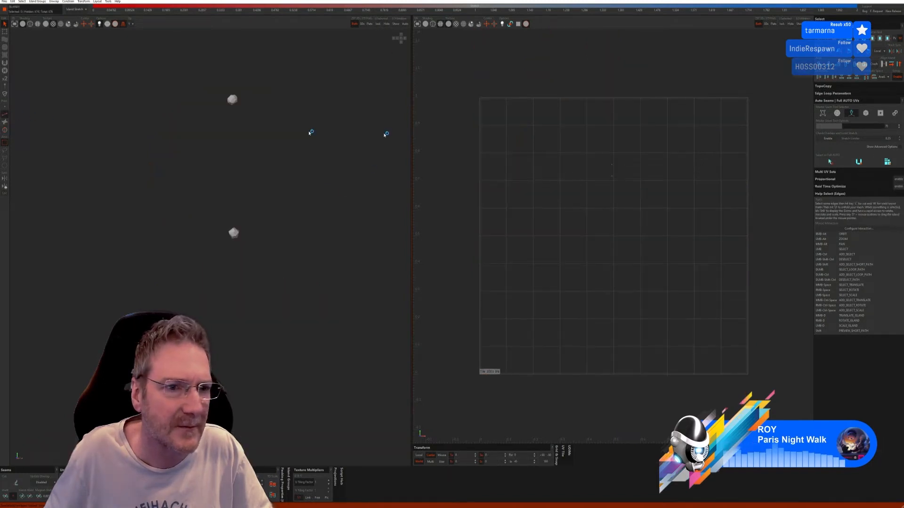
click(839, 114)
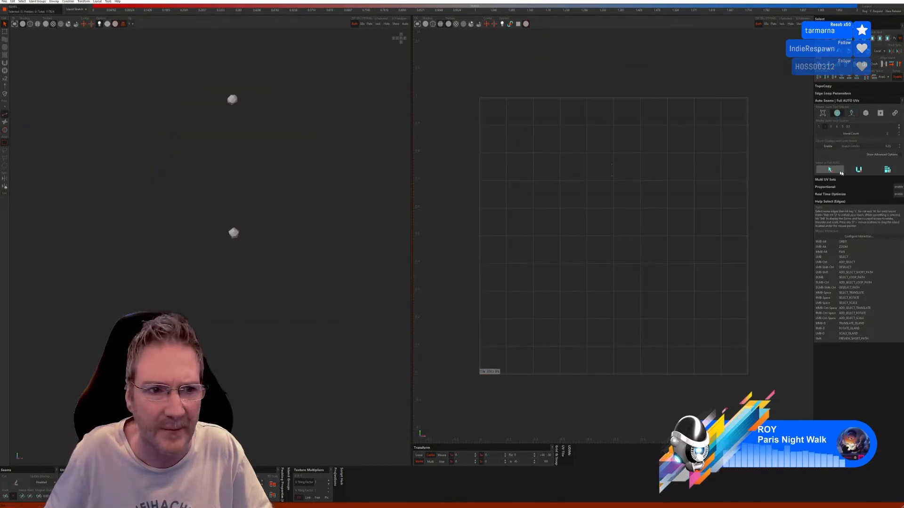
click(868, 171)
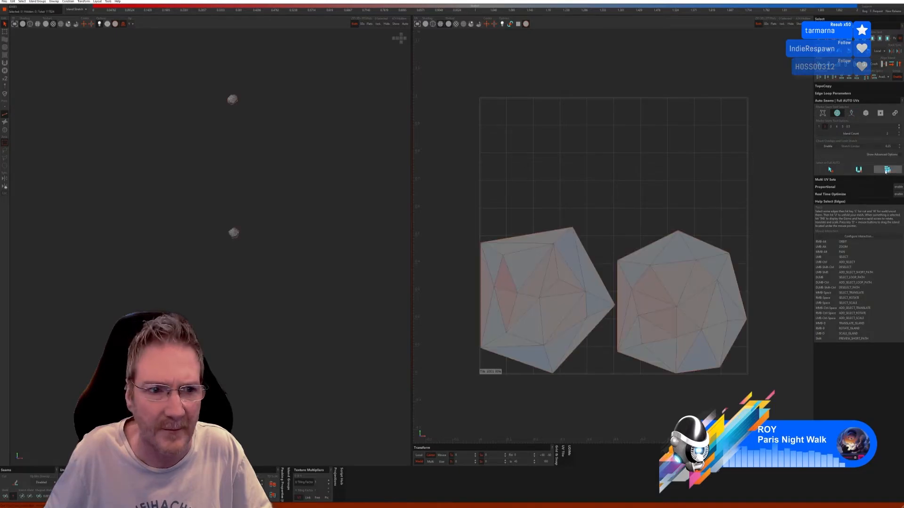
Show the whole car again and isolate the arched frame around the radiator grille for edge selection
click(395, 26)
scroll(290, 157, down, 8)
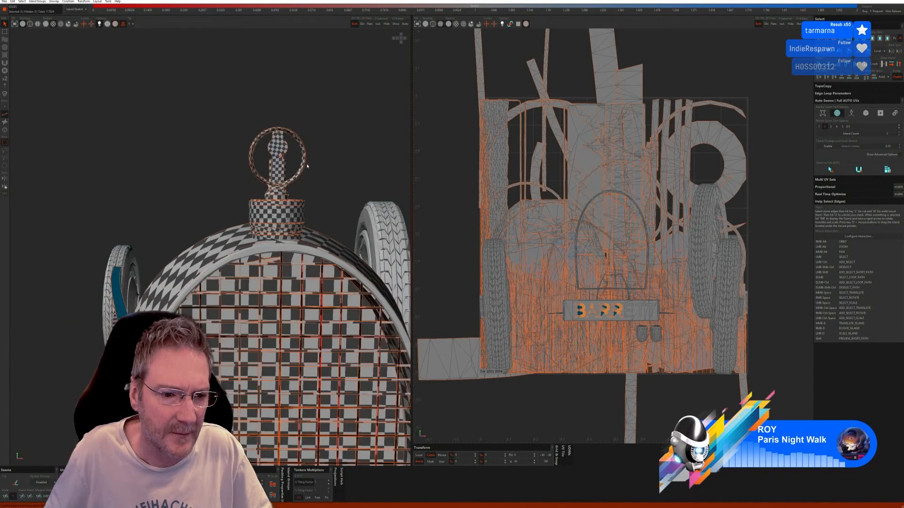
scroll(307, 165, down, 2)
alt+right_drag(307, 166, 254, 225)
scroll(254, 225, down, 2)
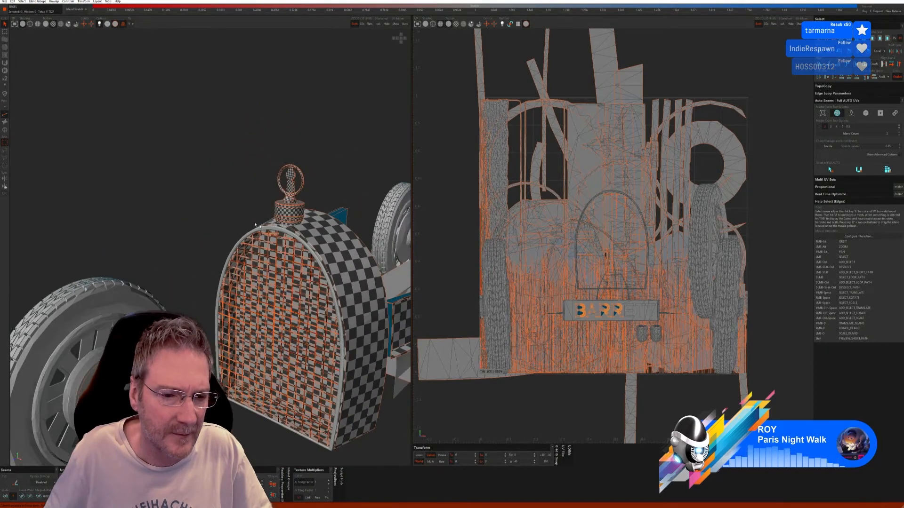
click(4, 131)
click(320, 265)
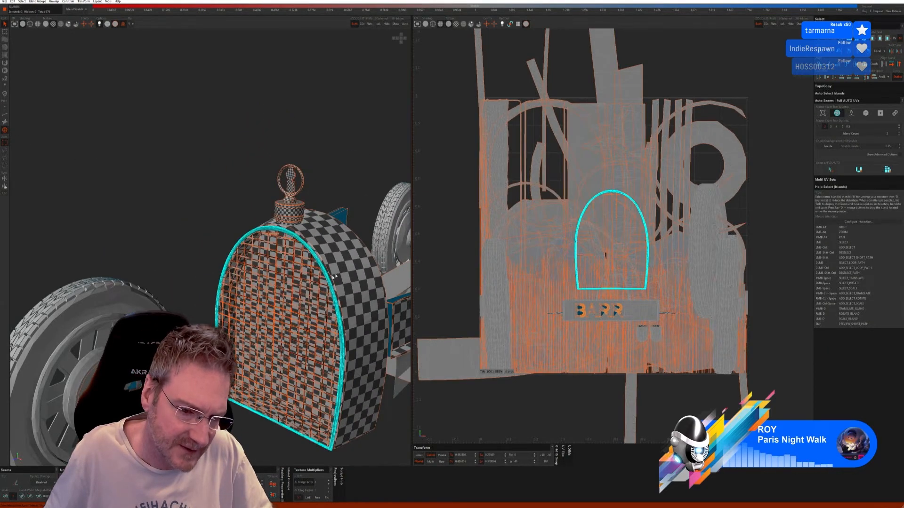
click(379, 25)
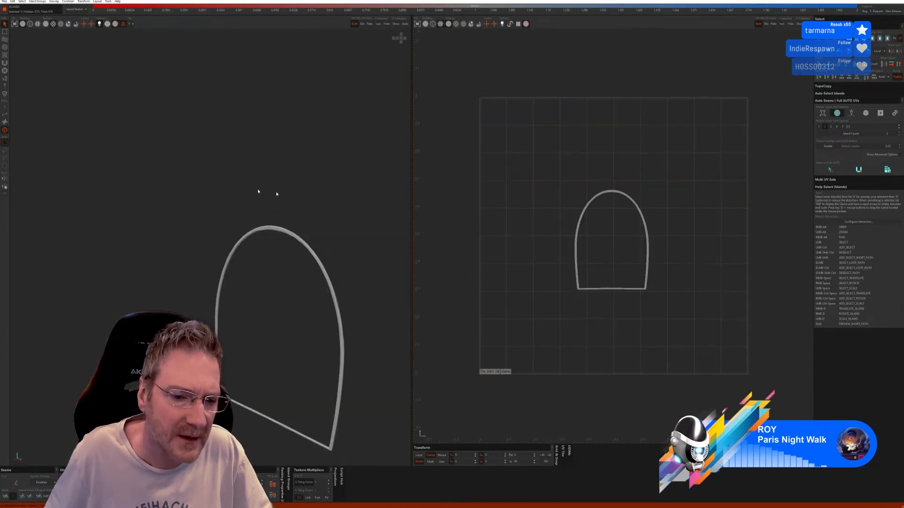
click(5, 115)
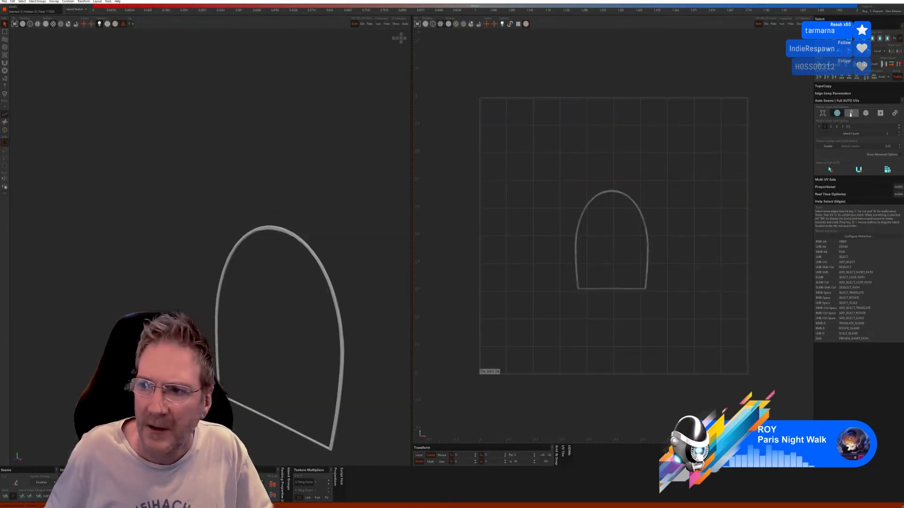
Try to cut and unfold the arched grille frame with Pelt auto seams, and undo the unfold
click(851, 113)
click(830, 161)
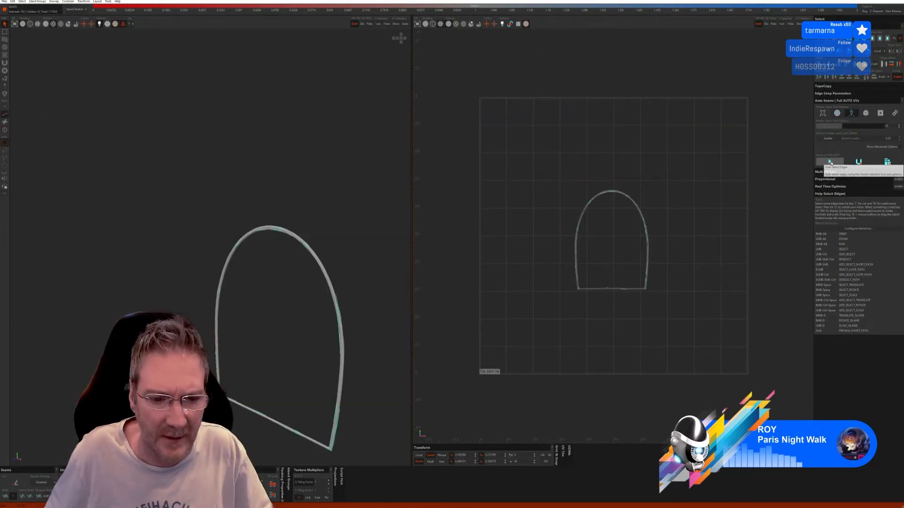
click(859, 162)
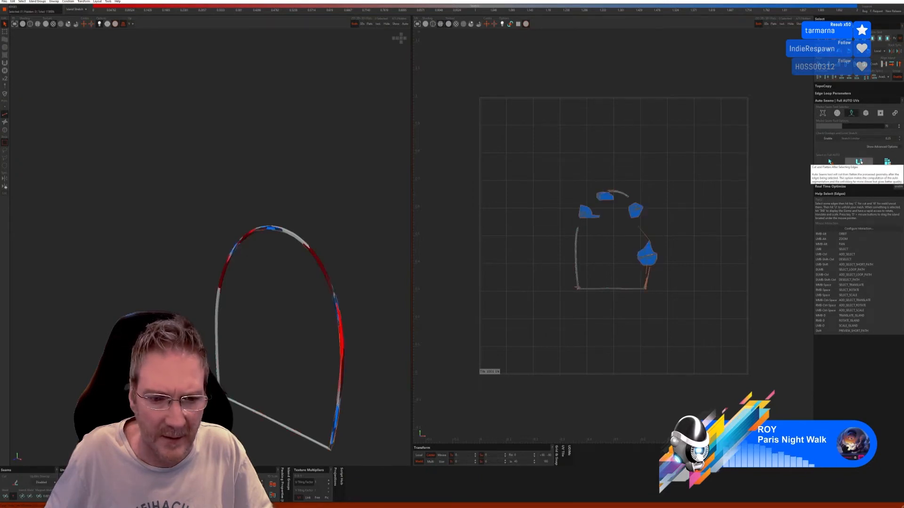
key(ctrl+z)
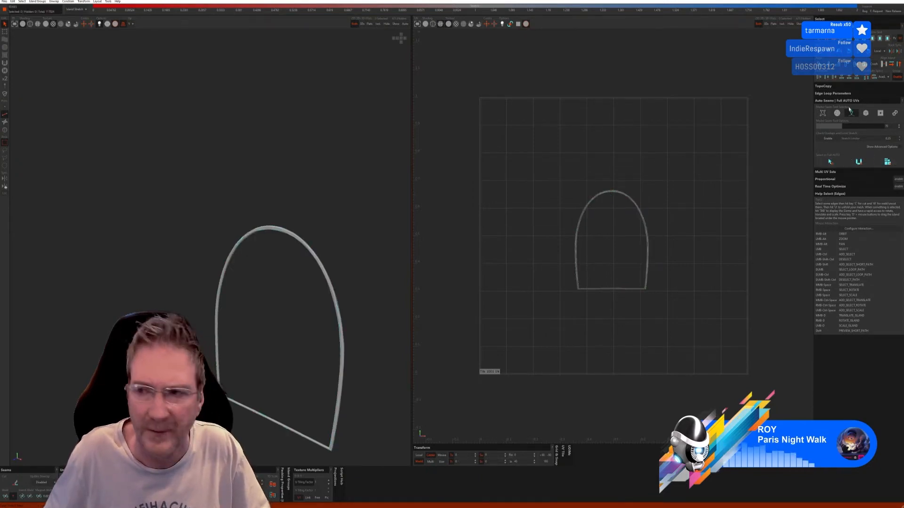
Try to unwrap and pack the arched grille frame using the auto seams mode with Leaf, Branch and Trunk options, and undo it
click(823, 113)
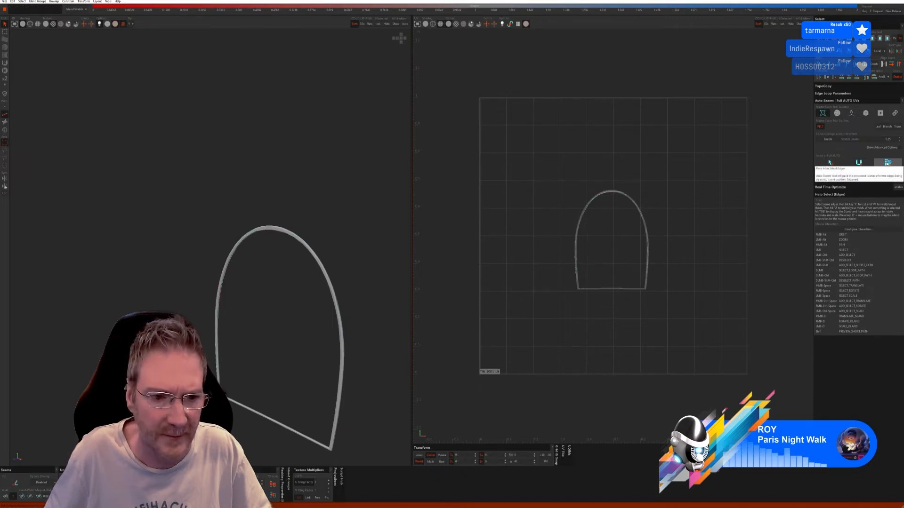
click(887, 163)
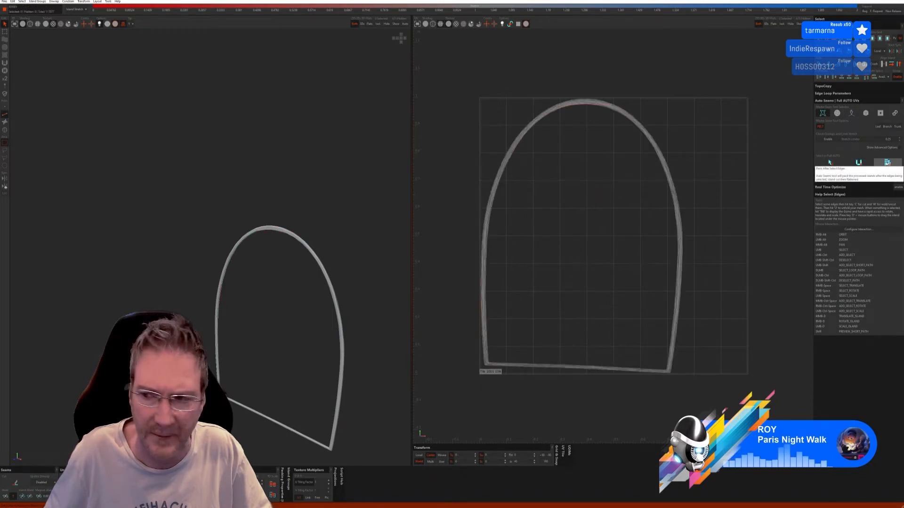
key(ctrl+z)
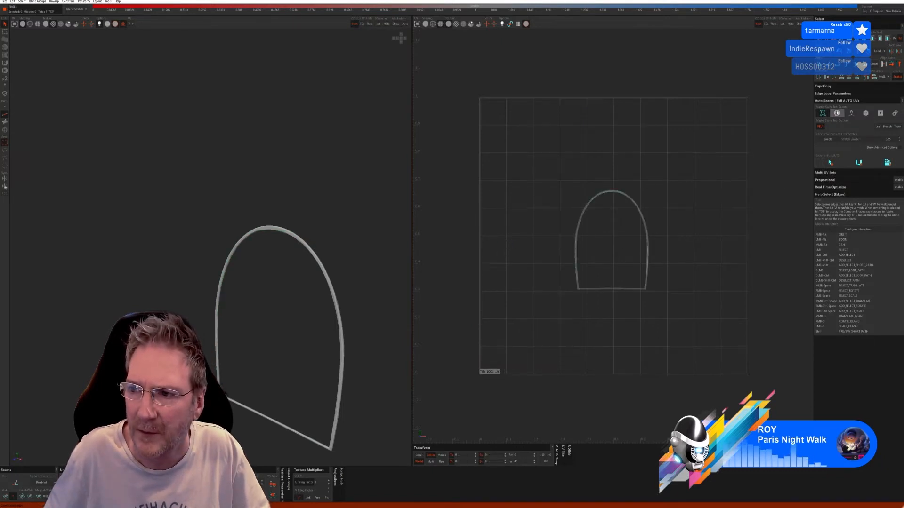
Unwrap and pack the arched grille frame with Mosaic auto seams, and show the whole car again
click(837, 113)
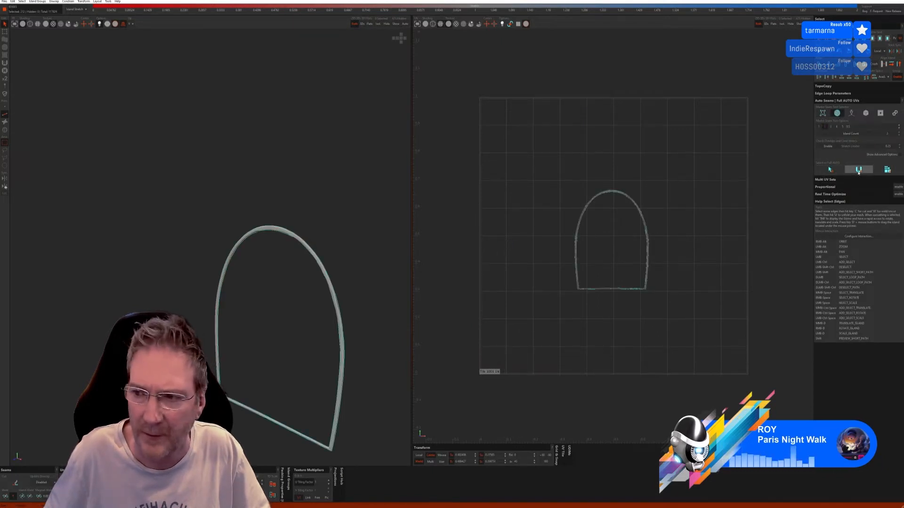
click(858, 171)
click(887, 169)
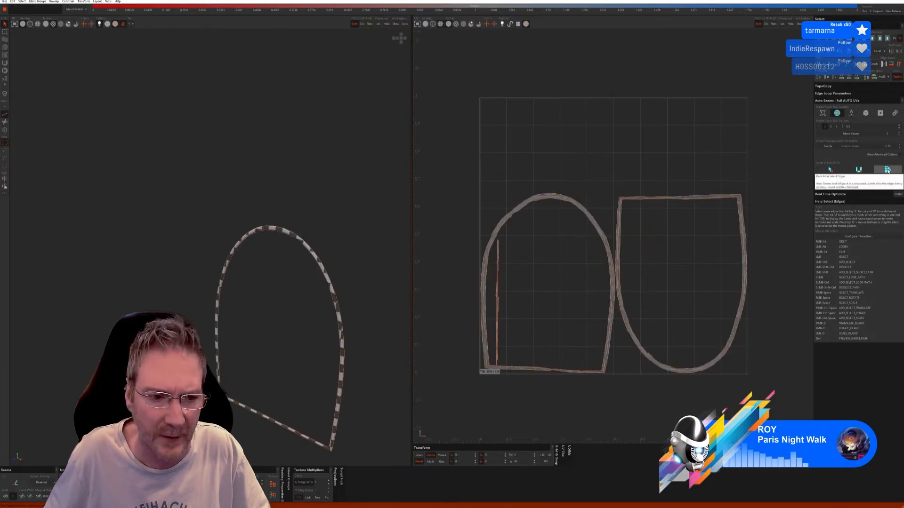
alt+right_drag(333, 277, 361, 268)
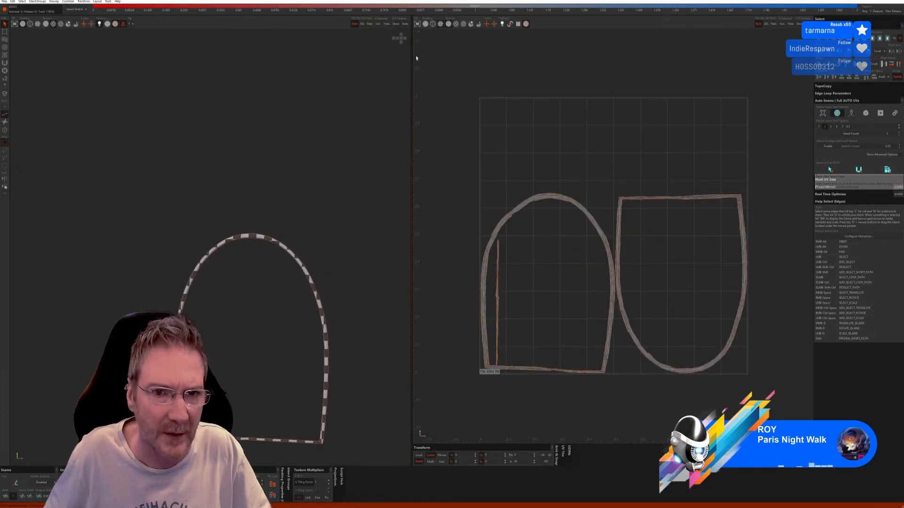
click(395, 23)
Examine the lettered plate, the radiator and the front wheels for parts that still need unwrapping
scroll(318, 216, down, 2)
alt+right_drag(354, 301, 245, 303)
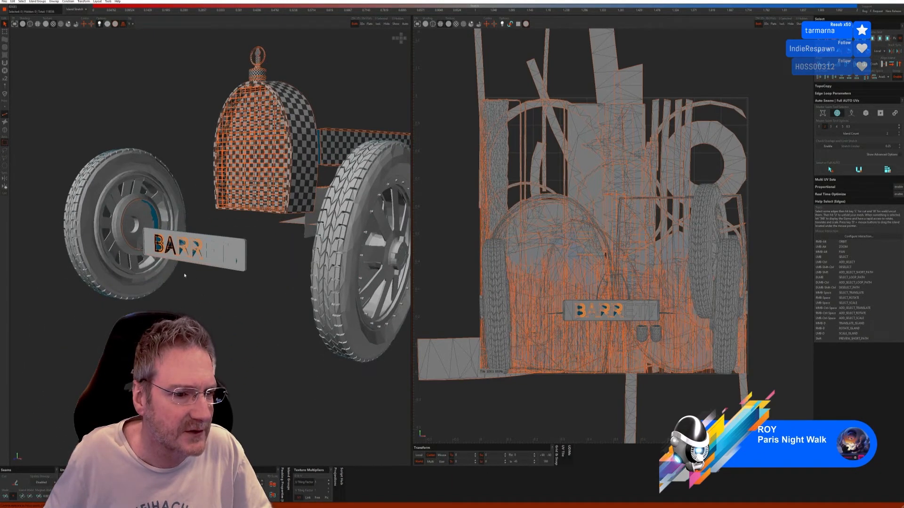
scroll(181, 271, up, 4)
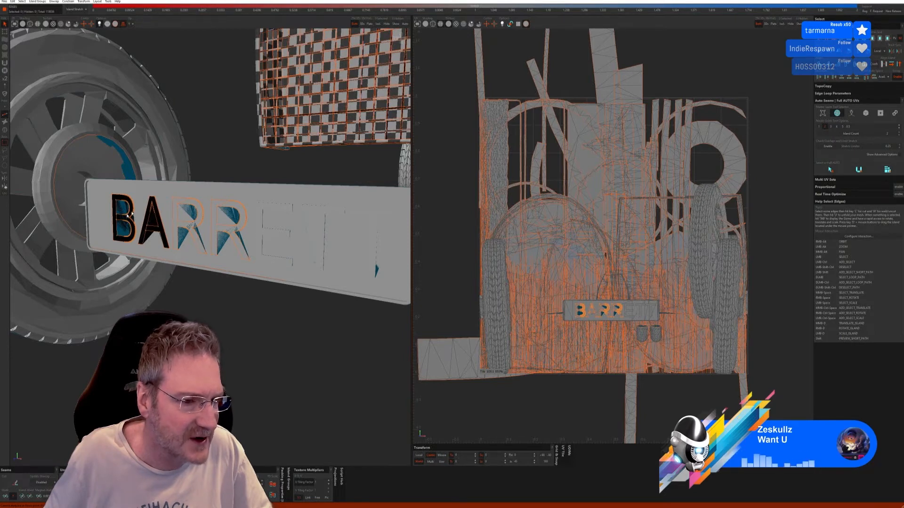
scroll(229, 227, down, 3)
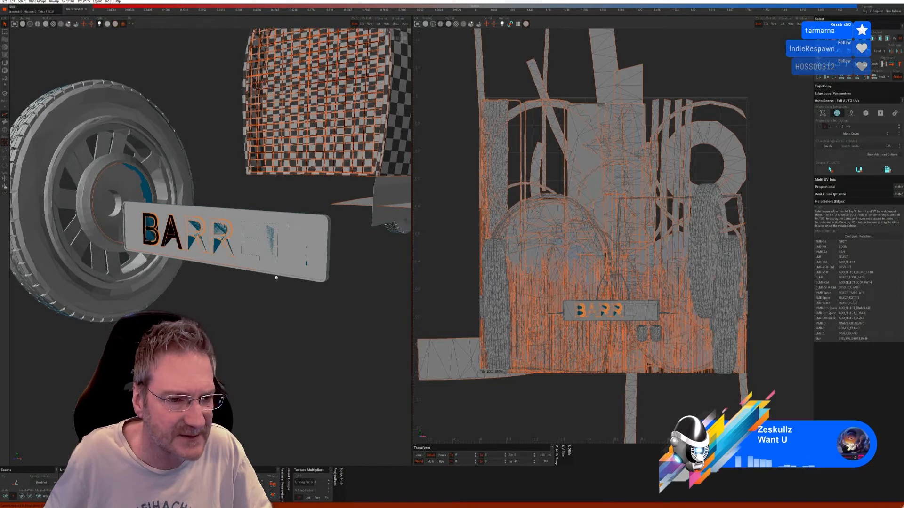
scroll(265, 279, down, 2)
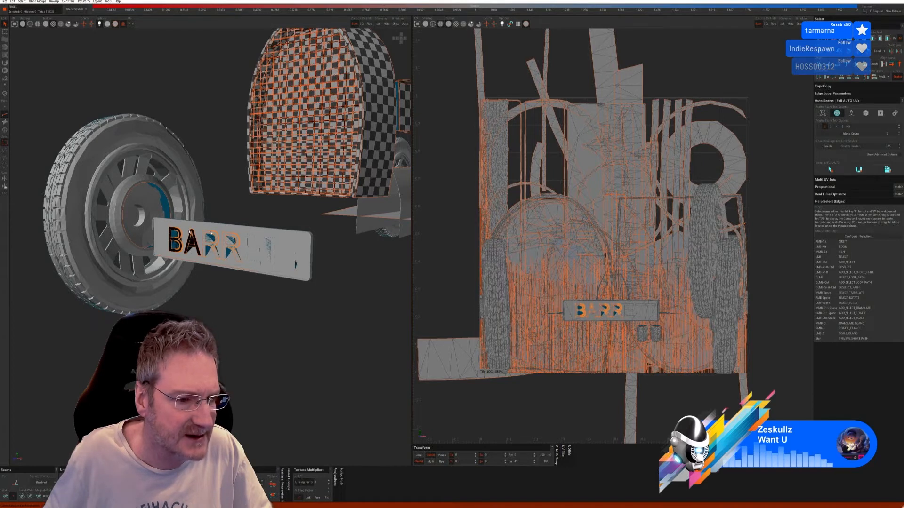
scroll(212, 283, down, 3)
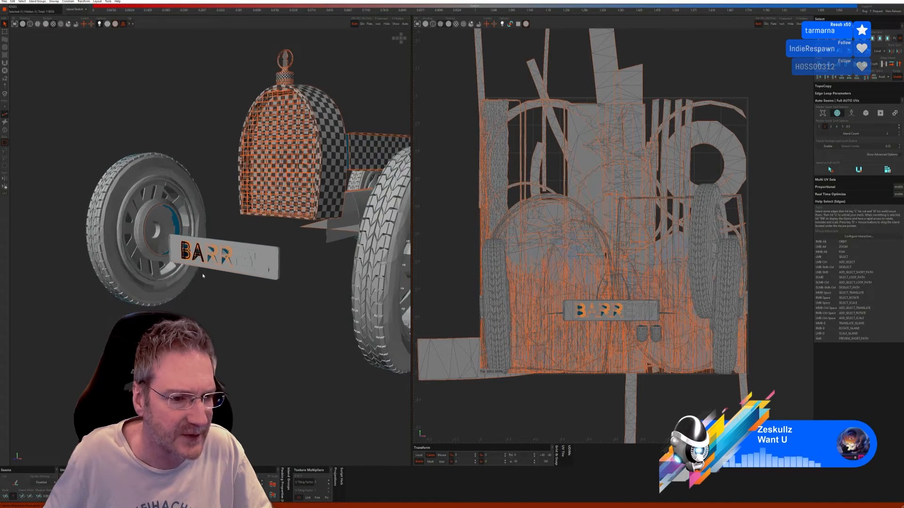
scroll(203, 276, up, 2)
scroll(200, 270, down, 4)
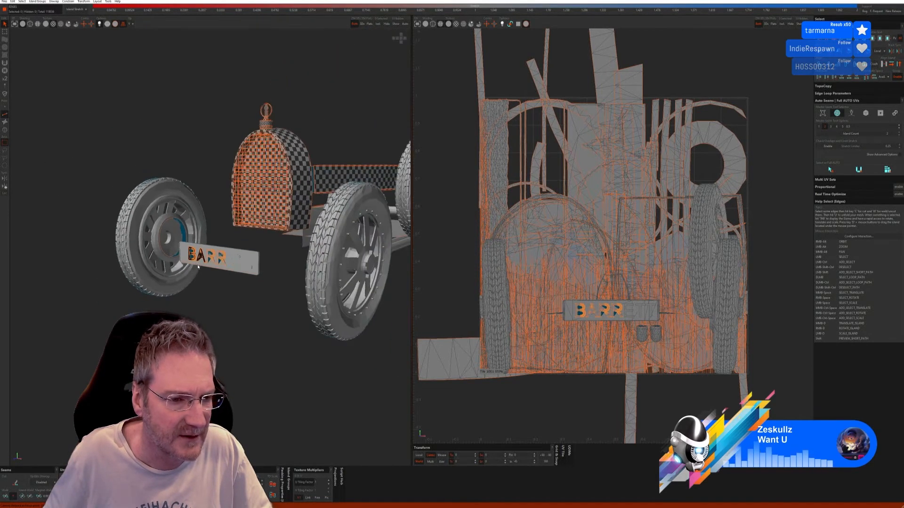
scroll(198, 266, down, 2)
alt+middle_drag(246, 279, 223, 296)
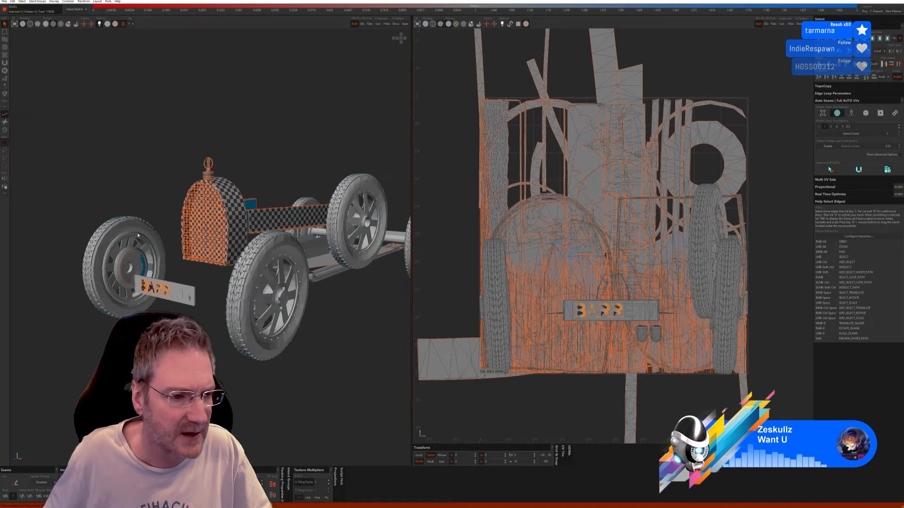
alt+drag(221, 328, 208, 326)
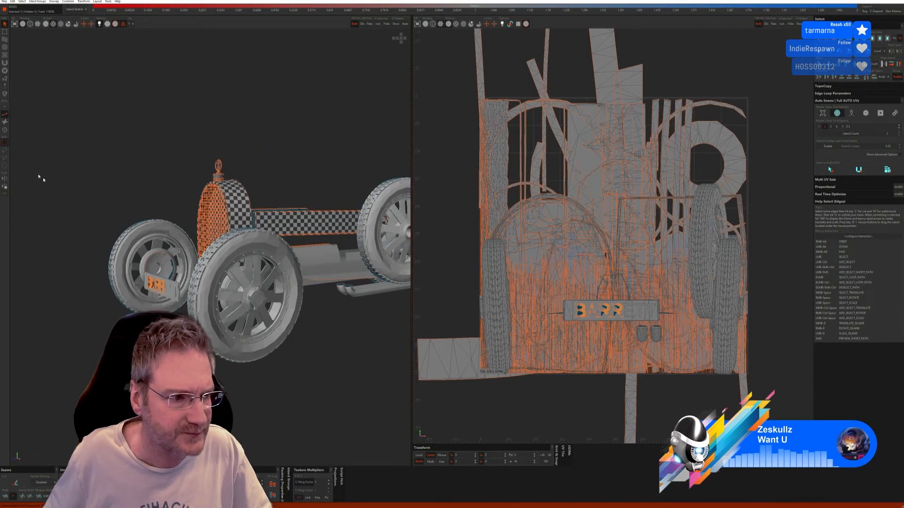
Isolate the spoked rim of the front wheel nearest the view and prepare it for edge selection
click(4, 131)
click(254, 299)
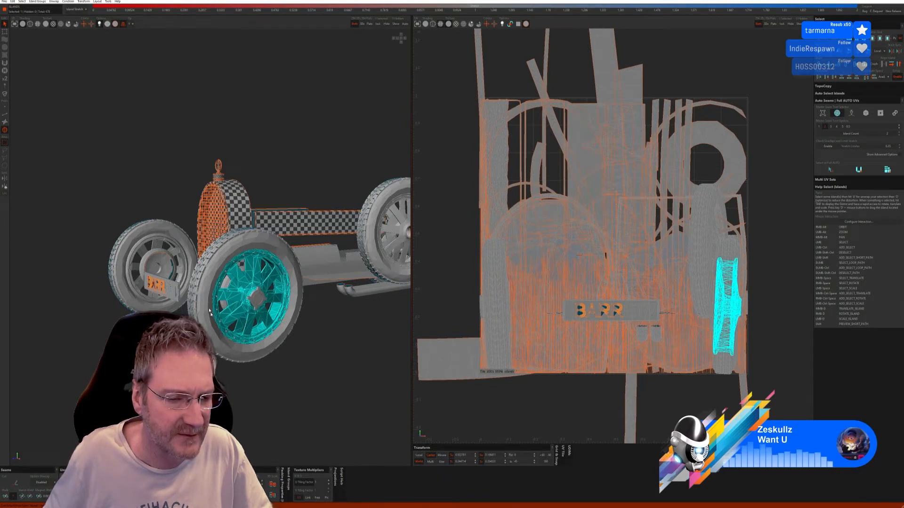
click(378, 24)
click(4, 115)
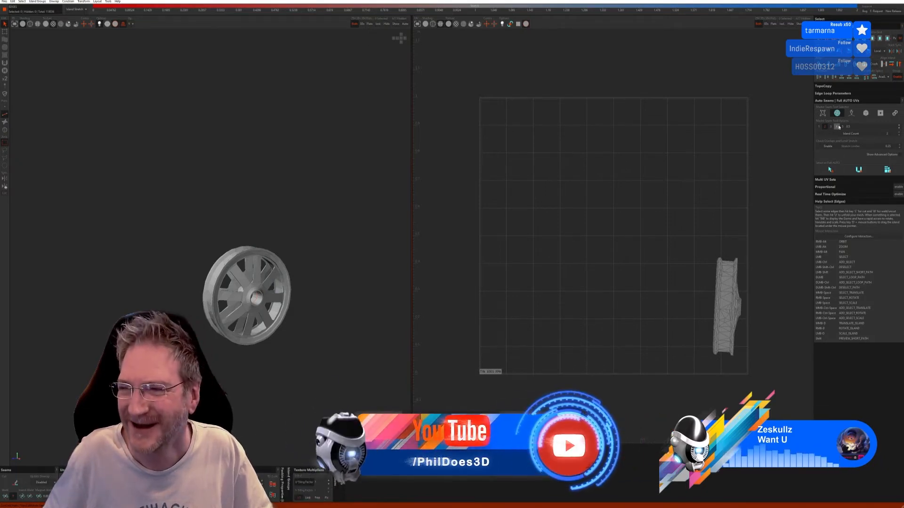
Unwrap and pack the isolated front wheel rim with Mosaic auto seams, and show the whole car again
click(859, 170)
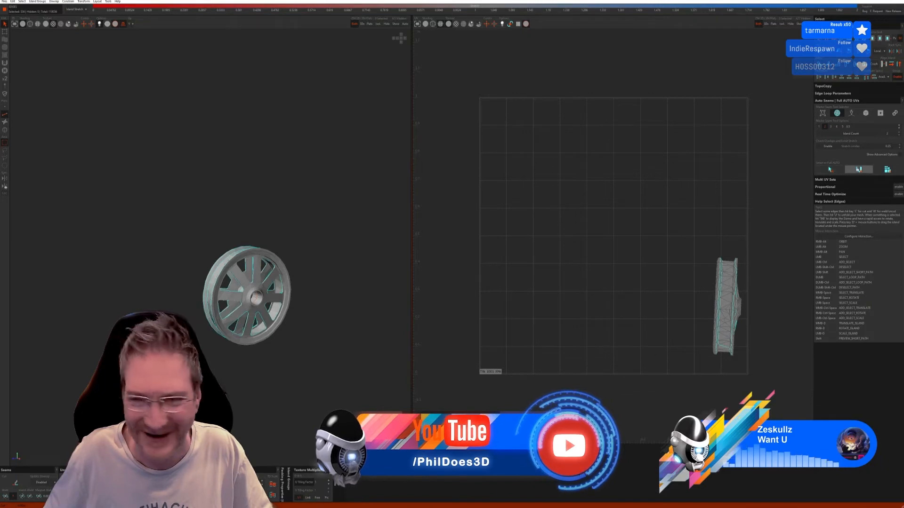
click(887, 170)
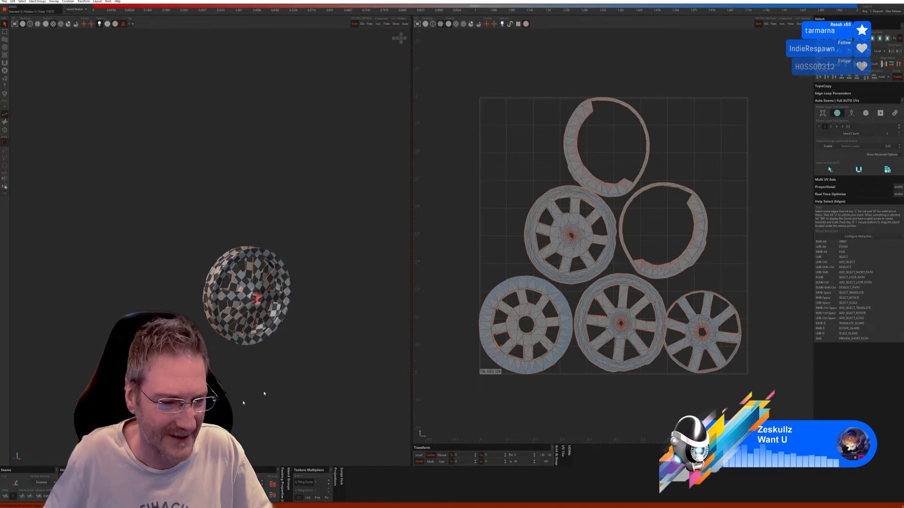
alt+right_drag(243, 403, 269, 371)
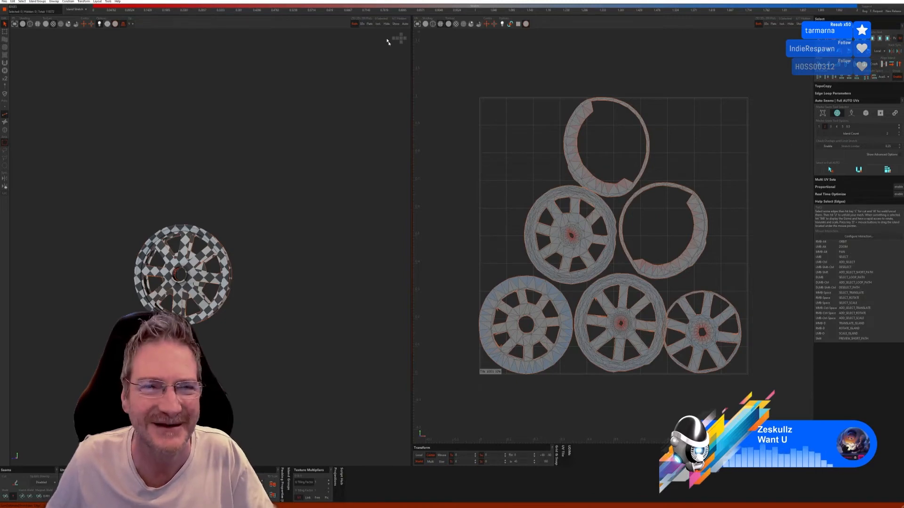
click(394, 27)
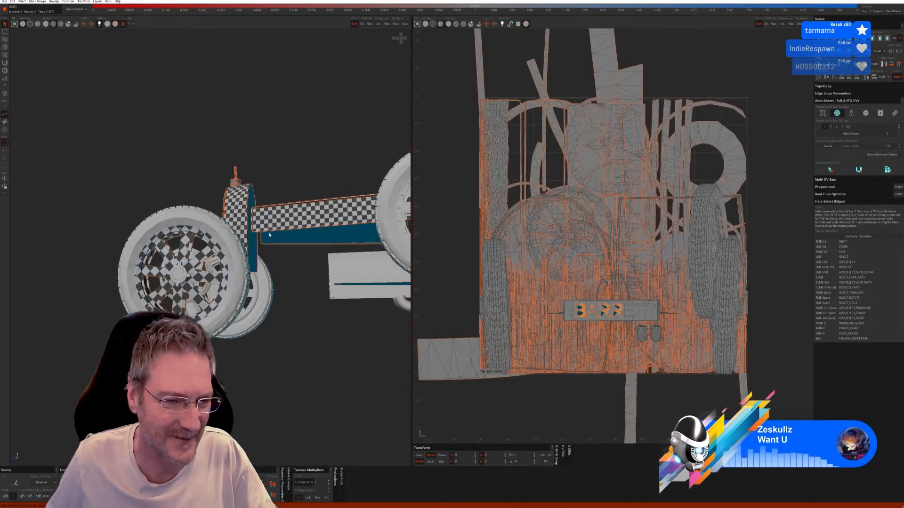
Isolate the spoked rim of the side-mounted spare wheel and prepare it for edge selection
scroll(263, 244, down, 2)
alt+drag(269, 270, 133, 190)
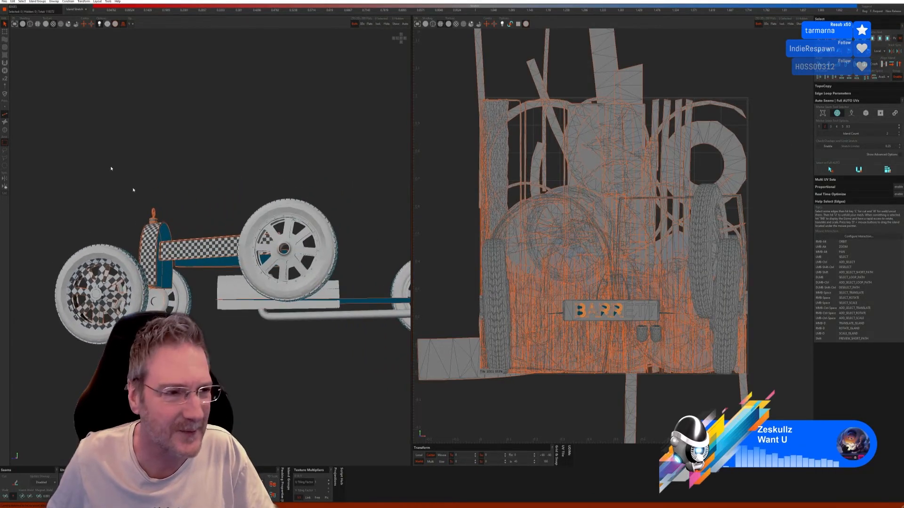
click(5, 130)
click(286, 237)
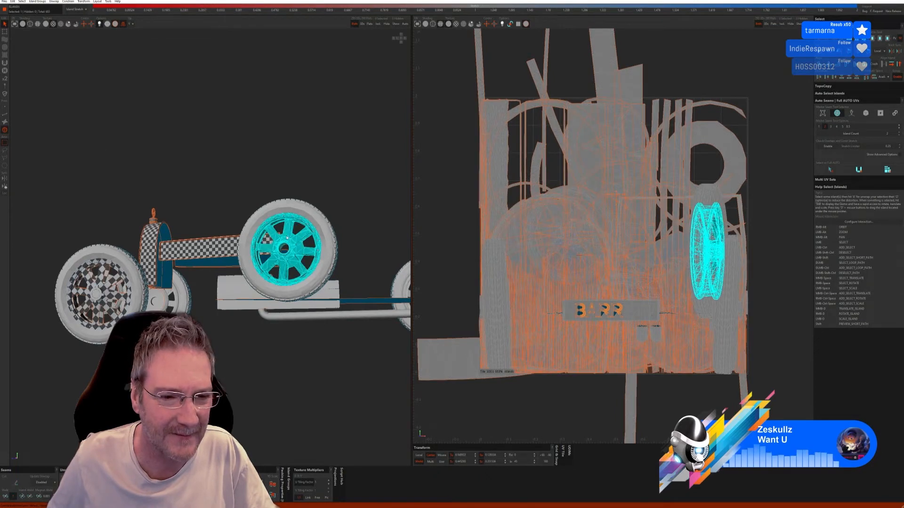
click(378, 25)
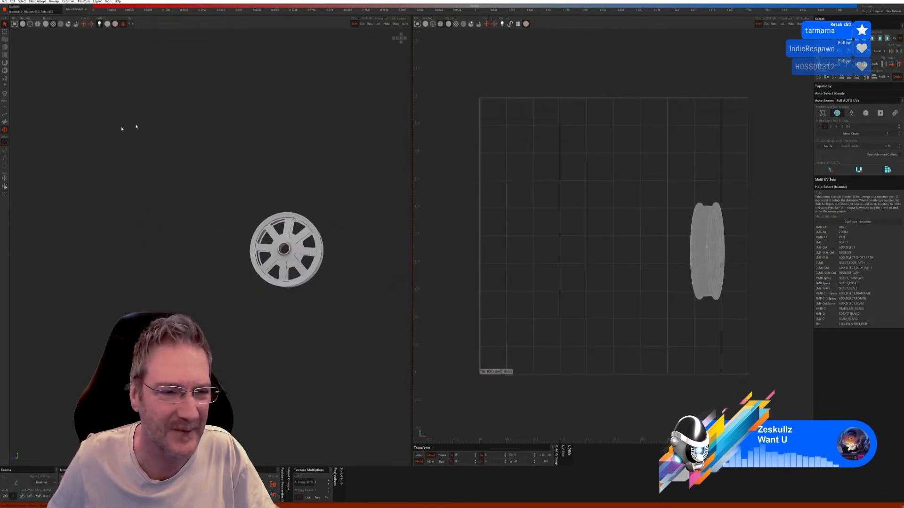
click(5, 115)
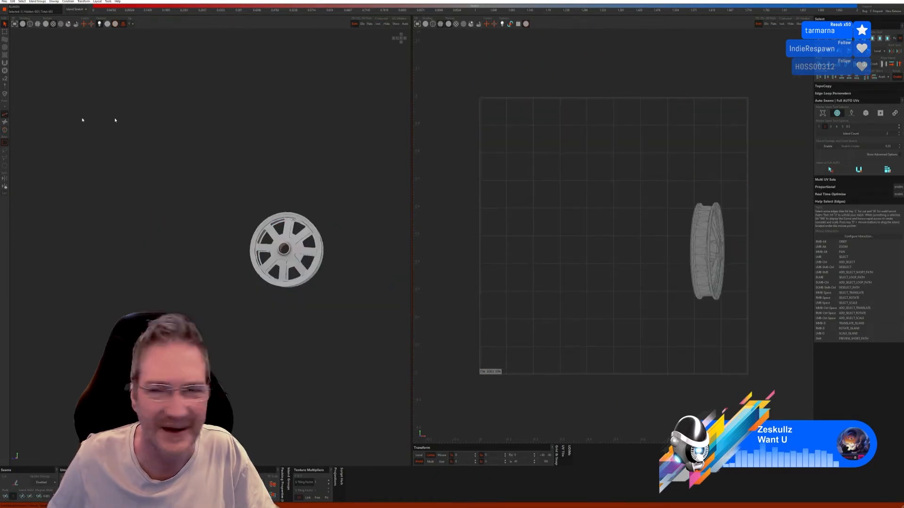
Cut and unfold the spare wheel's rim with Mosaic auto seams, and show the whole car again
click(830, 170)
click(887, 169)
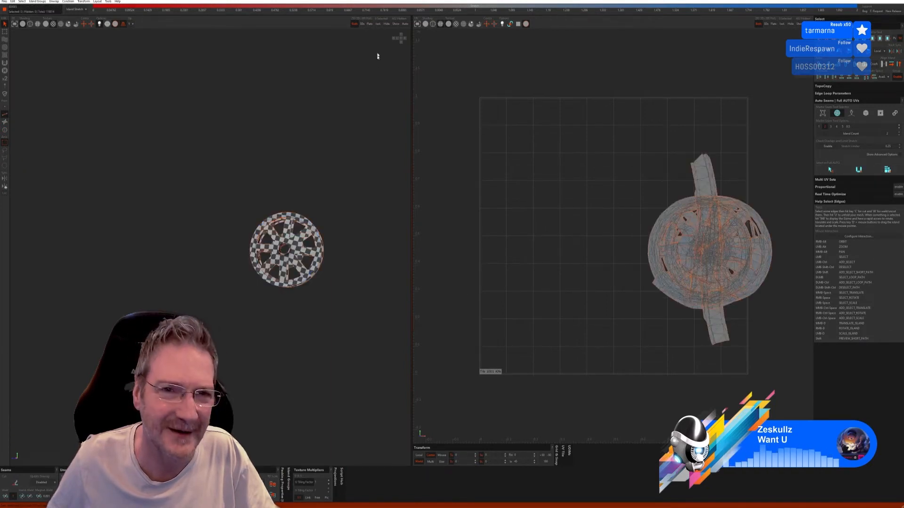
click(394, 25)
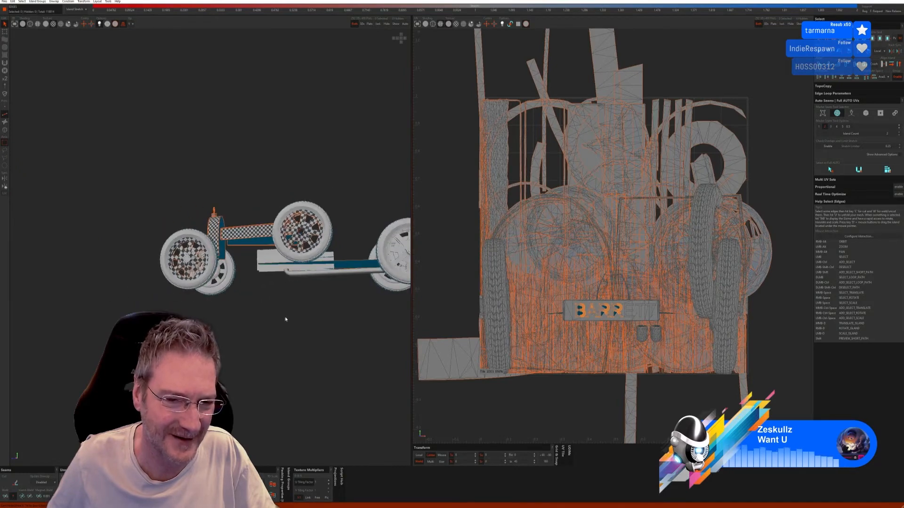
Isolate the spoked rim of the rear wheel on the same side, and unwrap and pack it with Mosaic auto seams
alt+right_drag(282, 307, 237, 300)
scroll(237, 288, up, 3)
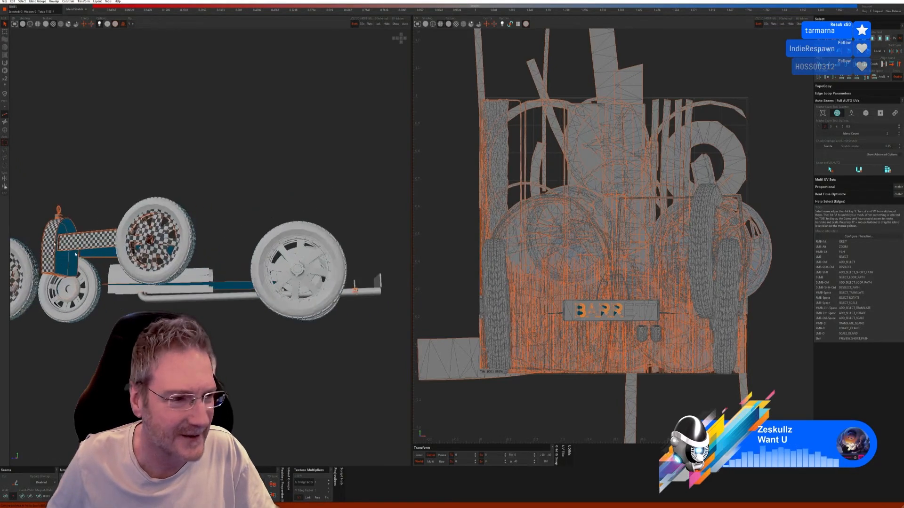
click(4, 130)
click(297, 252)
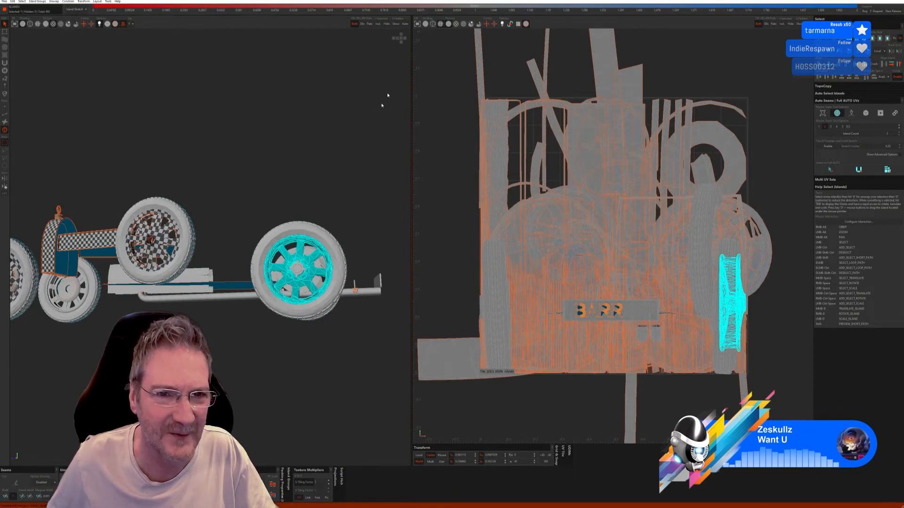
click(378, 23)
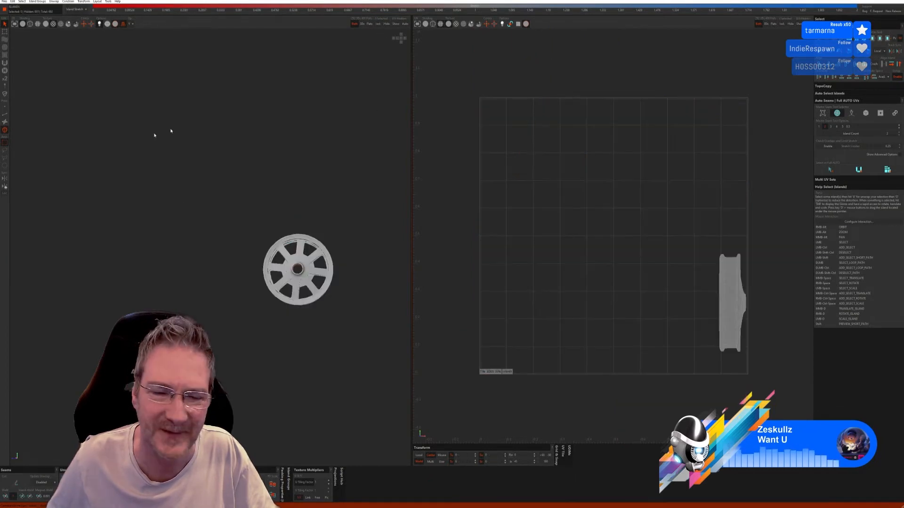
click(5, 114)
click(887, 169)
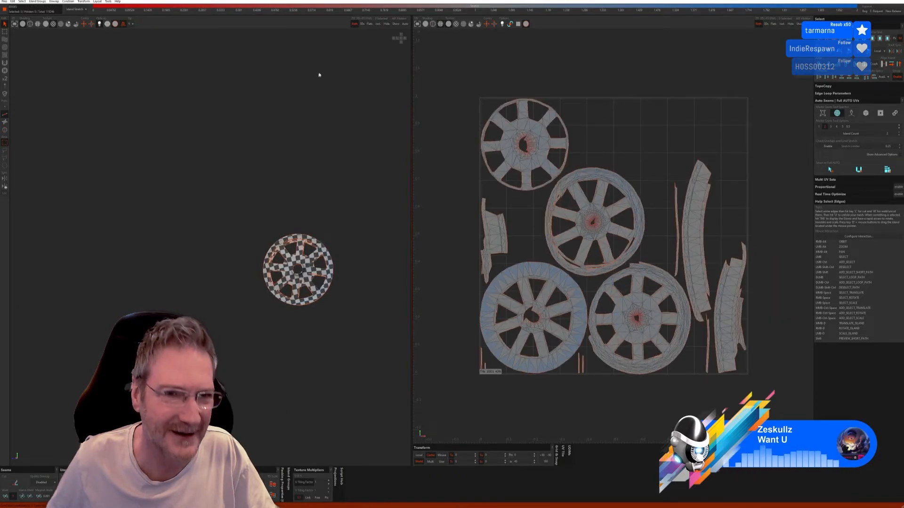
click(396, 24)
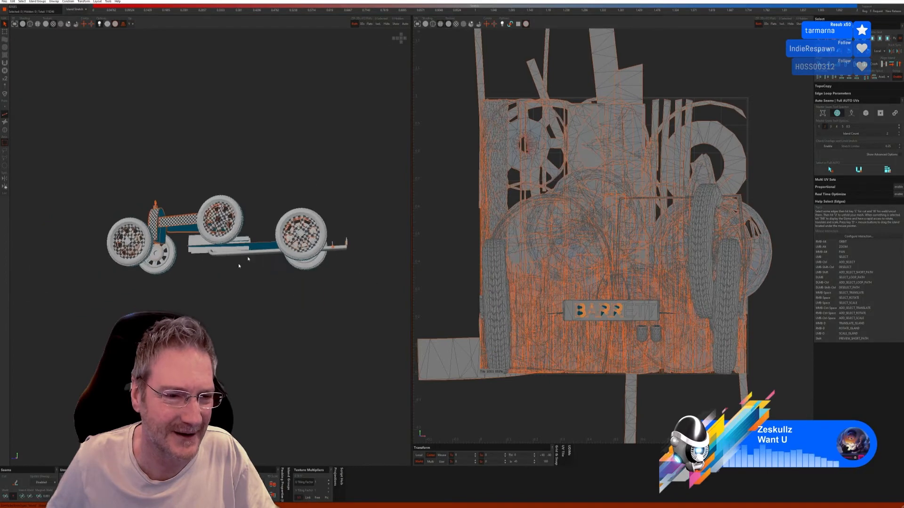
Isolate the spoked rim of the front wheel on the opposite side of the car
alt+right_drag(233, 292, 310, 290)
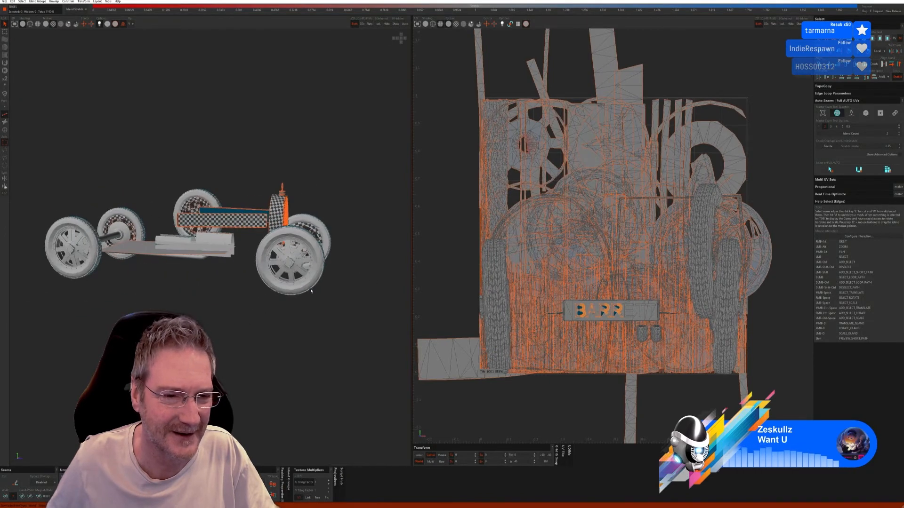
click(4, 130)
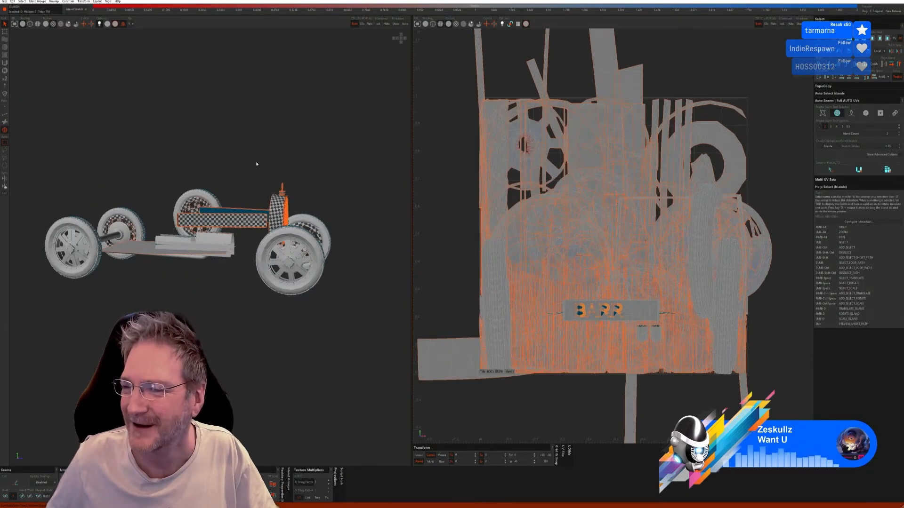
scroll(289, 247, up, 2)
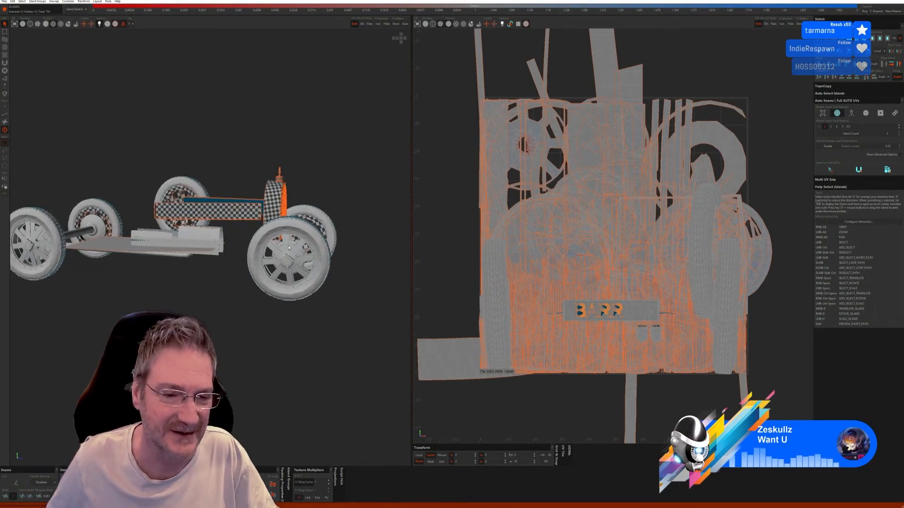
click(289, 247)
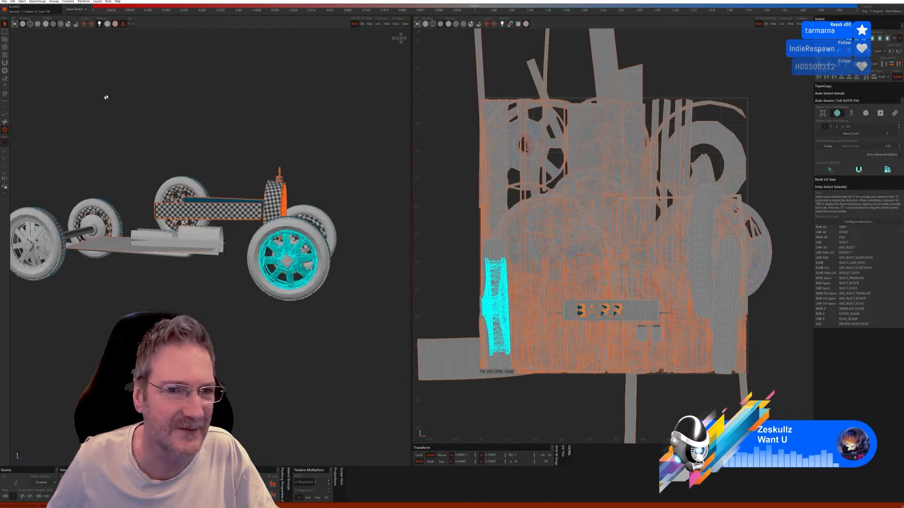
click(378, 24)
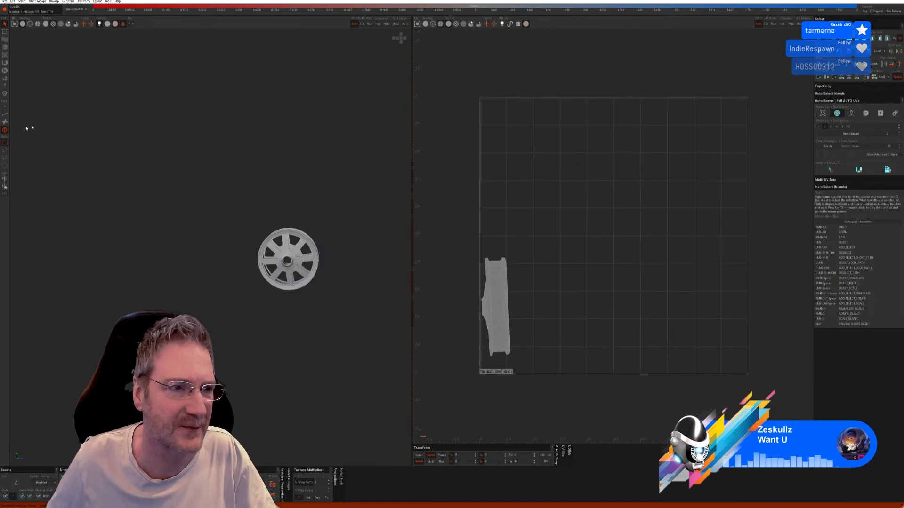
Cut and unfold the isolated front rim with Mosaic auto seams, and show the whole car again
click(5, 114)
click(827, 172)
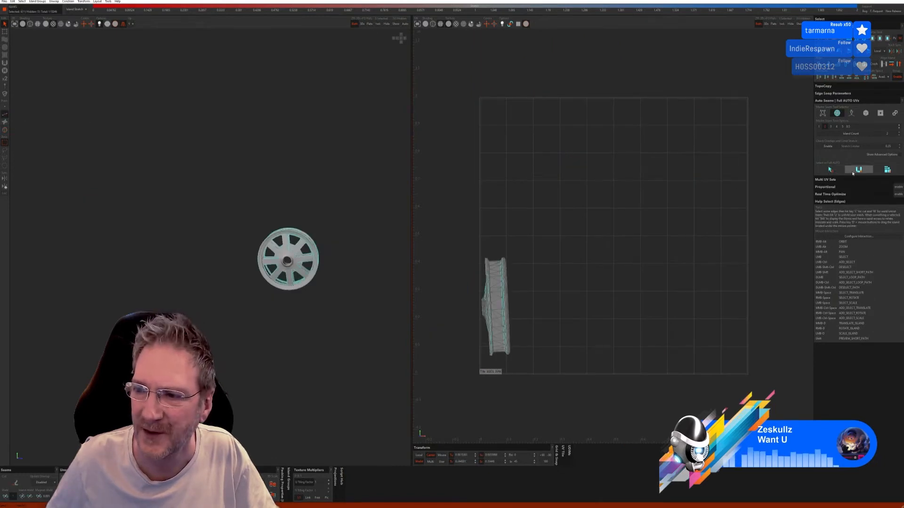
click(854, 172)
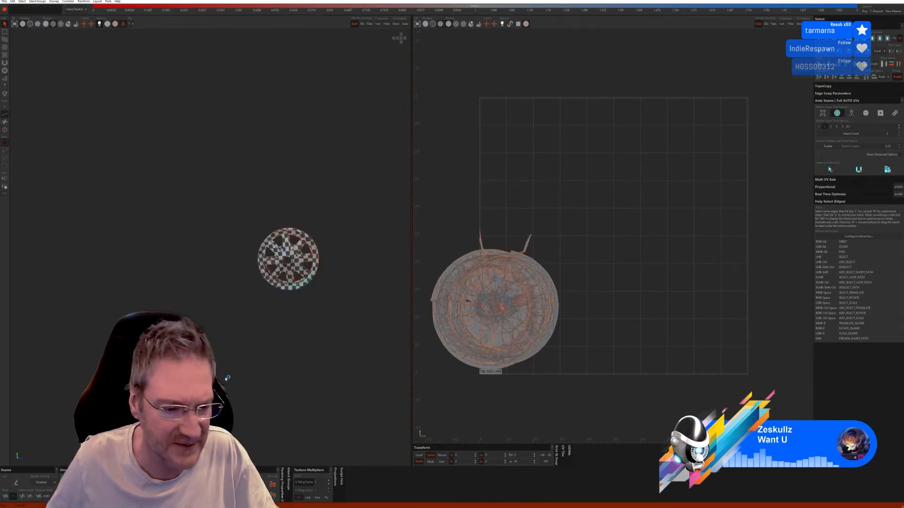
click(396, 25)
Isolate the spoked rim of the remaining rear wheel on the same side
alt+middle_drag(118, 266, 212, 272)
scroll(95, 231, up, 2)
click(5, 130)
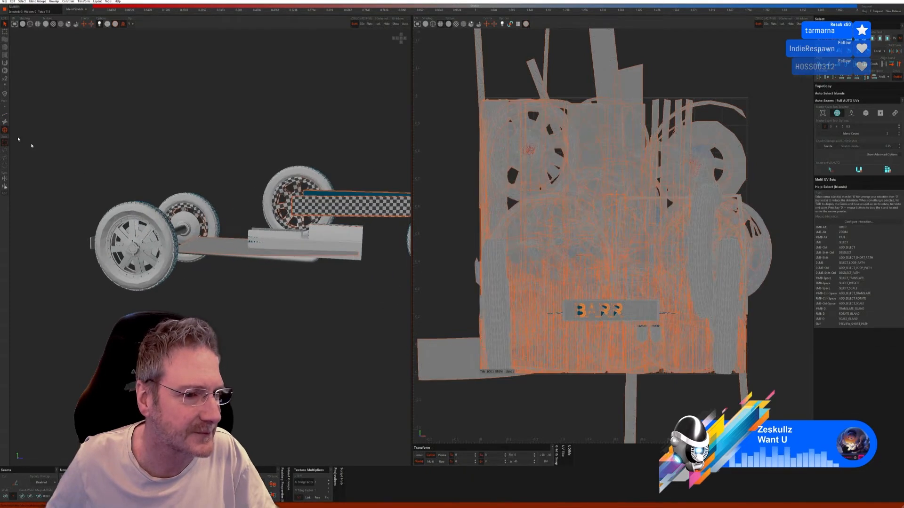
click(134, 231)
click(378, 23)
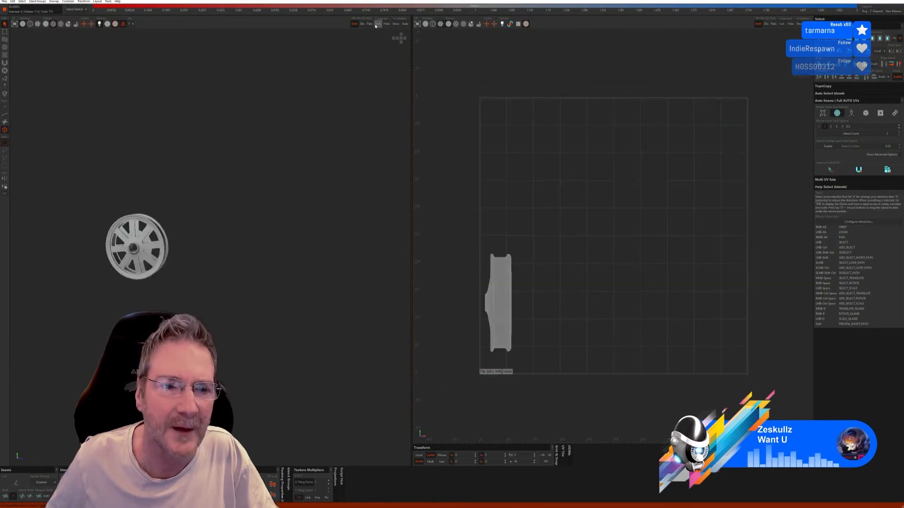
Cut and unfold the isolated rear rim with Mosaic auto seams, and bring back the hidden car parts
click(5, 115)
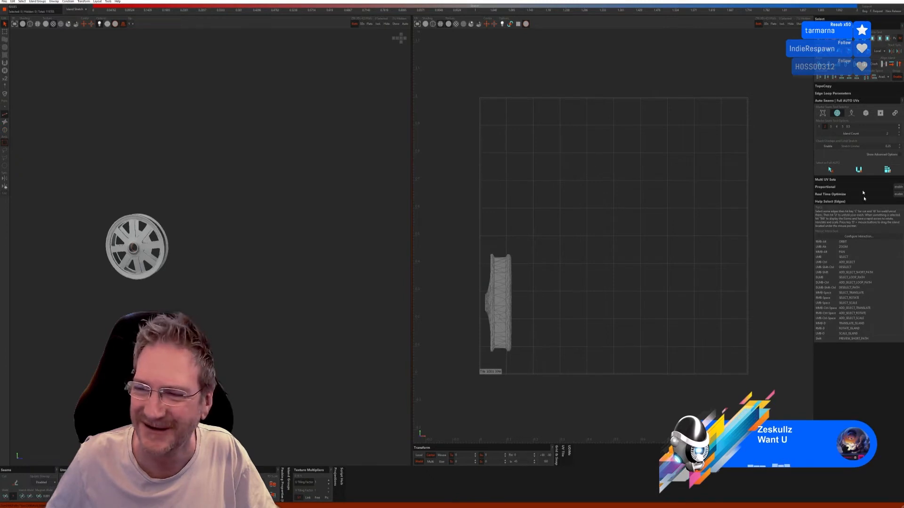
click(830, 169)
click(859, 169)
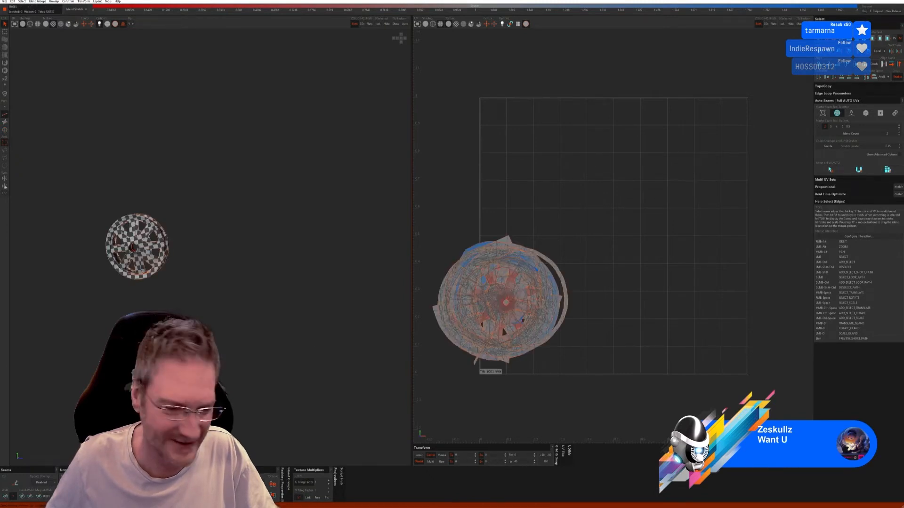
click(396, 25)
Isolate the car's flat floor panel between the front and rear wheels
scroll(284, 235, down, 3)
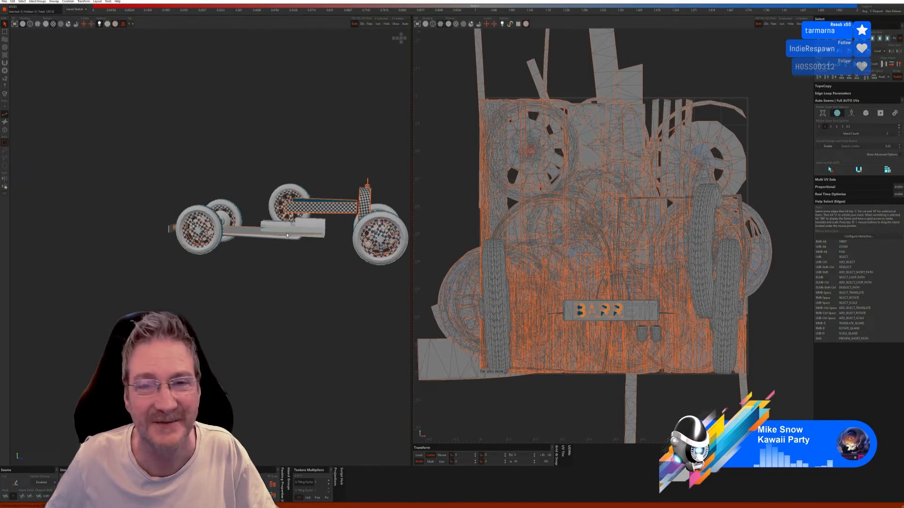
alt+middle_drag(306, 257, 286, 265)
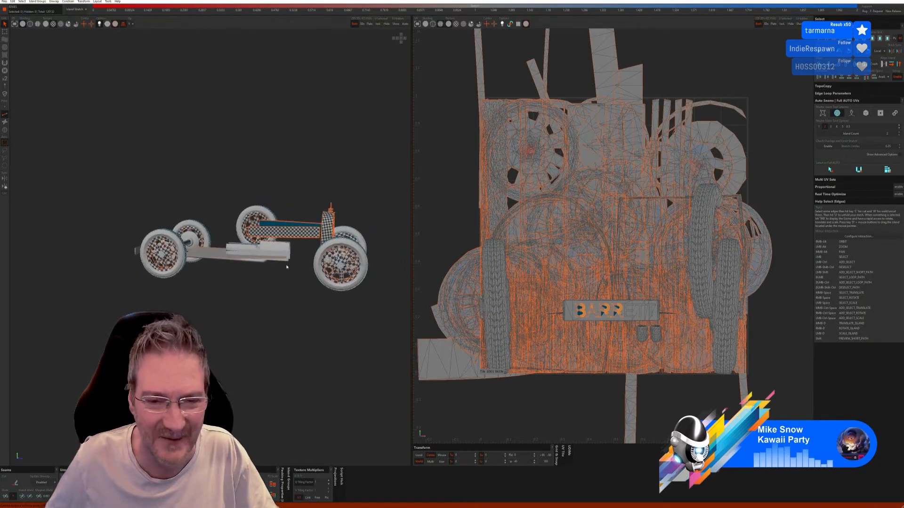
alt+right_drag(287, 265, 311, 311)
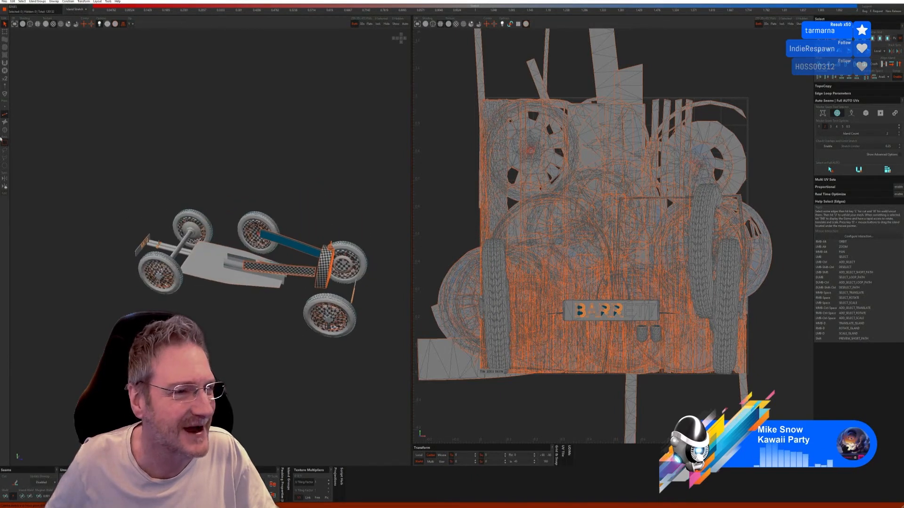
click(4, 130)
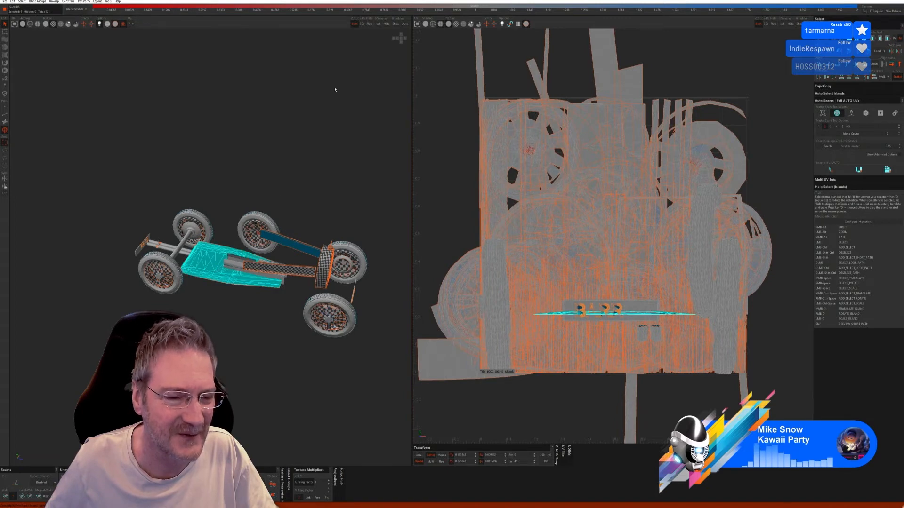
click(377, 25)
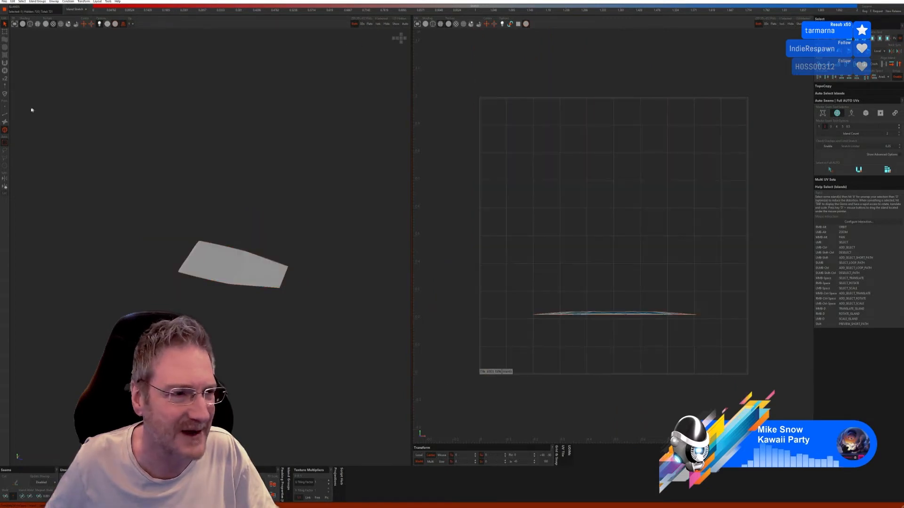
Unwrap and pack the floor panel with Mosaic auto seams, and show the whole car again
click(5, 115)
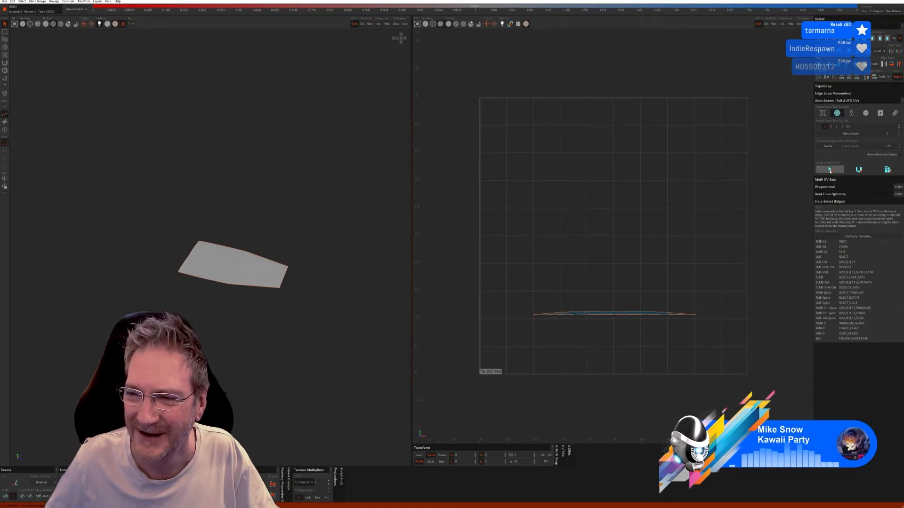
click(876, 172)
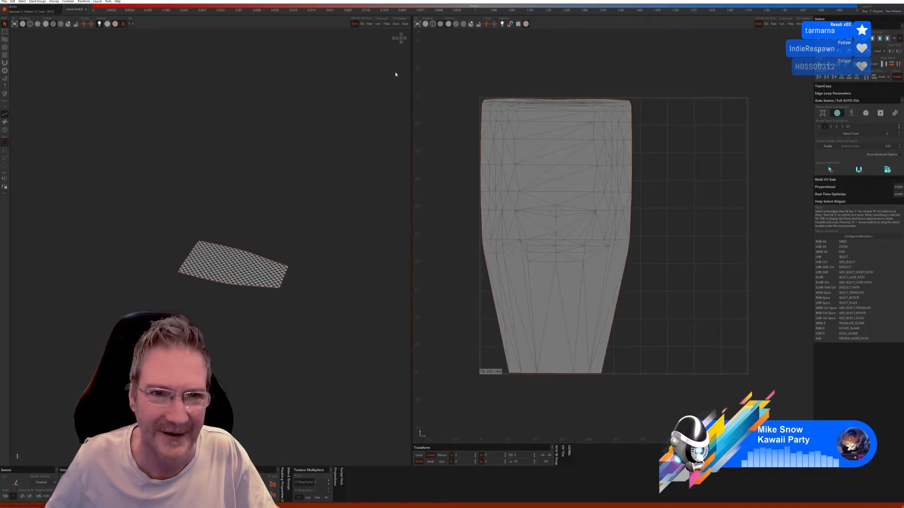
click(395, 24)
Isolate the unwrapped shell parts sitting on top of the floor panel behind the checkered side strip
alt+right_drag(306, 216, 290, 276)
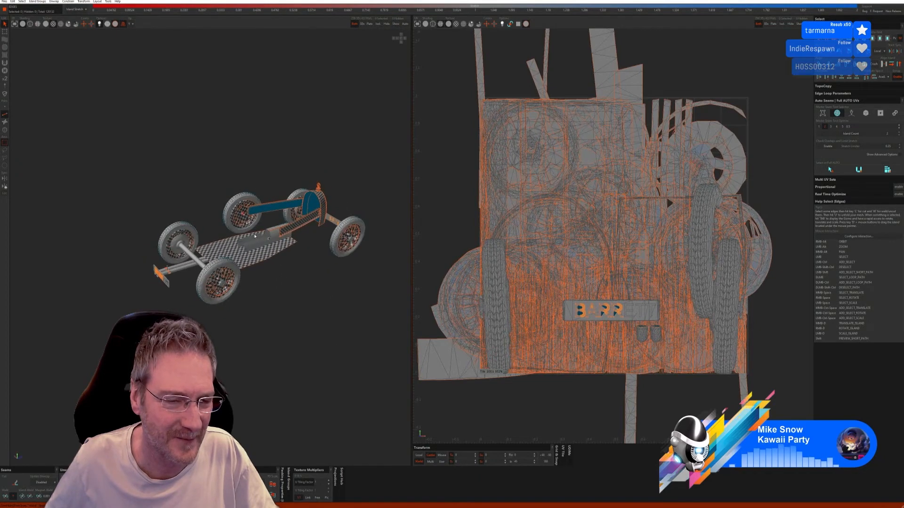
scroll(258, 238, up, 5)
click(5, 130)
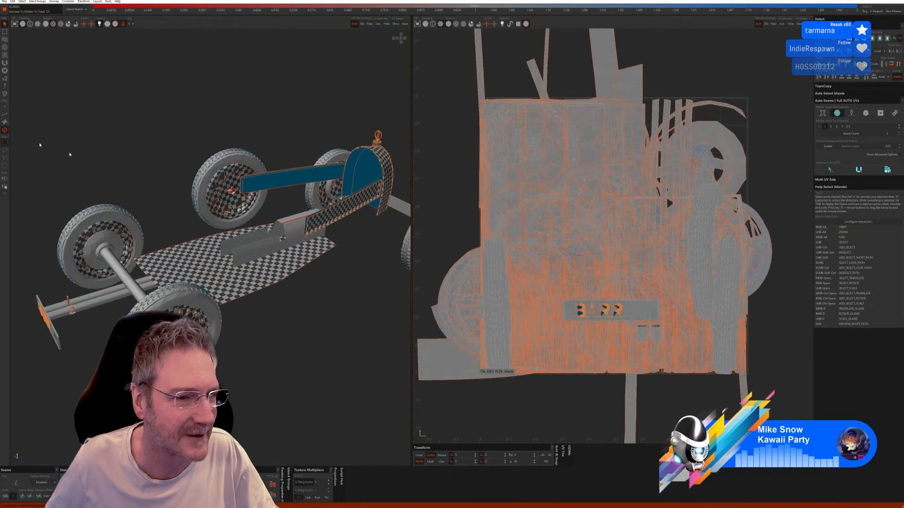
click(245, 240)
ctrl+click(272, 214)
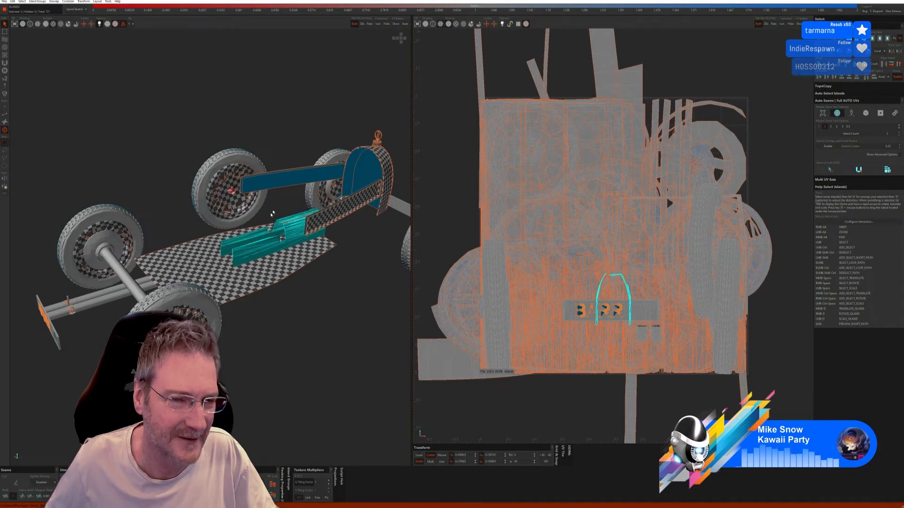
click(378, 24)
Cut and unfold the isolated shell parts with Mosaic auto seams, and show the whole car again
alt+right_drag(228, 185, 258, 184)
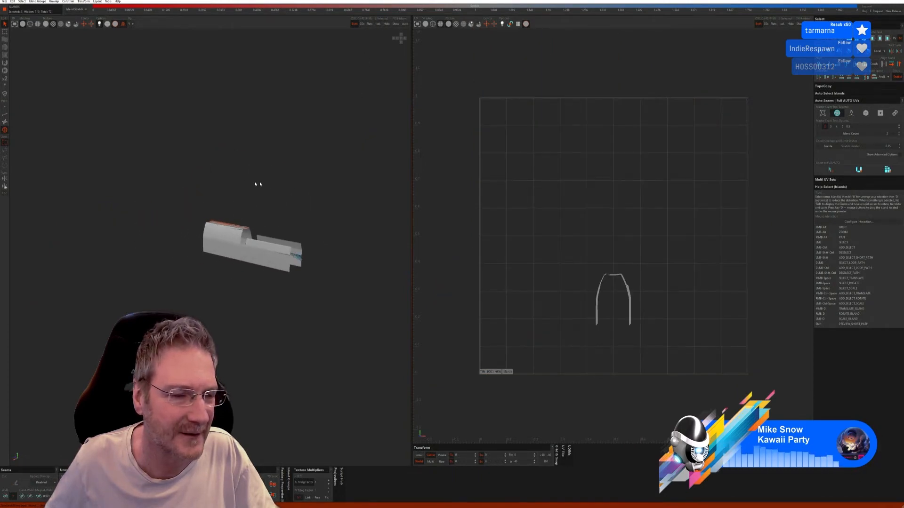
click(4, 115)
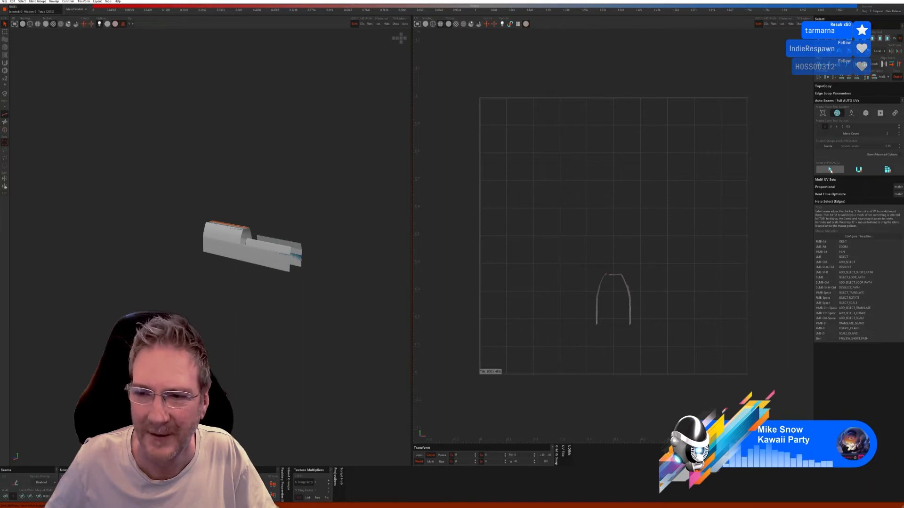
click(830, 170)
click(858, 170)
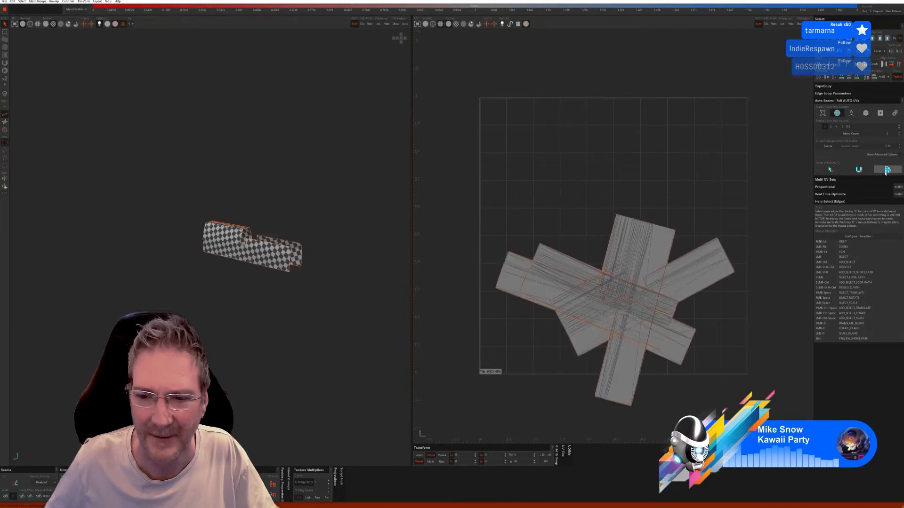
alt+drag(282, 267, 375, 117)
click(389, 24)
Isolate the two long exhaust pipes on the car's underside and prepare them for edge selection
alt+drag(320, 156, 217, 256)
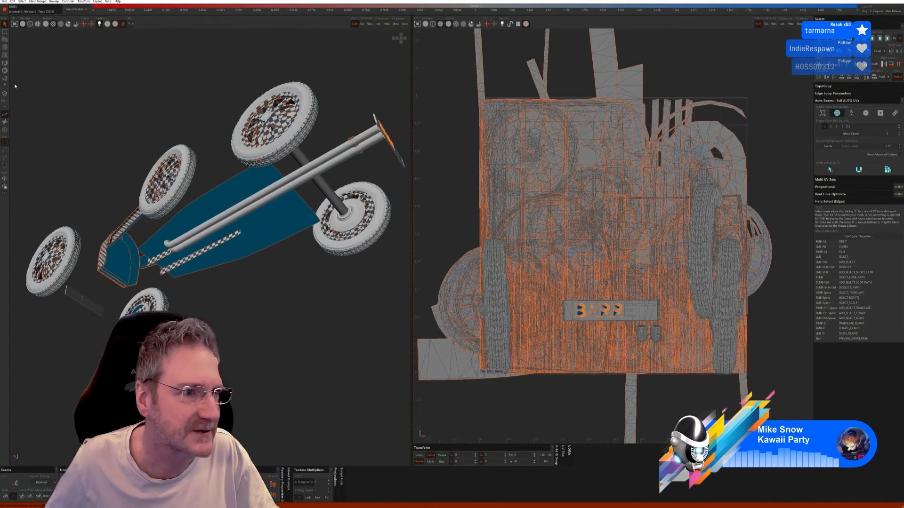
click(5, 129)
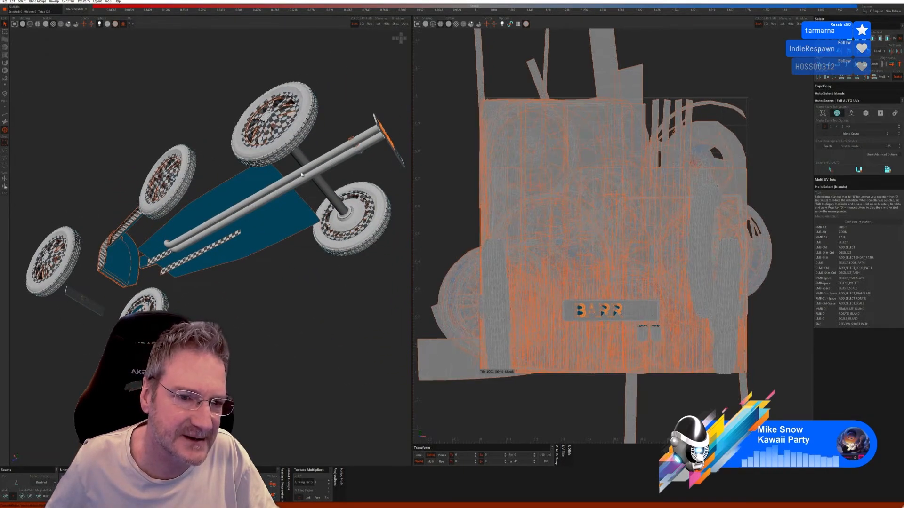
click(302, 174)
ctrl+click(305, 178)
click(378, 24)
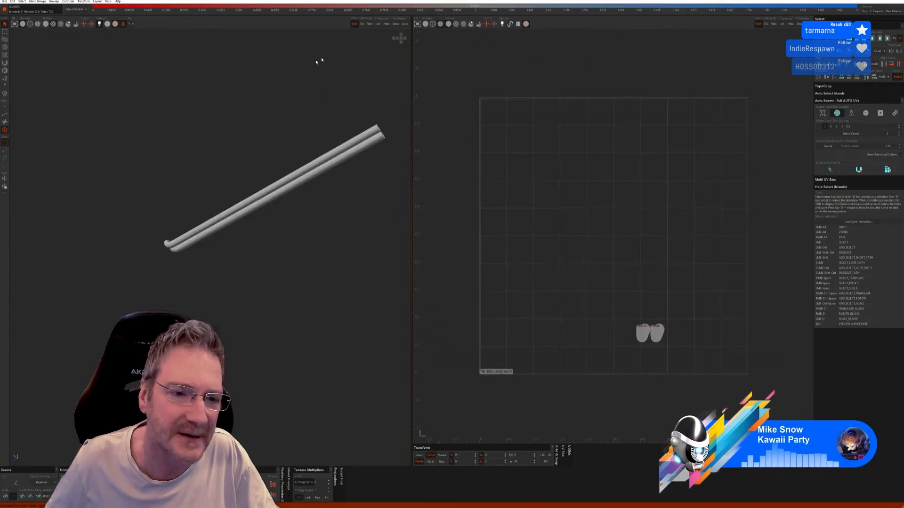
click(5, 115)
Select a lengthwise edge loop along one exhaust pipe, starting at its bent end, and cut it as a seam
alt+drag(262, 175, 229, 237)
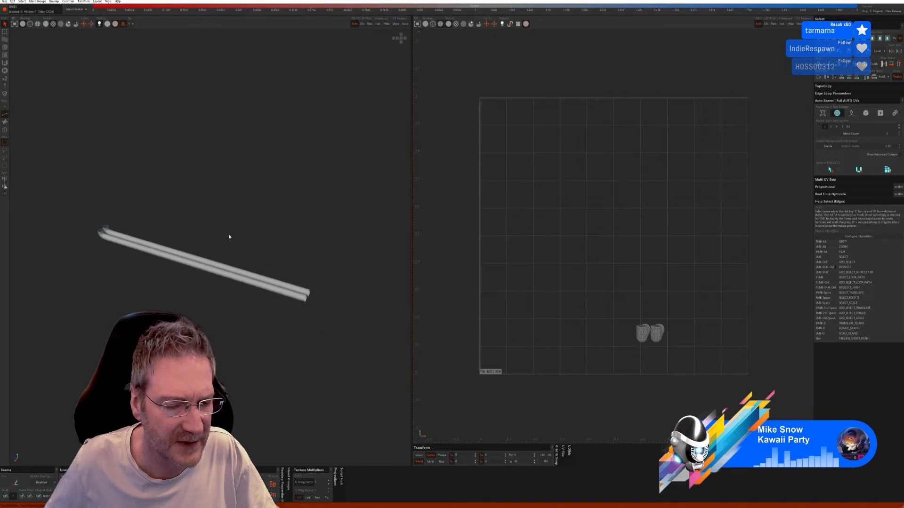
scroll(158, 245, up, 10)
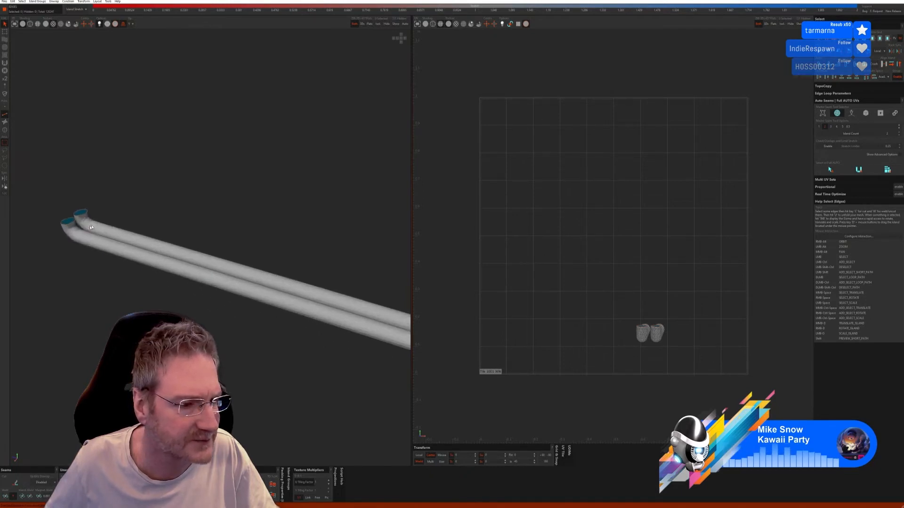
scroll(75, 228, up, 2)
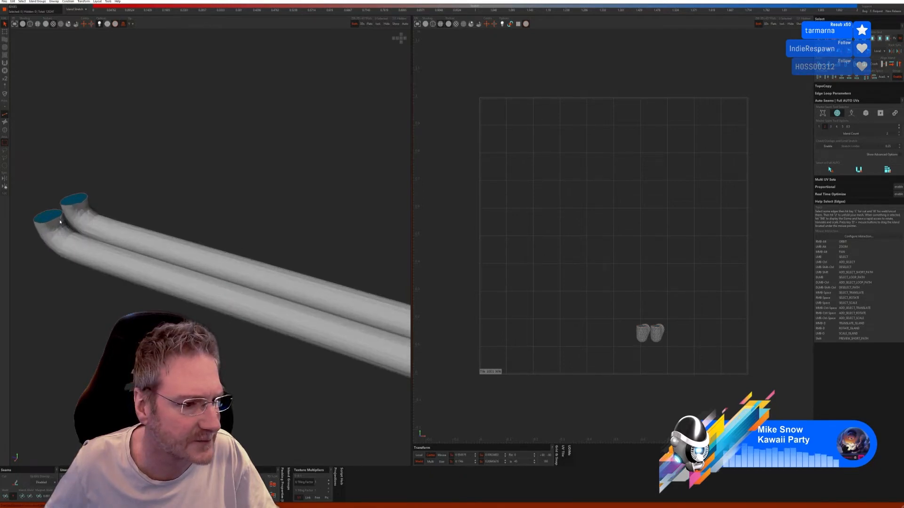
double_click(61, 224)
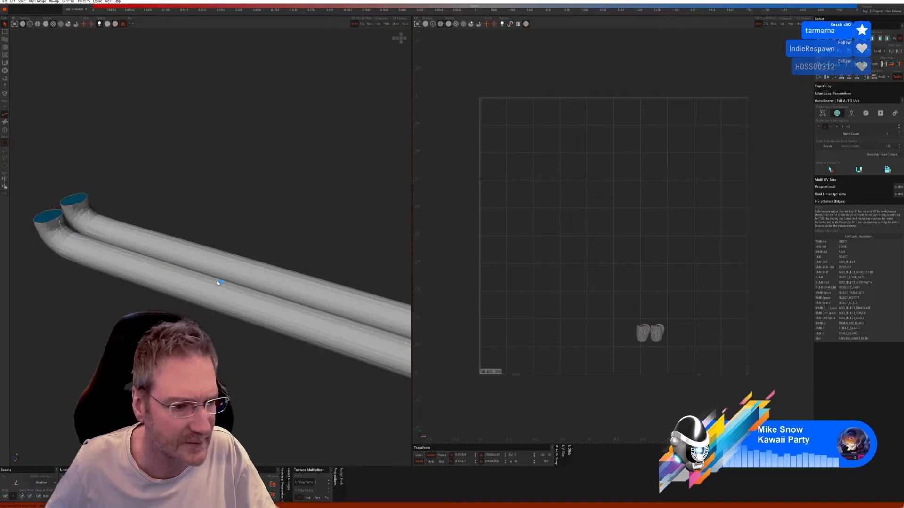
scroll(335, 324, down, 5)
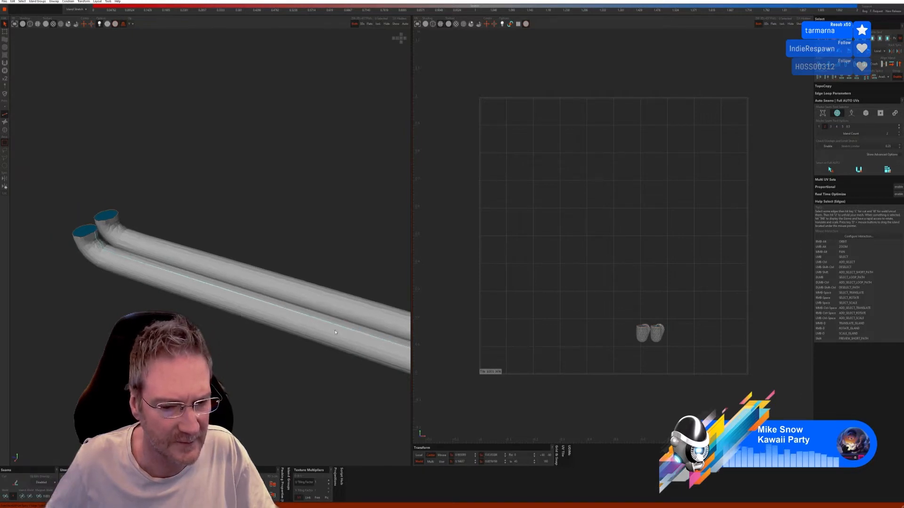
scroll(327, 285, up, 8)
scroll(191, 241, down, 4)
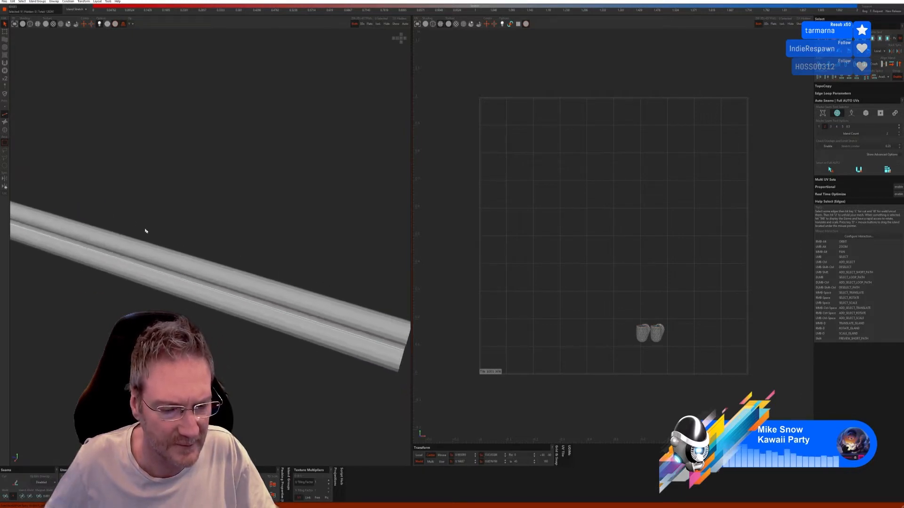
click(16, 484)
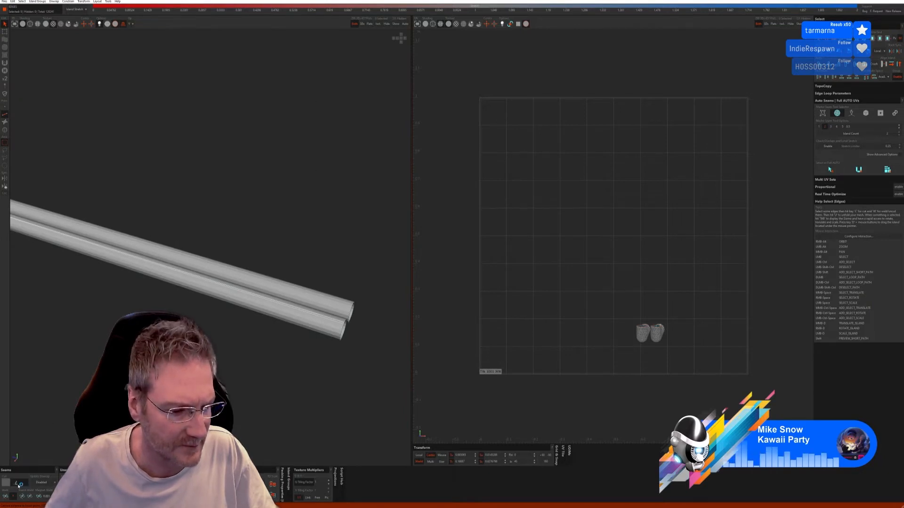
Select a lengthwise edge loop along the second exhaust pipe, starting at its bent end, and cut it as a seam
alt+drag(76, 316, 128, 223)
scroll(130, 254, up, 2)
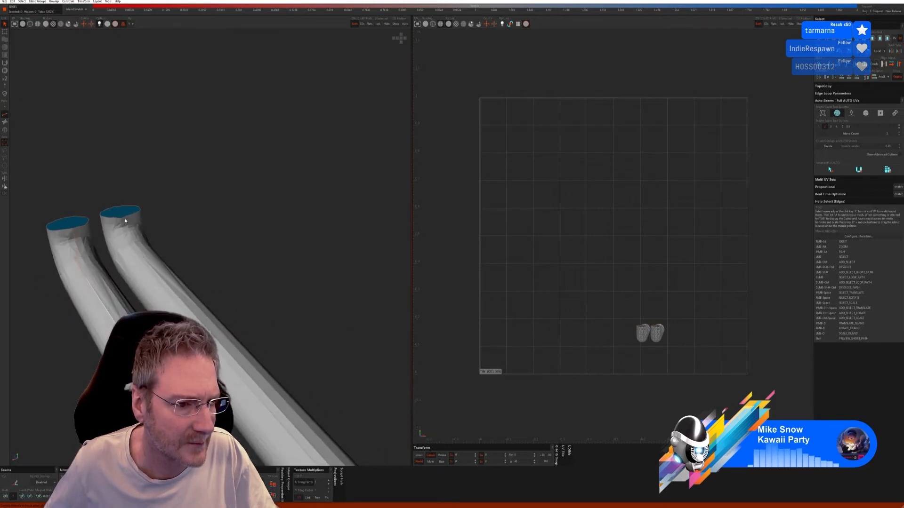
click(126, 217)
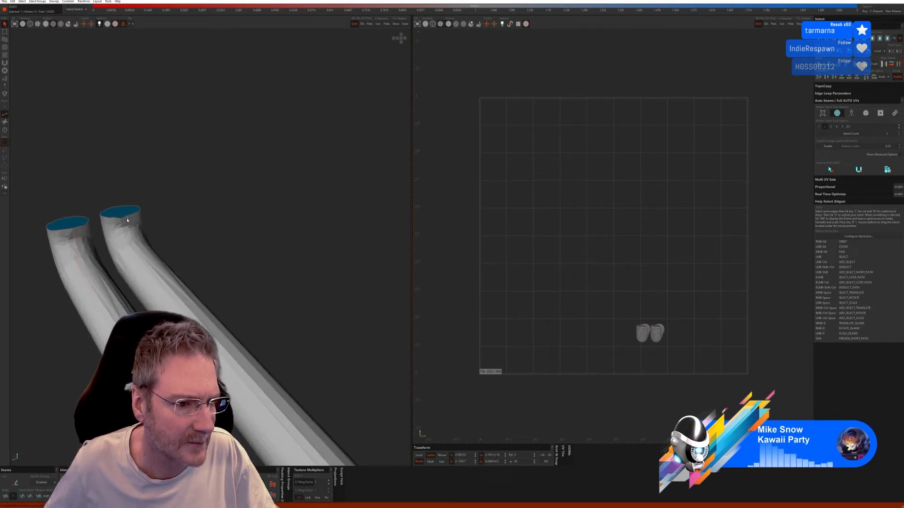
shift+click(167, 289)
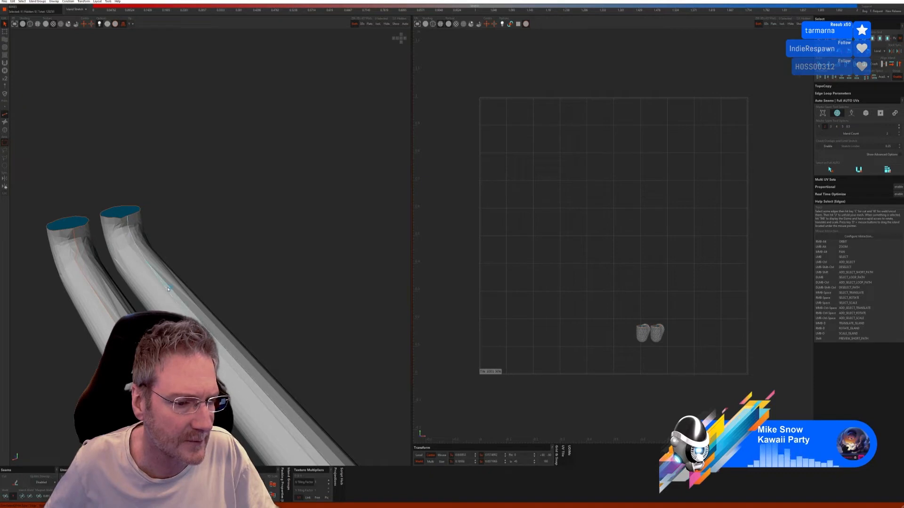
scroll(243, 314, down, 6)
alt+right_drag(262, 332, 232, 251)
scroll(233, 253, down, 2)
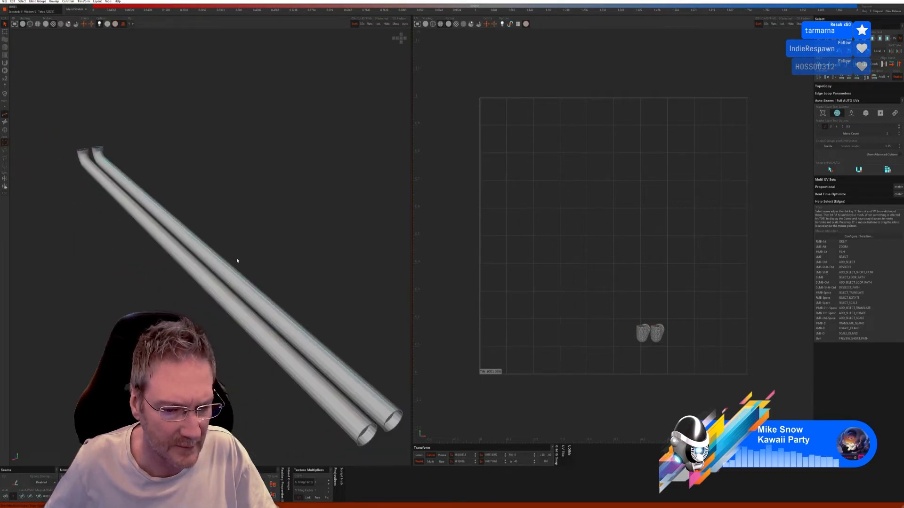
click(16, 484)
Try unfolding both exhaust pipes with only their lengthwise seams, undo the unfold, and check the pipe ends
click(71, 483)
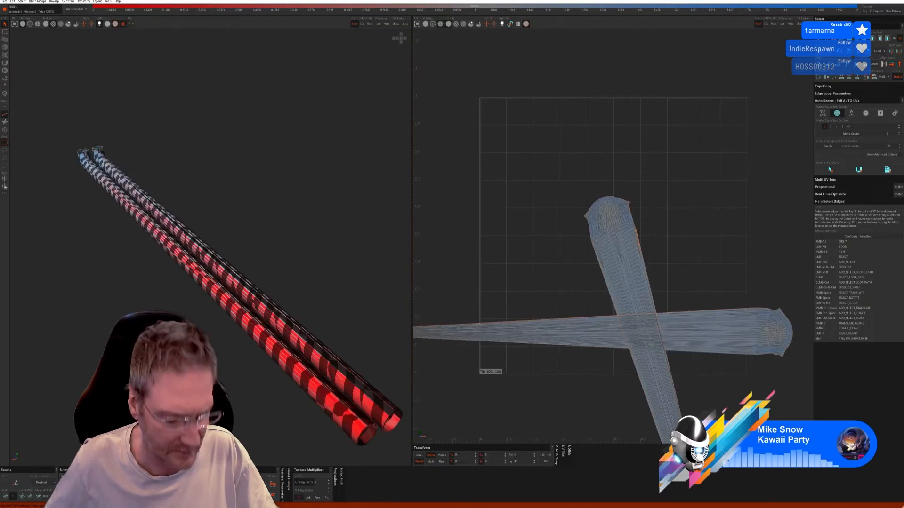
key(ctrl+z)
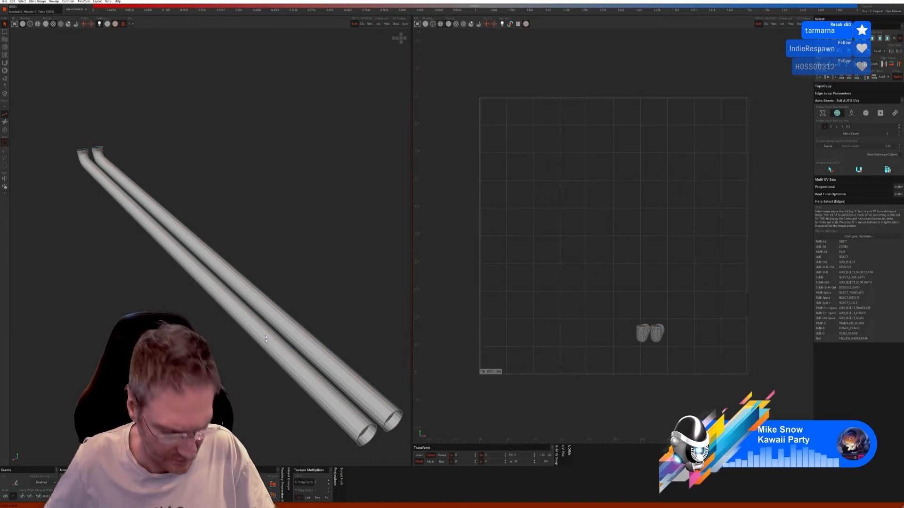
alt+drag(221, 365, 270, 368)
alt+middle_drag(236, 363, 326, 276)
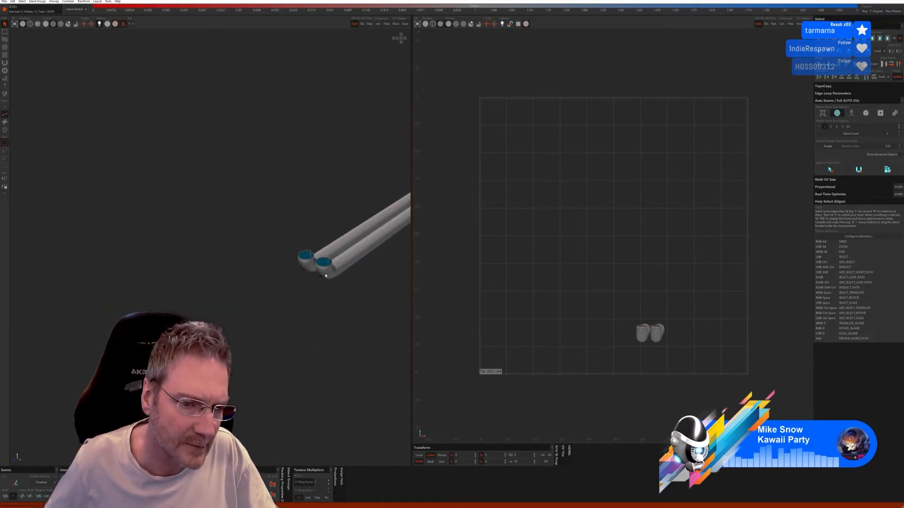
alt+drag(325, 275, 171, 265)
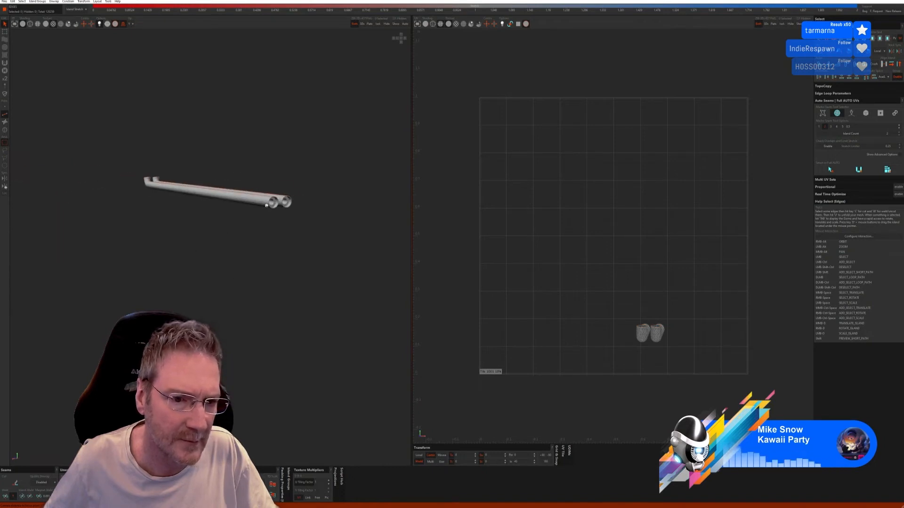
Select the outer rim edge loop at the straight open end of each exhaust pipe and cut both as seams
scroll(272, 202, up, 6)
scroll(272, 201, up, 5)
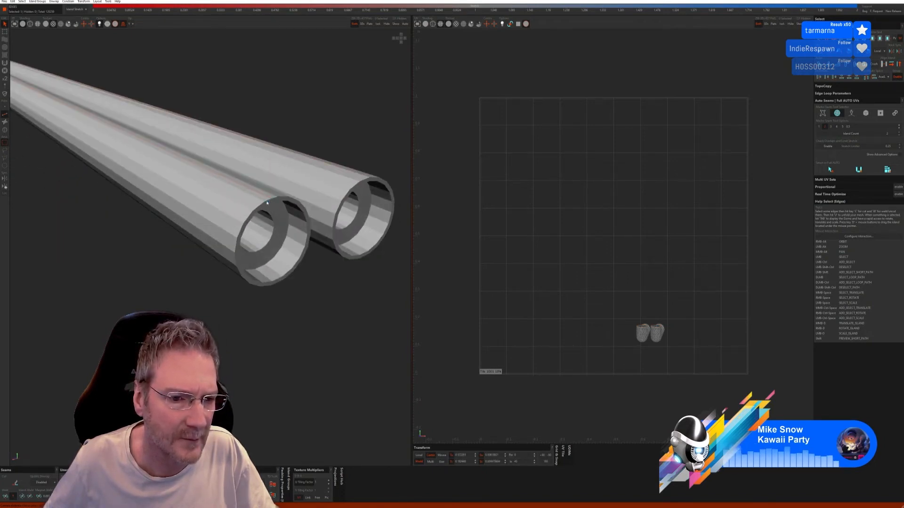
click(266, 203)
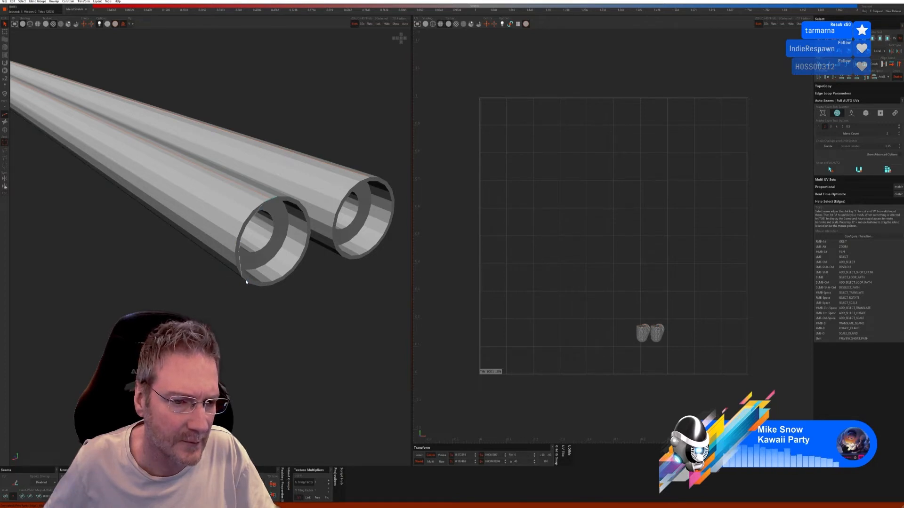
shift+click(244, 277)
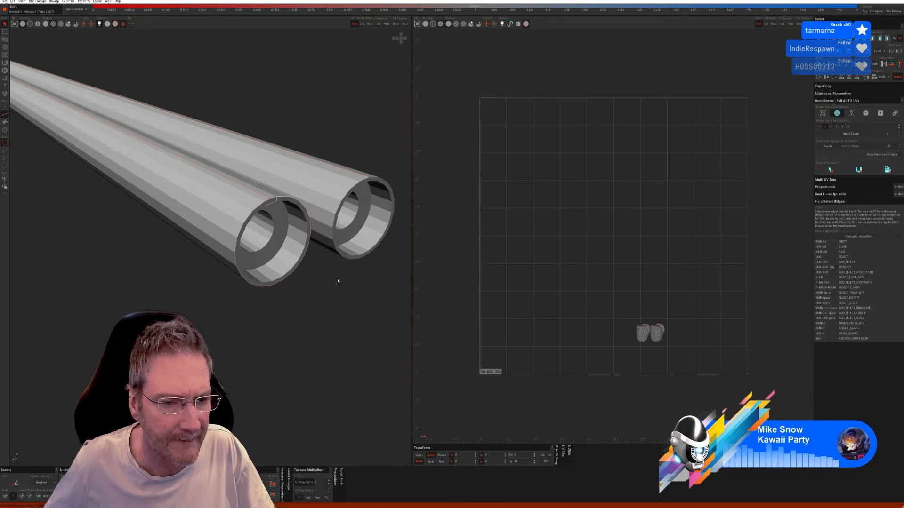
alt+right_drag(317, 298, 298, 306)
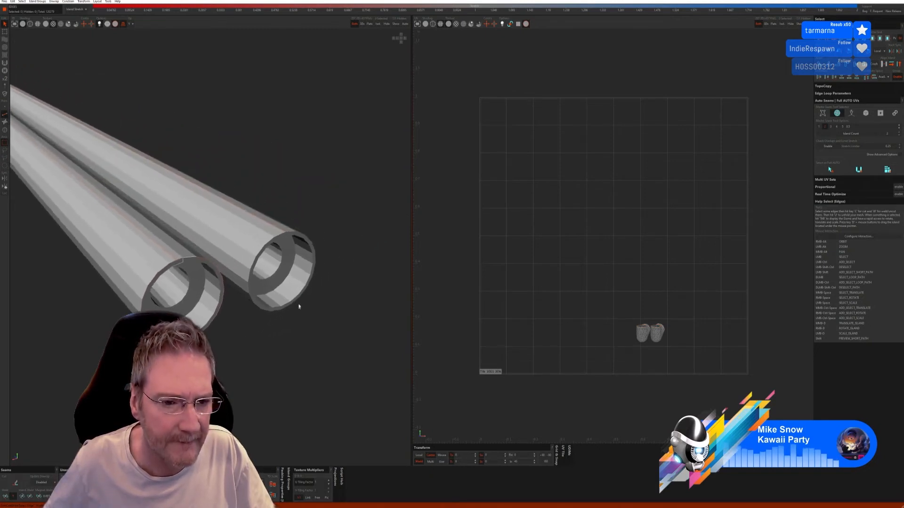
click(251, 273)
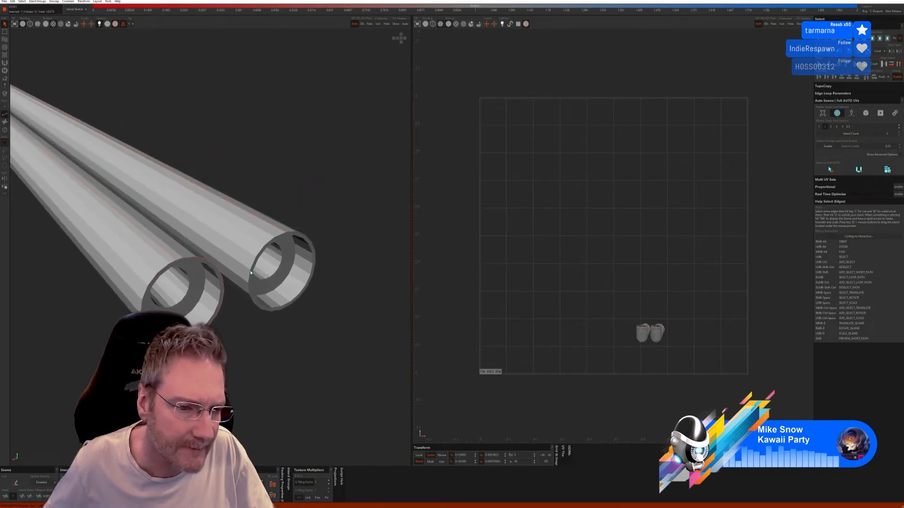
click(250, 272)
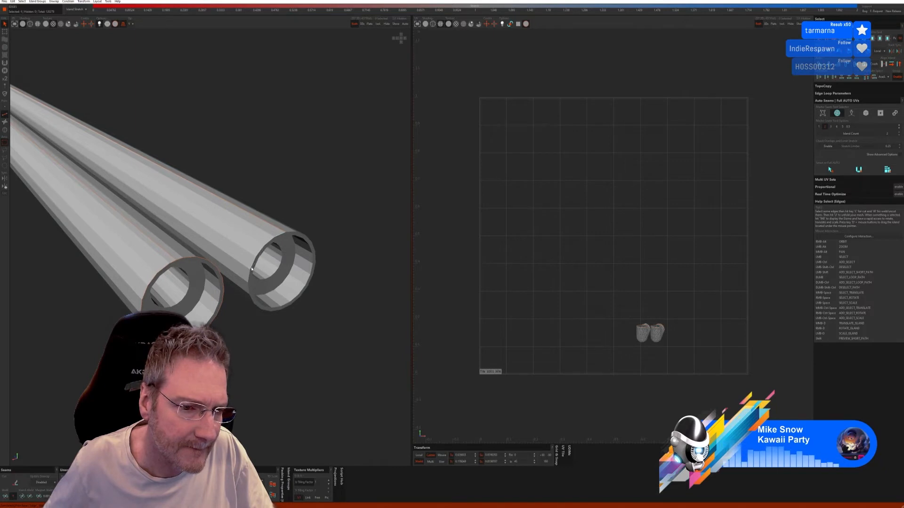
shift+click(288, 309)
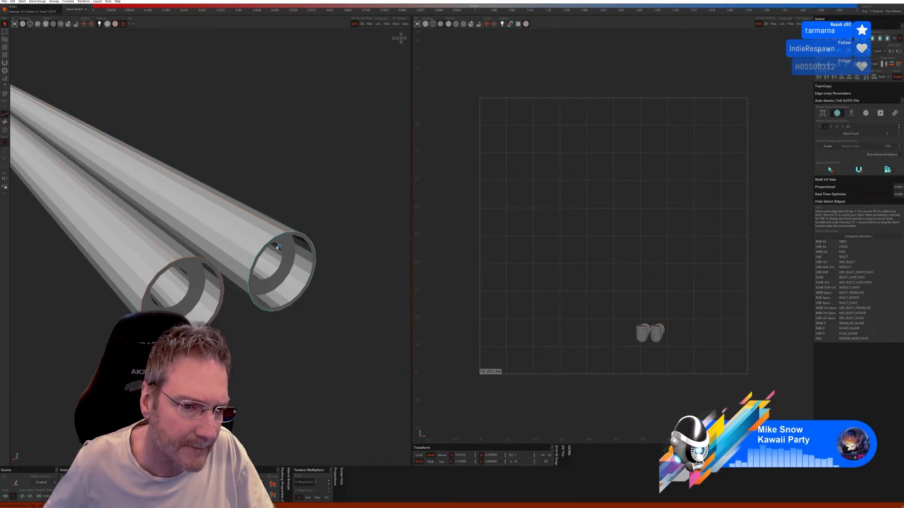
key(c)
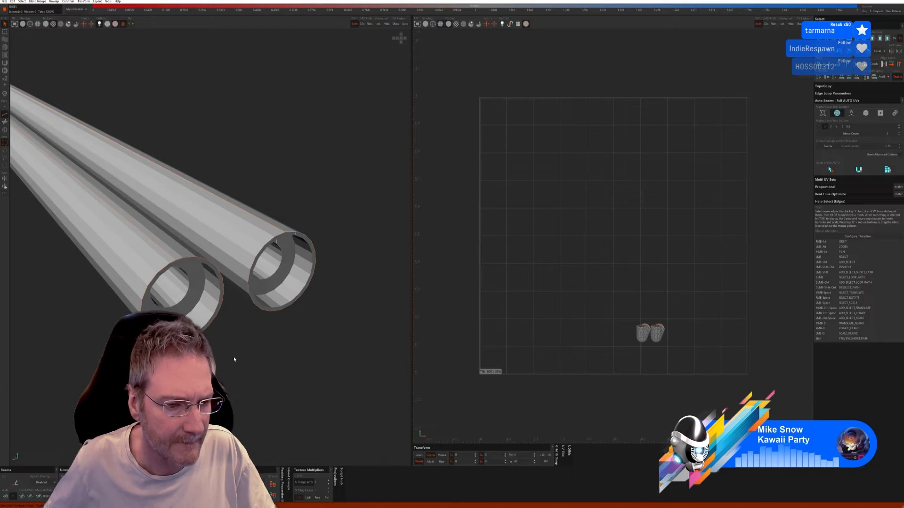
Cut the inner rim edge loop at one pipe's straight open end and select the matching loop on the other pipe
alt+right_drag(234, 359, 236, 319)
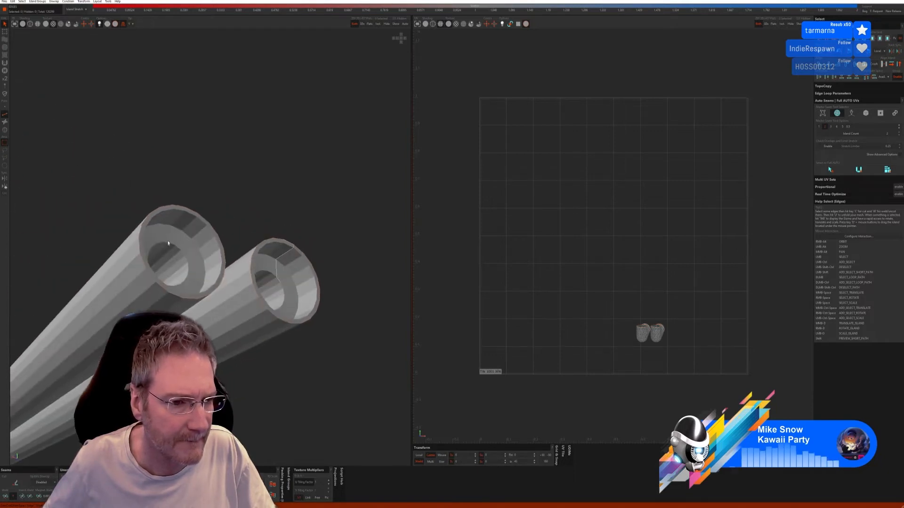
click(178, 210)
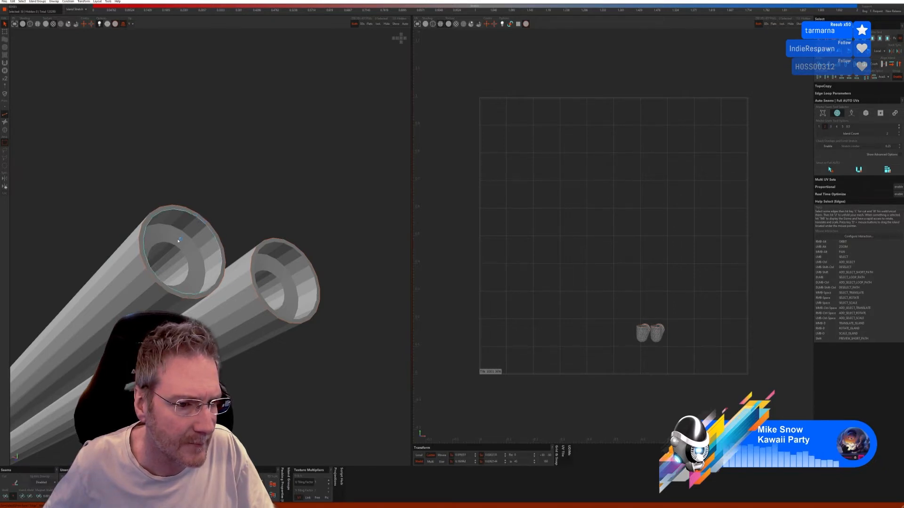
click(15, 484)
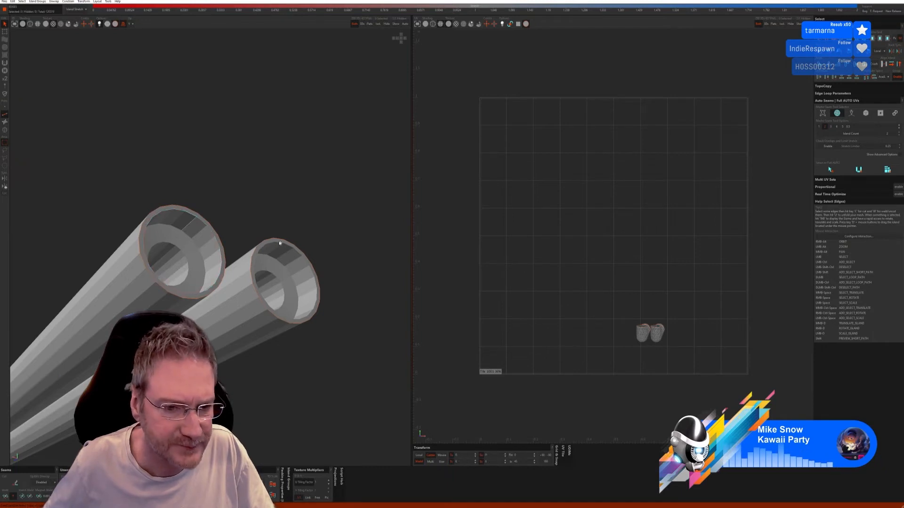
click(257, 289)
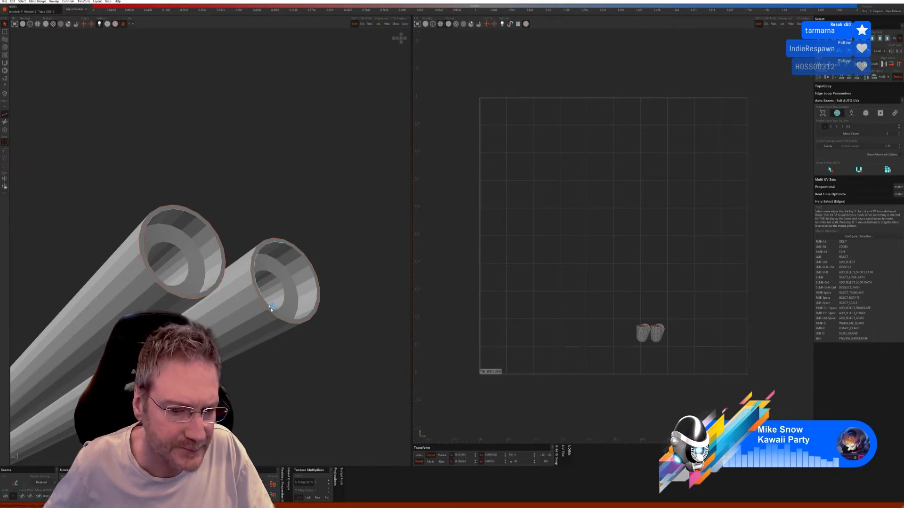
Cut a UV seam along the inner edge loop of the rim at the right tube's open end
double_click(316, 306)
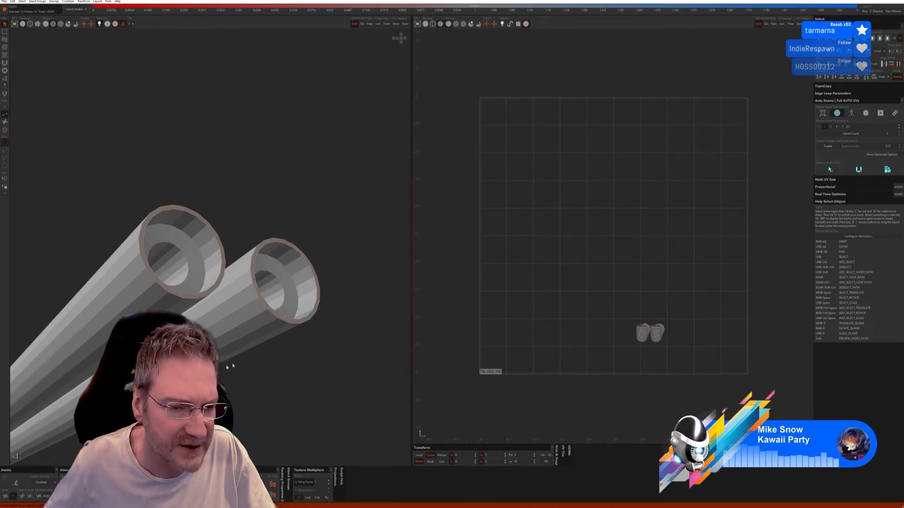
key(c)
Cut a UV seam along the outer edge loop of the recessed ring inside the left tube
mouse_move(284, 365)
alt+mouse_down()
mouse_move(254, 375)
mouse_move(264, 357)
mouse_move(278, 358)
alt+mouse_up()
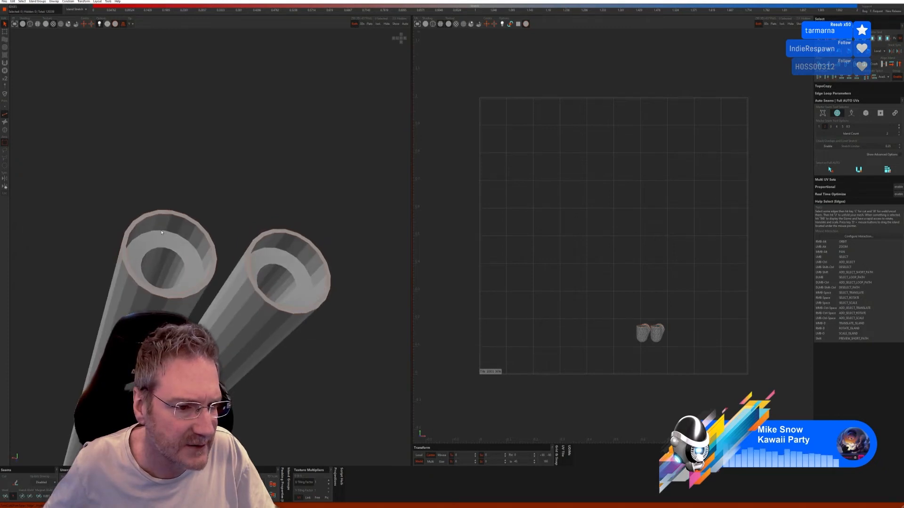
mouse_move(161, 233)
alt+mouse_down()
mouse_move(226, 205)
mouse_move(174, 241)
alt+mouse_up()
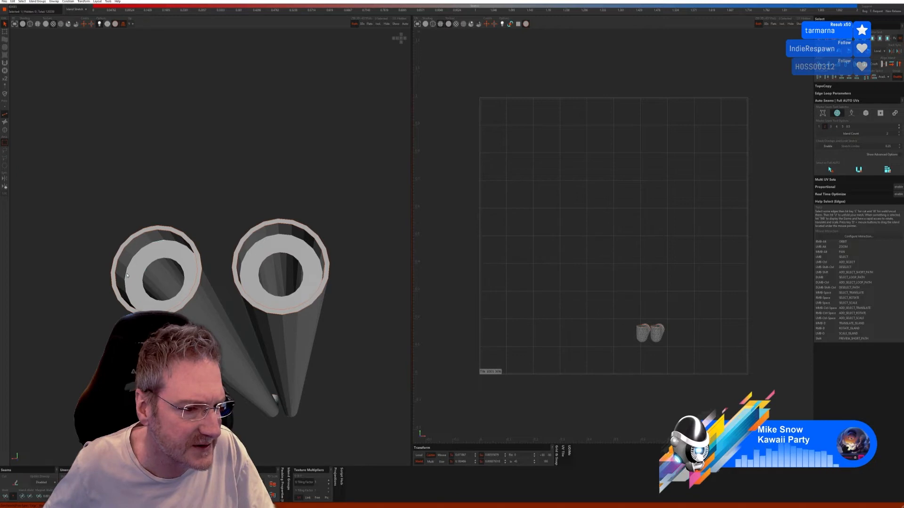
alt+drag(159, 216, 180, 212)
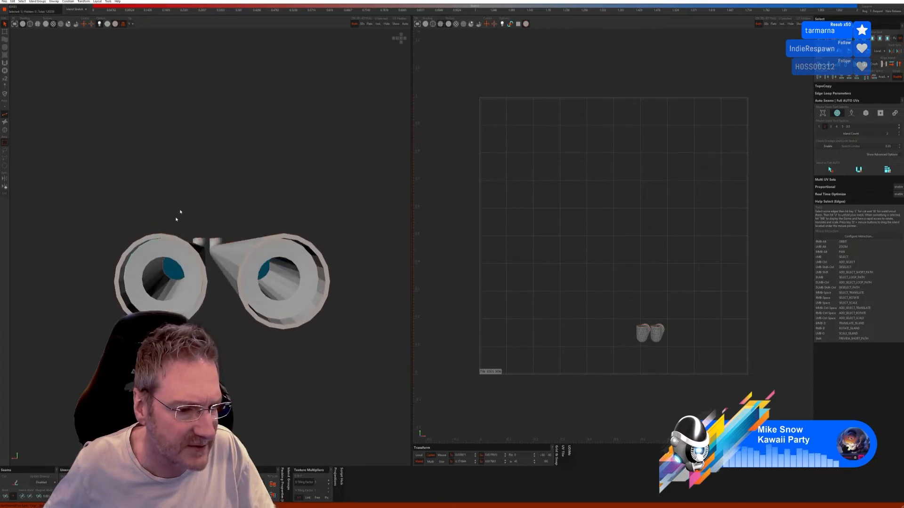
ctrl+click(135, 283)
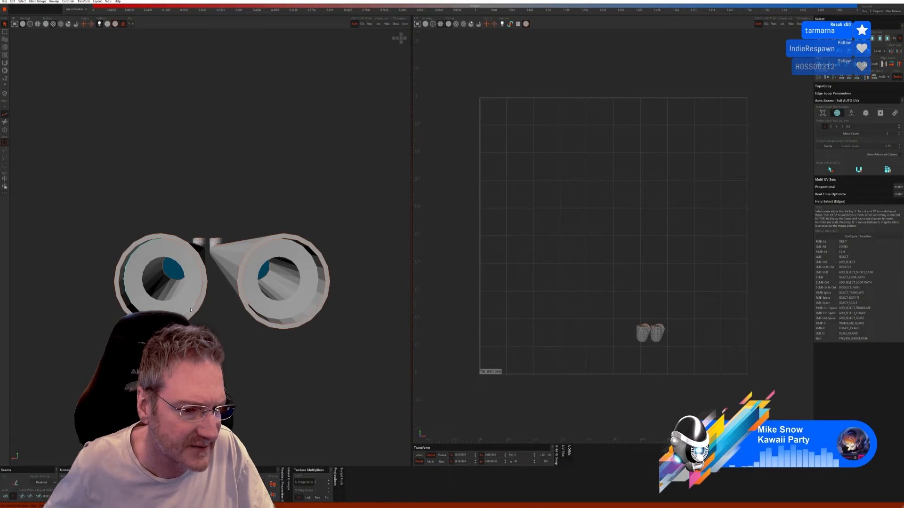
alt+drag(191, 309, 202, 259)
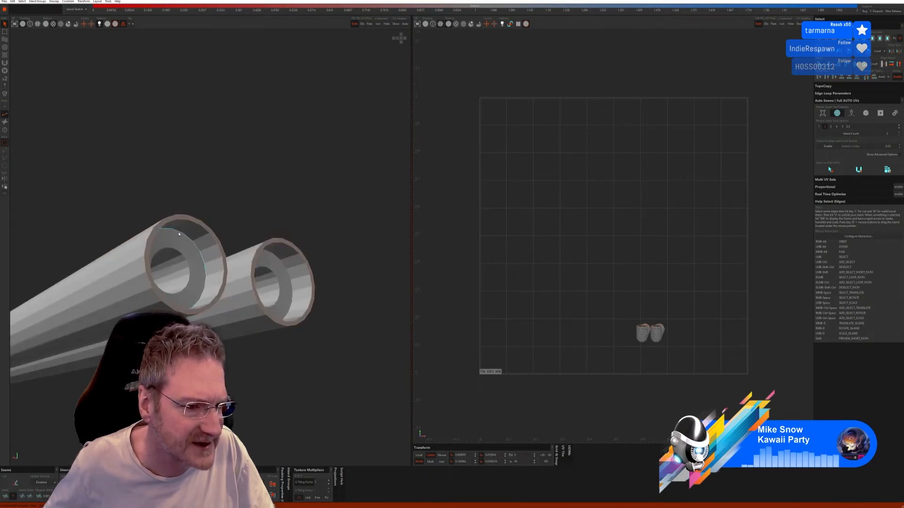
click(16, 483)
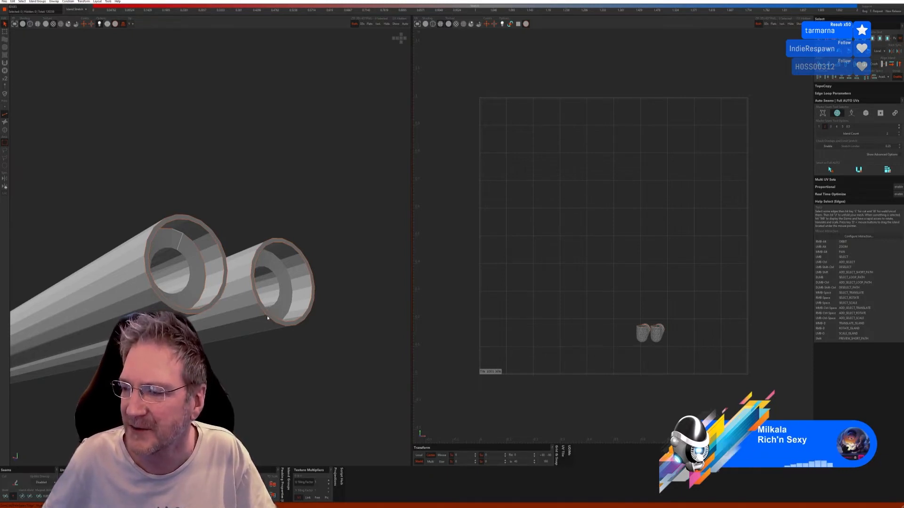
Cut a UV seam along the outer edge loop of the recessed ring inside the right tube
alt+right_drag(281, 312, 311, 327)
scroll(271, 250, up, 2)
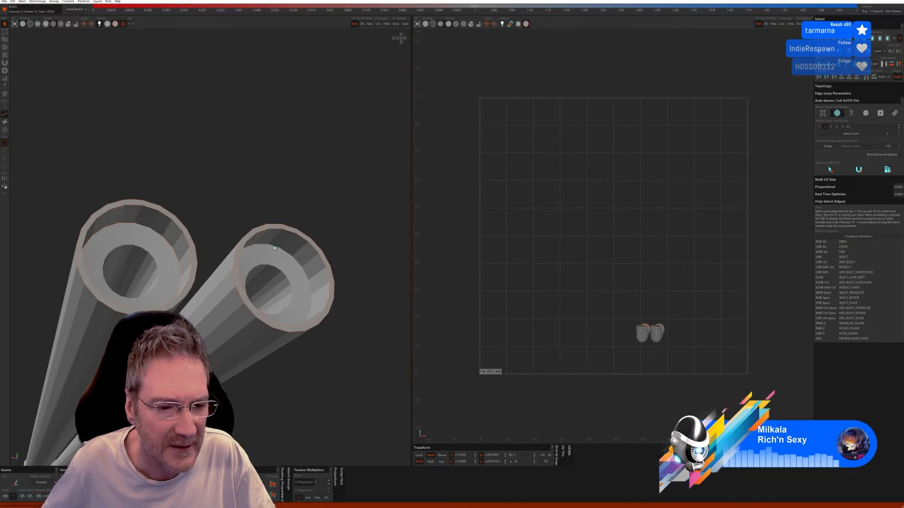
alt+right_drag(274, 248, 313, 256)
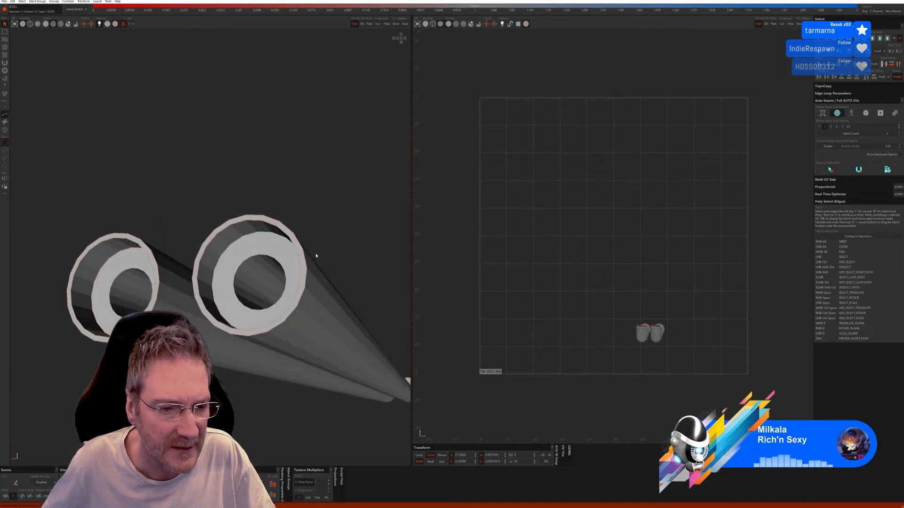
click(213, 295)
alt+right_drag(220, 316, 252, 335)
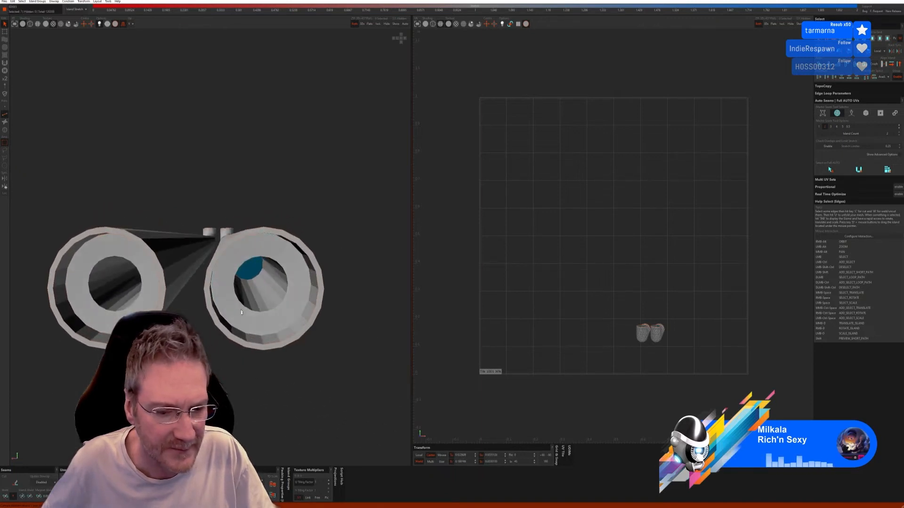
shift+click(252, 335)
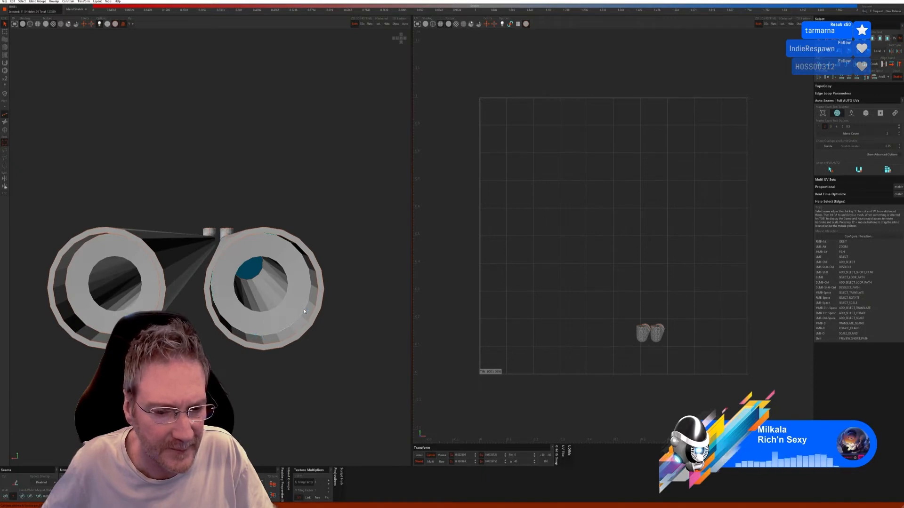
alt+right_drag(307, 311, 328, 295)
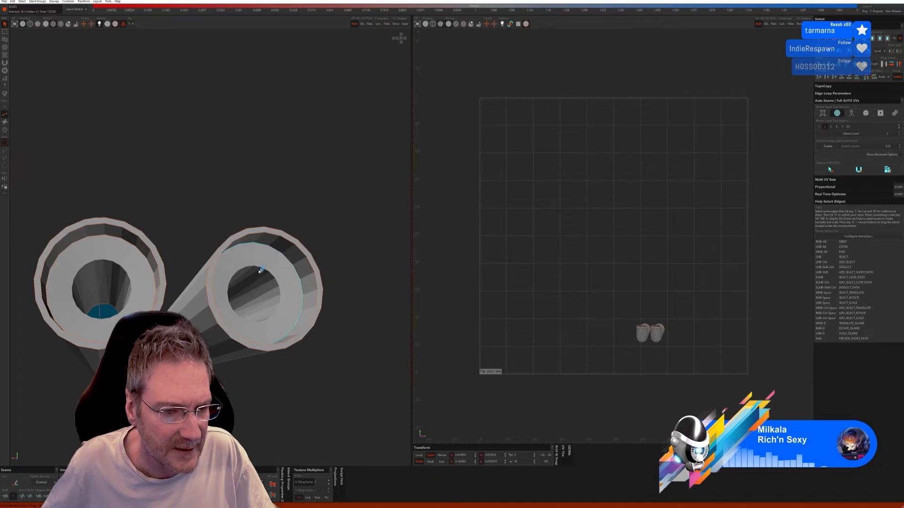
click(20, 483)
Cut a UV seam along the edge loop around the inner hole of the left tube's recessed ring
alt+right_drag(273, 335, 170, 268)
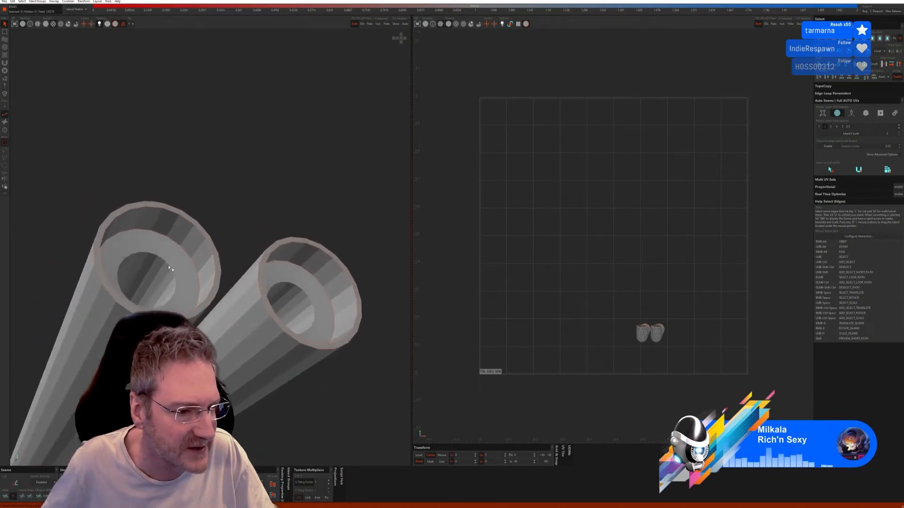
double_click(117, 272)
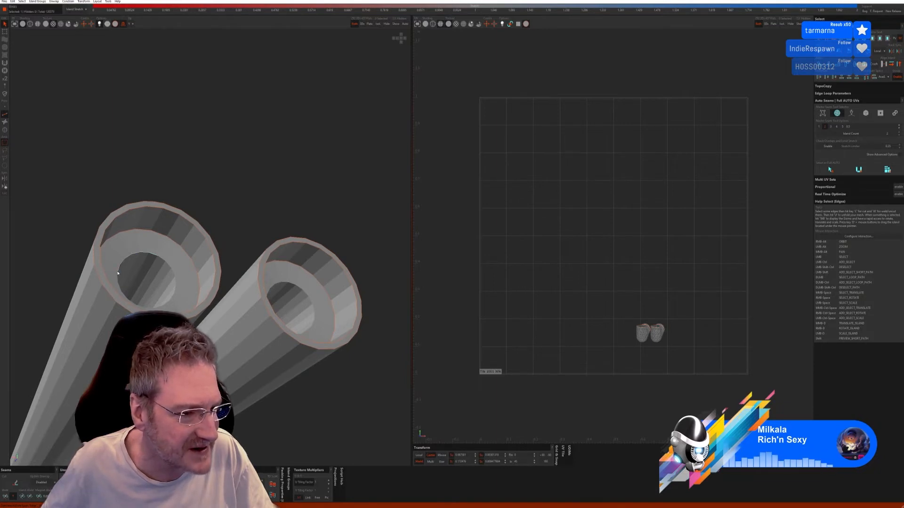
alt+drag(179, 265, 196, 296)
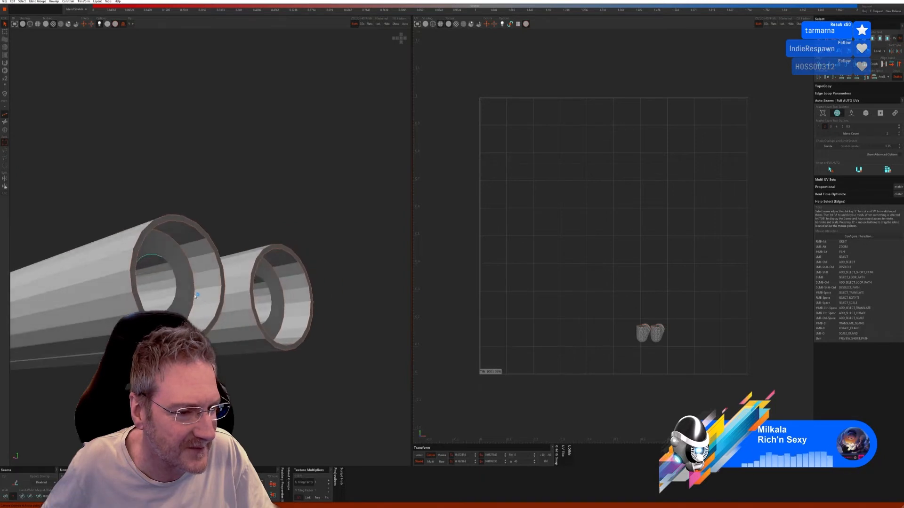
click(171, 270)
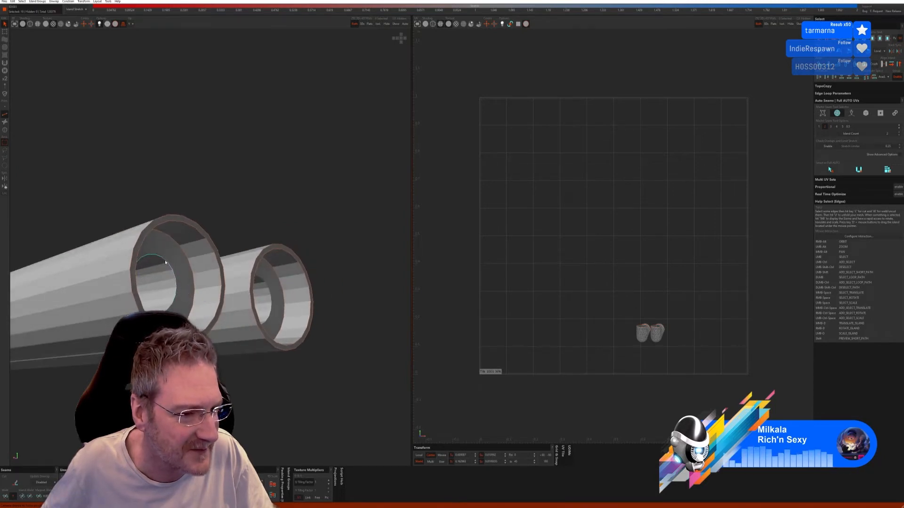
click(16, 482)
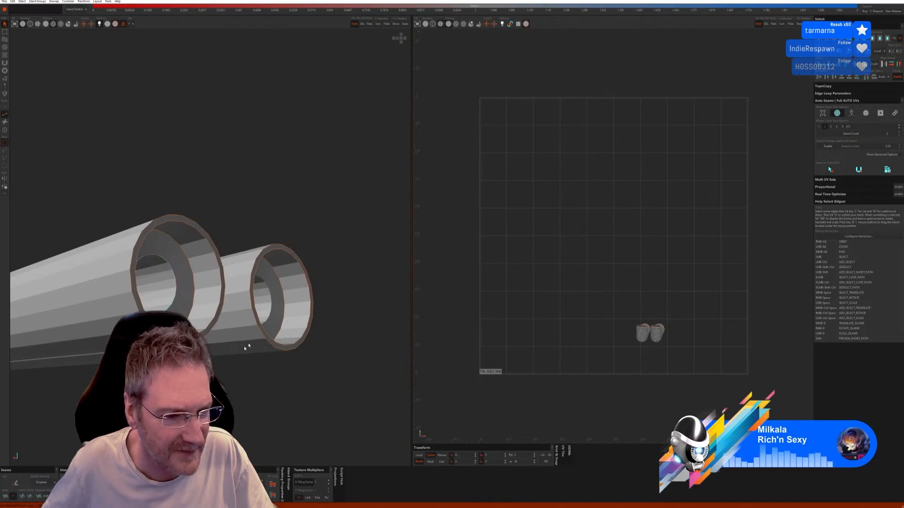
Cut a UV seam along the edge loop around the inner hole of the right tube's recessed ring
alt+drag(307, 332, 301, 285)
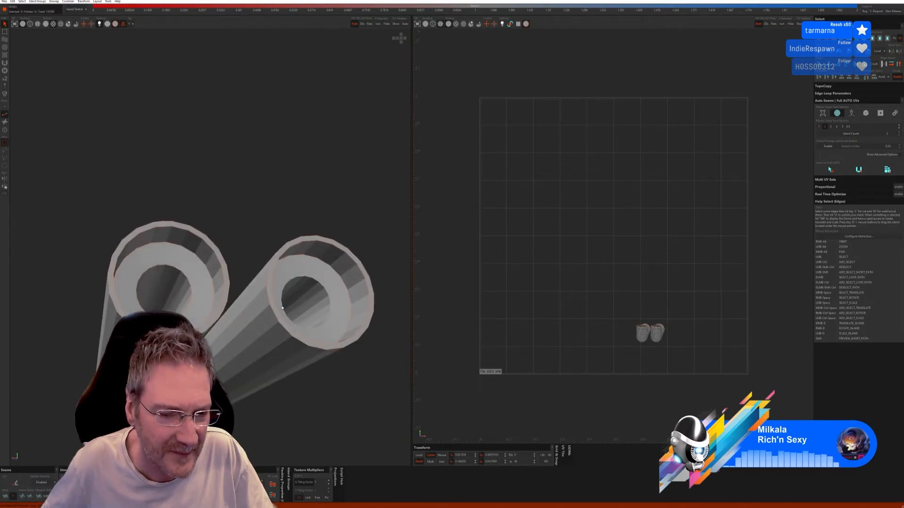
alt+drag(282, 308, 310, 331)
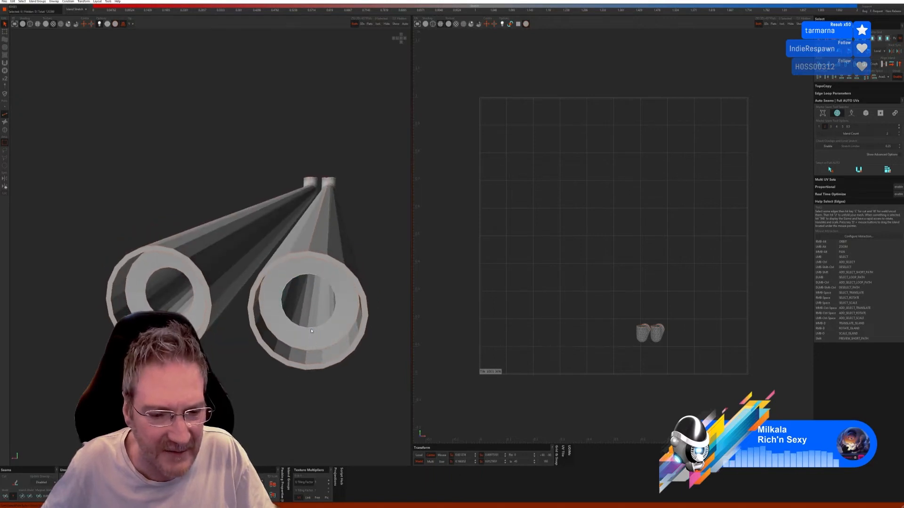
shift+click(312, 330)
alt+right_drag(311, 331, 340, 364)
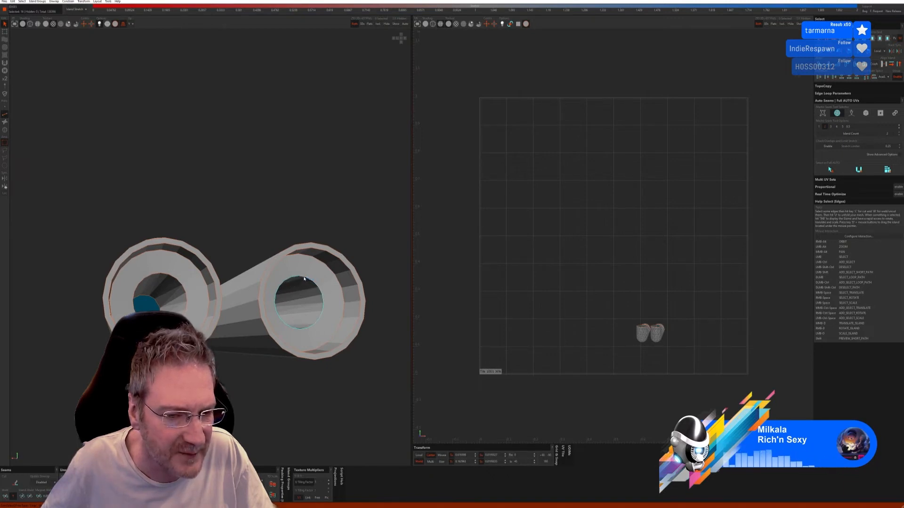
click(15, 483)
Cut a lengthwise UV seam along one edge inside the bore of each tube
mouse_move(273, 391)
alt+right_down()
mouse_move(253, 391)
mouse_move(261, 400)
mouse_move(273, 379)
mouse_move(272, 391)
alt+right_up()
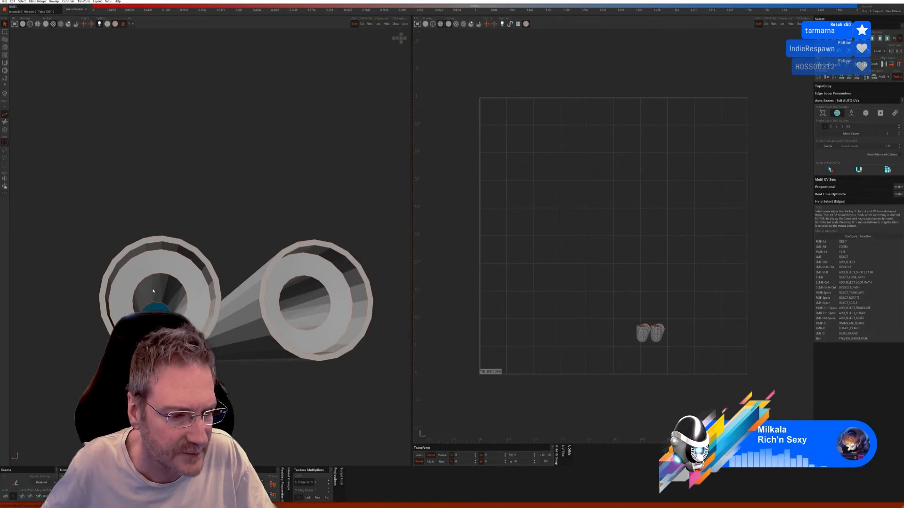
click(153, 289)
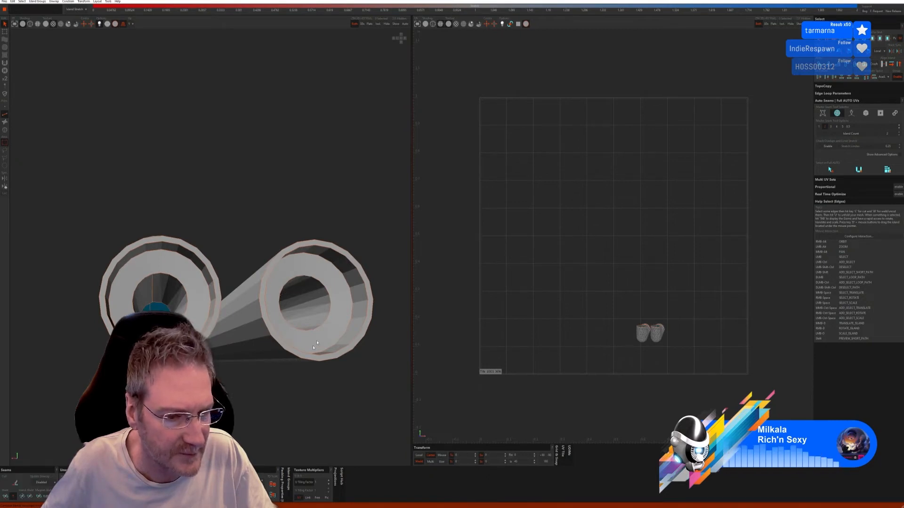
alt+right_drag(315, 348, 308, 306)
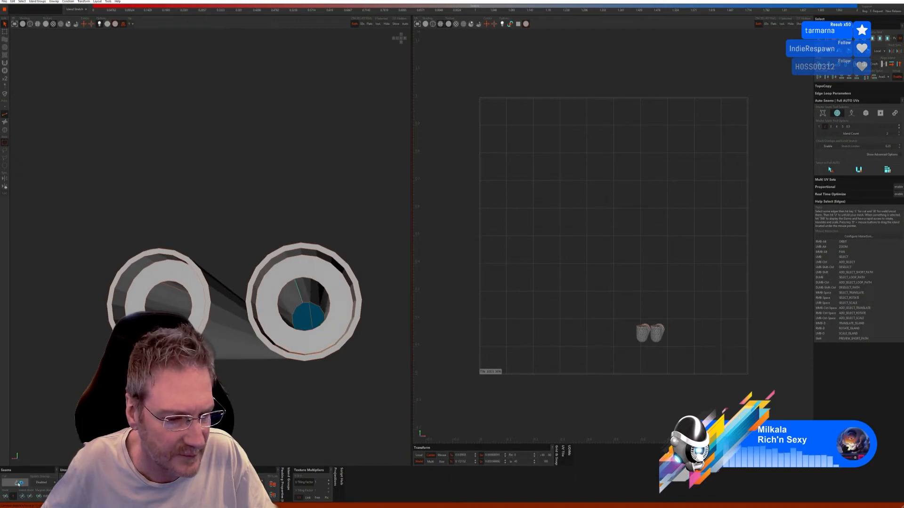
Try to unfold and pack the tubes' UV islands, and undo the unfold
alt+right_drag(226, 369, 184, 391)
scroll(258, 382, down, 5)
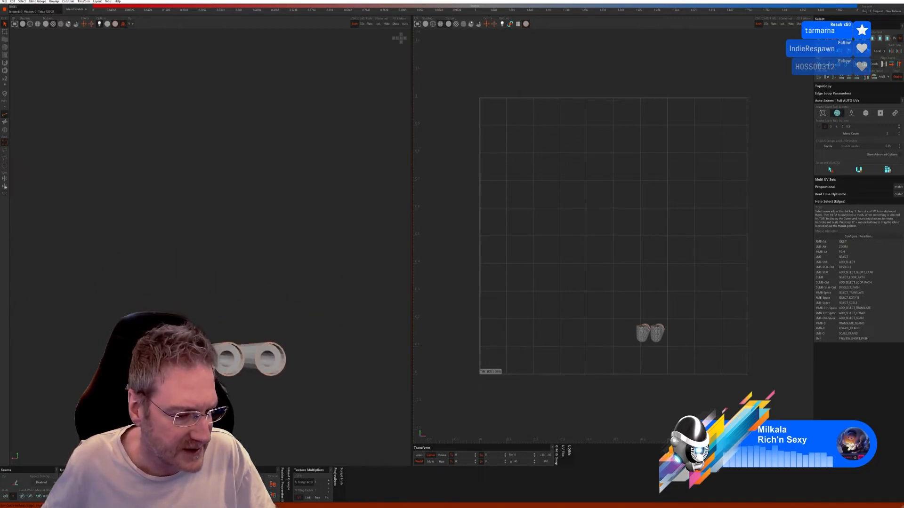
key(u)
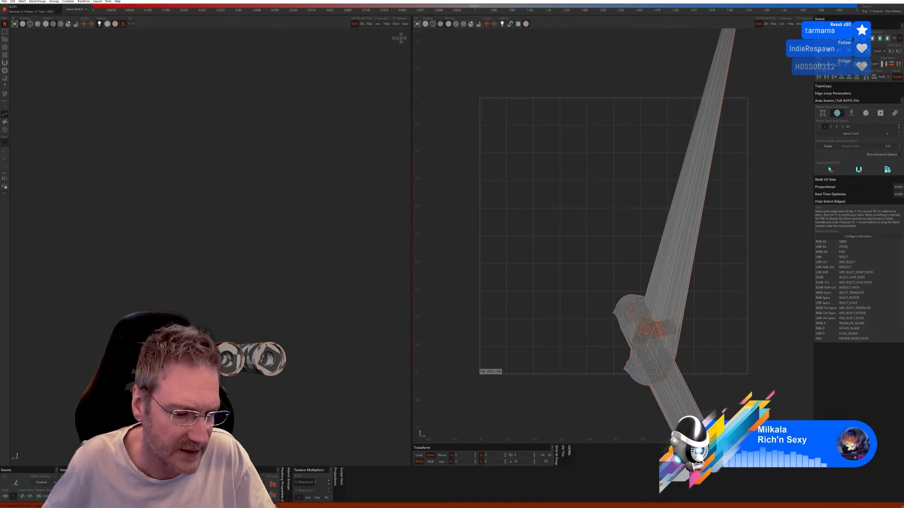
key(p)
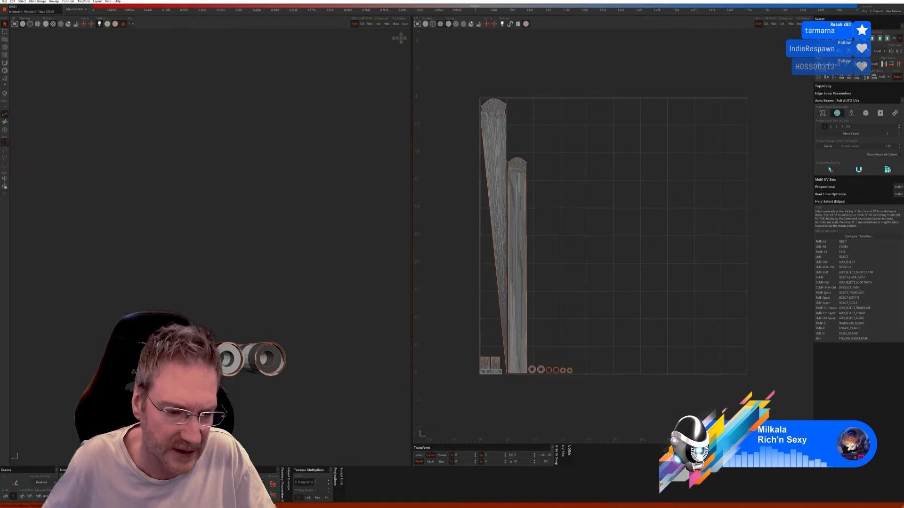
key(u)
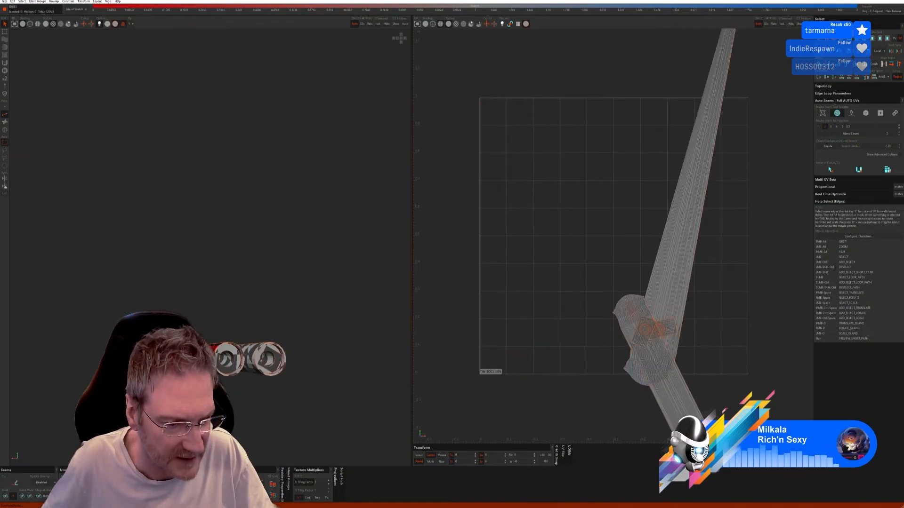
key(ctrl+z)
Examine the open ends, bores and outer walls of both tubes for gaps in the UV seams
alt+right_drag(245, 292, 278, 304)
alt+middle_drag(277, 304, 313, 344)
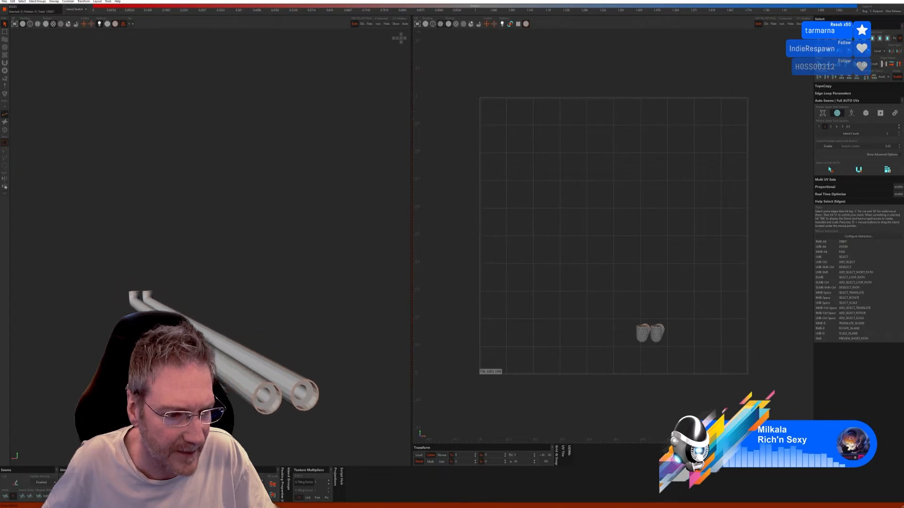
alt+right_drag(313, 344, 352, 281)
alt+right_drag(264, 311, 239, 288)
alt+right_drag(296, 333, 289, 328)
alt+drag(288, 329, 173, 299)
scroll(84, 258, up, 5)
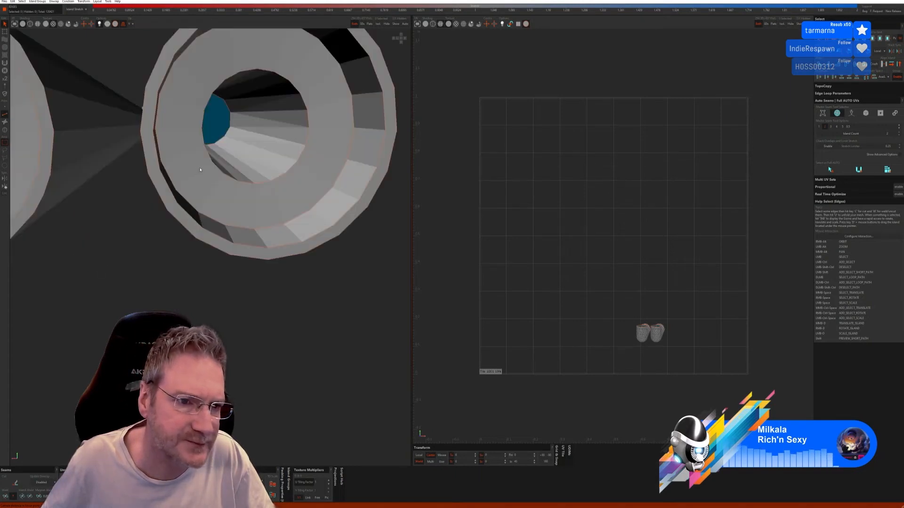
alt+drag(254, 195, 252, 206)
alt+right_drag(252, 206, 253, 222)
scroll(254, 226, down, 3)
scroll(270, 262, down, 3)
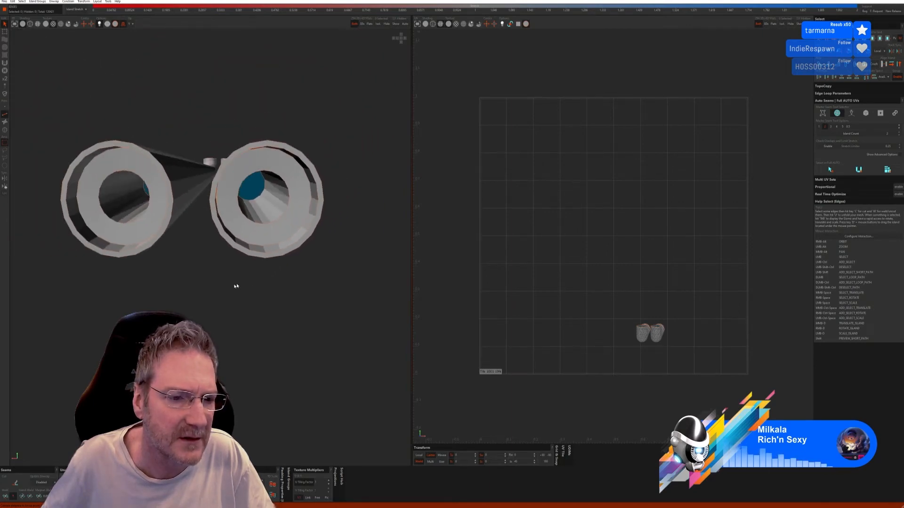
alt+right_drag(236, 286, 242, 307)
scroll(104, 184, up, 8)
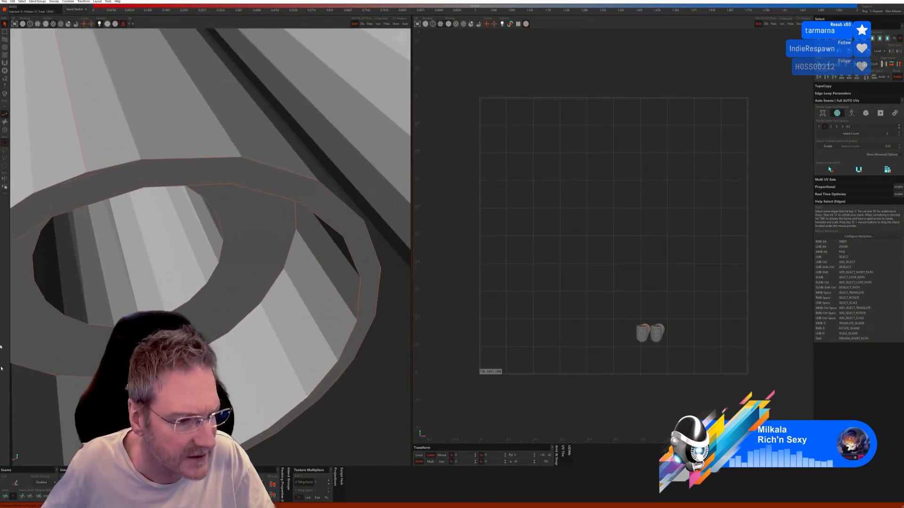
scroll(94, 221, down, 3)
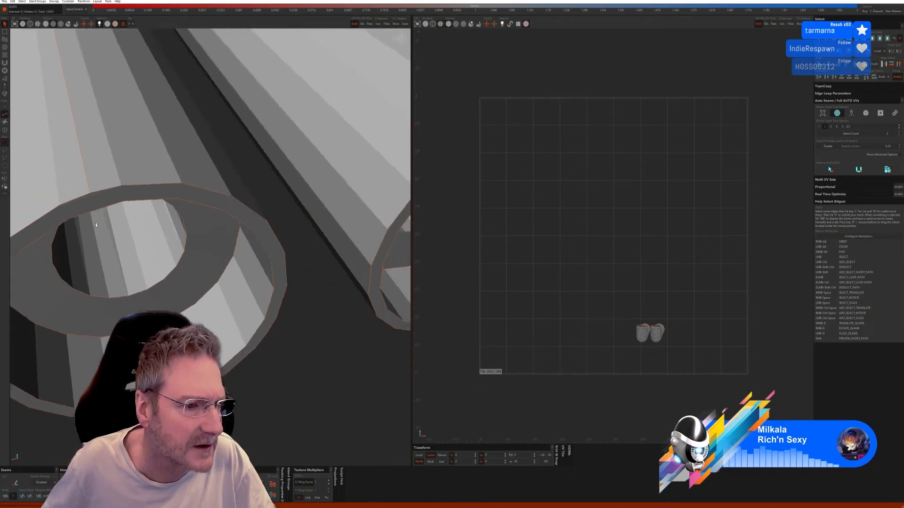
Cut the missing seam edge at the rim of the nearer tube and unfold the UVs of both tubes
alt+right_drag(95, 221, 109, 220)
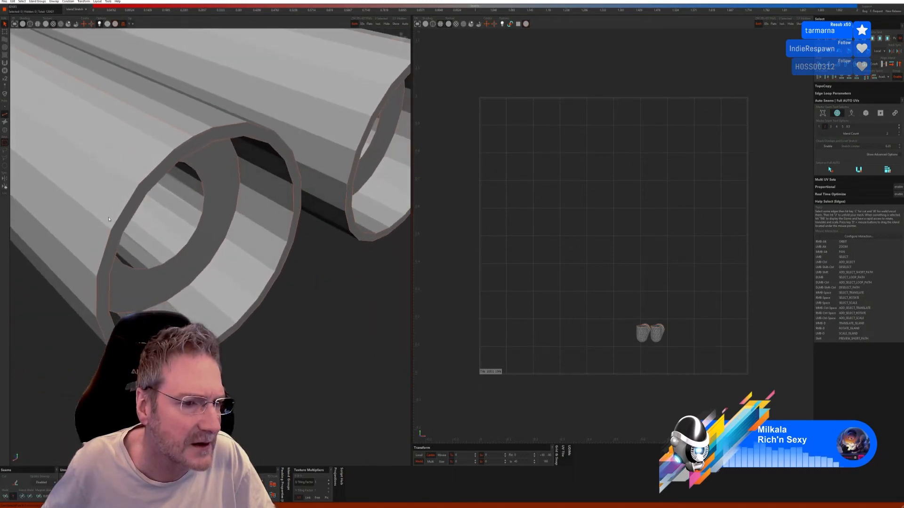
click(202, 134)
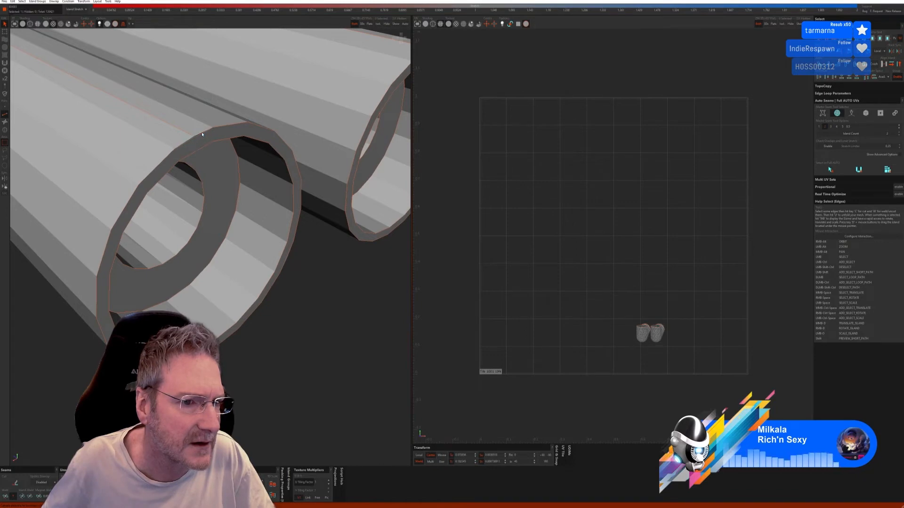
click(15, 483)
scroll(184, 372, down, 3)
mouse_move(231, 325)
alt+right_down()
mouse_move(236, 318)
mouse_move(226, 323)
alt+right_up()
key(u)
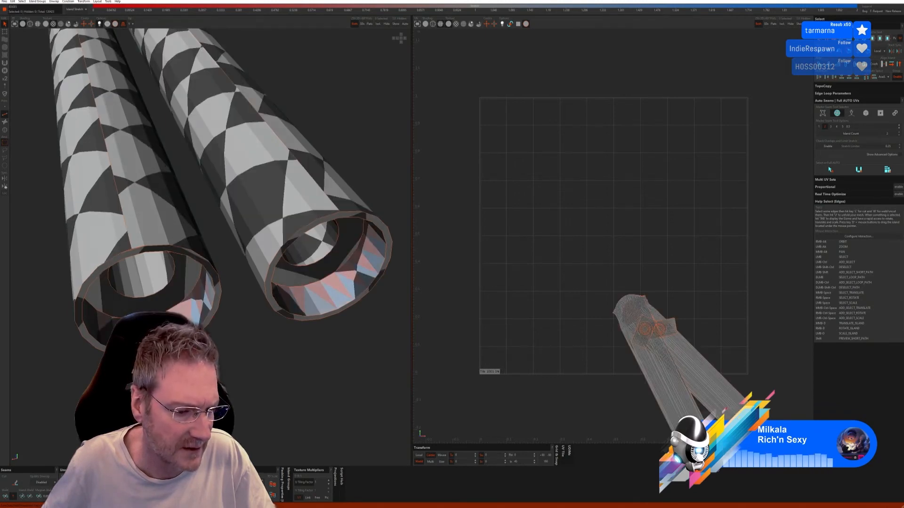
Pack the UV islands of both tubes and show the whole car model again
key(p)
scroll(221, 381, down, 10)
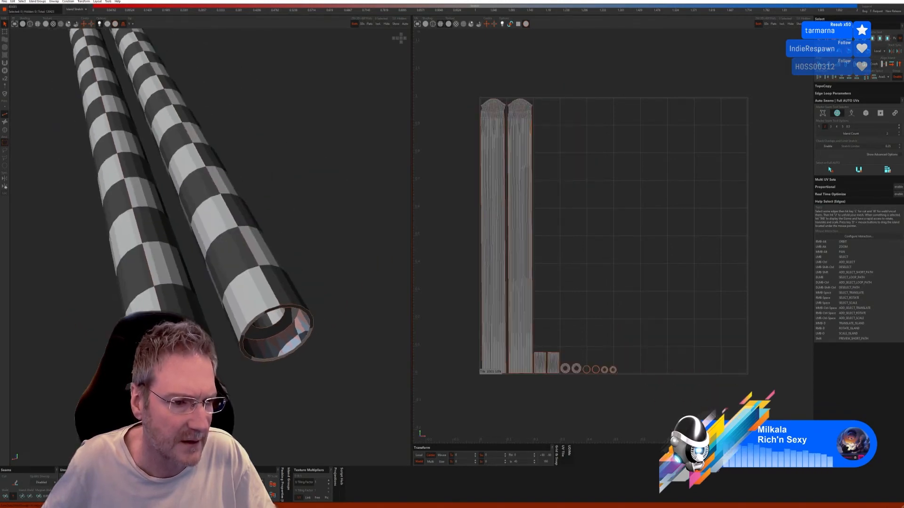
scroll(222, 382, down, 2)
alt+right_drag(221, 381, 238, 317)
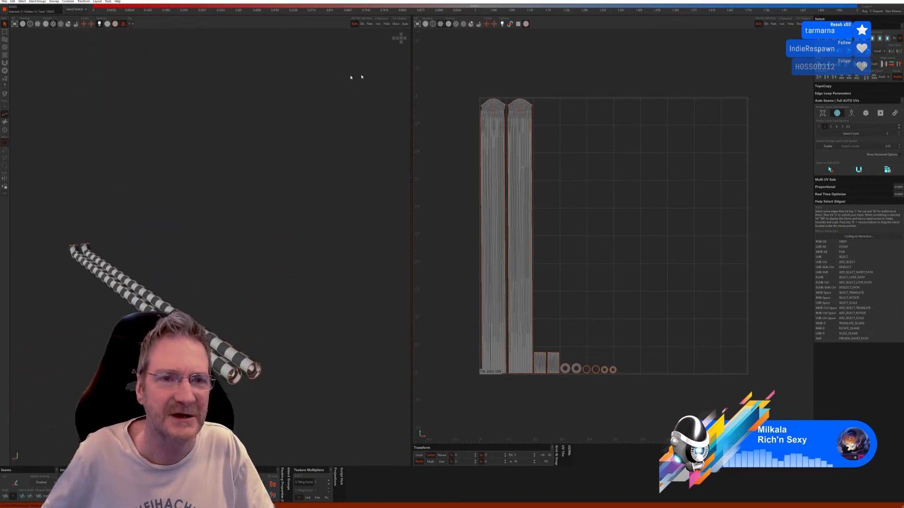
click(396, 24)
scroll(267, 257, down, 3)
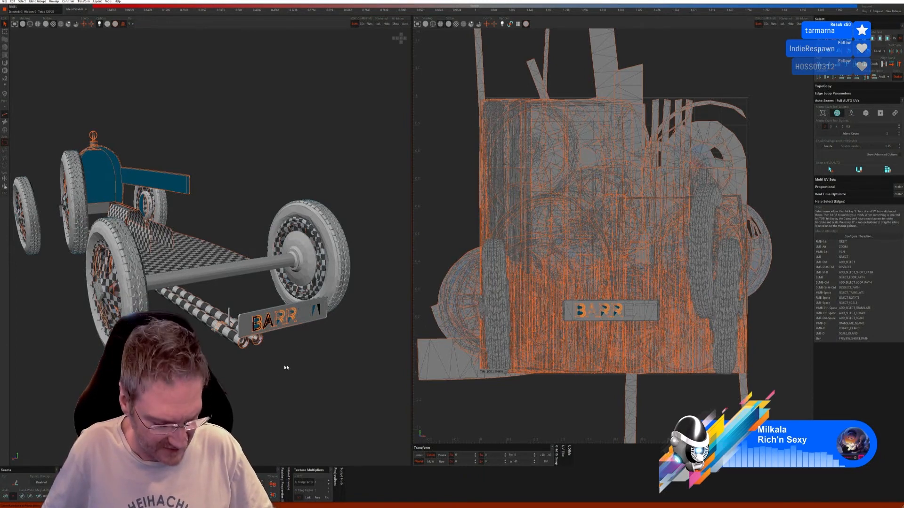
Select the UV islands of the upright pin between the two tubes and the outer lugs of their clamp
alt+drag(286, 367, 306, 382)
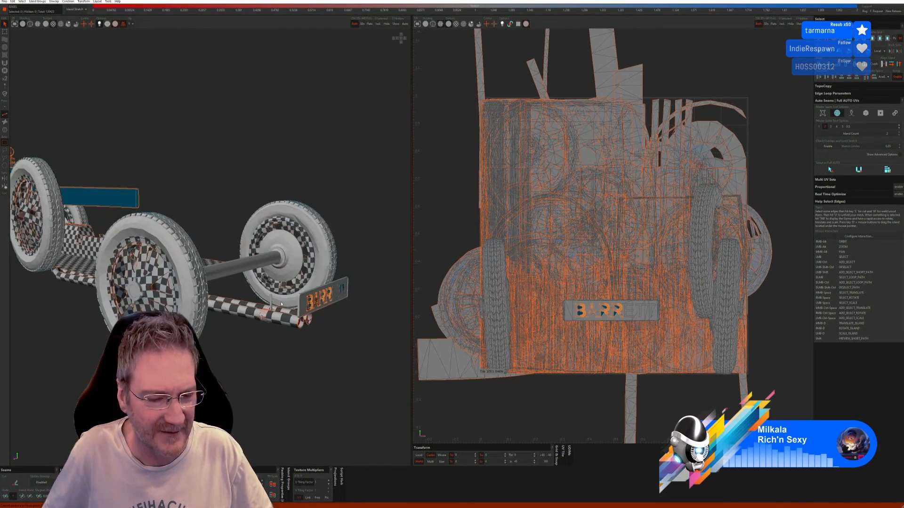
scroll(281, 304, up, 5)
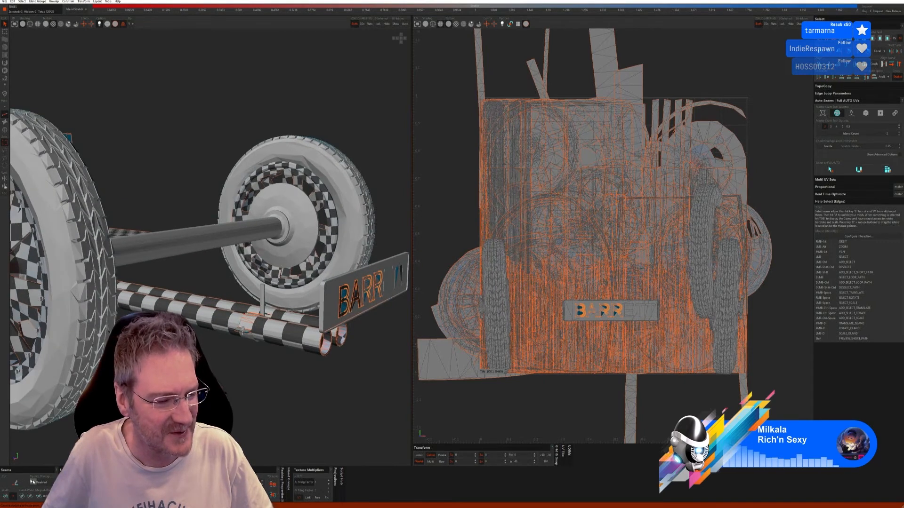
click(6, 132)
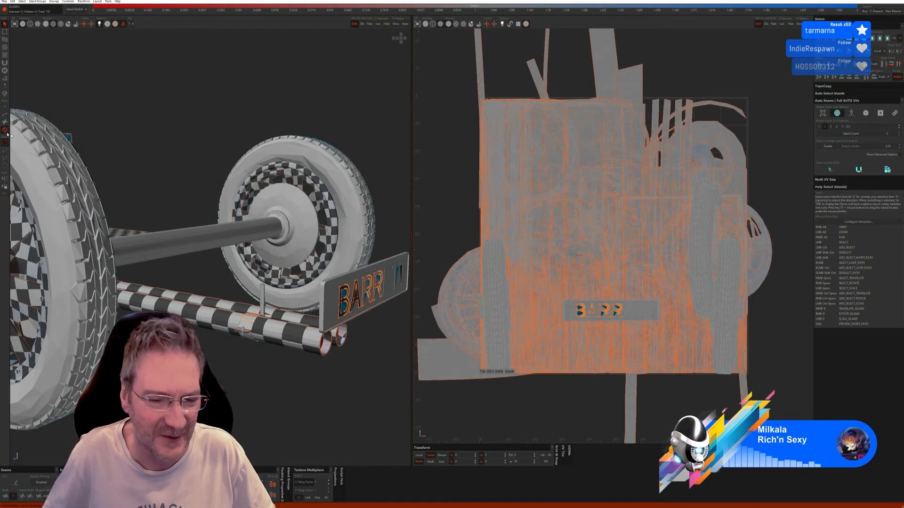
click(262, 296)
alt+drag(283, 365, 267, 396)
alt+right_drag(268, 397, 265, 396)
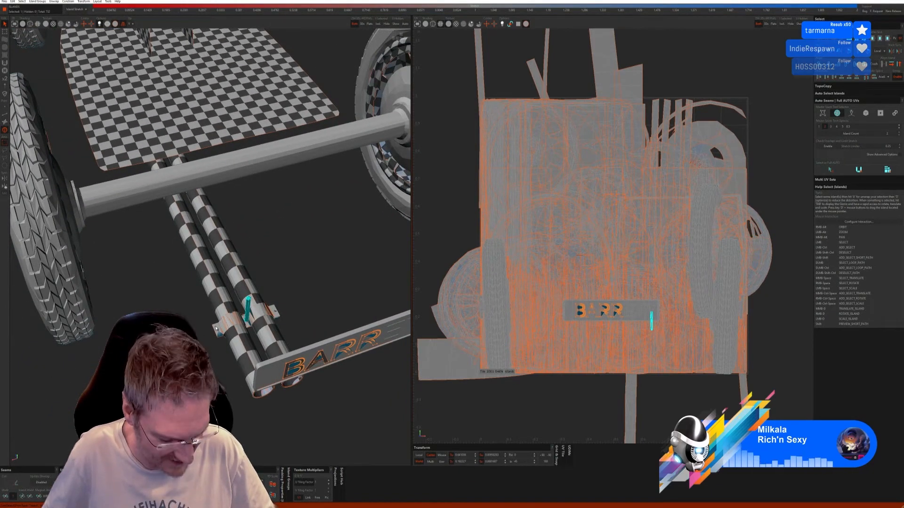
ctrl+click(275, 313)
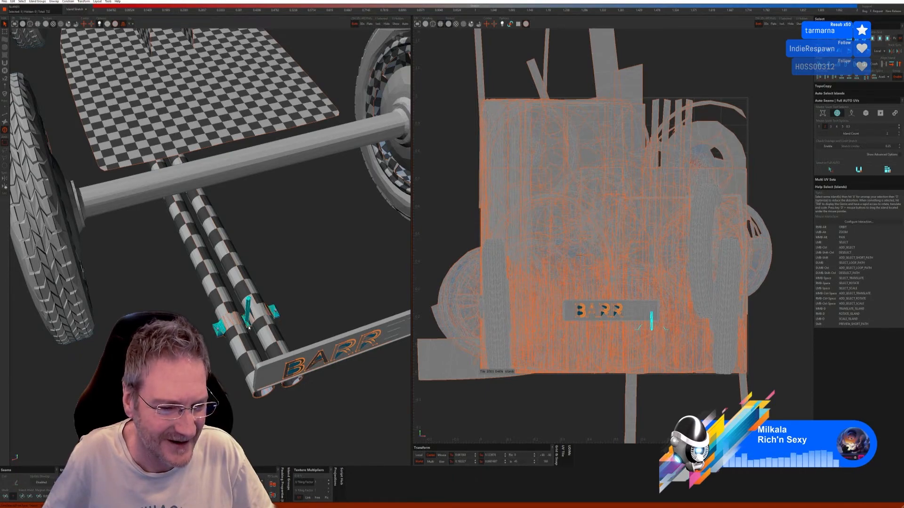
Add the clamp bands around both tubes to the selection and isolate the complete bracket
alt+right_drag(278, 330, 219, 253)
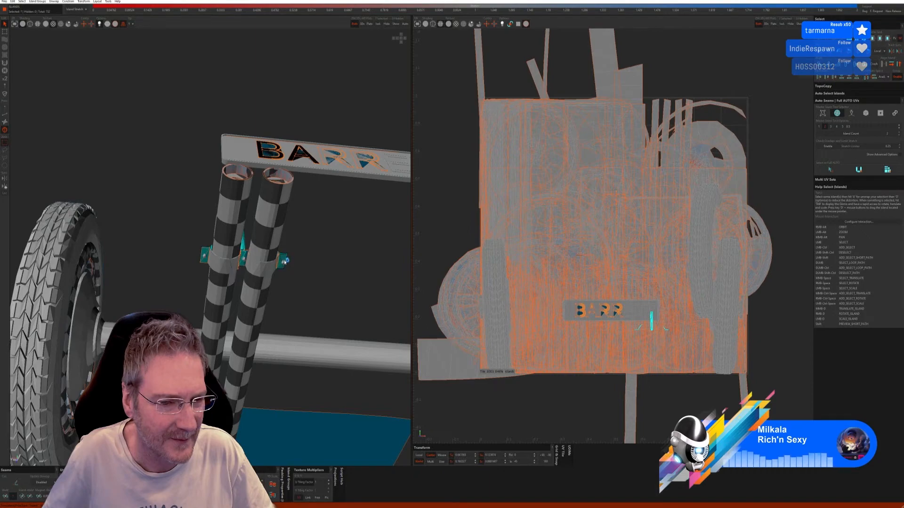
alt+right_drag(283, 281, 271, 344)
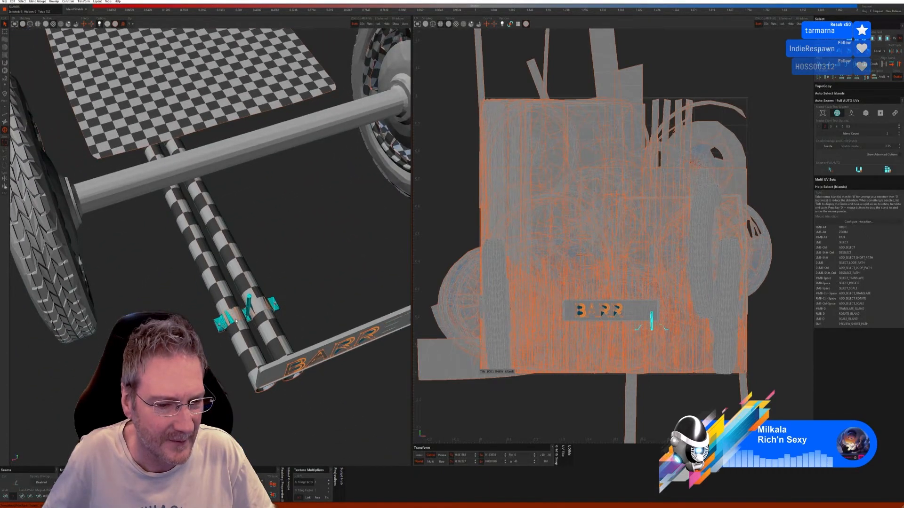
scroll(232, 322, up, 3)
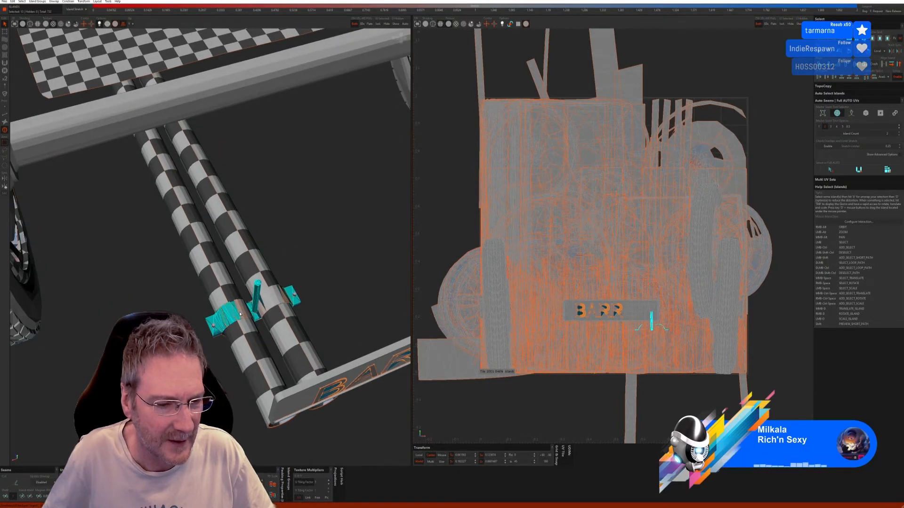
ctrl+click(243, 311)
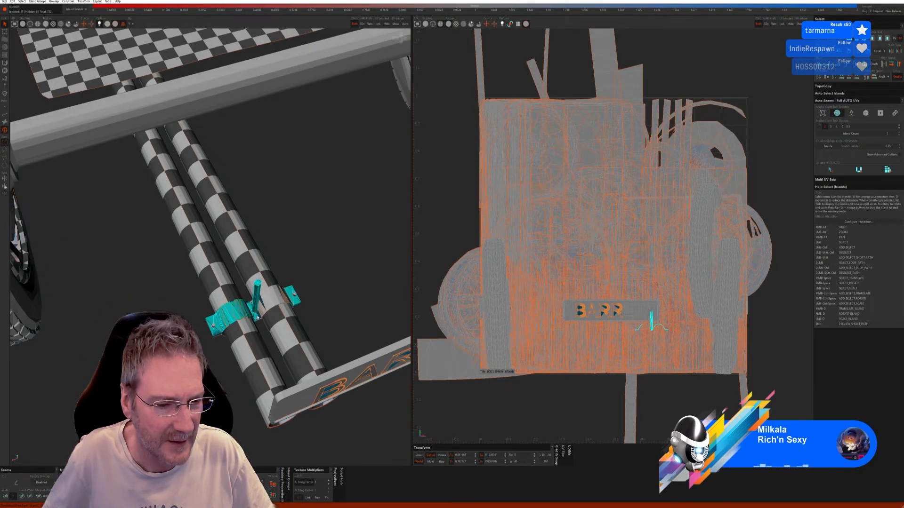
ctrl+click(267, 302)
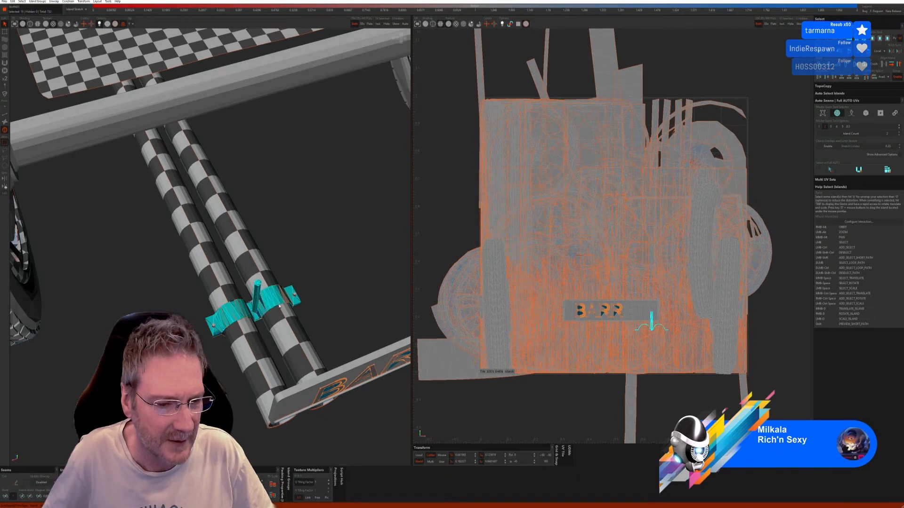
alt+drag(285, 301, 239, 345)
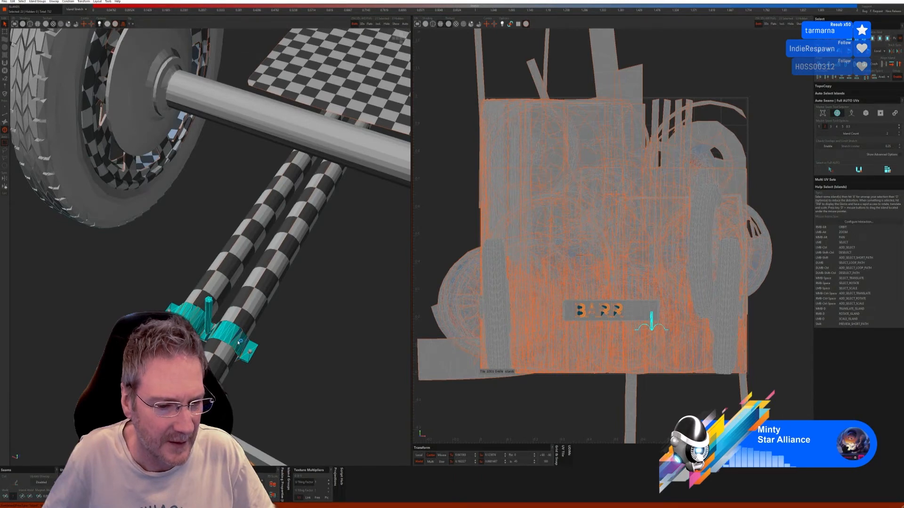
alt+drag(236, 358, 263, 346)
alt+drag(241, 389, 221, 282)
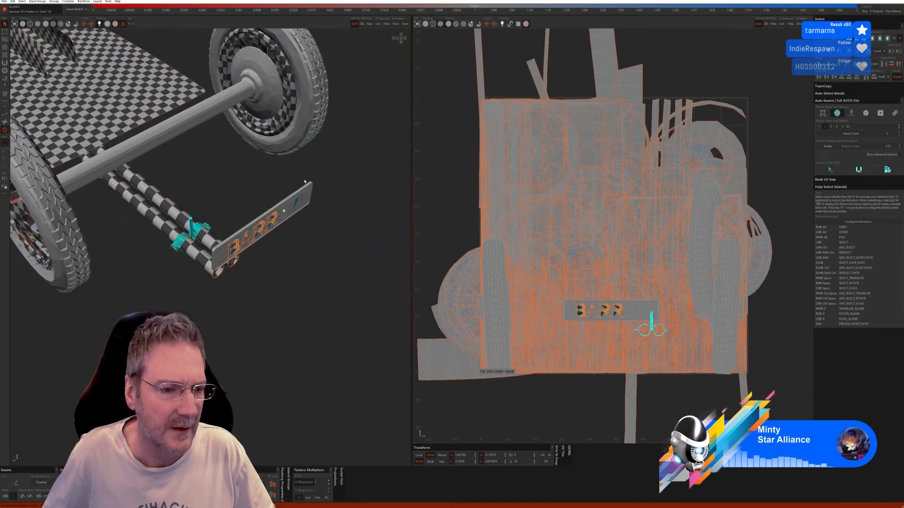
click(378, 24)
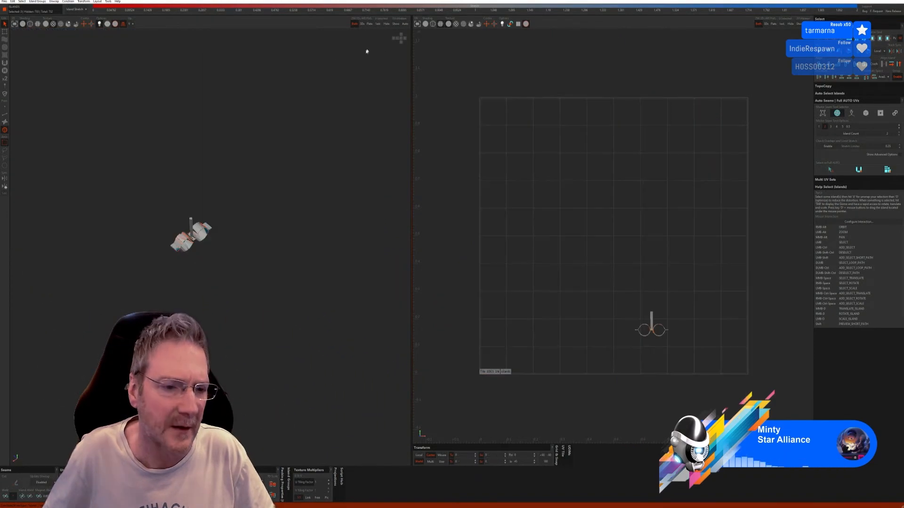
alt+right_drag(255, 259, 268, 256)
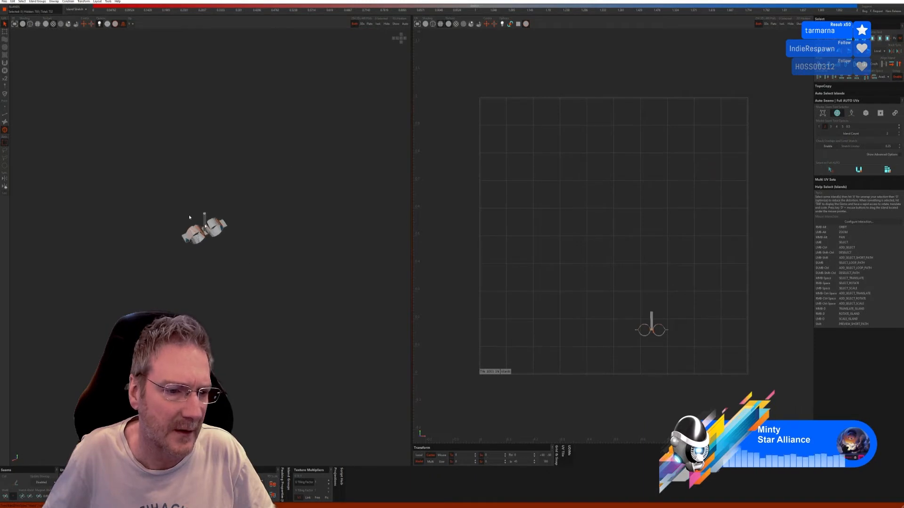
Switch to a different automatic seam method and auto-cut, unfold and pack the isolated bracket's UVs
click(5, 114)
click(851, 113)
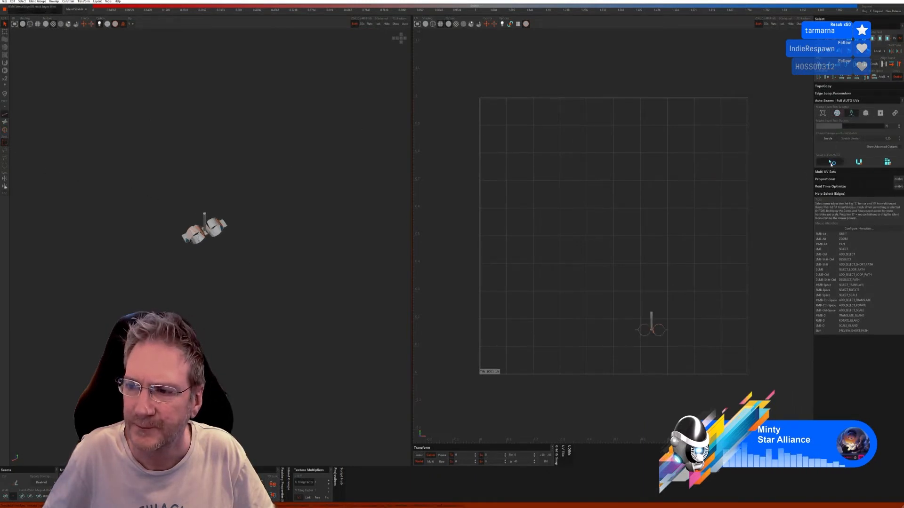
click(860, 162)
click(887, 163)
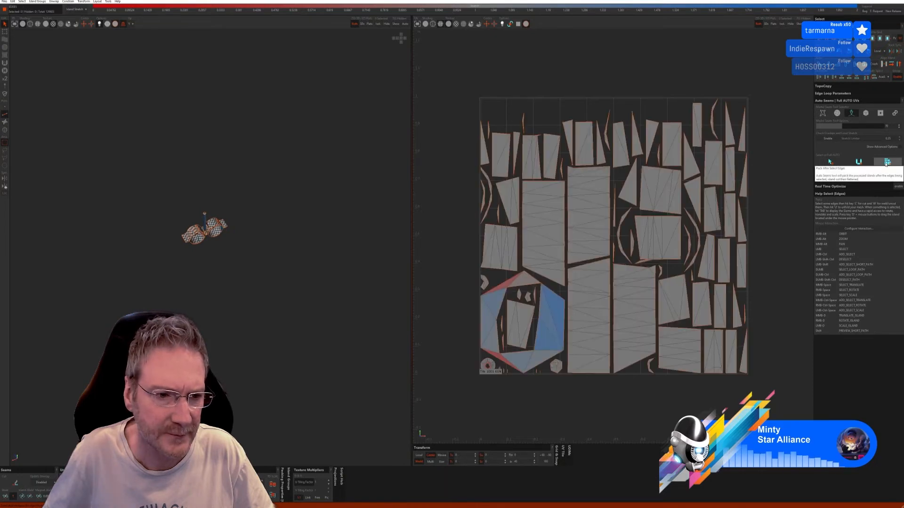
Cut a lengthwise UV seam along the bracket's upright pin and unfold it
alt+right_drag(283, 218, 294, 234)
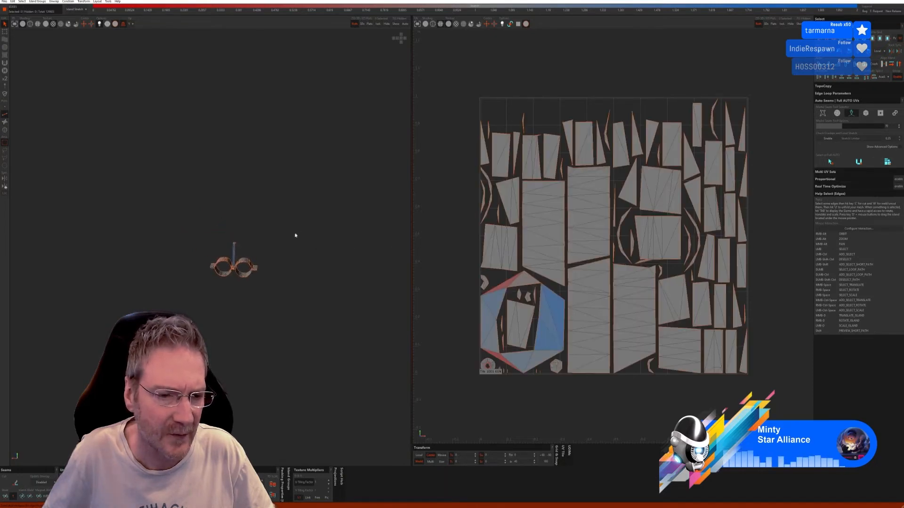
scroll(233, 269, up, 3)
scroll(233, 269, up, 3)
alt+right_drag(232, 269, 177, 260)
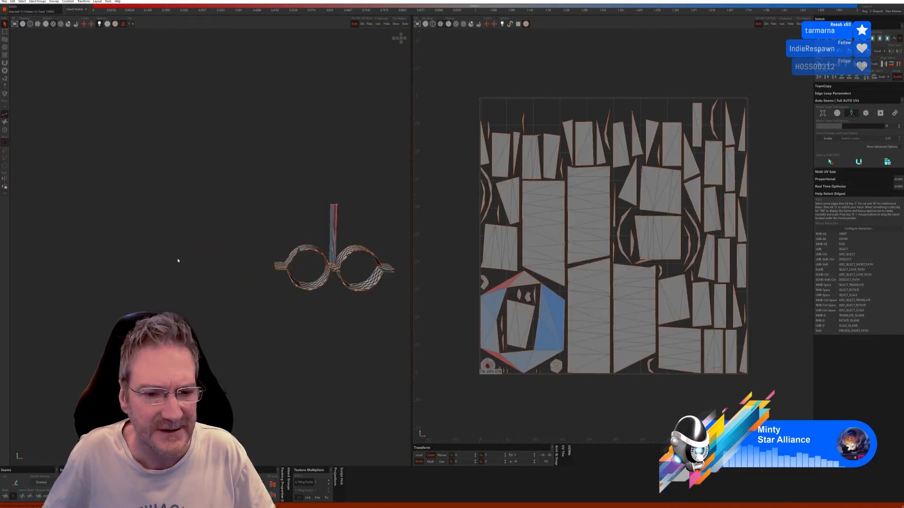
scroll(342, 228, up, 4)
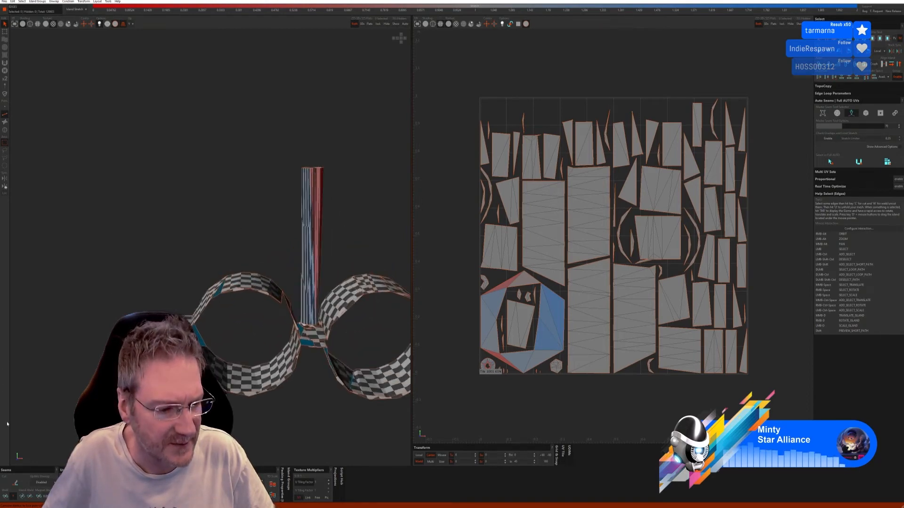
click(311, 193)
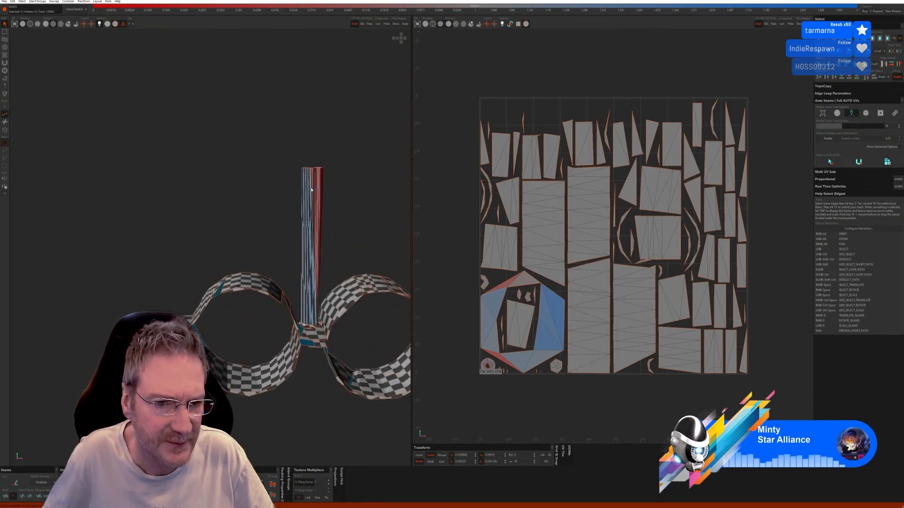
click(16, 484)
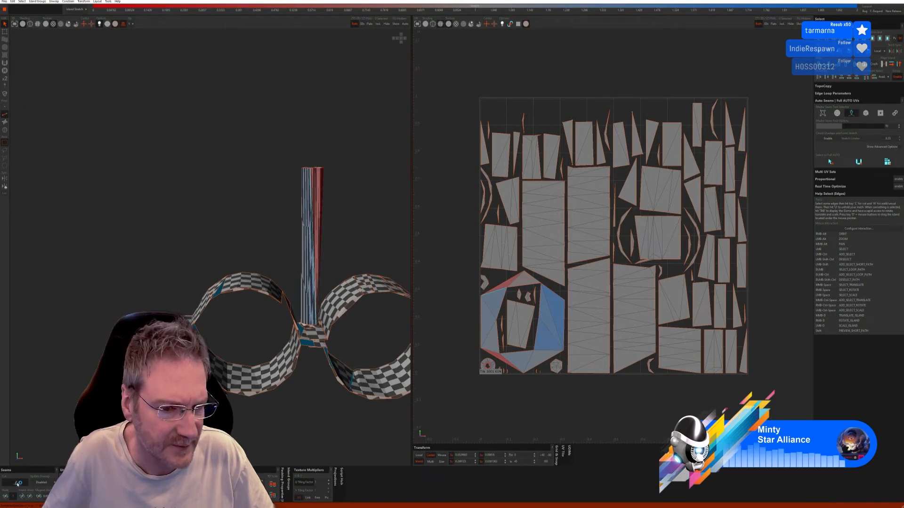
key(u)
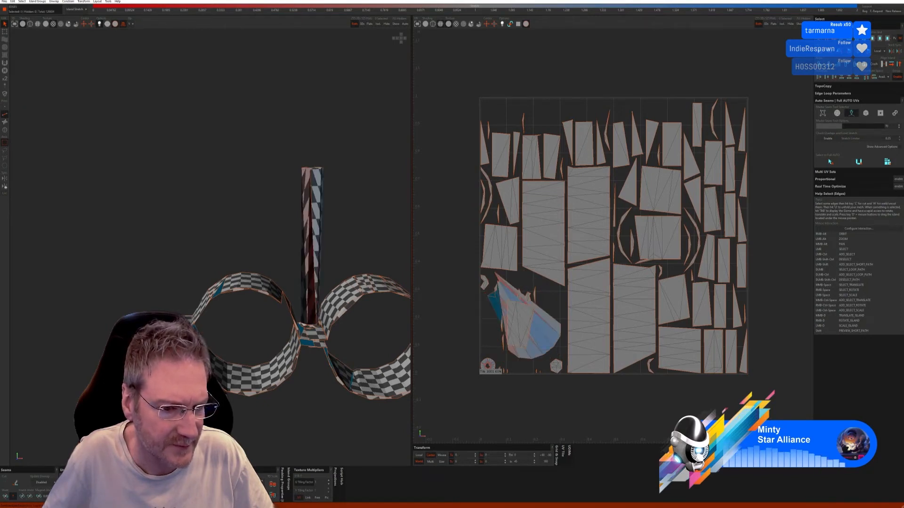
scroll(212, 382, down, 8)
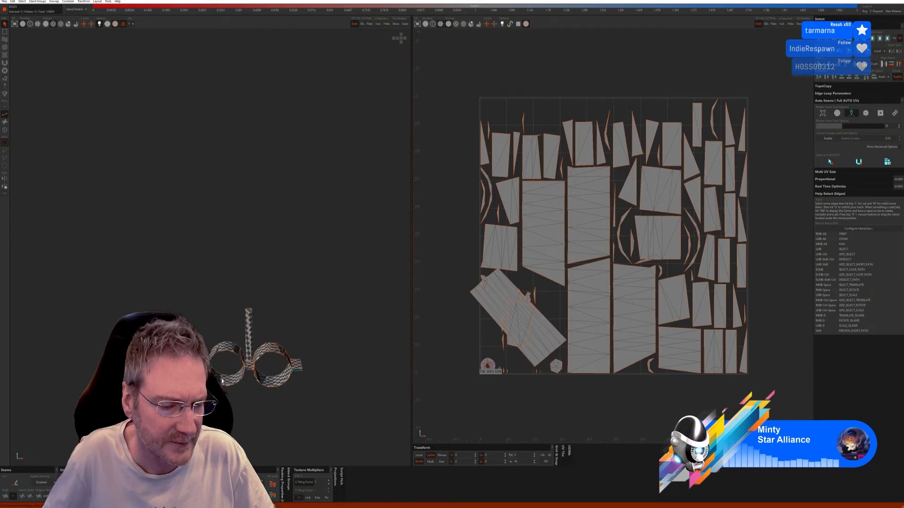
alt+right_drag(222, 377, 286, 351)
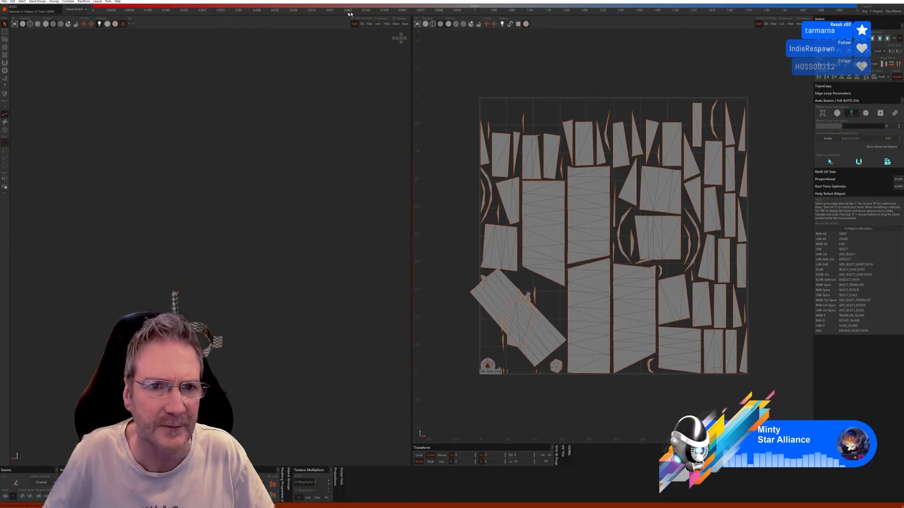
Show the whole car again, select the axle with its hub discs, and isolate it
click(394, 24)
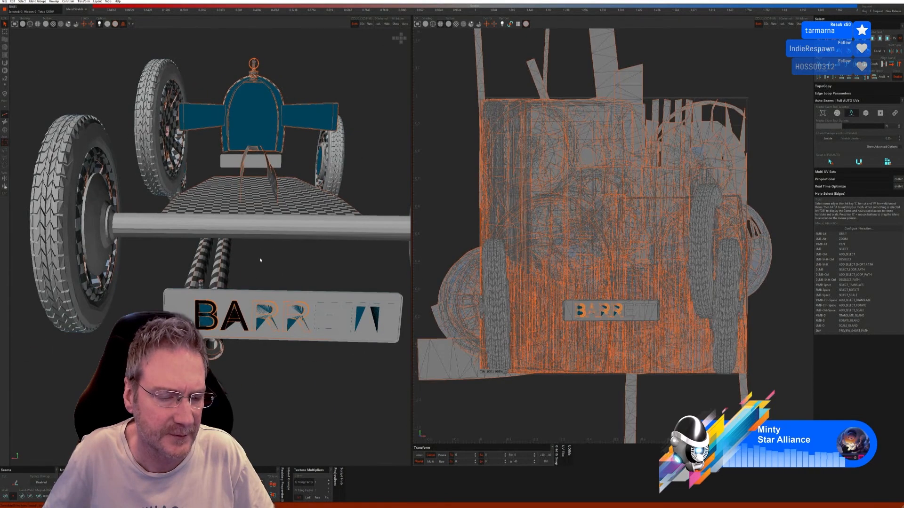
alt+right_drag(260, 260, 288, 305)
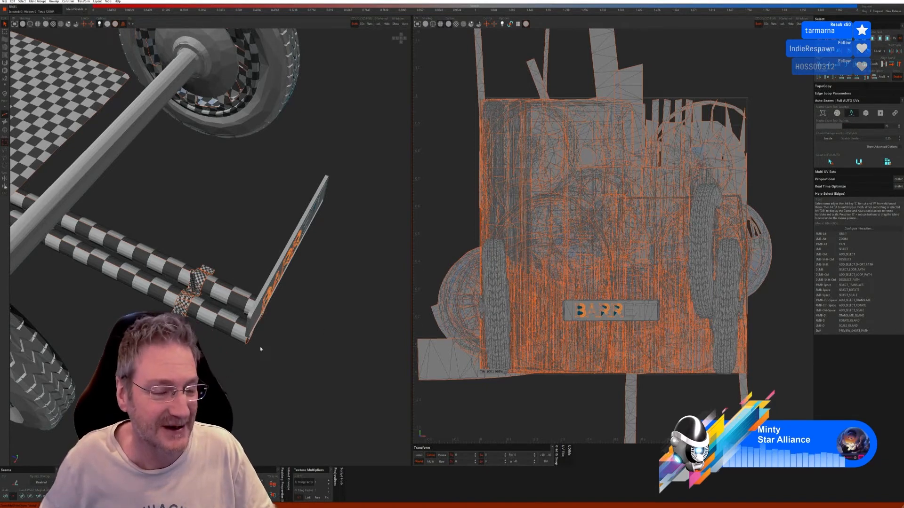
scroll(288, 332, down, 2)
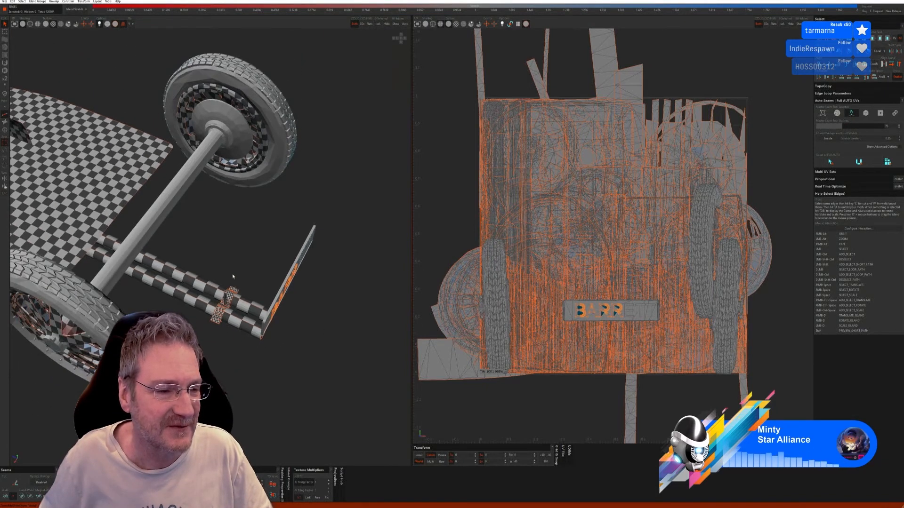
alt+right_drag(233, 276, 234, 256)
click(6, 131)
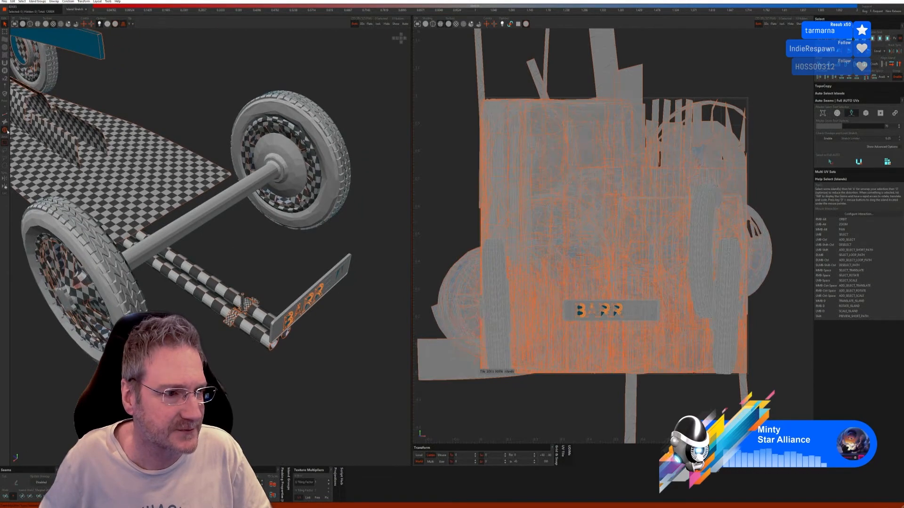
click(219, 203)
alt+drag(253, 235, 378, 86)
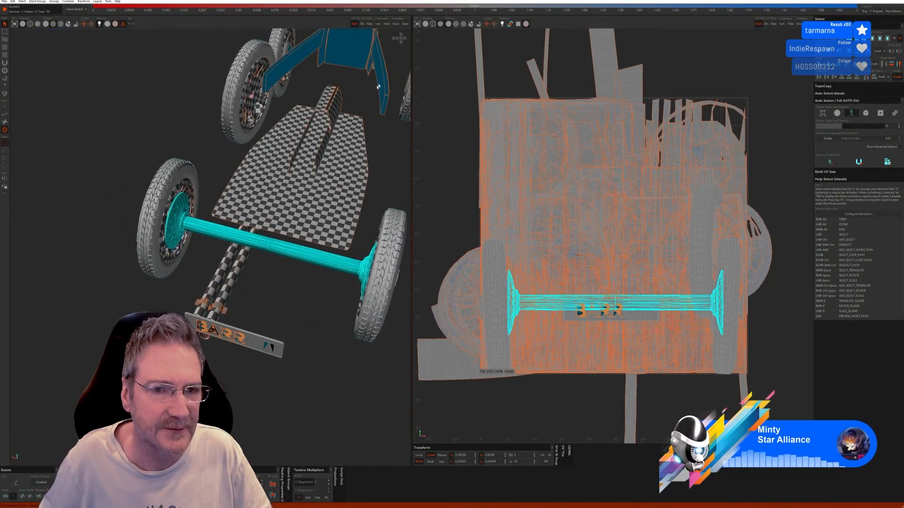
click(378, 25)
alt+drag(219, 196, 139, 145)
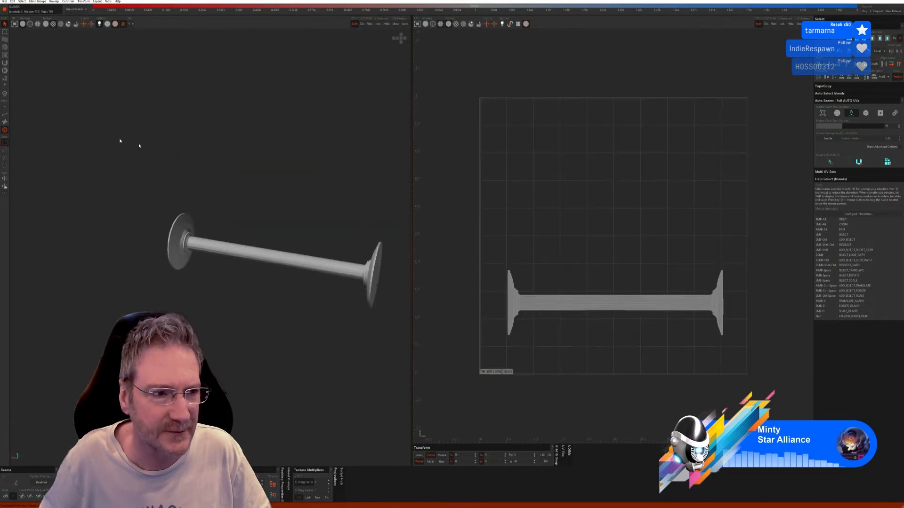
Try to auto-cut, unfold and pack the isolated axle with the current automatic seam method
click(5, 115)
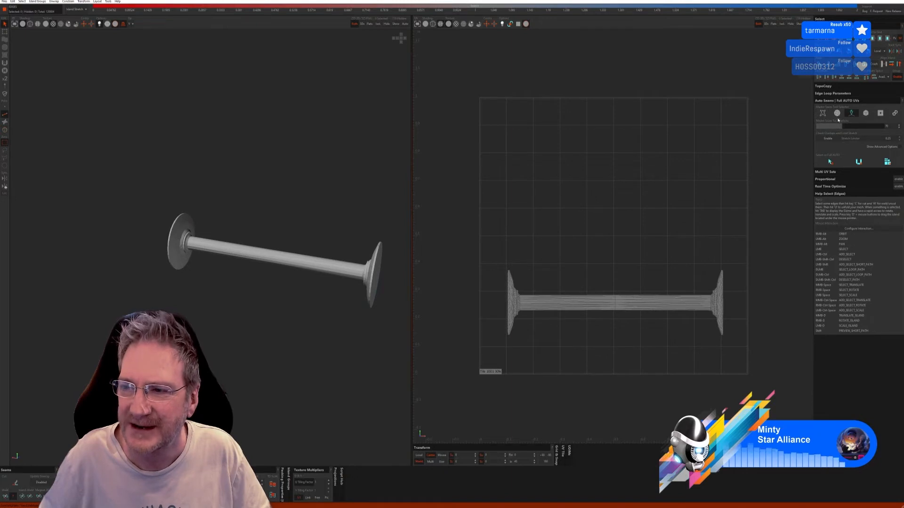
click(859, 162)
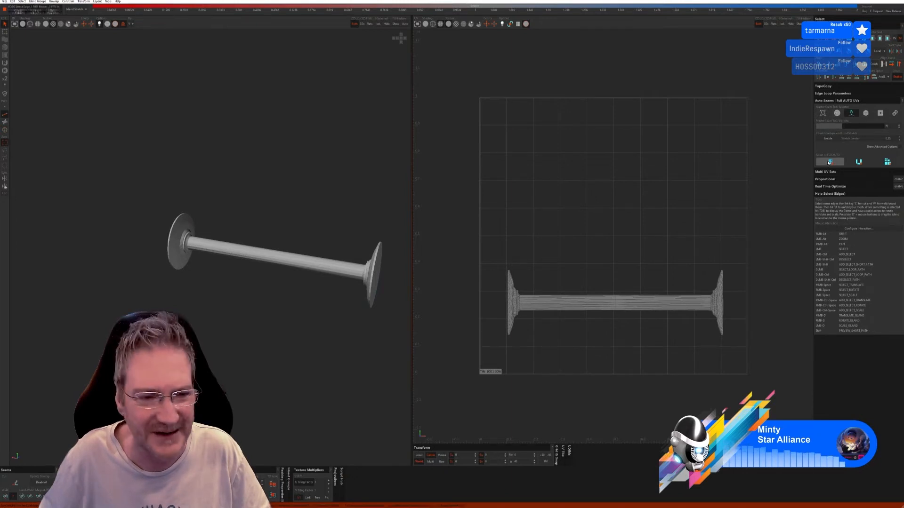
click(886, 162)
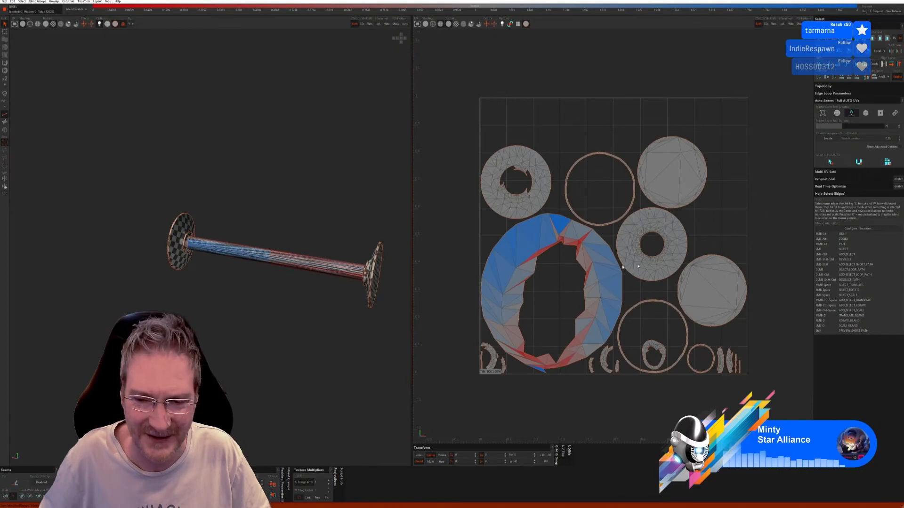
alt+drag(224, 272, 159, 261)
scroll(69, 291, up, 3)
scroll(65, 289, up, 2)
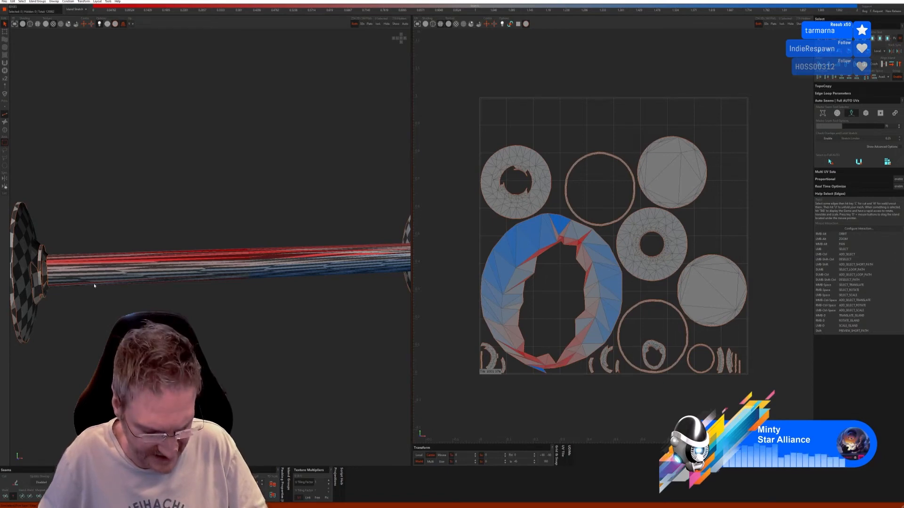
Undo the automatic cutting, unfolding and packing of the axle
key(ctrl+z)
key(ctrl+z)
key(ctrl+z)
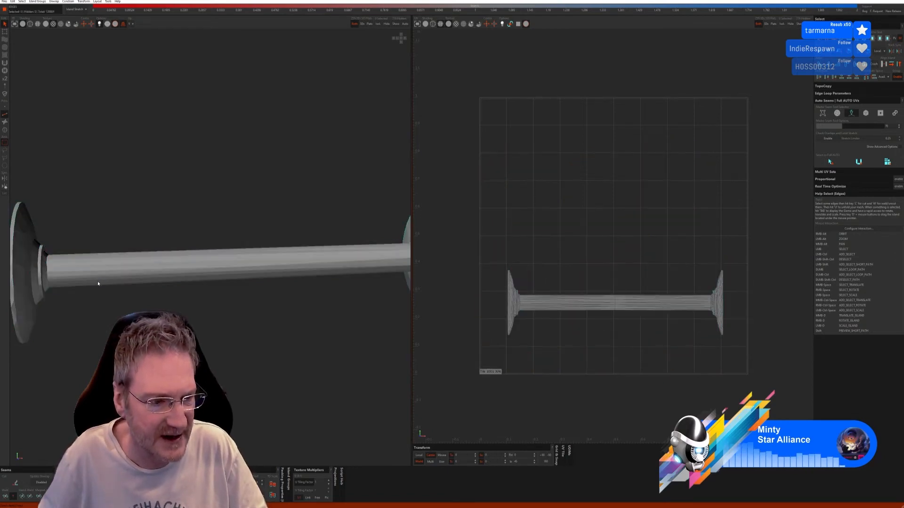
Switch to the box-style automatic seam method and auto-cut, unfold and pack the axle's UVs
alt+right_drag(97, 281, 203, 286)
scroll(193, 292, down, 2)
alt+drag(193, 293, 398, 252)
click(866, 113)
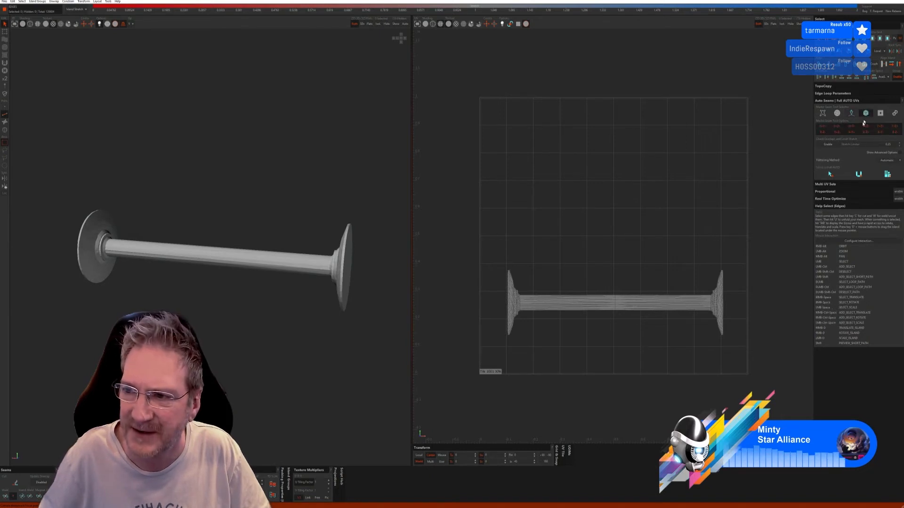
click(830, 174)
click(886, 174)
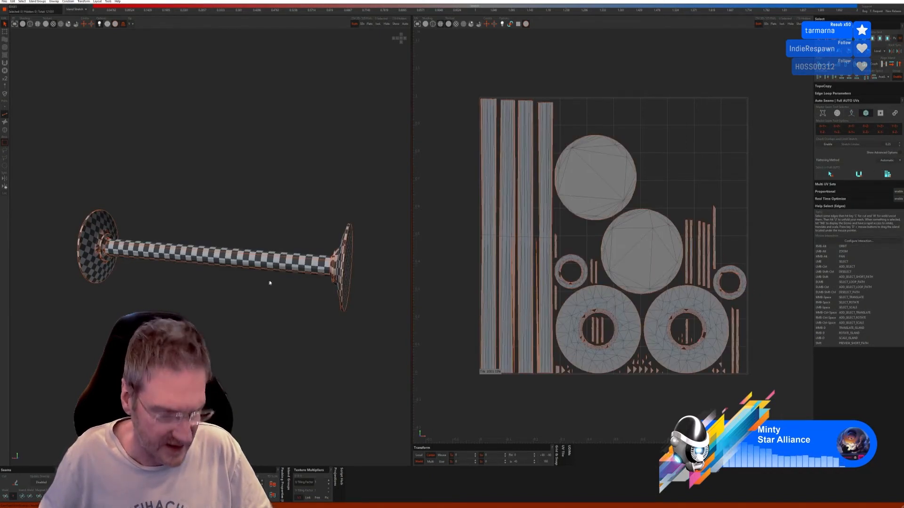
Weld the lengthwise seams between the axle shaft's four strips so they form a single UV island
mouse_move(257, 284)
alt+mouse_down()
mouse_move(292, 287)
mouse_move(226, 298)
mouse_move(262, 292)
alt+mouse_up()
alt+right_drag(262, 292, 277, 266)
scroll(275, 301, up, 2)
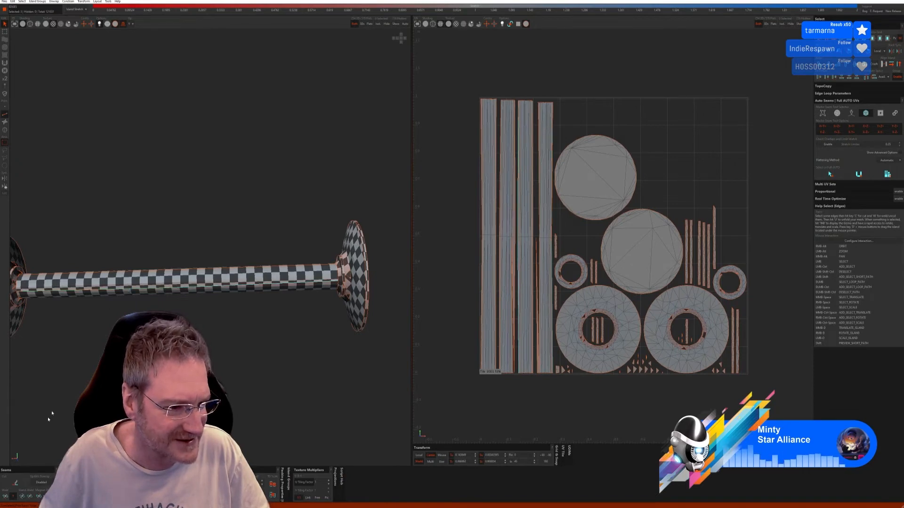
click(6, 496)
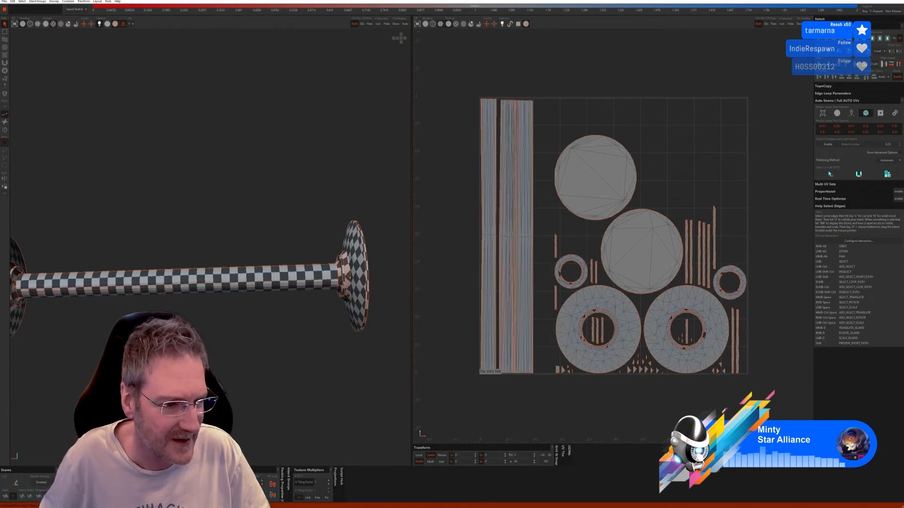
alt+right_drag(307, 252, 333, 263)
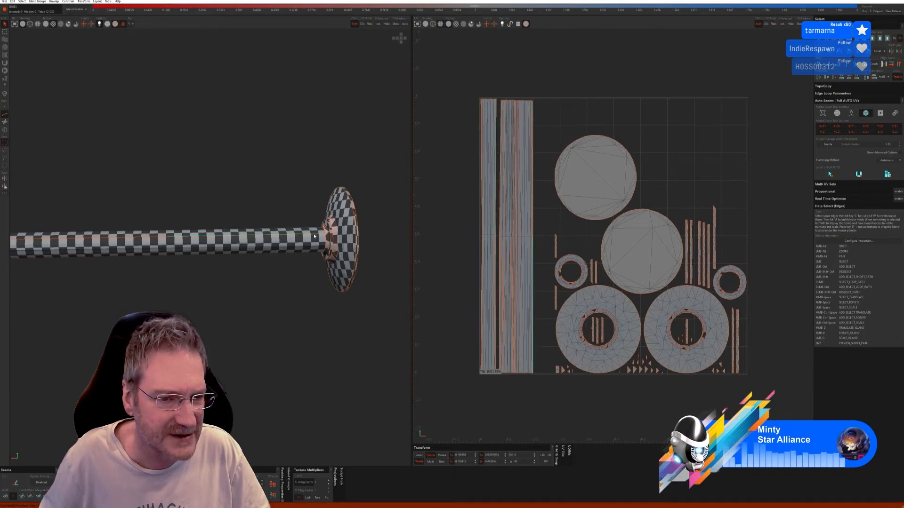
alt+middle_drag(189, 283, 216, 284)
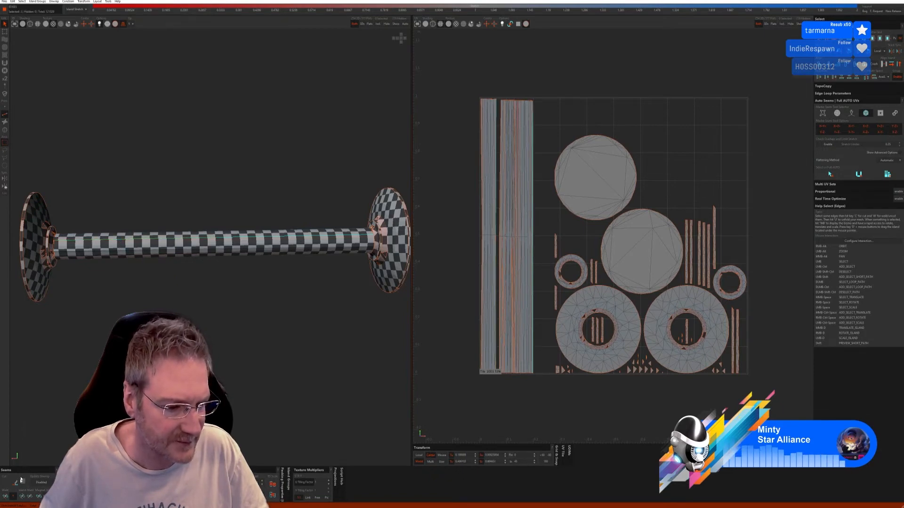
click(6, 498)
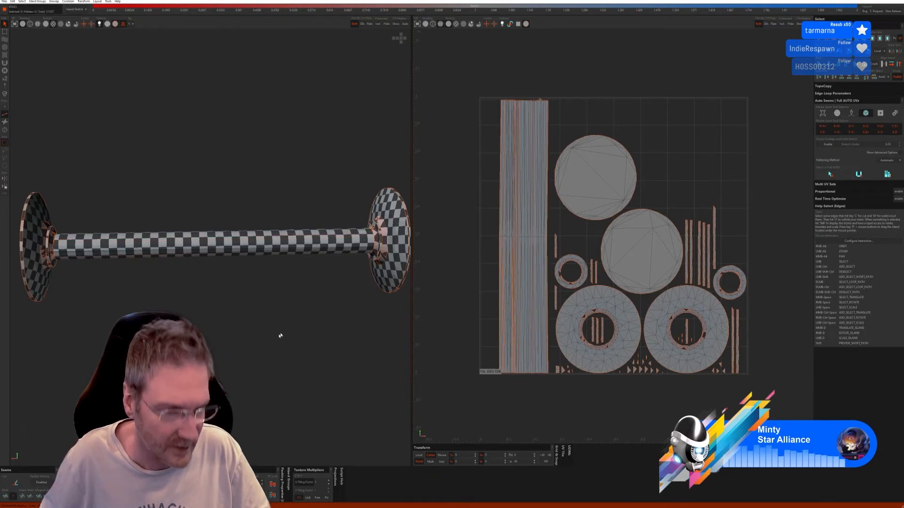
alt+right_drag(280, 335, 198, 307)
click(53, 325)
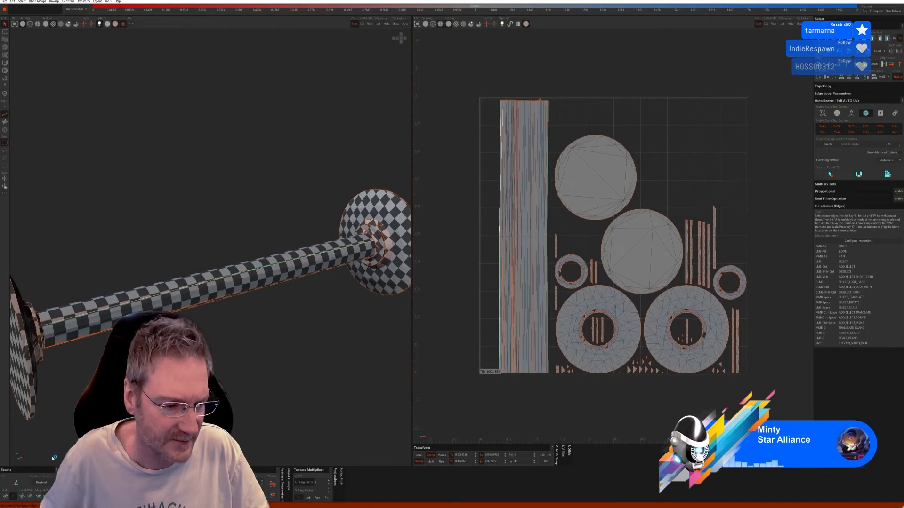
click(6, 496)
Try to weld the remaining lengthwise seam along the underside of the axle shaft
alt+drag(233, 368, 228, 348)
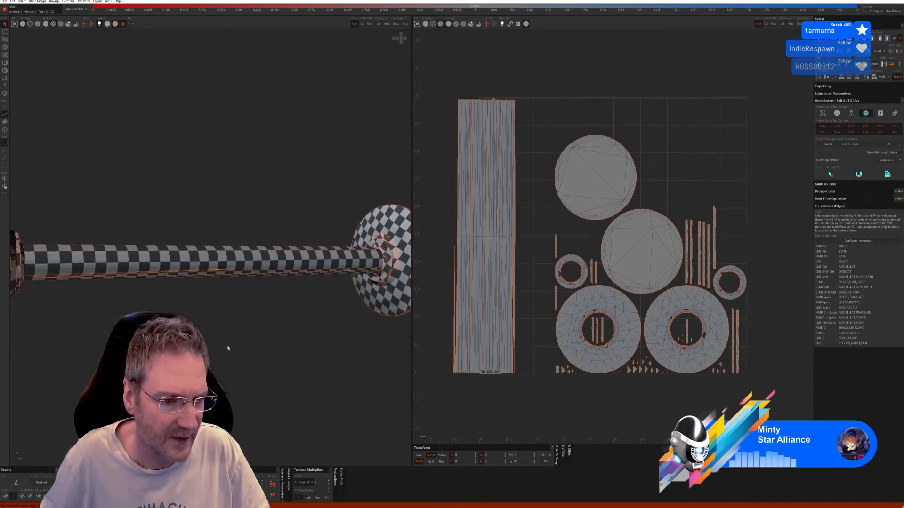
click(224, 271)
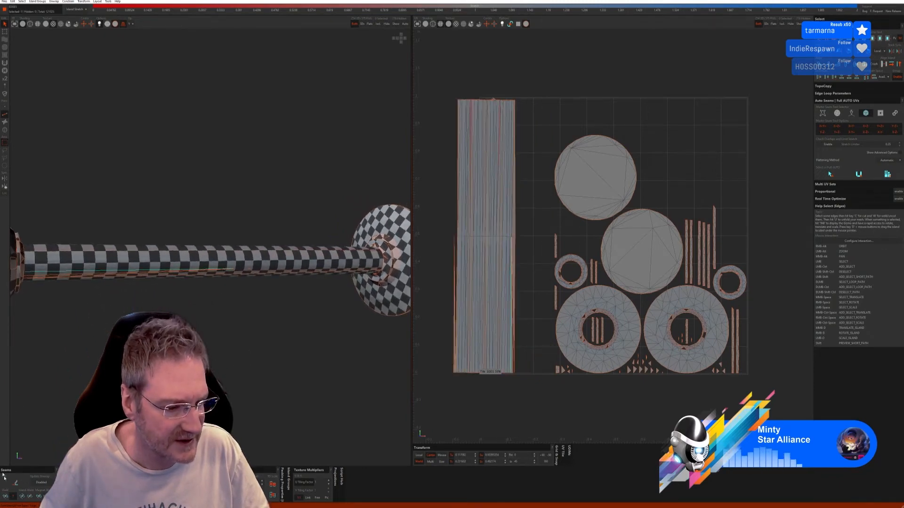
click(9, 496)
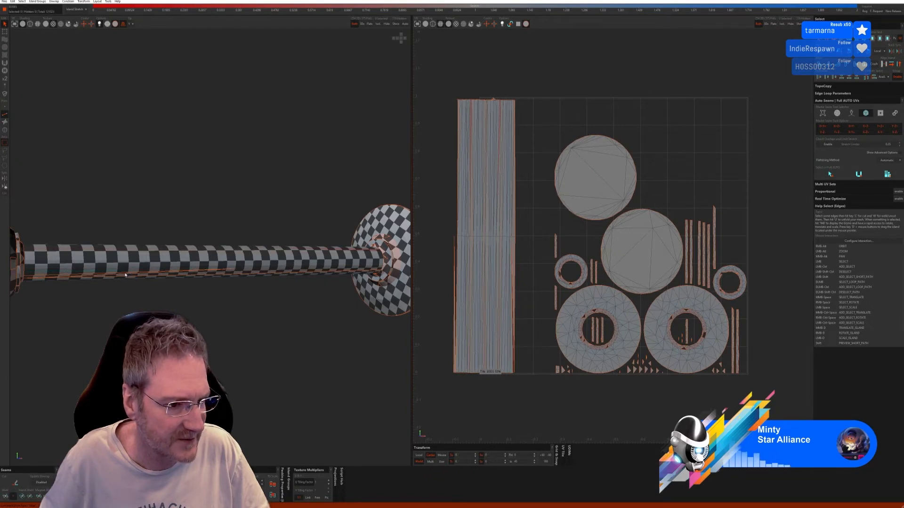
click(7, 496)
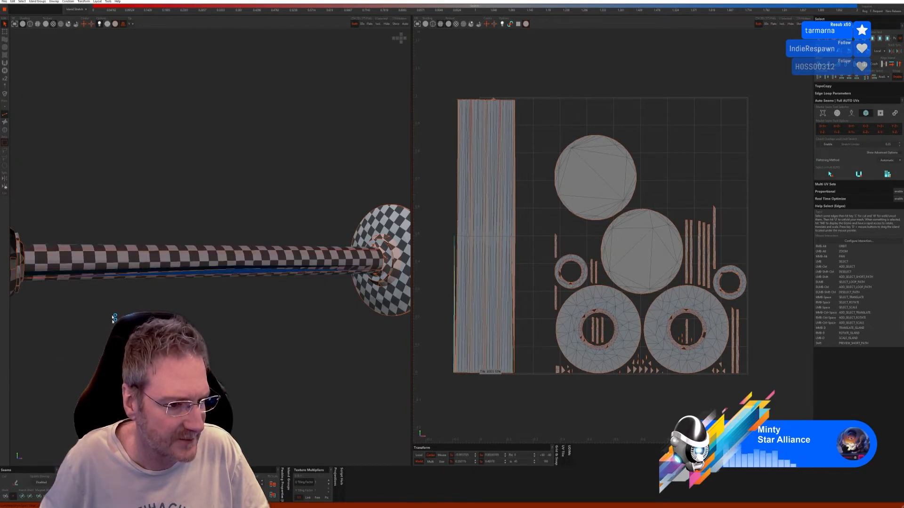
click(127, 275)
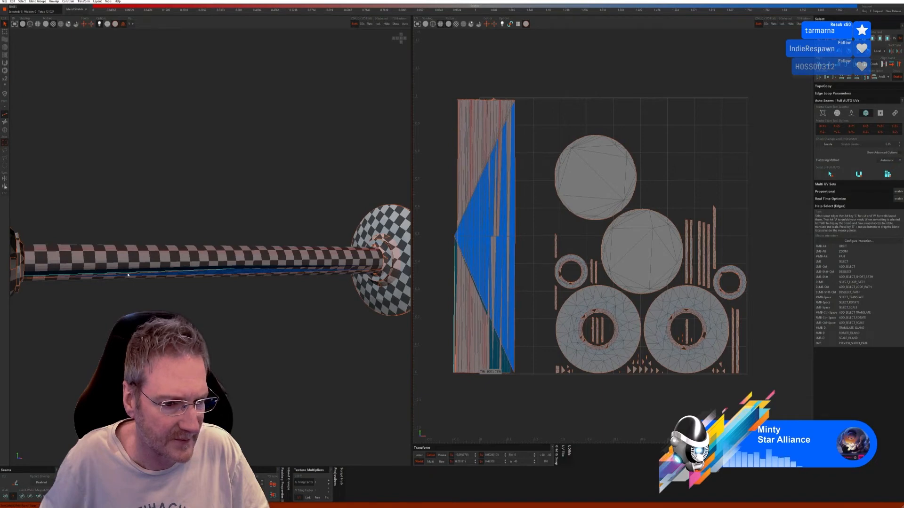
click(113, 276)
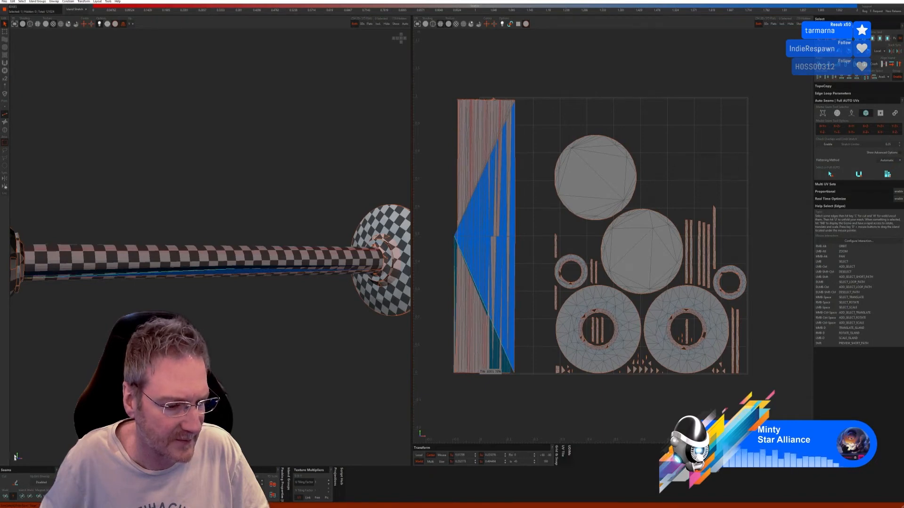
click(7, 496)
Unfold the axle shaft's island into one flat strip again
alt+drag(216, 359, 205, 318)
alt+right_drag(206, 318, 235, 306)
key(u)
key(u)
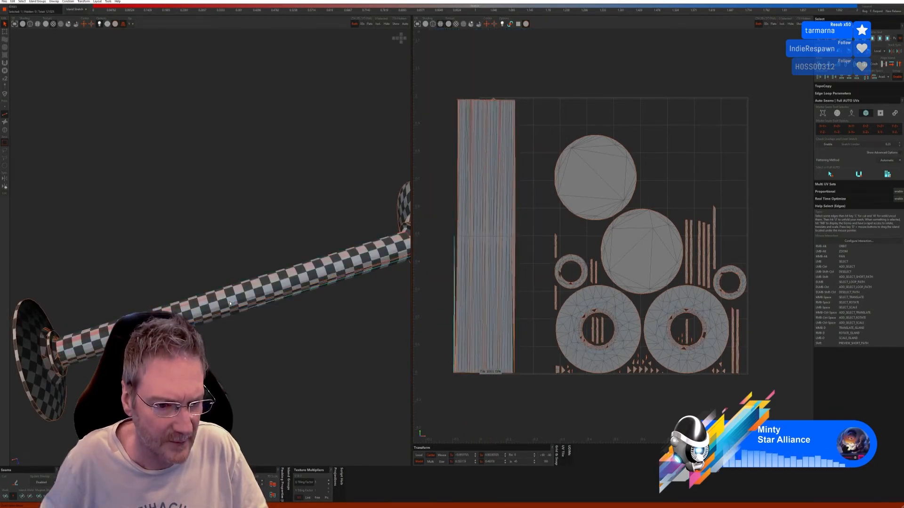
Try to weld the border edge on the lower half of the shaft's UV strip, and undo the weld
scroll(257, 333, down, 3)
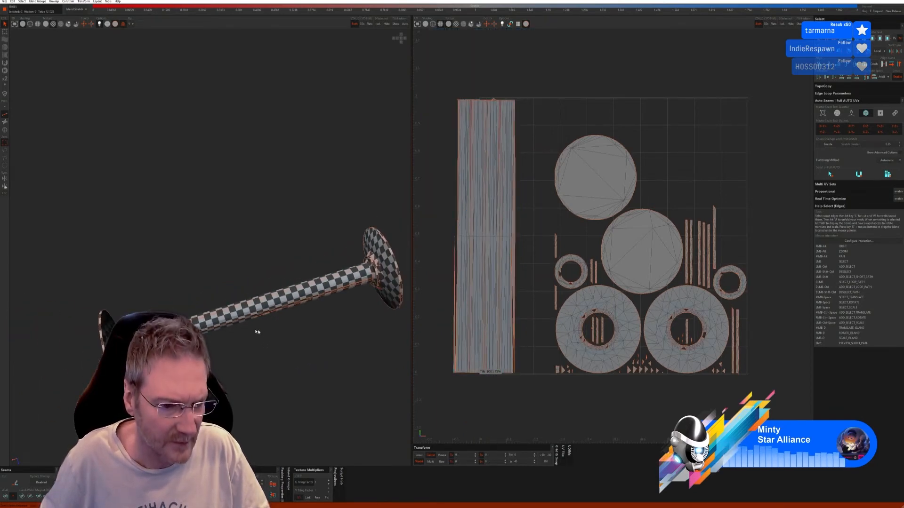
alt+right_drag(257, 333, 46, 358)
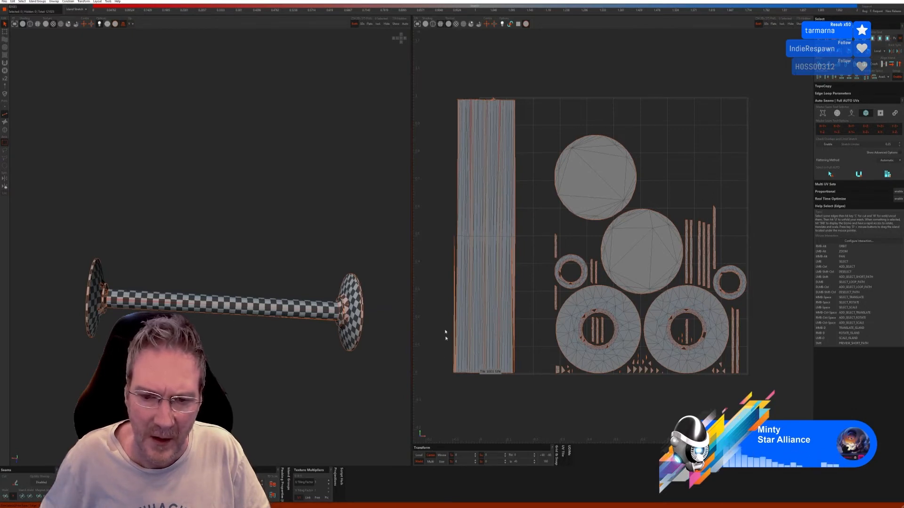
click(512, 347)
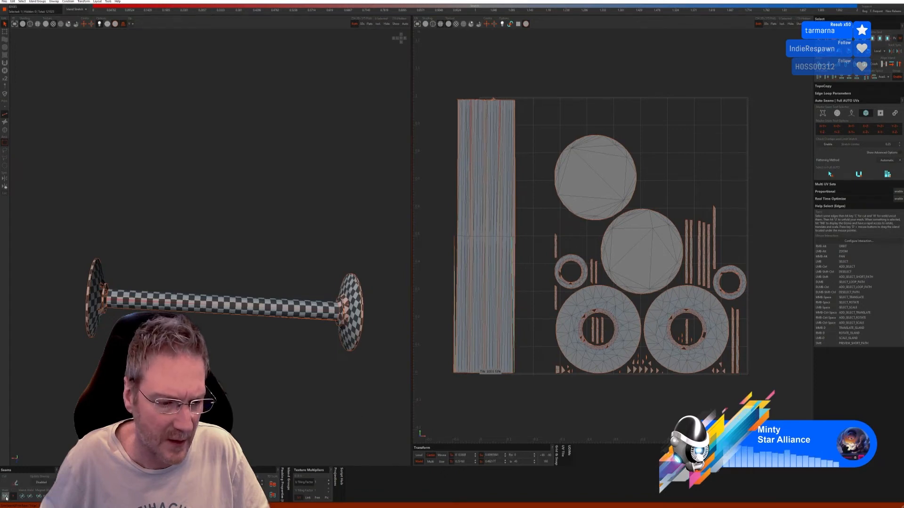
click(6, 497)
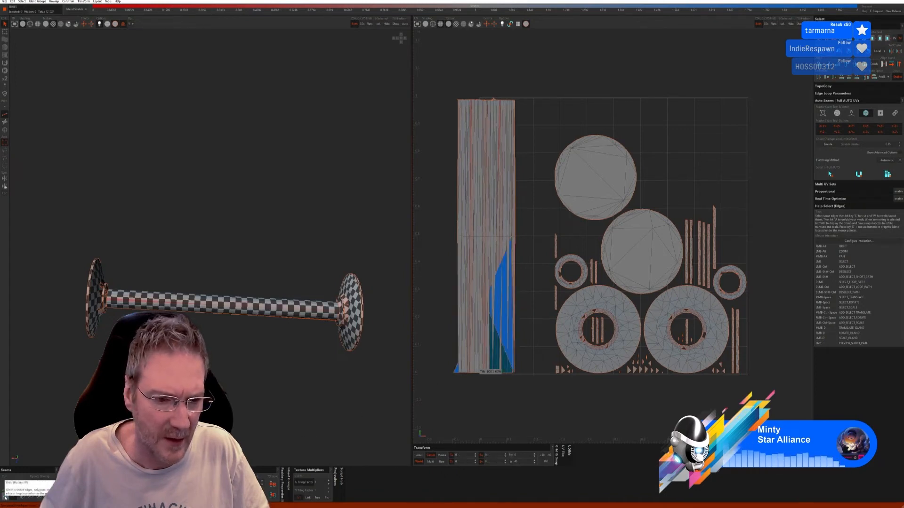
key(ctrl+z)
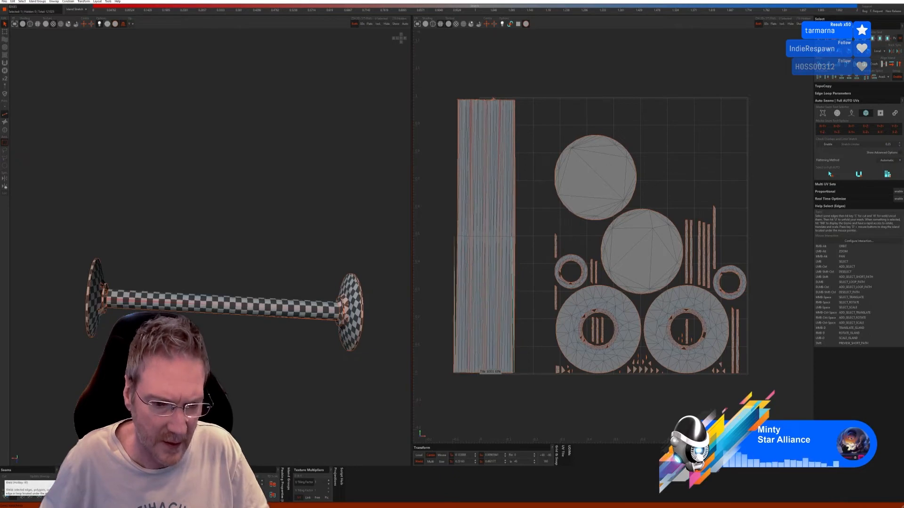
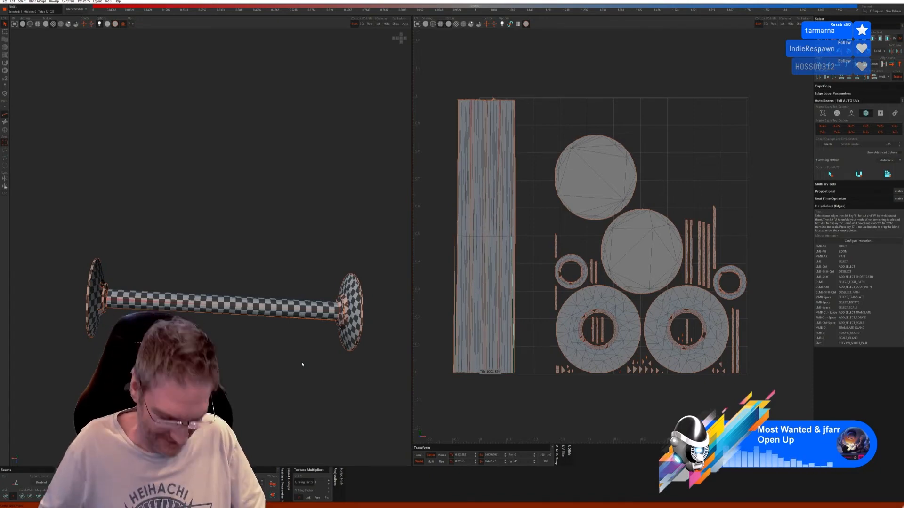
Show the whole car again
alt+right_drag(216, 372, 269, 410)
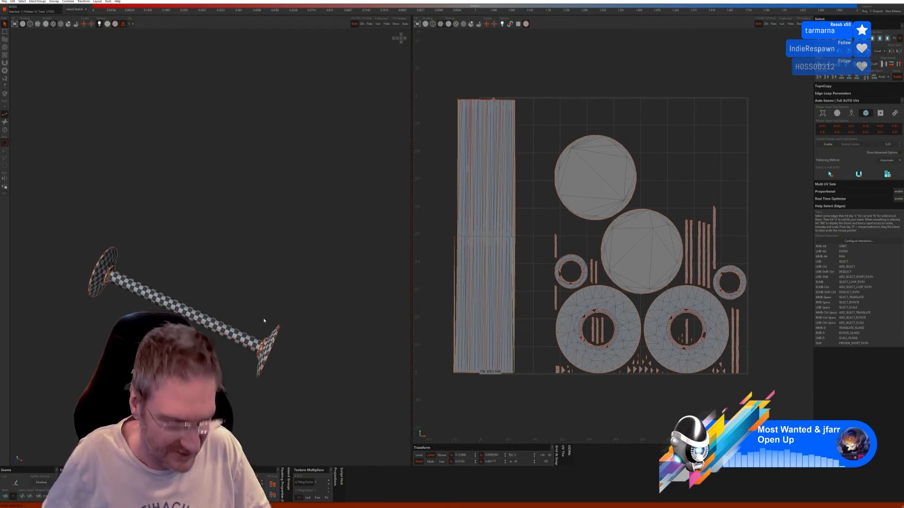
alt+drag(276, 306, 190, 286)
alt+middle_drag(191, 270, 201, 298)
click(395, 24)
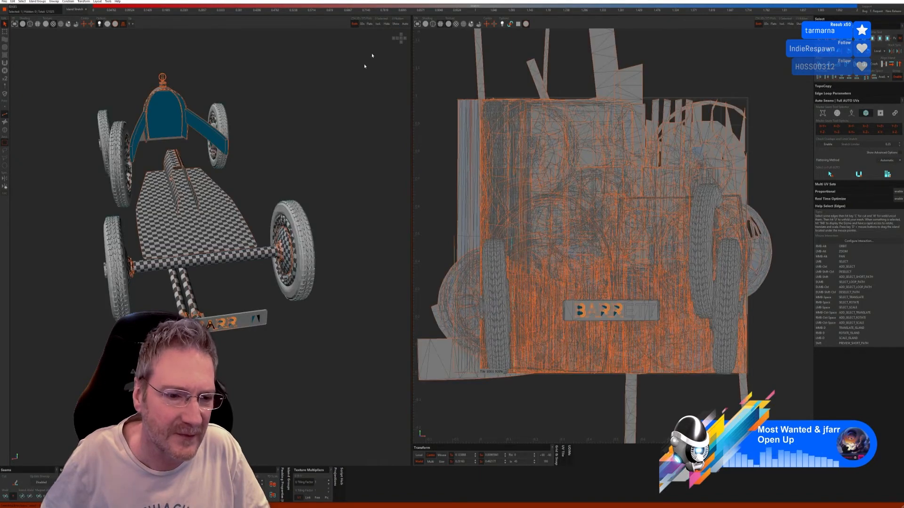
Select the small hub caps at the centres of the wheels and isolate them
alt+drag(308, 166, 58, 204)
click(6, 130)
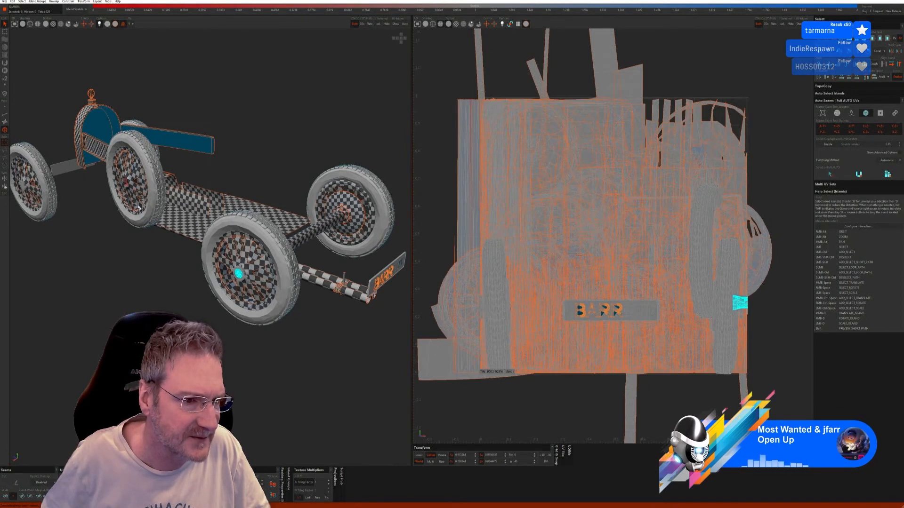
alt+drag(119, 224, 159, 229)
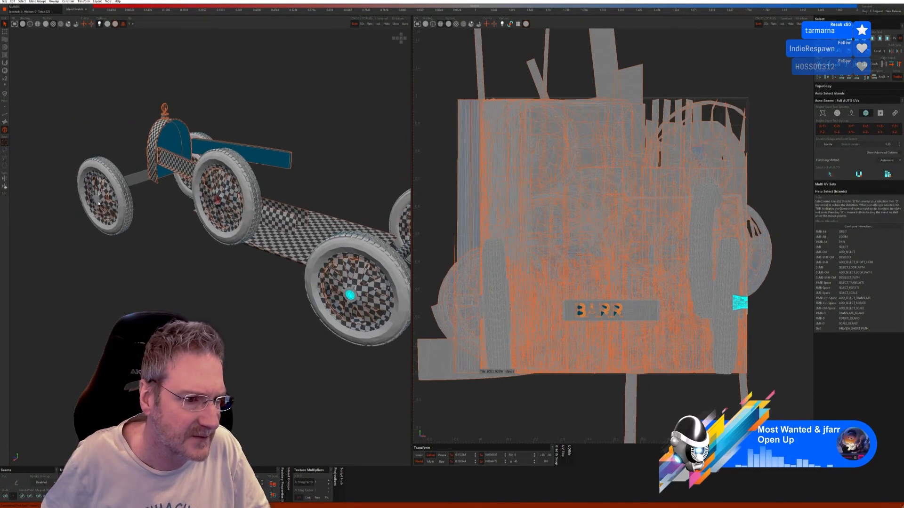
alt+drag(102, 206, 209, 241)
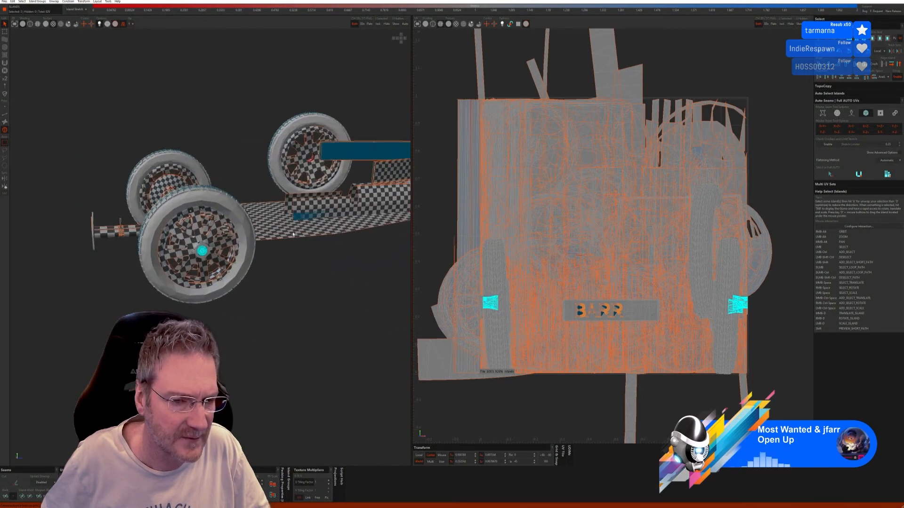
mouse_move(293, 234)
alt+mouse_down()
mouse_move(264, 241)
mouse_move(293, 250)
alt+mouse_up()
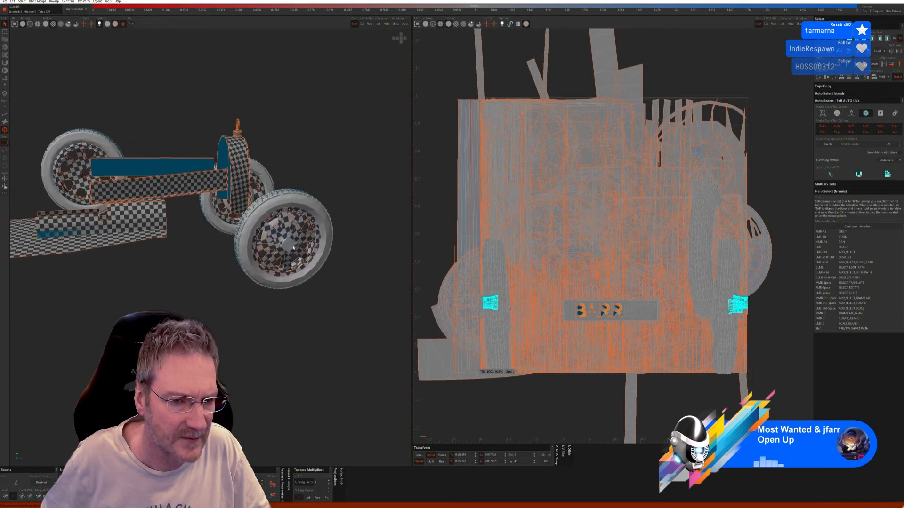
click(378, 24)
Generate automatic seams on the hub caps, unfold and pack their UV islands, and show the whole car again
key(F2)
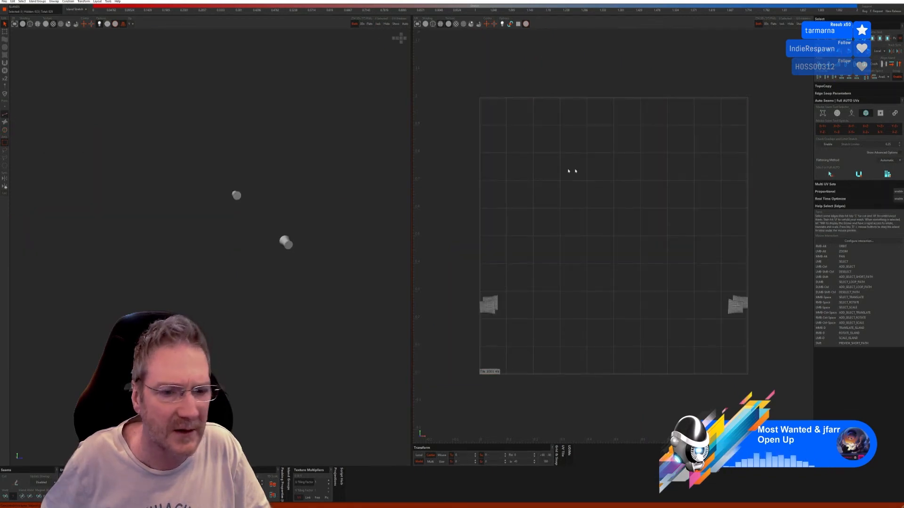
click(851, 113)
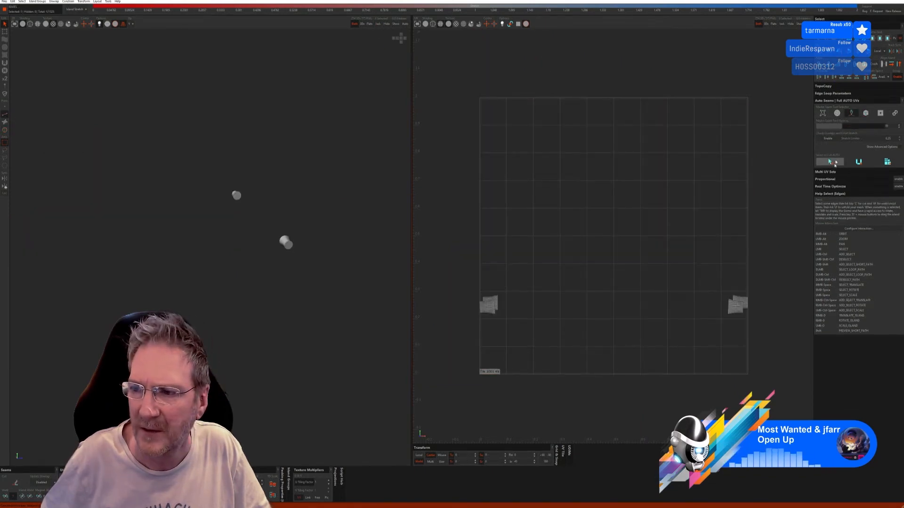
click(830, 162)
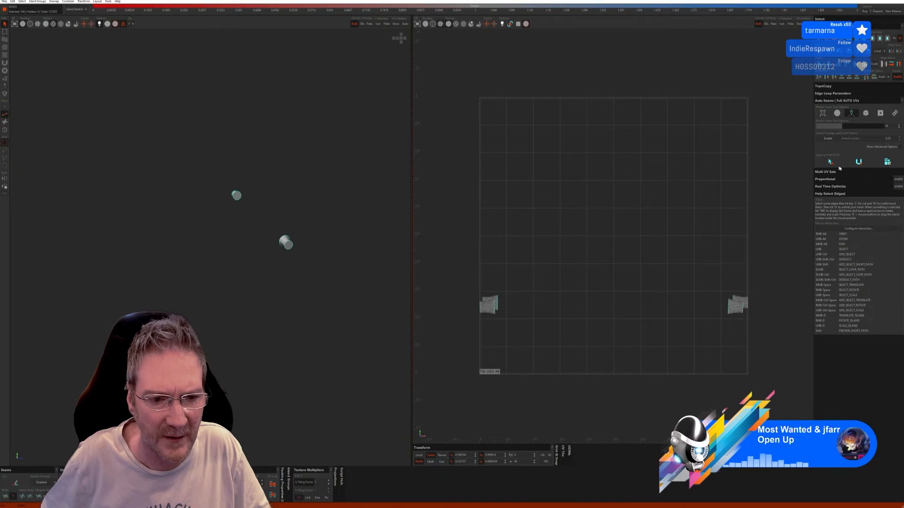
click(887, 162)
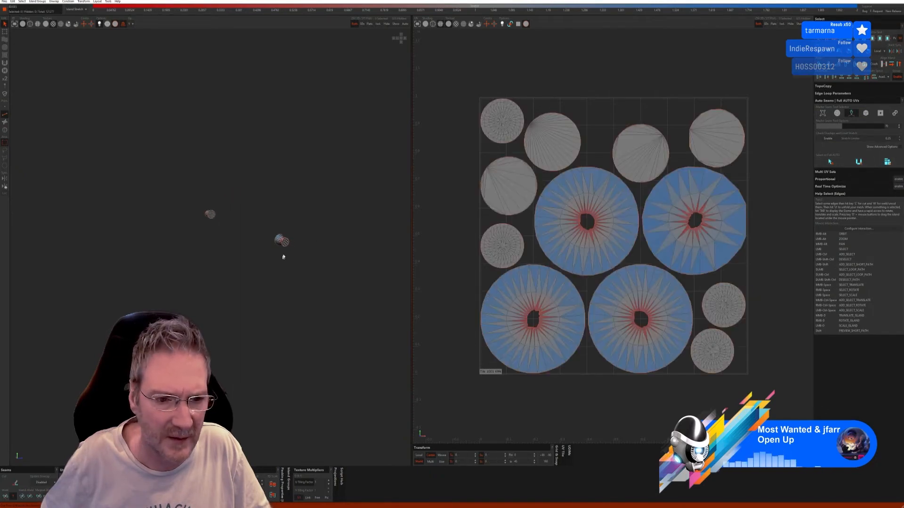
click(396, 25)
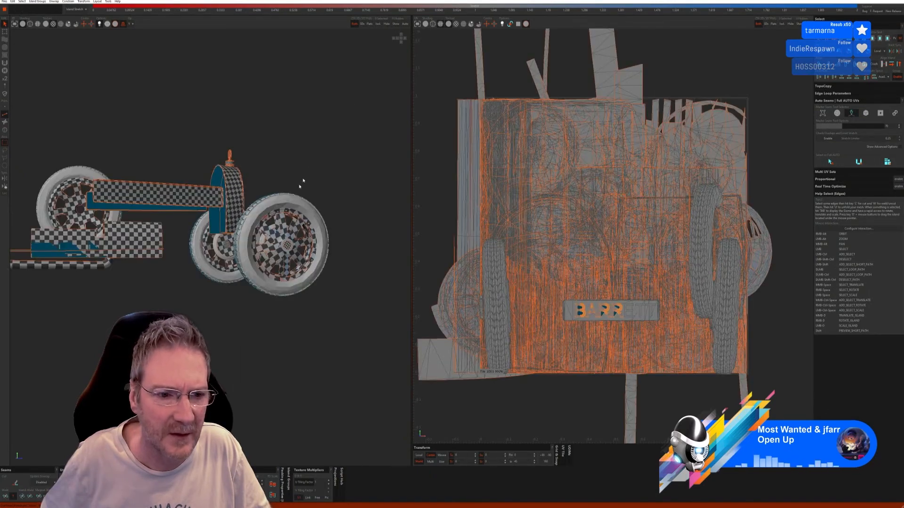
Select the small bolts on the exhaust pipe clamps and isolate them
alt+drag(303, 185, 192, 232)
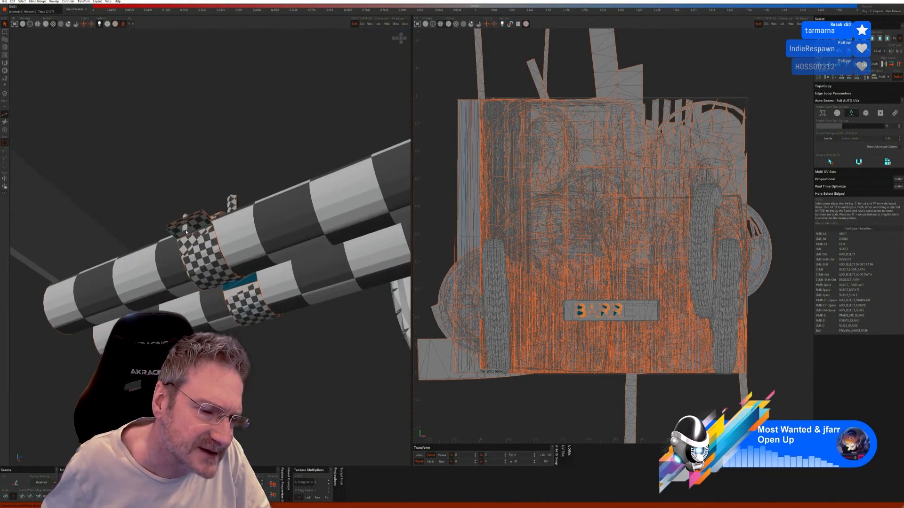
click(186, 232)
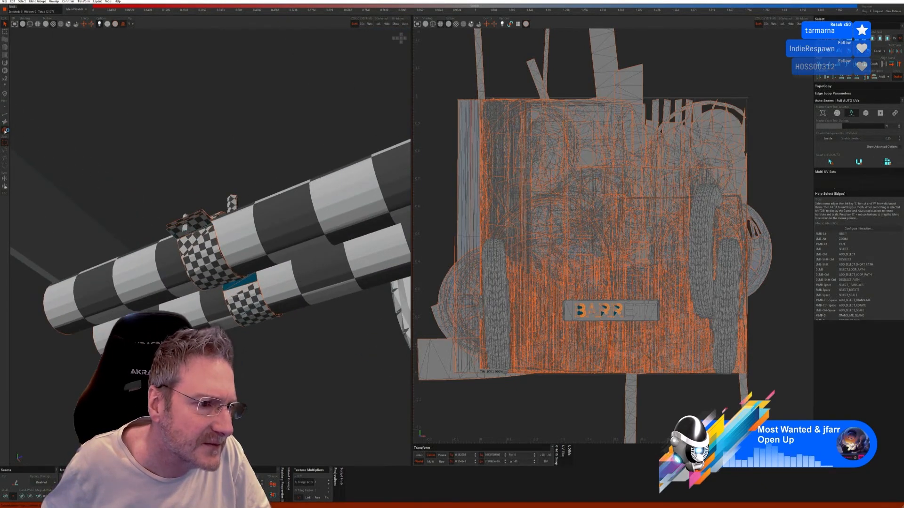
click(5, 130)
alt+right_drag(229, 270, 121, 258)
ctrl+click(198, 240)
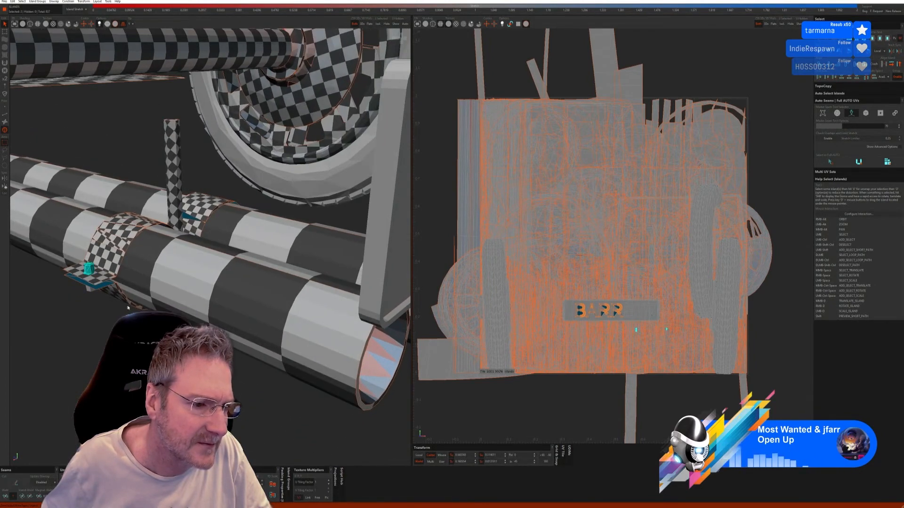
alt+right_drag(127, 308, 121, 280)
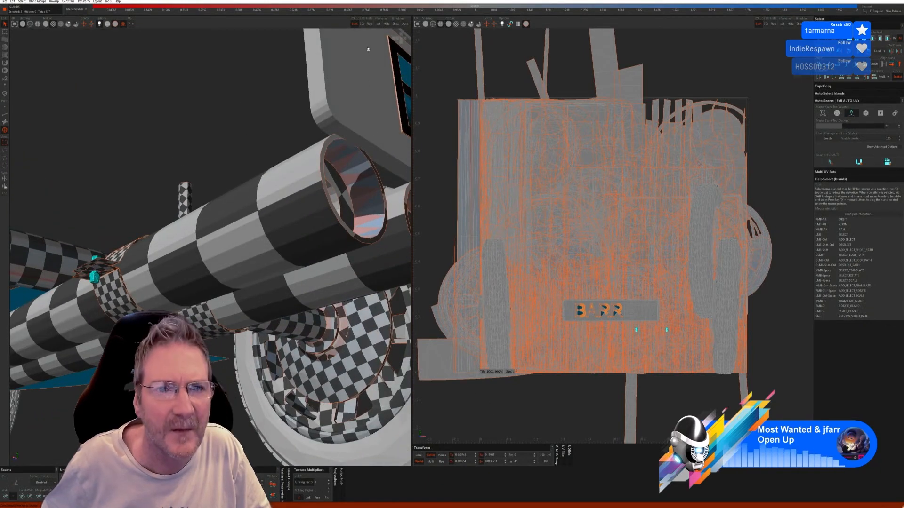
click(378, 24)
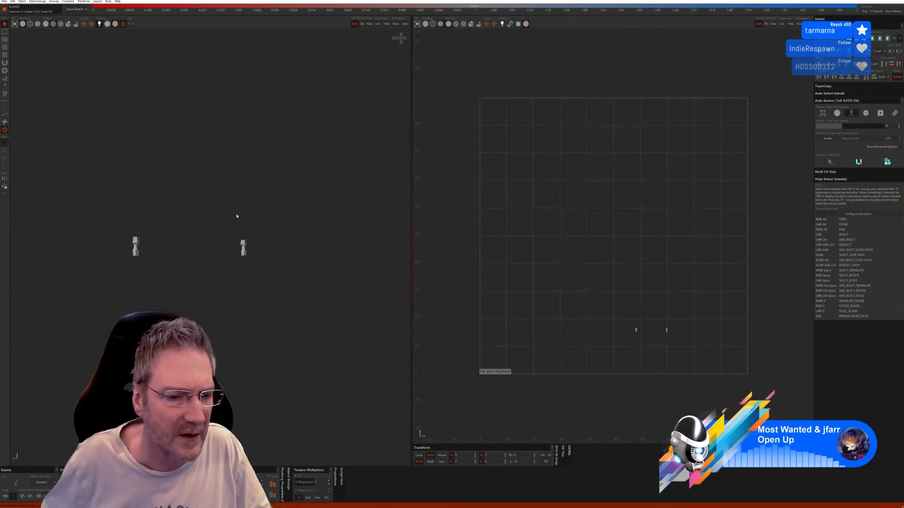
Unfold the clamp bolts with automatic seams, pack their UV islands, and bring back the rest of the car
click(4, 115)
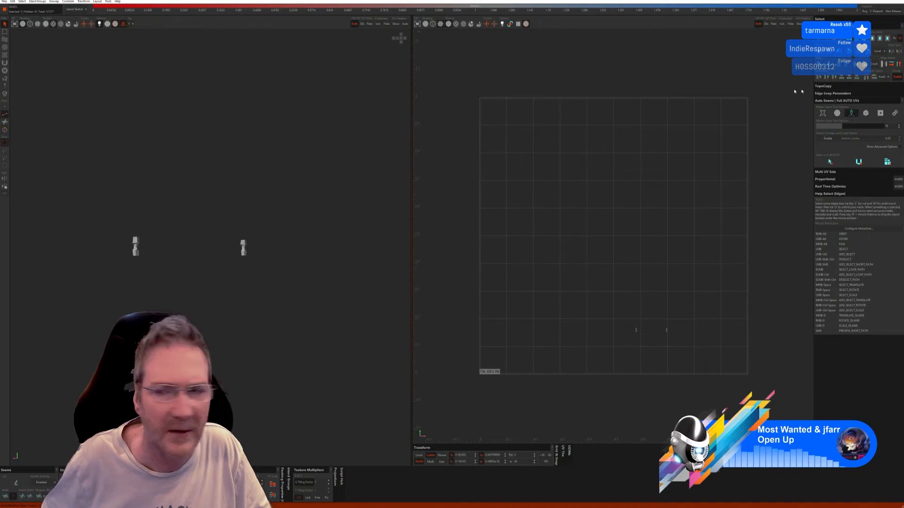
click(859, 164)
click(886, 162)
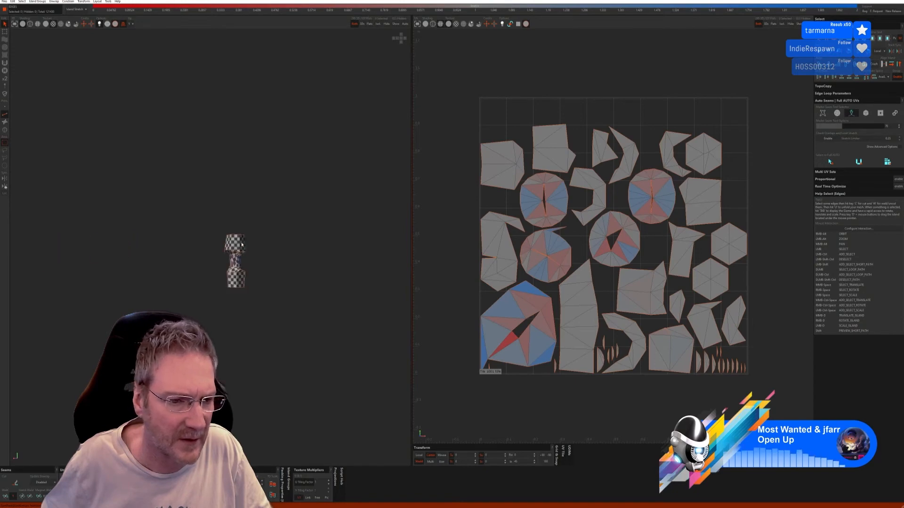
scroll(242, 244, up, 1)
click(404, 24)
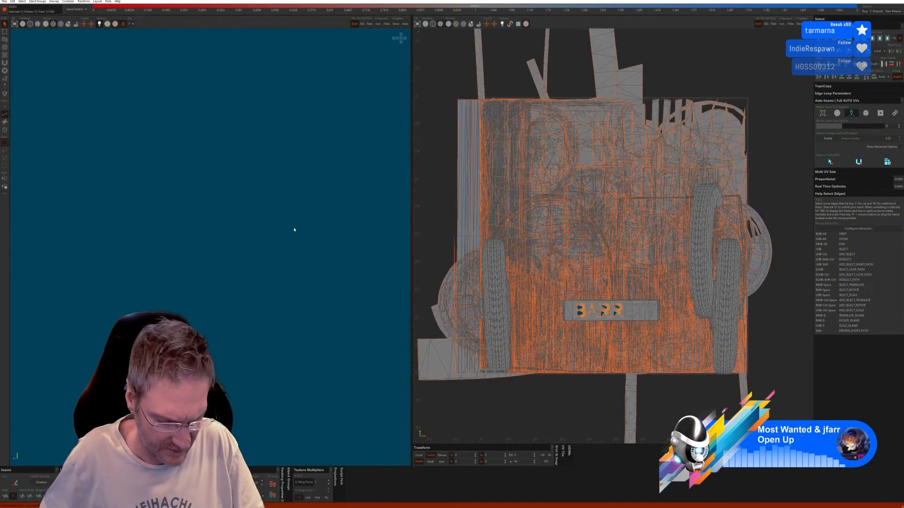
Select the pronged hub nut rings at the centres of the four wheels and isolate them
key(f)
alt+right_drag(263, 189, 290, 194)
scroll(320, 276, up, 4)
alt+right_drag(315, 275, 194, 222)
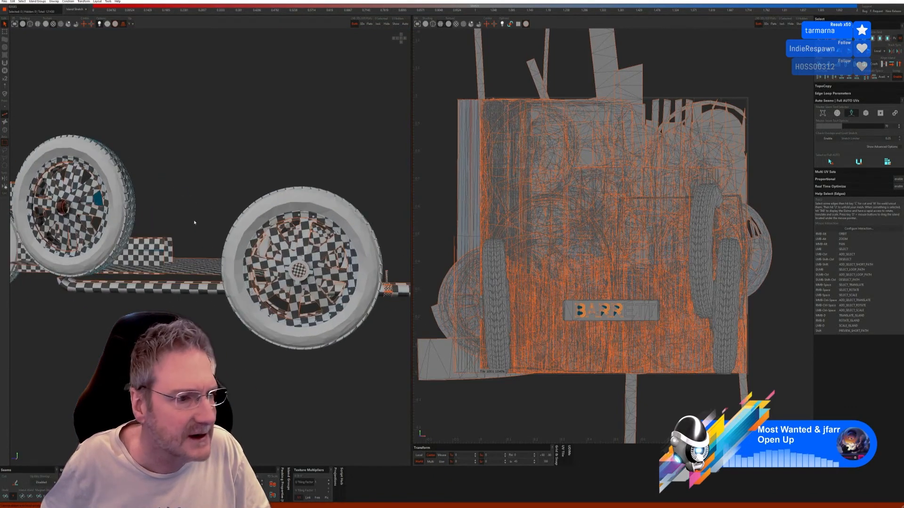
click(5, 130)
click(292, 258)
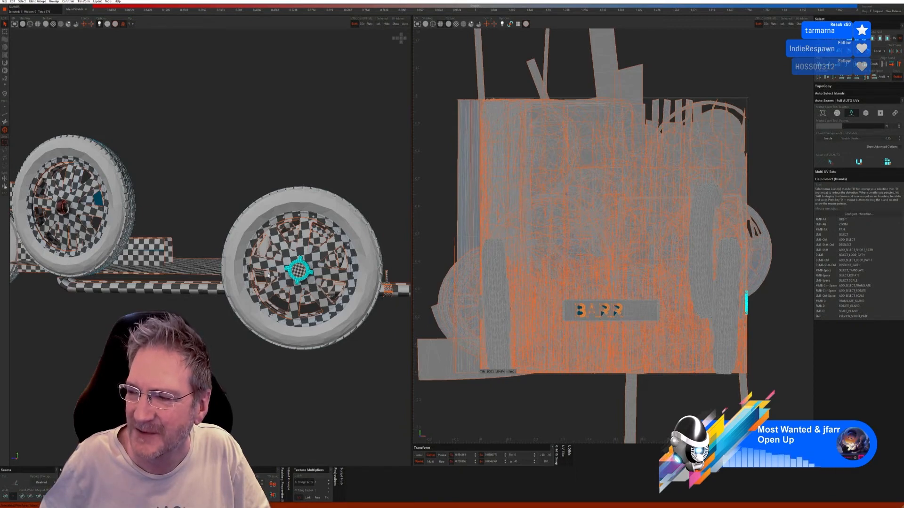
scroll(268, 275, down, 5)
alt+middle_drag(178, 302, 346, 304)
scroll(195, 294, up, 3)
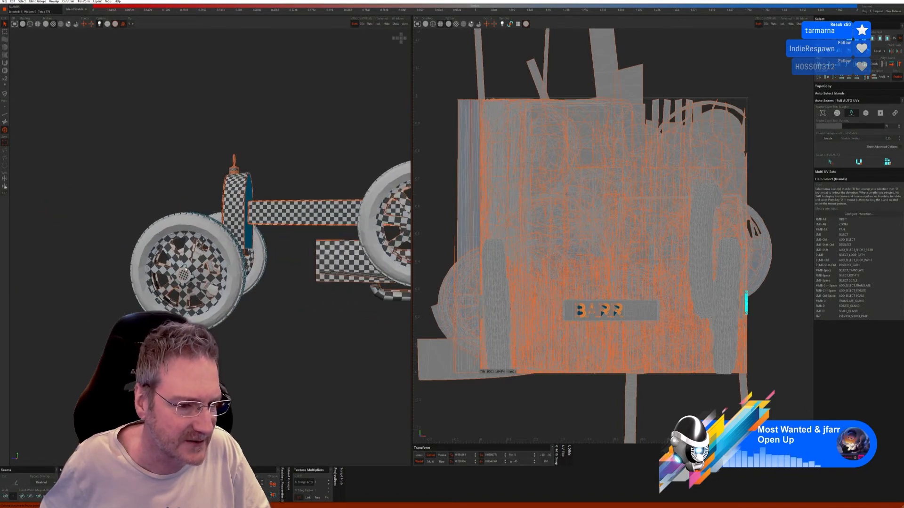
scroll(254, 289, down, 5)
alt+right_drag(230, 314, 353, 317)
scroll(254, 279, down, 2)
scroll(266, 269, up, 6)
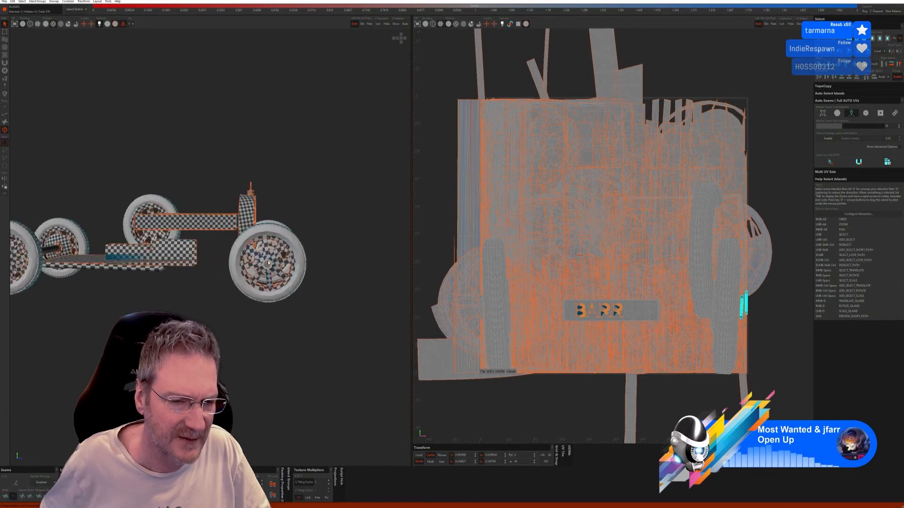
scroll(266, 264, up, 1)
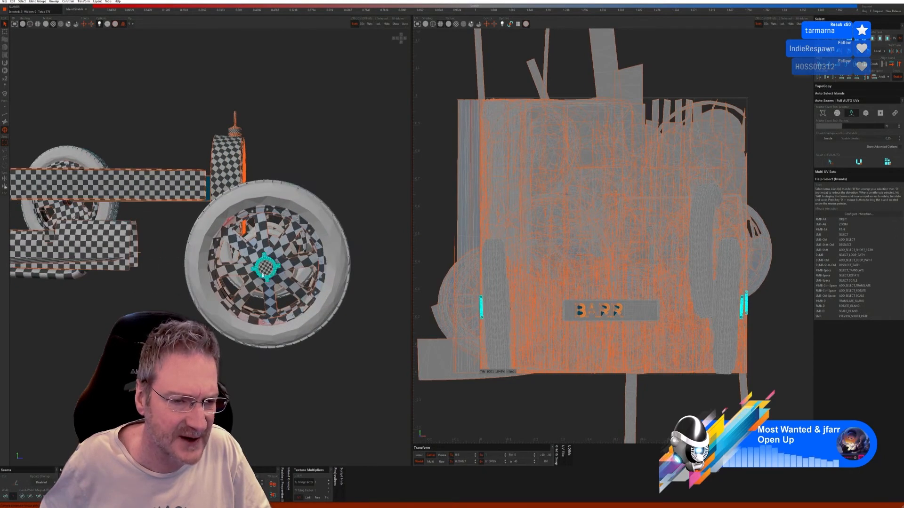
scroll(264, 268, down, 4)
alt+right_drag(263, 267, 235, 292)
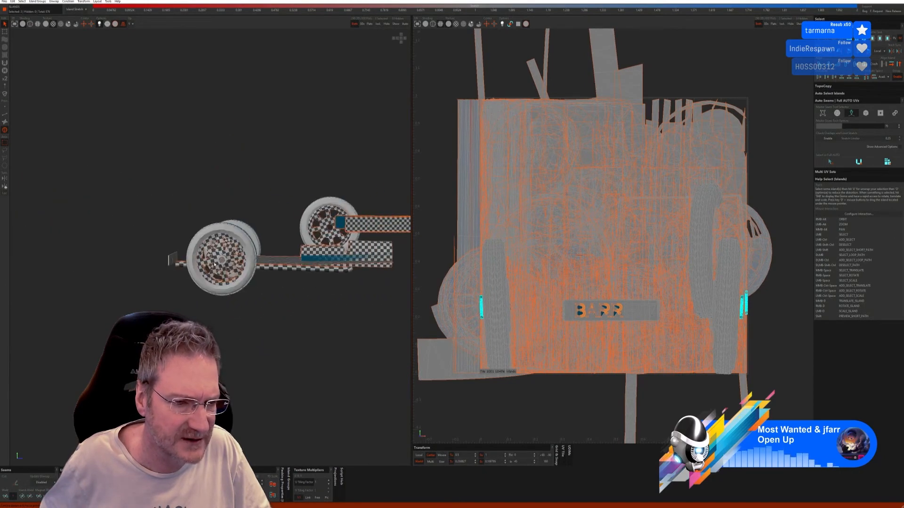
scroll(214, 265, up, 3)
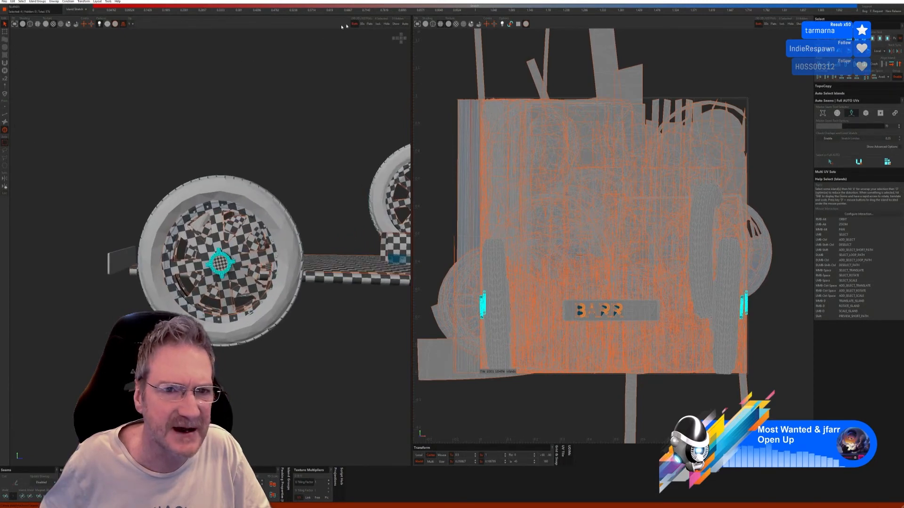
click(378, 24)
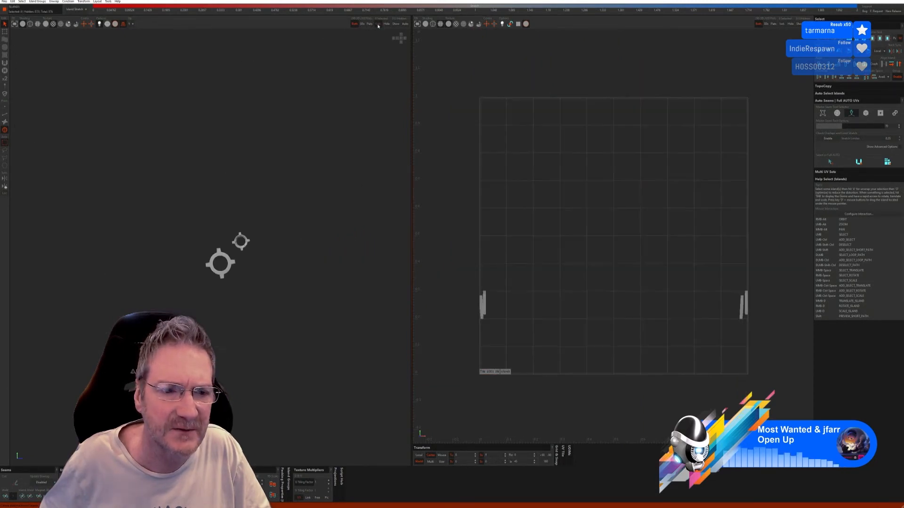
Auto-seam, unfold and pack the pronged hub nut rings, and show the whole car
click(4, 114)
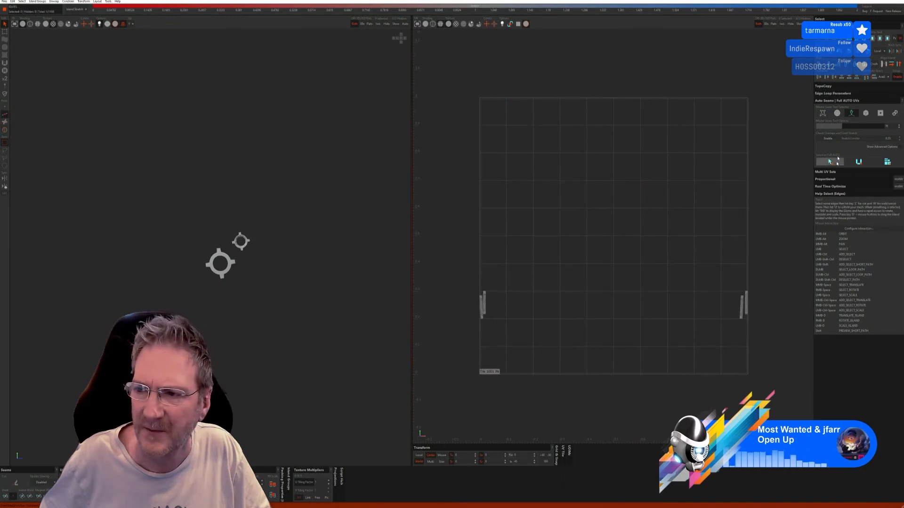
click(887, 162)
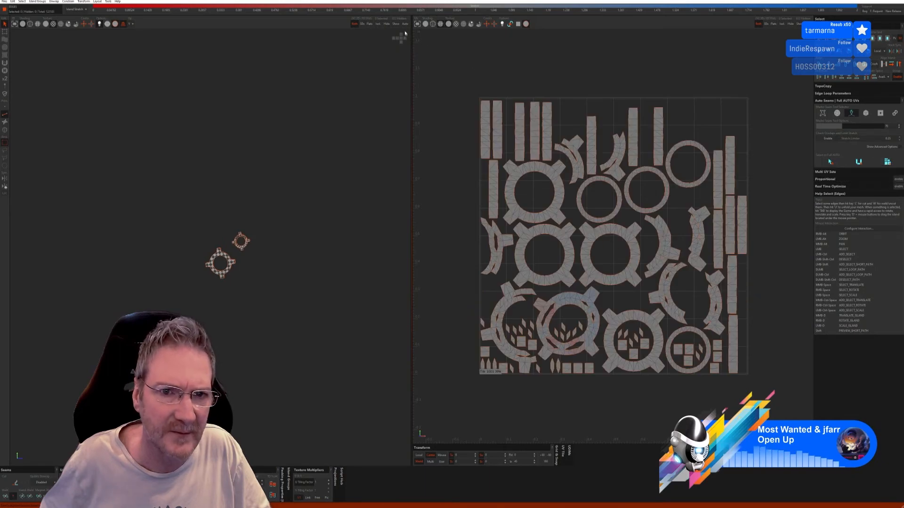
click(396, 24)
Select the front and rear name plates without their letters and isolate them
scroll(336, 166, down, 5)
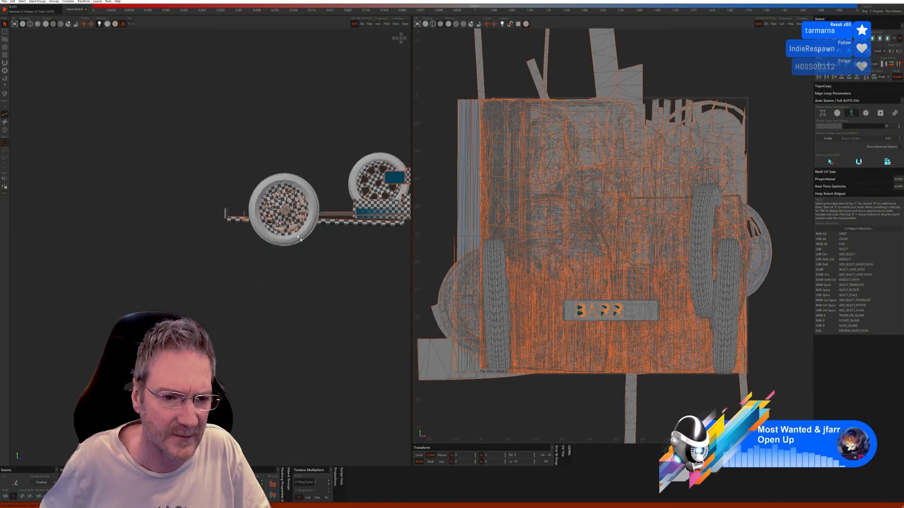
alt+drag(332, 174, 367, 246)
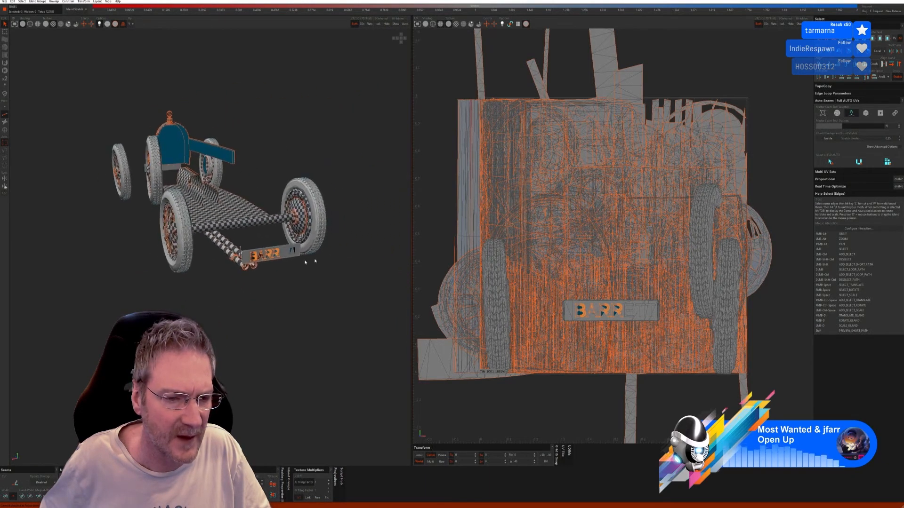
scroll(305, 261, up, 5)
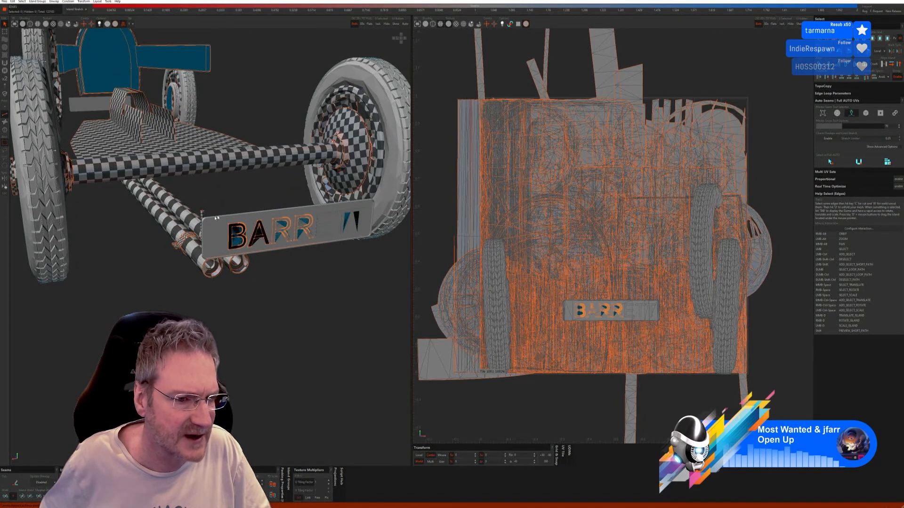
click(5, 131)
click(245, 233)
scroll(206, 254, down, 5)
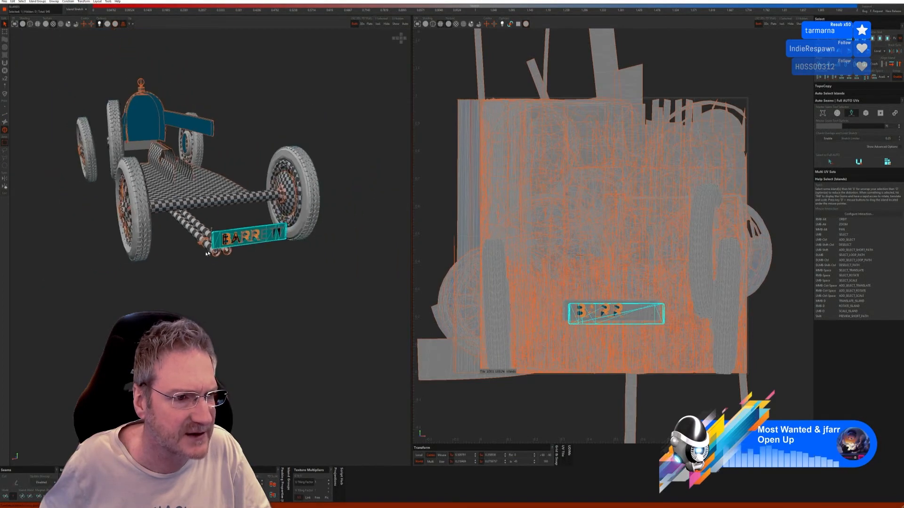
alt+right_drag(207, 254, 314, 230)
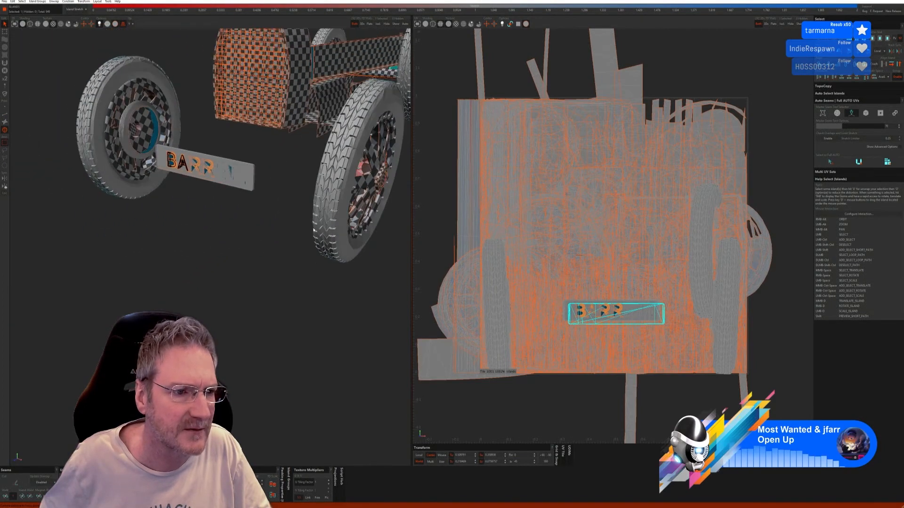
click(186, 167)
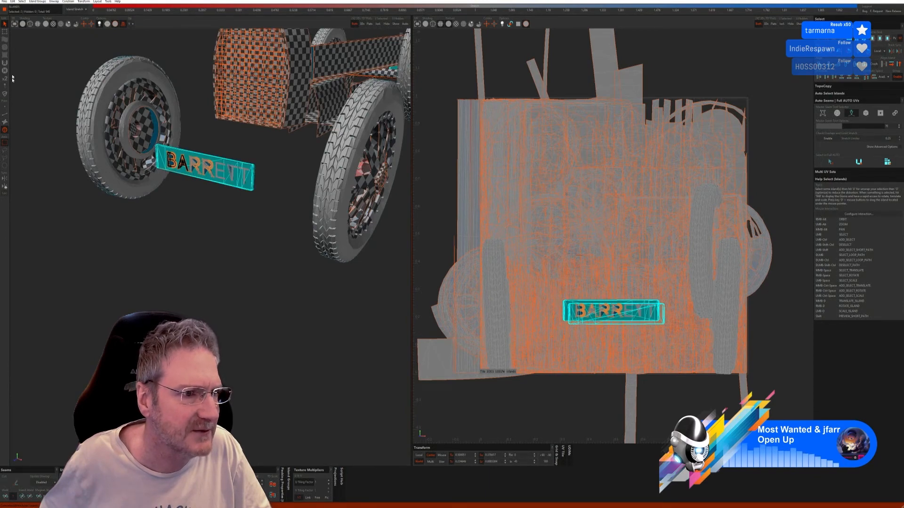
click(379, 25)
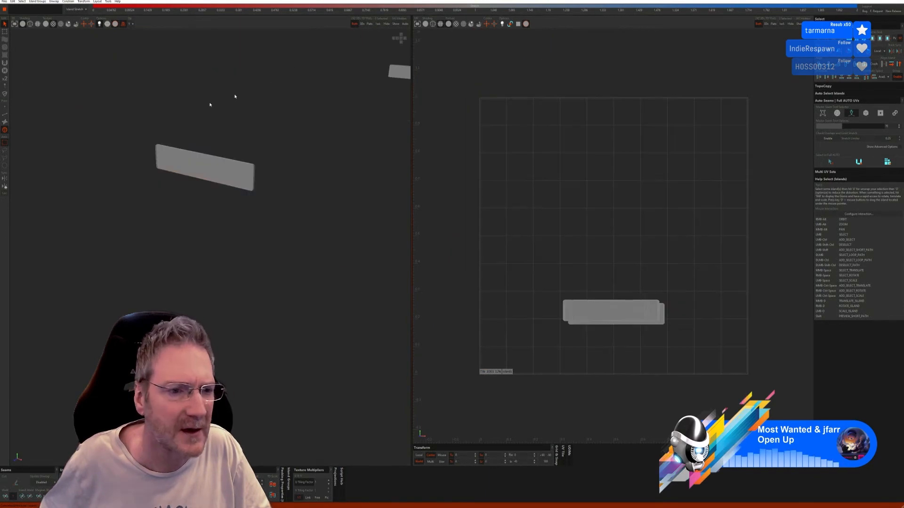
Cut the two name plates along automatic seams, unfold them, and show all parts of the car
click(6, 114)
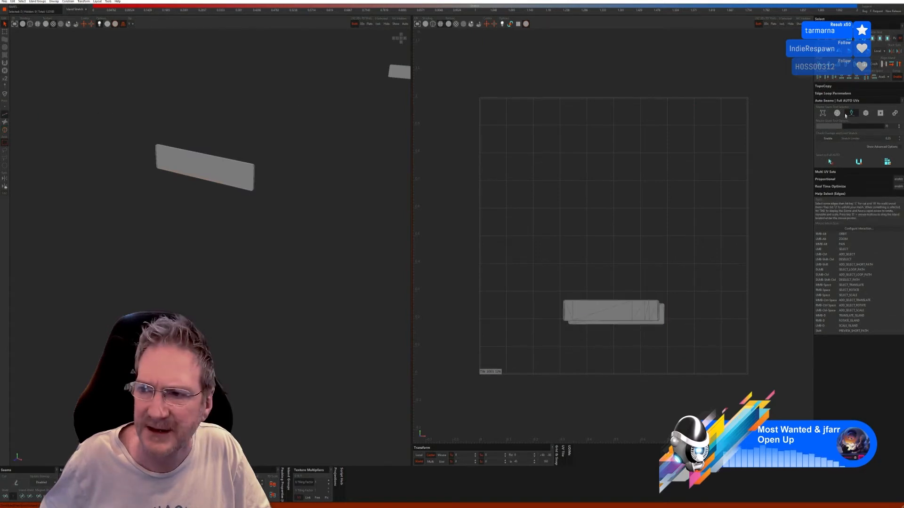
click(832, 162)
click(859, 162)
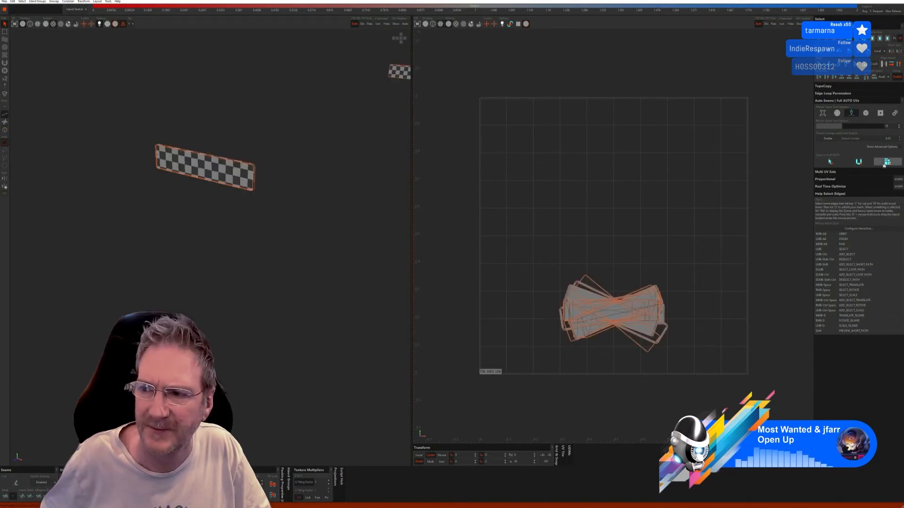
click(393, 26)
Select the raised rings around the hub centres of the two front wheels and isolate them
scroll(279, 161, down, 4)
alt+right_drag(278, 161, 348, 151)
alt+middle_drag(348, 151, 304, 192)
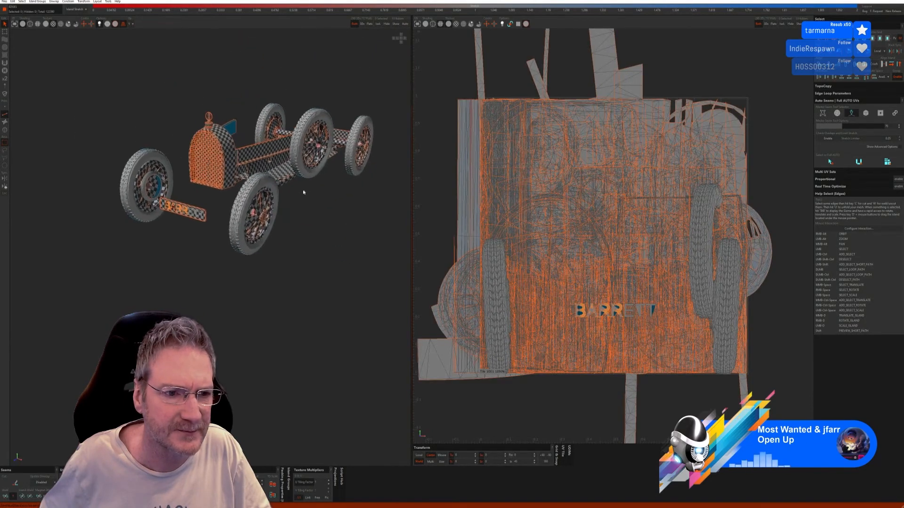
alt+right_drag(303, 192, 282, 196)
scroll(156, 183, up, 5)
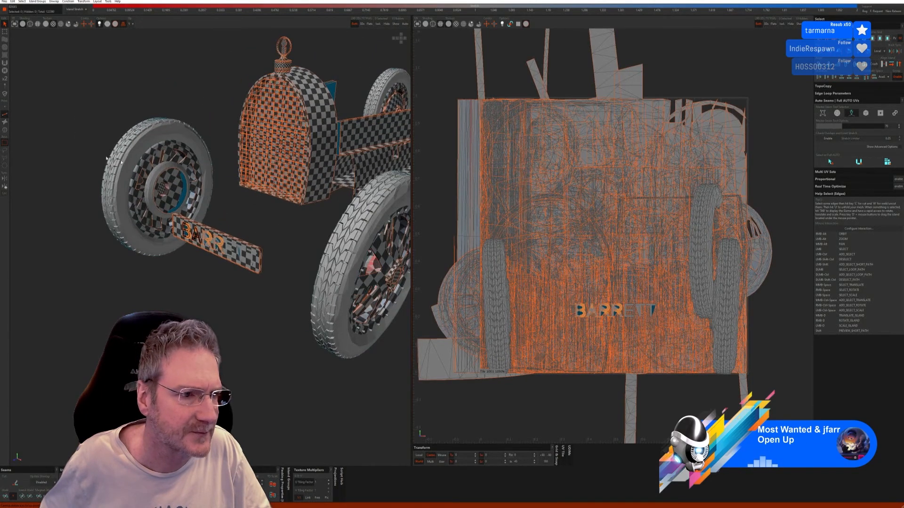
click(5, 129)
click(162, 172)
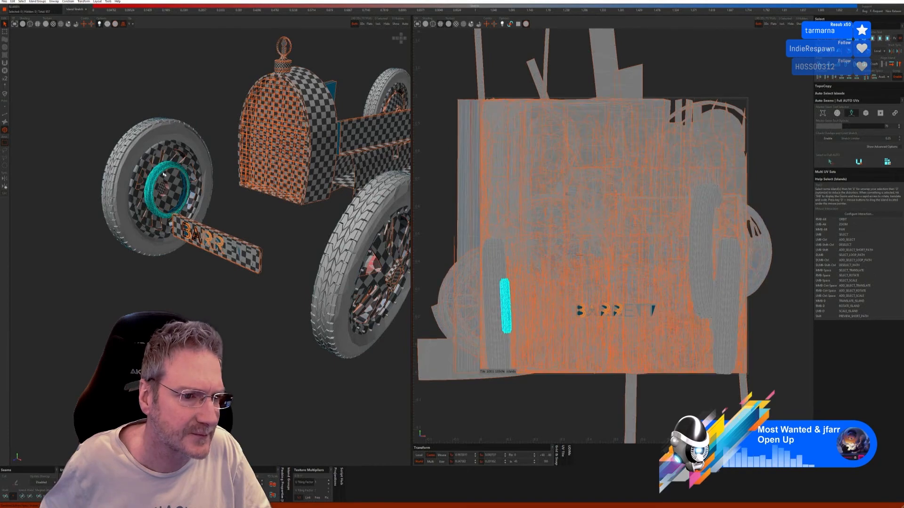
alt+right_drag(161, 172, 333, 178)
ctrl+click(344, 158)
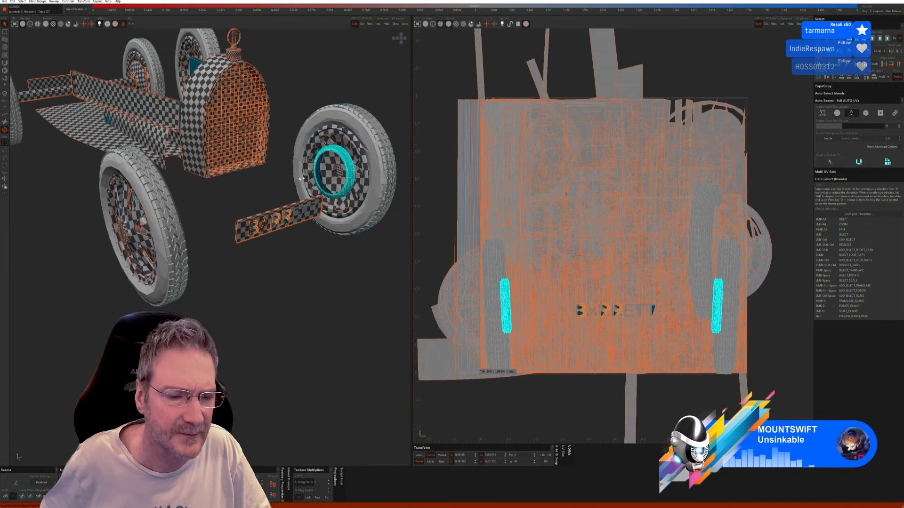
alt+right_drag(131, 170, 176, 209)
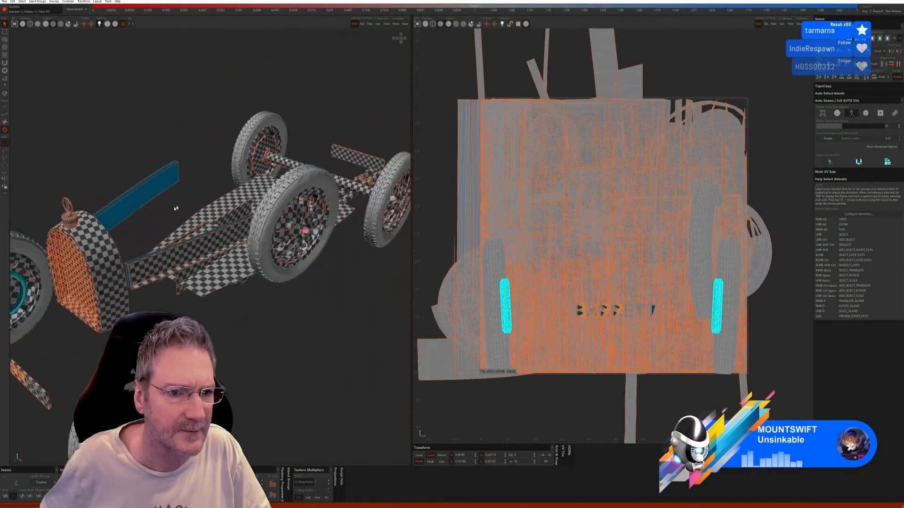
scroll(277, 151, up, 3)
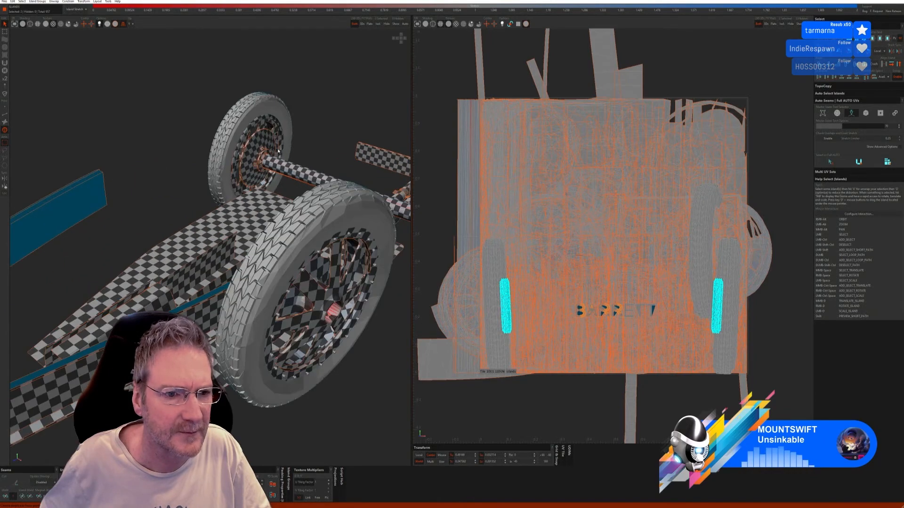
scroll(277, 151, down, 3)
alt+right_drag(277, 152, 304, 134)
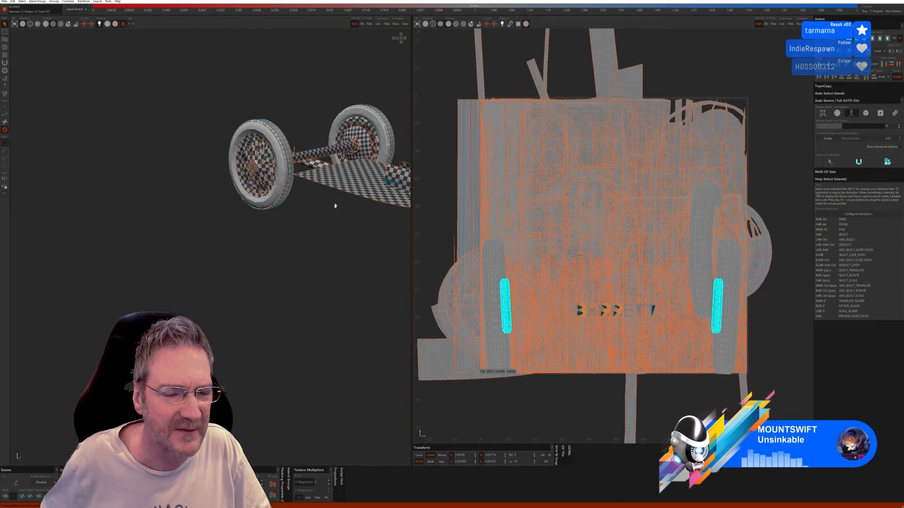
alt+right_drag(344, 213, 283, 208)
alt+right_drag(403, 198, 296, 192)
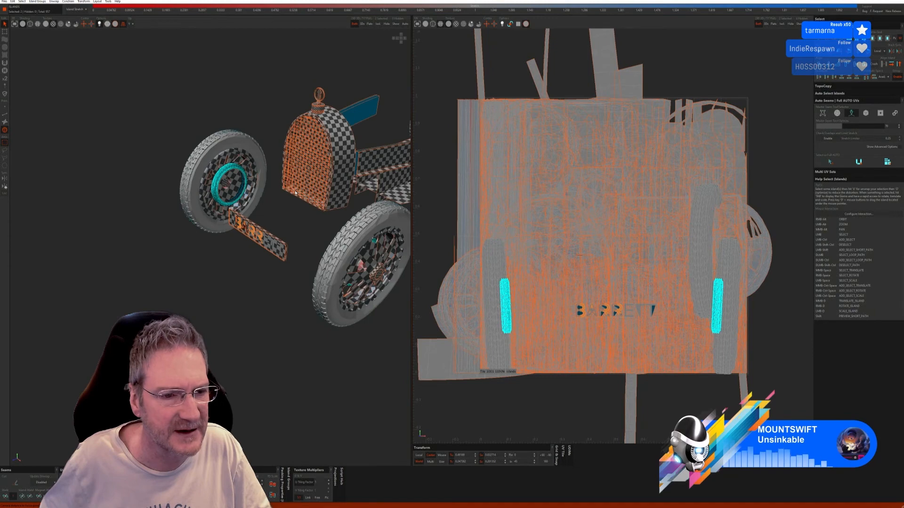
click(378, 25)
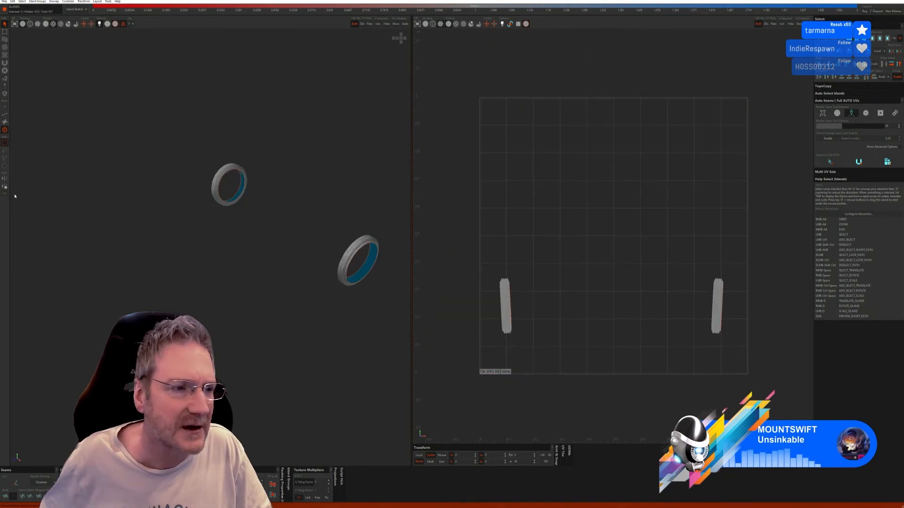
Auto-seam, unfold and pack the two front hub rings, and show all parts of the car
click(4, 118)
click(834, 165)
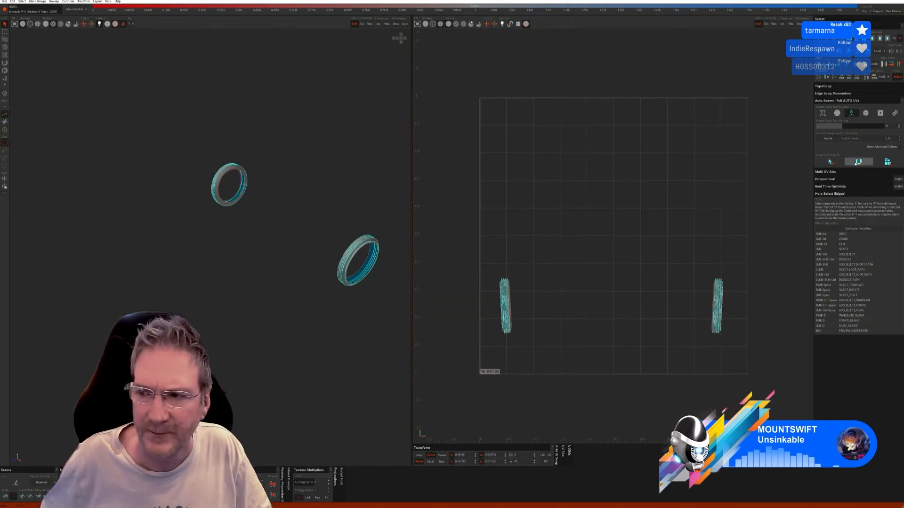
click(857, 162)
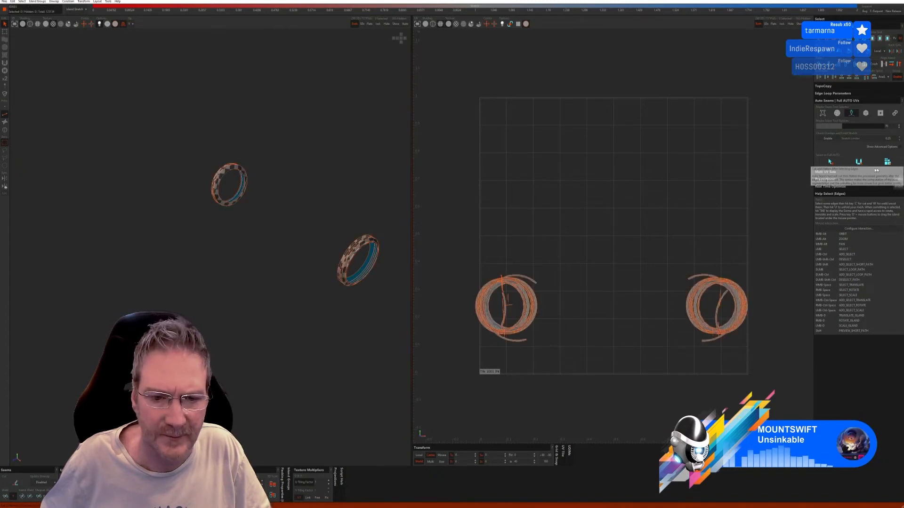
click(888, 162)
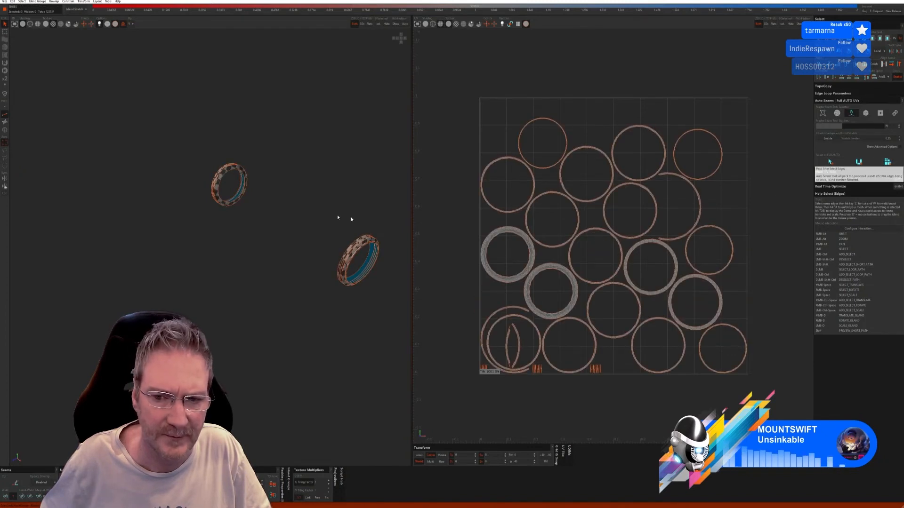
alt+drag(343, 218, 310, 203)
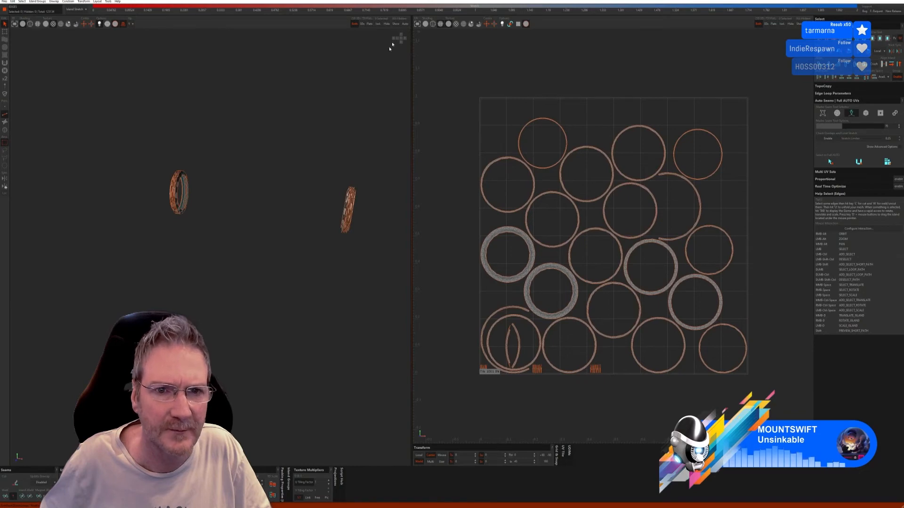
click(396, 24)
Select the front tyre on the car's right side as an island and isolate it
alt+right_drag(287, 203, 283, 237)
alt+middle_drag(283, 237, 367, 315)
alt+right_drag(367, 315, 327, 219)
scroll(326, 217, up, 2)
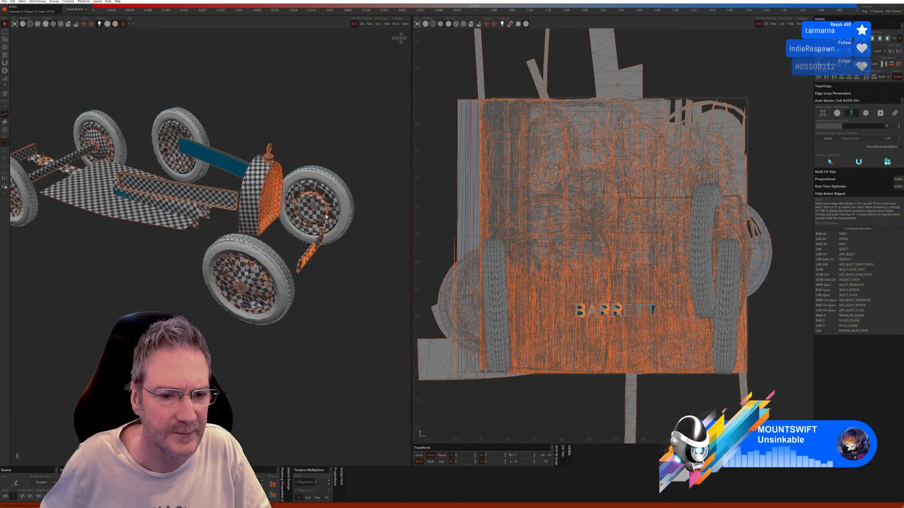
scroll(320, 218, up, 4)
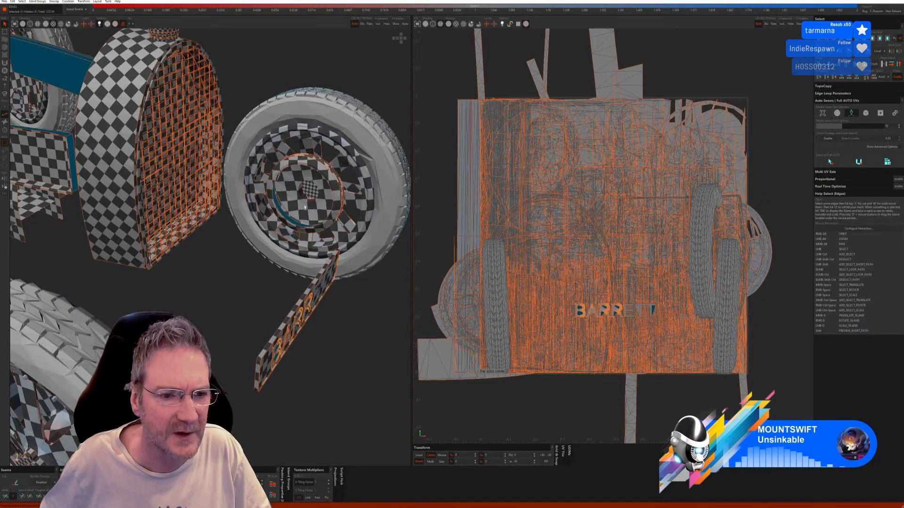
scroll(305, 207, down, 6)
alt+right_drag(199, 225, 155, 169)
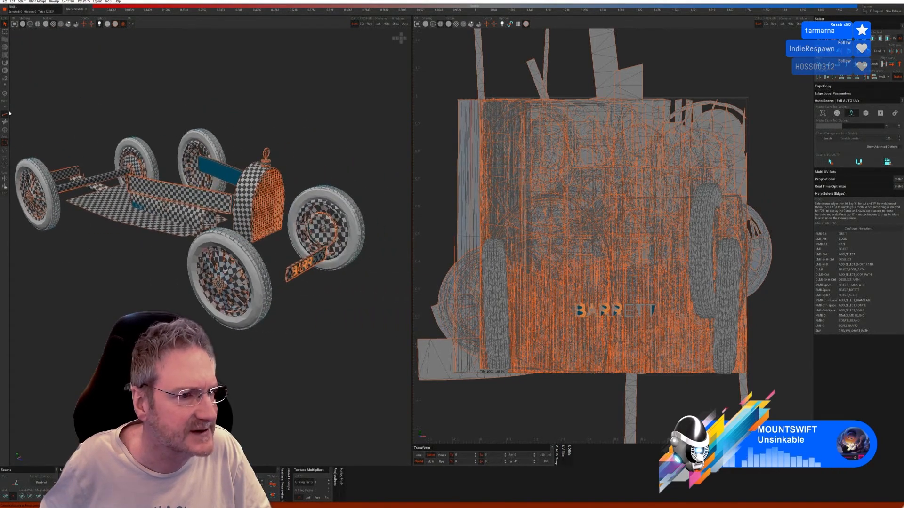
click(4, 131)
scroll(254, 258, up, 5)
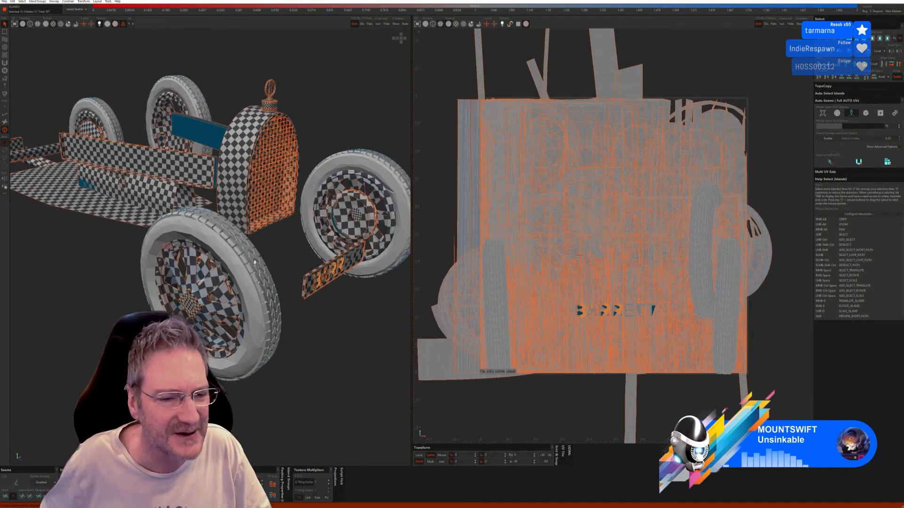
click(253, 279)
scroll(253, 279, down, 5)
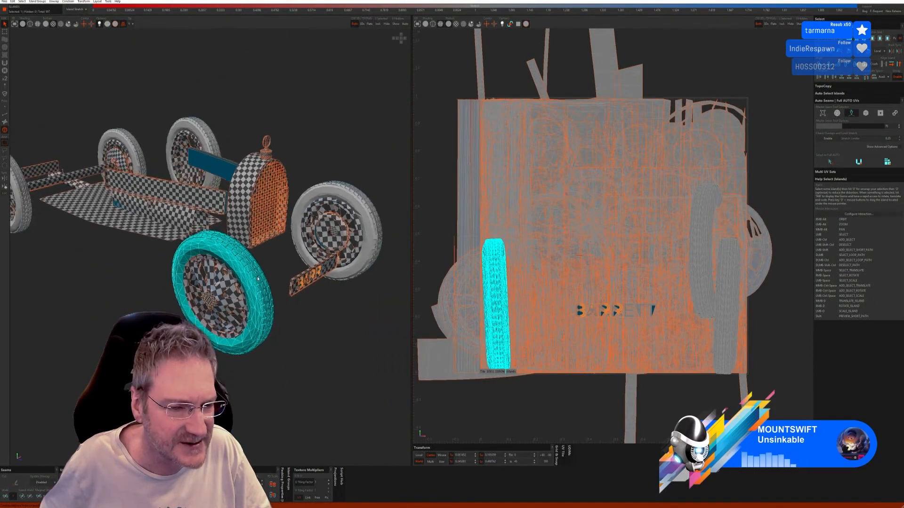
click(378, 24)
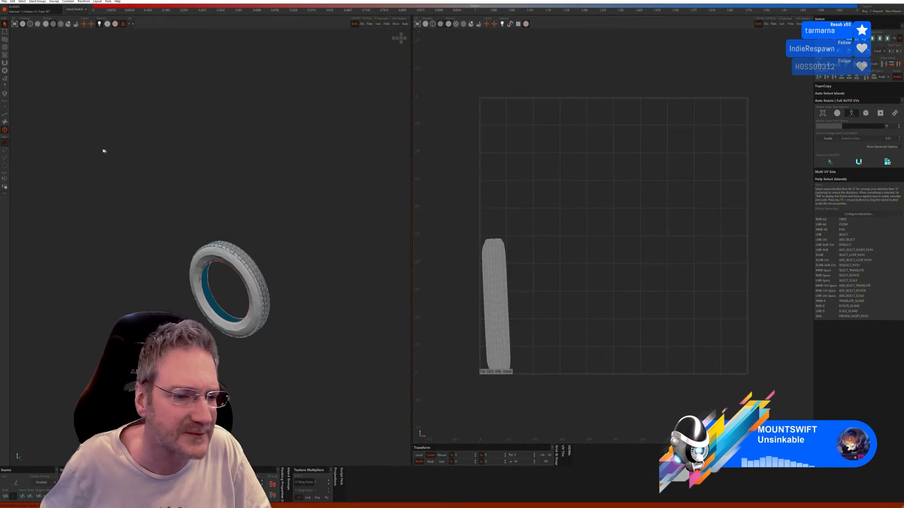
Auto-seam the isolated front tyre with the pelt method, unfold and pack it, and show the whole car
click(5, 115)
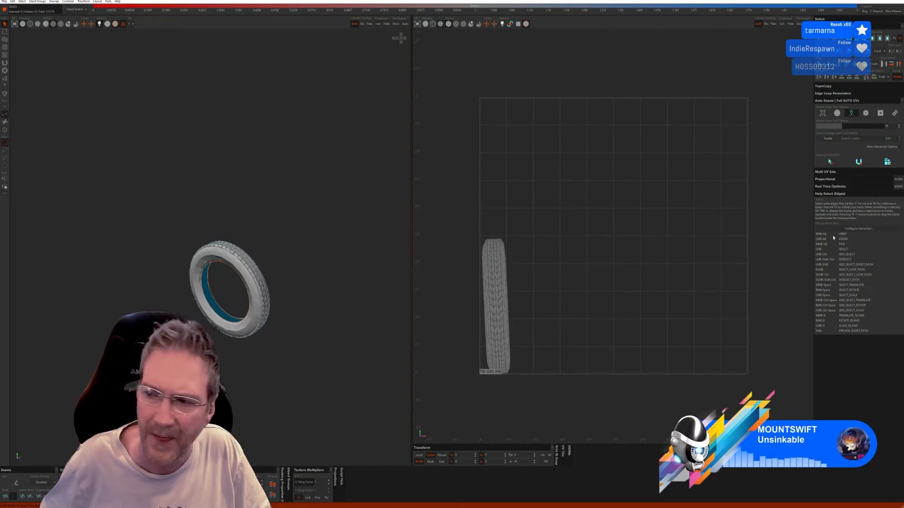
click(823, 114)
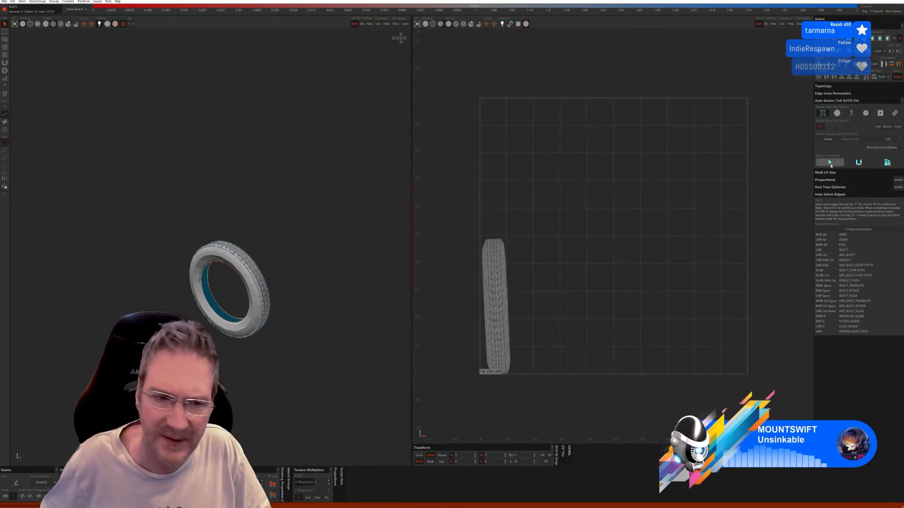
click(859, 164)
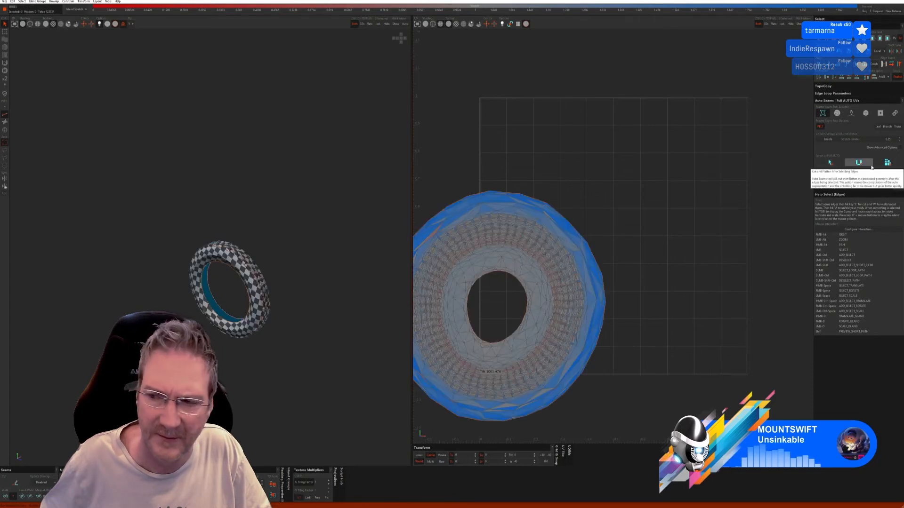
click(886, 163)
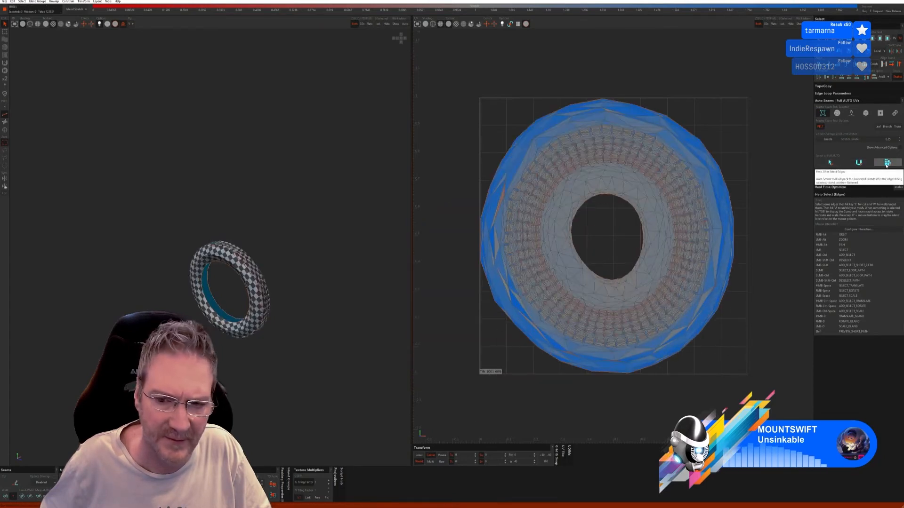
alt+drag(288, 258, 255, 354)
alt+right_drag(257, 344, 253, 310)
alt+drag(253, 310, 258, 294)
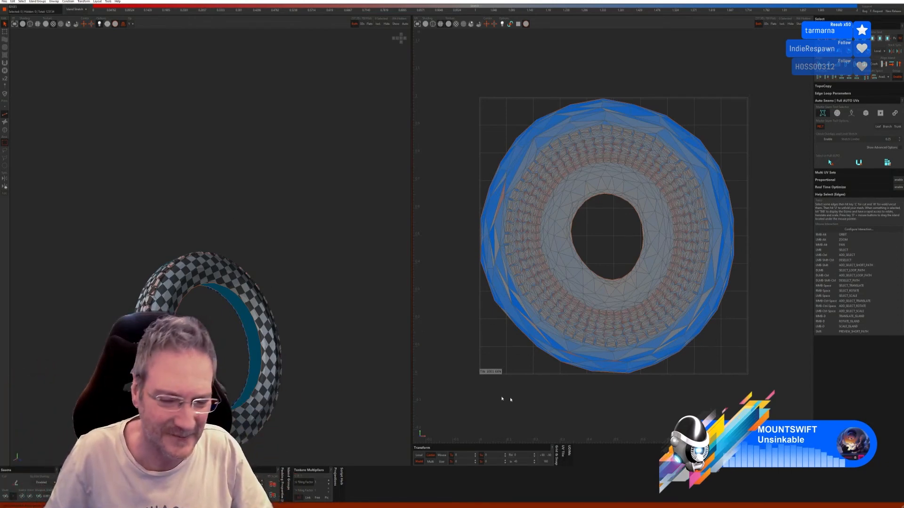
click(396, 25)
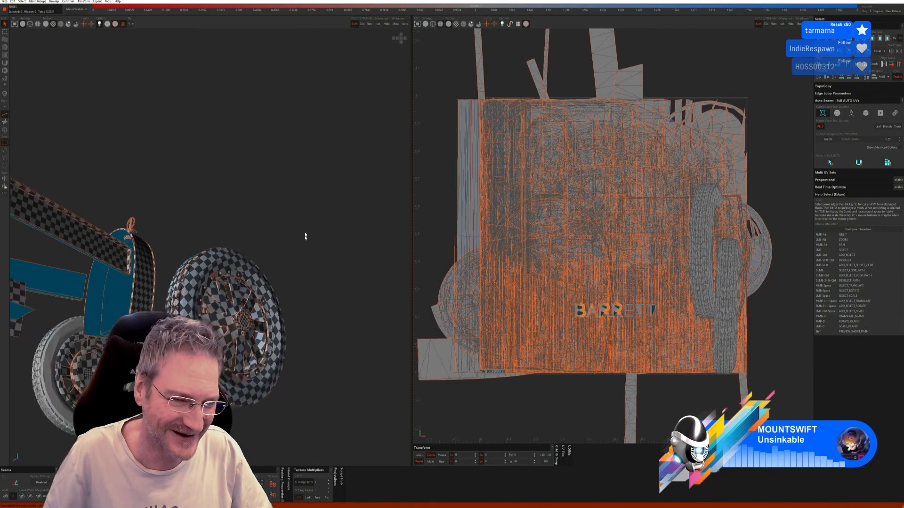
Select the rear tyre on the same side as the unfolded front tyre and isolate it
alt+right_drag(300, 213, 301, 243)
alt+middle_drag(270, 235, 313, 197)
click(5, 130)
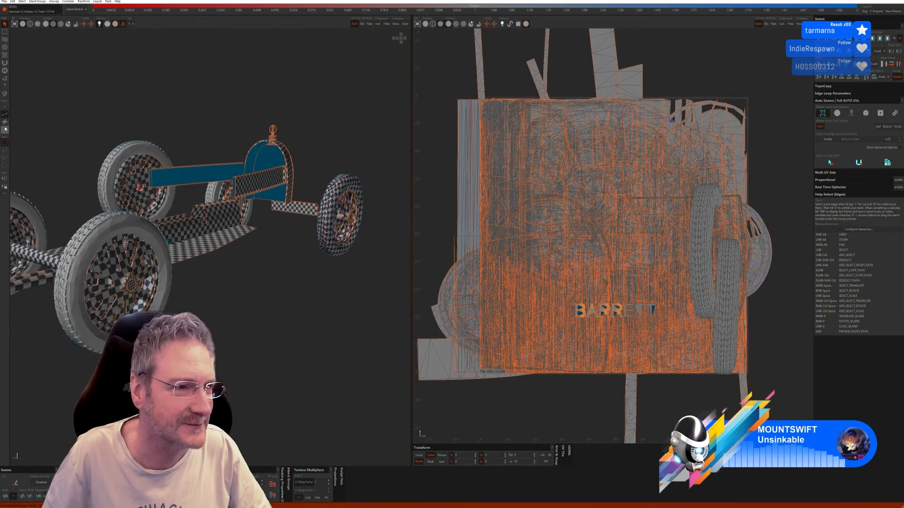
click(102, 230)
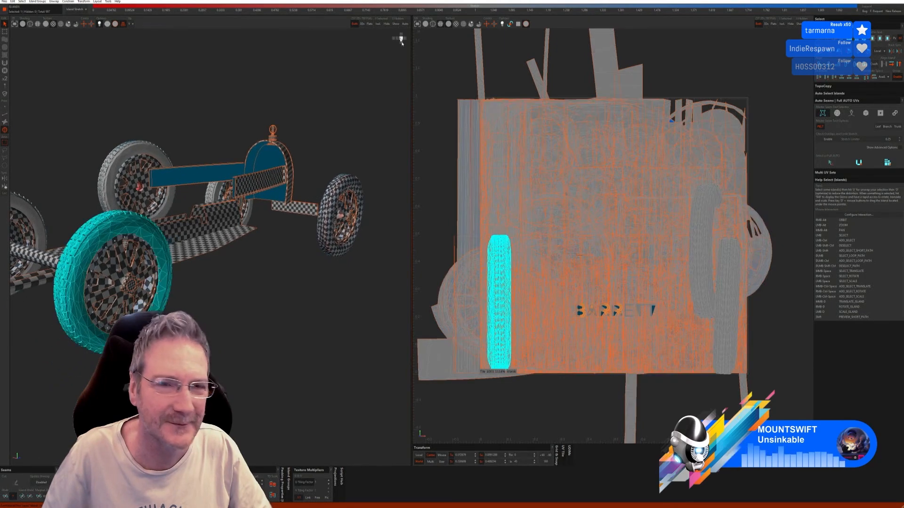
click(378, 24)
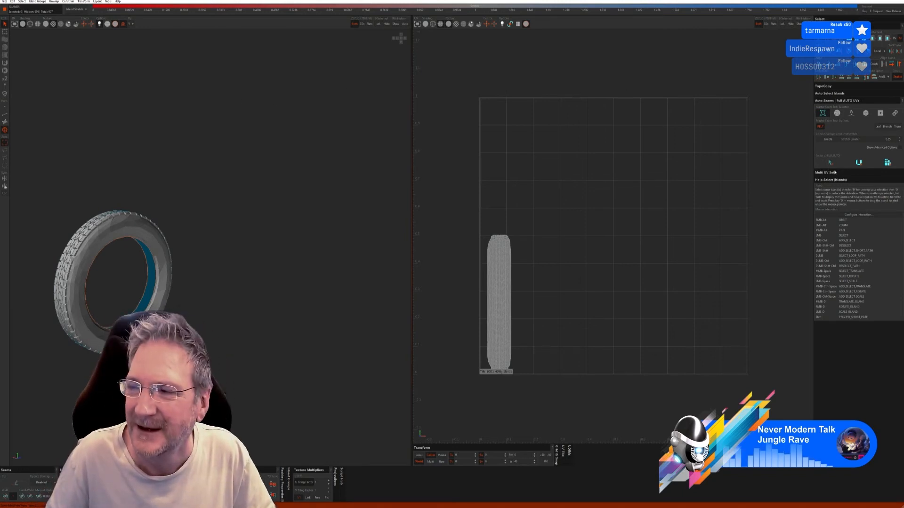
Cut the isolated rear tyre along automatic seams, unfold and pack it, and show all parts of the car
click(8, 114)
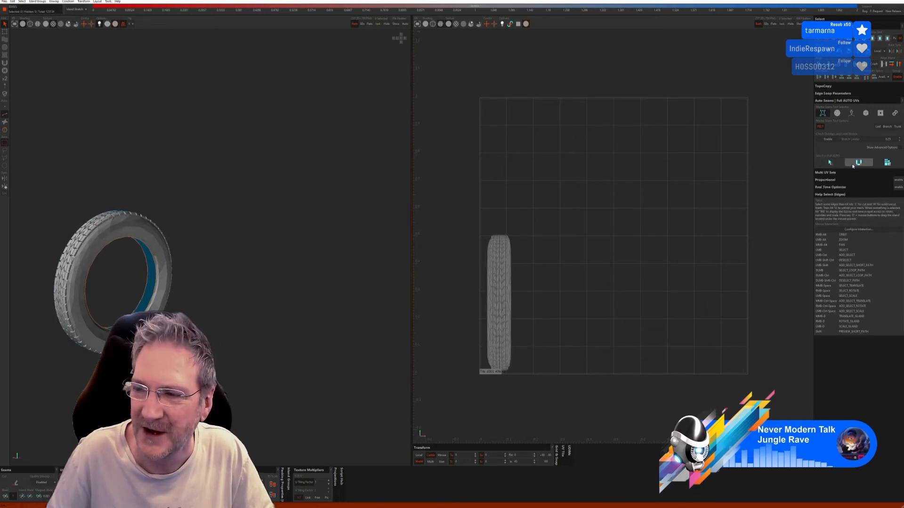
click(887, 162)
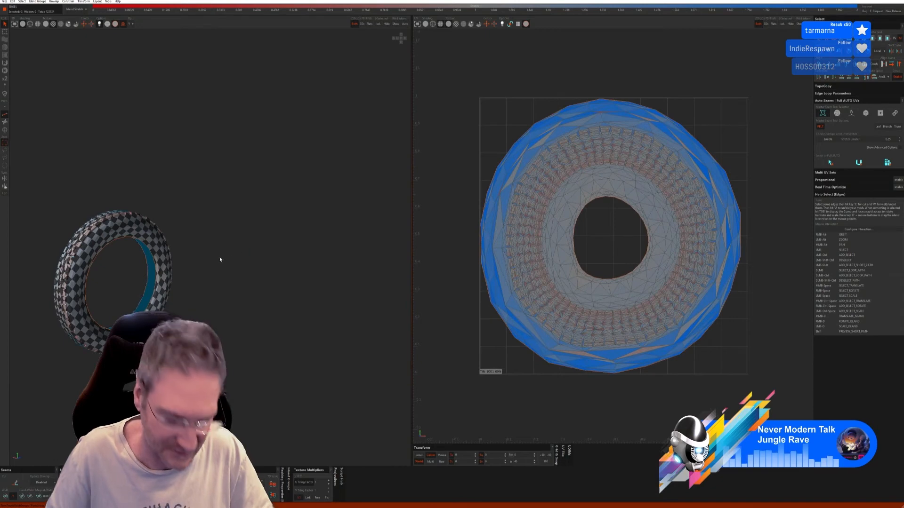
alt+drag(192, 251, 174, 235)
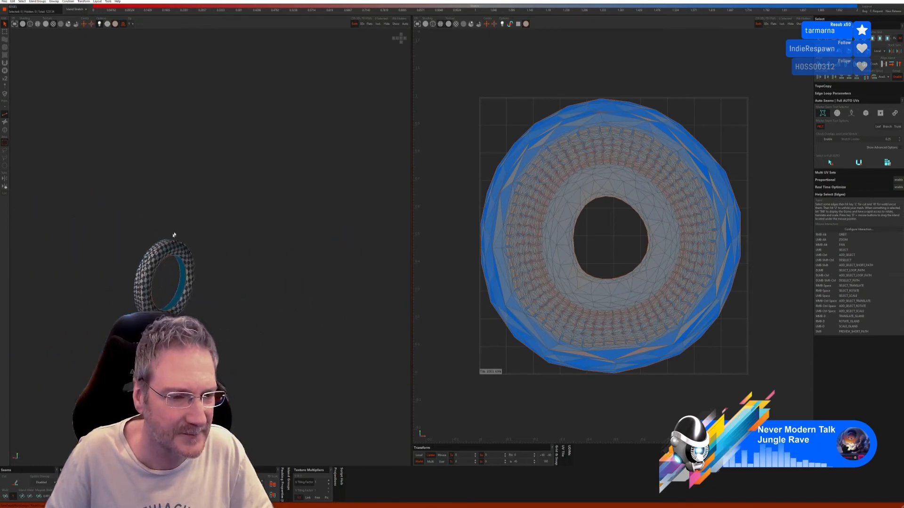
click(393, 24)
Isolate the front tyre on the opposite side of the car and switch to edge selection
alt+drag(278, 263, 320, 262)
alt+right_drag(320, 263, 319, 263)
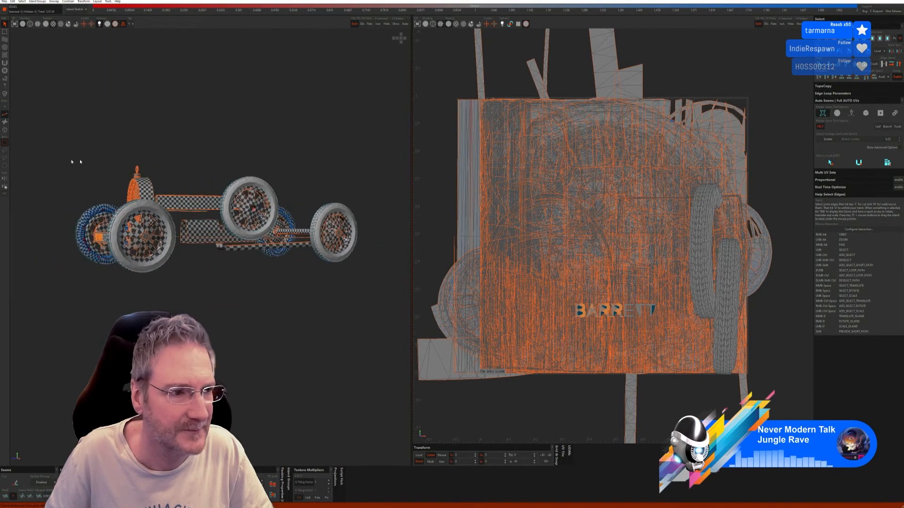
click(6, 130)
click(145, 208)
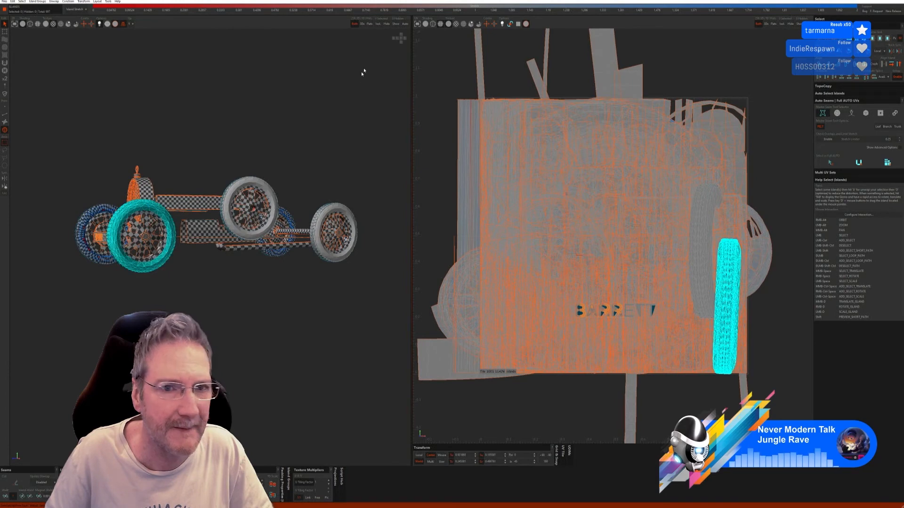
click(378, 24)
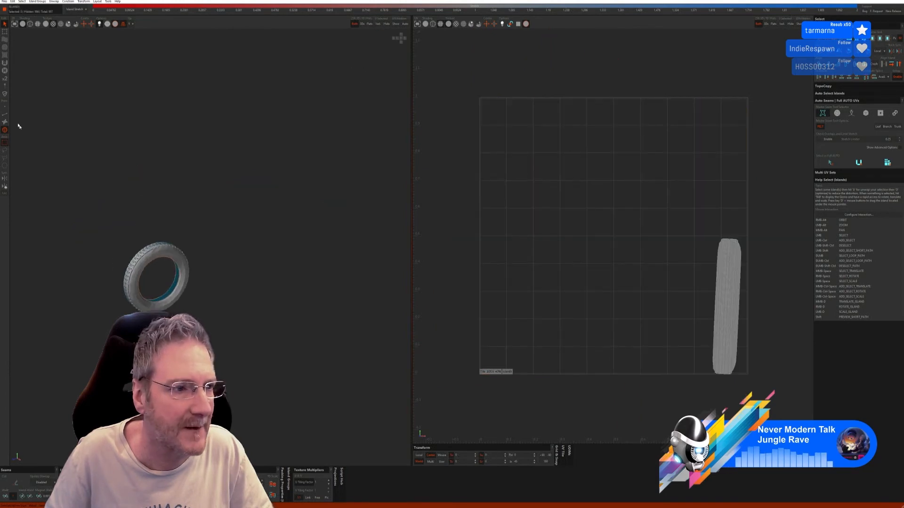
click(5, 114)
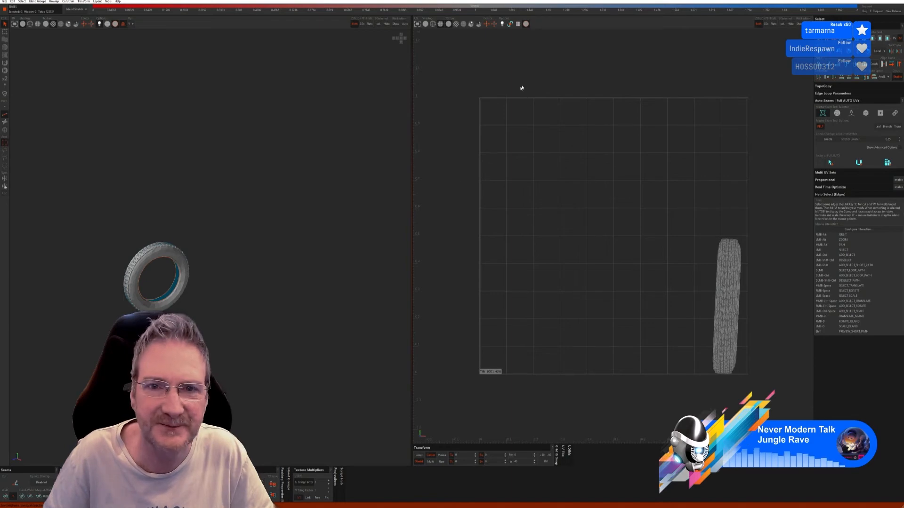
Cut the isolated front tyre along automatic seams, unfold and pack it, and show the whole car
click(887, 162)
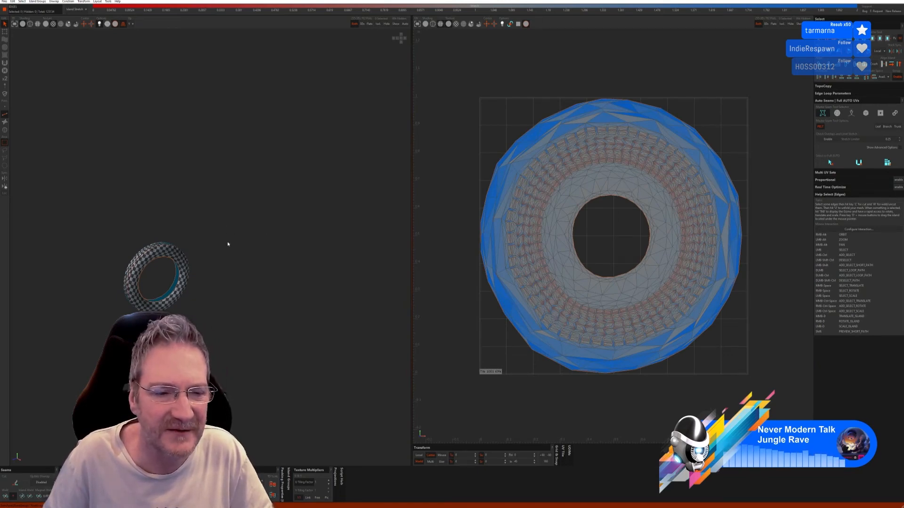
mouse_move(207, 246)
alt+mouse_down()
mouse_move(220, 244)
mouse_move(192, 245)
mouse_move(250, 236)
mouse_move(206, 241)
alt+mouse_up()
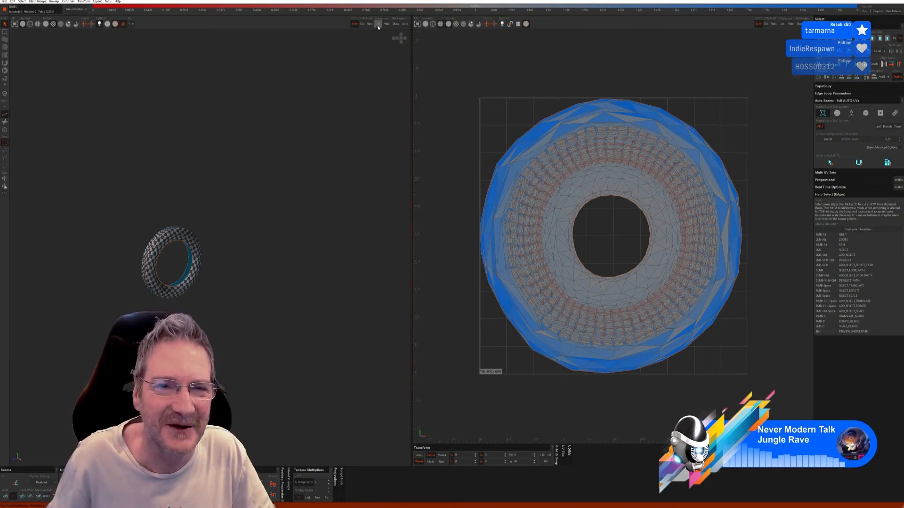
click(396, 24)
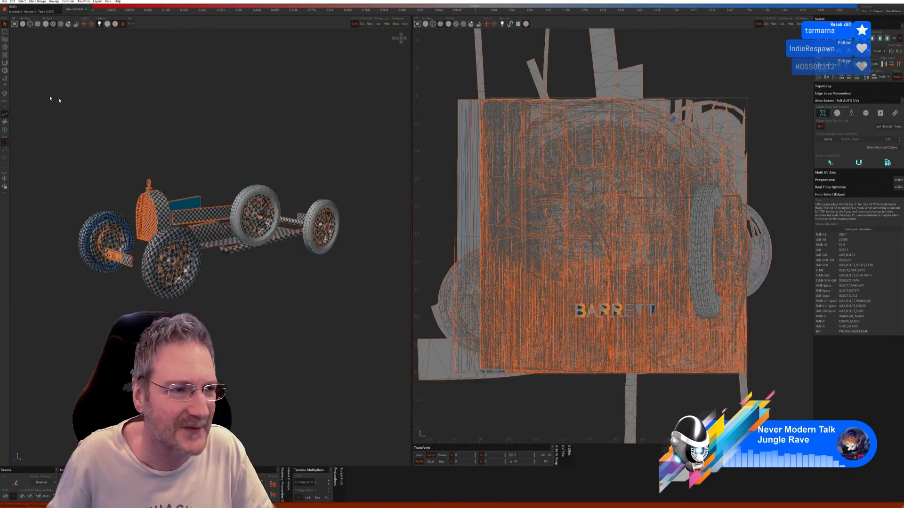
Isolate the grey rear tyre on this side, unfold and pack it with automatic pelt seams, and show all parts
click(4, 130)
click(315, 213)
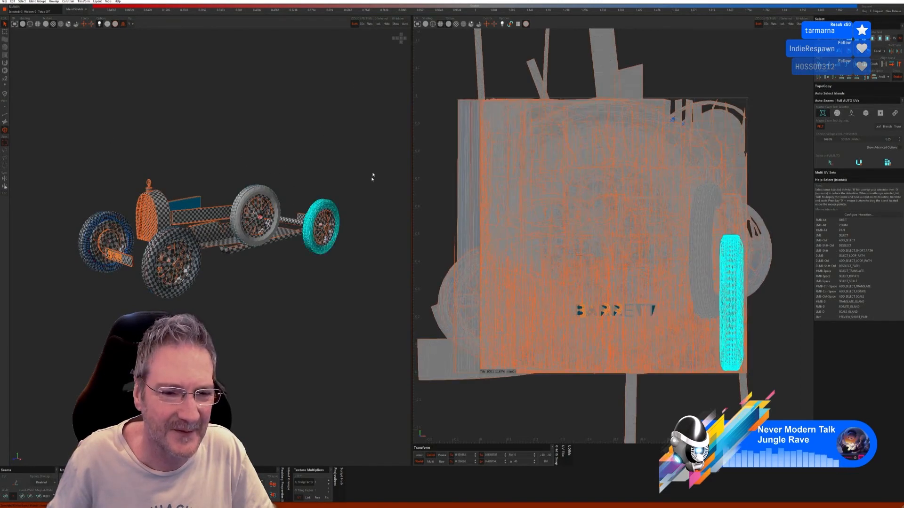
click(377, 24)
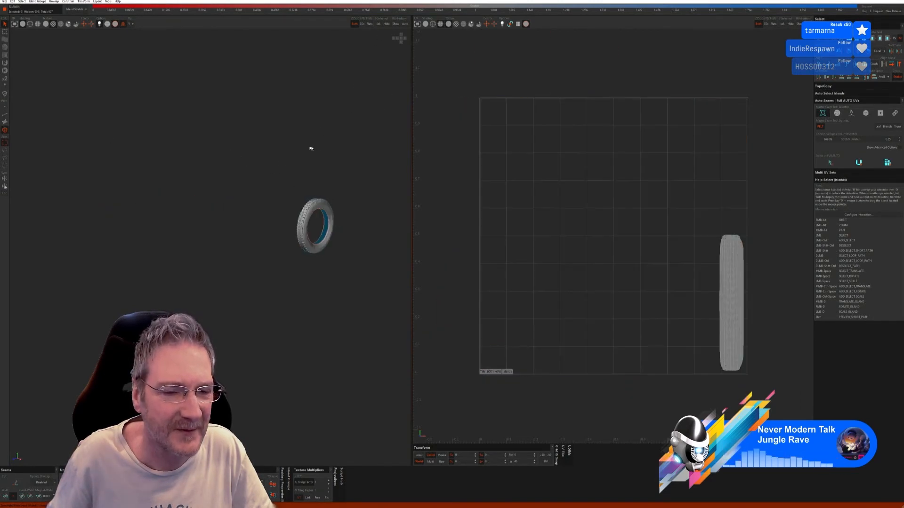
click(4, 115)
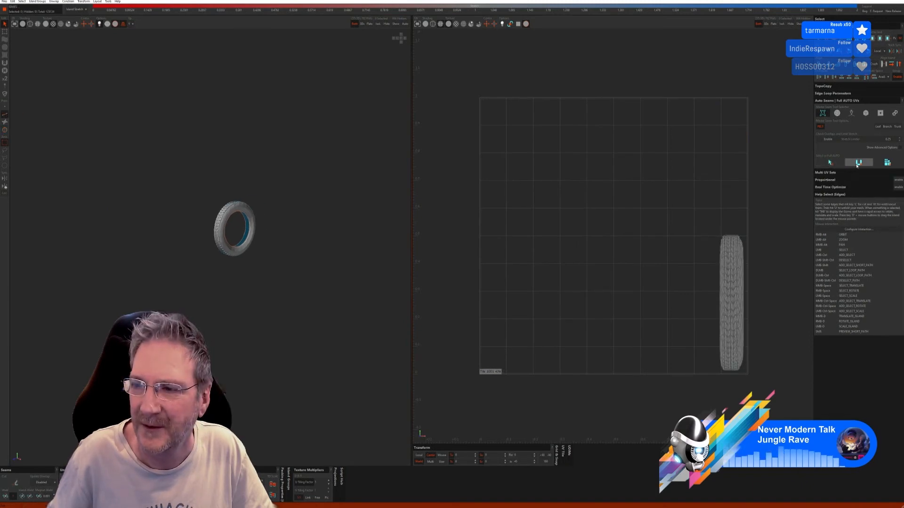
click(887, 163)
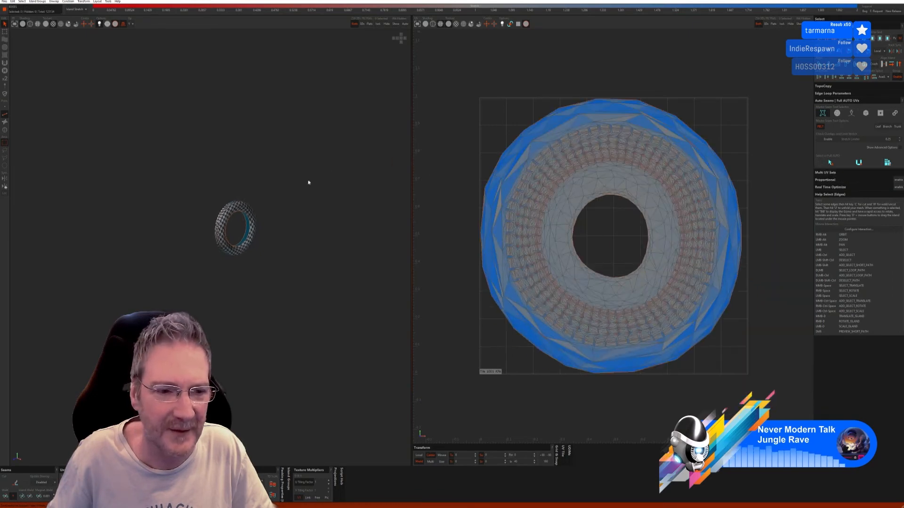
click(395, 24)
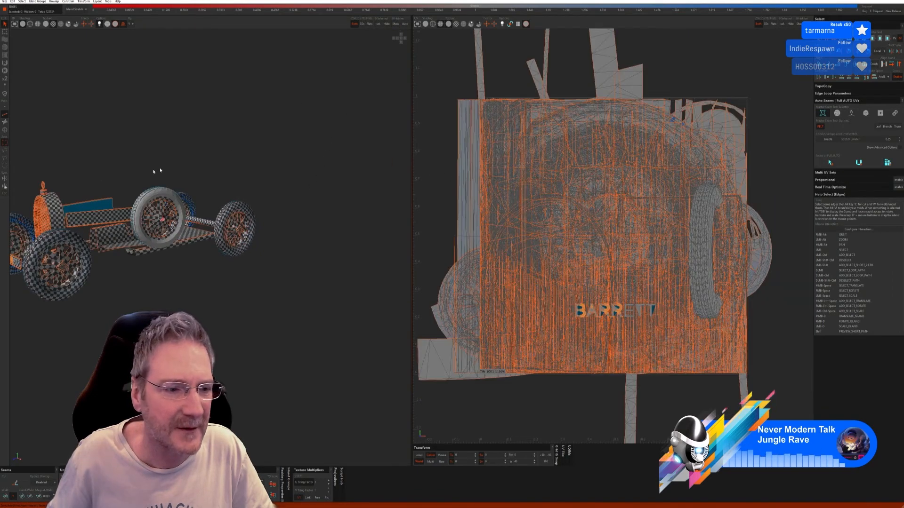
Isolate the side-mounted middle tyre, unfold and pack it with automatic pelt seams, and bring back the whole car
click(6, 131)
click(157, 192)
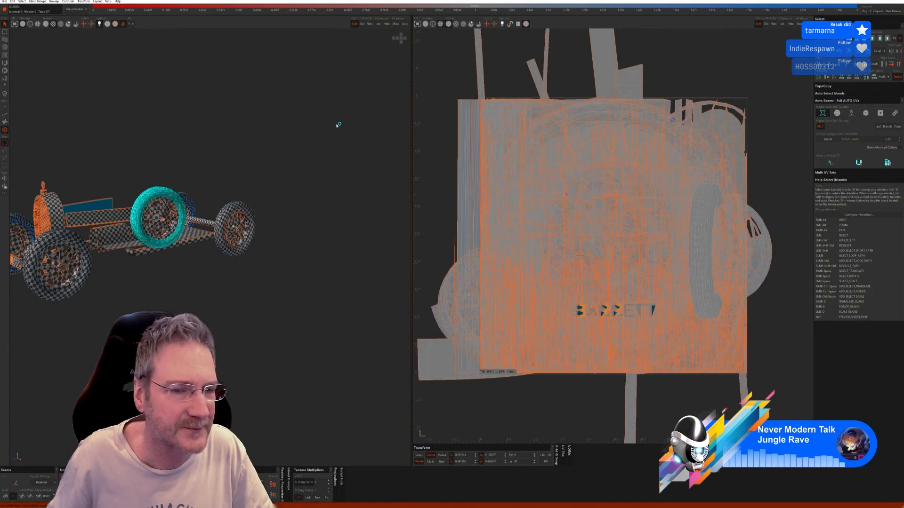
click(377, 24)
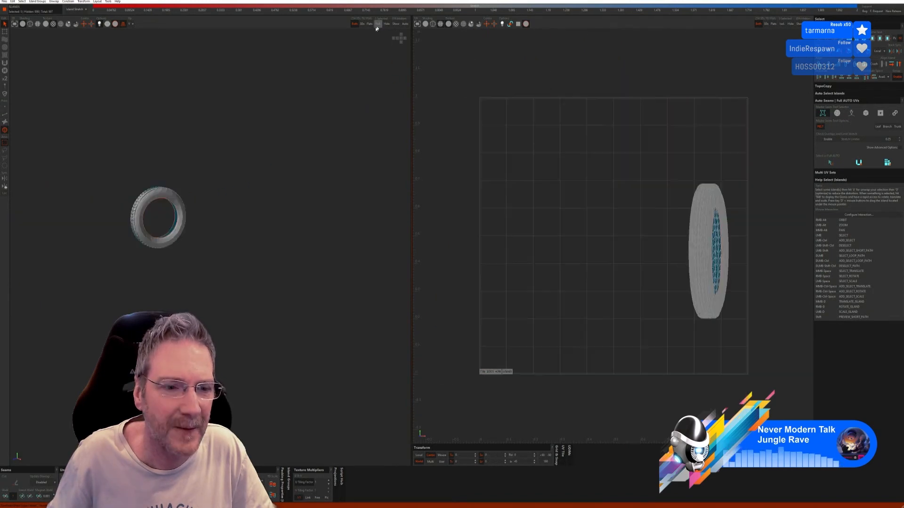
click(4, 116)
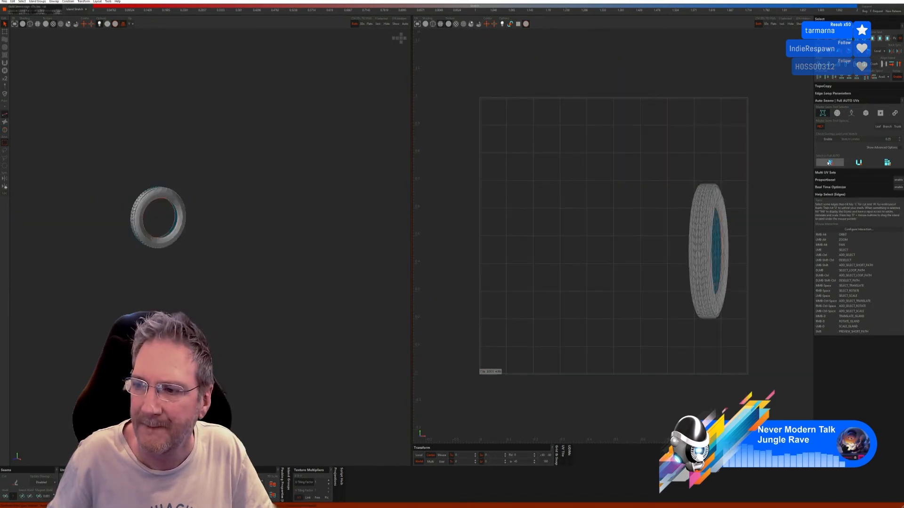
click(887, 163)
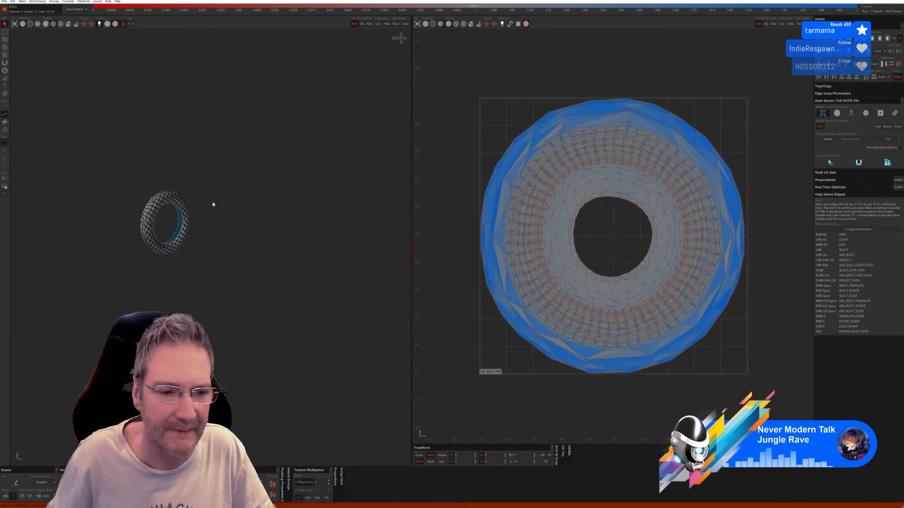
click(396, 24)
Select the full ring of small bolts around the rim on the outer face of the rear wheel
alt+right_drag(329, 141, 268, 172)
alt+middle_drag(269, 172, 330, 169)
alt+right_drag(291, 229, 252, 232)
scroll(306, 218, up, 6)
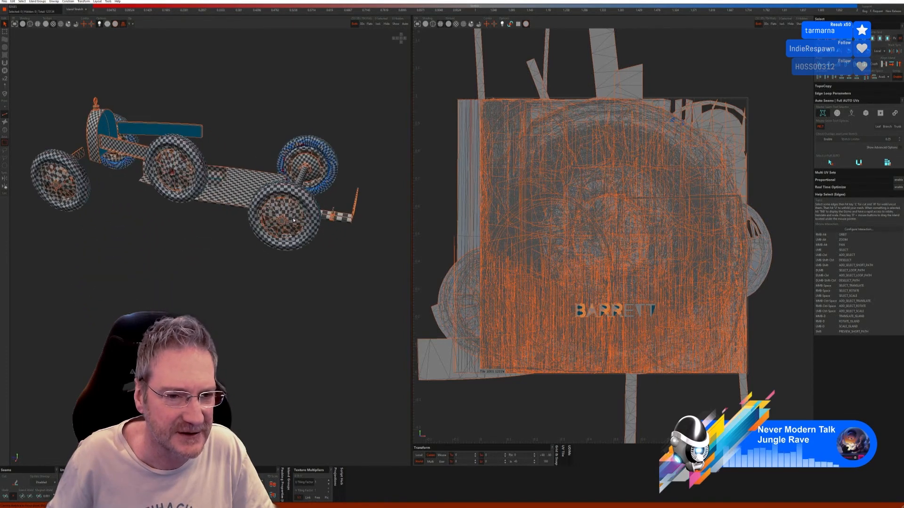
alt+right_drag(305, 221, 327, 221)
scroll(328, 222, down, 5)
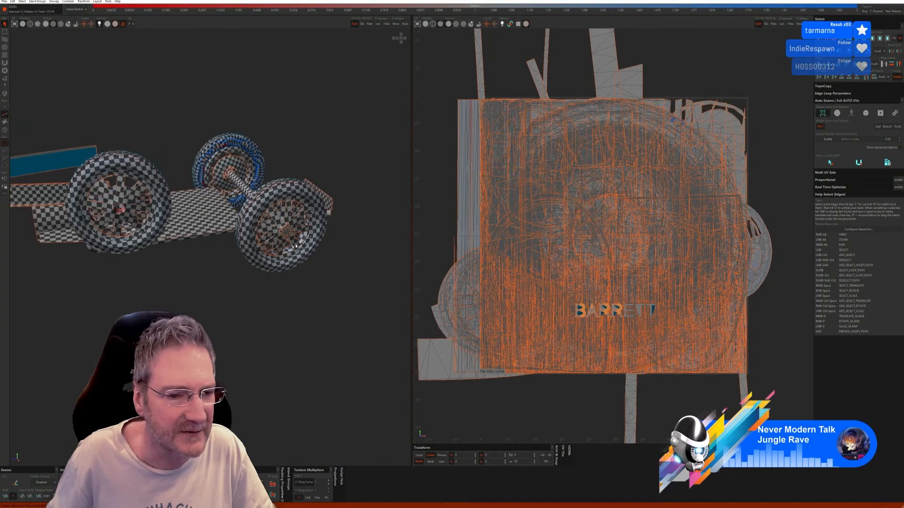
scroll(316, 237, up, 9)
scroll(315, 237, up, 4)
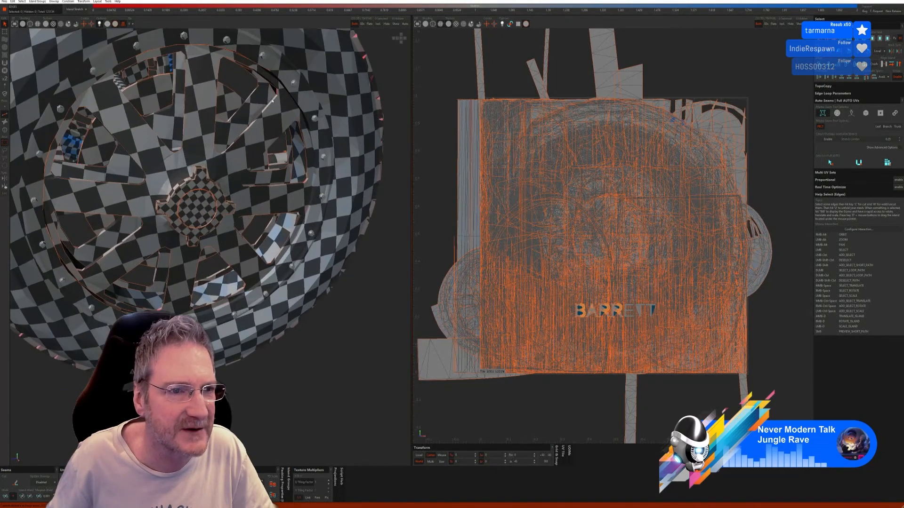
alt+middle_drag(263, 116, 306, 128)
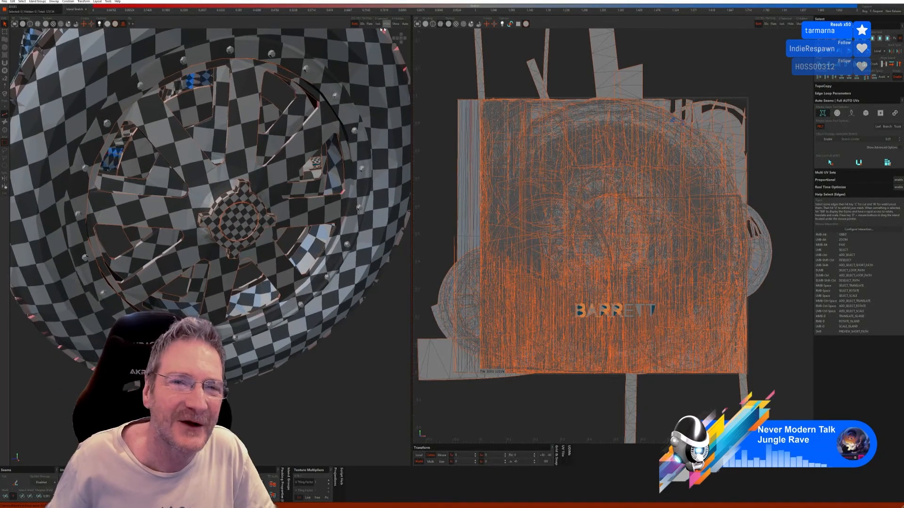
click(4, 130)
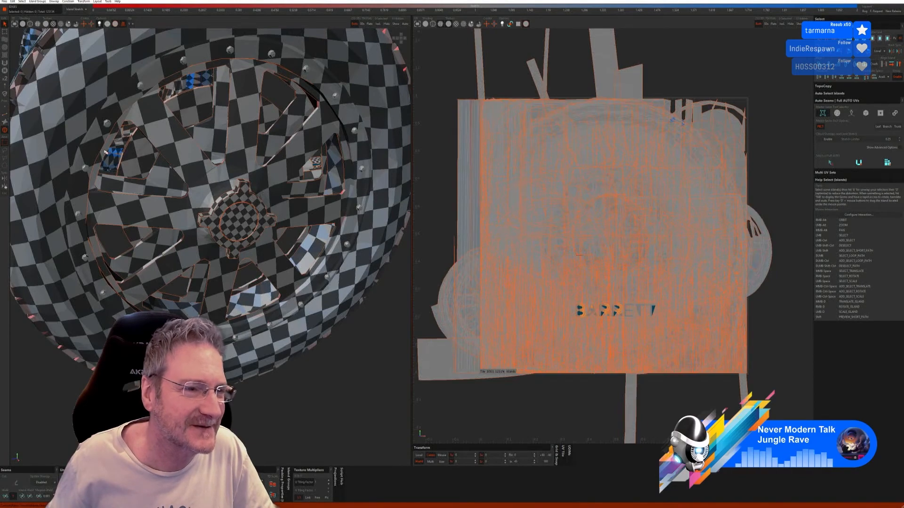
click(108, 124)
click(140, 87)
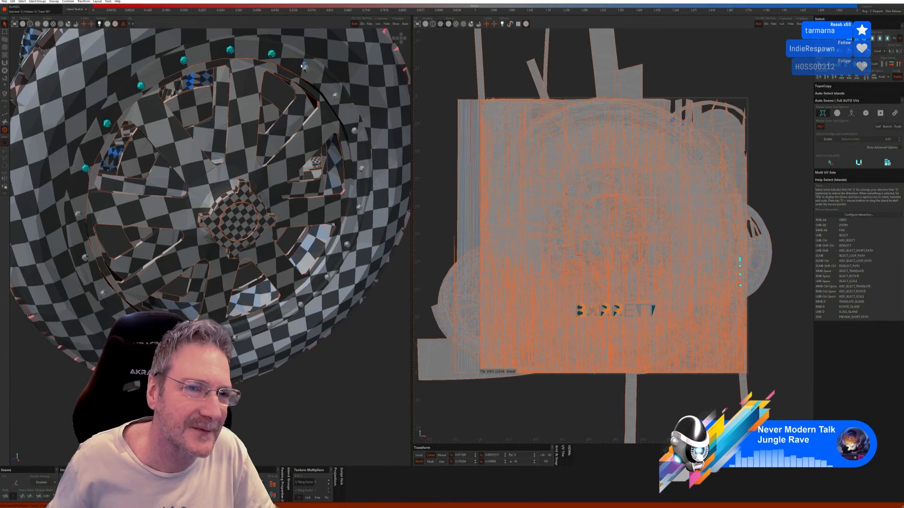
click(354, 131)
click(363, 170)
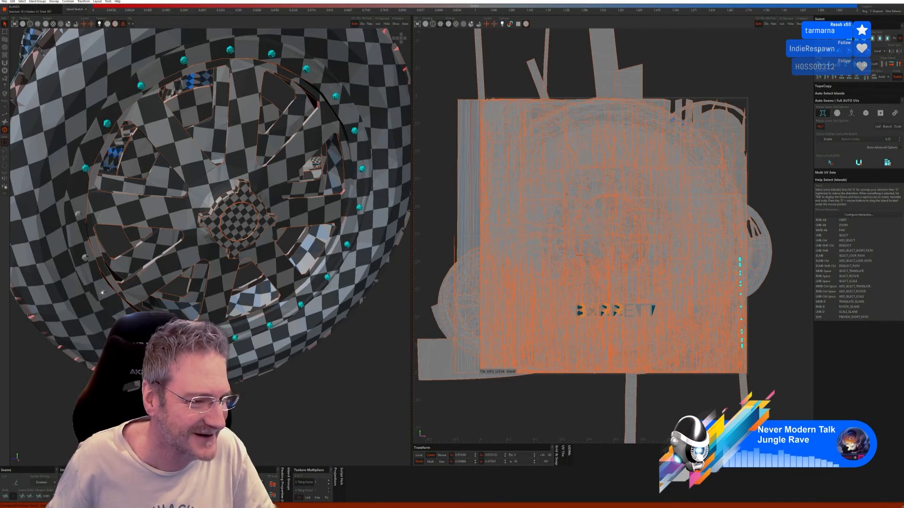
ctrl+click(78, 216)
scroll(110, 228, down, 2)
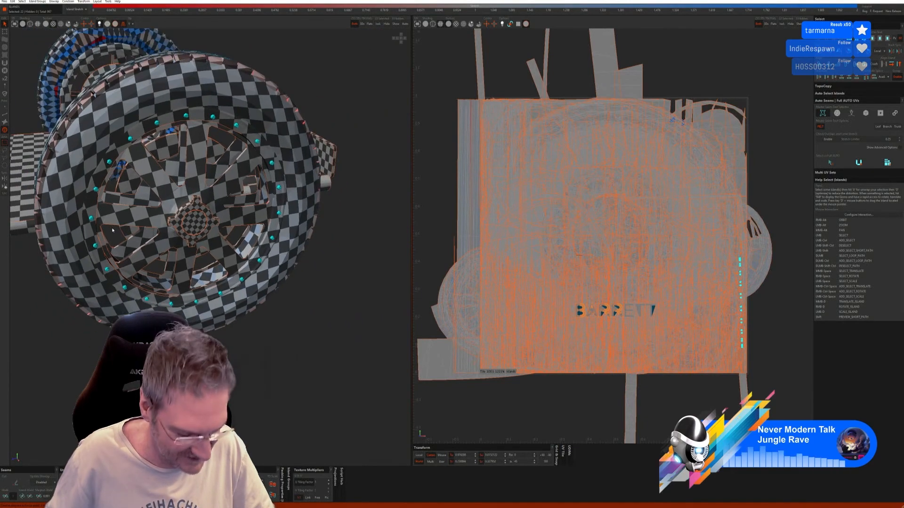
Isolate the selected rim bolts, auto-seam them with a method other than pelt, unfold and pack them, and show all parts
click(378, 23)
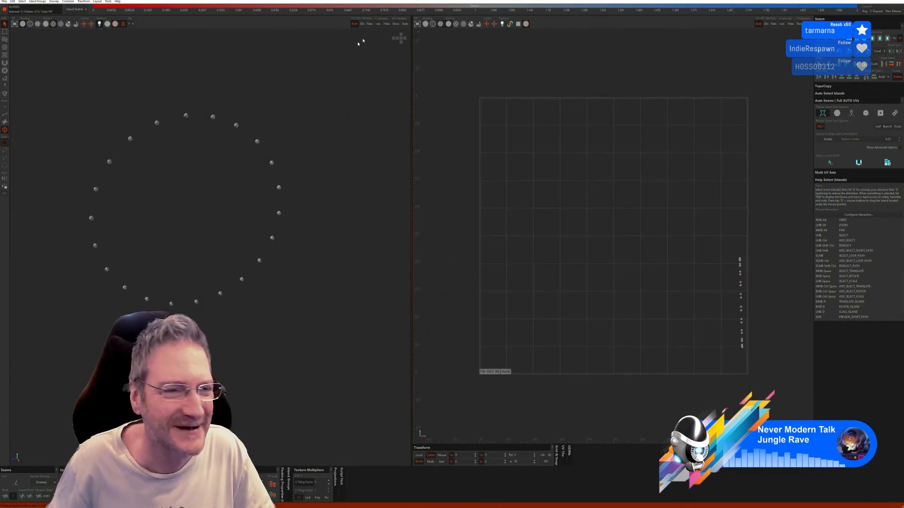
click(10, 115)
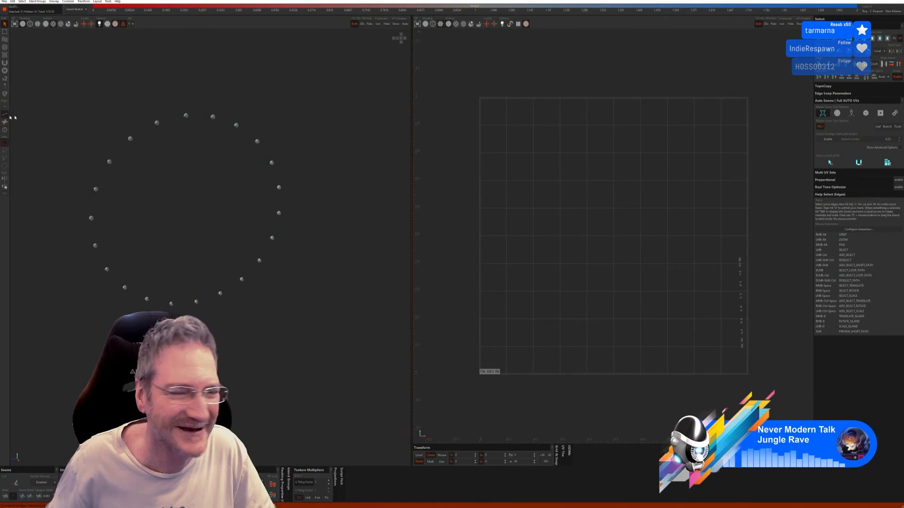
click(837, 113)
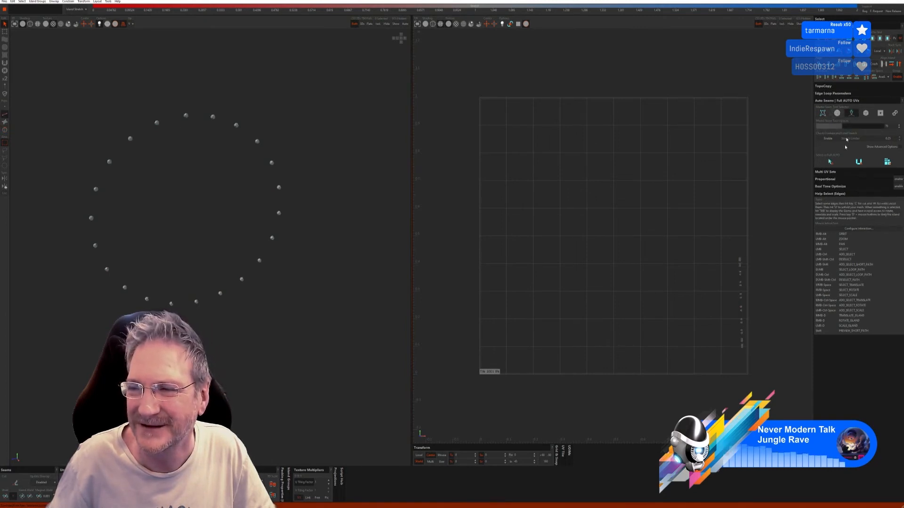
click(830, 163)
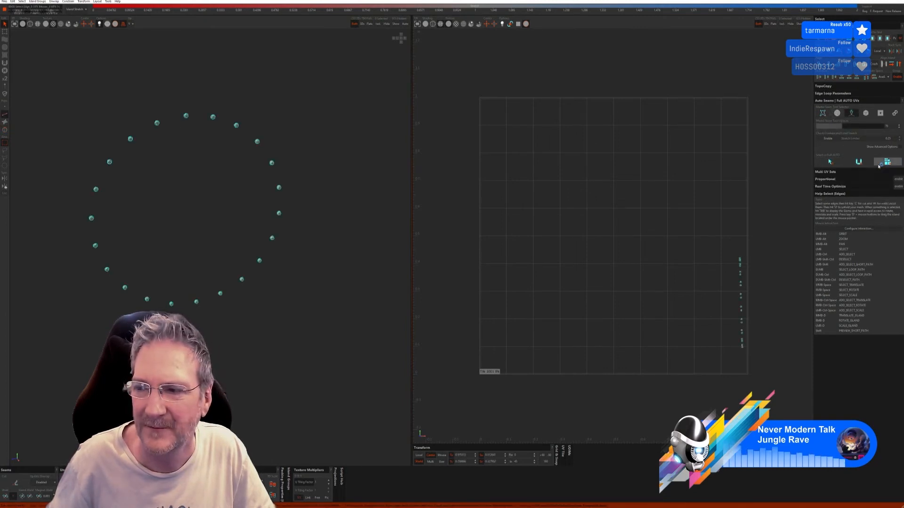
key(p)
scroll(214, 117, up, 10)
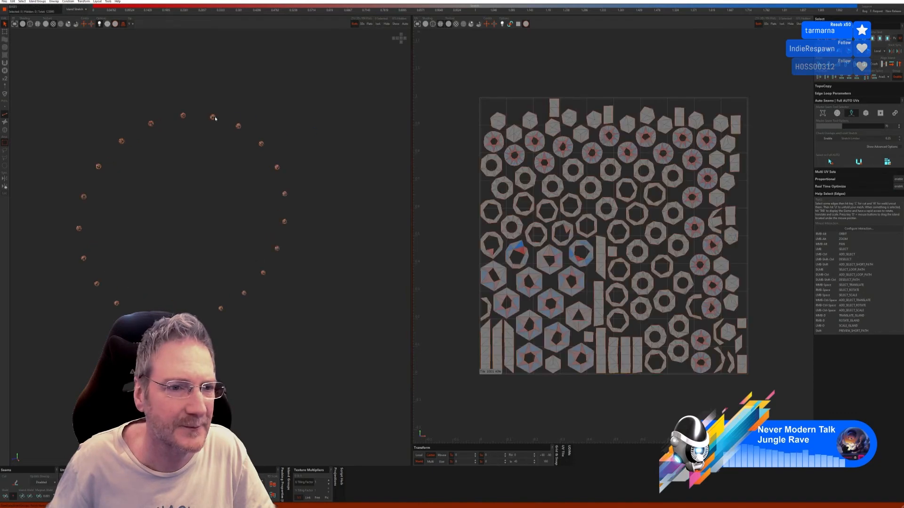
click(396, 24)
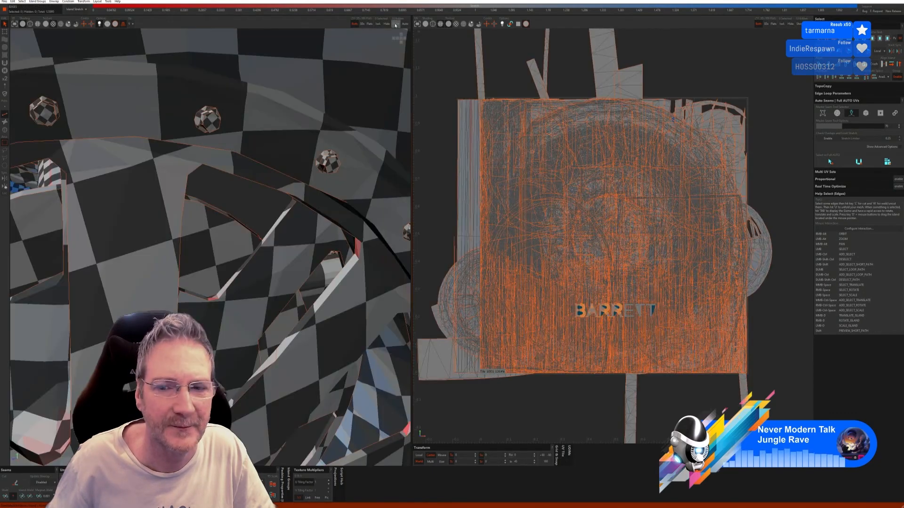
Select the full ring of small bolts around the rim on the outer face of the side-mounted middle wheel
scroll(249, 194, down, 6)
scroll(249, 194, down, 6)
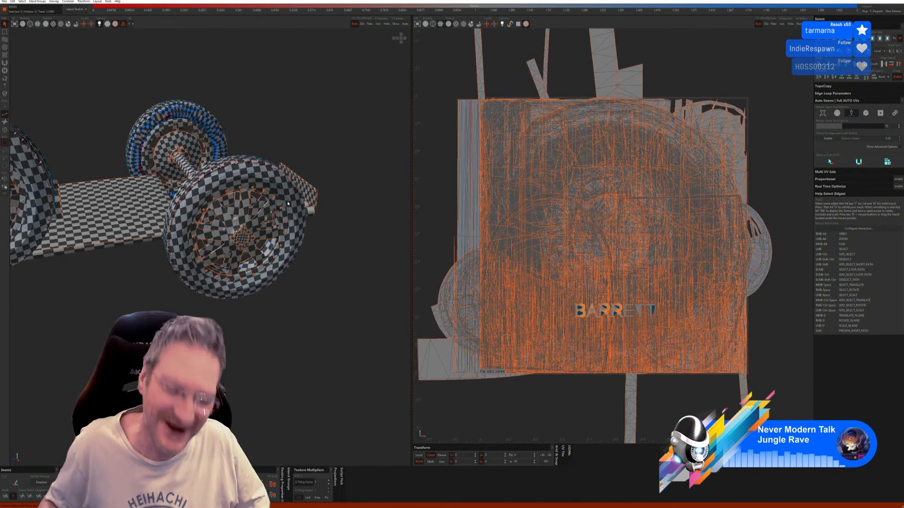
alt+drag(305, 228, 241, 298)
alt+right_drag(241, 298, 221, 264)
alt+drag(221, 264, 37, 103)
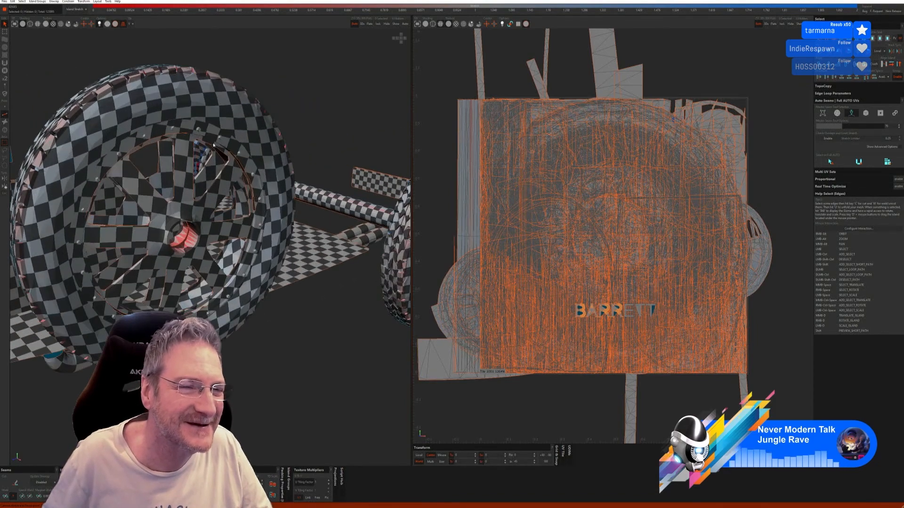
click(4, 130)
scroll(174, 131, up, 2)
click(173, 129)
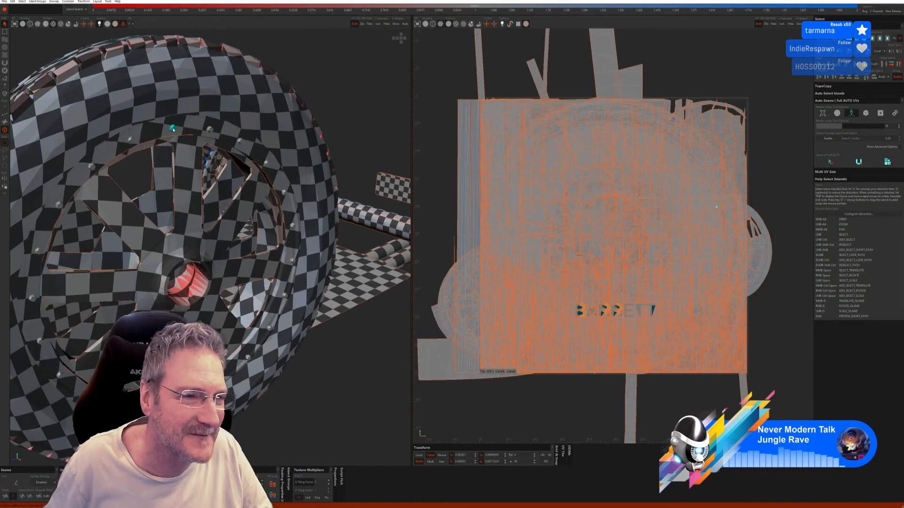
scroll(206, 130, up, 2)
ctrl+click(212, 129)
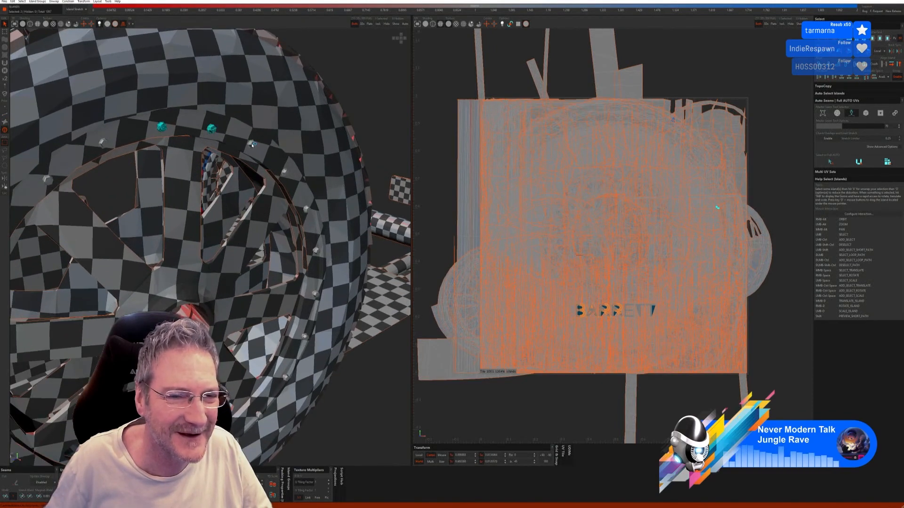
ctrl+click(252, 144)
ctrl+click(307, 209)
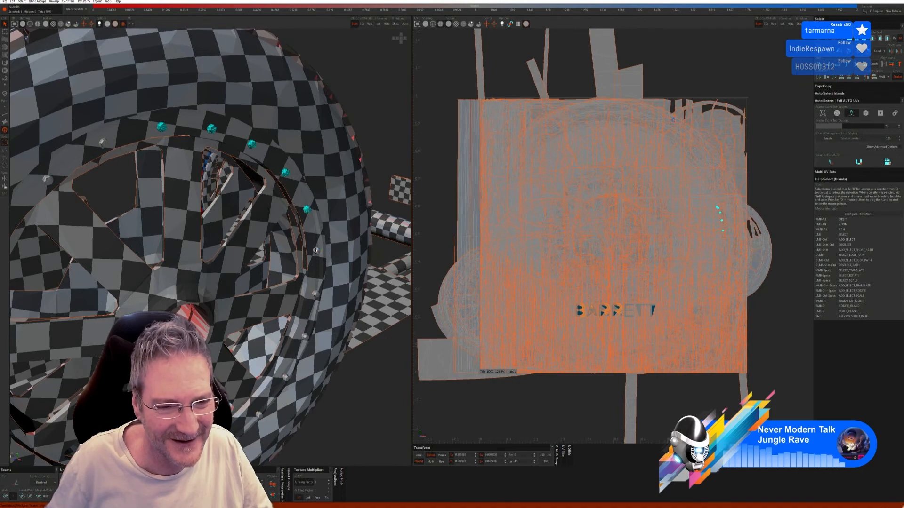
ctrl+click(315, 295)
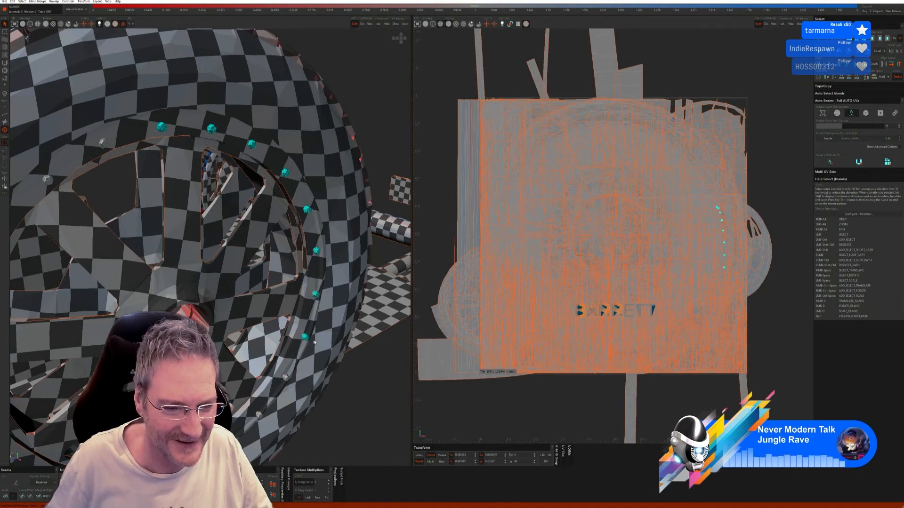
alt+middle_drag(311, 343, 323, 253)
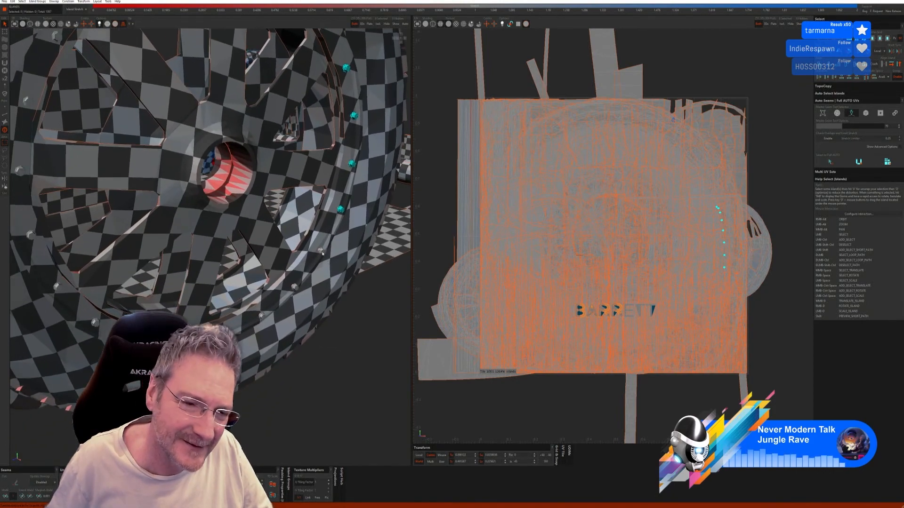
ctrl+click(322, 251)
ctrl+click(294, 287)
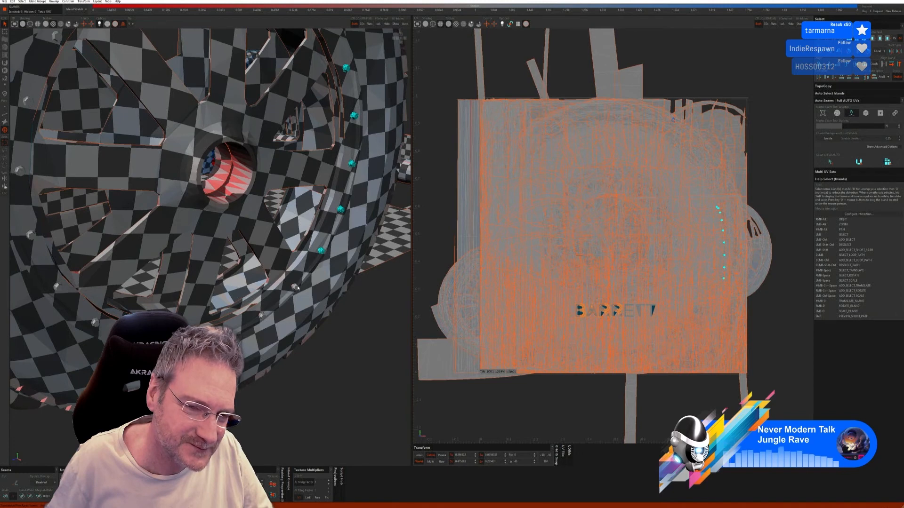
ctrl+click(261, 316)
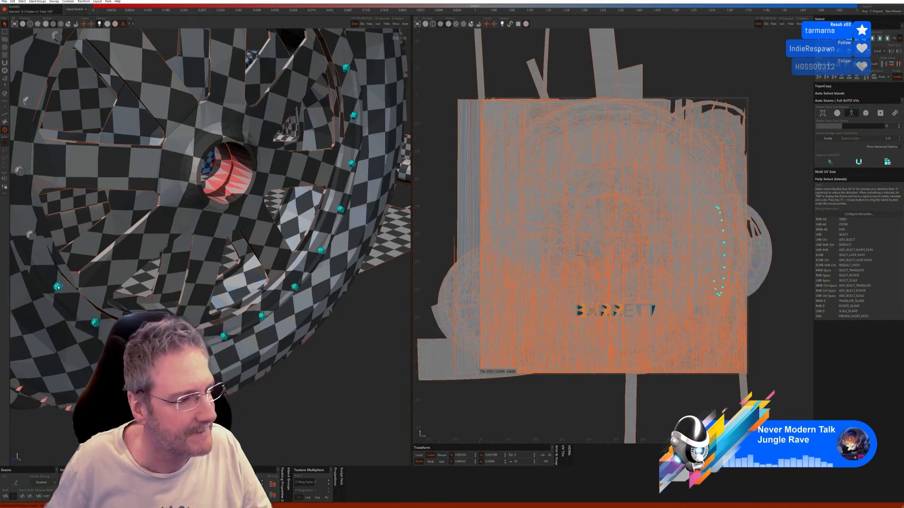
alt+middle_drag(151, 241, 230, 306)
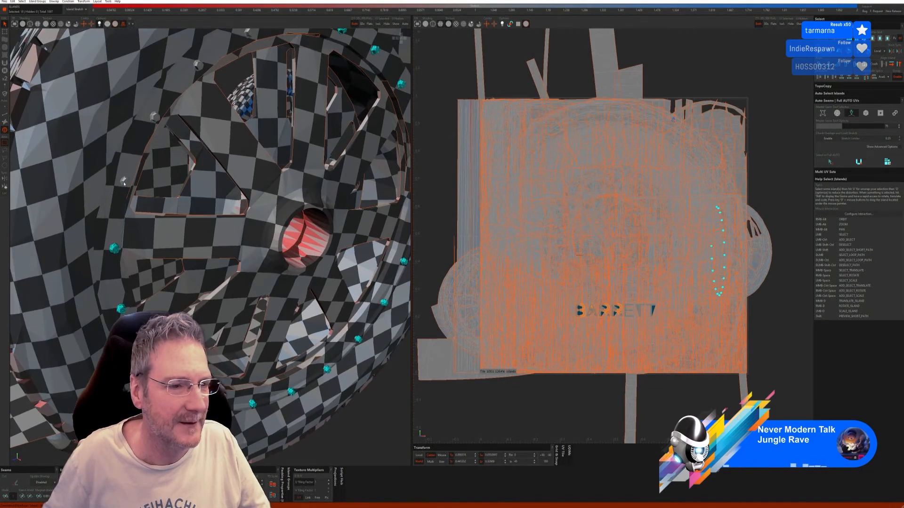
ctrl+click(154, 117)
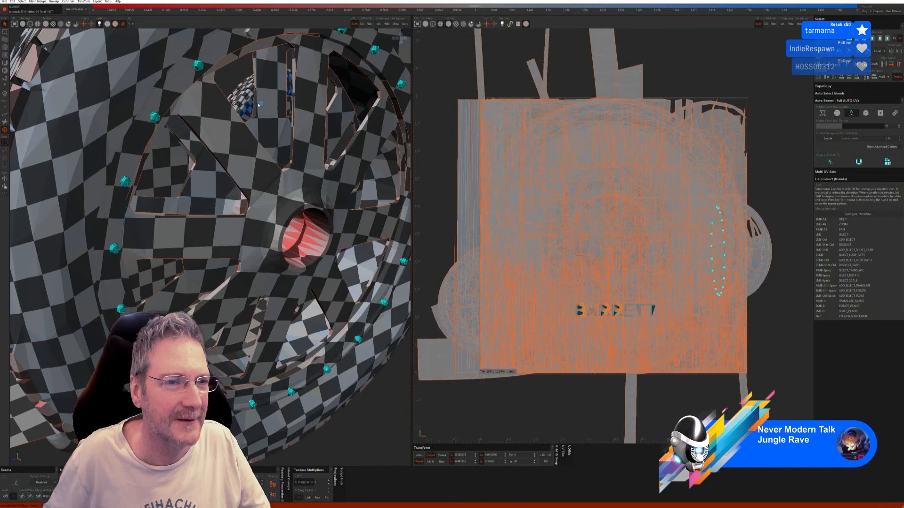
alt+drag(258, 104, 234, 148)
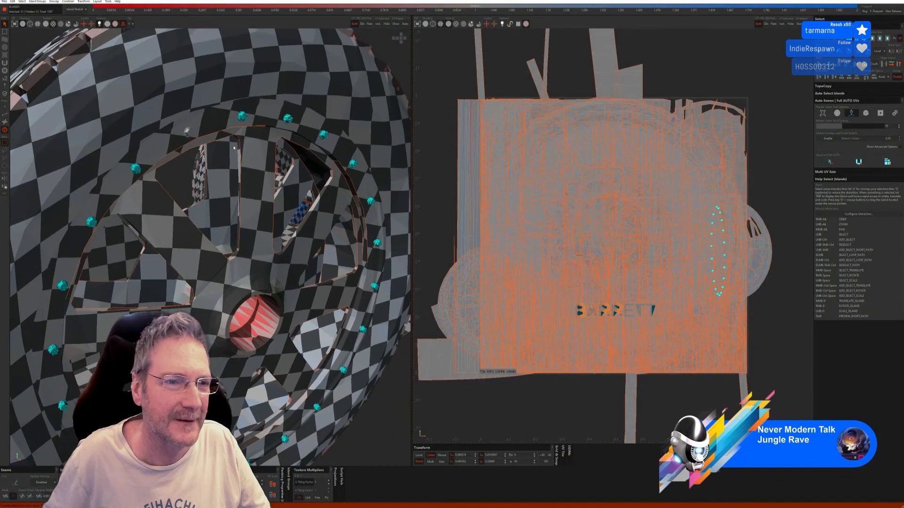
Isolate the selected middle-wheel rim bolts, cut automatic seams, unfold and pack them, and bring back all parts
click(379, 24)
scroll(258, 180, down, 2)
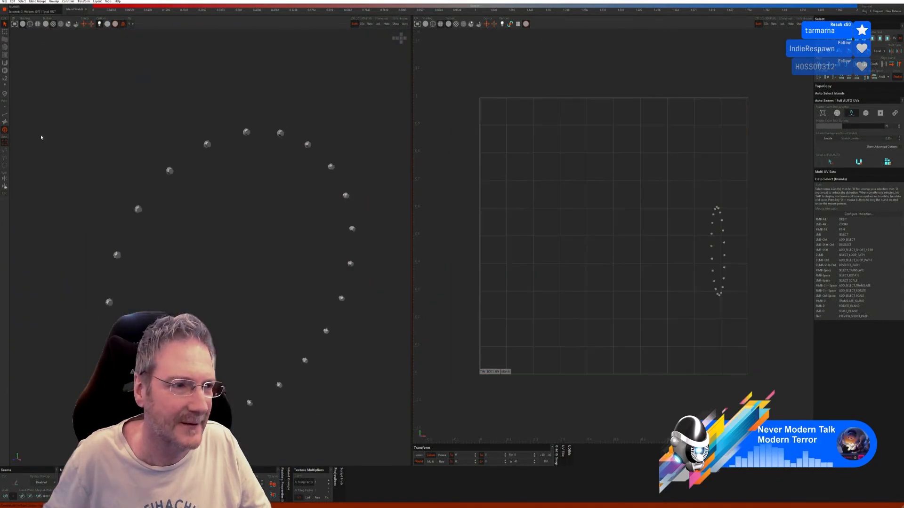
click(7, 115)
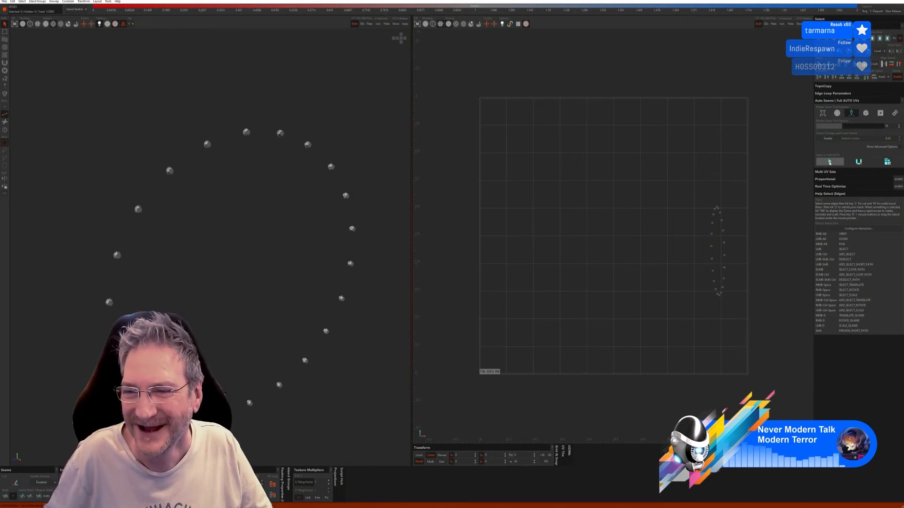
click(887, 163)
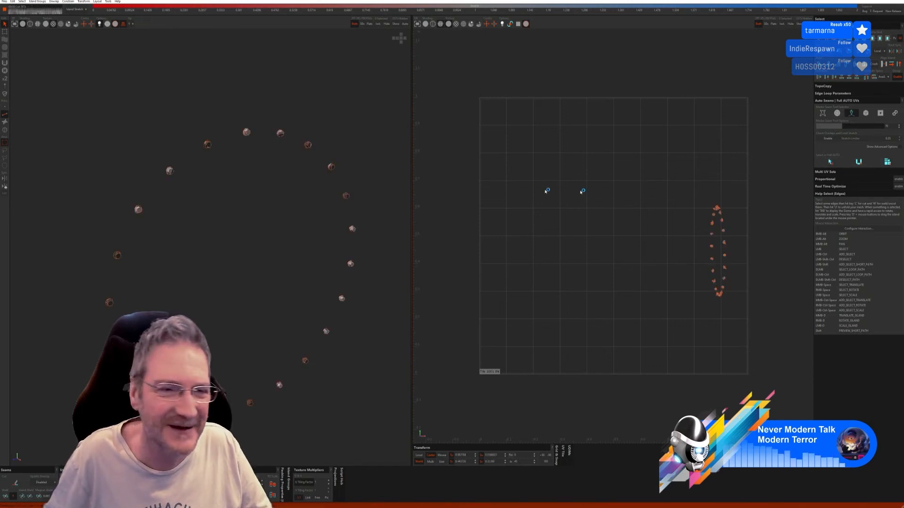
click(395, 24)
Select the full ring of small bolts around the rim on the outer face of the near front wheel
scroll(279, 181, down, 5)
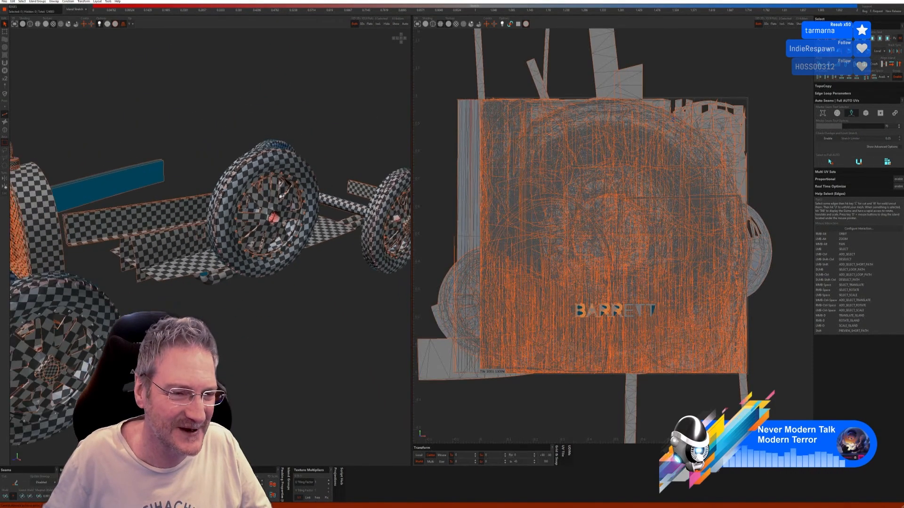
scroll(280, 197, down, 3)
alt+middle_drag(111, 293, 224, 224)
scroll(224, 223, up, 3)
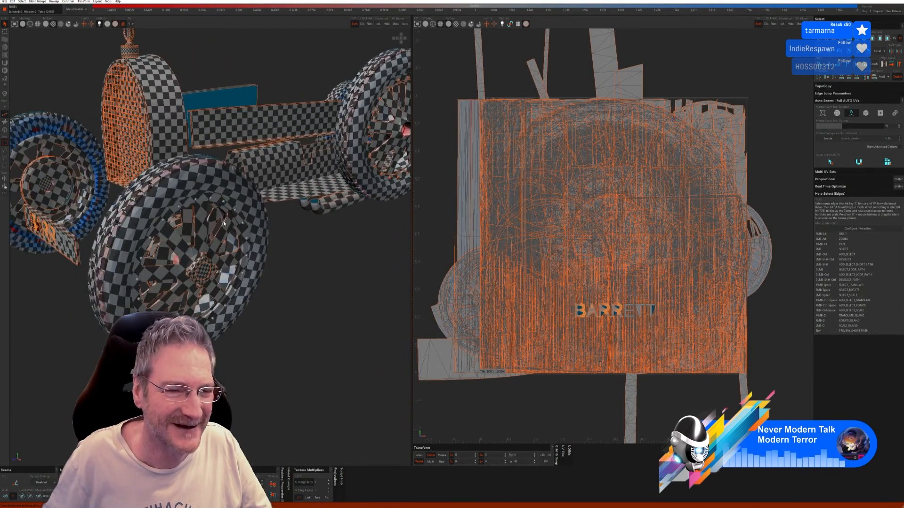
scroll(224, 223, up, 3)
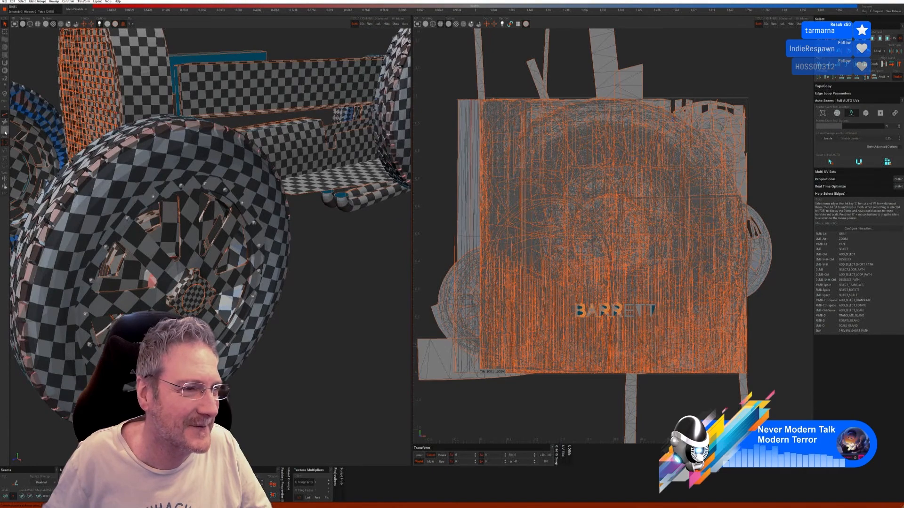
click(5, 131)
scroll(183, 192, up, 1)
scroll(214, 194, up, 2)
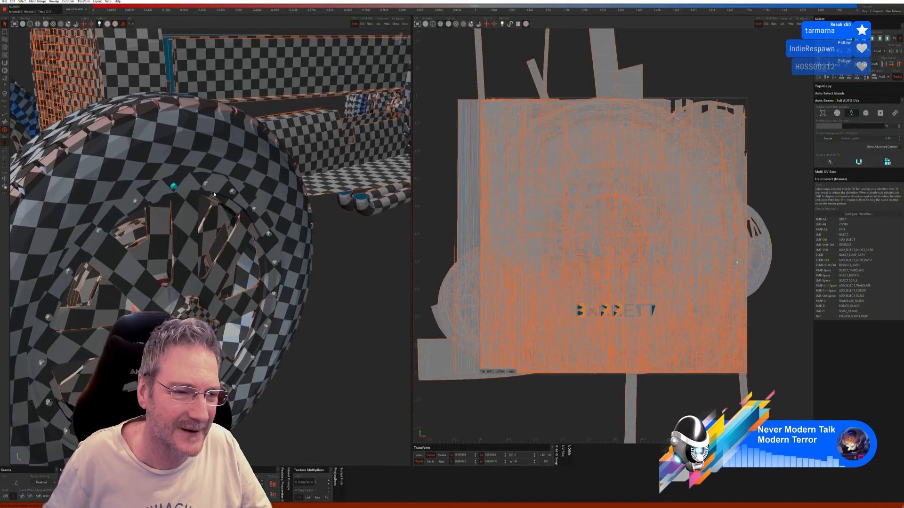
ctrl+click(233, 191)
ctrl+click(254, 208)
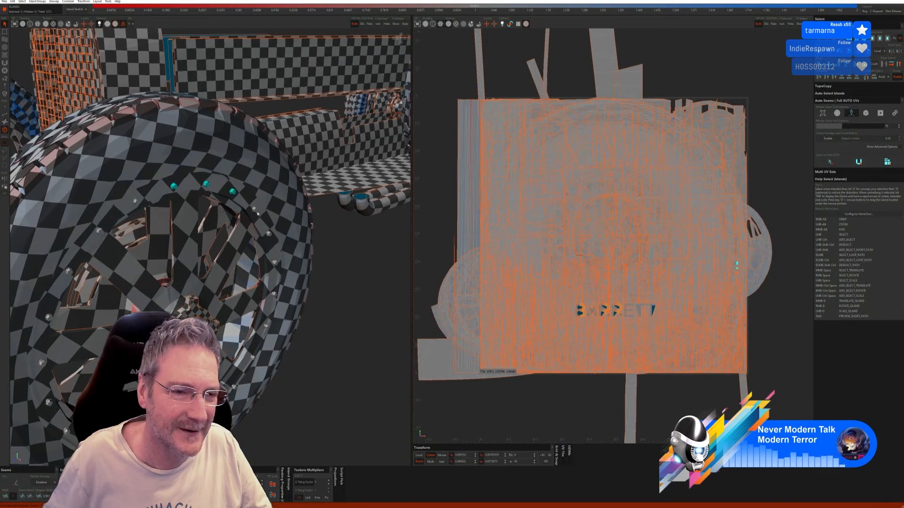
ctrl+click(269, 233)
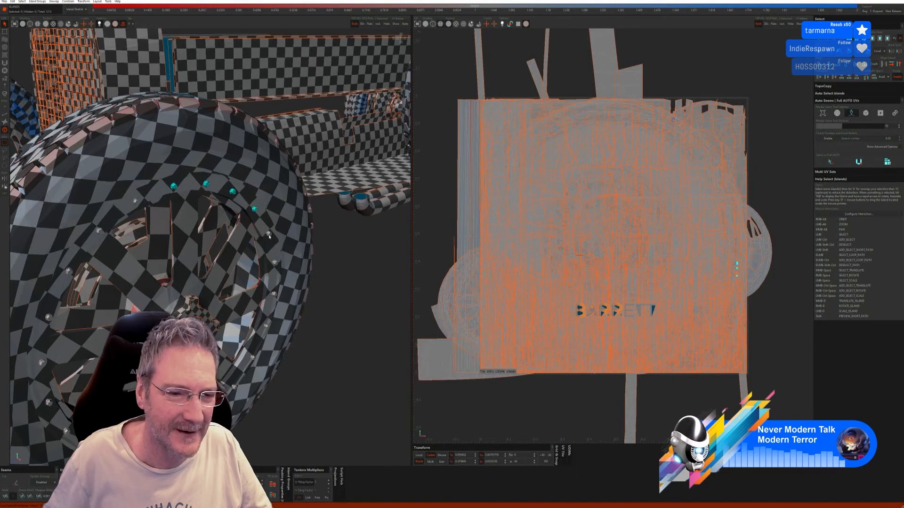
ctrl+click(275, 262)
ctrl+click(274, 294)
ctrl+click(267, 328)
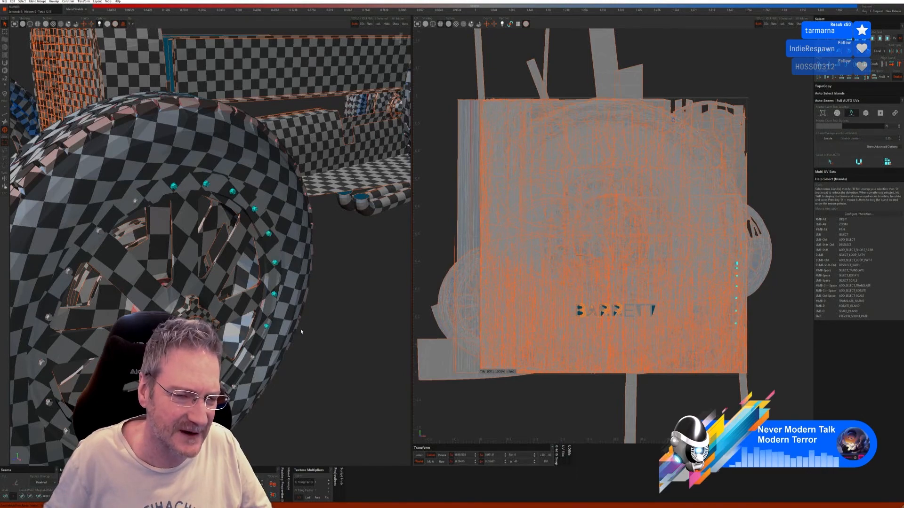
alt+right_drag(268, 329, 317, 250)
ctrl+click(317, 249)
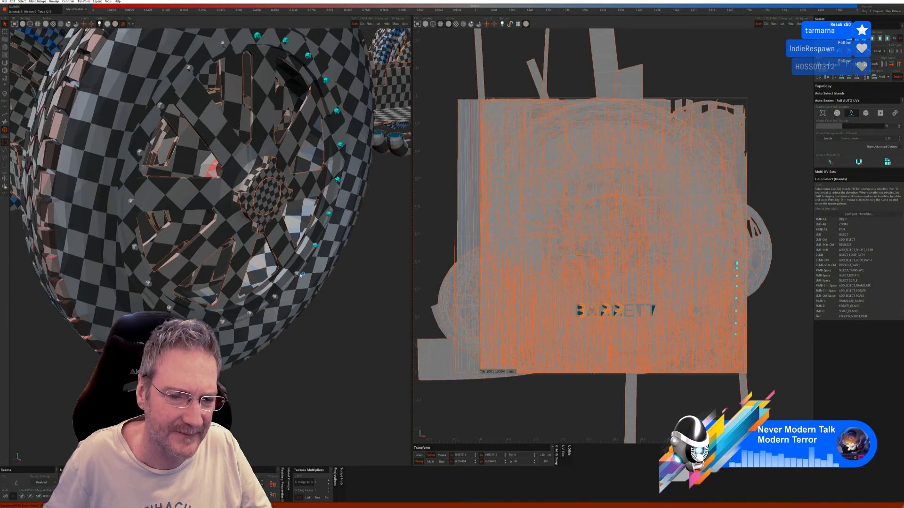
ctrl+click(296, 273)
ctrl+click(275, 297)
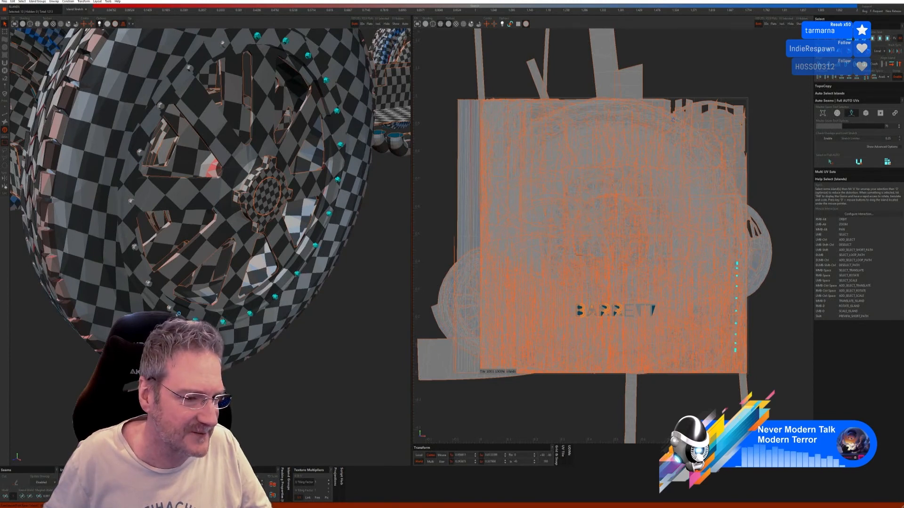
ctrl+click(170, 309)
ctrl+click(148, 283)
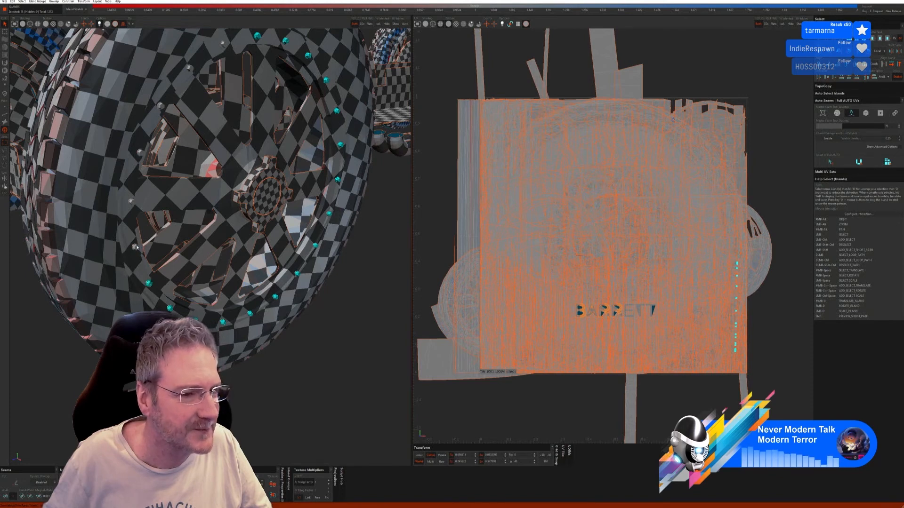
ctrl+click(135, 247)
ctrl+click(132, 202)
ctrl+click(141, 153)
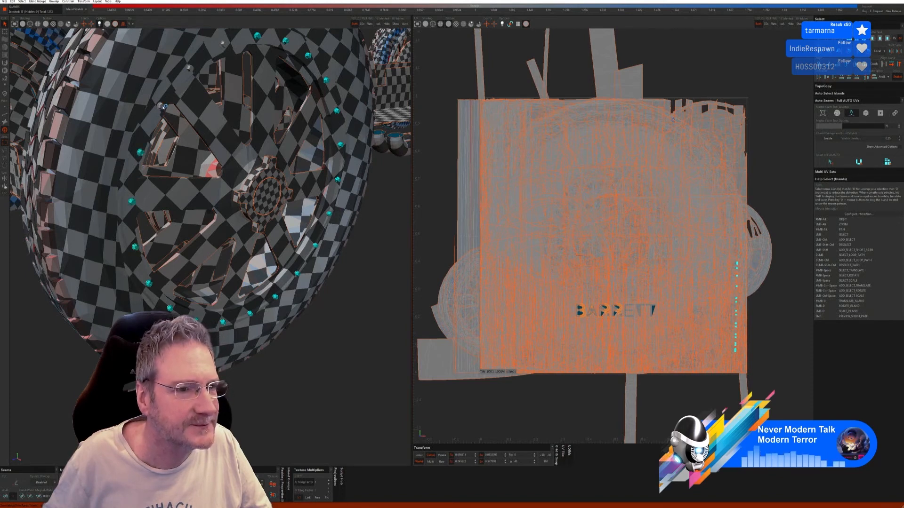
ctrl+click(191, 69)
ctrl+click(223, 44)
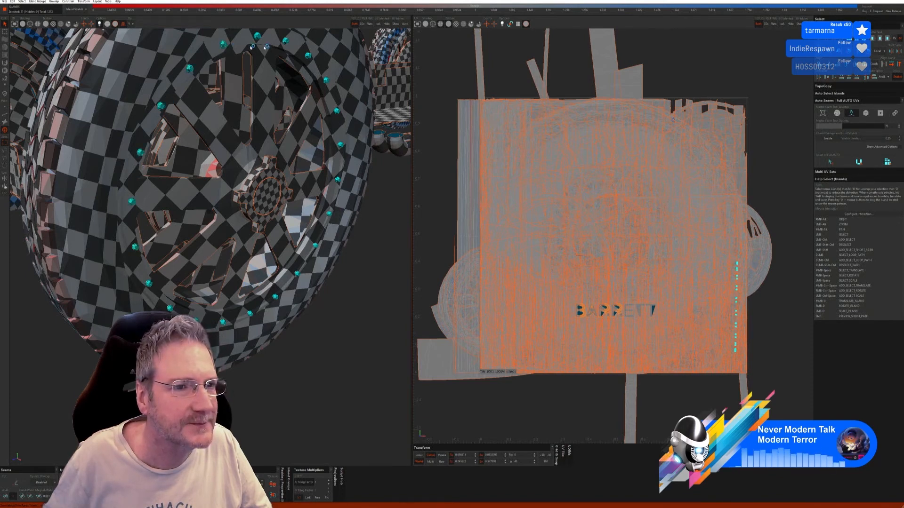
Isolate the near front wheel's rim bolts, auto-seam, unfold and pack them, and show the whole car
click(380, 26)
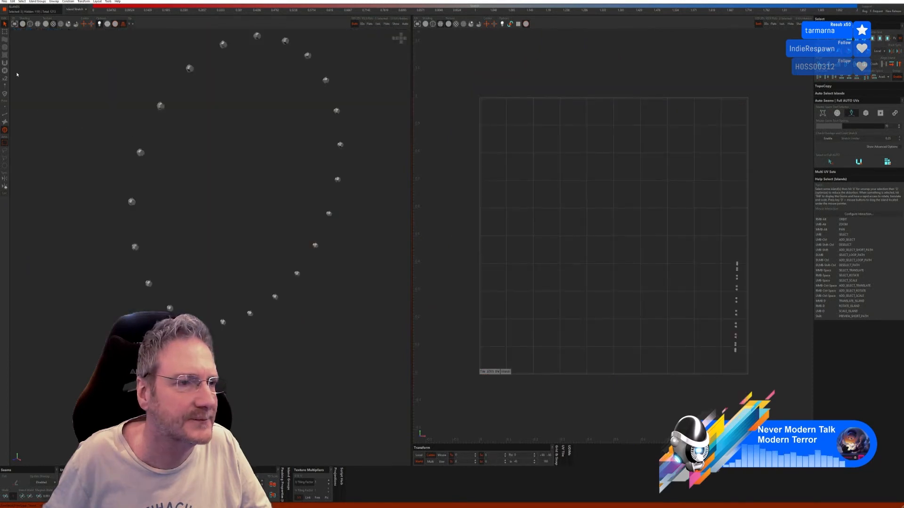
click(5, 115)
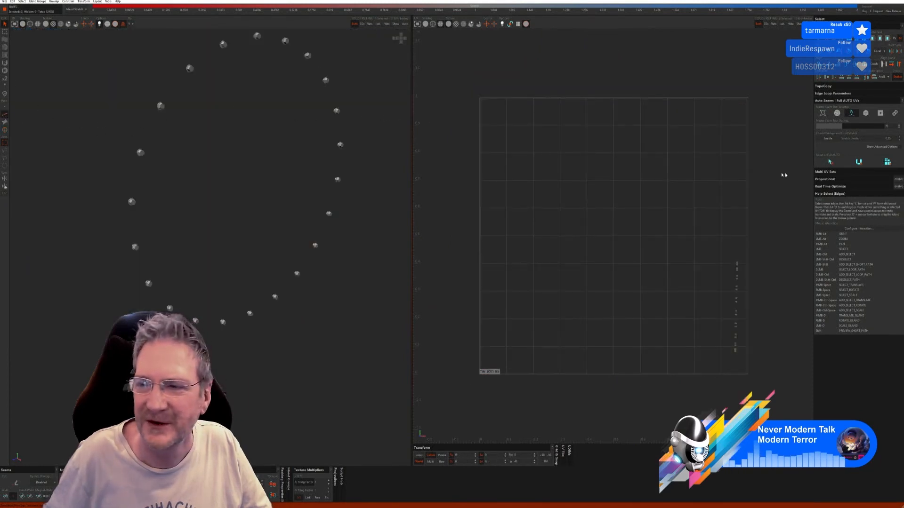
click(830, 162)
click(859, 163)
click(886, 163)
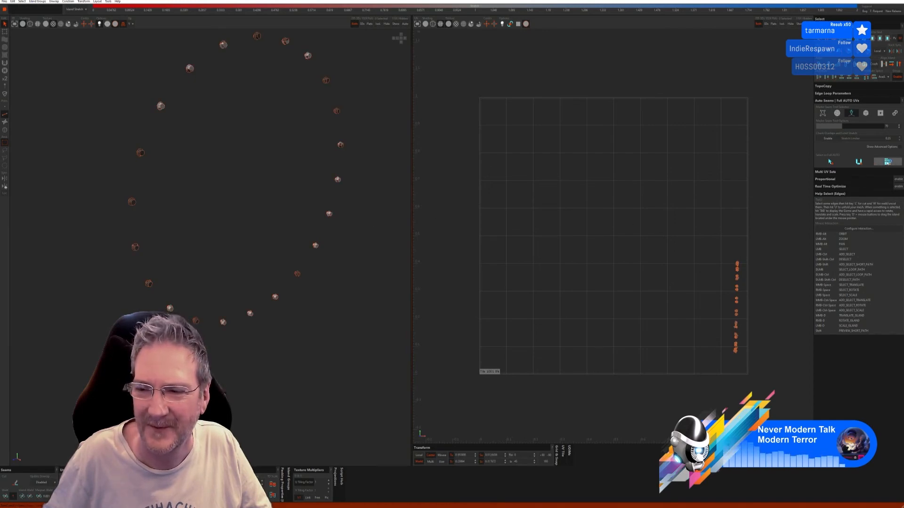
scroll(326, 213, down, 2)
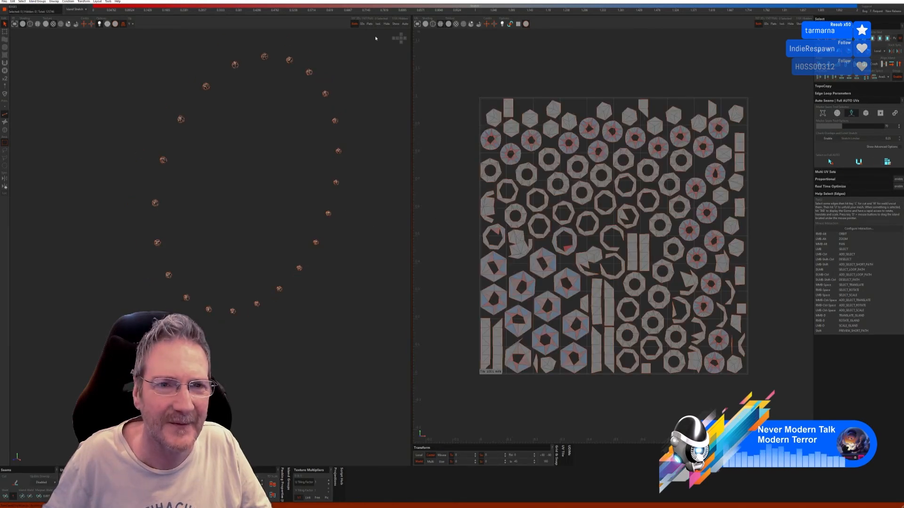
click(395, 24)
Select the full ring of small rim bolts on the outer face of the front wheel opposite the side-mounted wheel
scroll(282, 193, down, 5)
alt+right_drag(211, 245, 315, 267)
alt+right_drag(226, 262, 282, 242)
alt+middle_drag(301, 235, 255, 262)
scroll(314, 134, up, 3)
alt+middle_drag(367, 148, 283, 143)
click(5, 132)
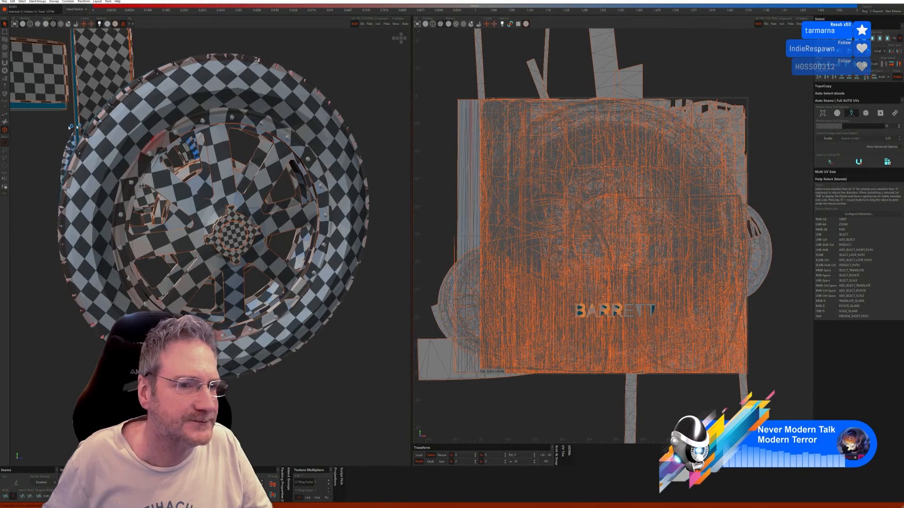
scroll(238, 122, up, 2)
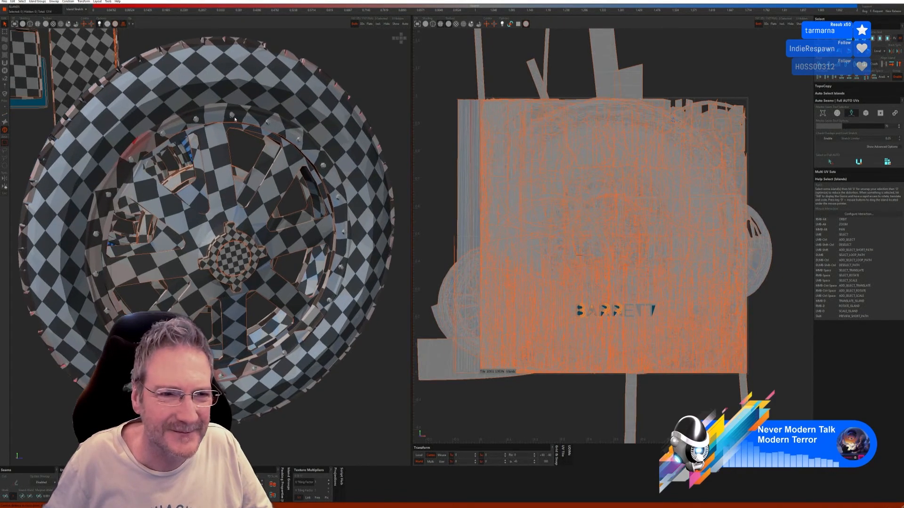
click(235, 118)
ctrl+click(268, 122)
ctrl+click(299, 139)
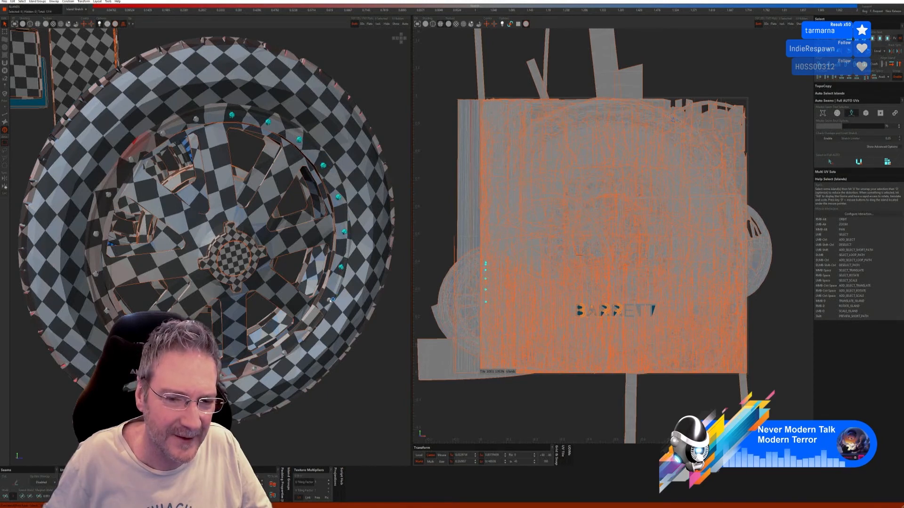
ctrl+click(311, 329)
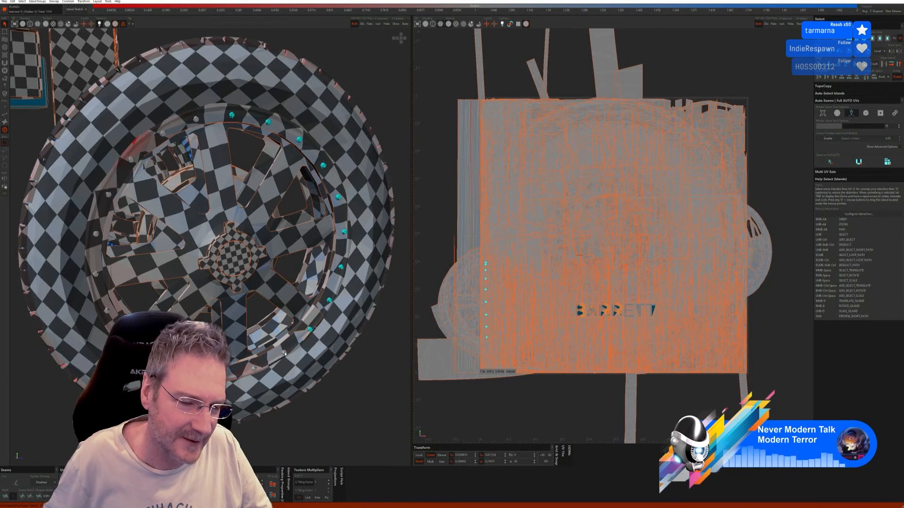
ctrl+click(284, 354)
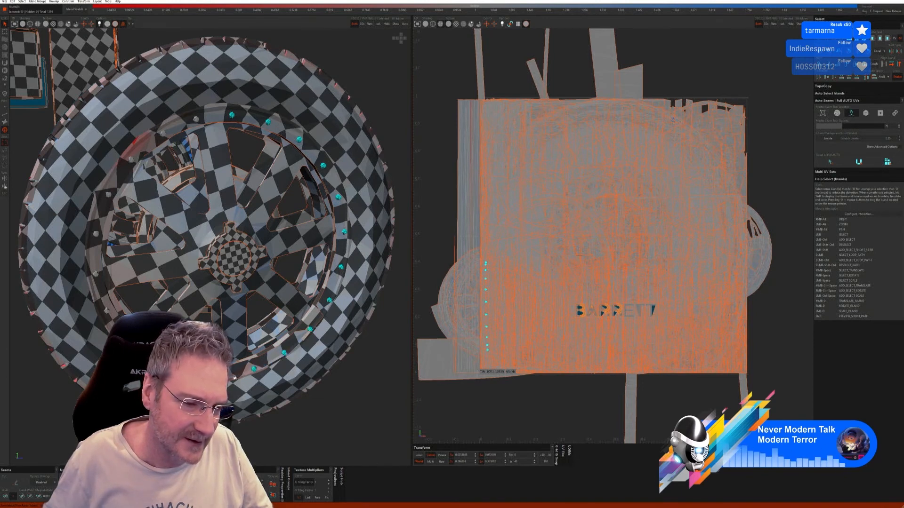
ctrl+click(106, 311)
ctrl+click(96, 274)
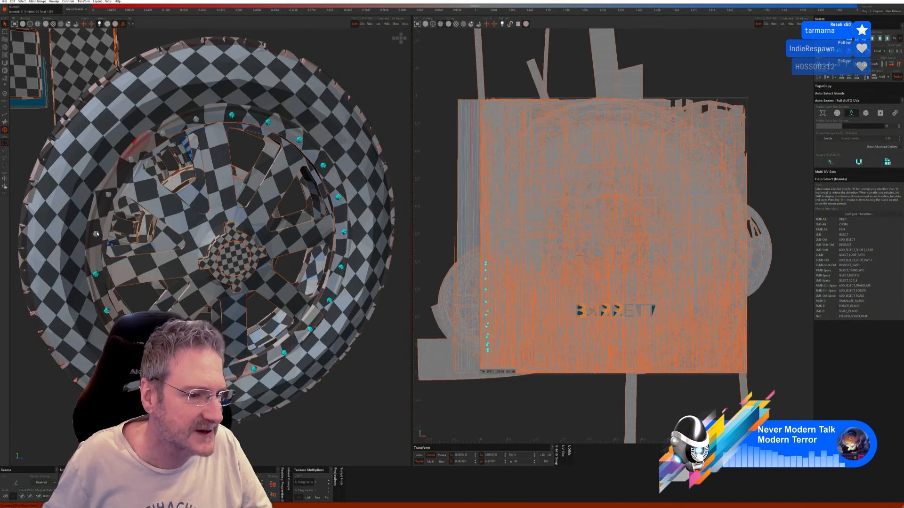
ctrl+click(108, 194)
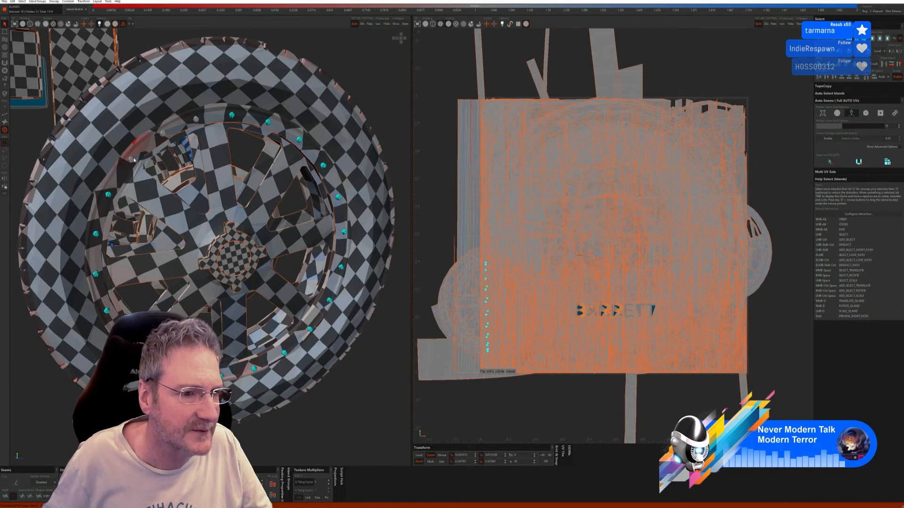
ctrl+click(197, 119)
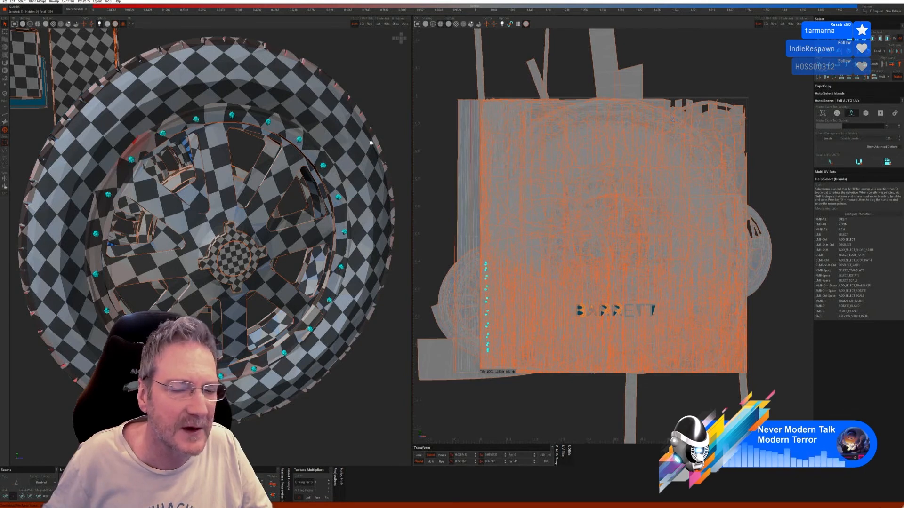
Isolate the selected front-wheel rim bolts, cut automatic seams, unfold and pack them, and show all parts again
click(386, 23)
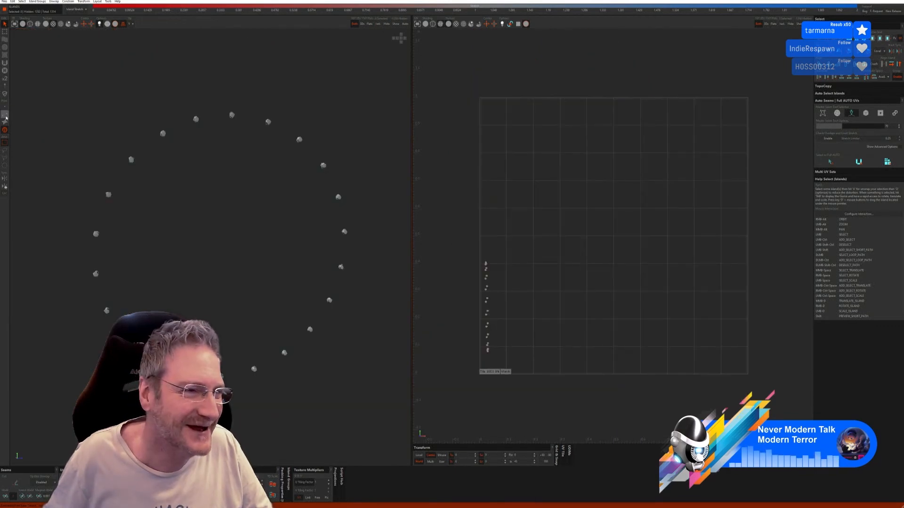
click(830, 161)
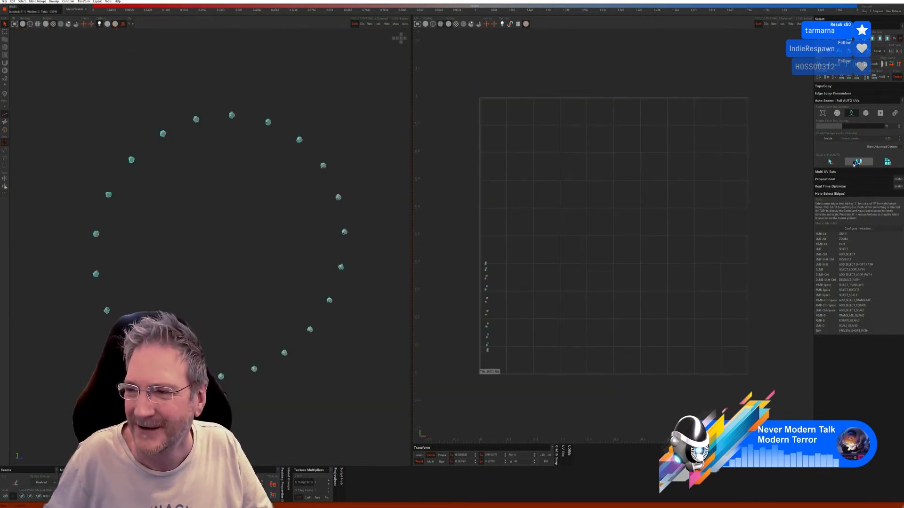
click(887, 162)
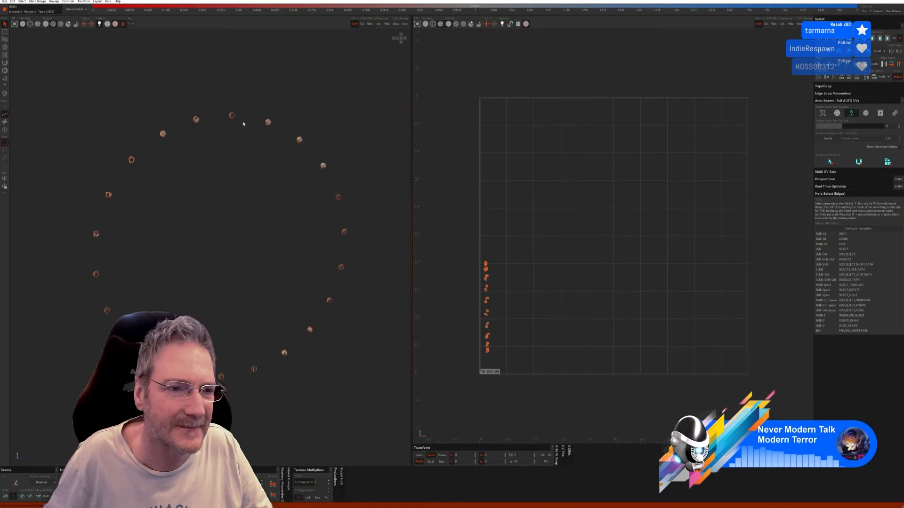
scroll(240, 116, up, 5)
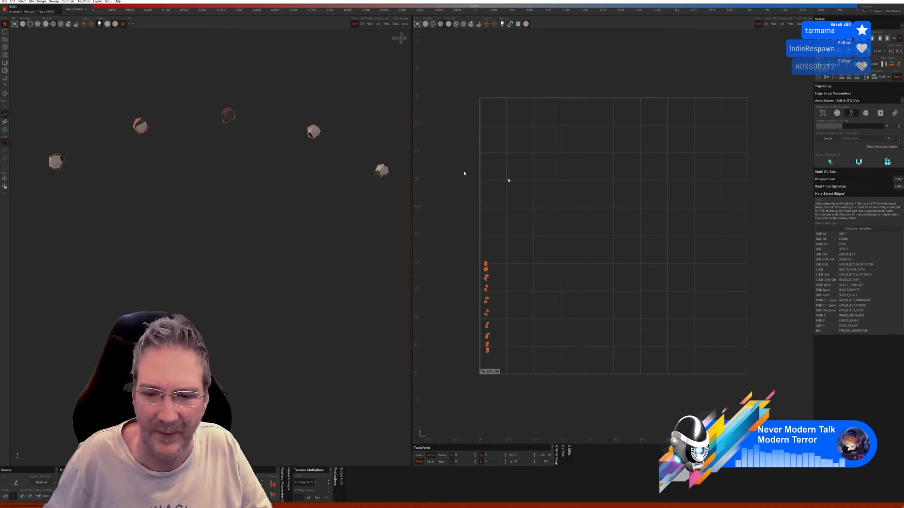
click(887, 162)
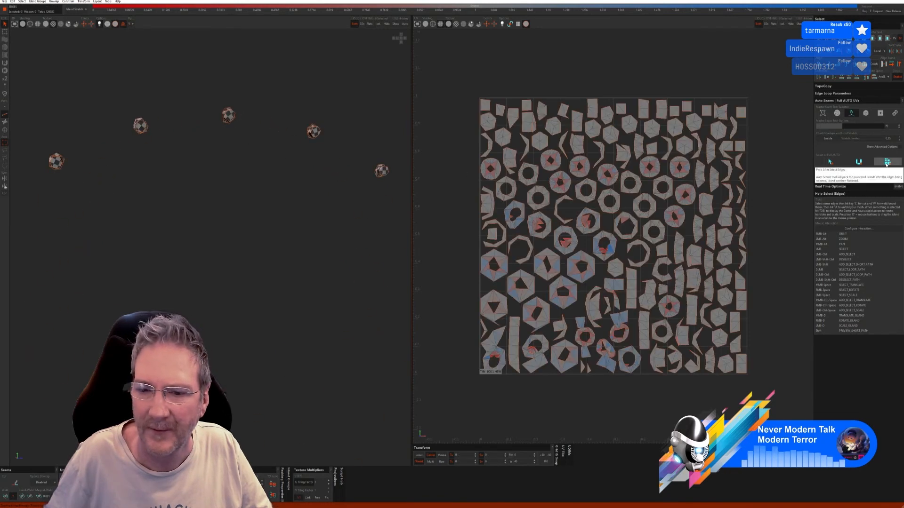
click(395, 24)
Select the full ring of small rim bolts on the outer face of the rear wheel on the side without the side-mounted wheel
scroll(219, 262, down, 6)
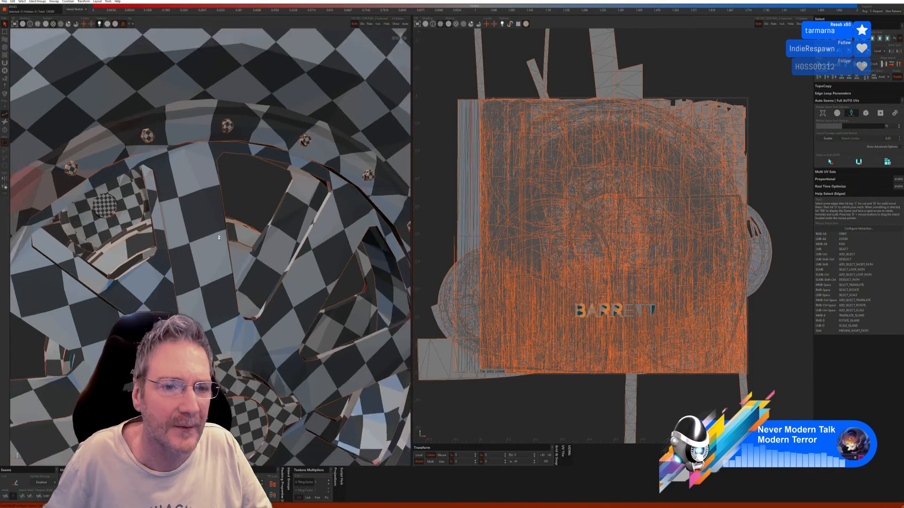
scroll(219, 263, down, 5)
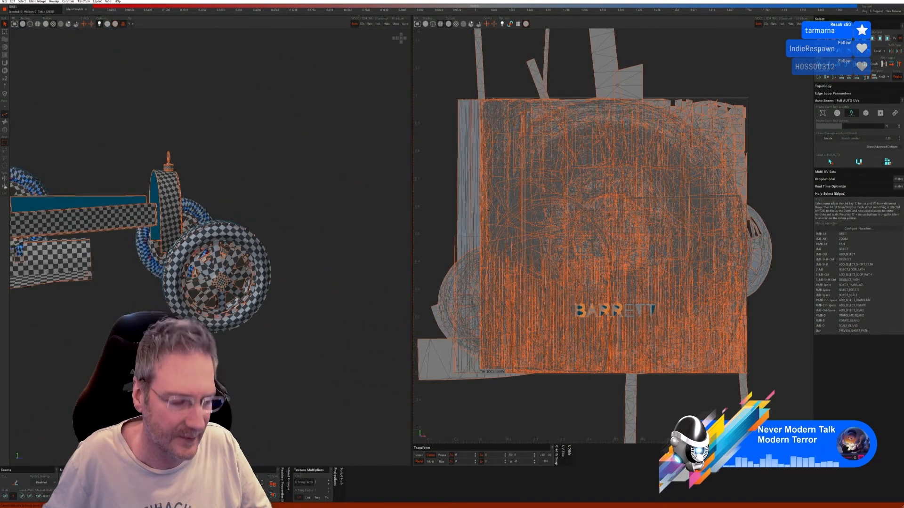
alt+right_drag(218, 262, 219, 320)
alt+middle_drag(219, 320, 288, 318)
alt+right_drag(177, 314, 200, 317)
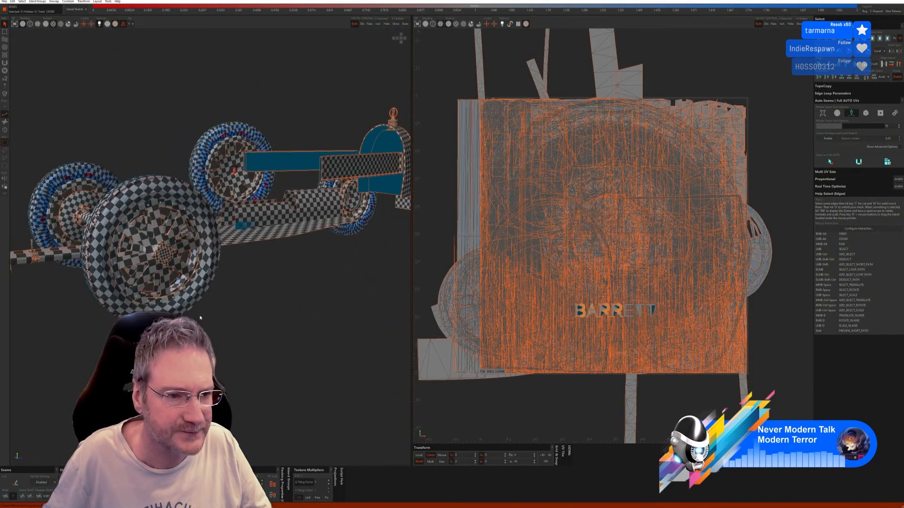
scroll(177, 211, up, 5)
scroll(177, 212, up, 2)
alt+middle_drag(177, 283, 211, 244)
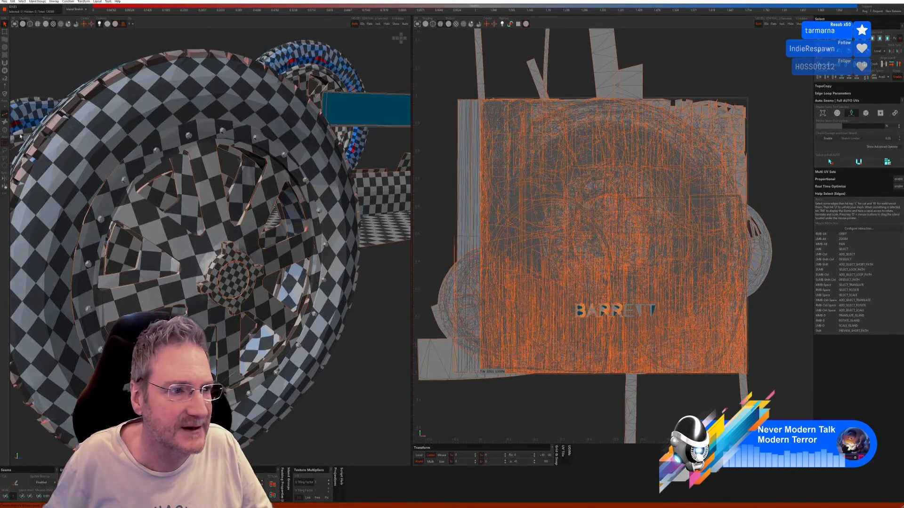
click(5, 130)
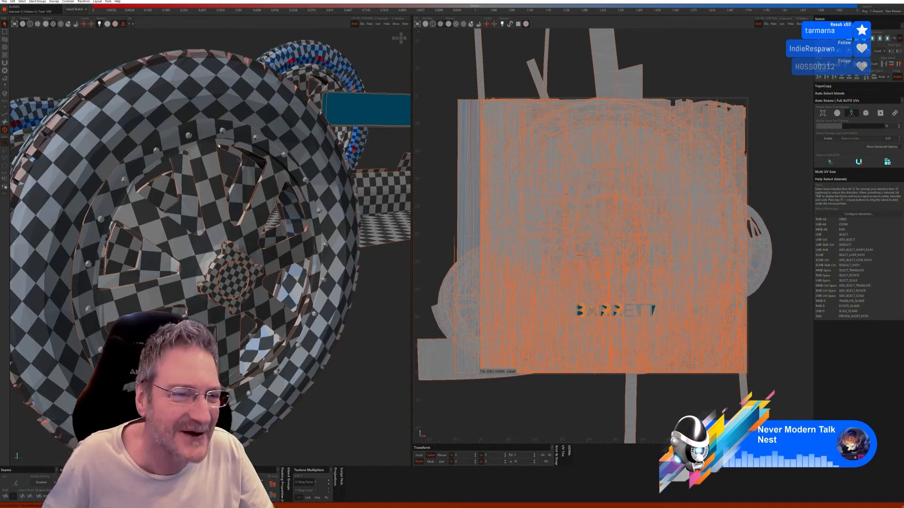
click(189, 136)
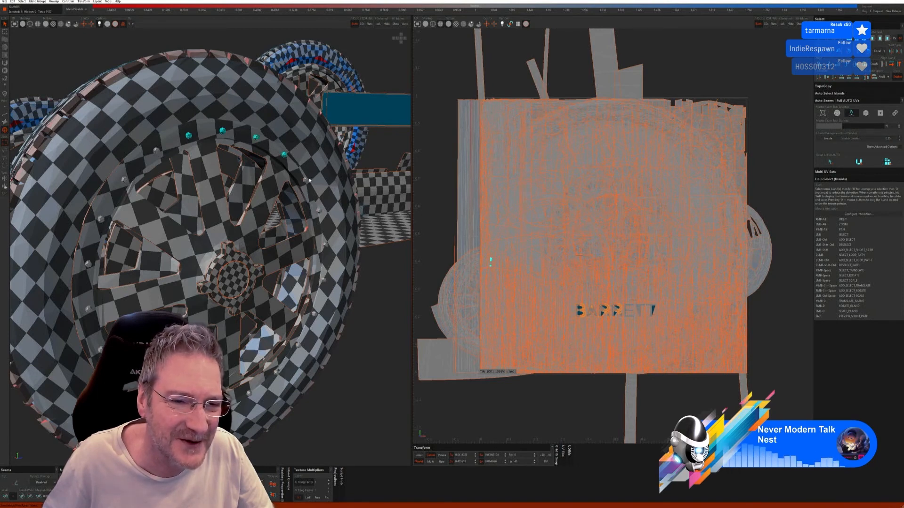
click(331, 237)
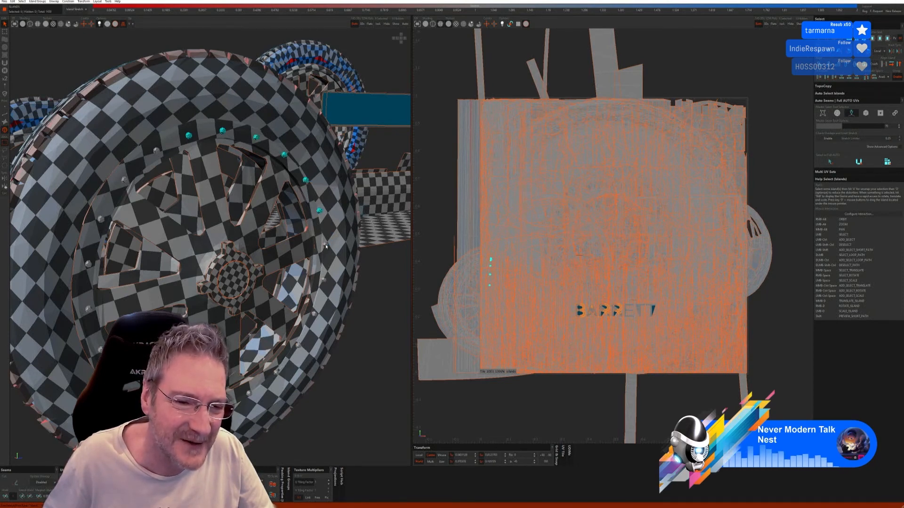
click(325, 281)
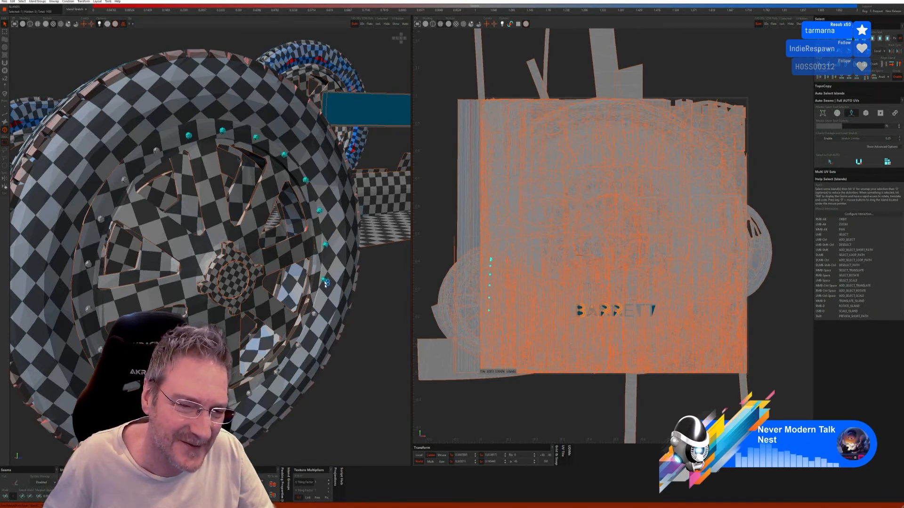
click(298, 346)
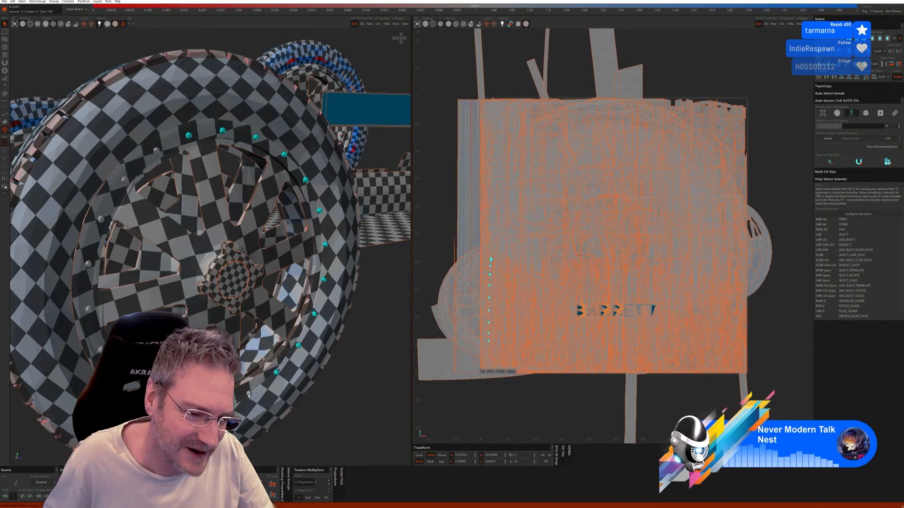
click(249, 394)
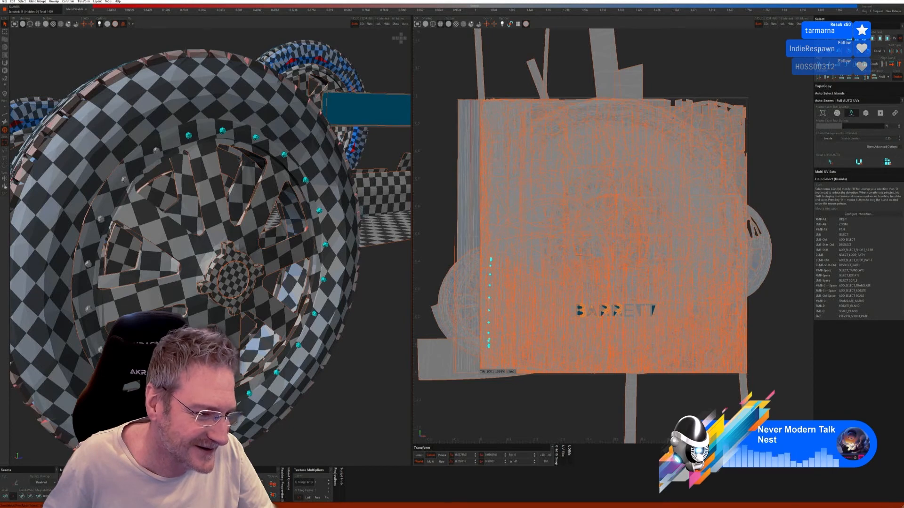
click(88, 308)
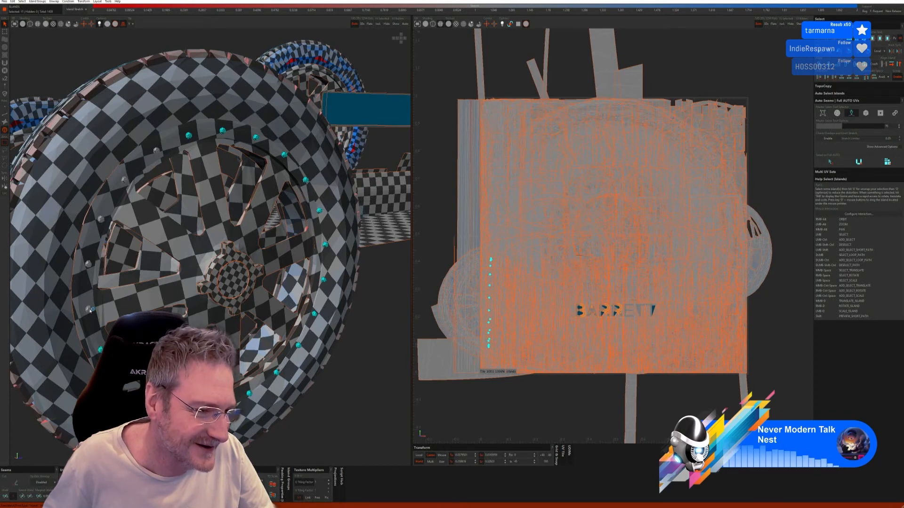
click(88, 264)
click(101, 220)
click(124, 180)
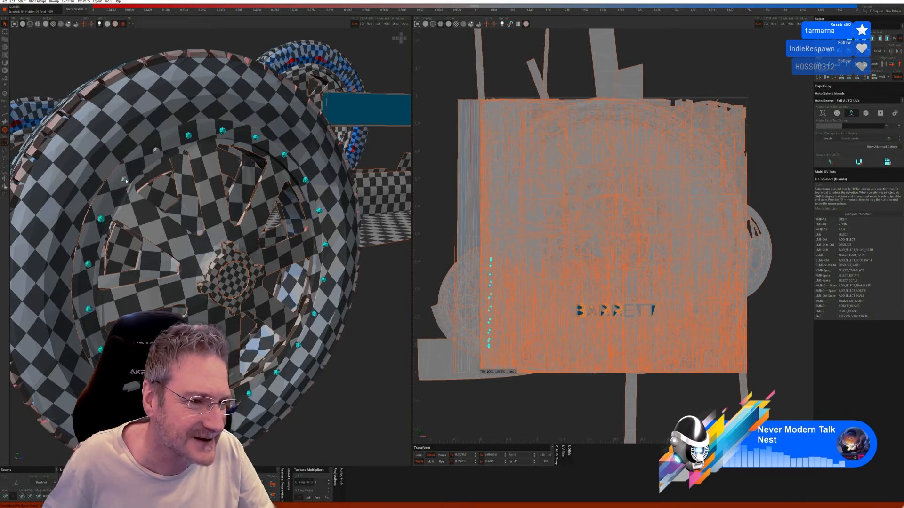
click(156, 151)
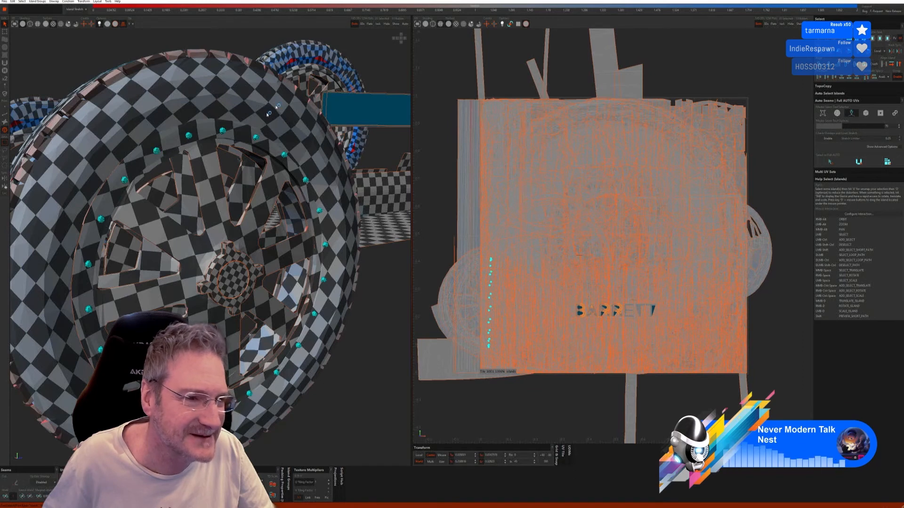
Isolate the selected rear-wheel rim bolts, auto-seam, unfold and pack them, and bring back the whole car
click(377, 24)
click(6, 116)
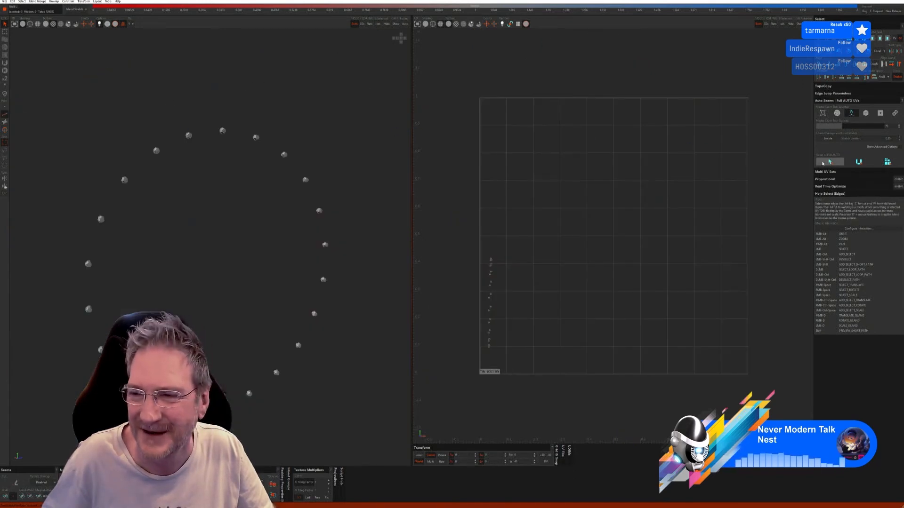
click(856, 163)
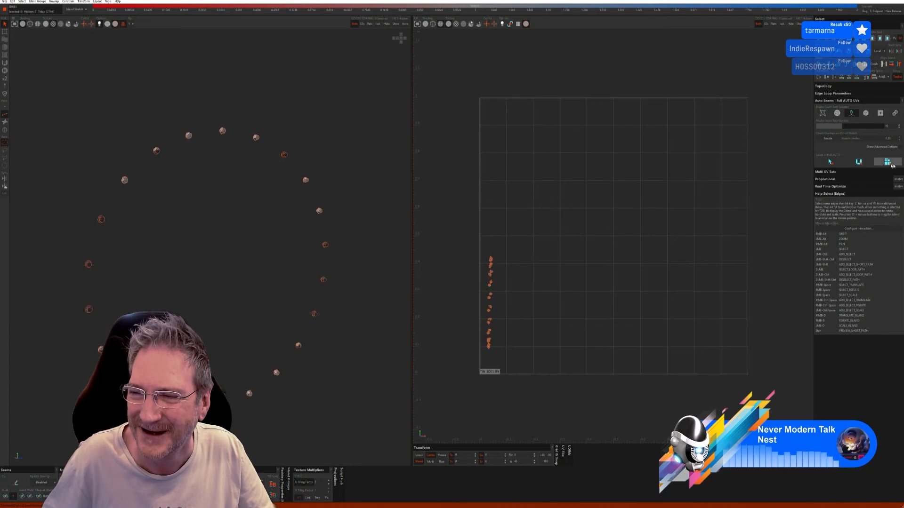
click(888, 162)
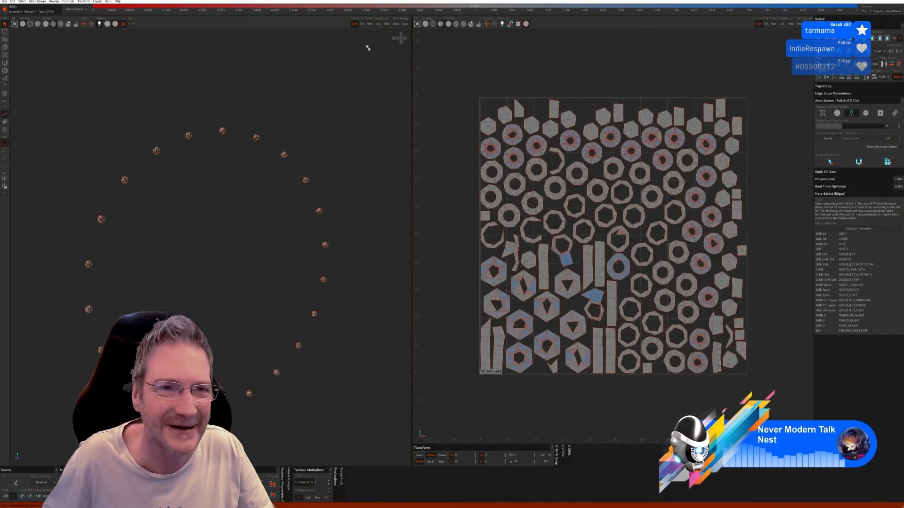
click(395, 23)
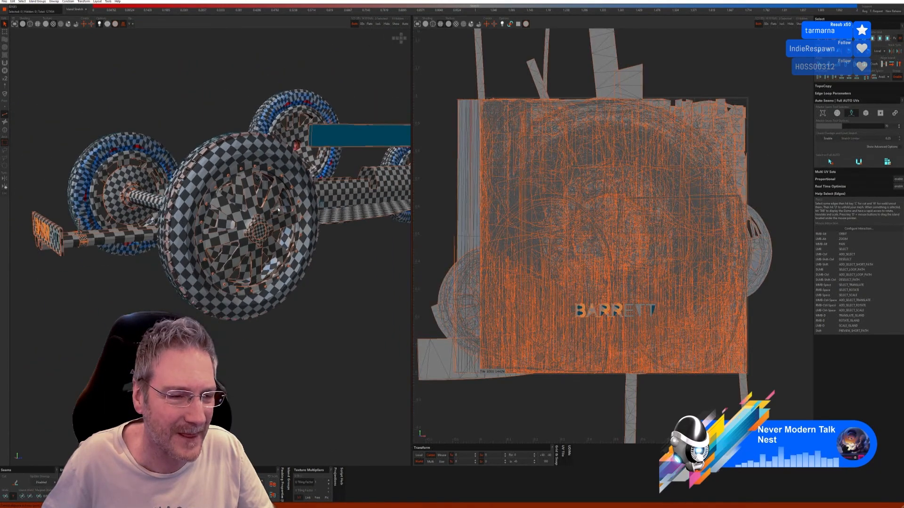
Check the unfolded wheels from around the car and save the model with its new UVs to the current file
alt+drag(278, 210, 269, 269)
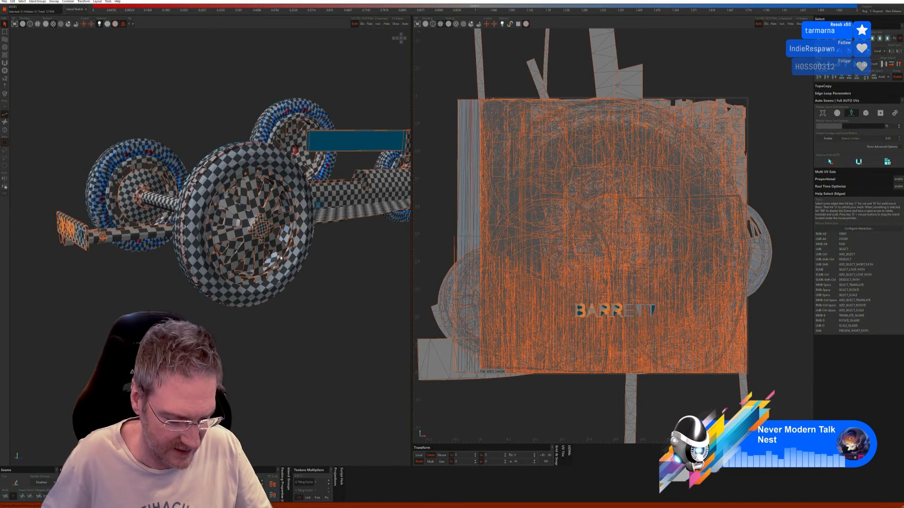
alt+drag(280, 258, 230, 235)
alt+drag(198, 162, 198, 312)
click(5, 4)
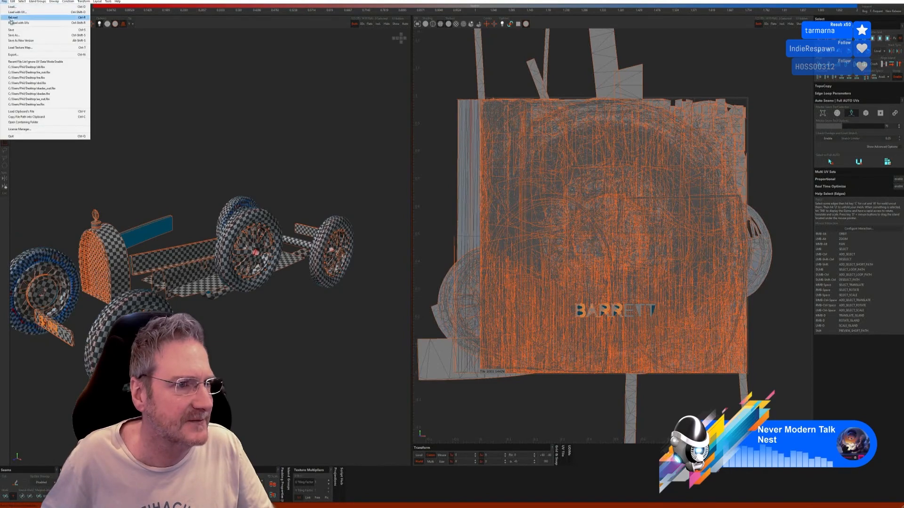
click(21, 30)
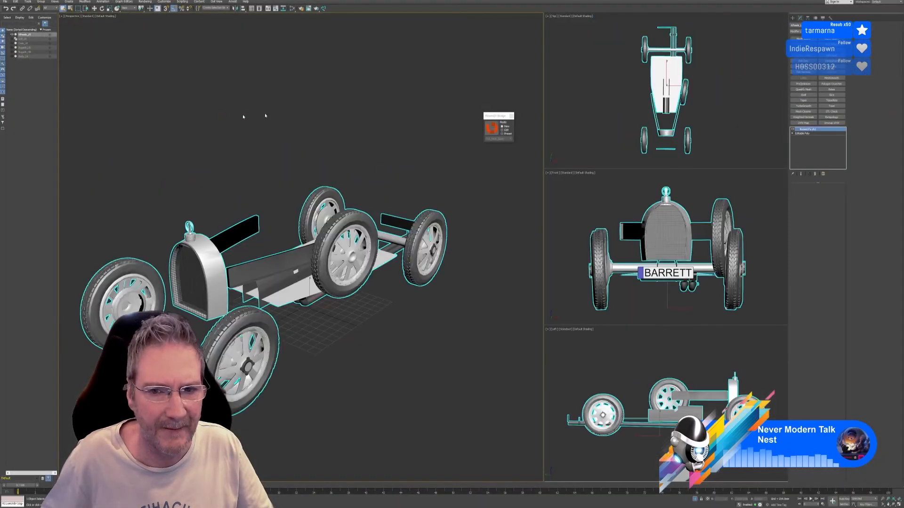
Switch to 3ds Max, close the floating bridge window and add an Unwrap UVW modifier to the car model
click(511, 117)
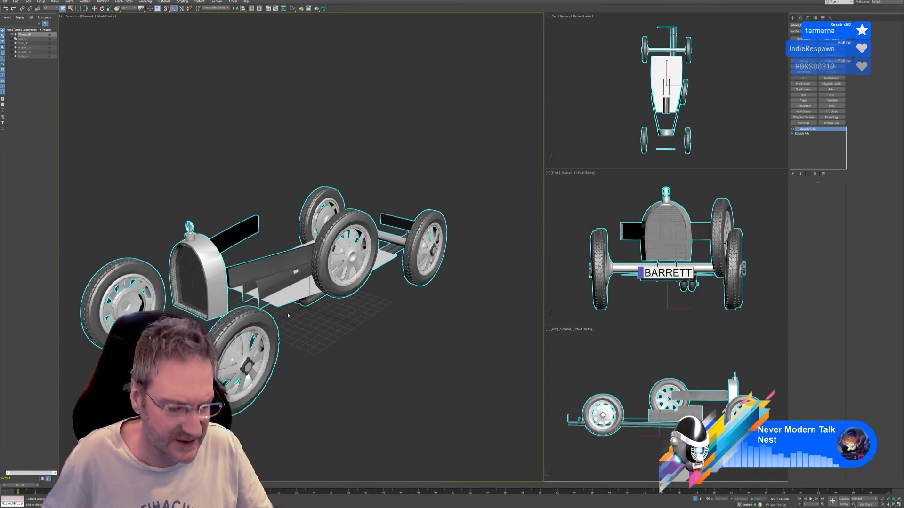
alt+middle_drag(280, 305, 311, 329)
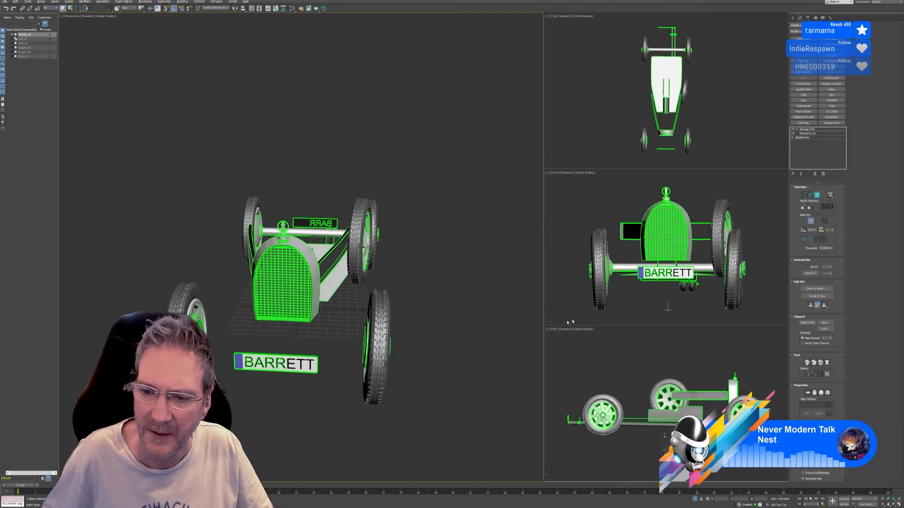
Select all the BARRETT letters on the front number plate and examine their placement in the UV Editor
scroll(263, 360, up, 5)
scroll(264, 359, down, 3)
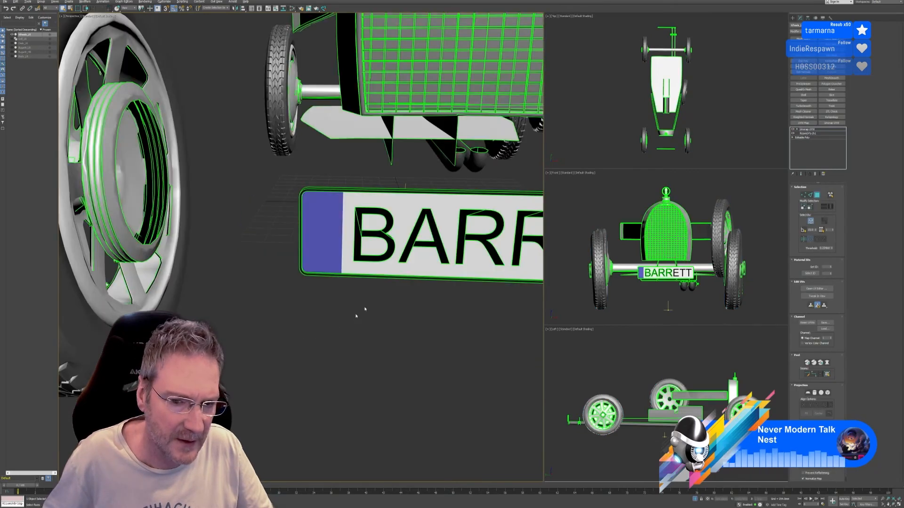
alt+middle_drag(422, 306, 416, 309)
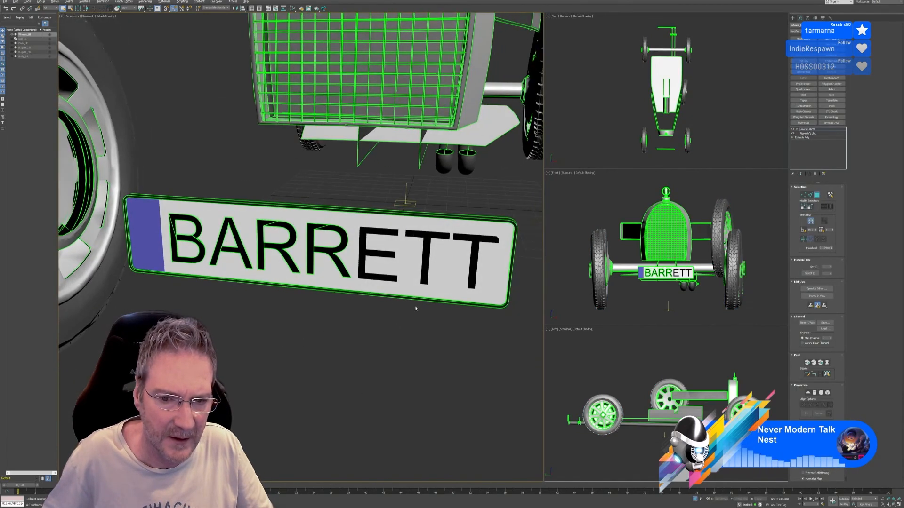
click(198, 228)
ctrl+click(247, 241)
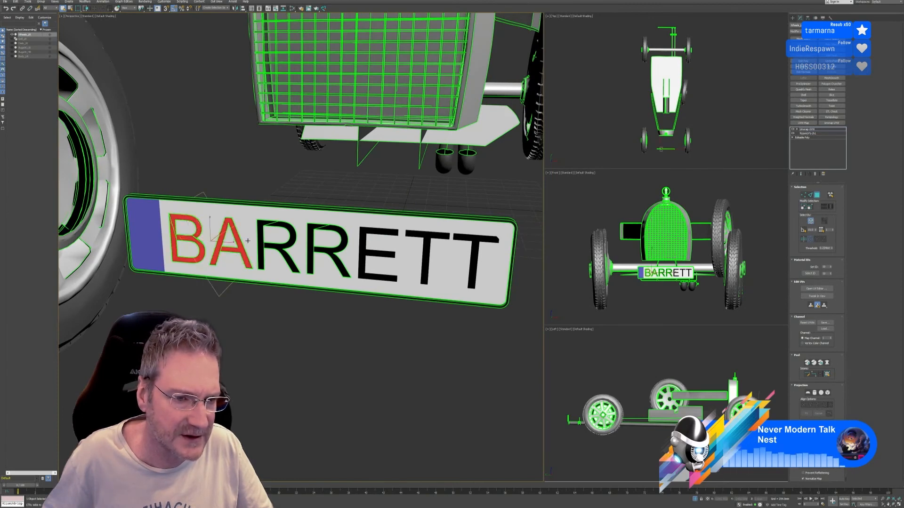
ctrl+click(282, 245)
ctrl+click(328, 250)
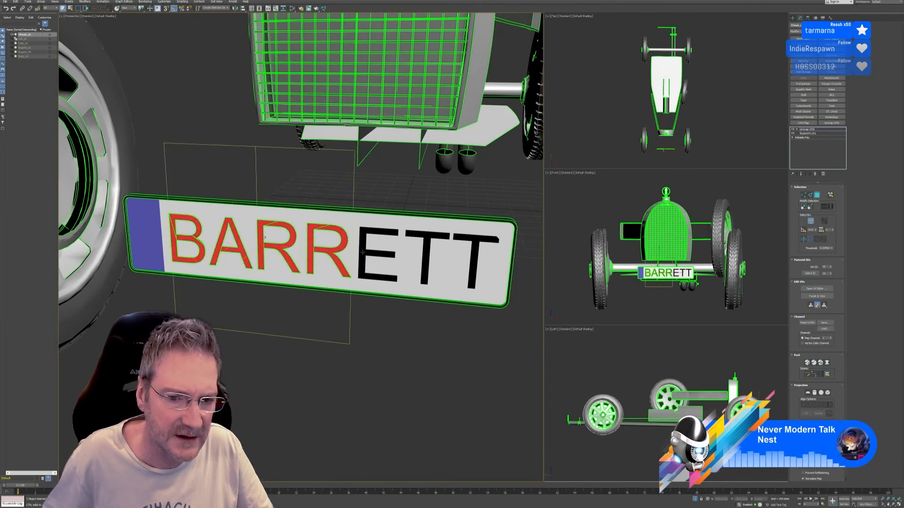
ctrl+click(372, 254)
ctrl+click(433, 258)
ctrl+click(476, 257)
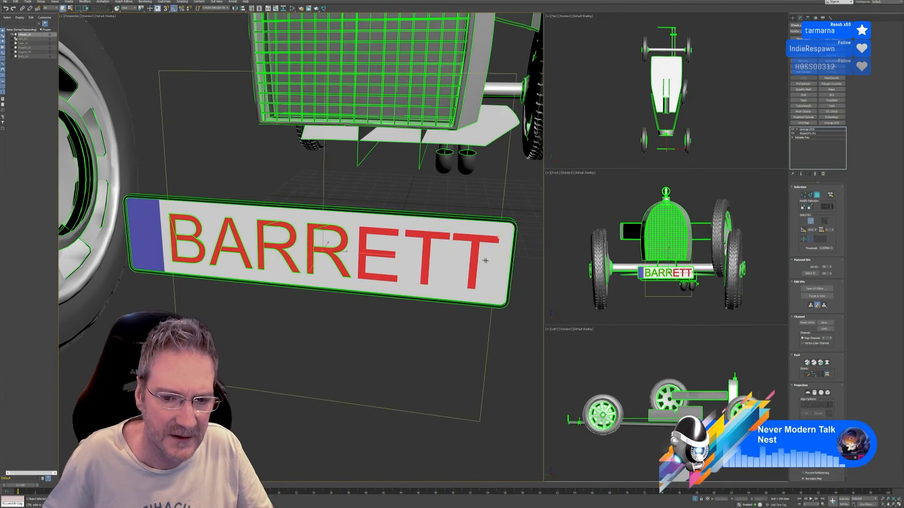
click(816, 288)
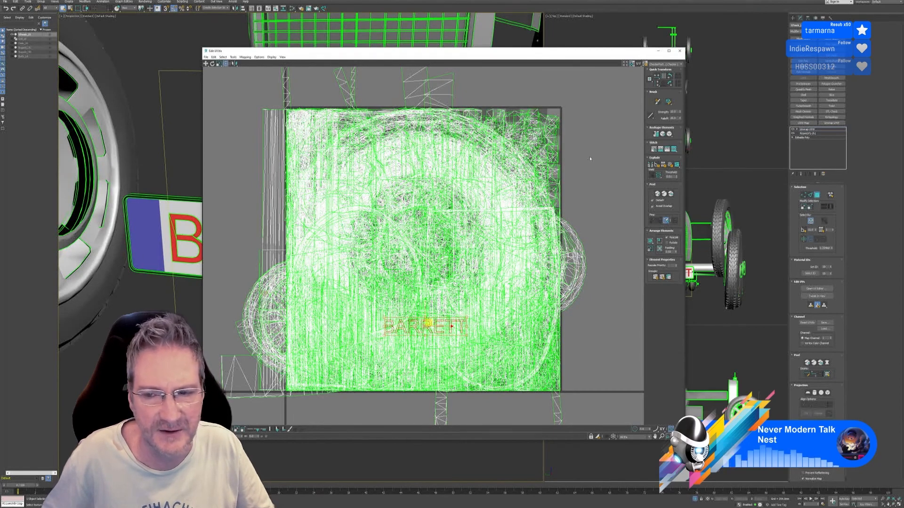
click(680, 52)
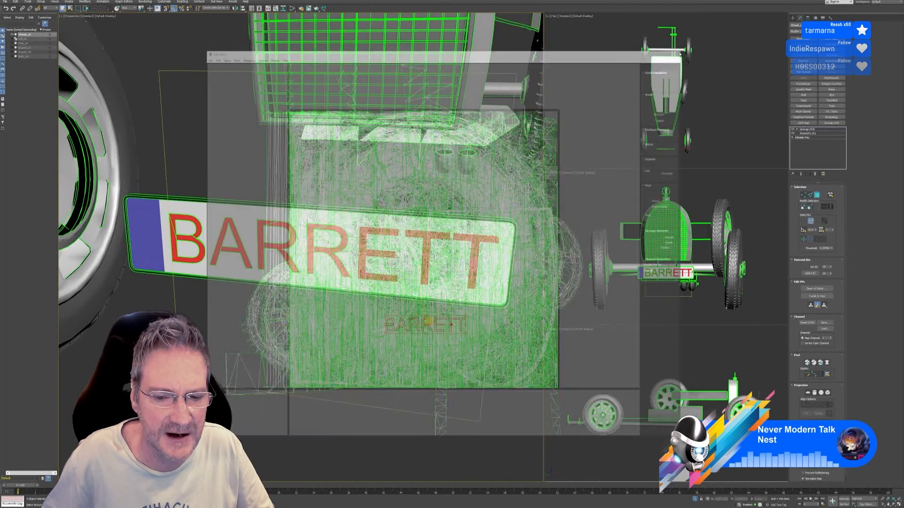
Leave the letter selection, reopen the UV Editor, select all of the car's UVs and pack them into the UV tile
scroll(428, 269, down, 5)
alt+middle_drag(429, 268, 489, 250)
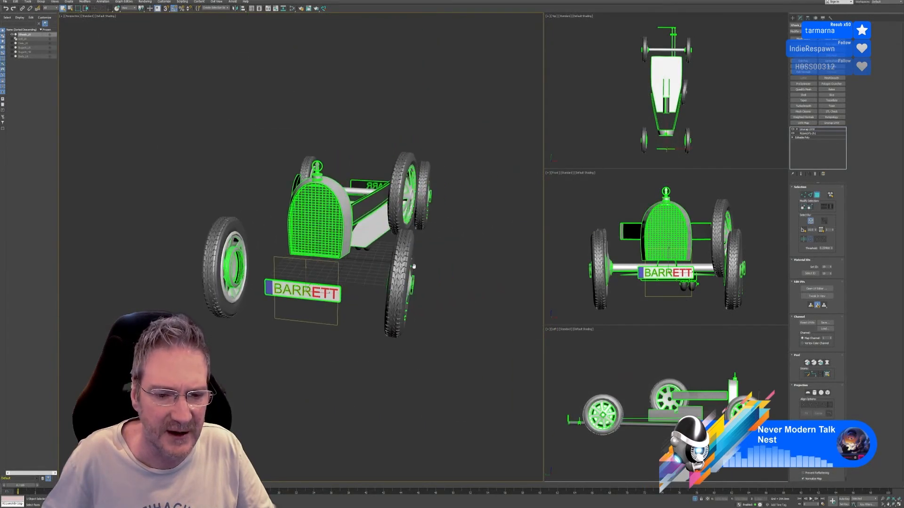
click(821, 193)
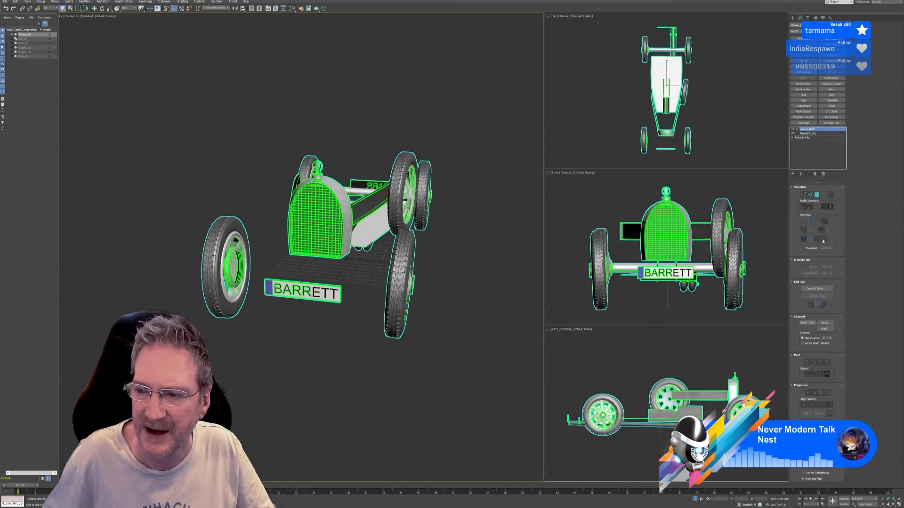
click(817, 288)
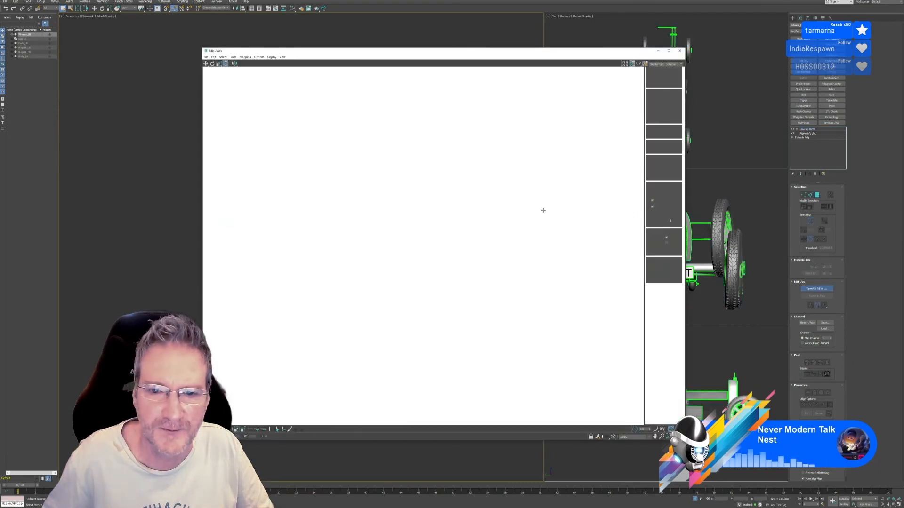
scroll(544, 211, down, 8)
middle_drag(444, 196, 379, 204)
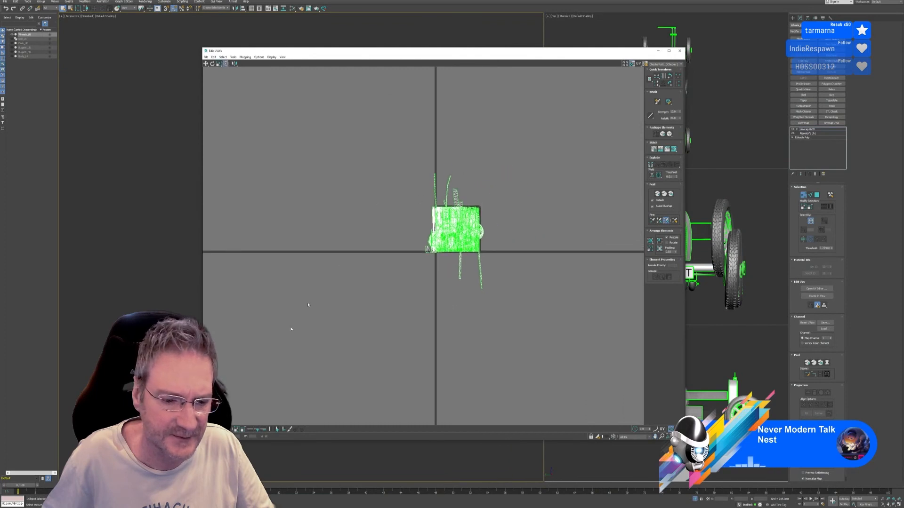
click(218, 429)
drag(389, 138, 542, 341)
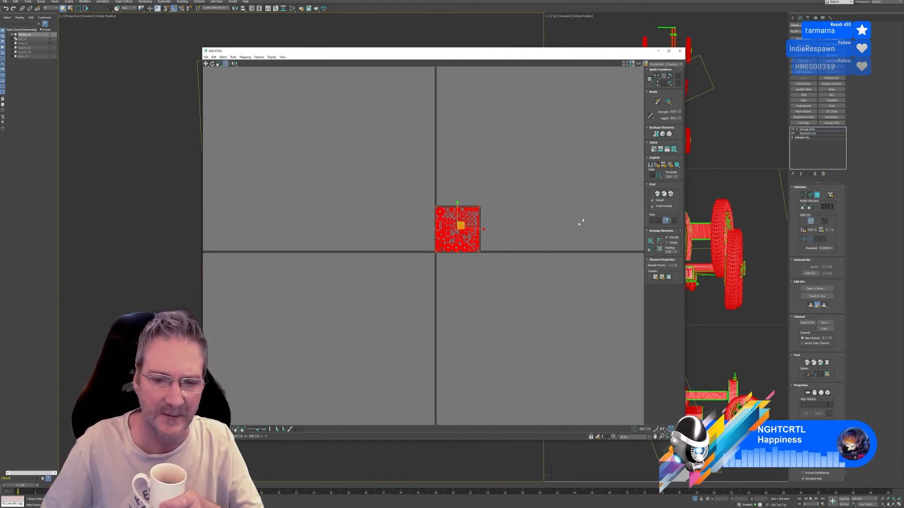
Check the packed layout, close the UV Editor, leave sub-object mode and turn off the seam display on the car
scroll(549, 243, up, 3)
middle_drag(496, 226, 544, 239)
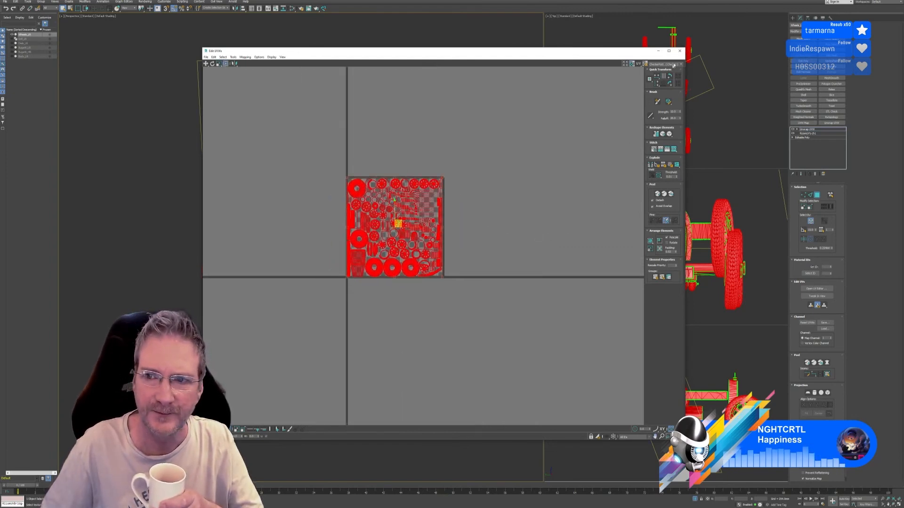
click(679, 50)
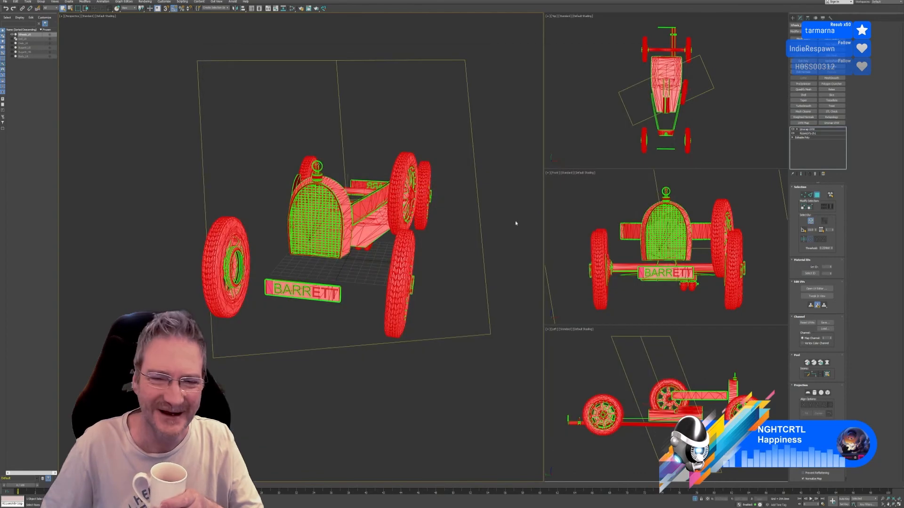
click(807, 129)
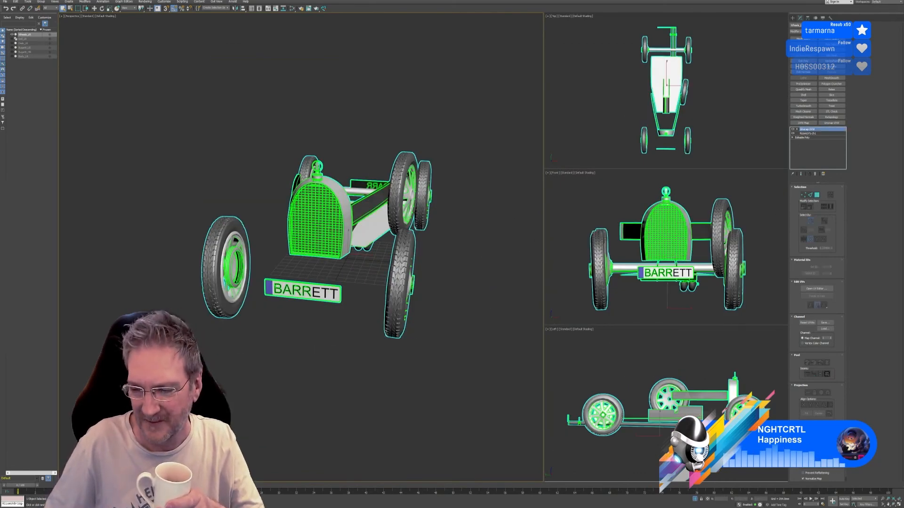
click(803, 455)
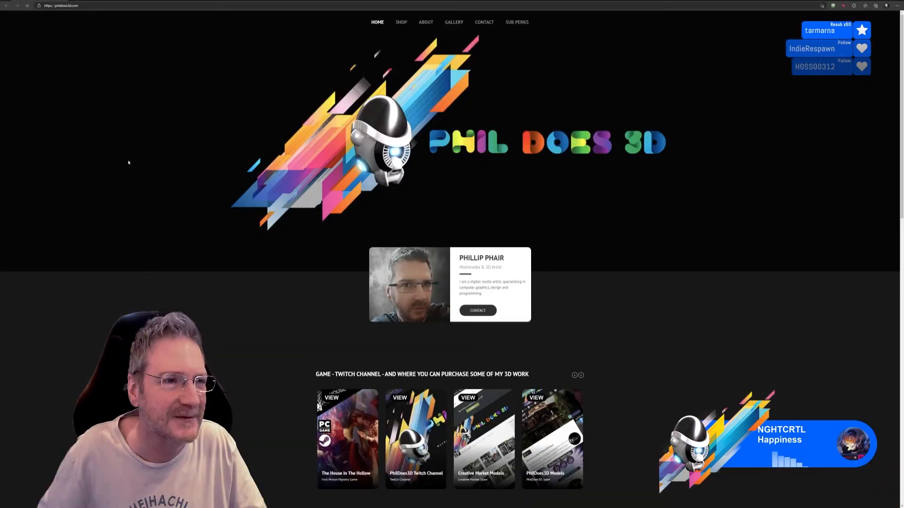
Open the clips.twitch.tv clip address in the web browser, pause the clip and return to 3ds Max
click(104, 7)
text(https://clips.twitch.tv/SparklingCaringSardinePanicVis-ksDhu4SebLAYfc-Wf)
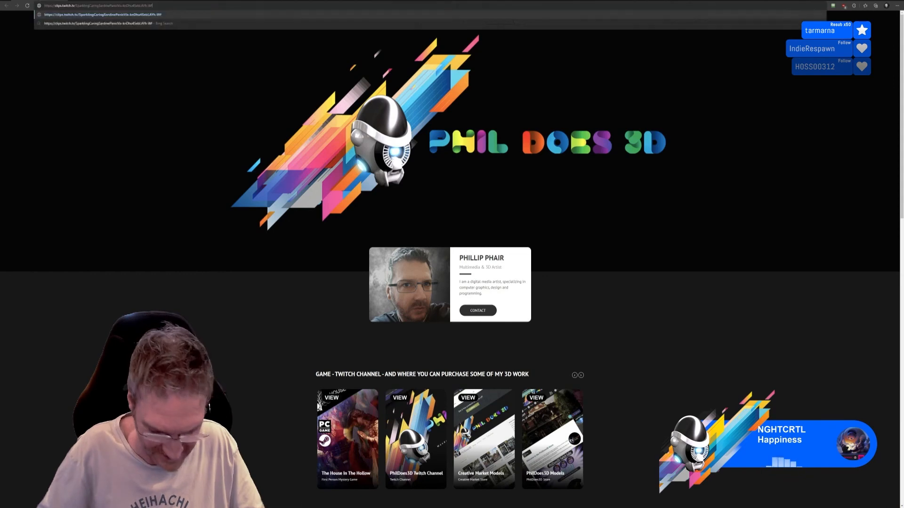
key(Return)
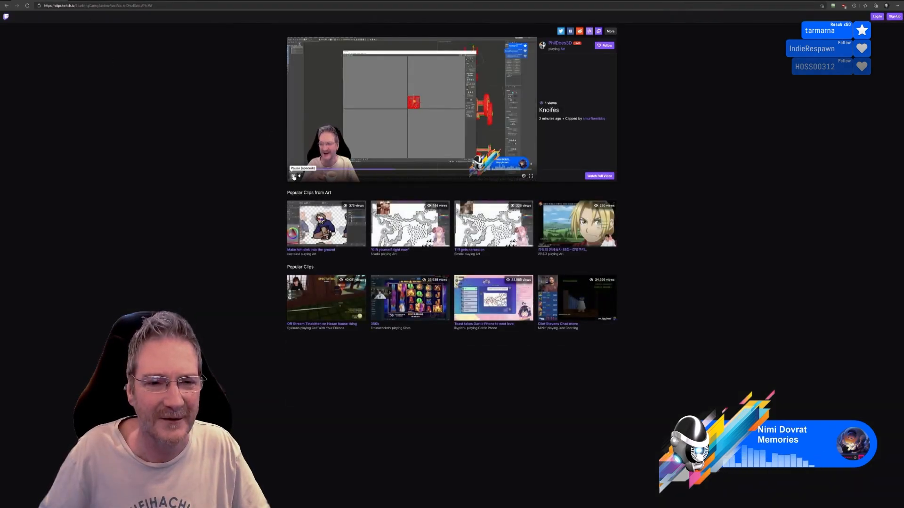
click(292, 177)
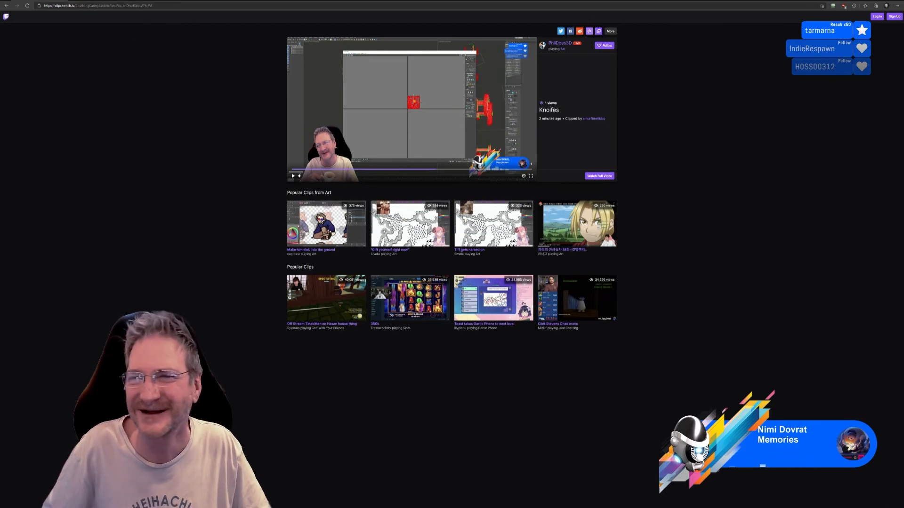
key(alt+Tab)
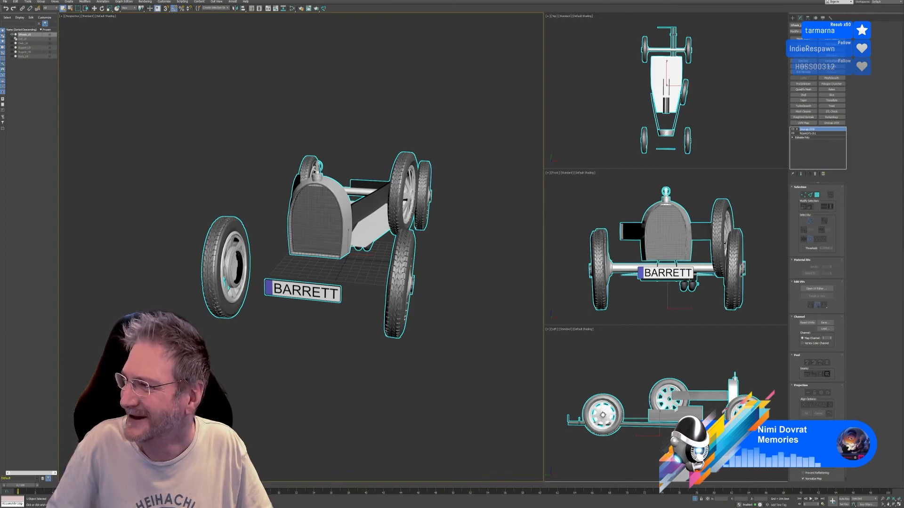
Open the Slate Material Editor, reselect the car model and add a Standard (Legacy) material below the existing nodes
click(478, 285)
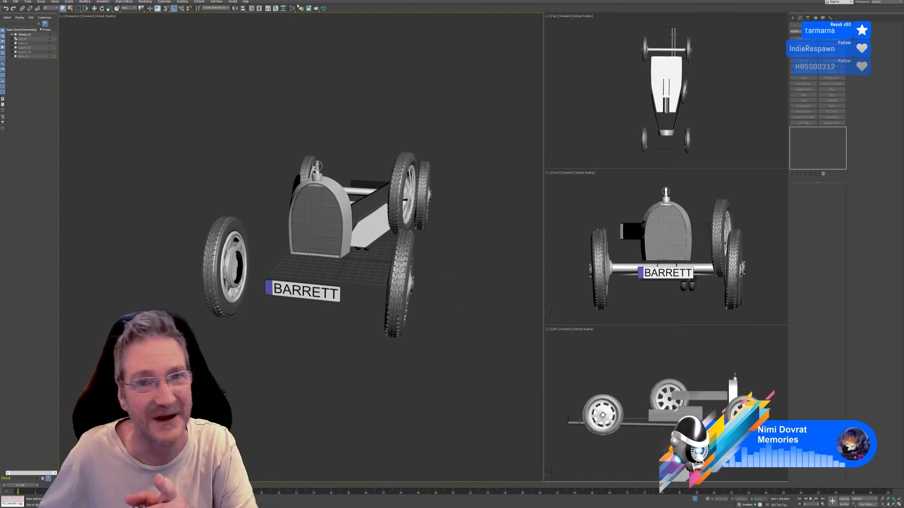
click(292, 8)
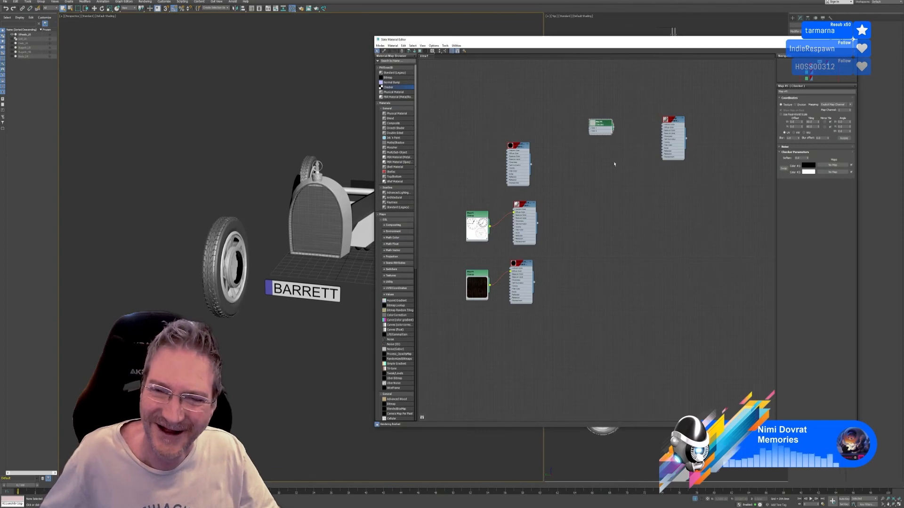
middle_drag(615, 164, 597, 149)
click(317, 212)
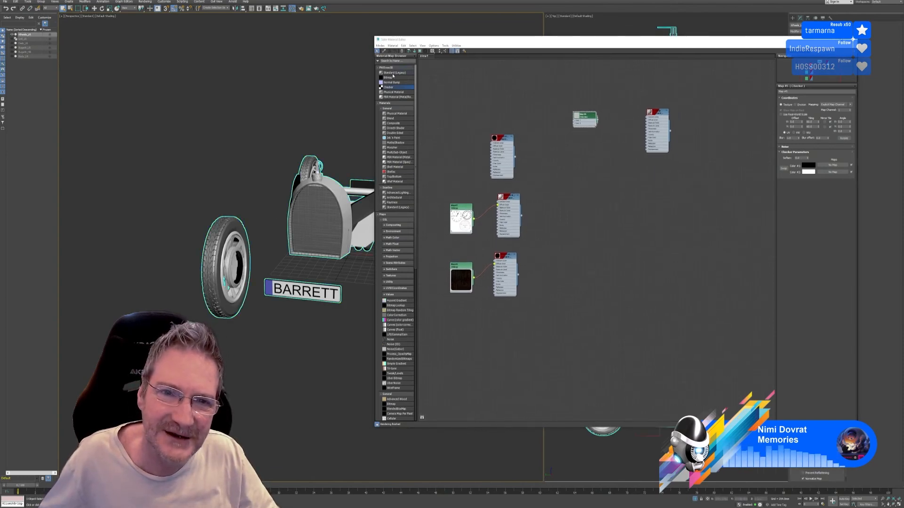
click(393, 73)
click(656, 175)
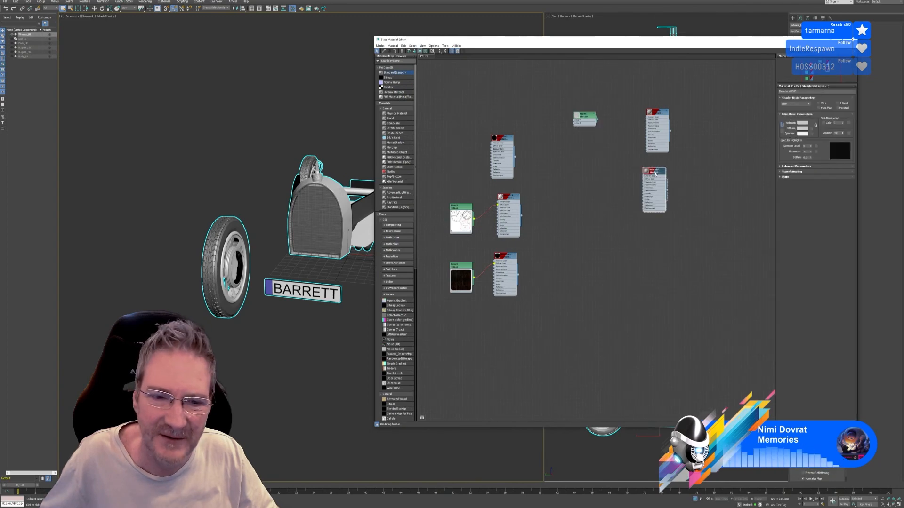
Name the new Standard (Legacy) material CarFrame and assign it to the selected car model
middle_drag(343, 138, 292, 140)
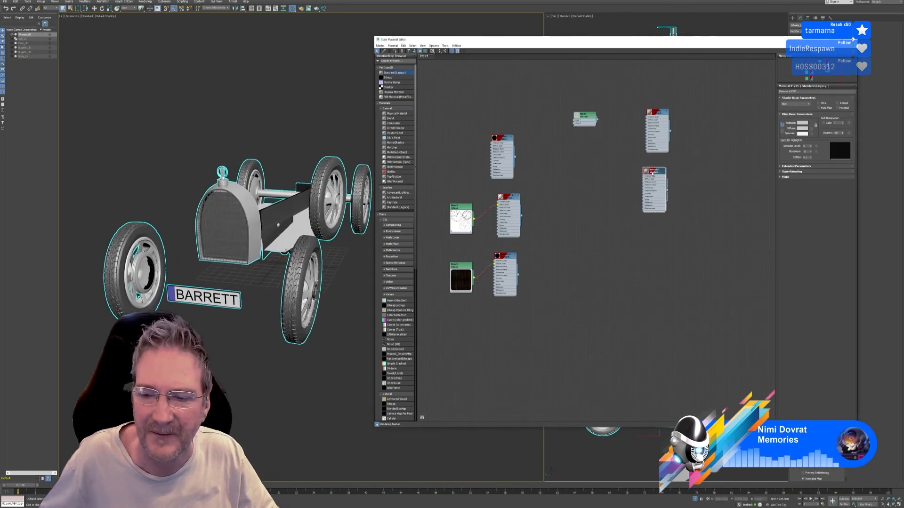
drag(802, 92, 777, 92)
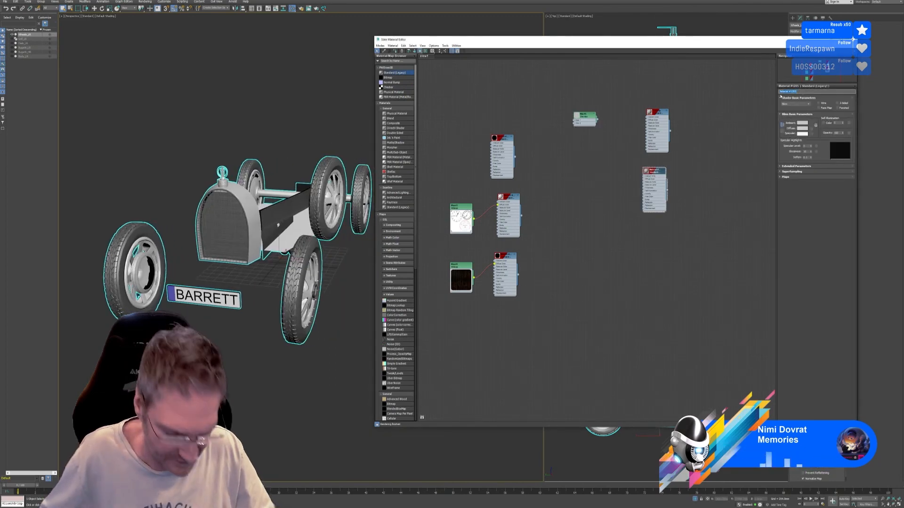
text(CarFrame)
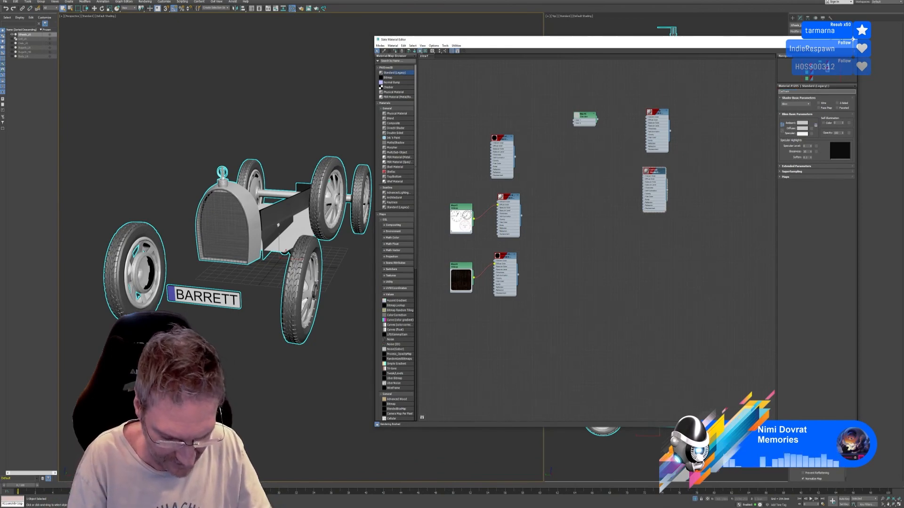
key(Return)
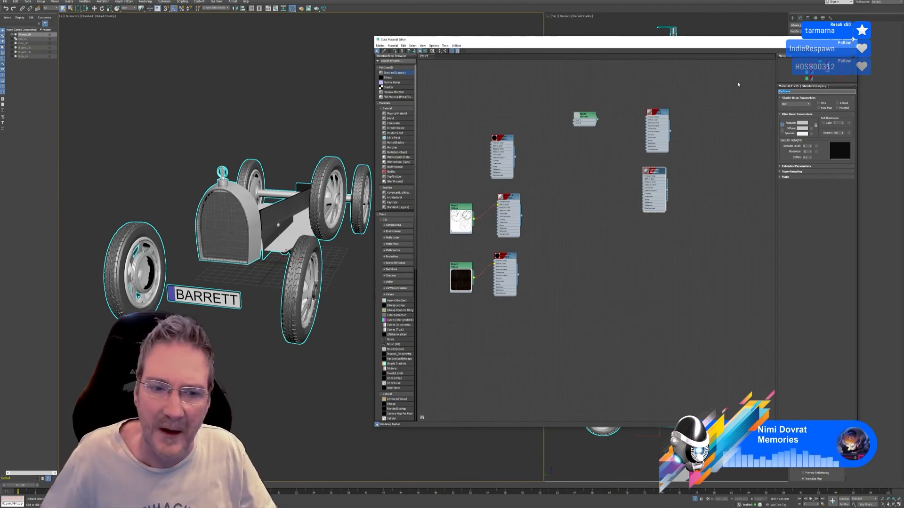
right_click(653, 173)
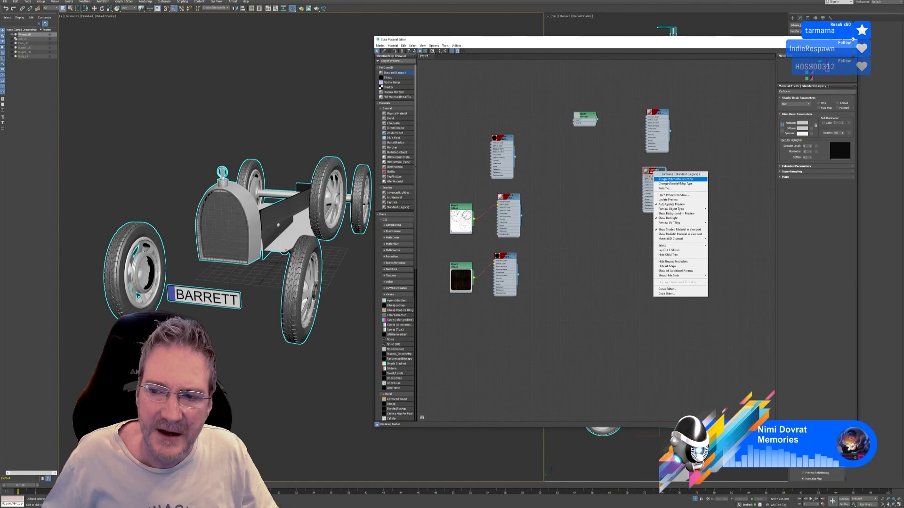
click(675, 179)
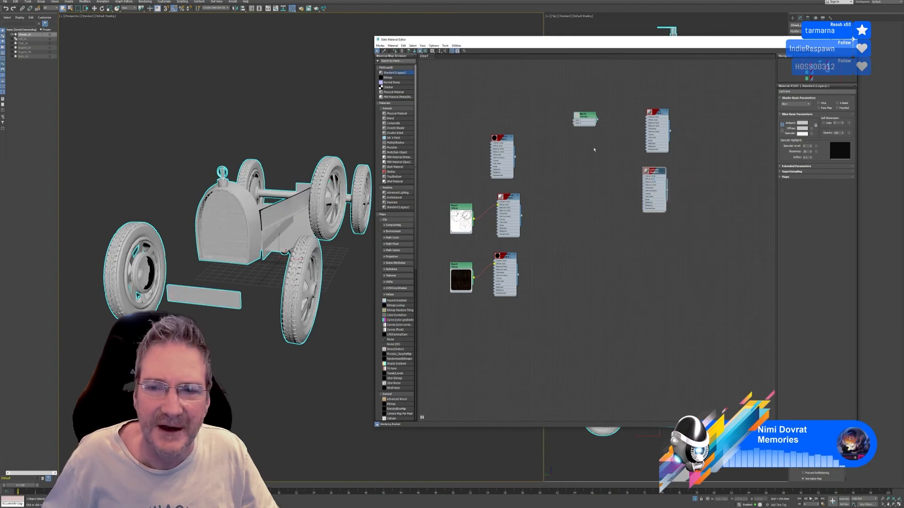
Connect the Checker map to CarFrame's diffuse color to inspect the car's UVs from around, and disconnect it again
scroll(603, 135, up, 2)
middle_drag(620, 142, 592, 138)
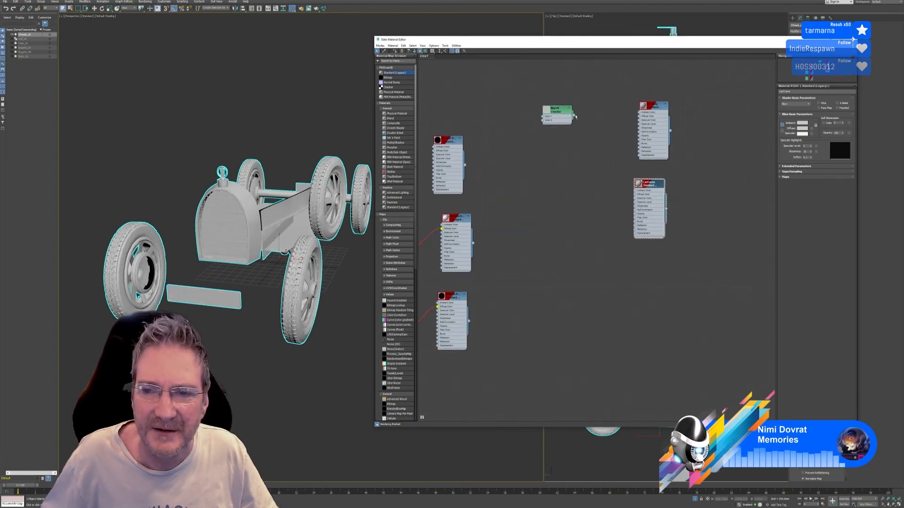
drag(586, 136, 635, 194)
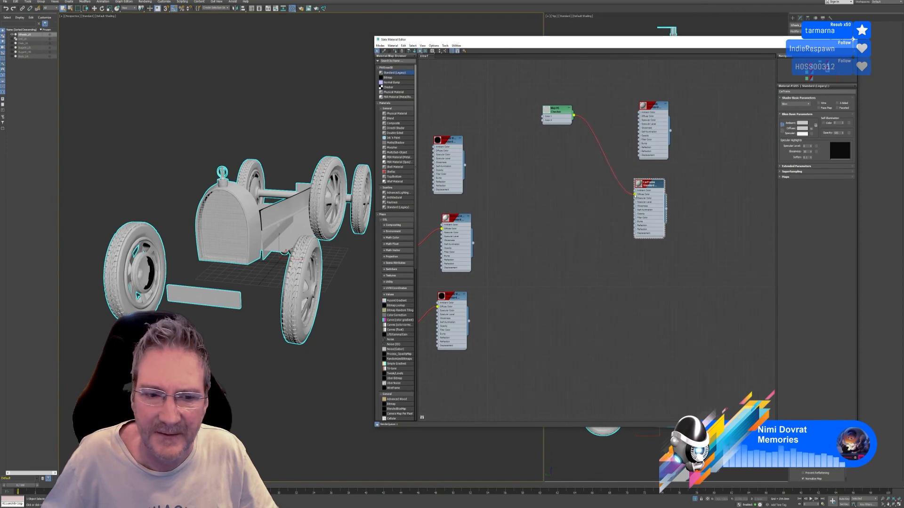
scroll(240, 293, down, 2)
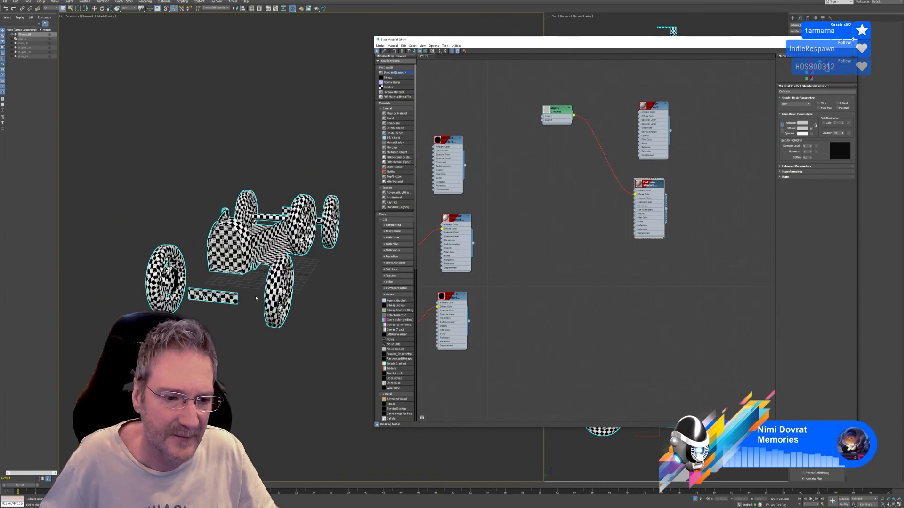
mouse_move(279, 346)
alt+middle_down()
mouse_move(244, 347)
mouse_move(233, 287)
mouse_move(209, 262)
mouse_move(234, 262)
mouse_move(240, 347)
mouse_move(264, 349)
alt+middle_up()
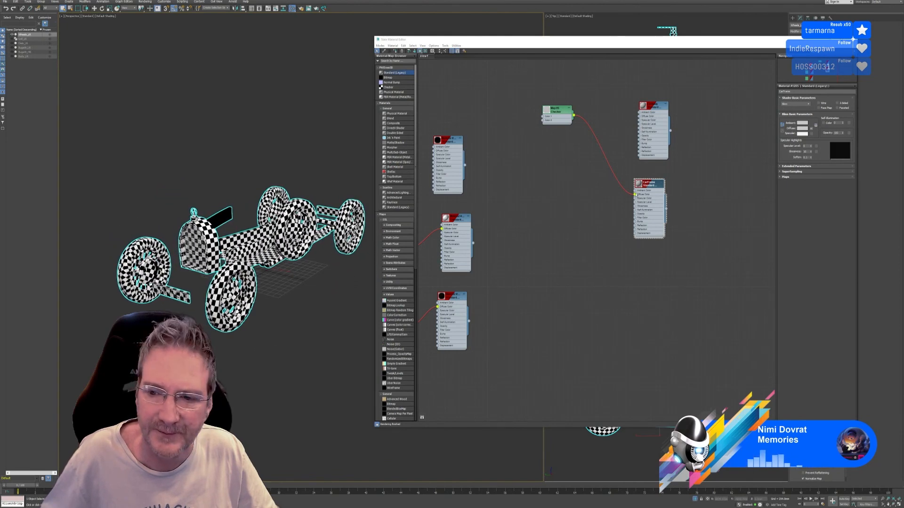
drag(635, 194, 621, 191)
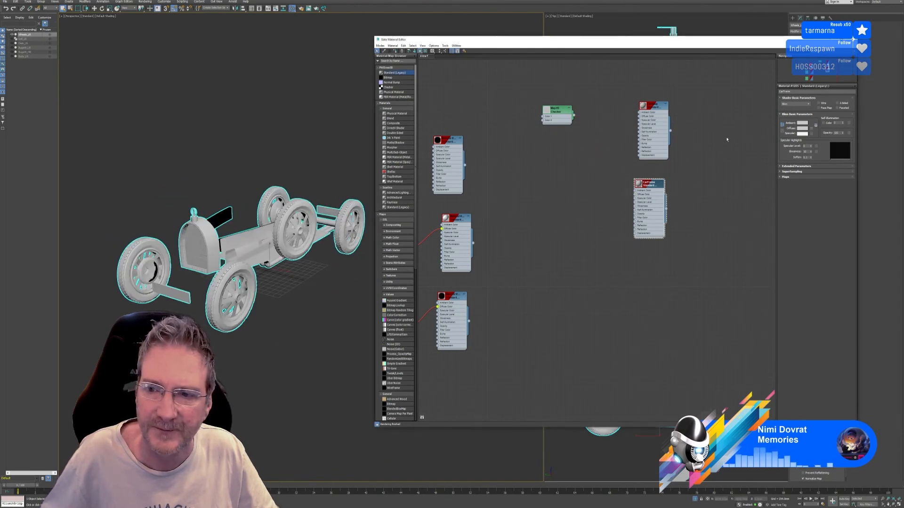
Close the Slate Material Editor and end isolation of the car frame, leaving the whole car shown with nothing selected
click(852, 40)
alt+middle_drag(414, 224, 401, 238)
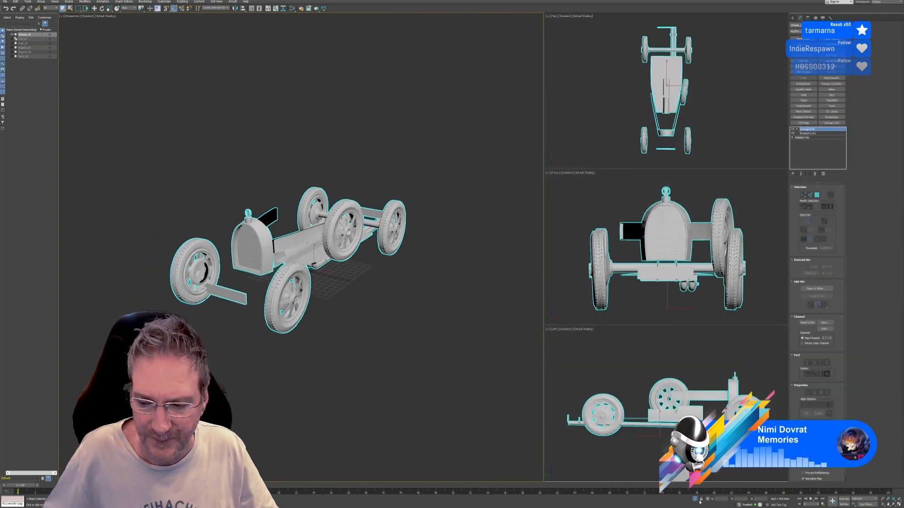
click(698, 500)
middle_drag(334, 315, 341, 313)
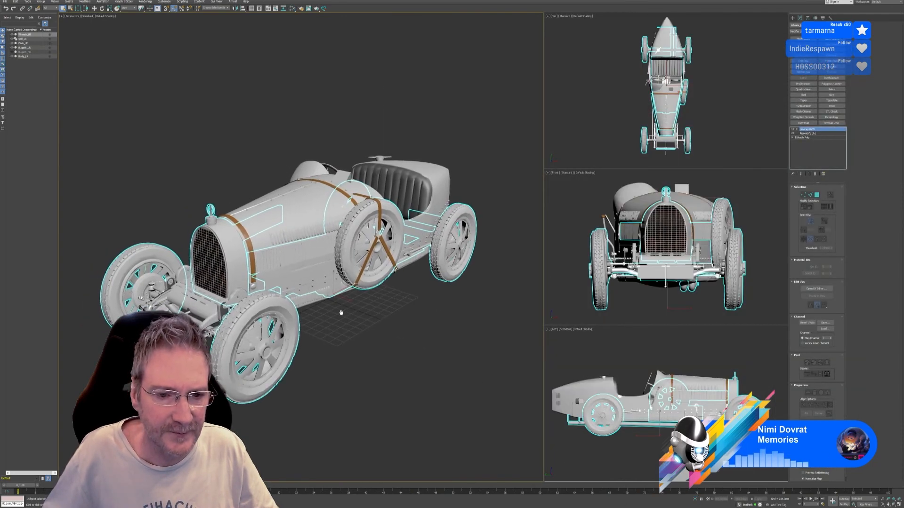
click(178, 107)
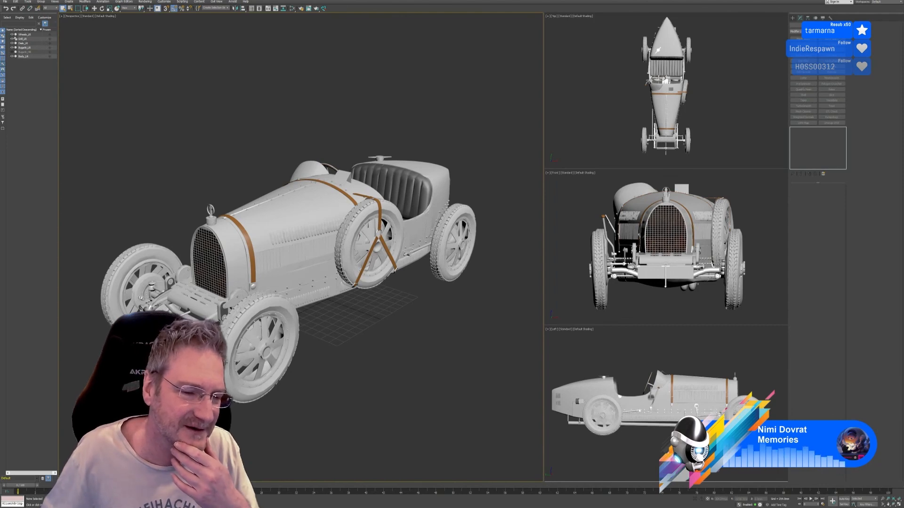
Isolate the object with the seats, dashboard, straps and bolts, examine it from outside and inside the cockpit, and end the isolation
click(394, 265)
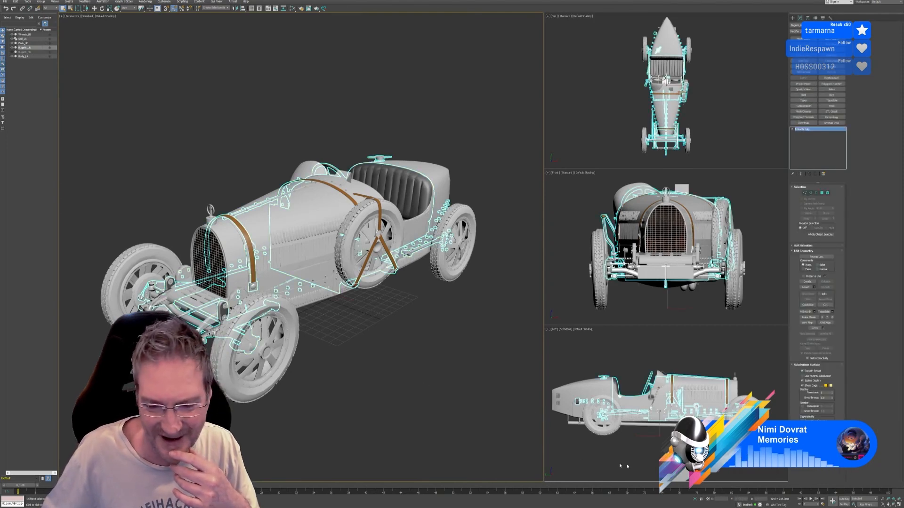
click(693, 498)
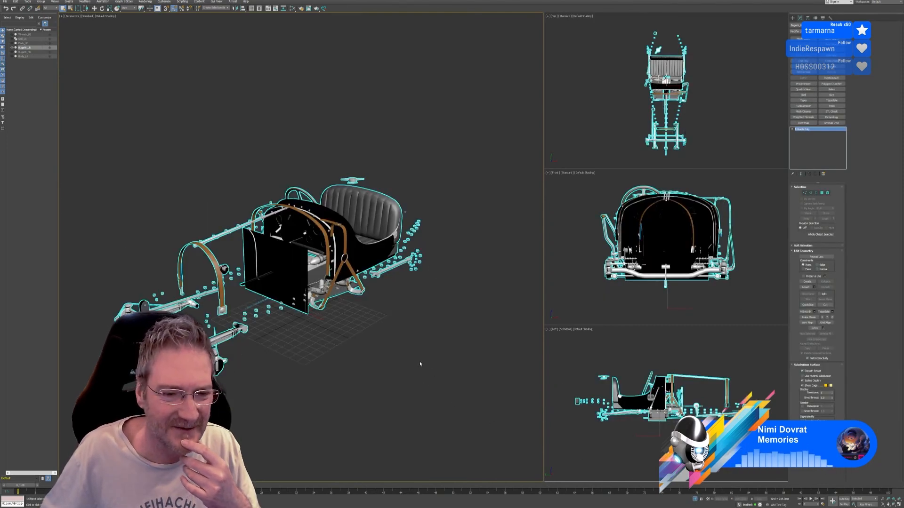
alt+middle_drag(412, 312, 369, 321)
scroll(346, 298, up, 5)
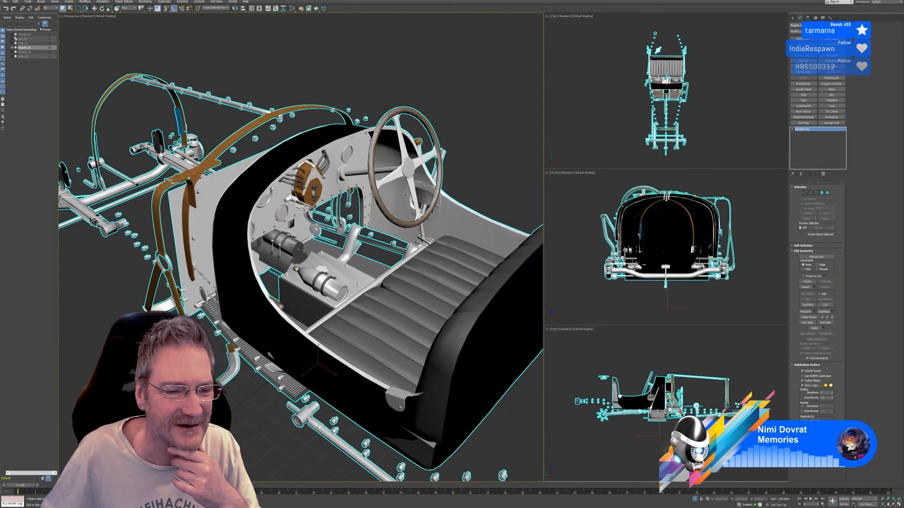
alt+middle_drag(346, 299, 249, 306)
scroll(241, 134, up, 5)
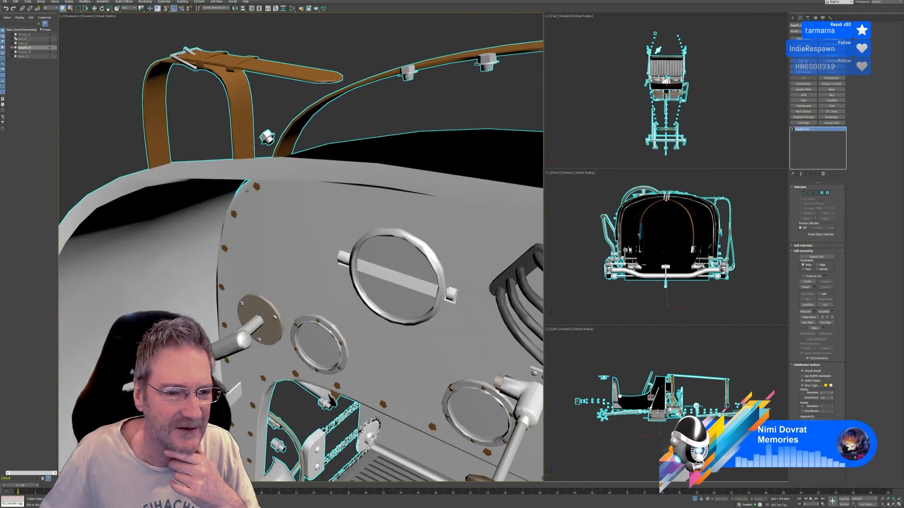
scroll(246, 191, down, 8)
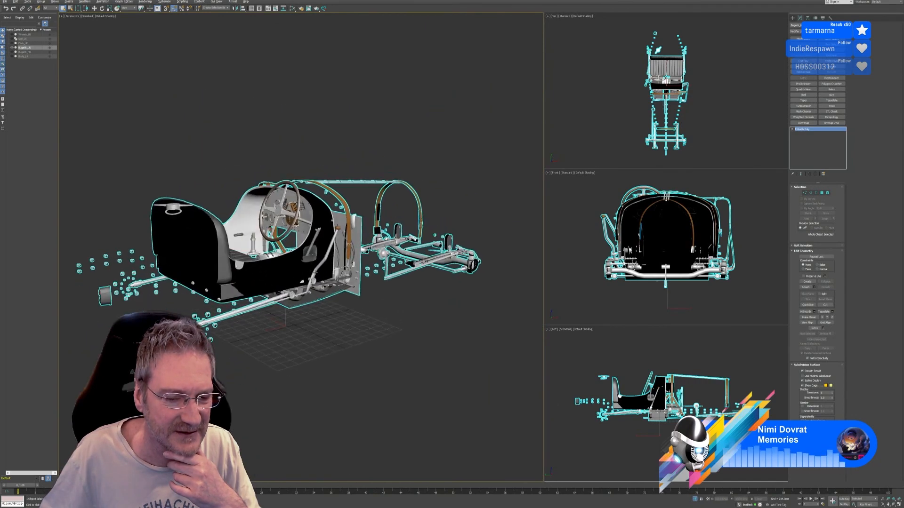
alt+middle_drag(350, 325, 434, 328)
alt+middle_drag(365, 342, 400, 324)
click(695, 499)
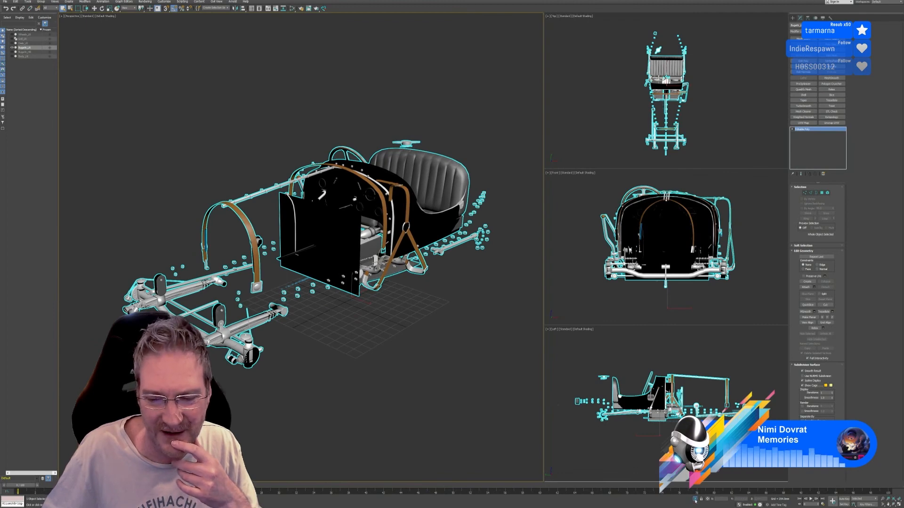
click(386, 338)
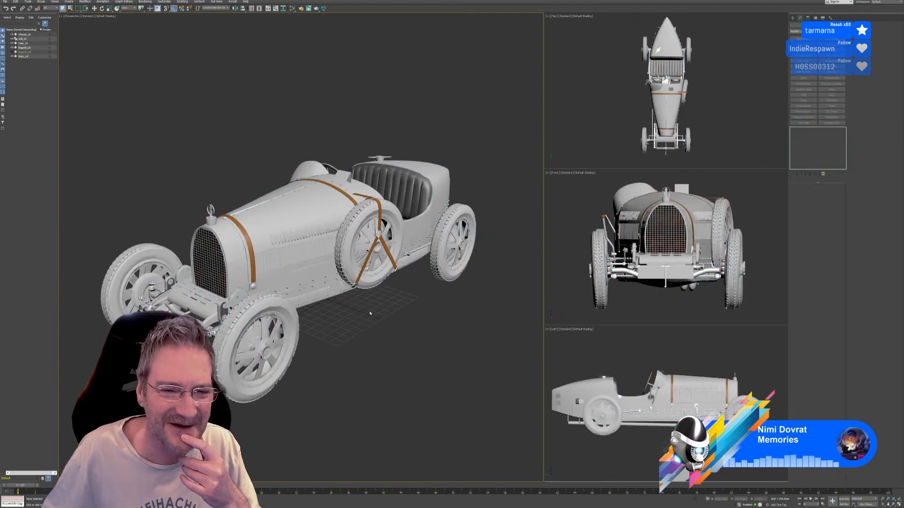
Look over the whole car and check the current time and date in the system clock
alt+middle_drag(370, 313, 402, 311)
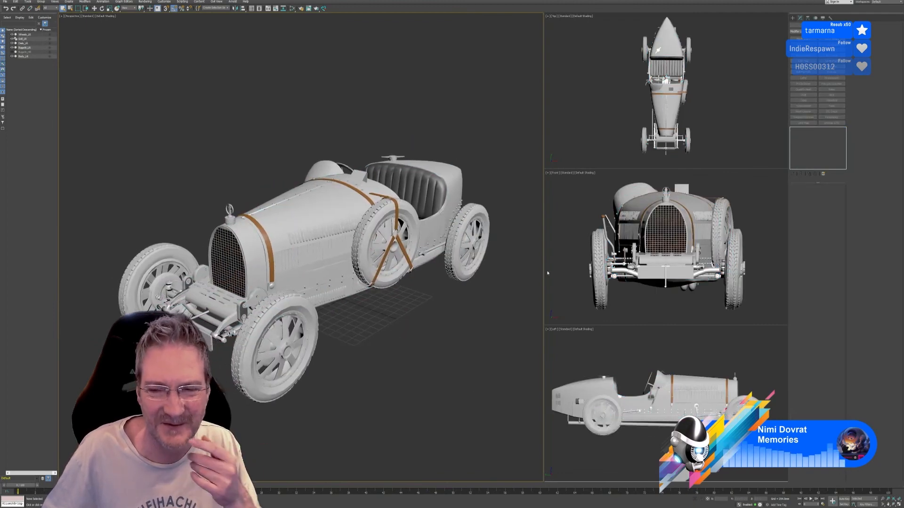
middle_drag(654, 351, 656, 354)
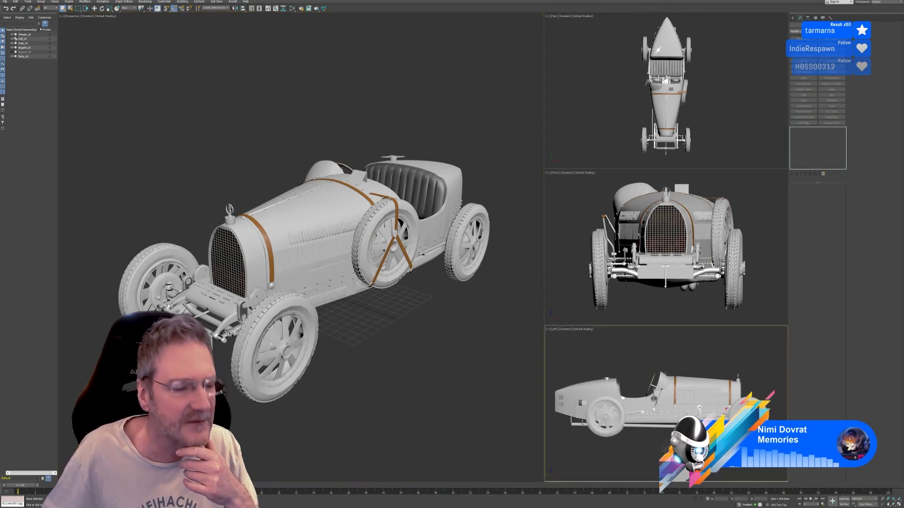
click(879, 507)
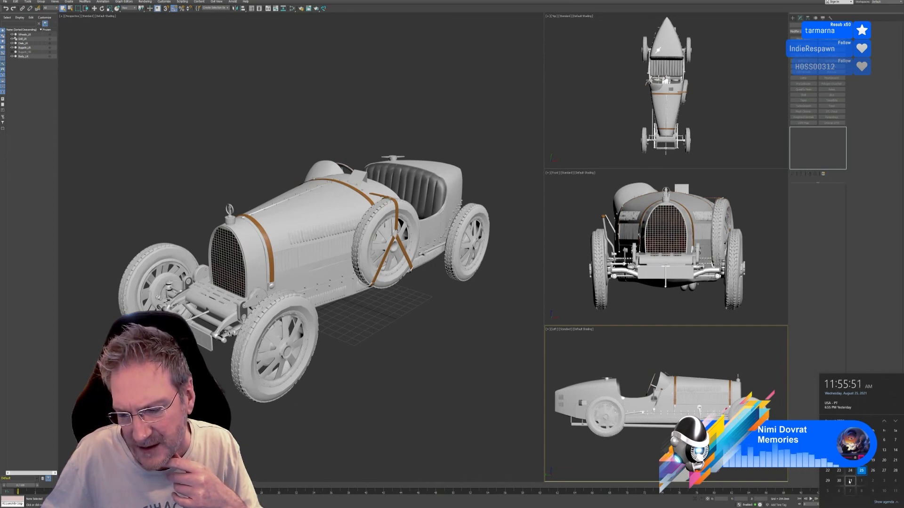
click(386, 498)
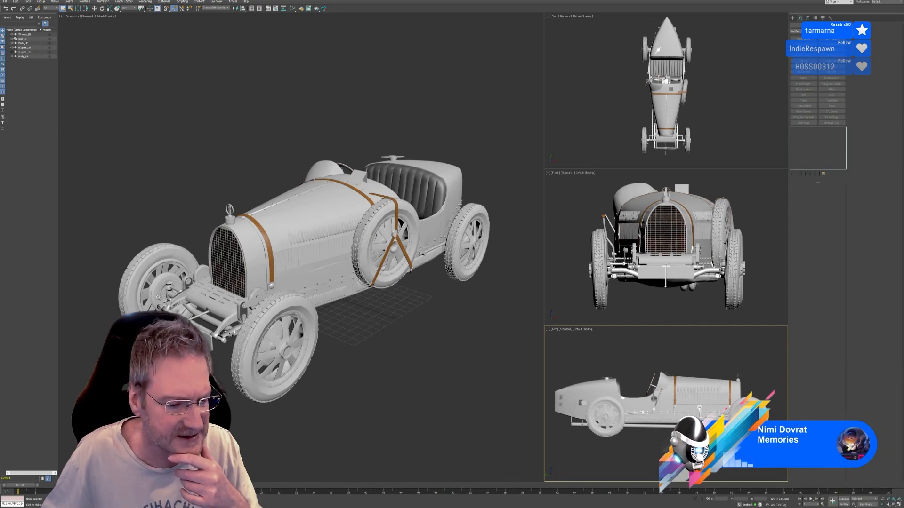
Switch to the web browser, open the Twitch channel from the phildoes3d.com social links, look through its info panels and close the page
scroll(467, 401, down, 15)
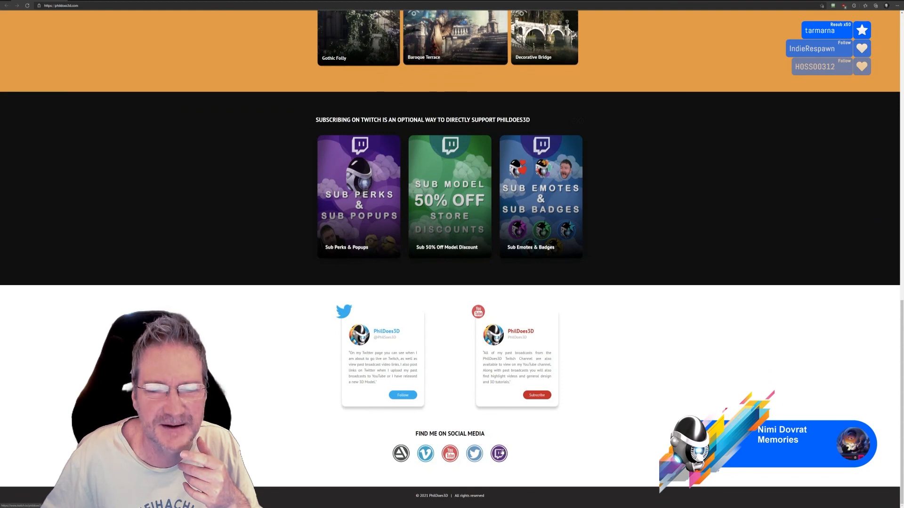
click(499, 453)
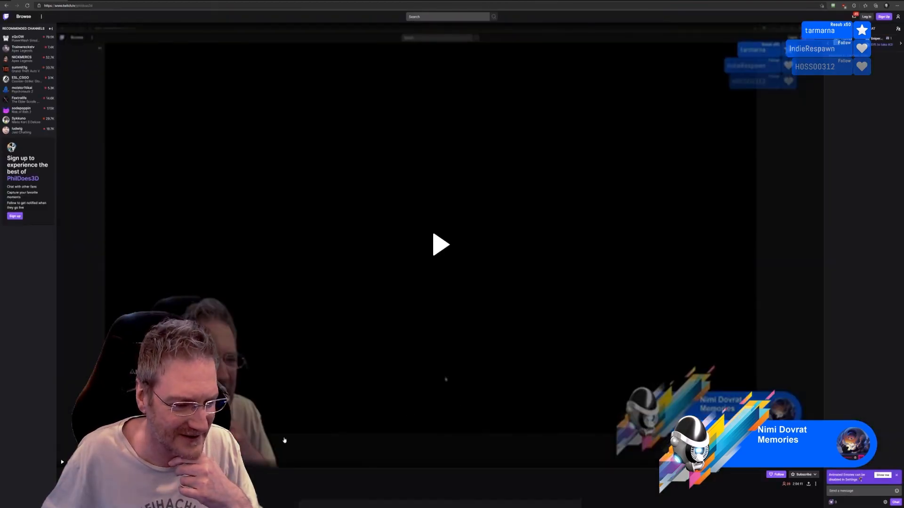
scroll(283, 437, down, 5)
scroll(266, 267, up, 5)
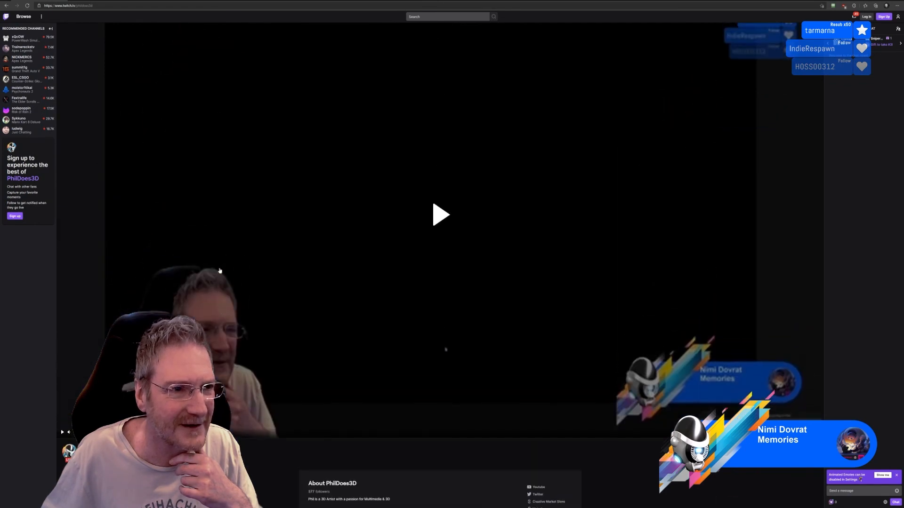
scroll(668, 216, down, 5)
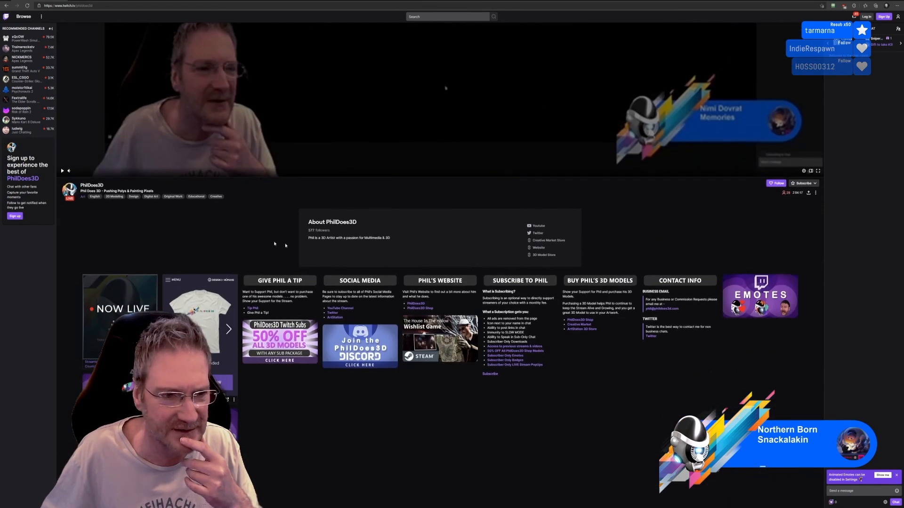
scroll(254, 285, down, 2)
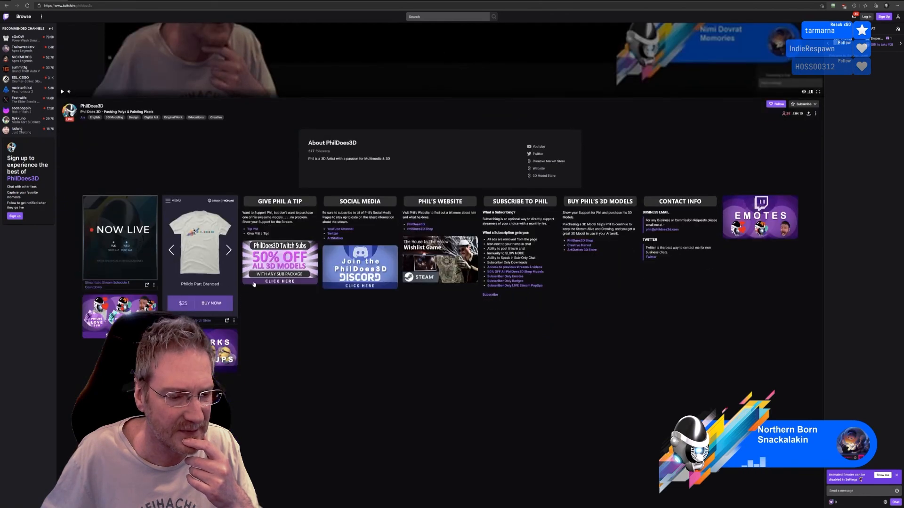
scroll(253, 285, down, 2)
scroll(334, 304, up, 2)
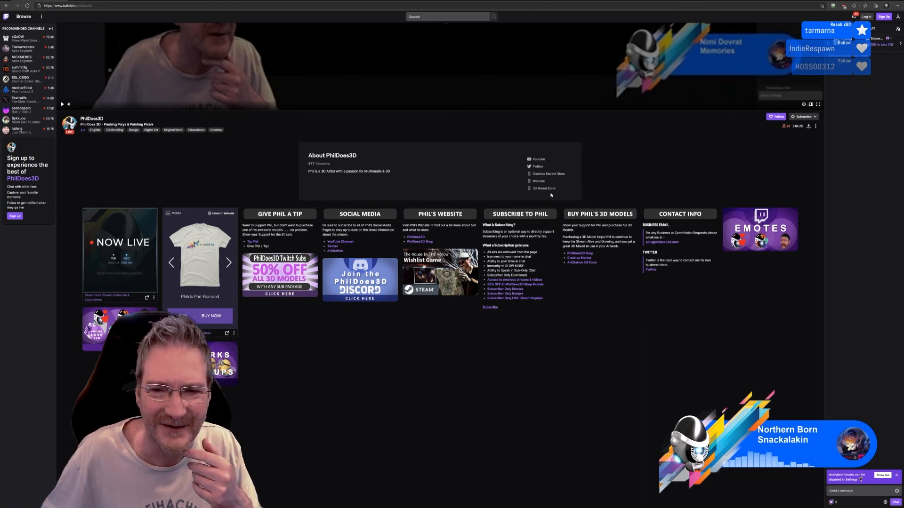
scroll(706, 192, up, 2)
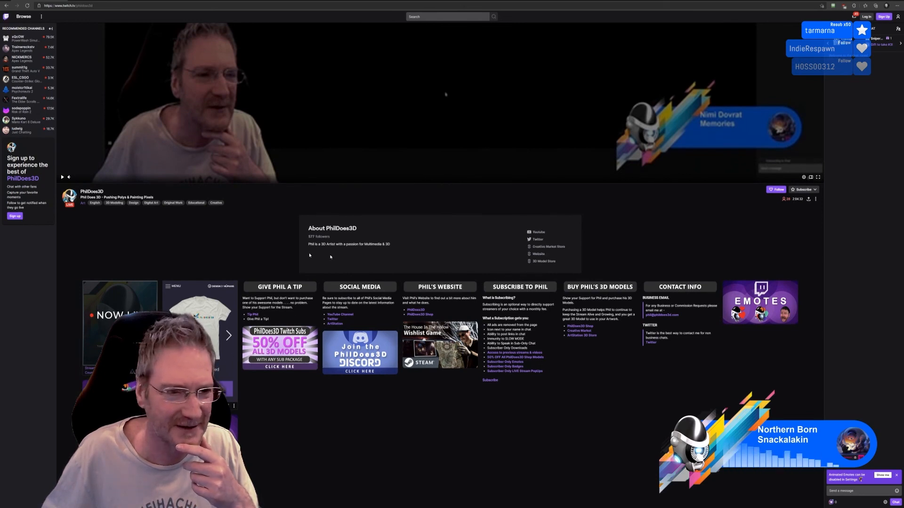
scroll(264, 376, down, 2)
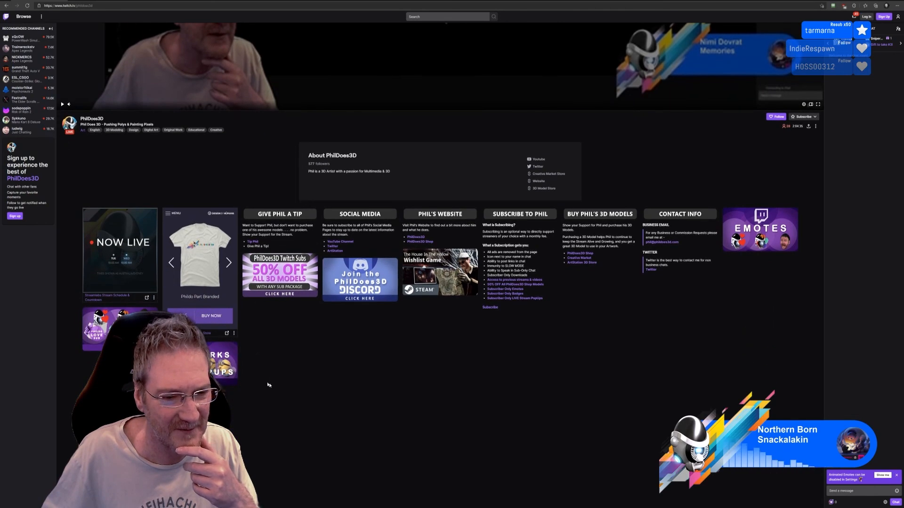
scroll(538, 404, up, 4)
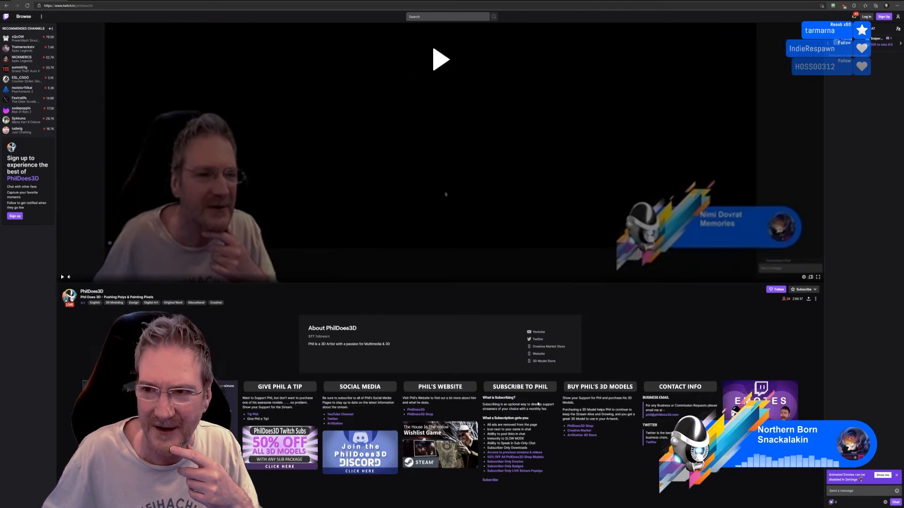
scroll(538, 404, up, 4)
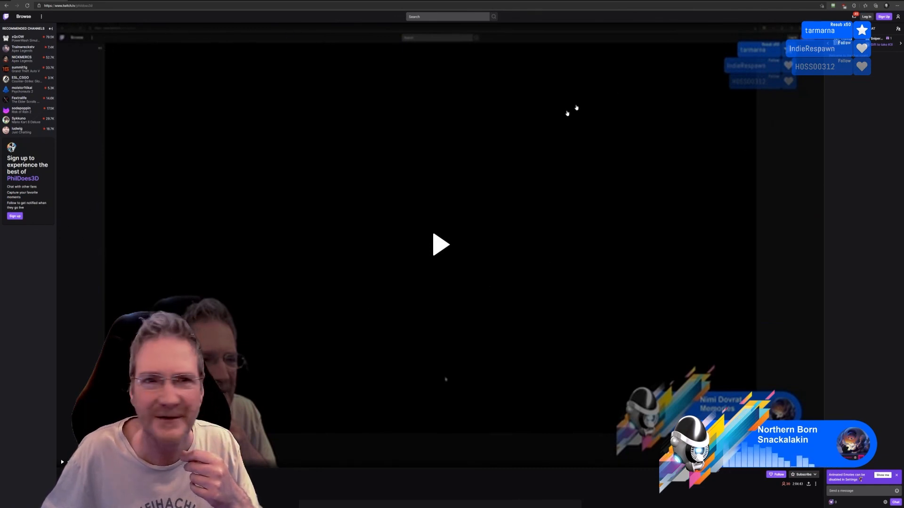
scroll(577, 107, down, 5)
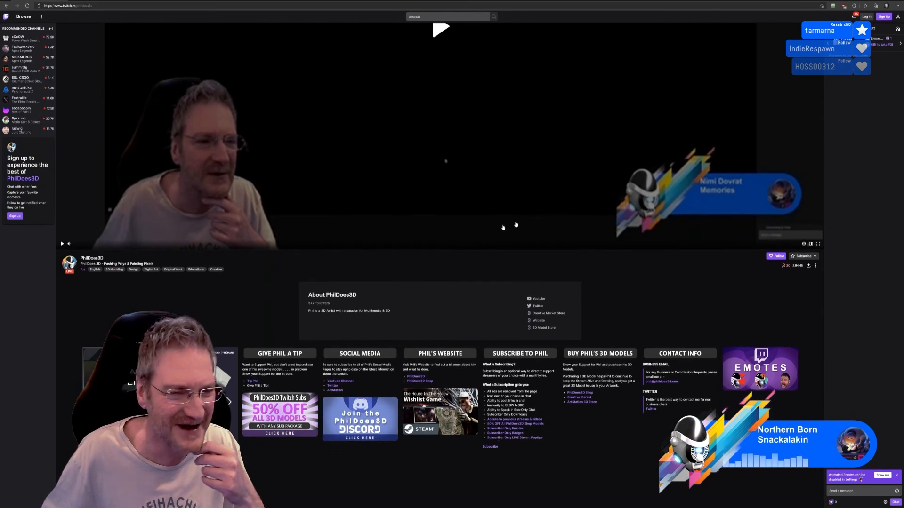
scroll(306, 346, down, 3)
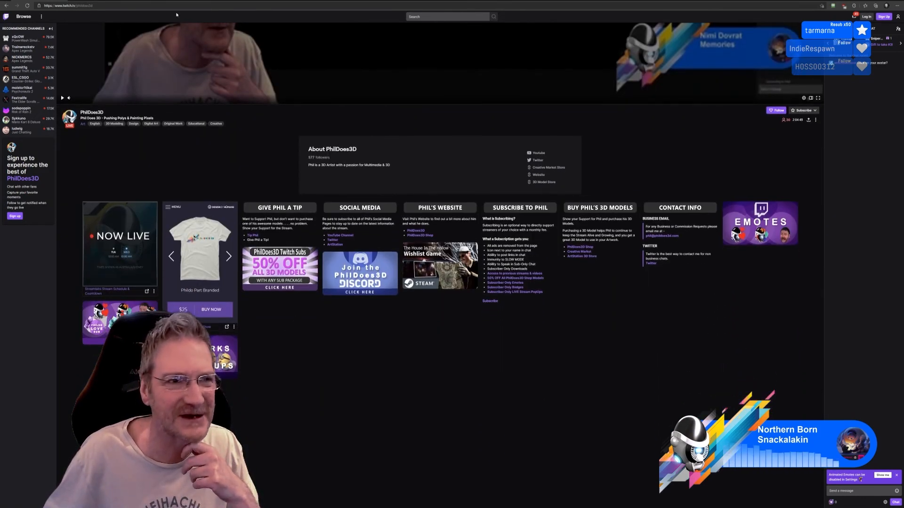
click(876, 0)
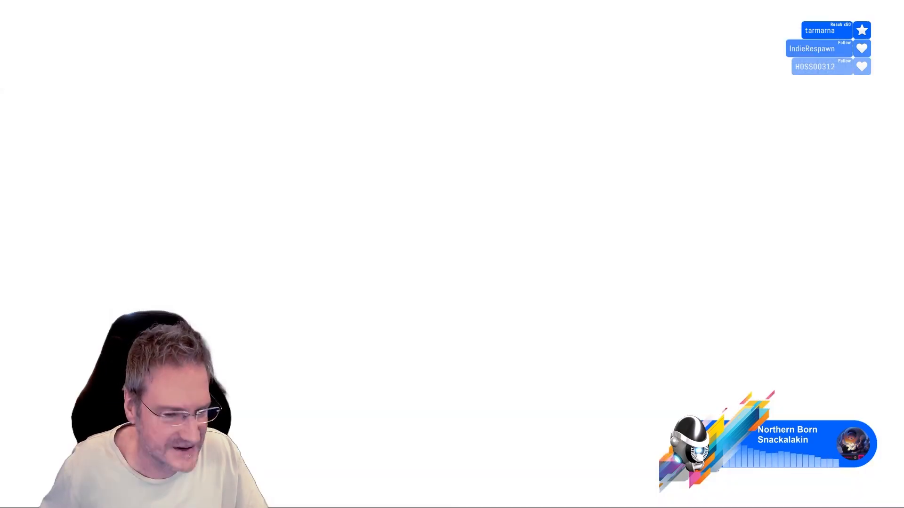
Reopen the Twitch channel from phildoes3d.com, view its schedule for Aug 30 – Sep 5, 2021, and return to 3ds Max
scroll(416, 381, down, 15)
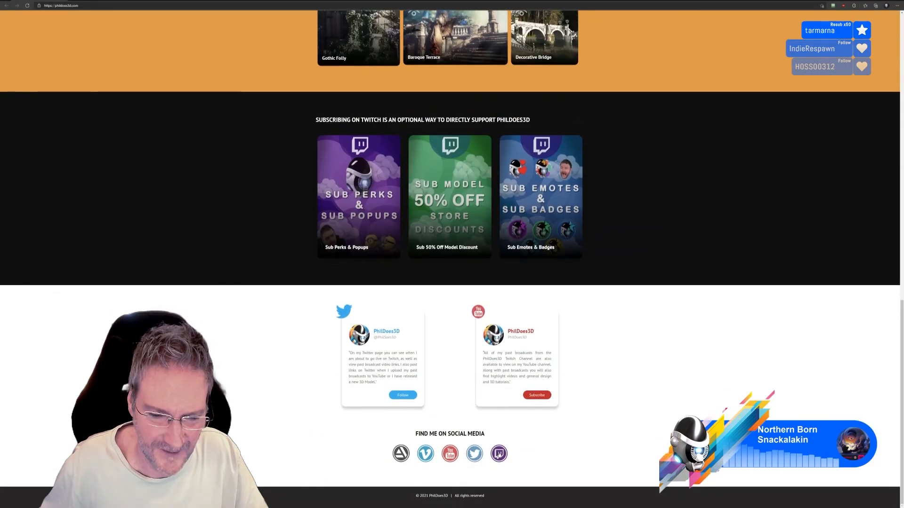
click(498, 455)
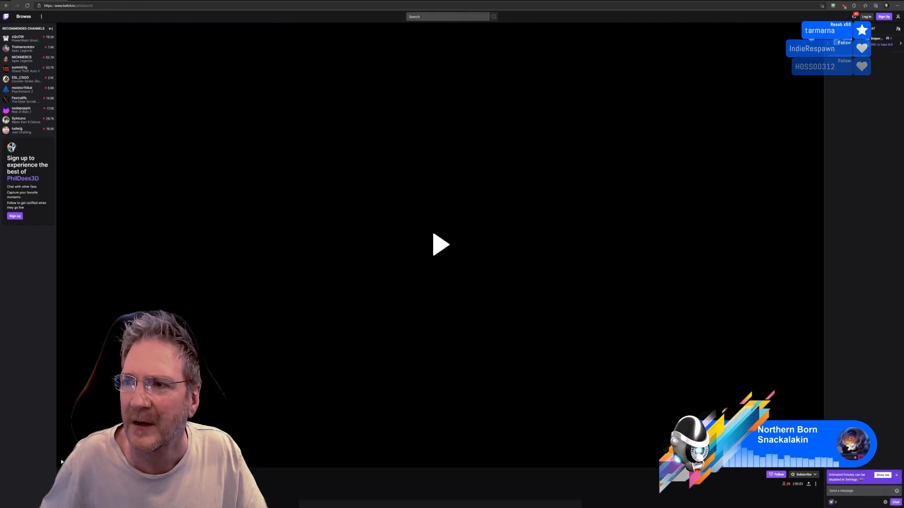
scroll(315, 249, down, 3)
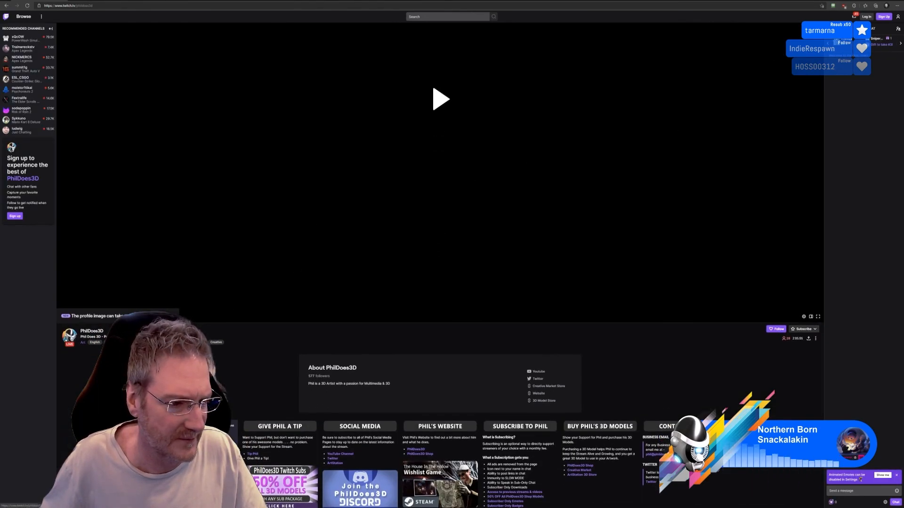
click(71, 336)
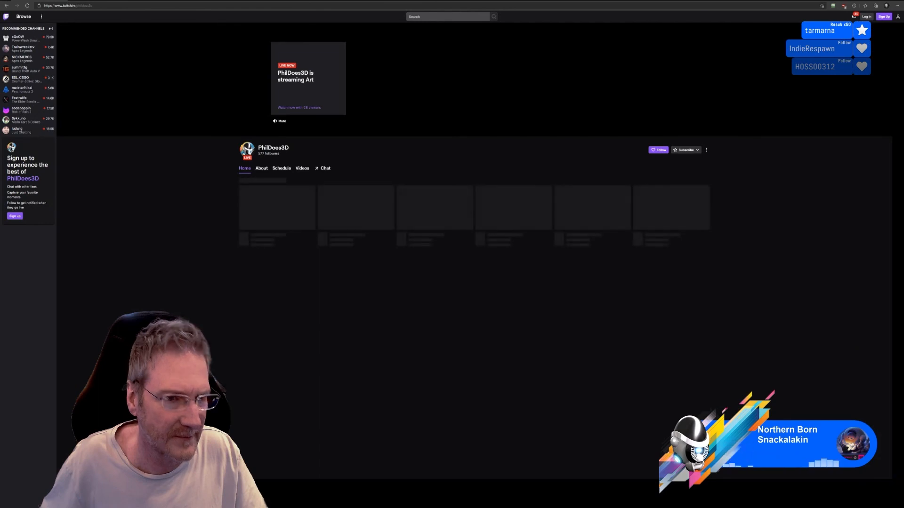
click(281, 168)
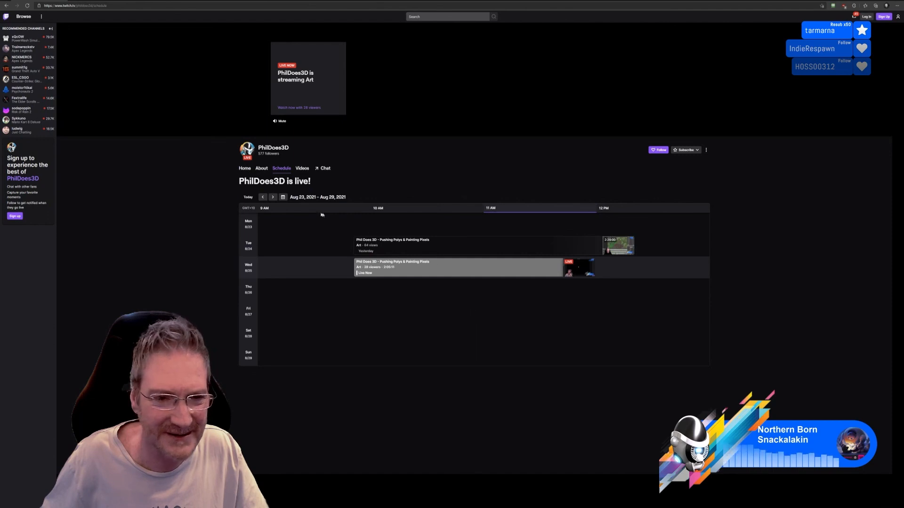
click(273, 197)
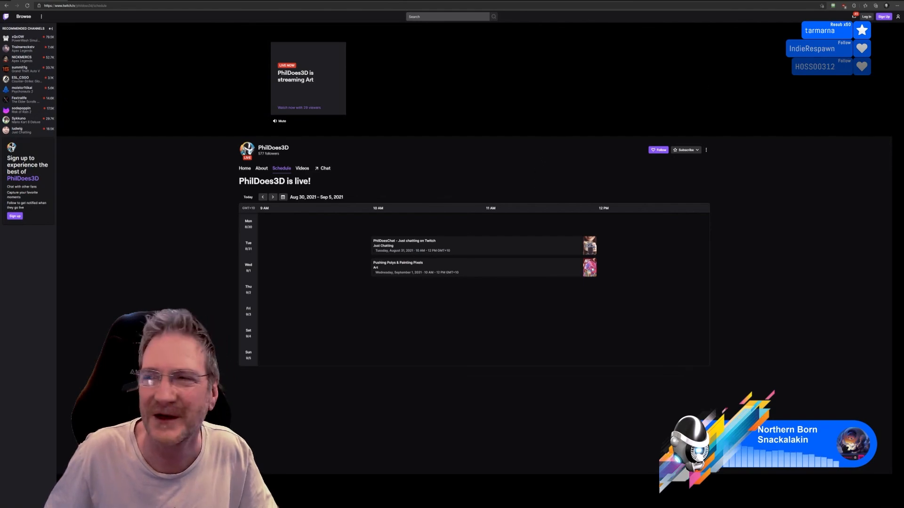
click(900, 1)
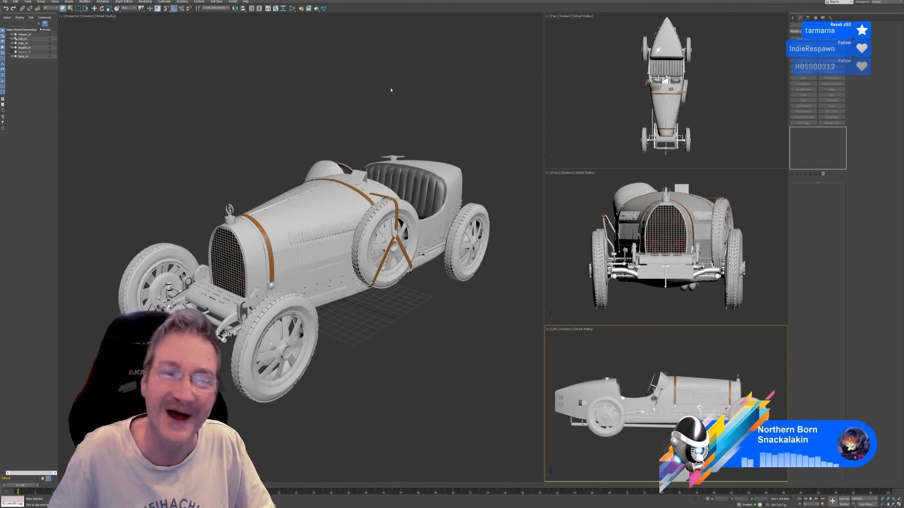
Save the car scene file
middle_drag(336, 96, 338, 103)
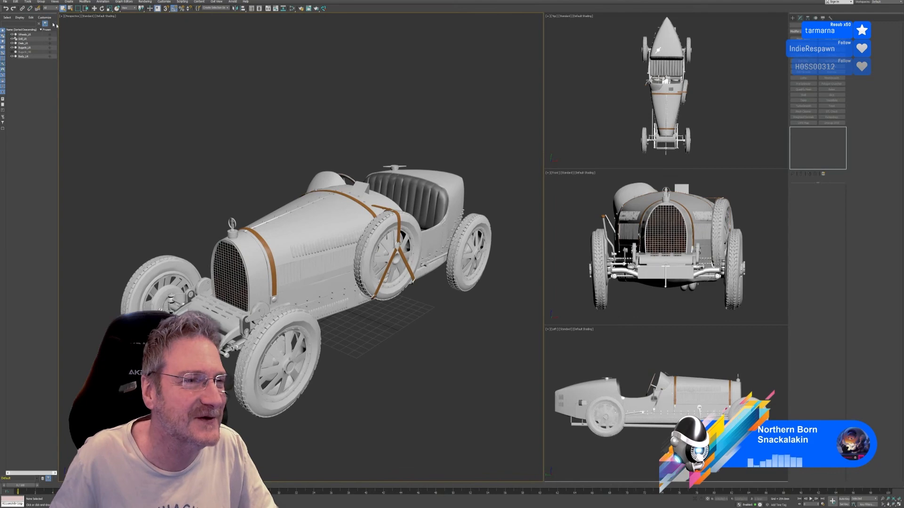
click(6, 2)
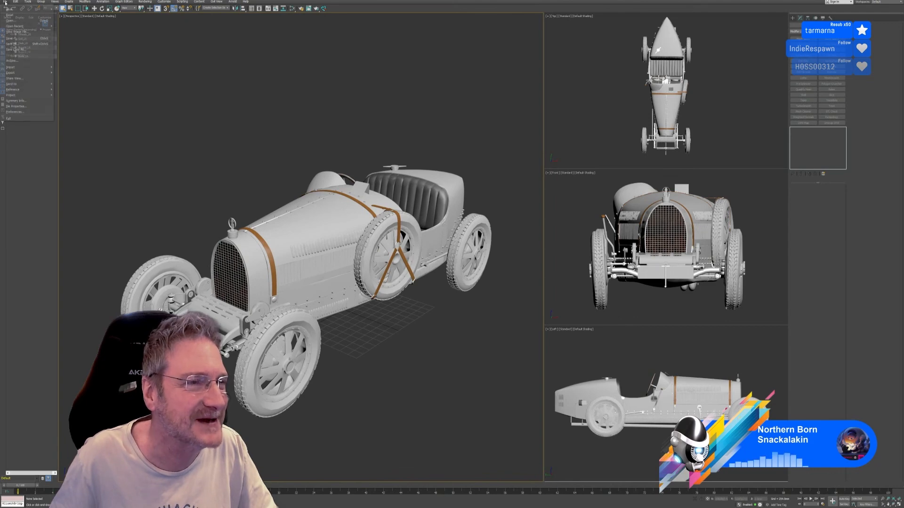
click(11, 38)
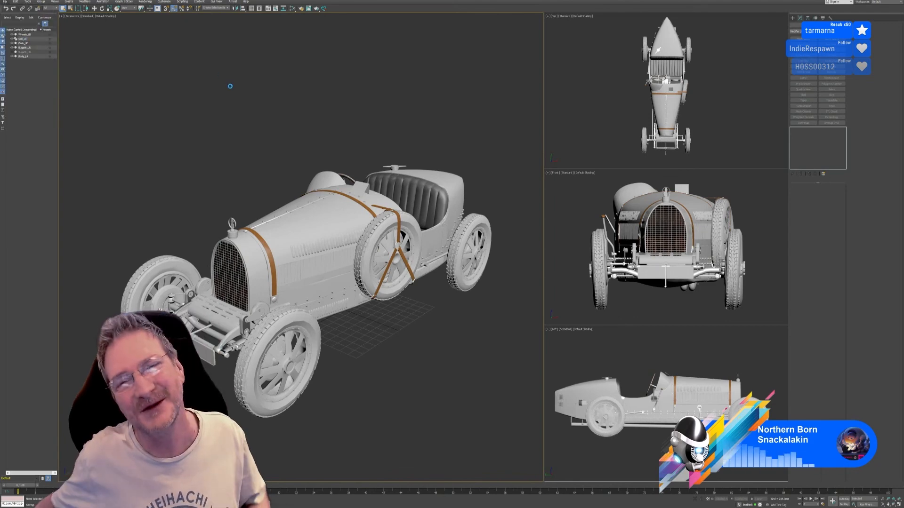